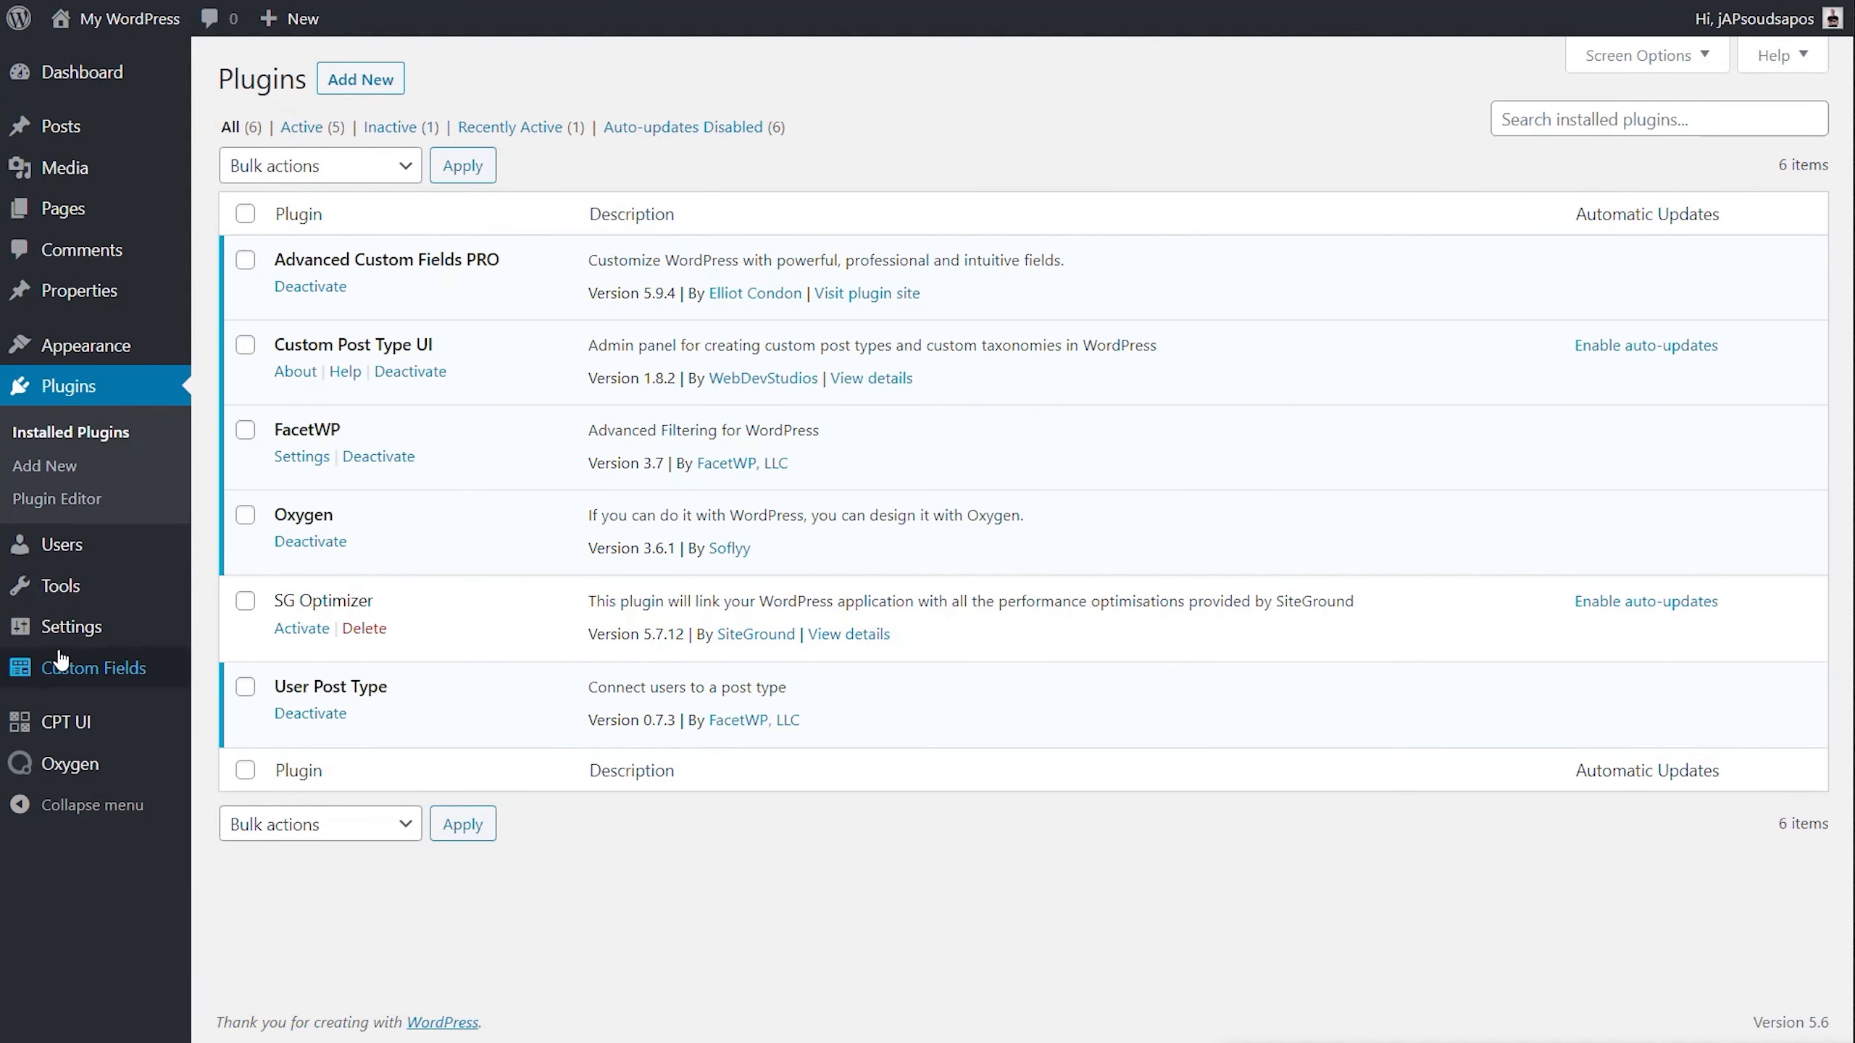
Open the existing Properties post type for editing and review its labels and settings down to Has Archive.
mouse_move(82, 731)
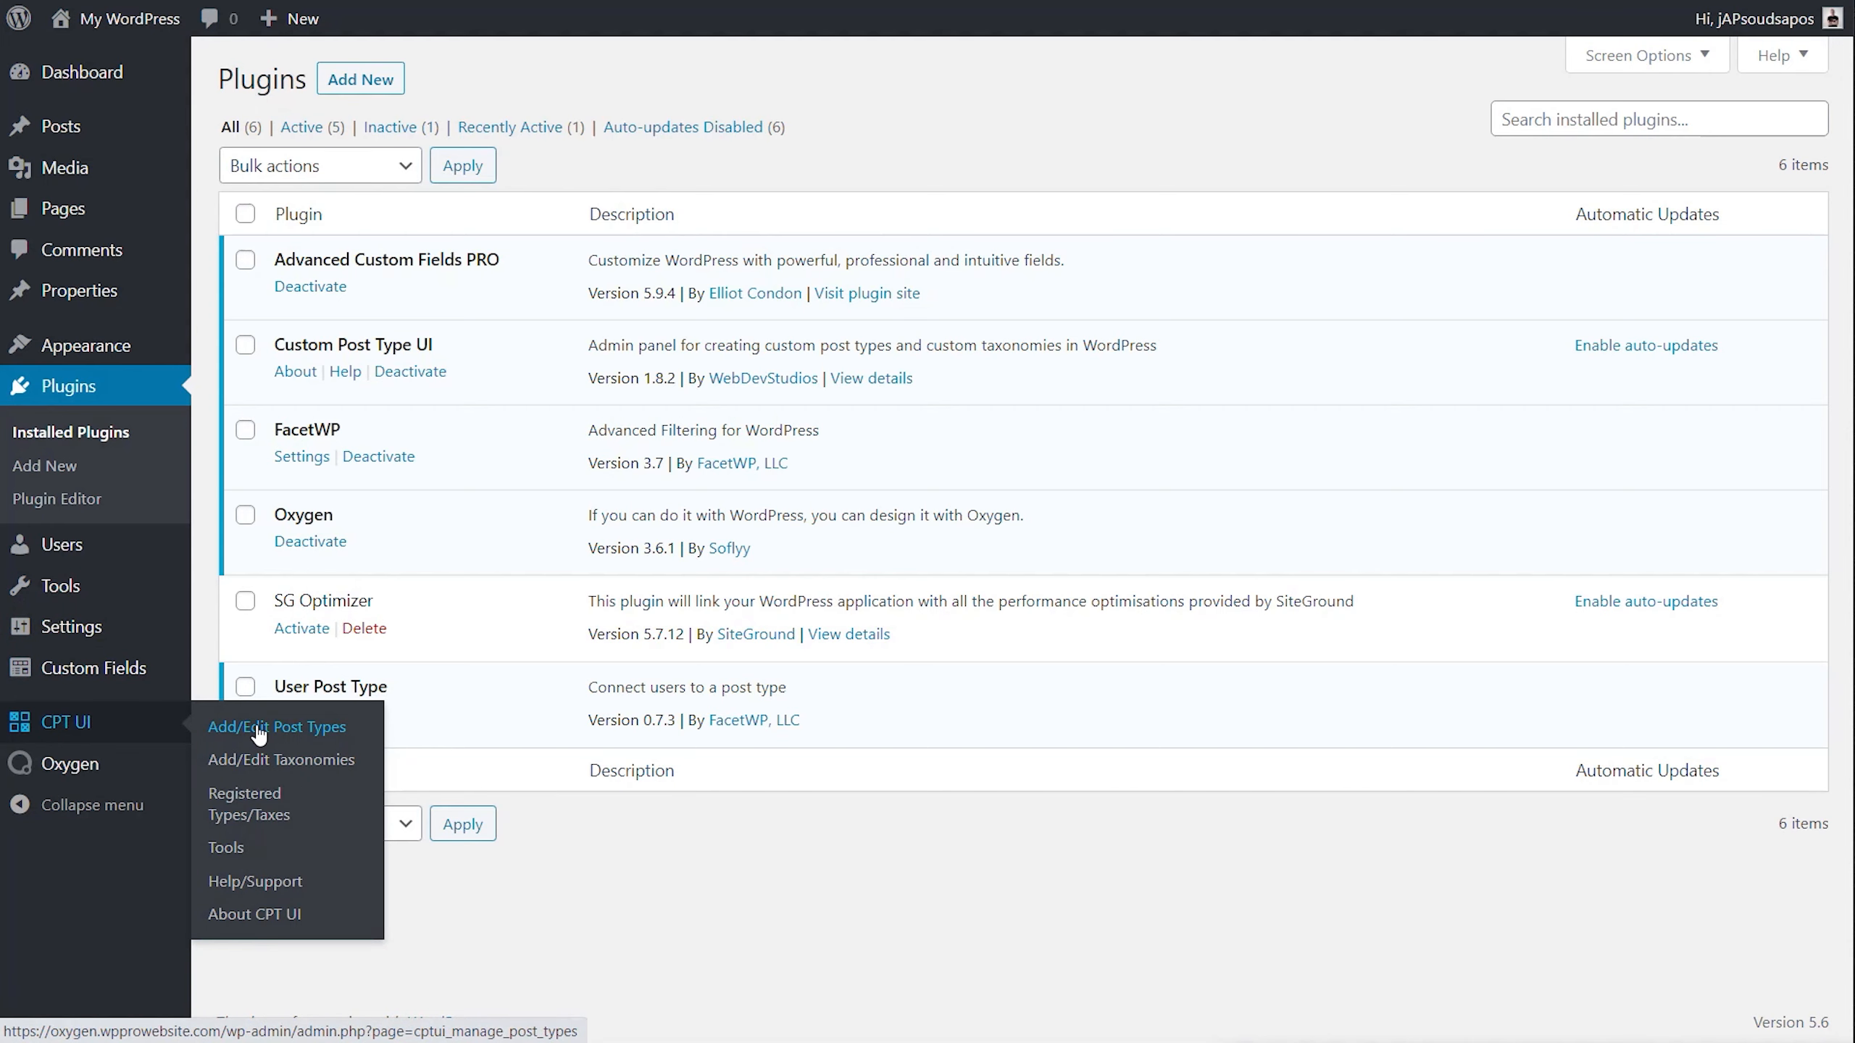
click(260, 730)
click(484, 139)
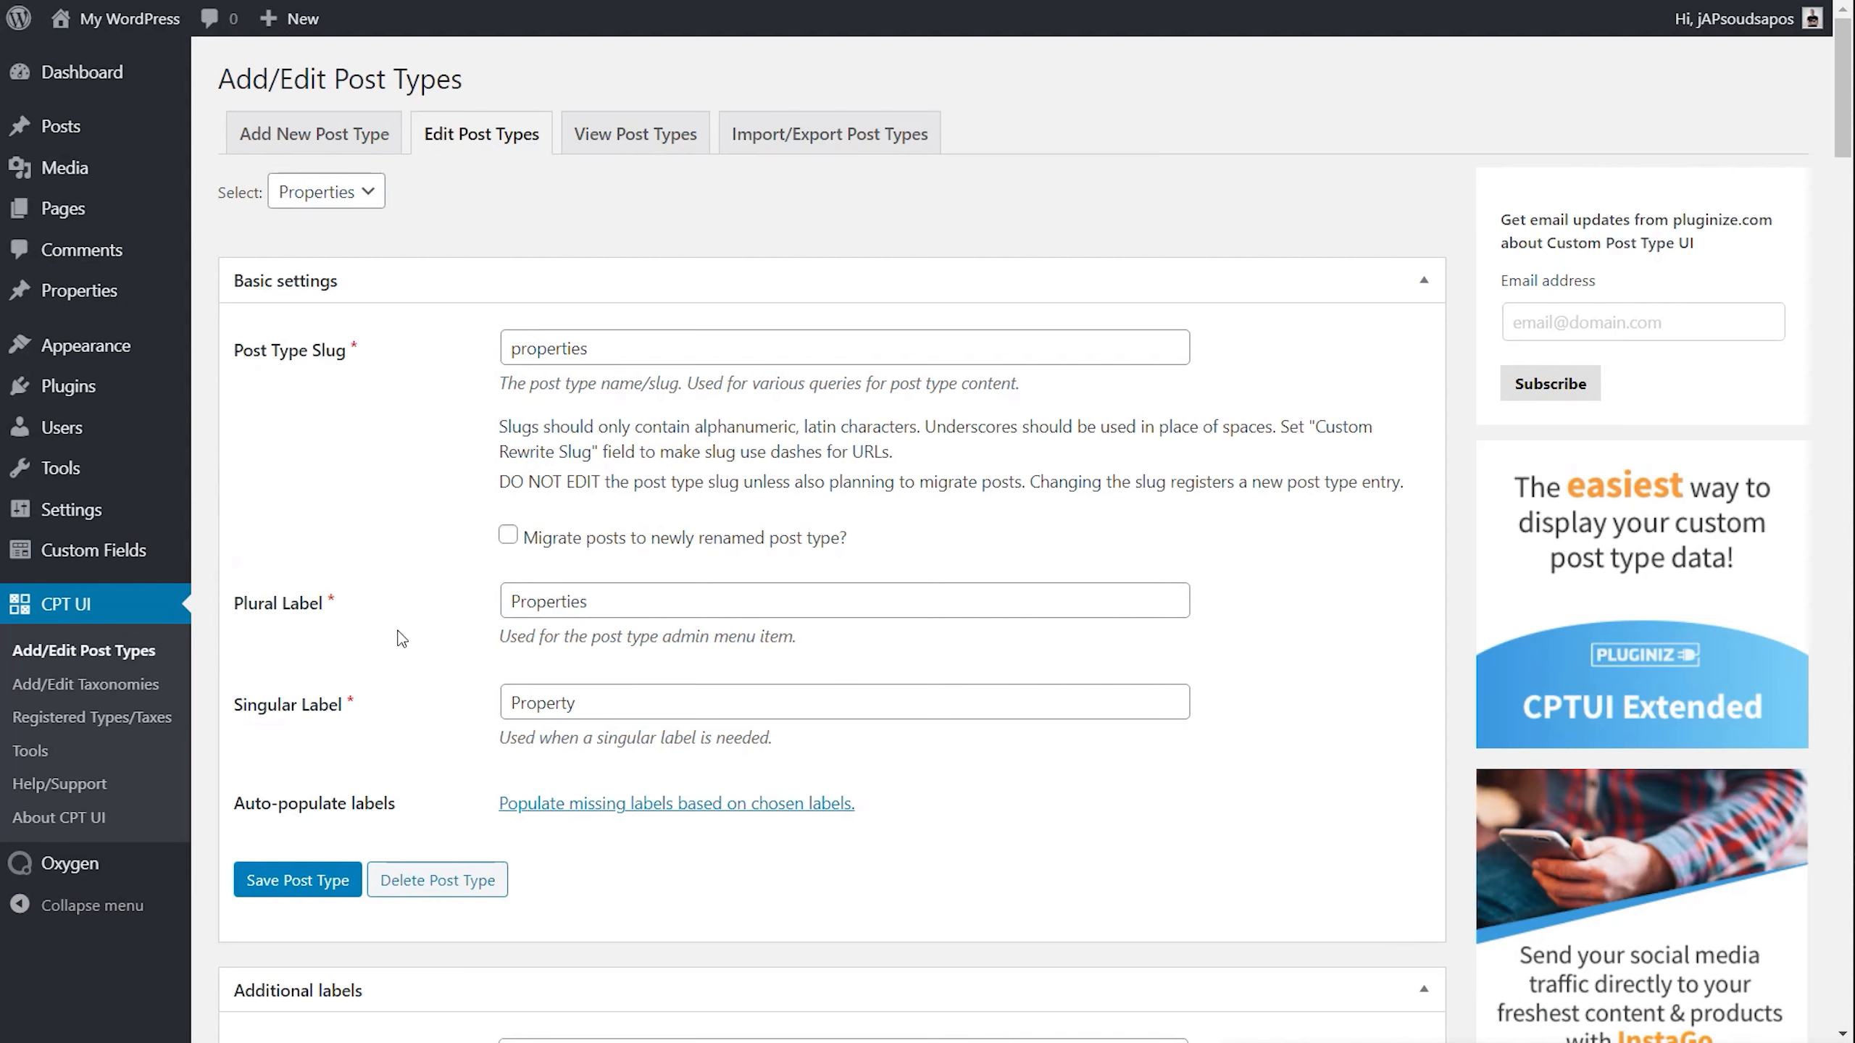
scroll(723, 717, down, 20)
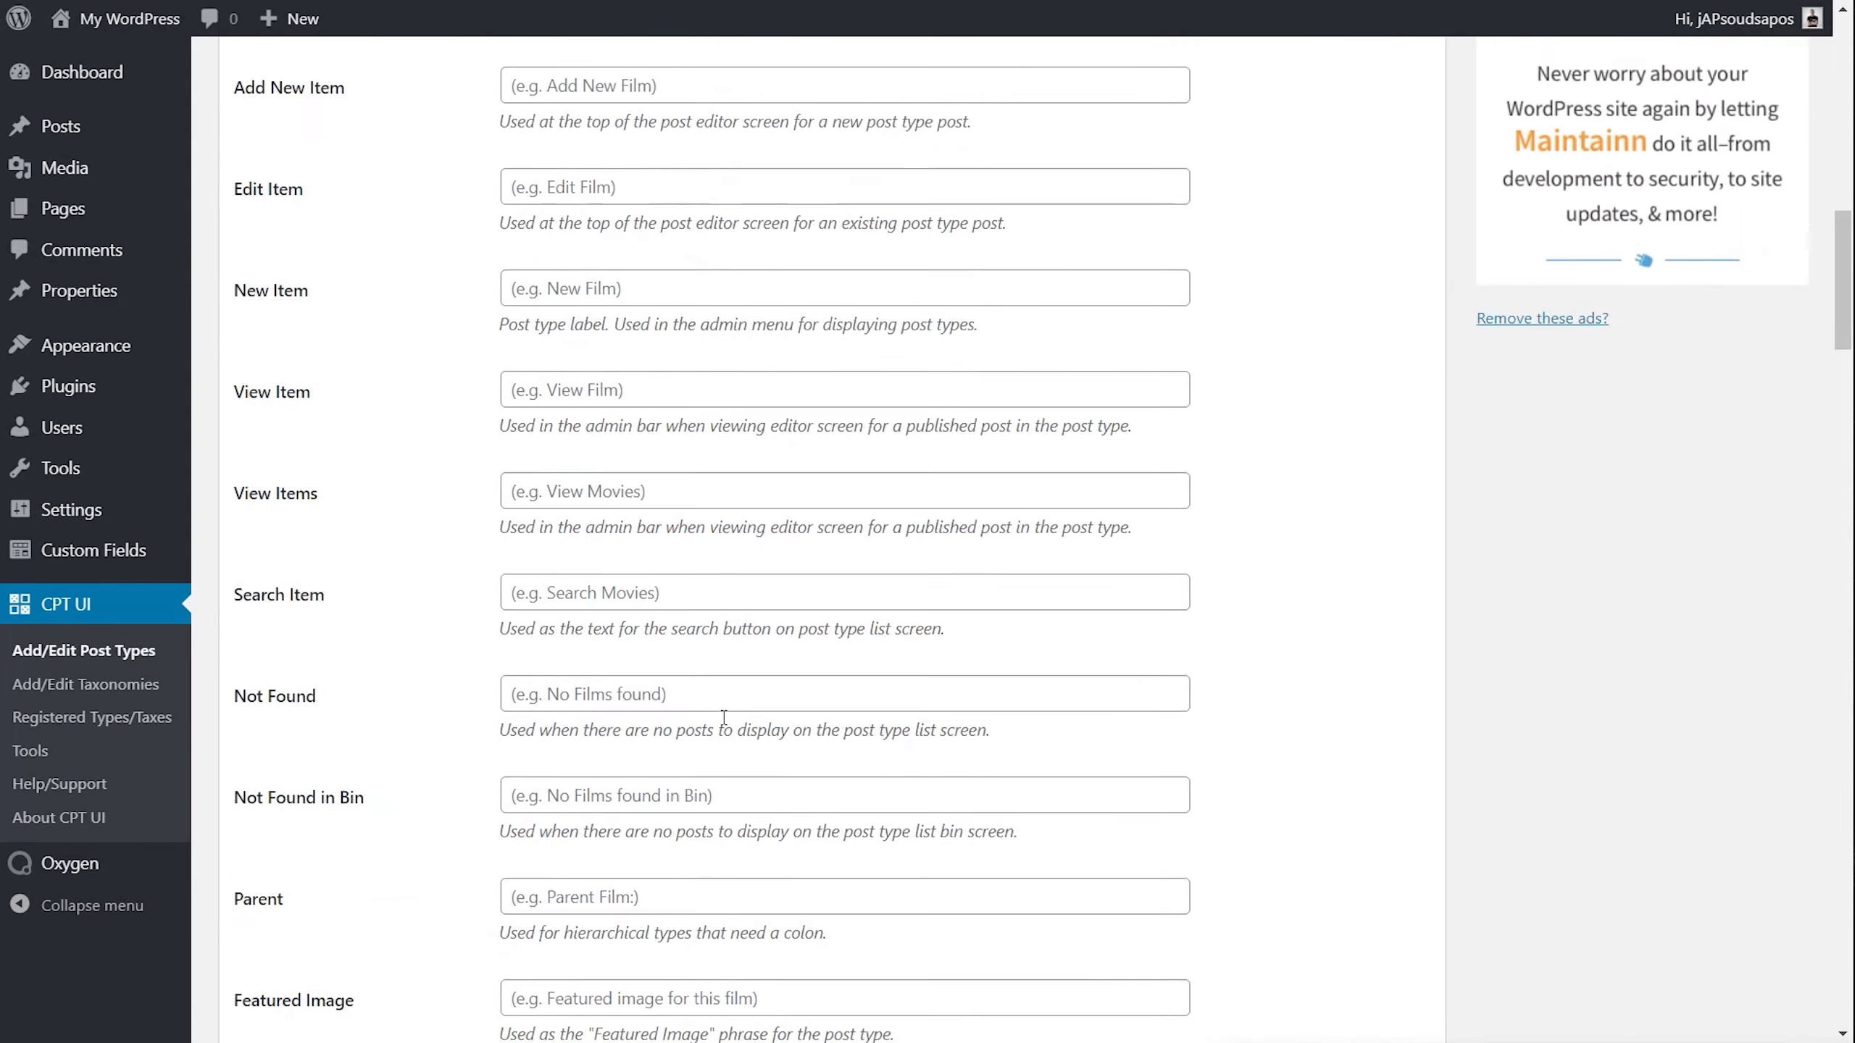
scroll(724, 717, down, 20)
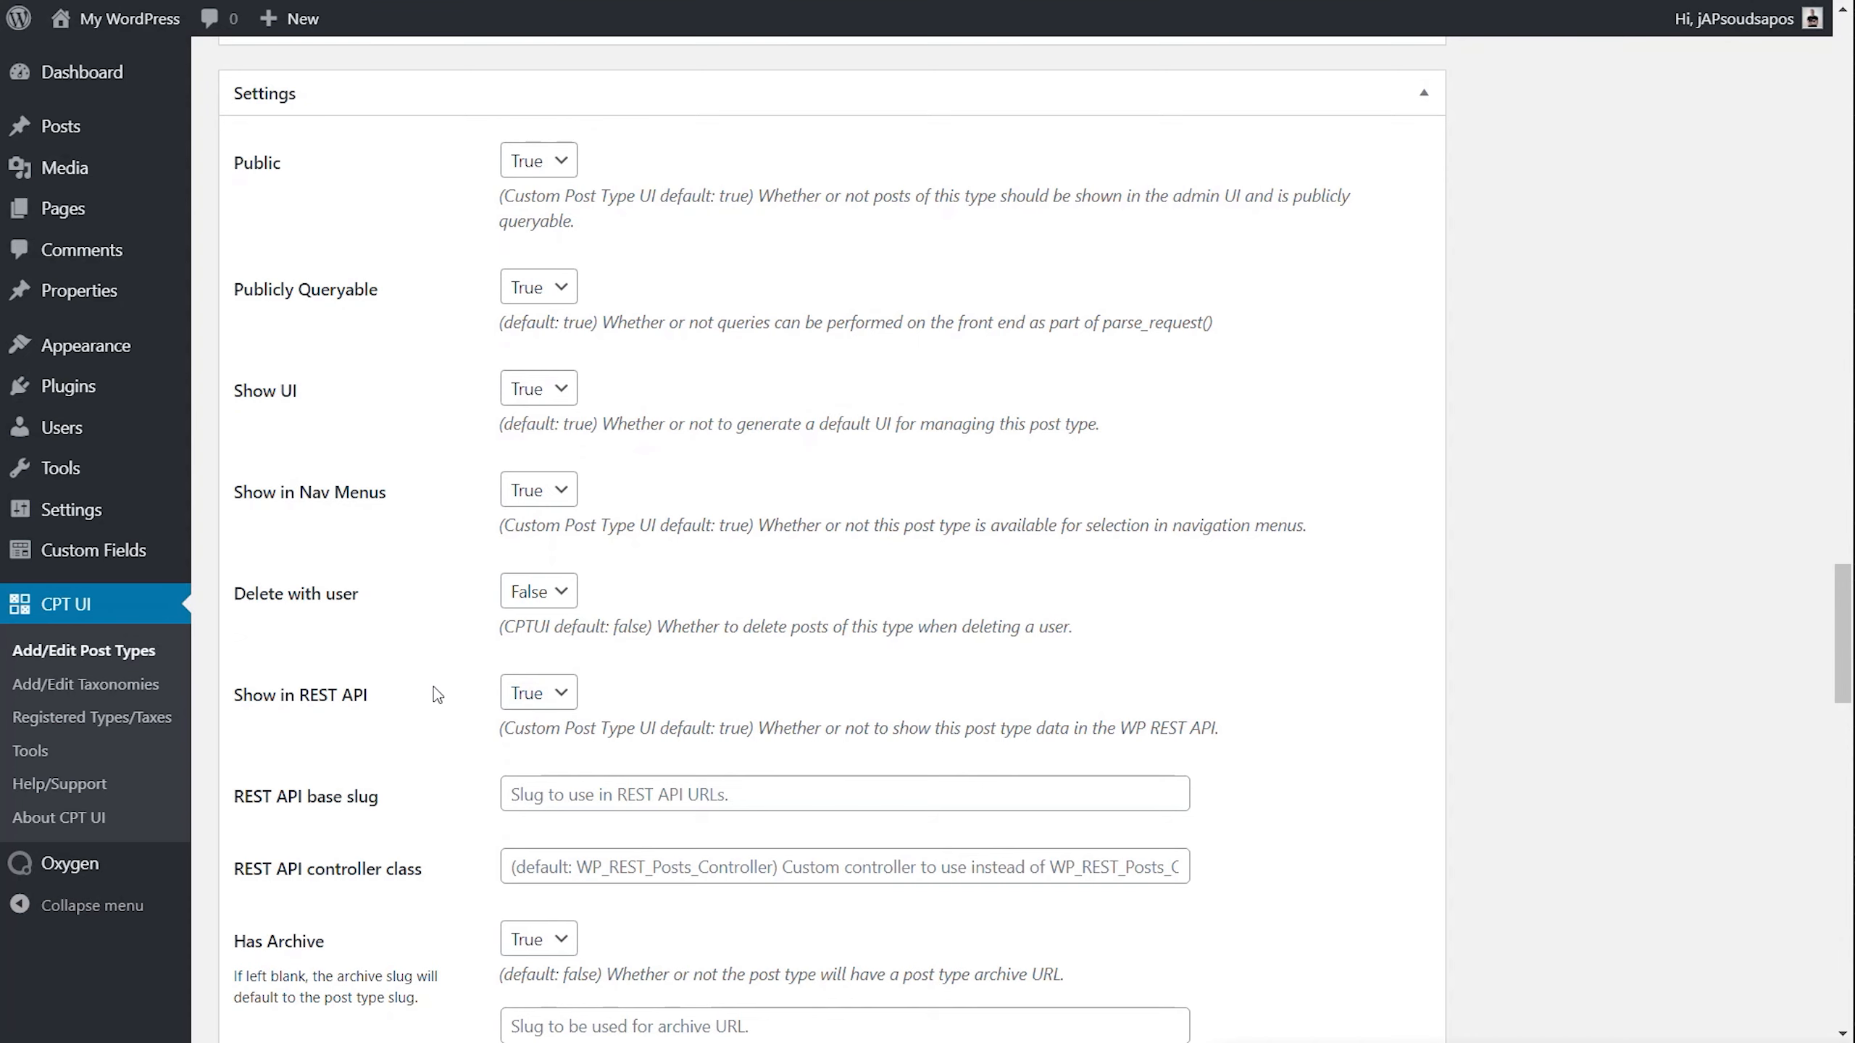
scroll(437, 694, down, 6)
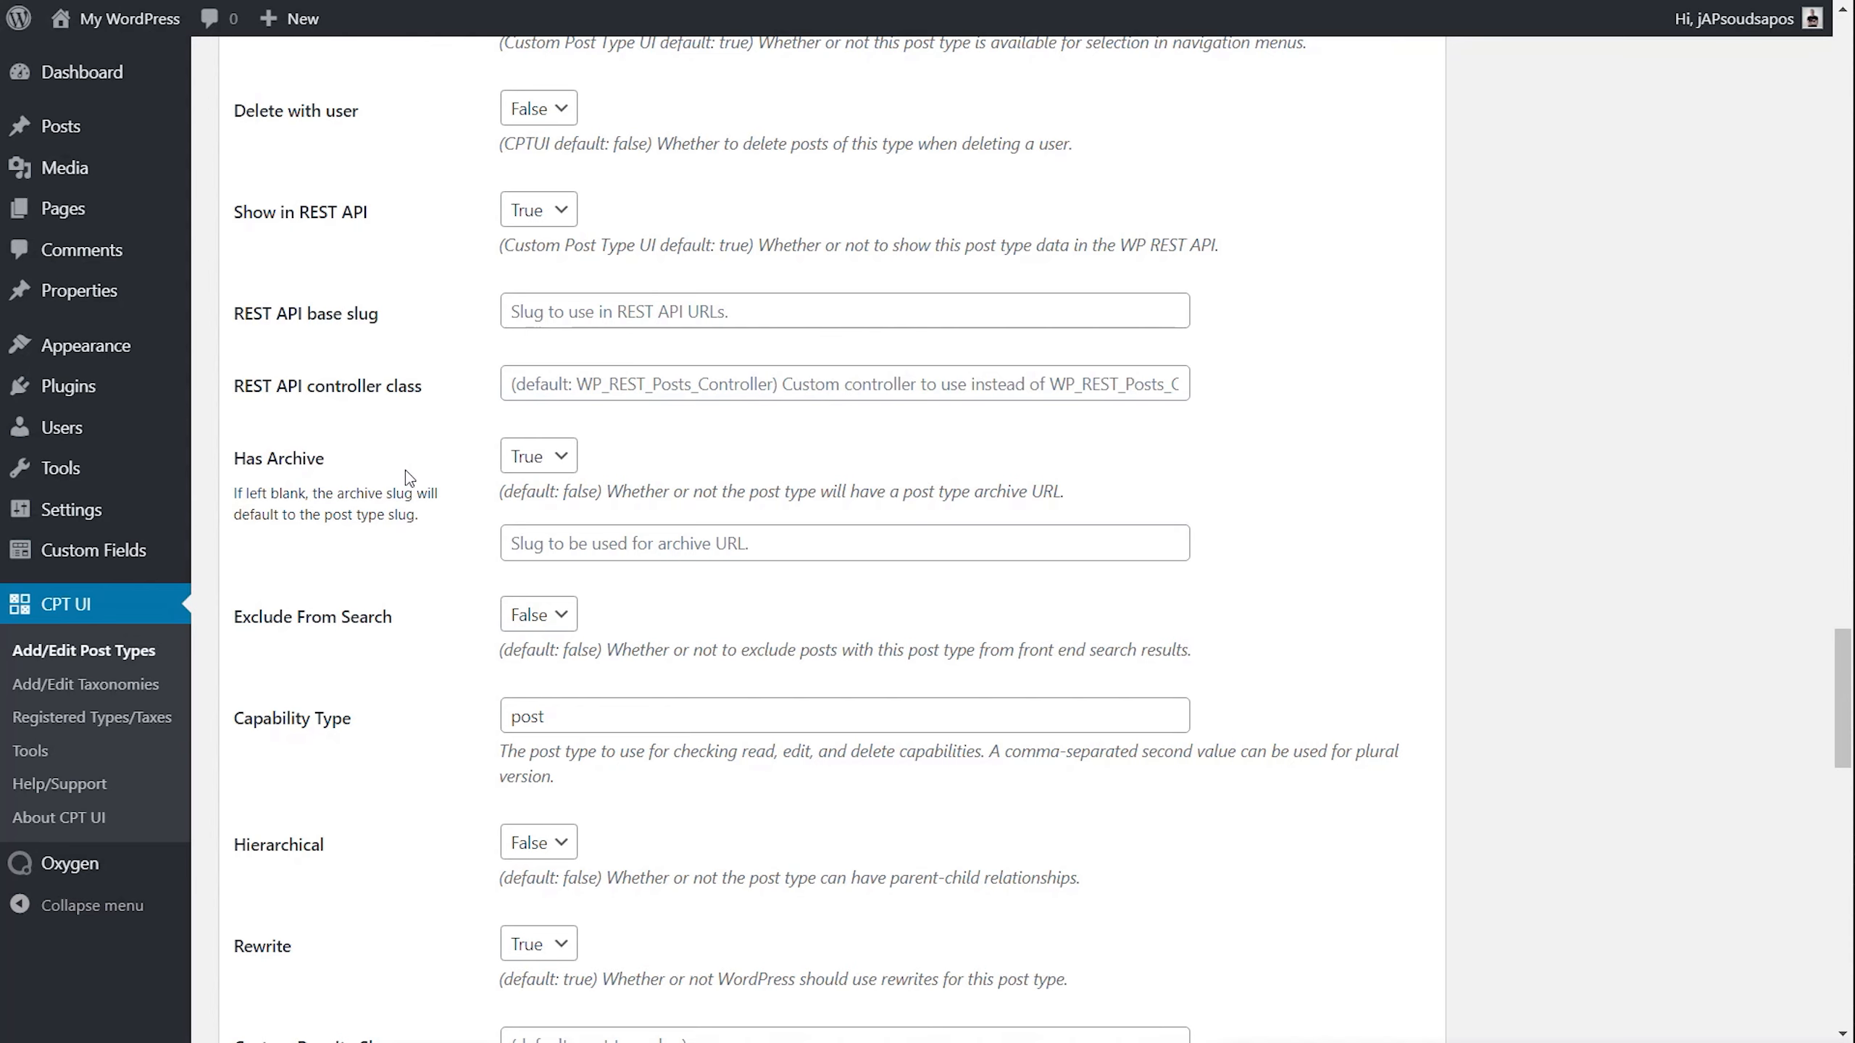
Open the existing Property Types taxonomy for editing and review its attached post type and settings.
click(86, 684)
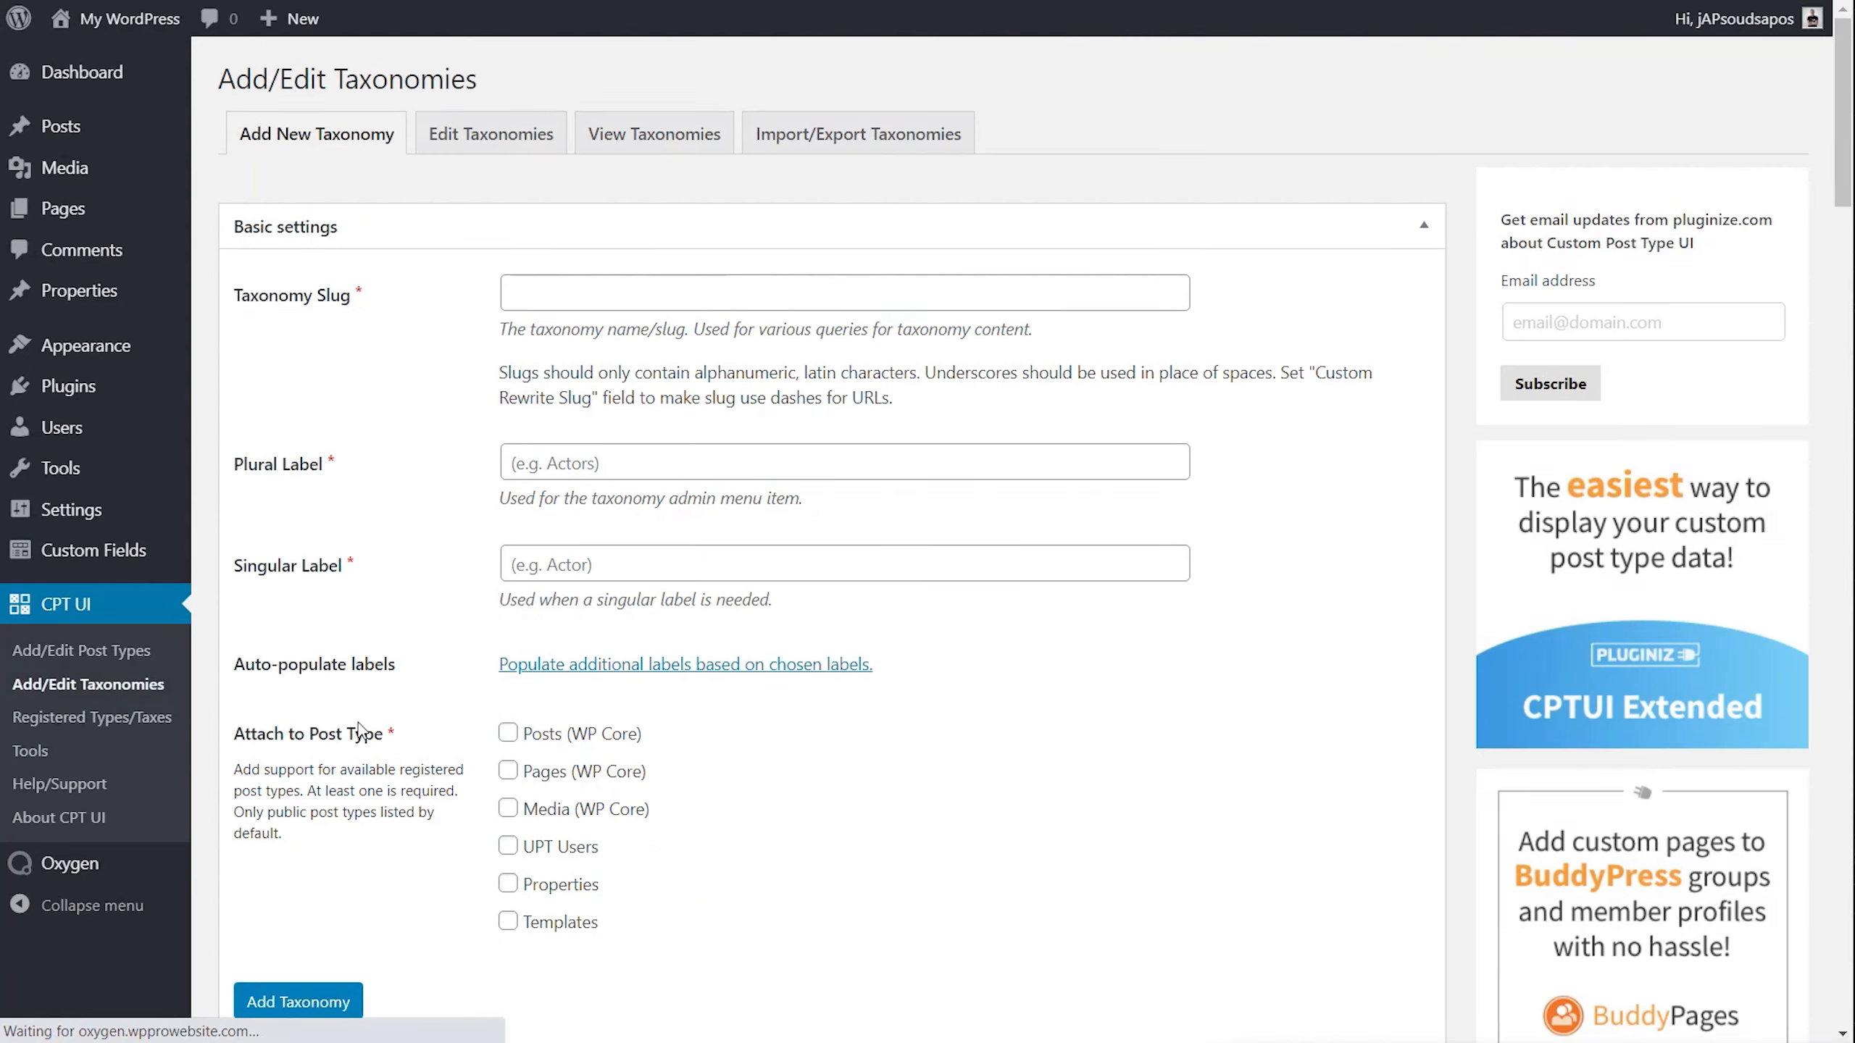
click(490, 134)
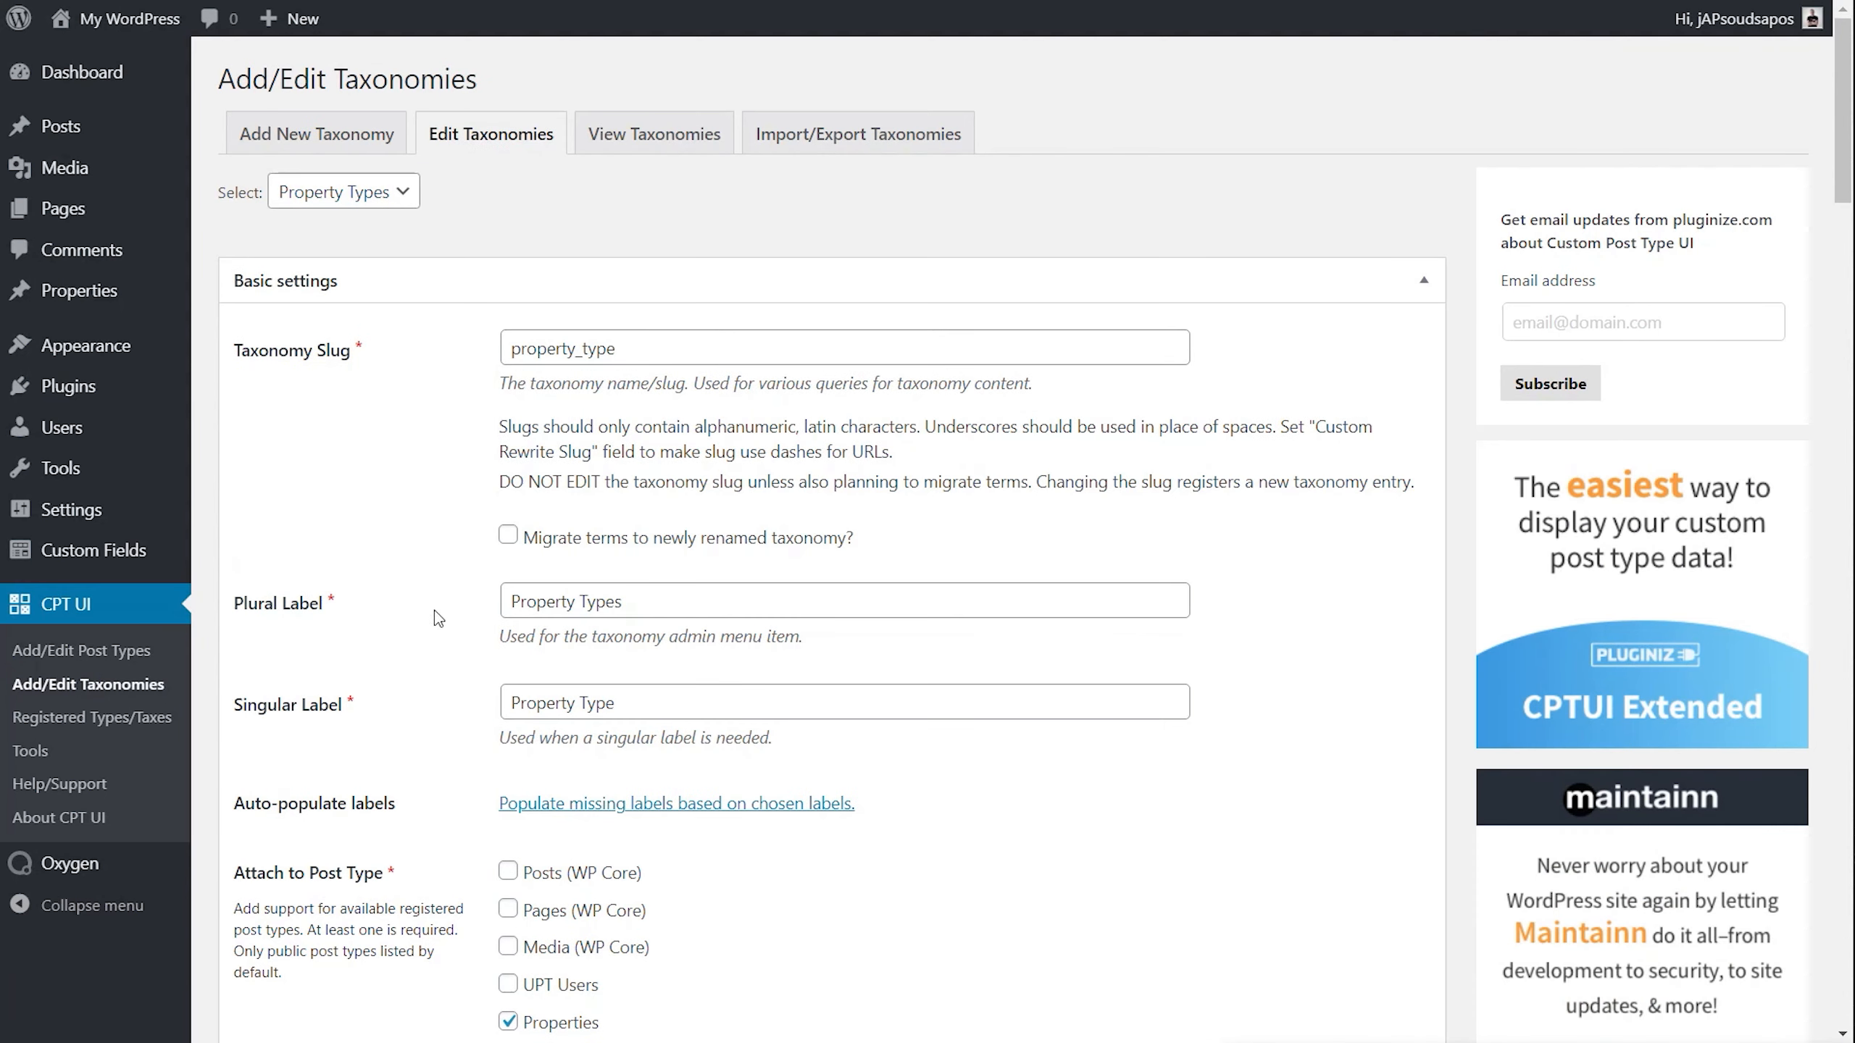
scroll(458, 669, down, 3)
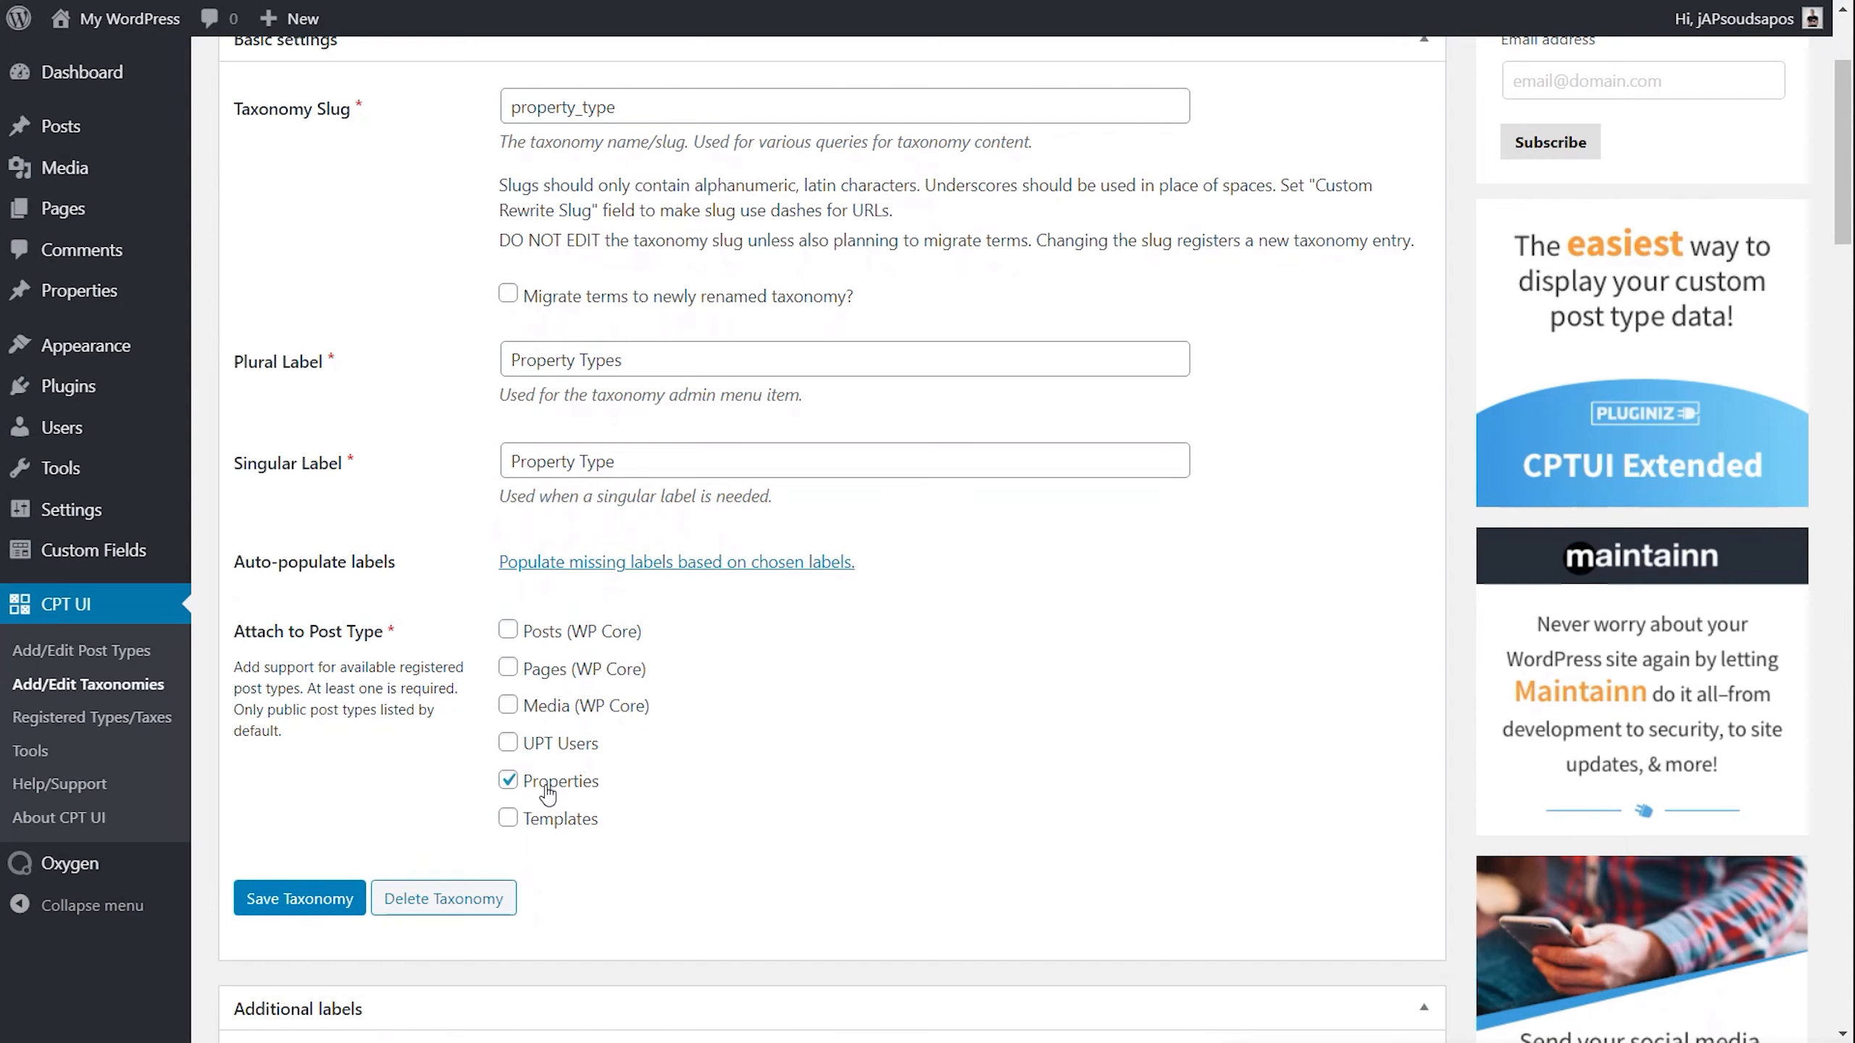
scroll(808, 813, down, 20)
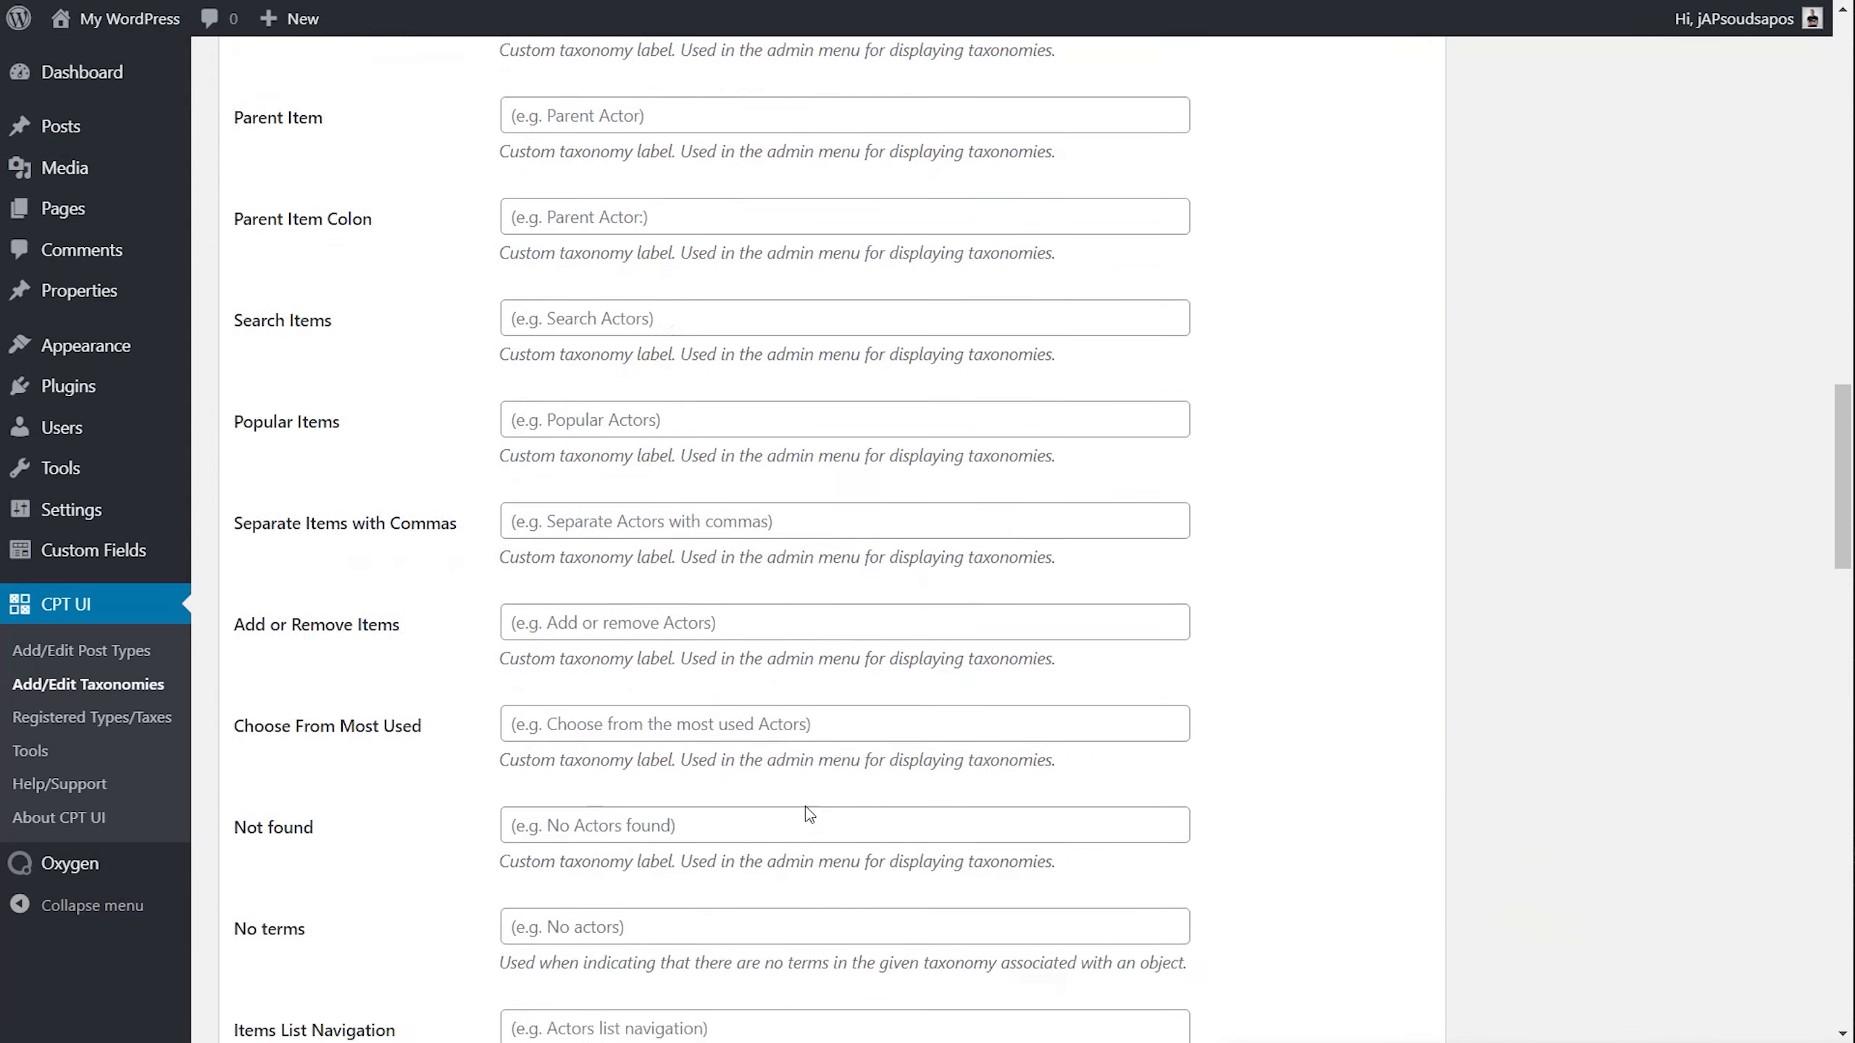
scroll(807, 813, down, 3)
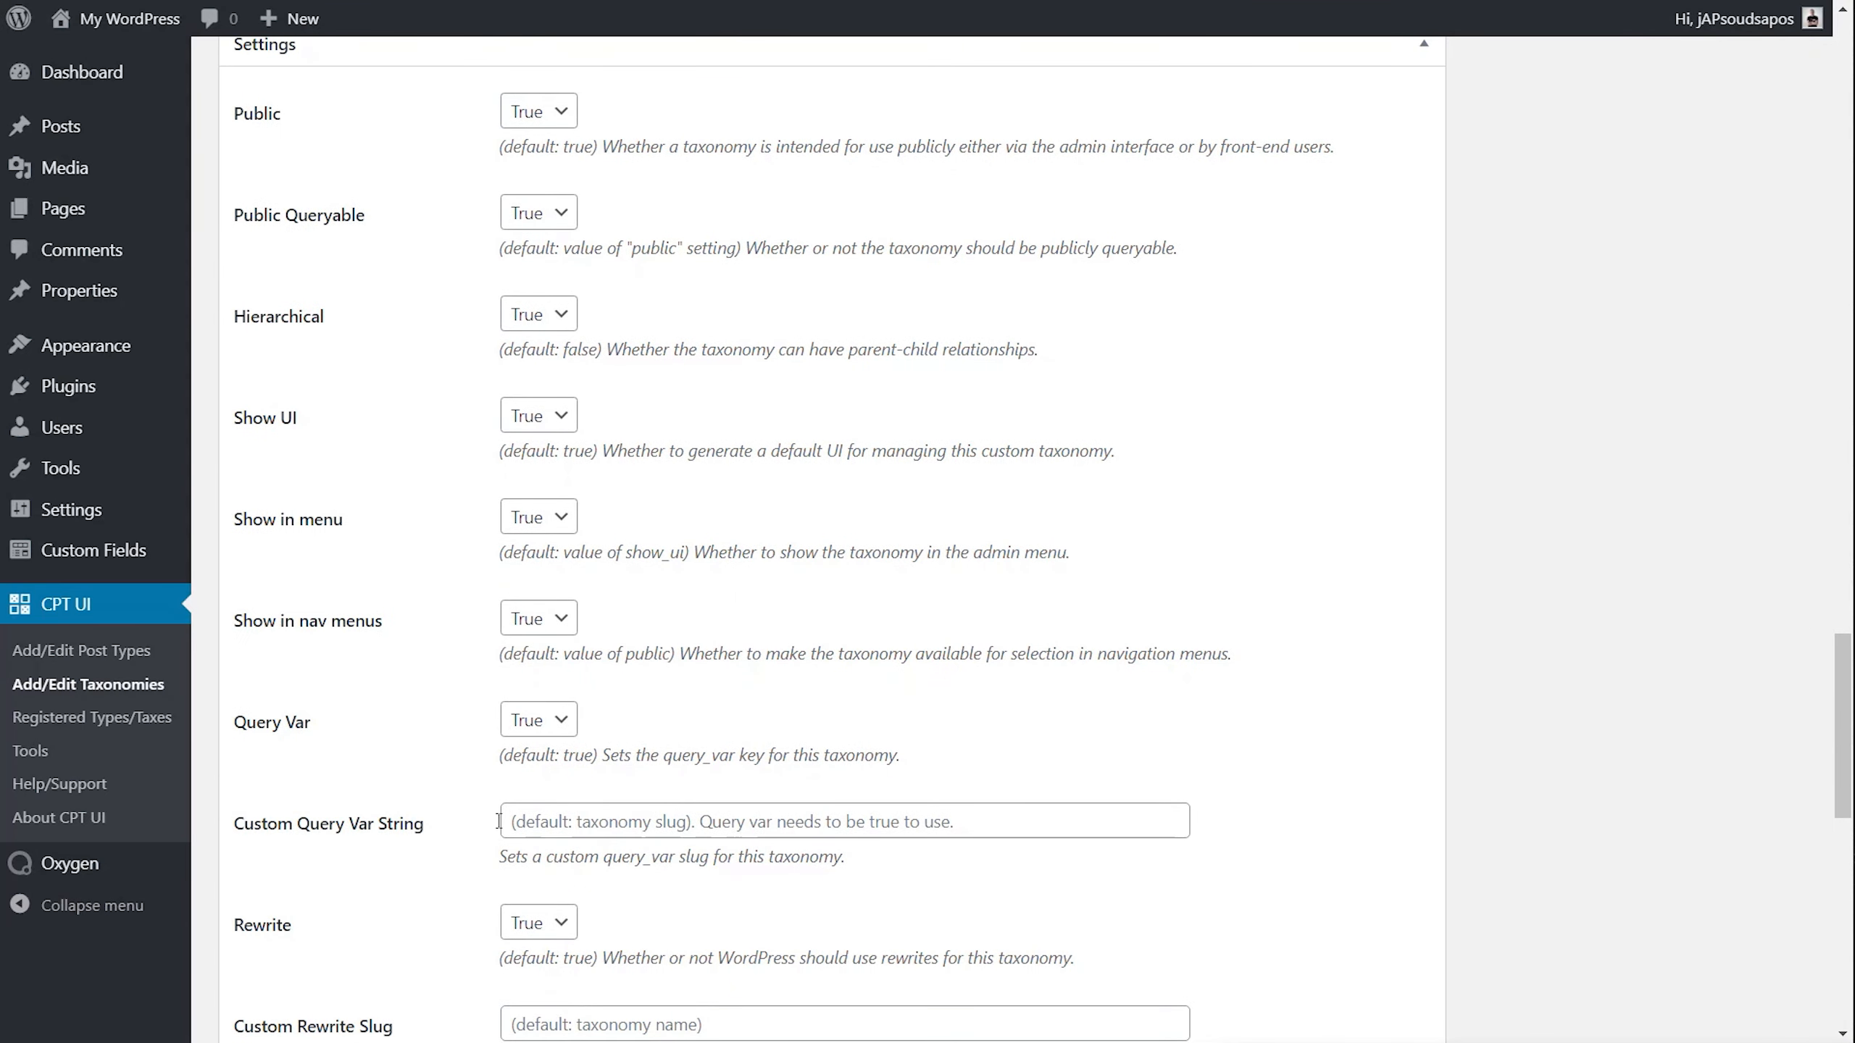
scroll(387, 829, down, 6)
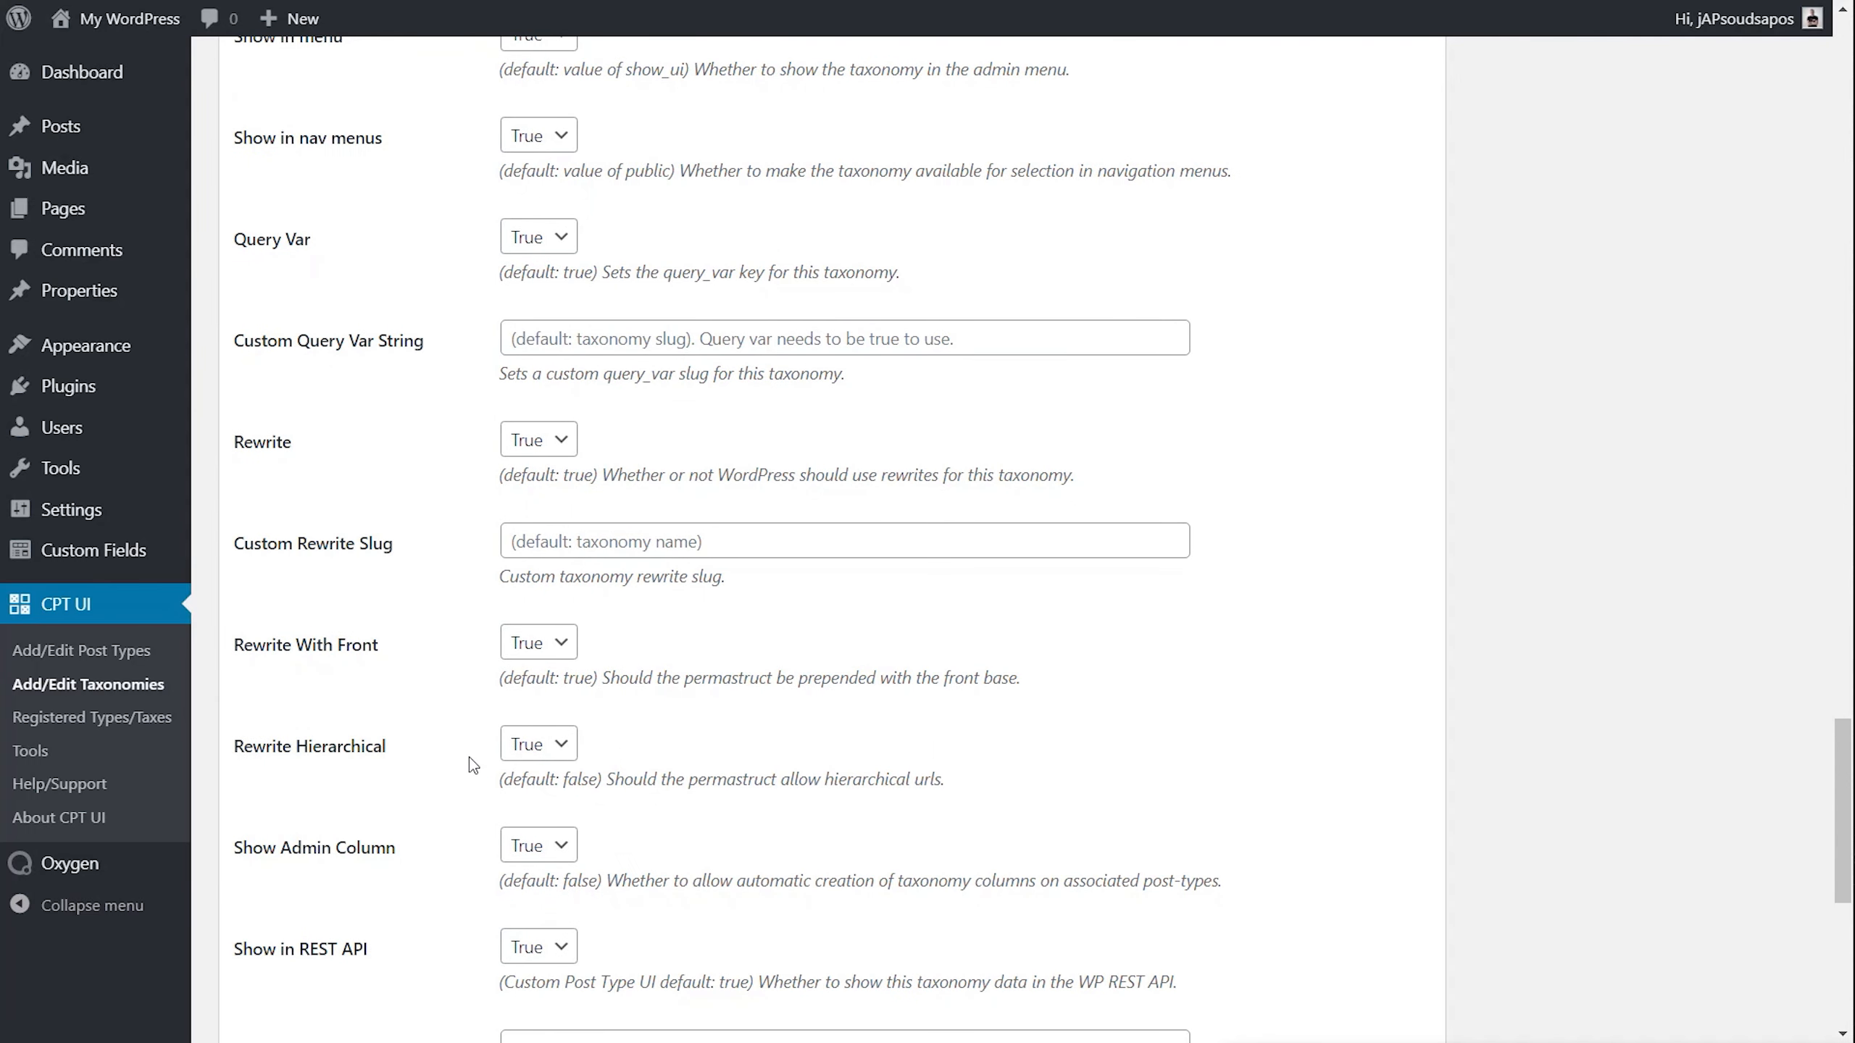
scroll(471, 761, down, 6)
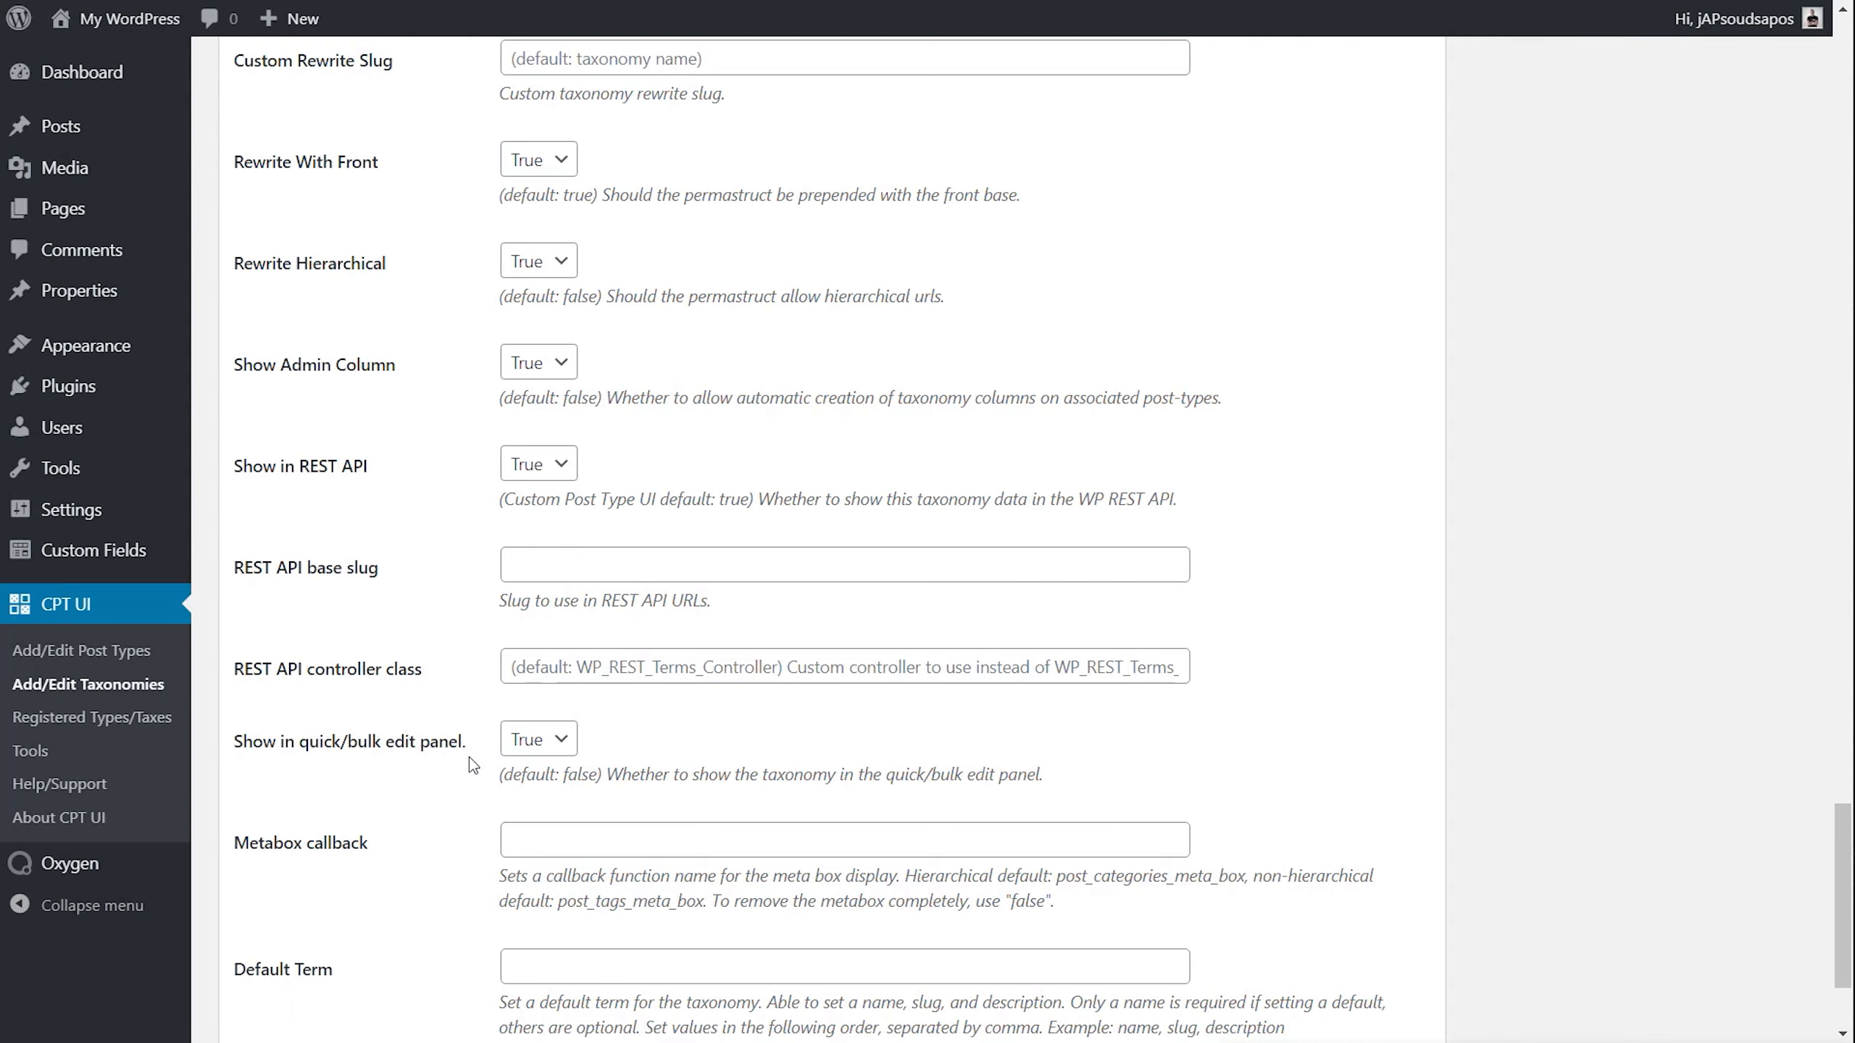
scroll(473, 765, down, 3)
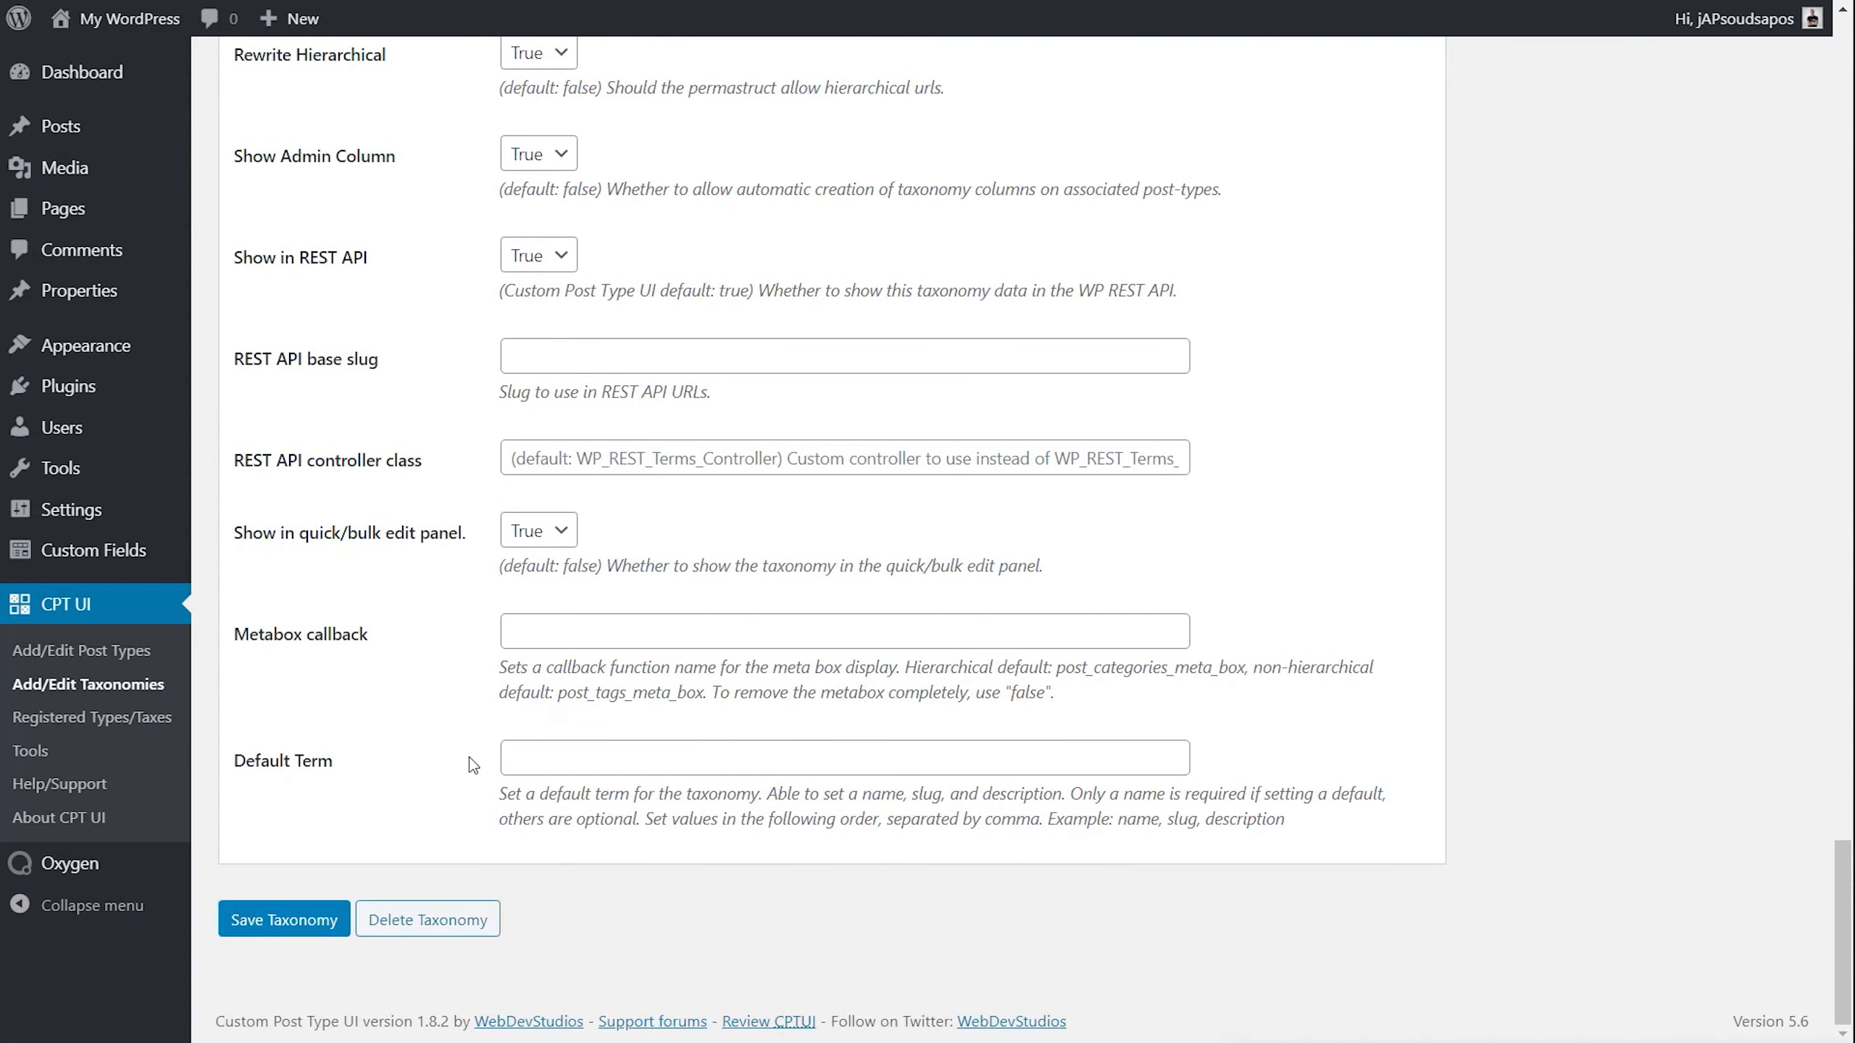
scroll(473, 766, up, 9)
scroll(474, 765, up, 5)
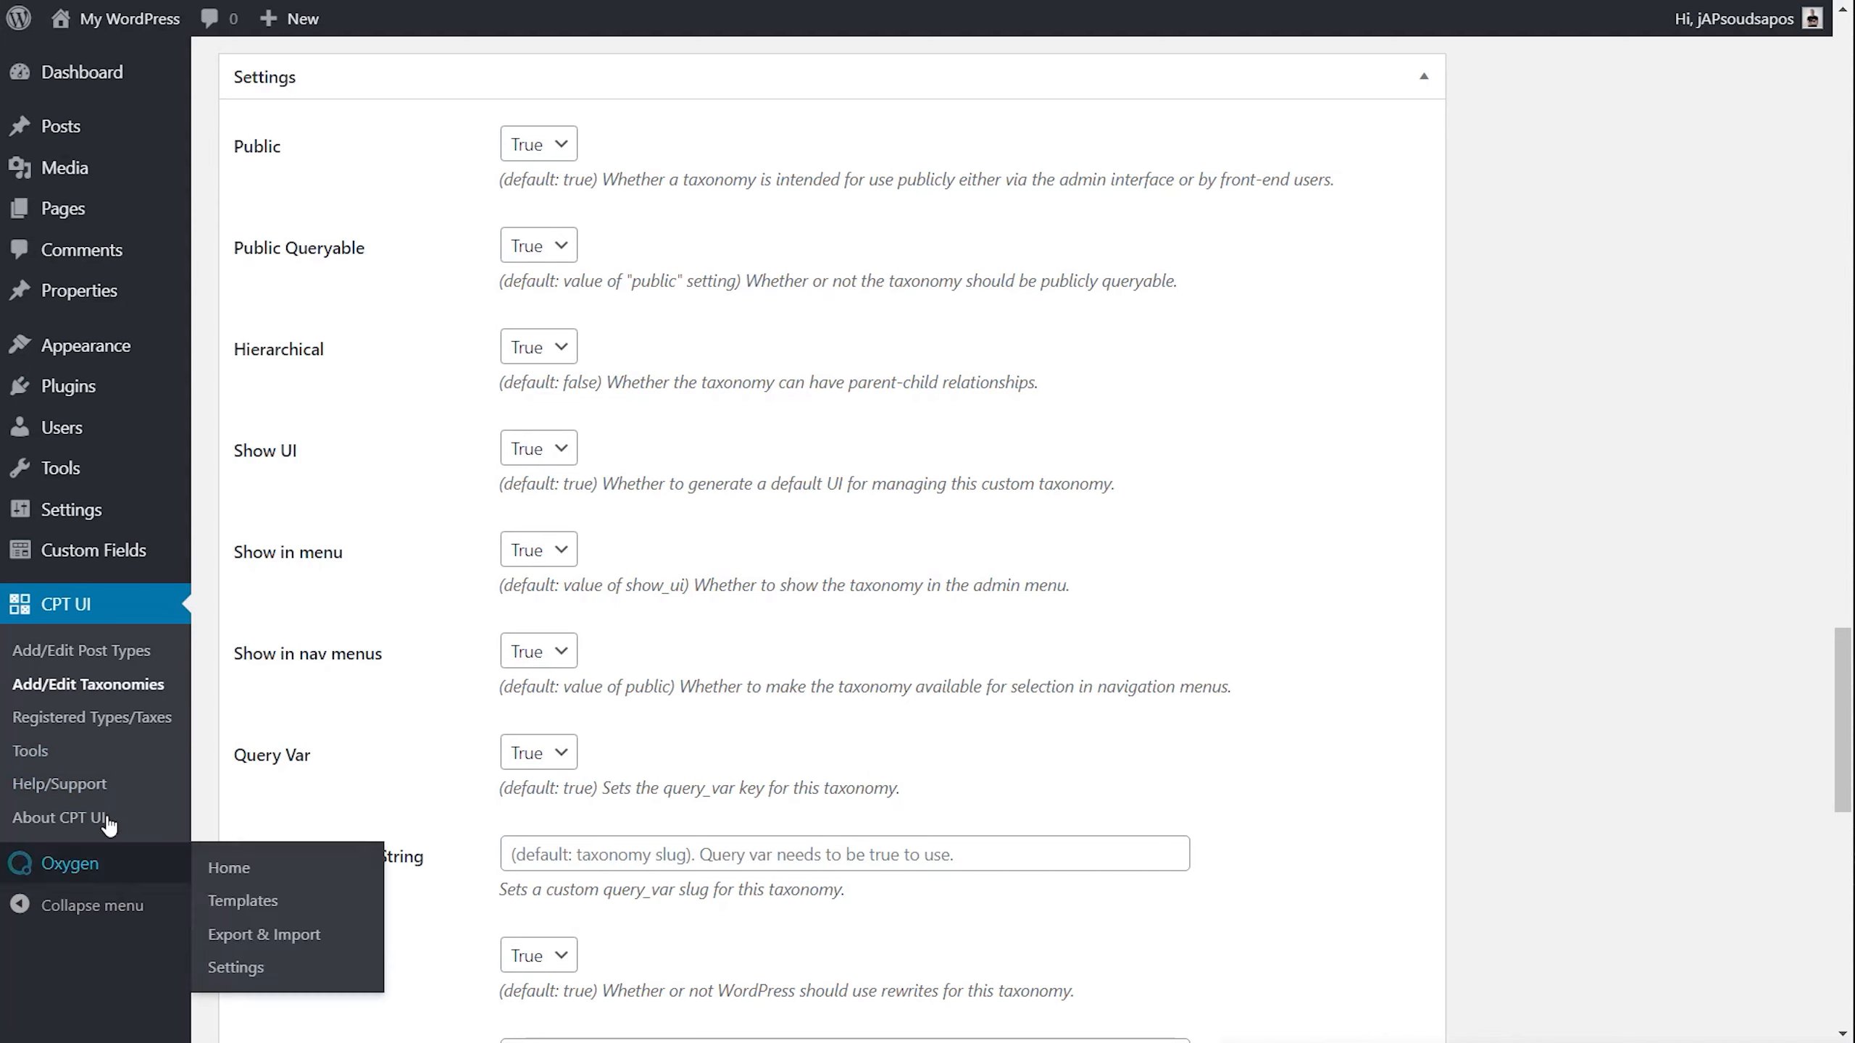
Open the Property Extras custom field group.
mouse_move(93, 571)
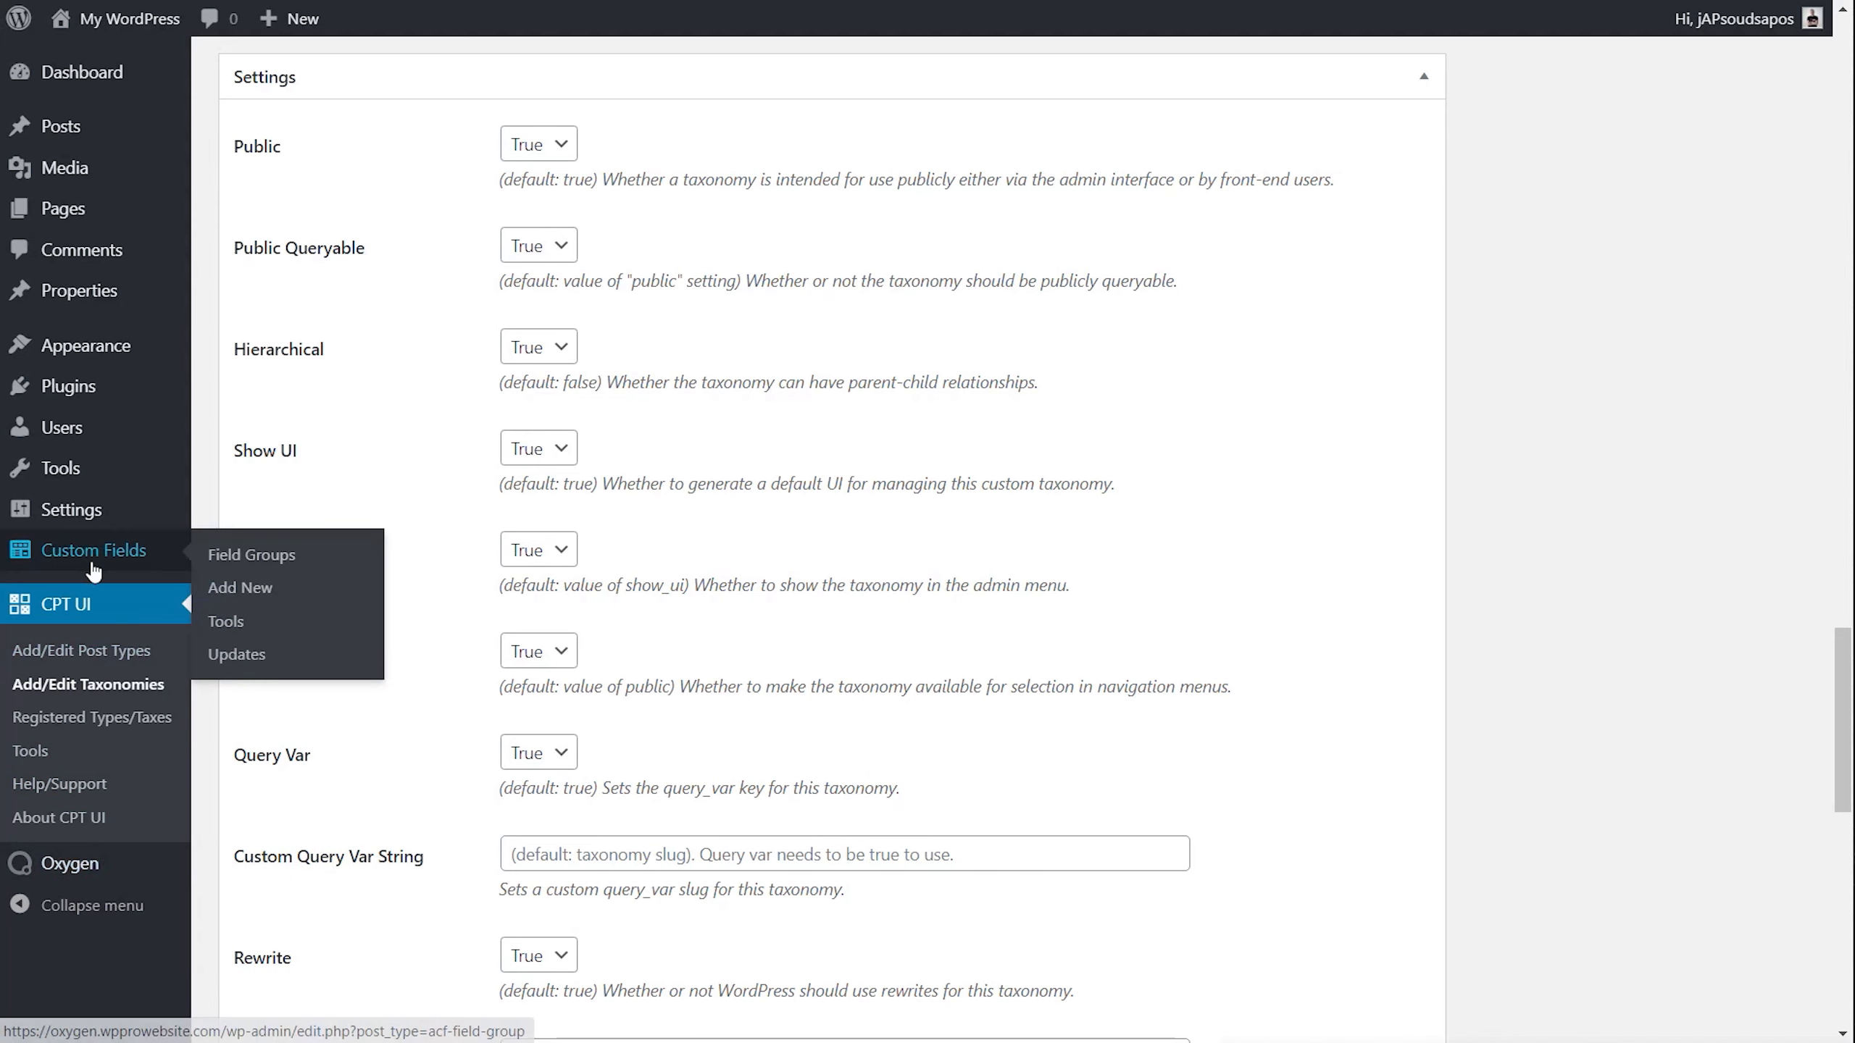
click(252, 558)
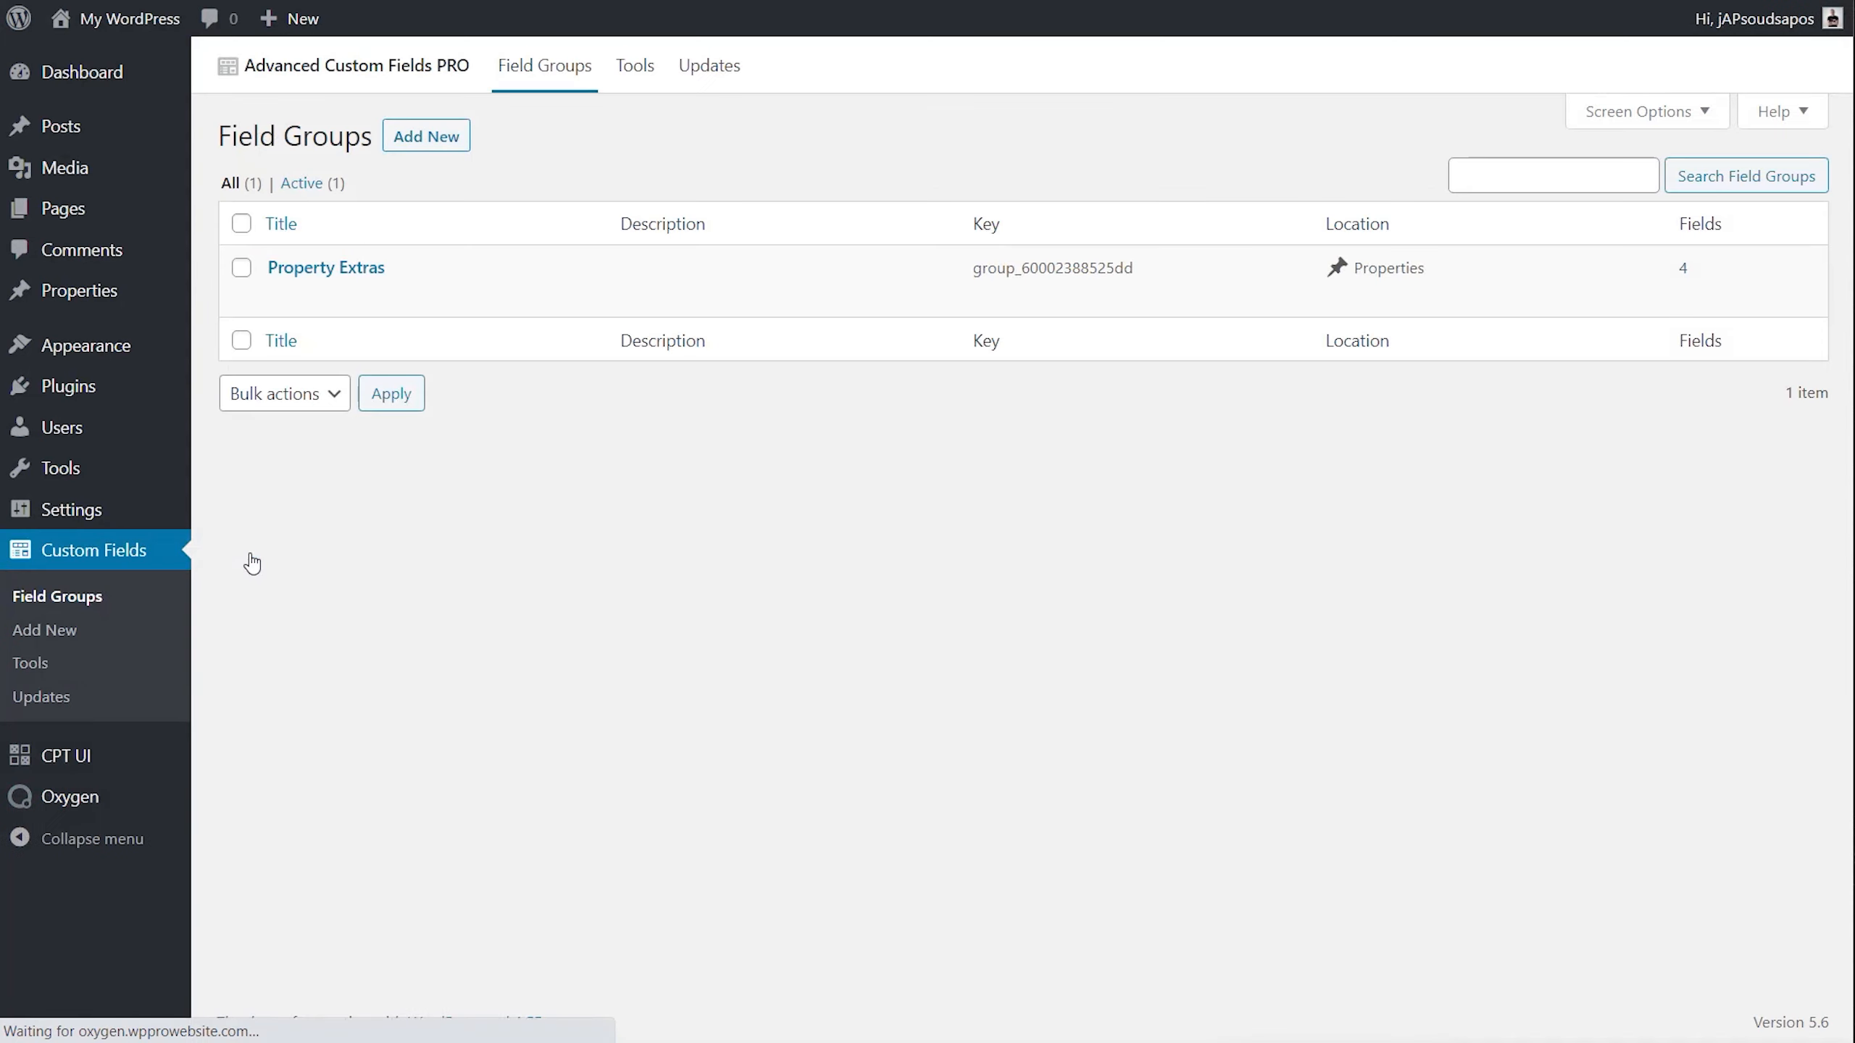
click(352, 268)
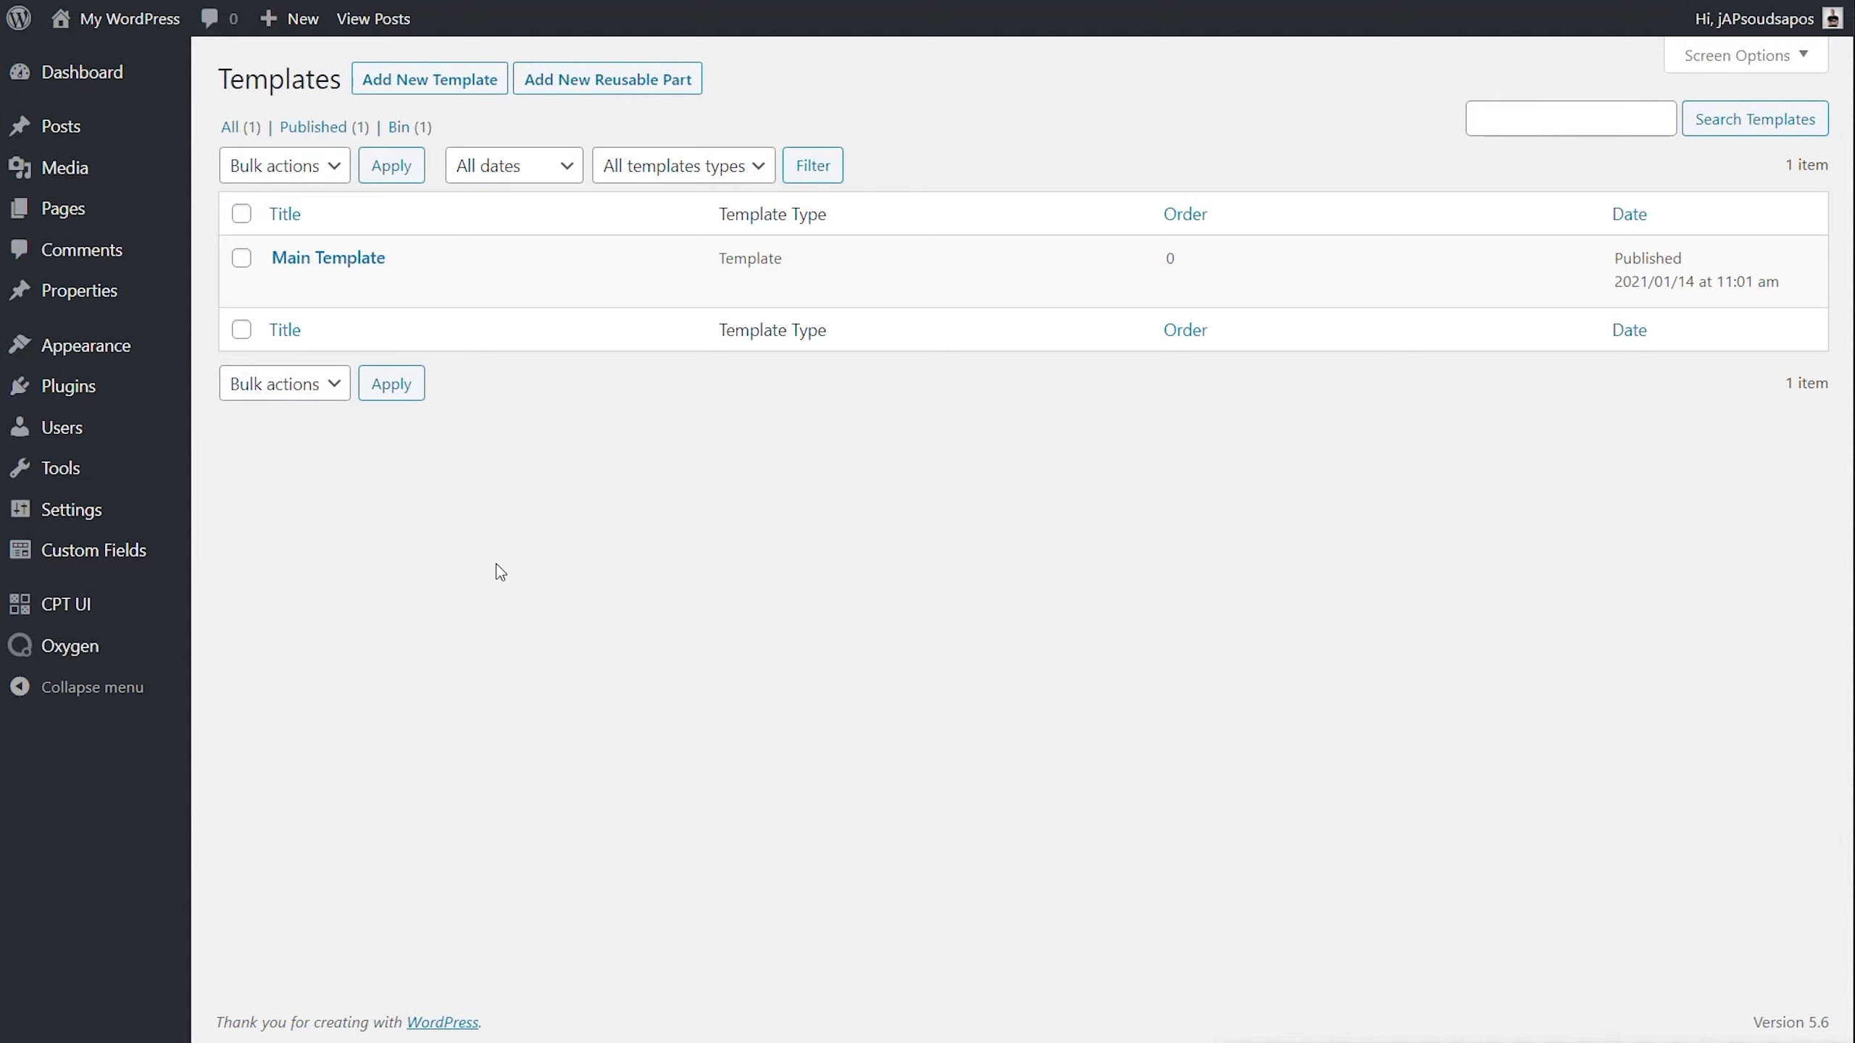
Open Main Template from the Oxygen templates and launch it in the builder despite the other open instance.
click(349, 267)
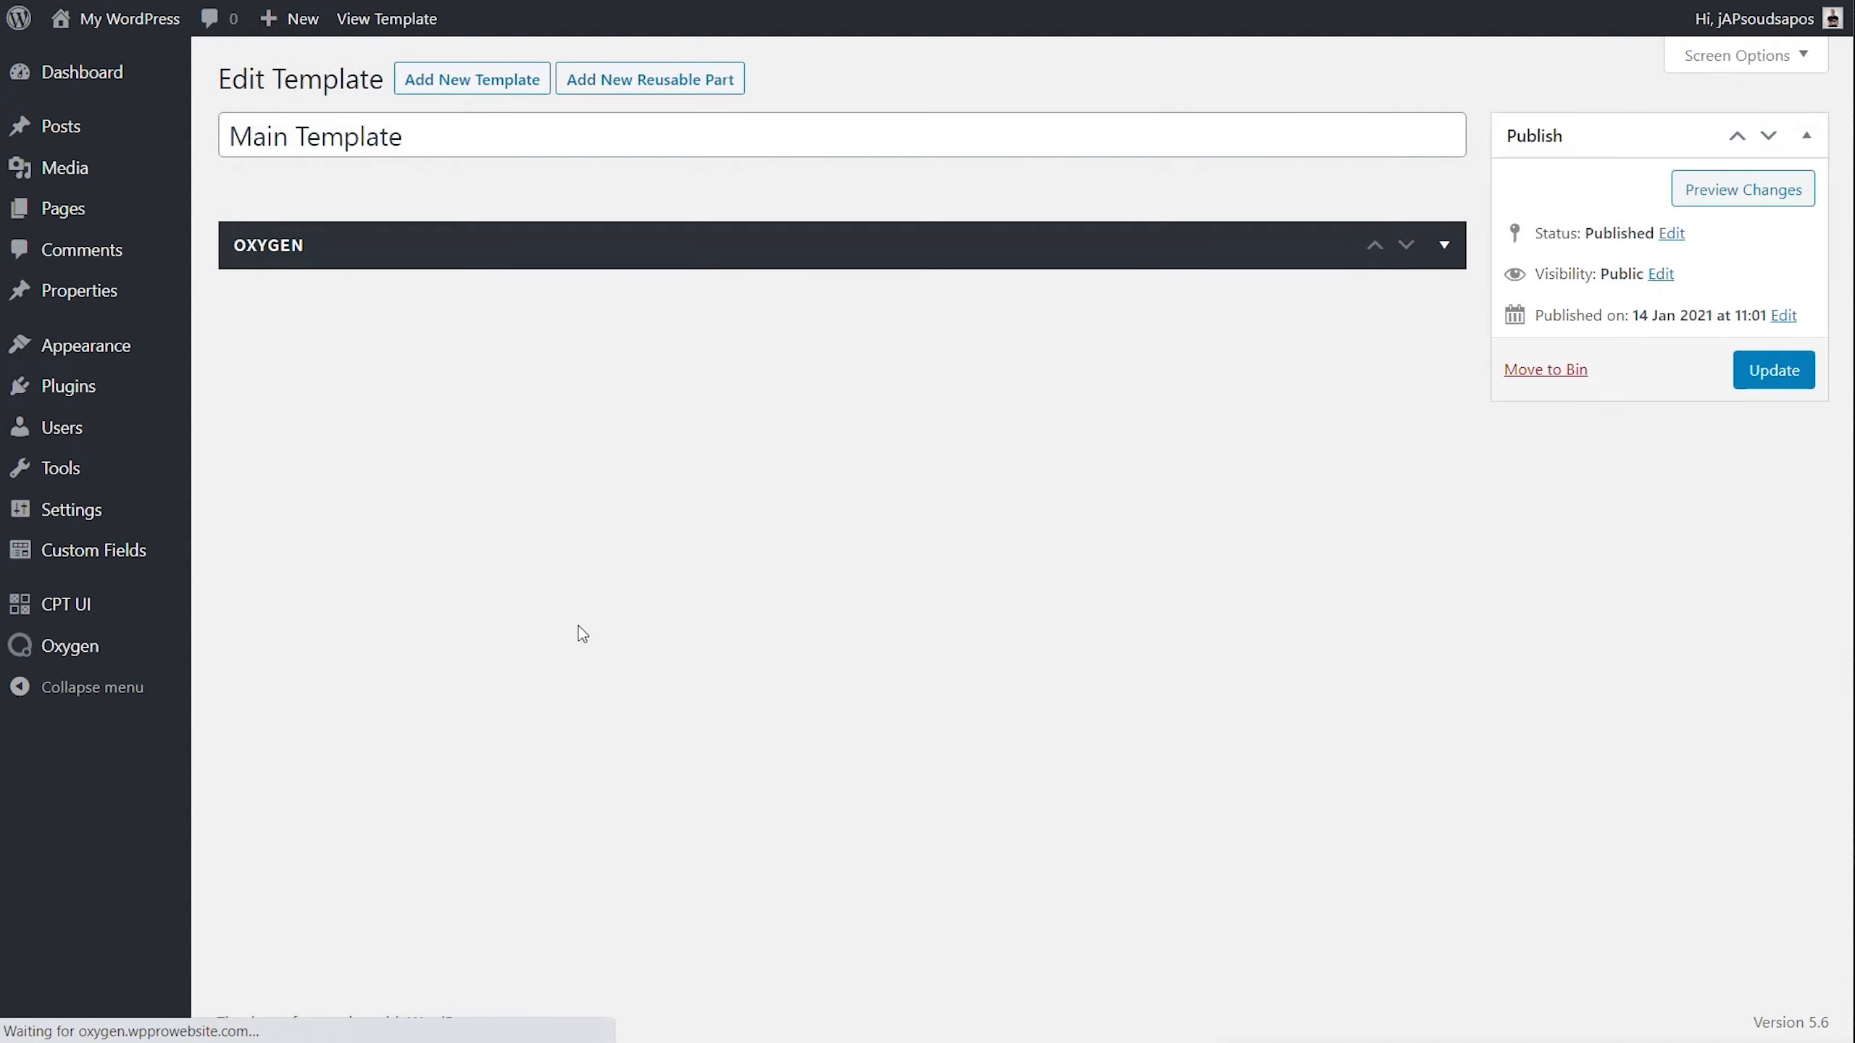
click(1444, 245)
click(869, 415)
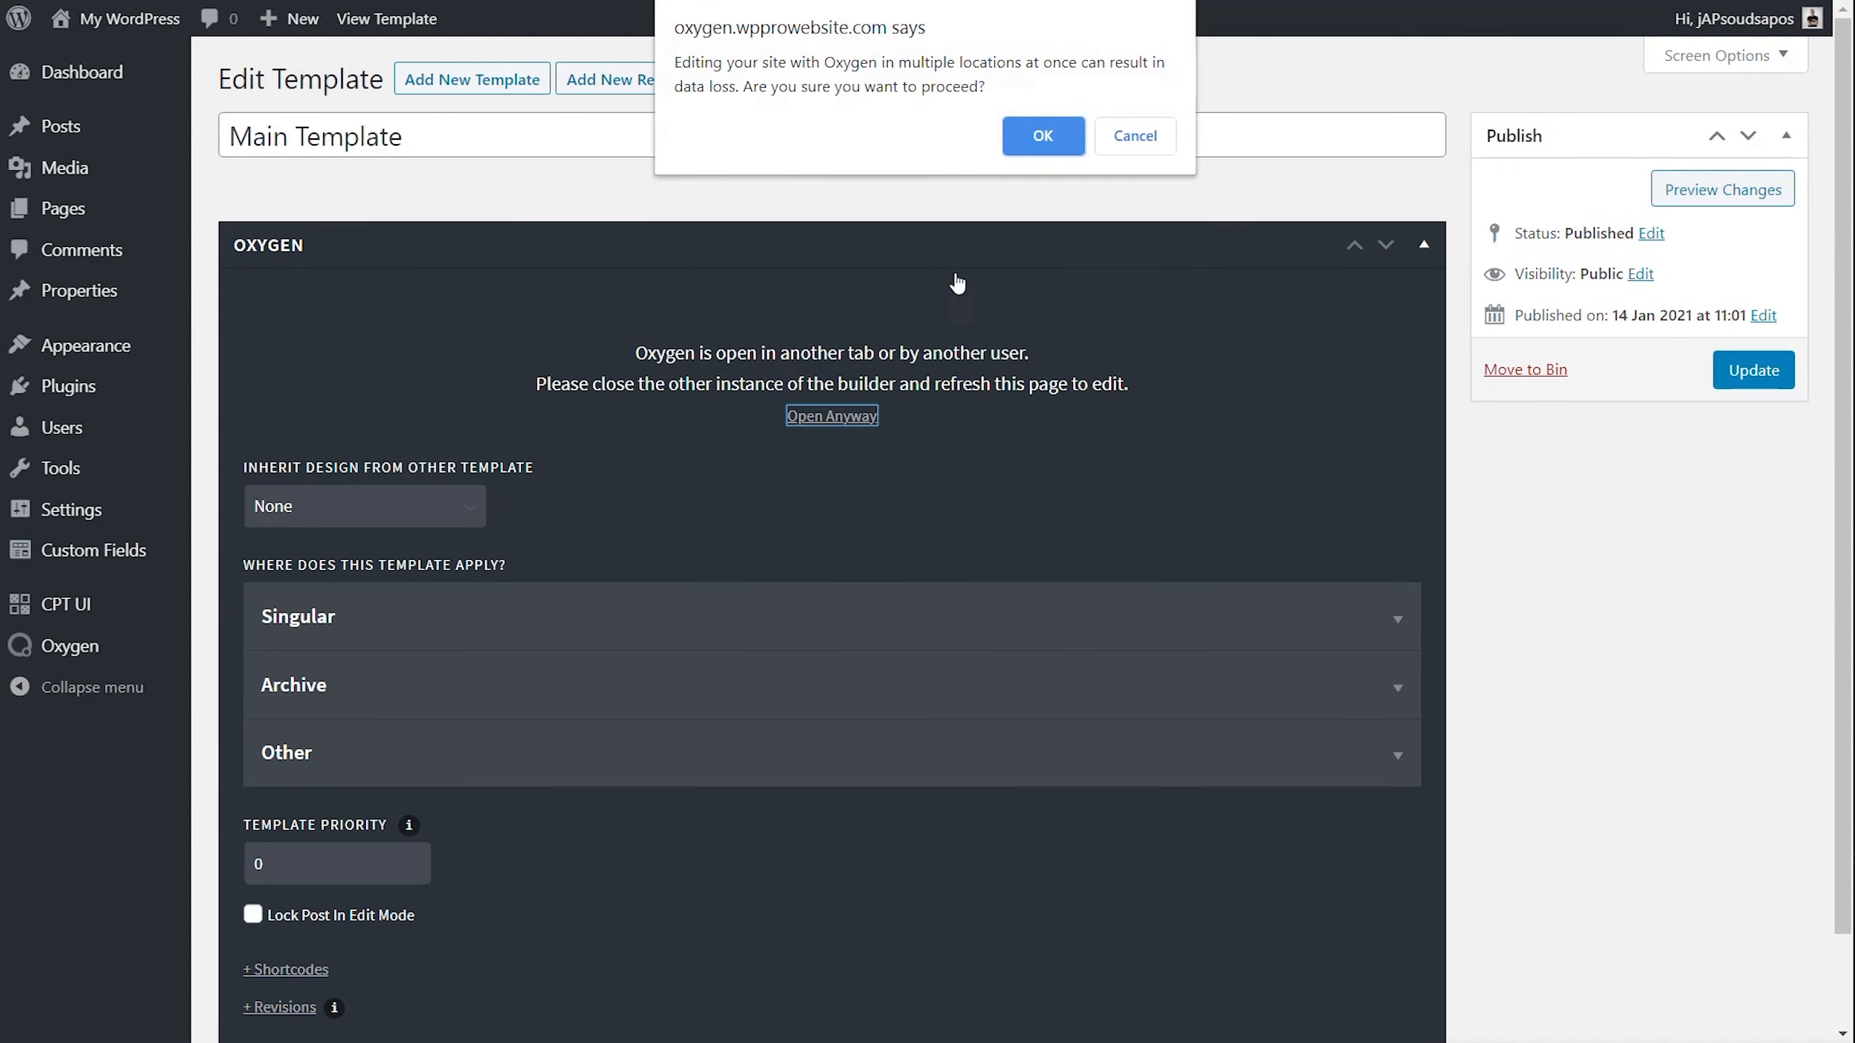
click(1063, 138)
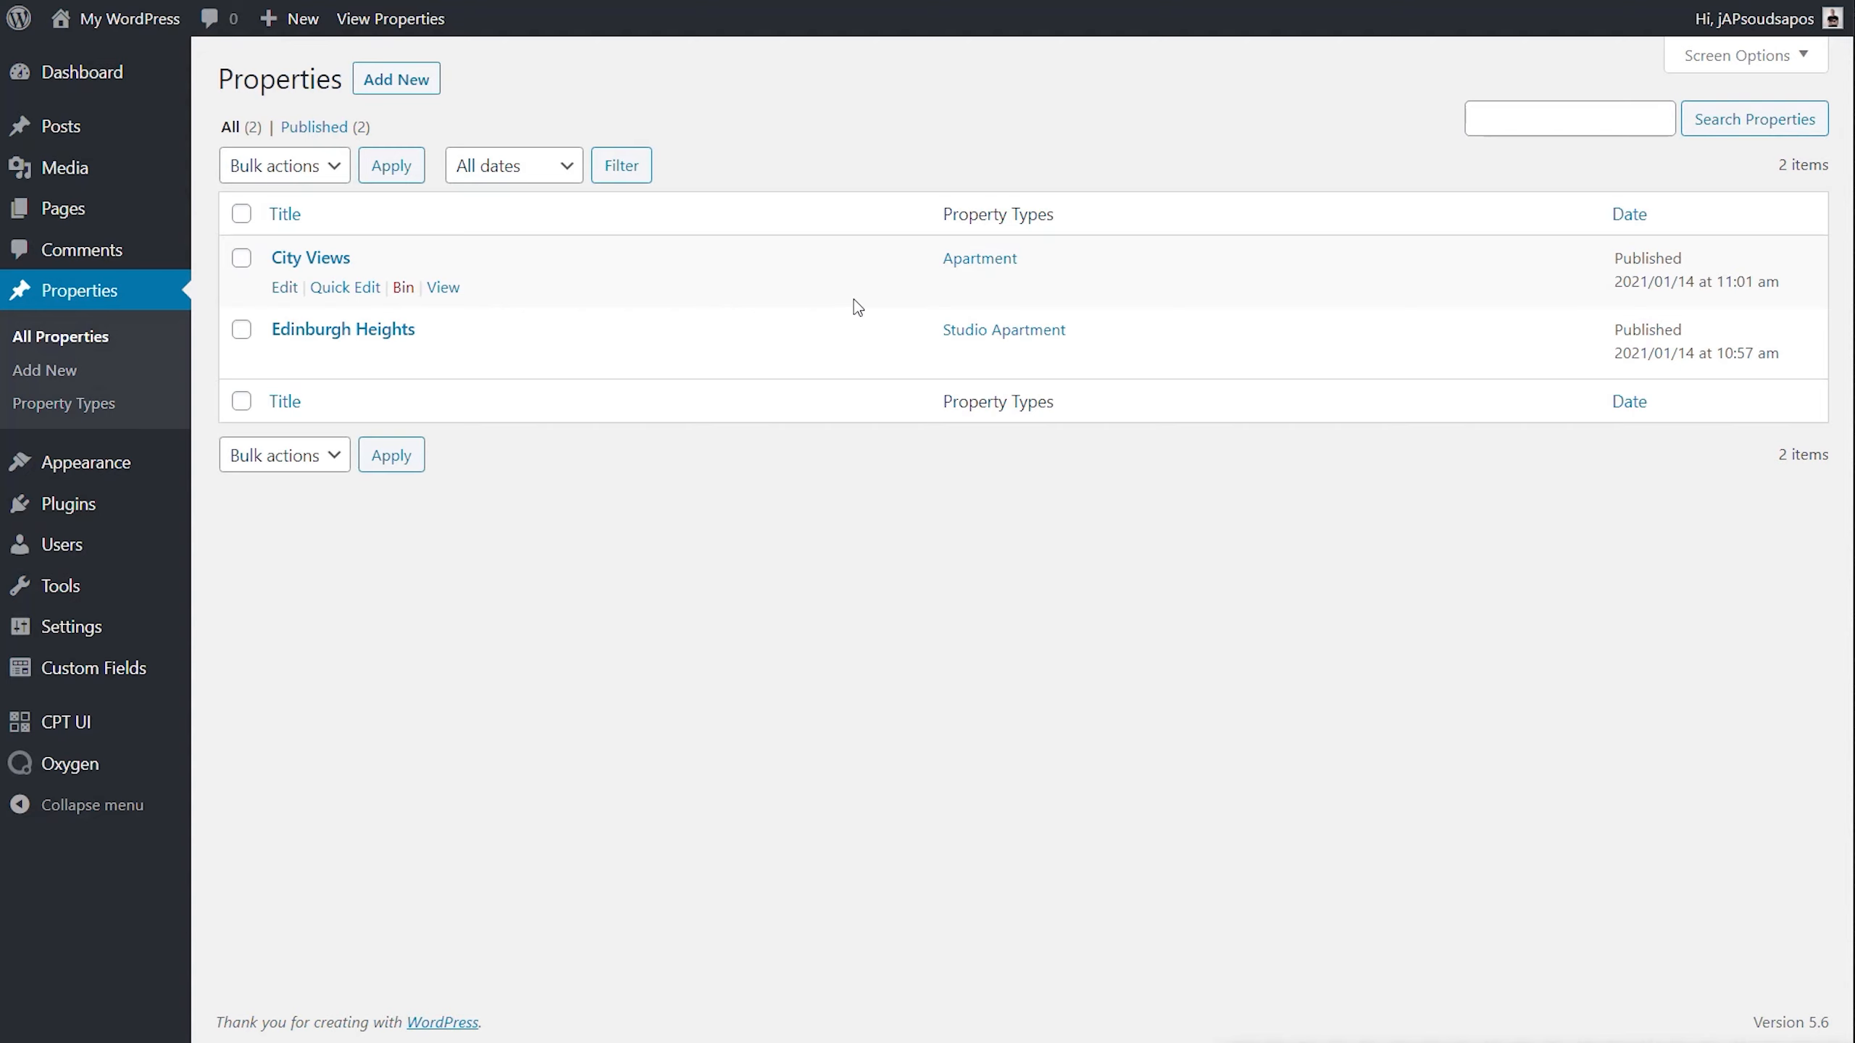
Review the City Views property's content and Property Extras fields, and return to the properties list.
click(313, 260)
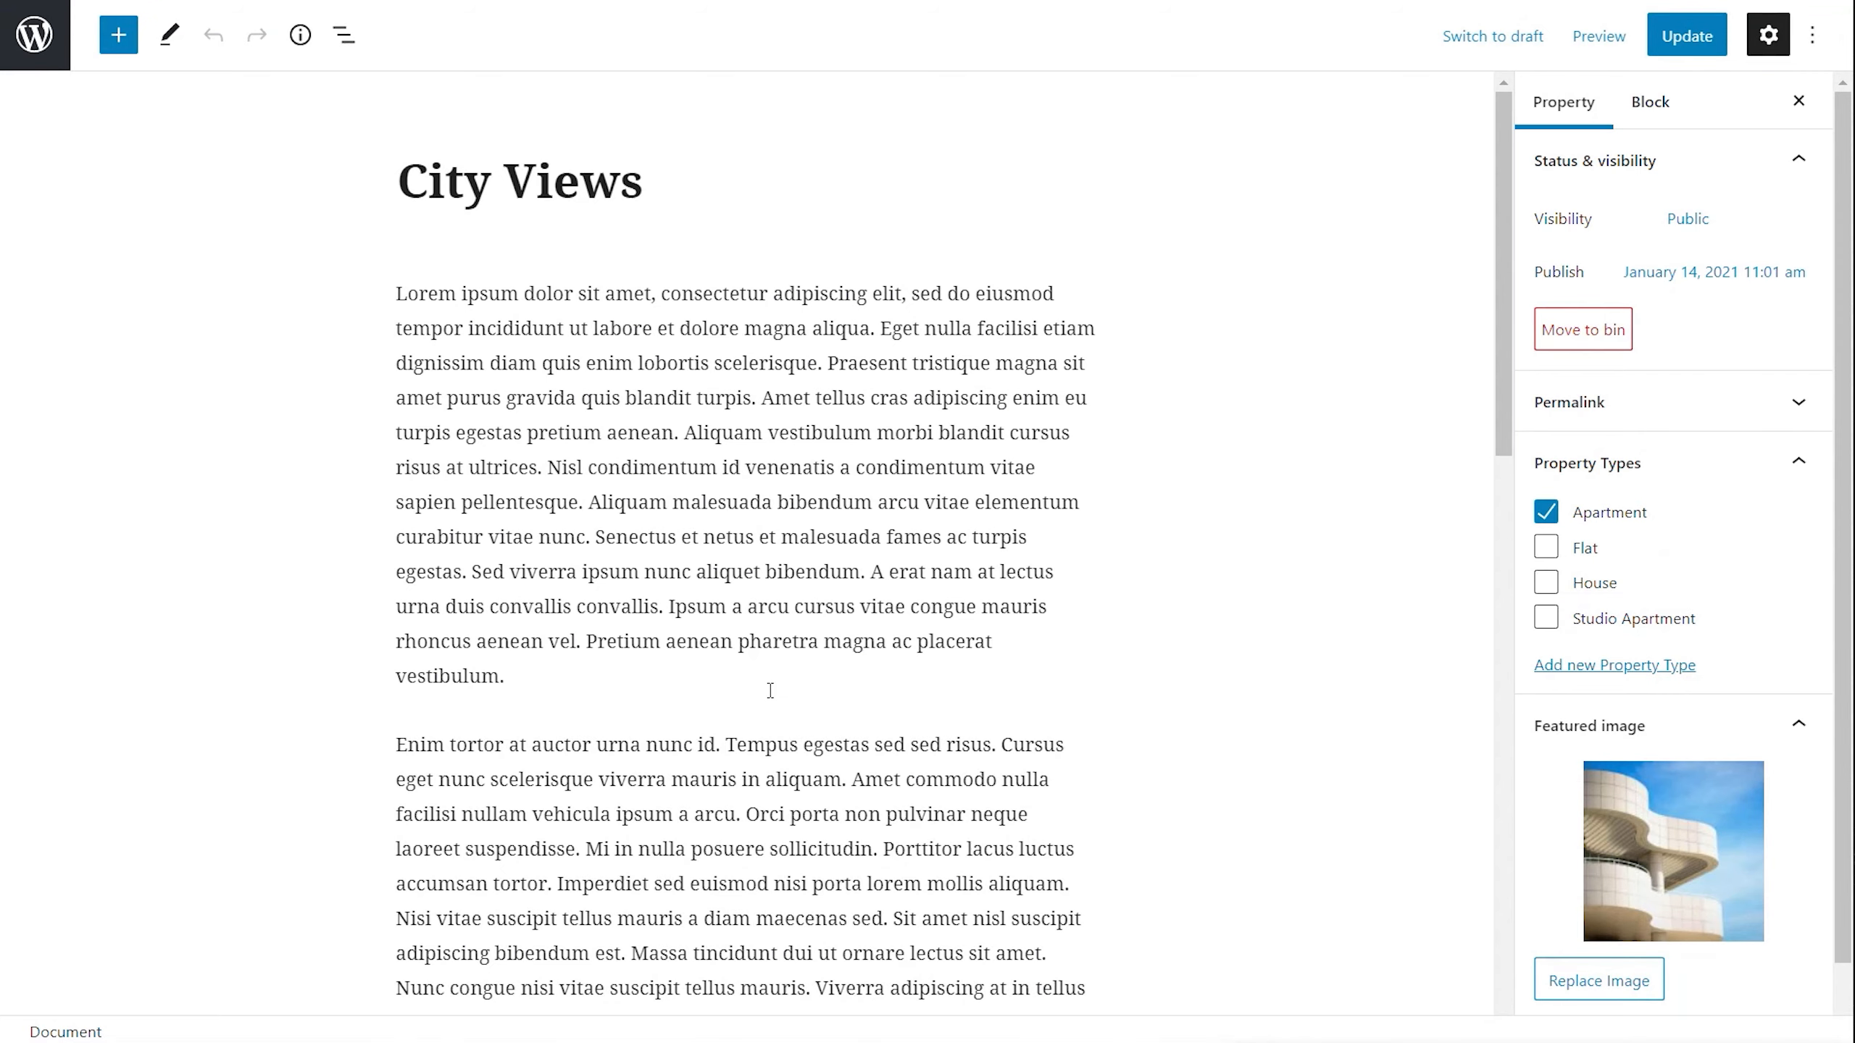
scroll(778, 690, down, 5)
scroll(779, 690, down, 10)
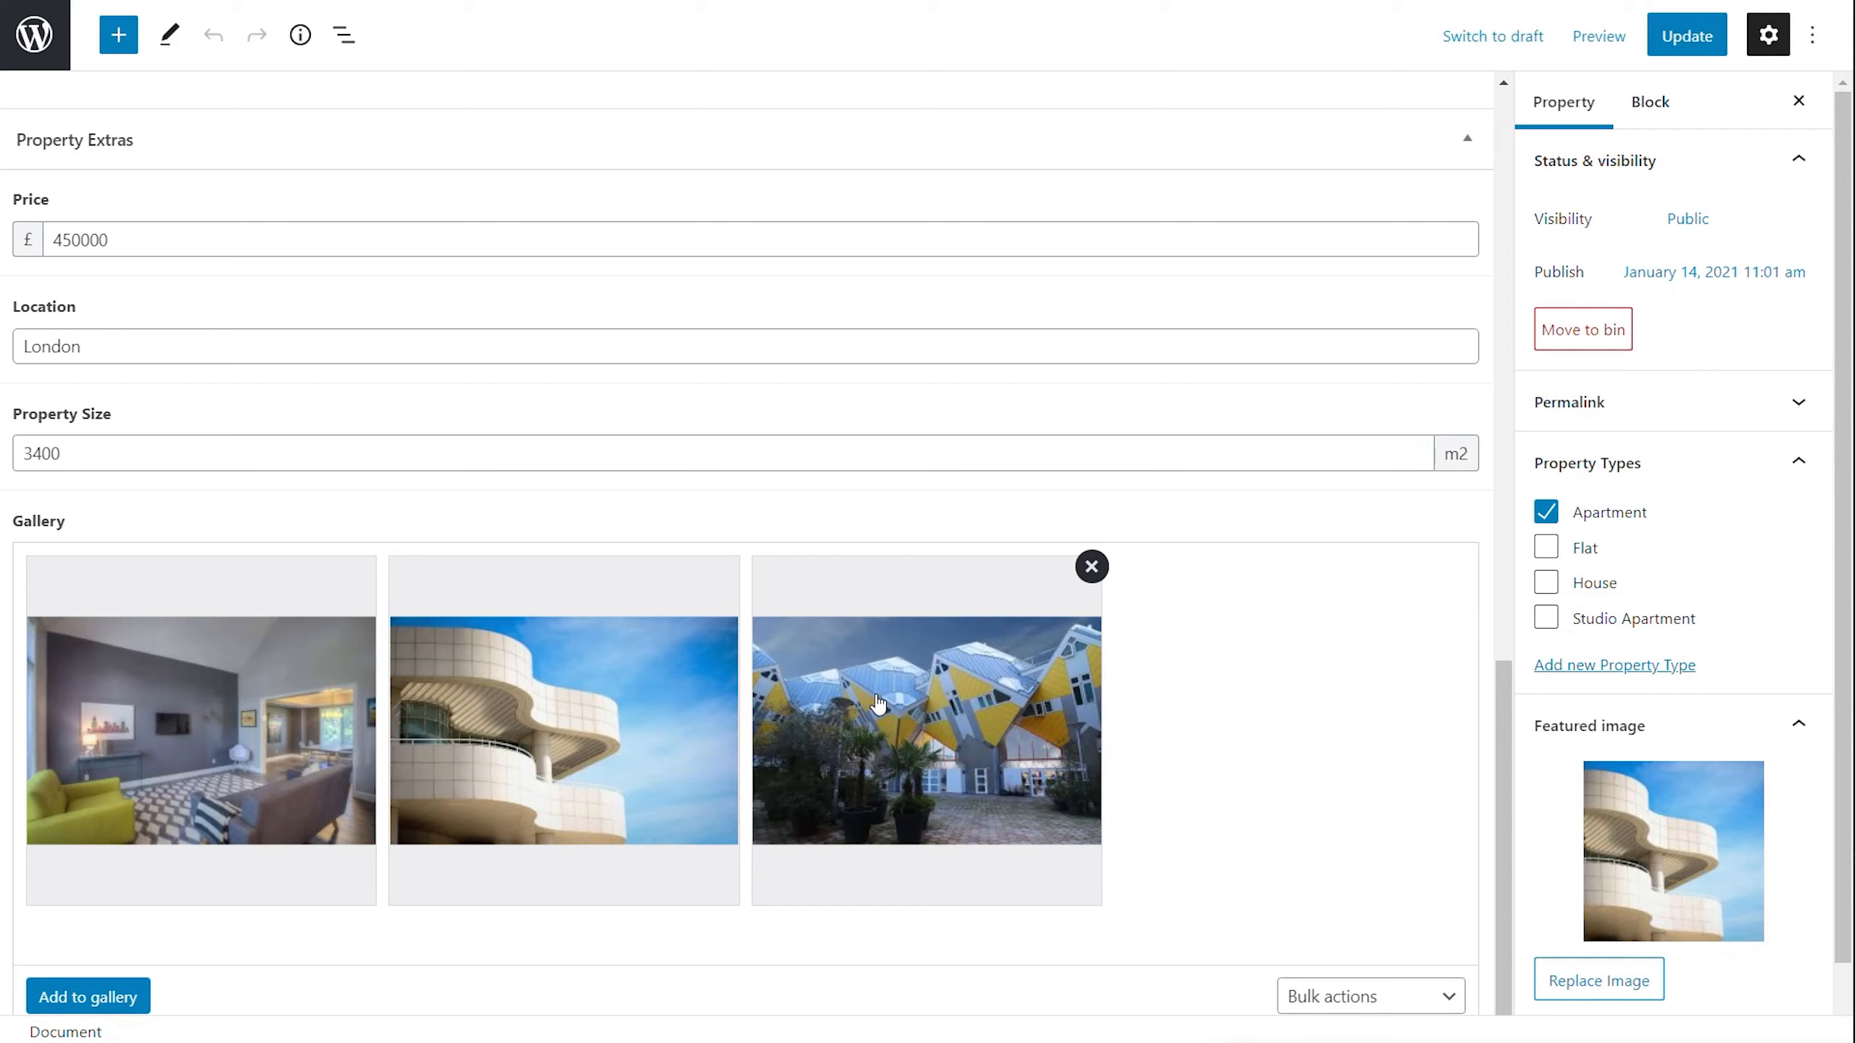
click(34, 34)
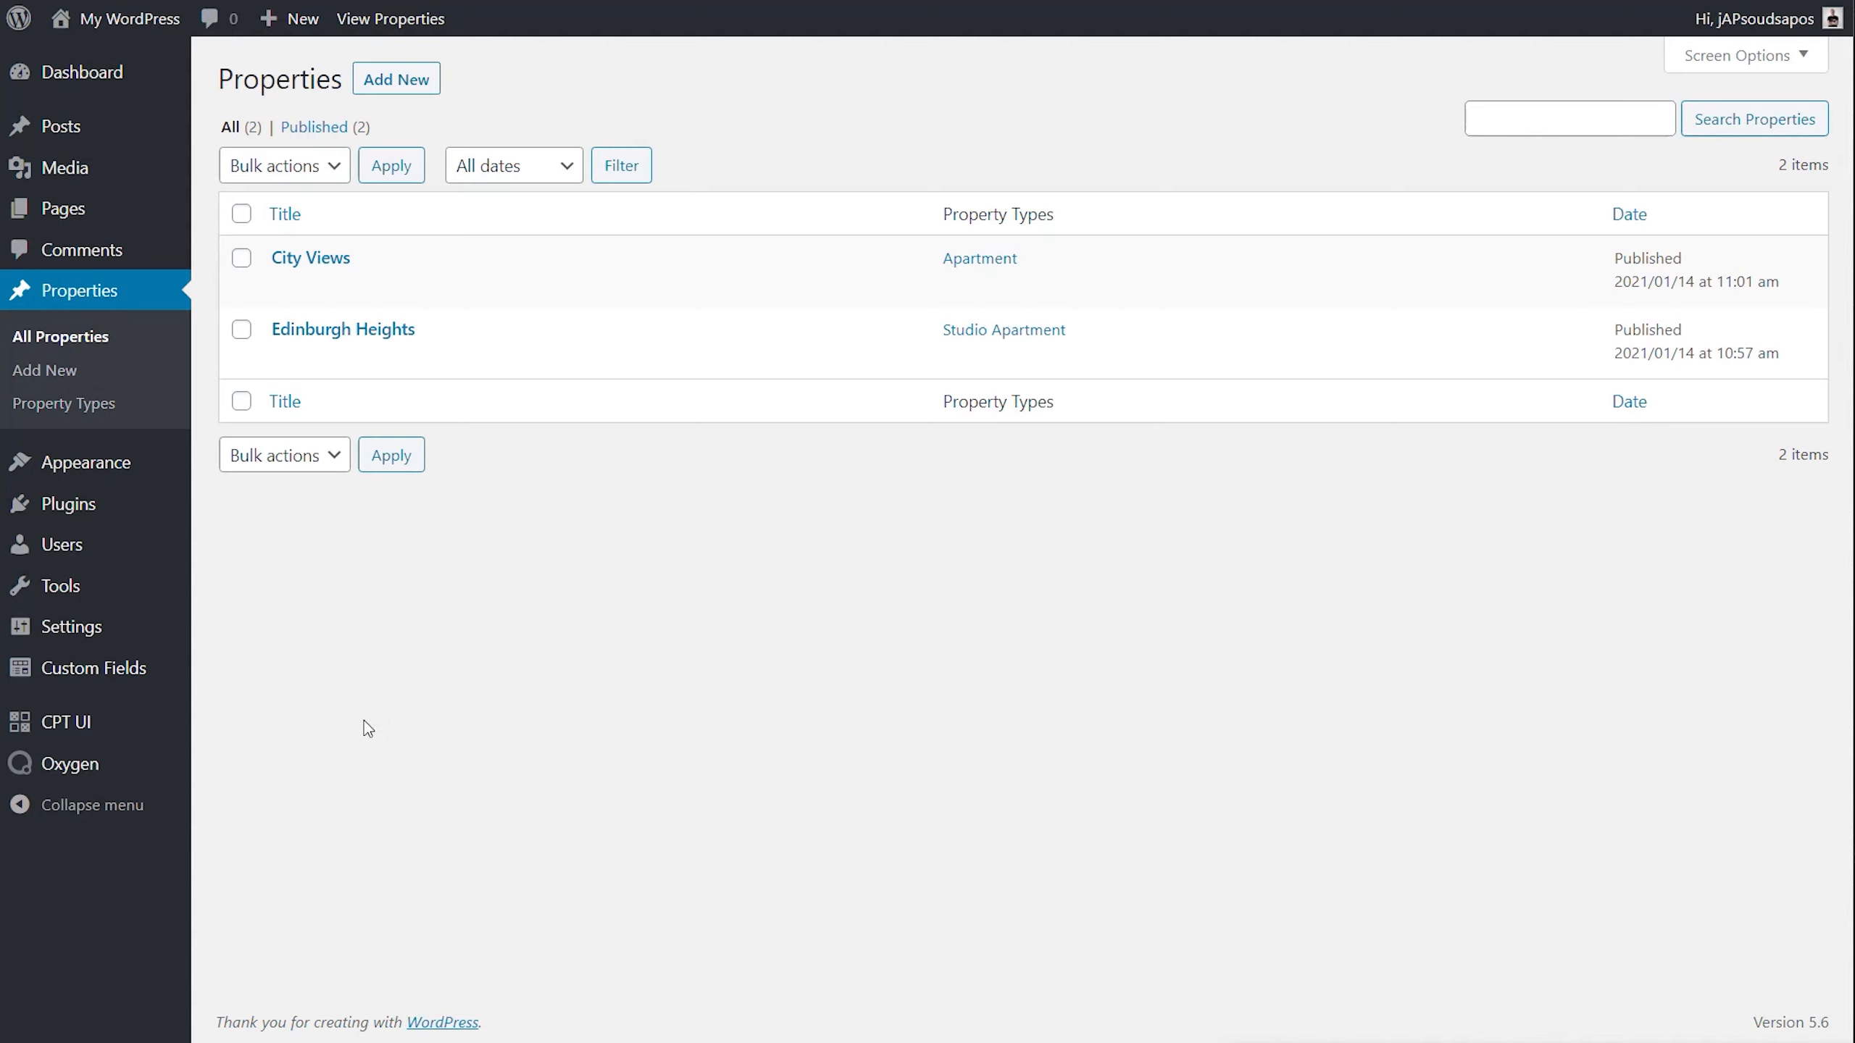
Create a new Oxygen template titled "Property Archive" that inherits its design from Main Template.
mouse_move(100, 767)
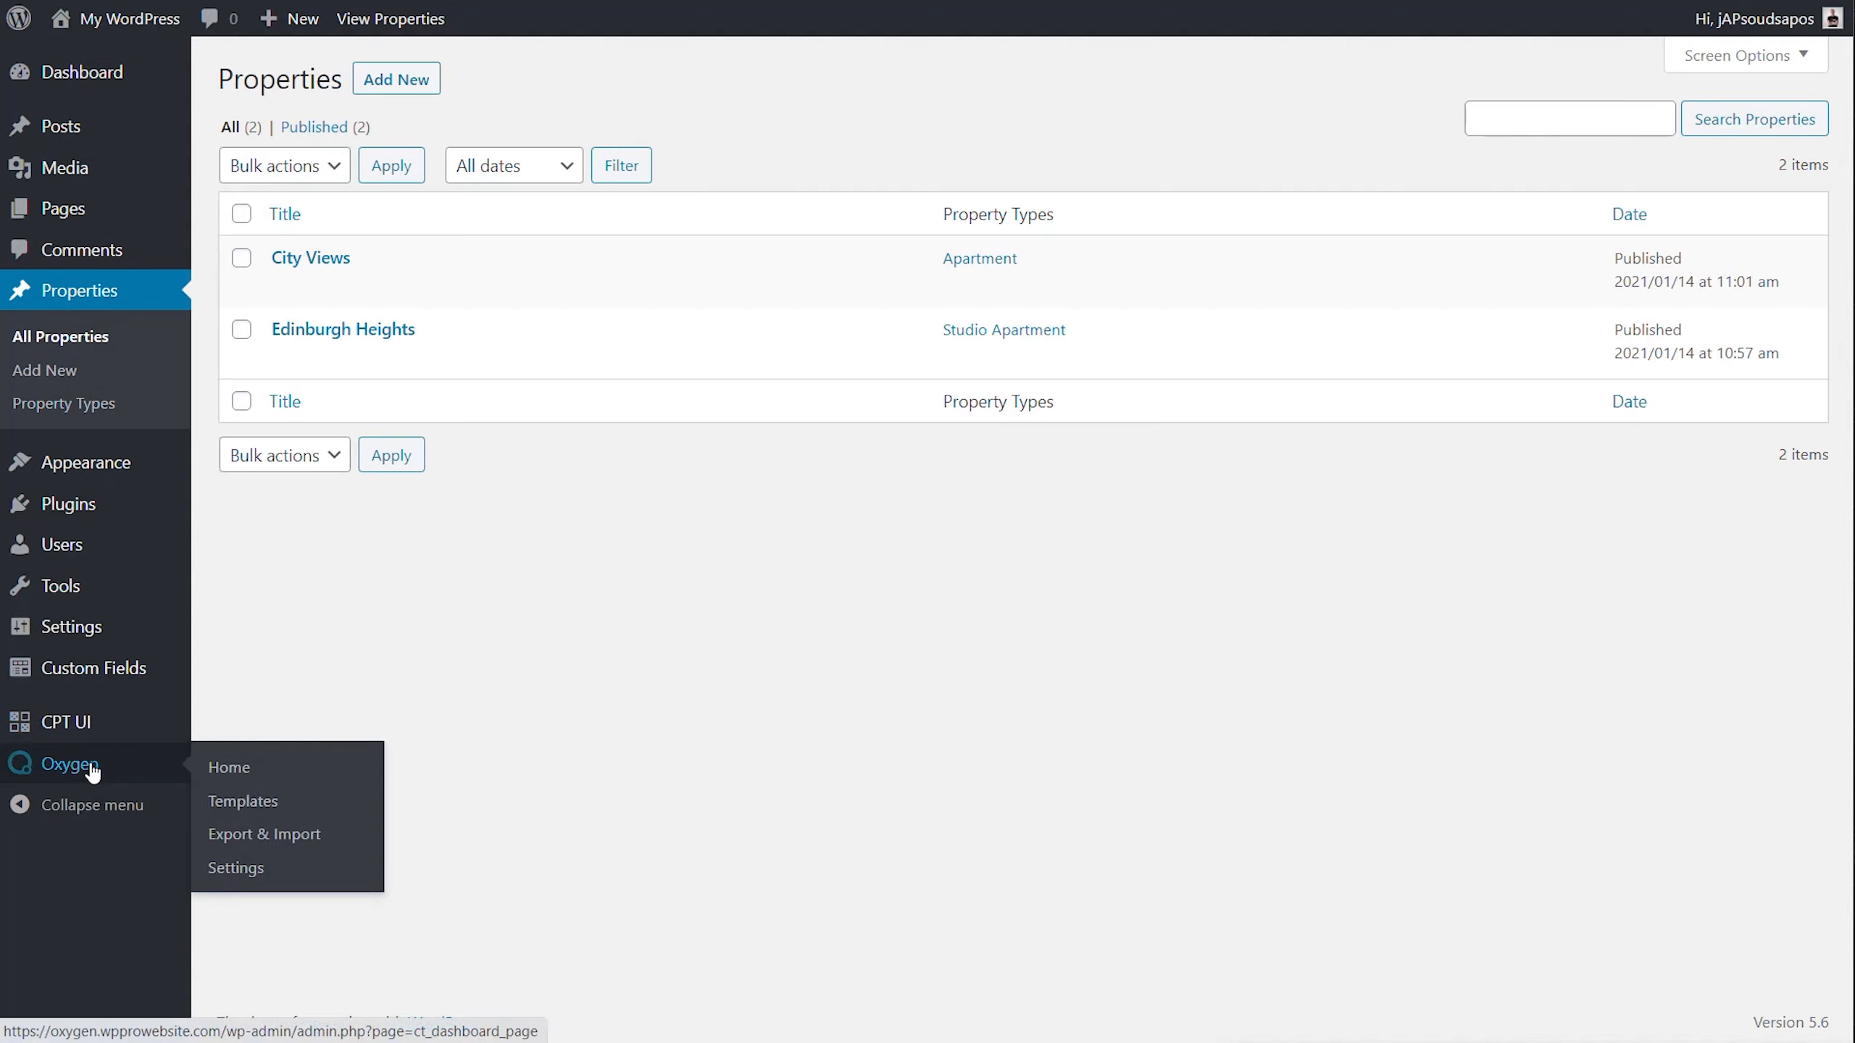
click(238, 803)
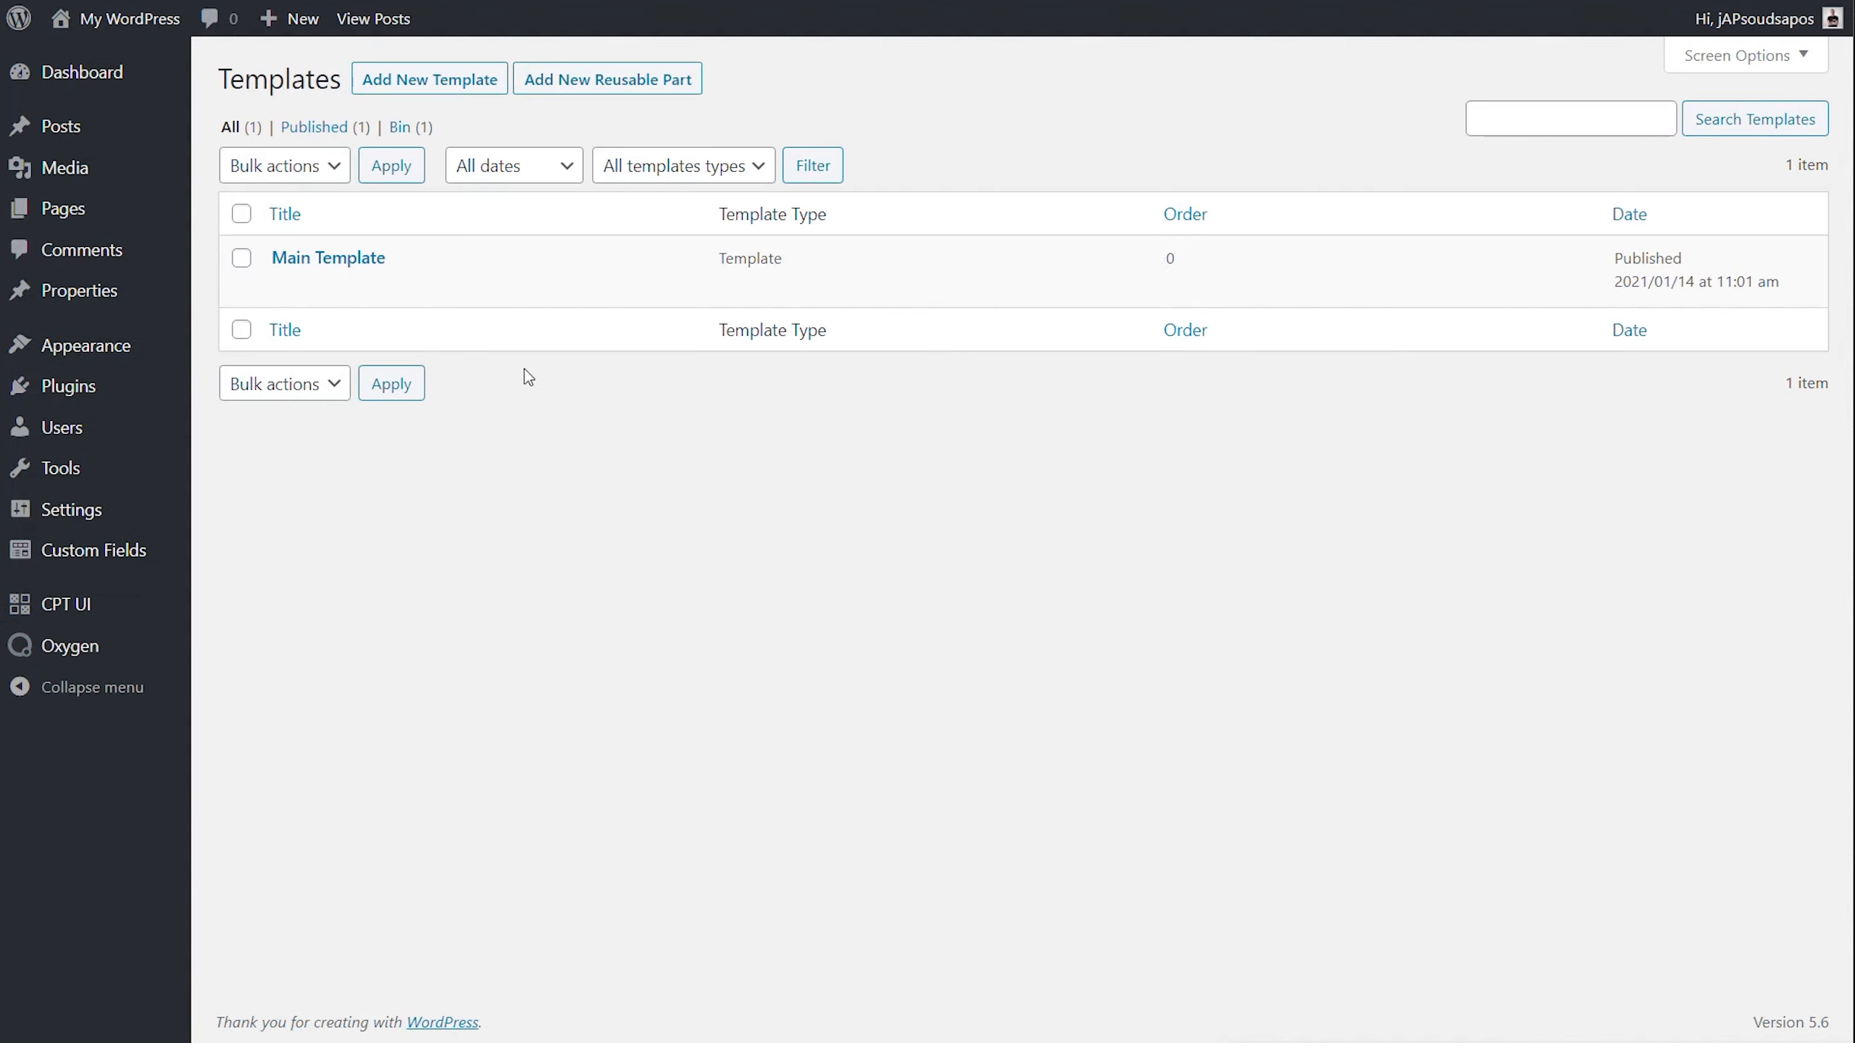
click(455, 86)
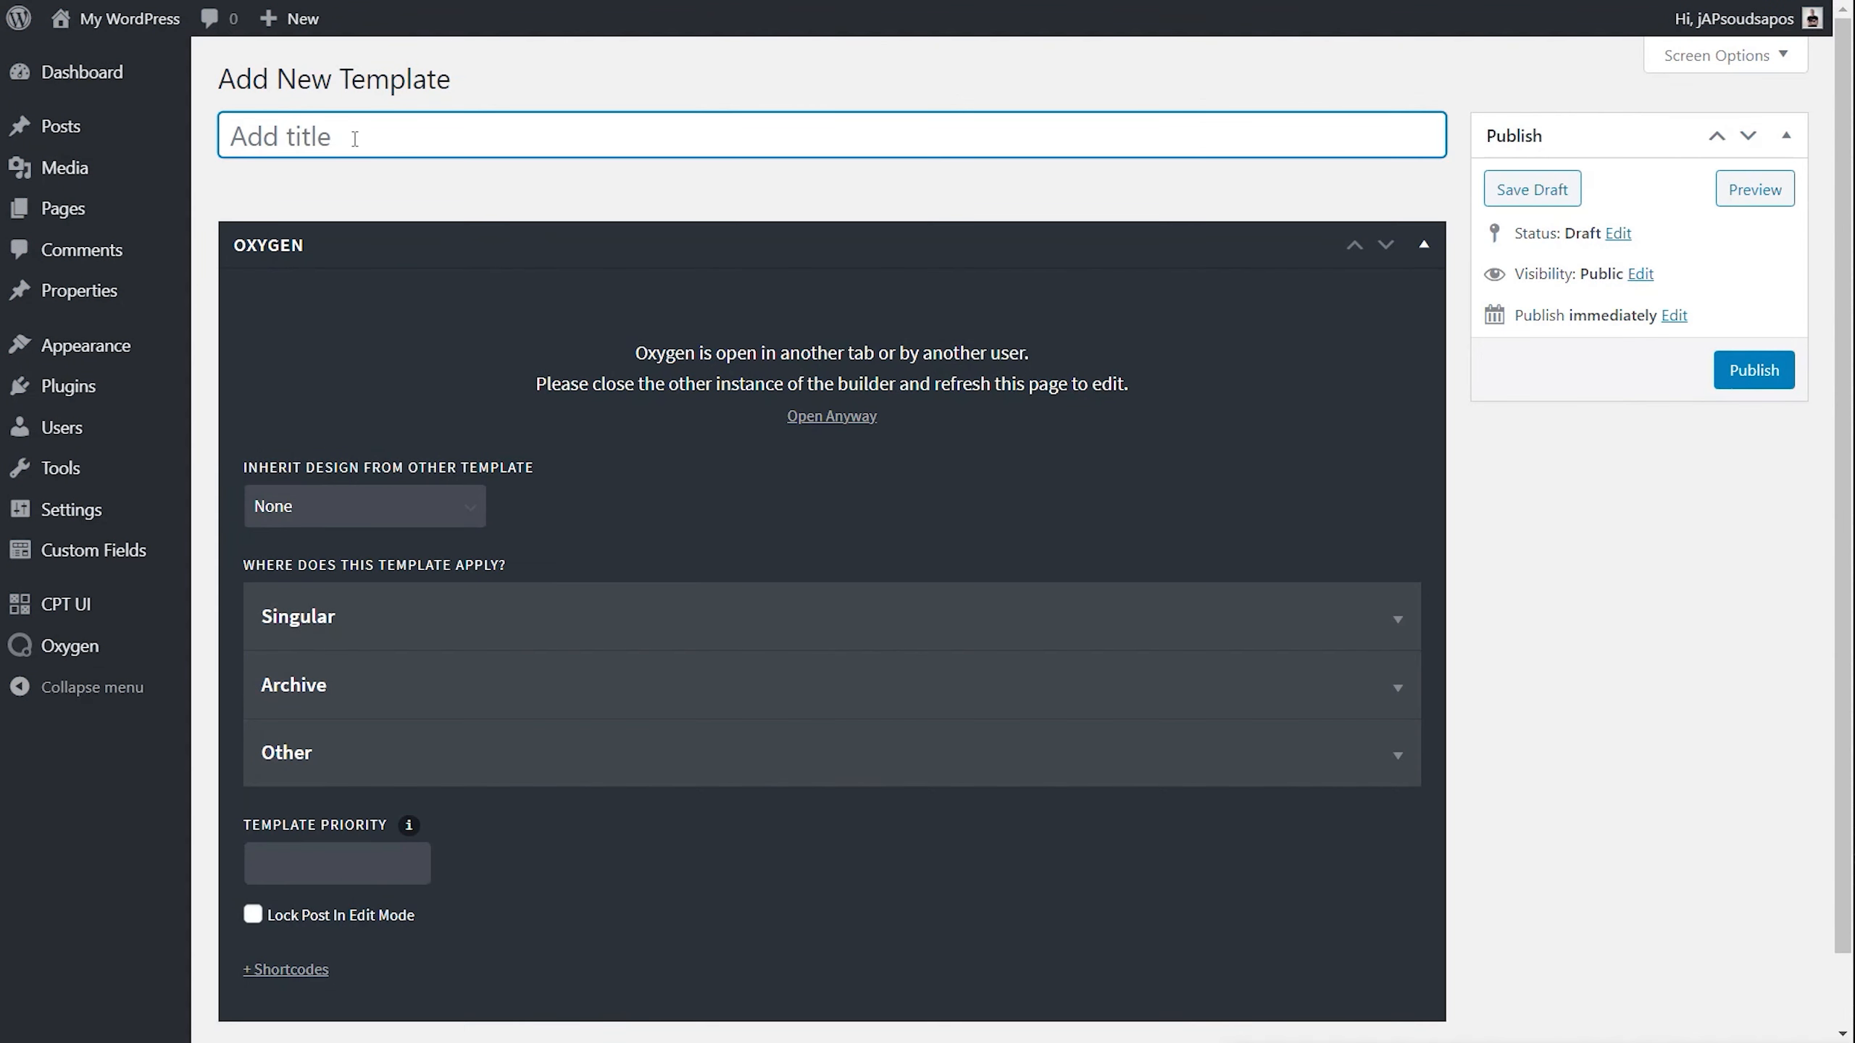
text(Property Archive)
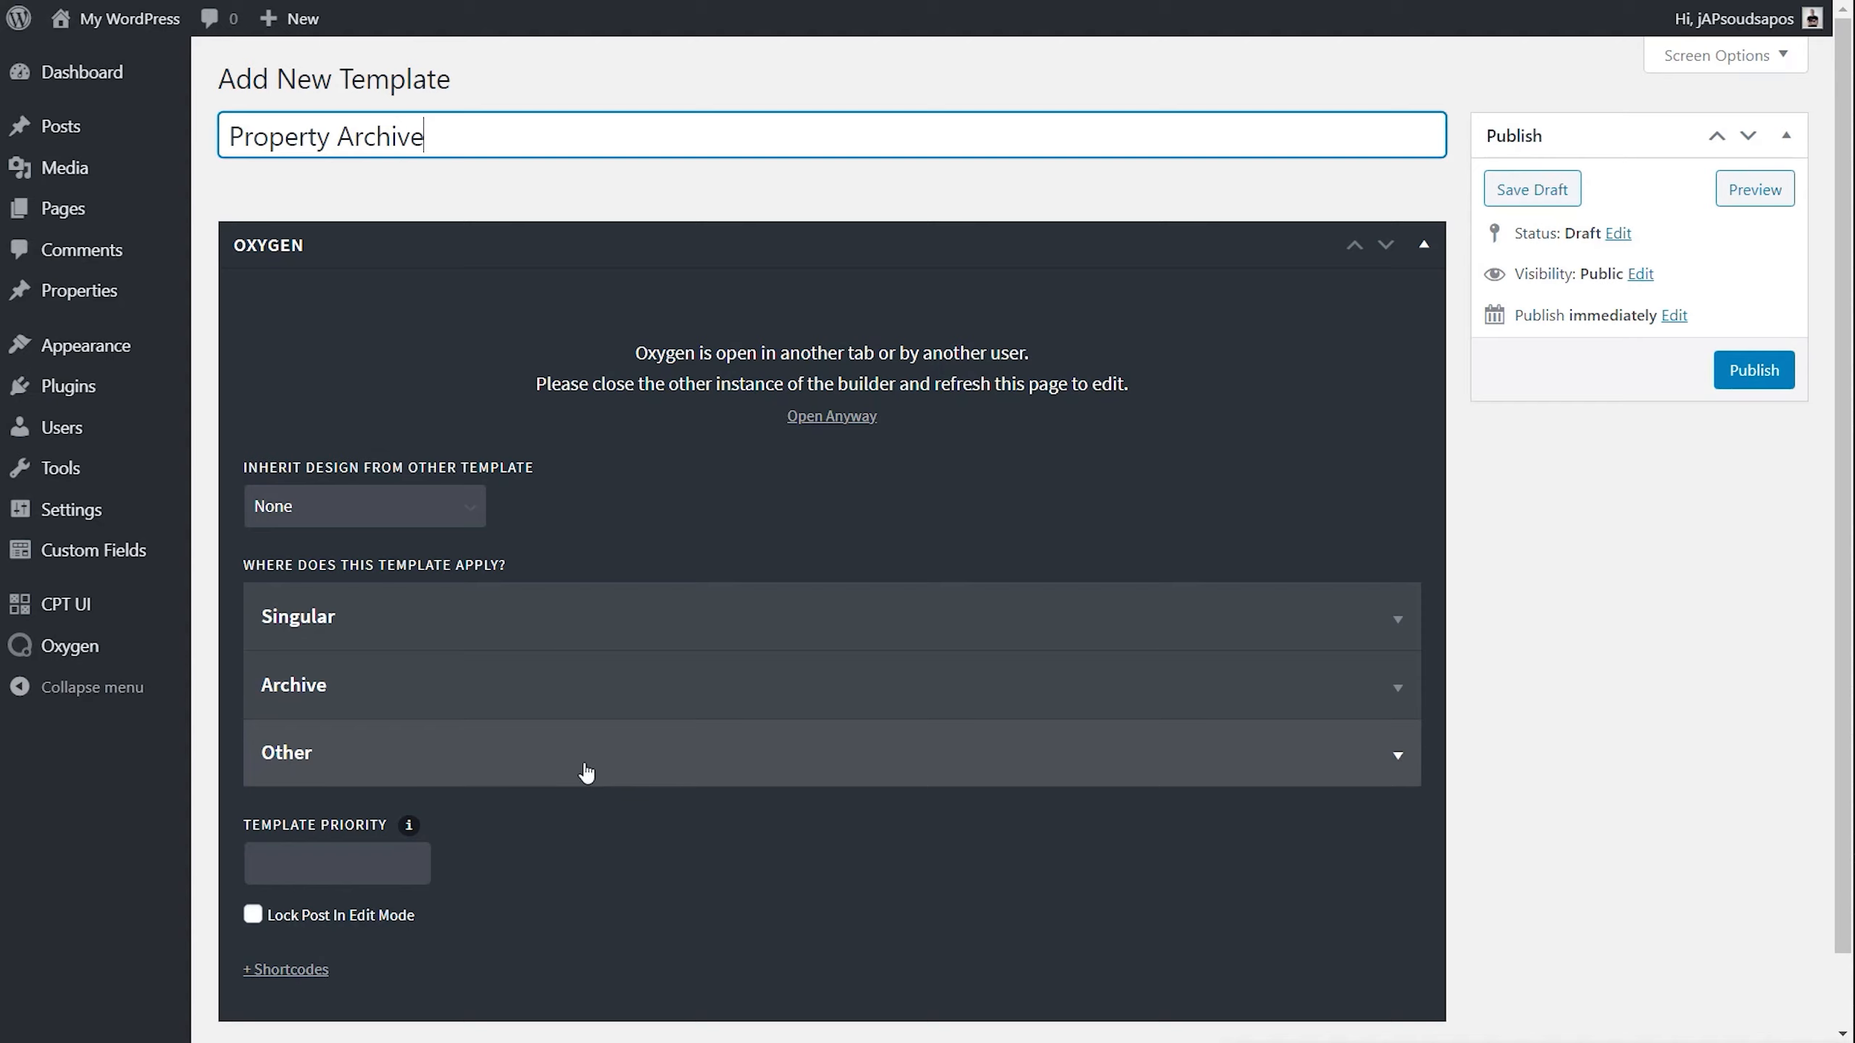
click(351, 513)
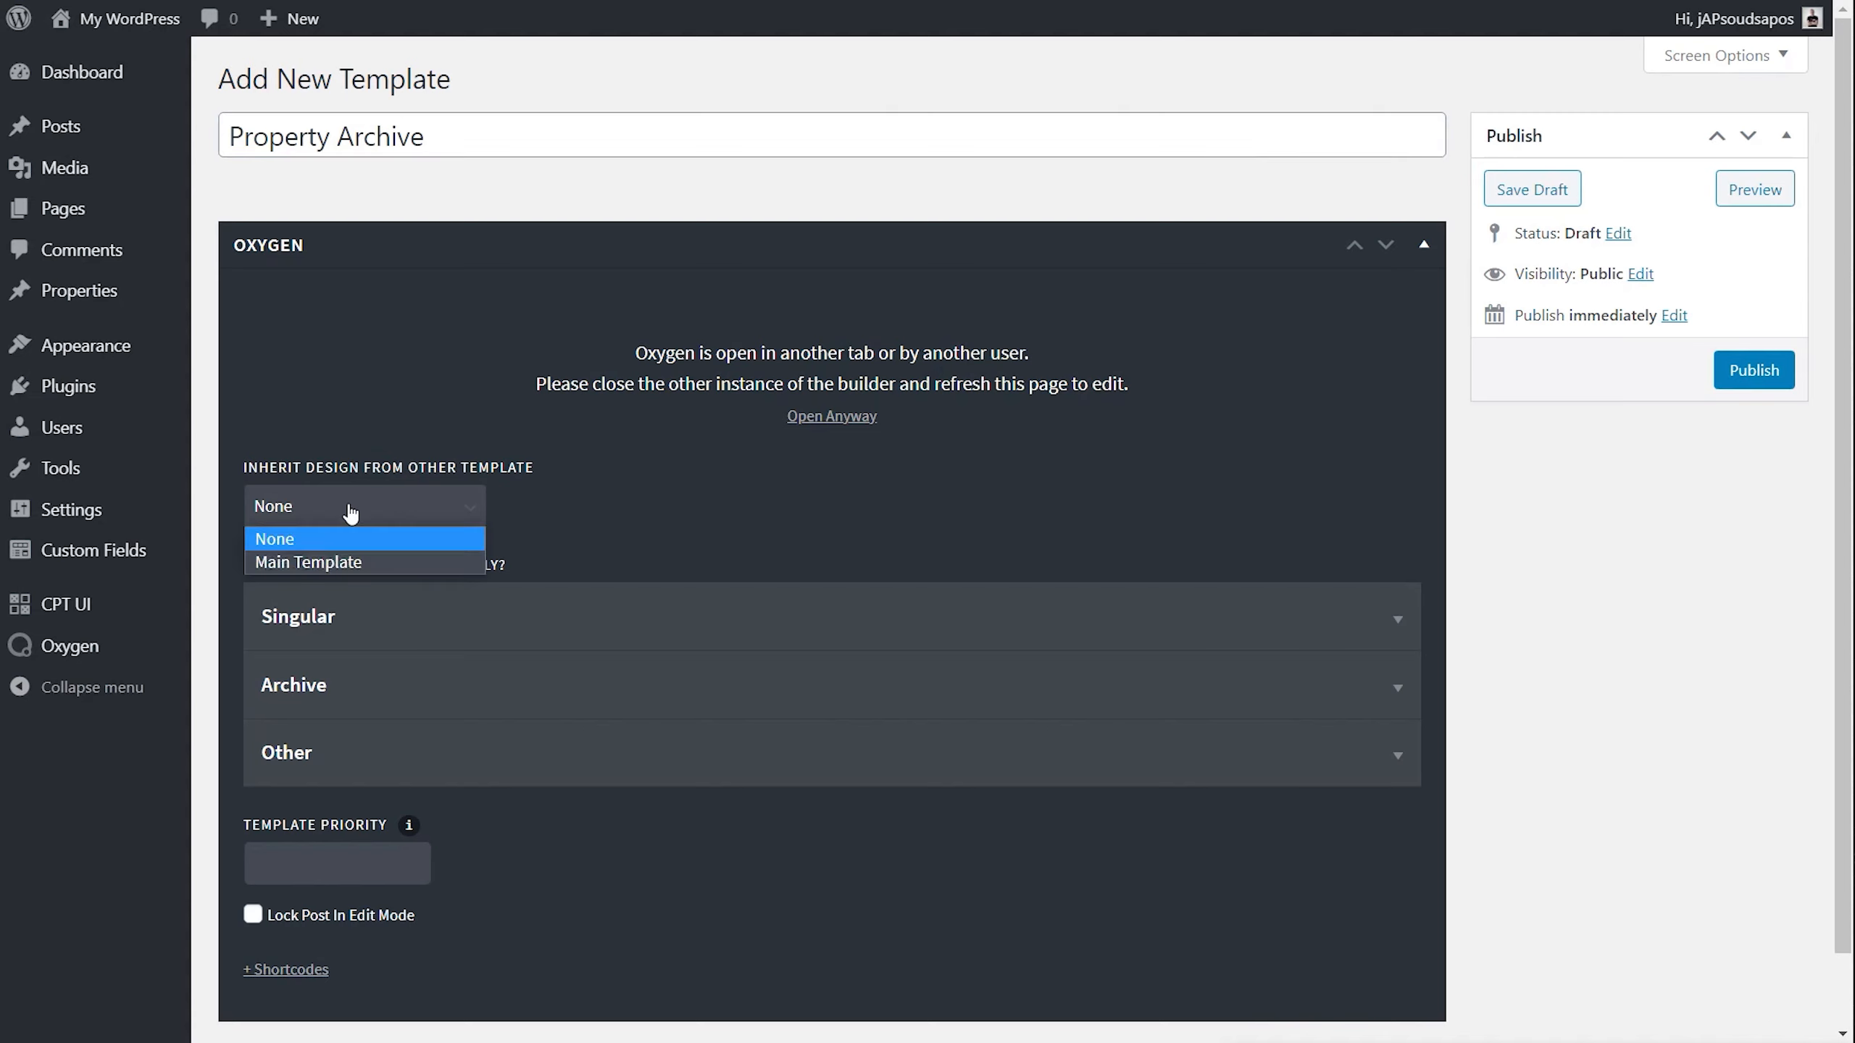
click(339, 562)
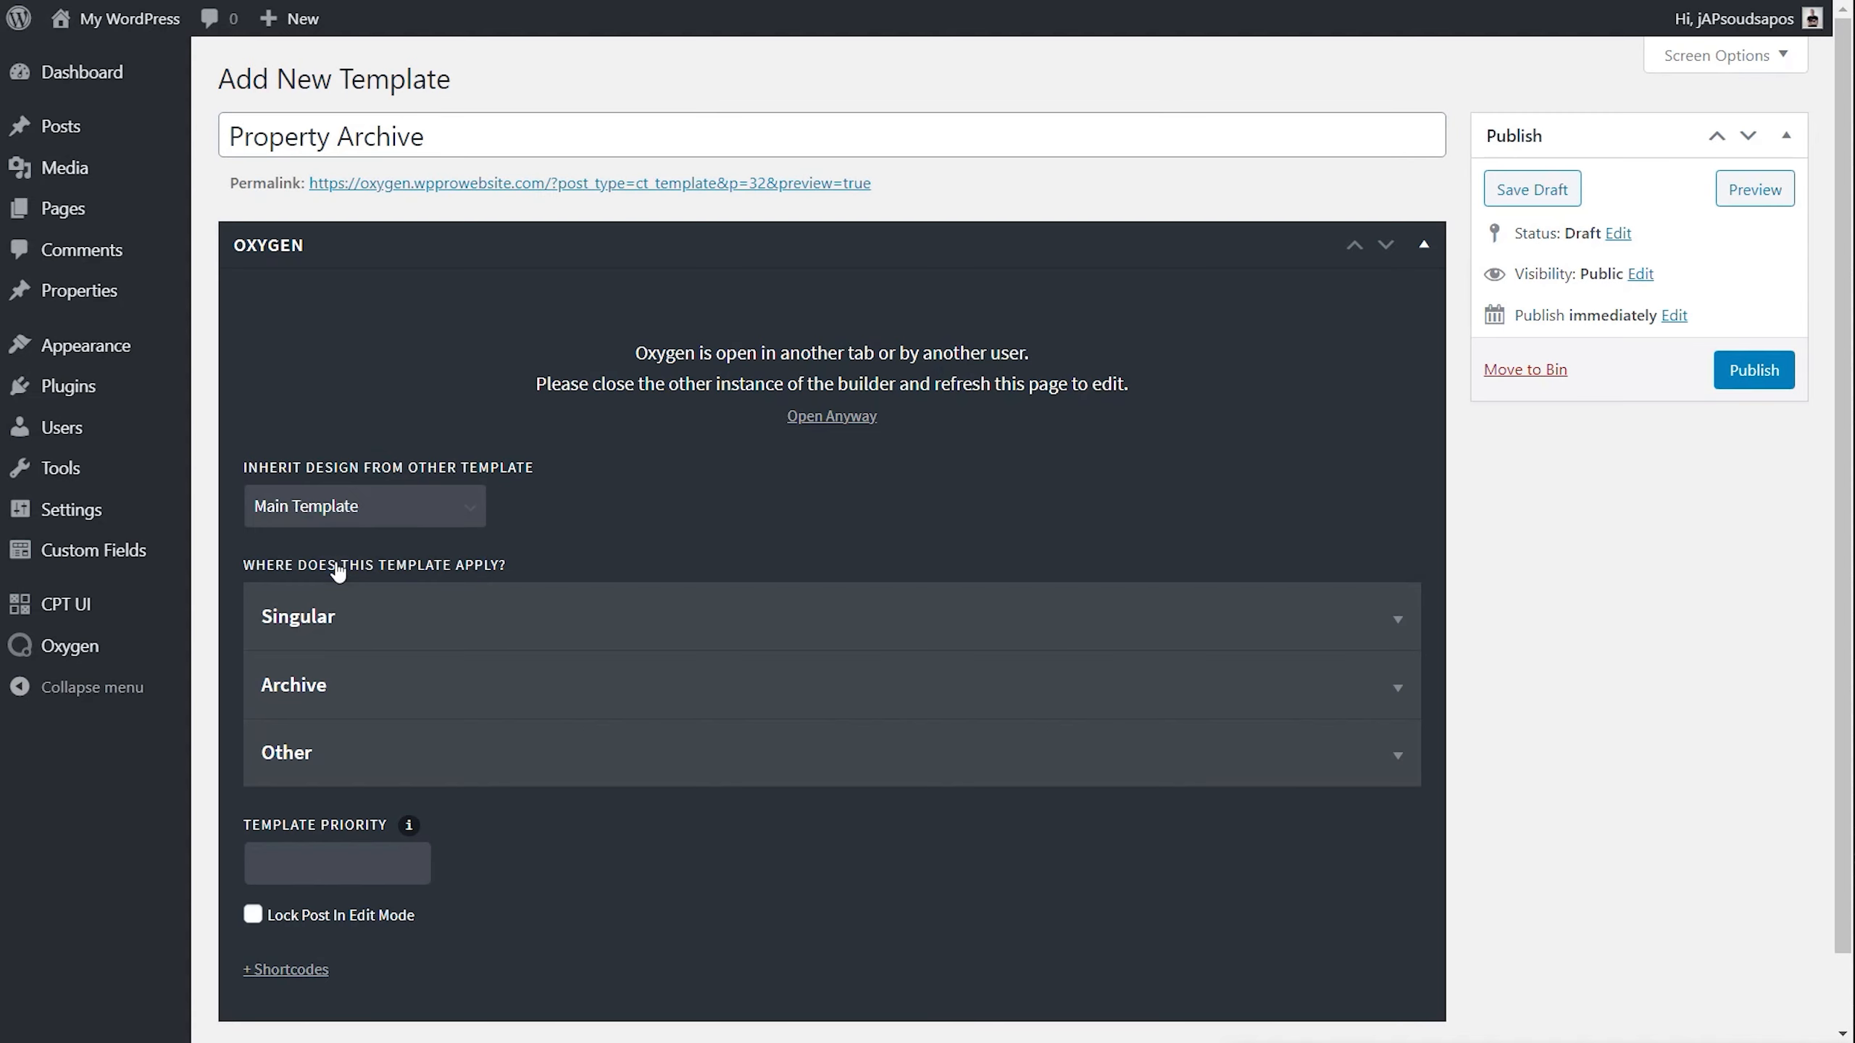
Apply the template to post type archives and choose properties as the post type.
scroll(812, 769, down, 1)
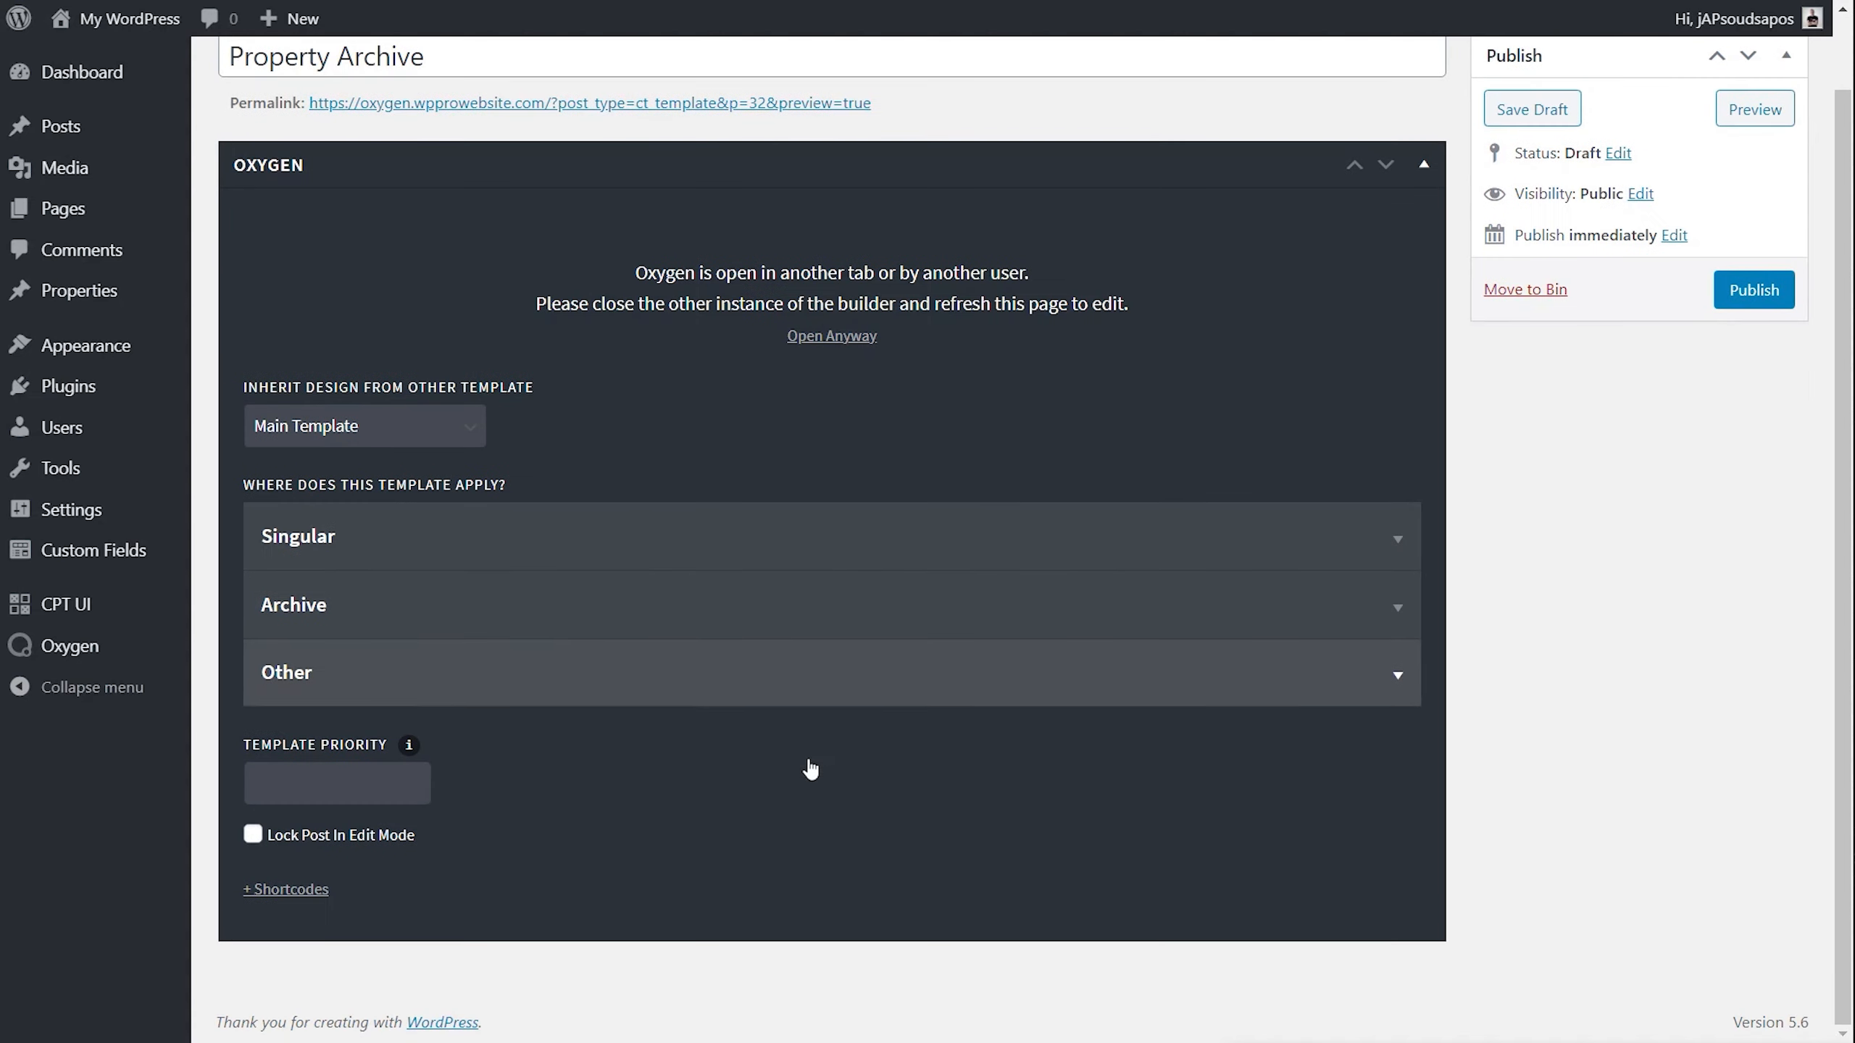
click(316, 620)
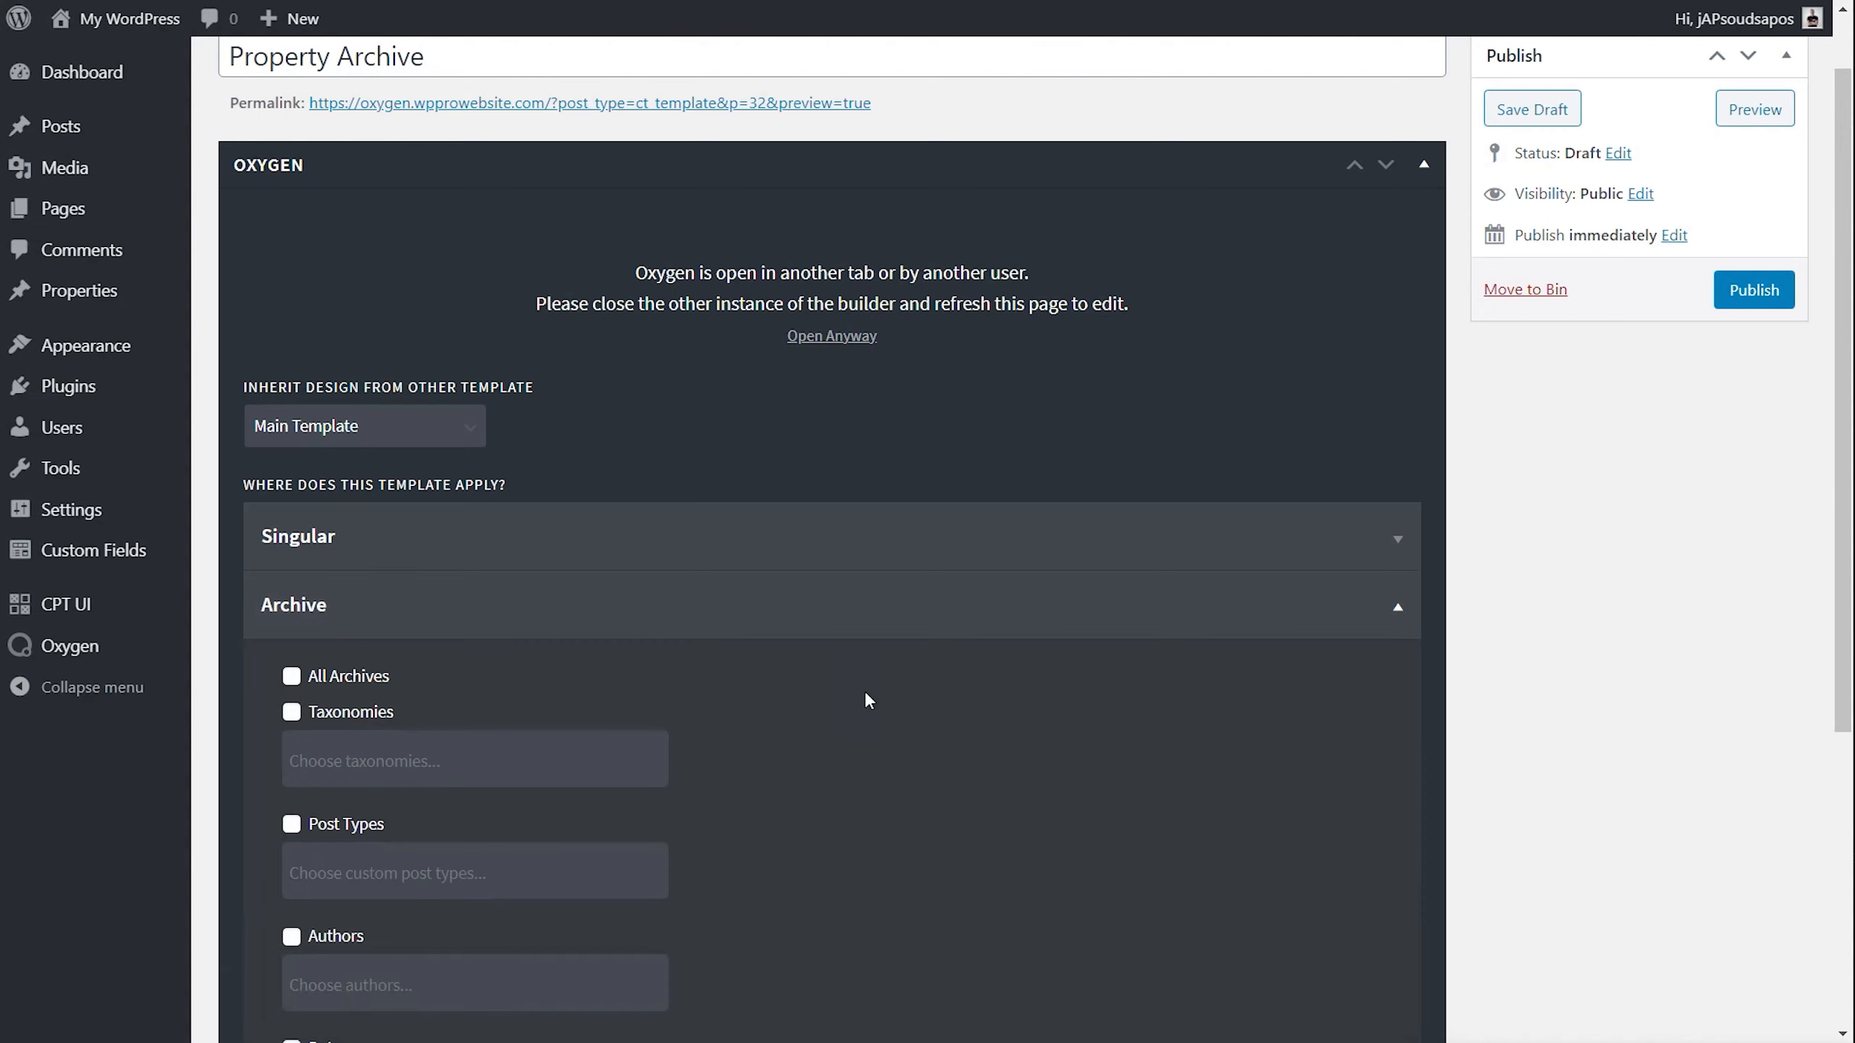
scroll(895, 709, down, 3)
click(321, 585)
click(334, 631)
scroll(408, 803, down, 3)
click(374, 884)
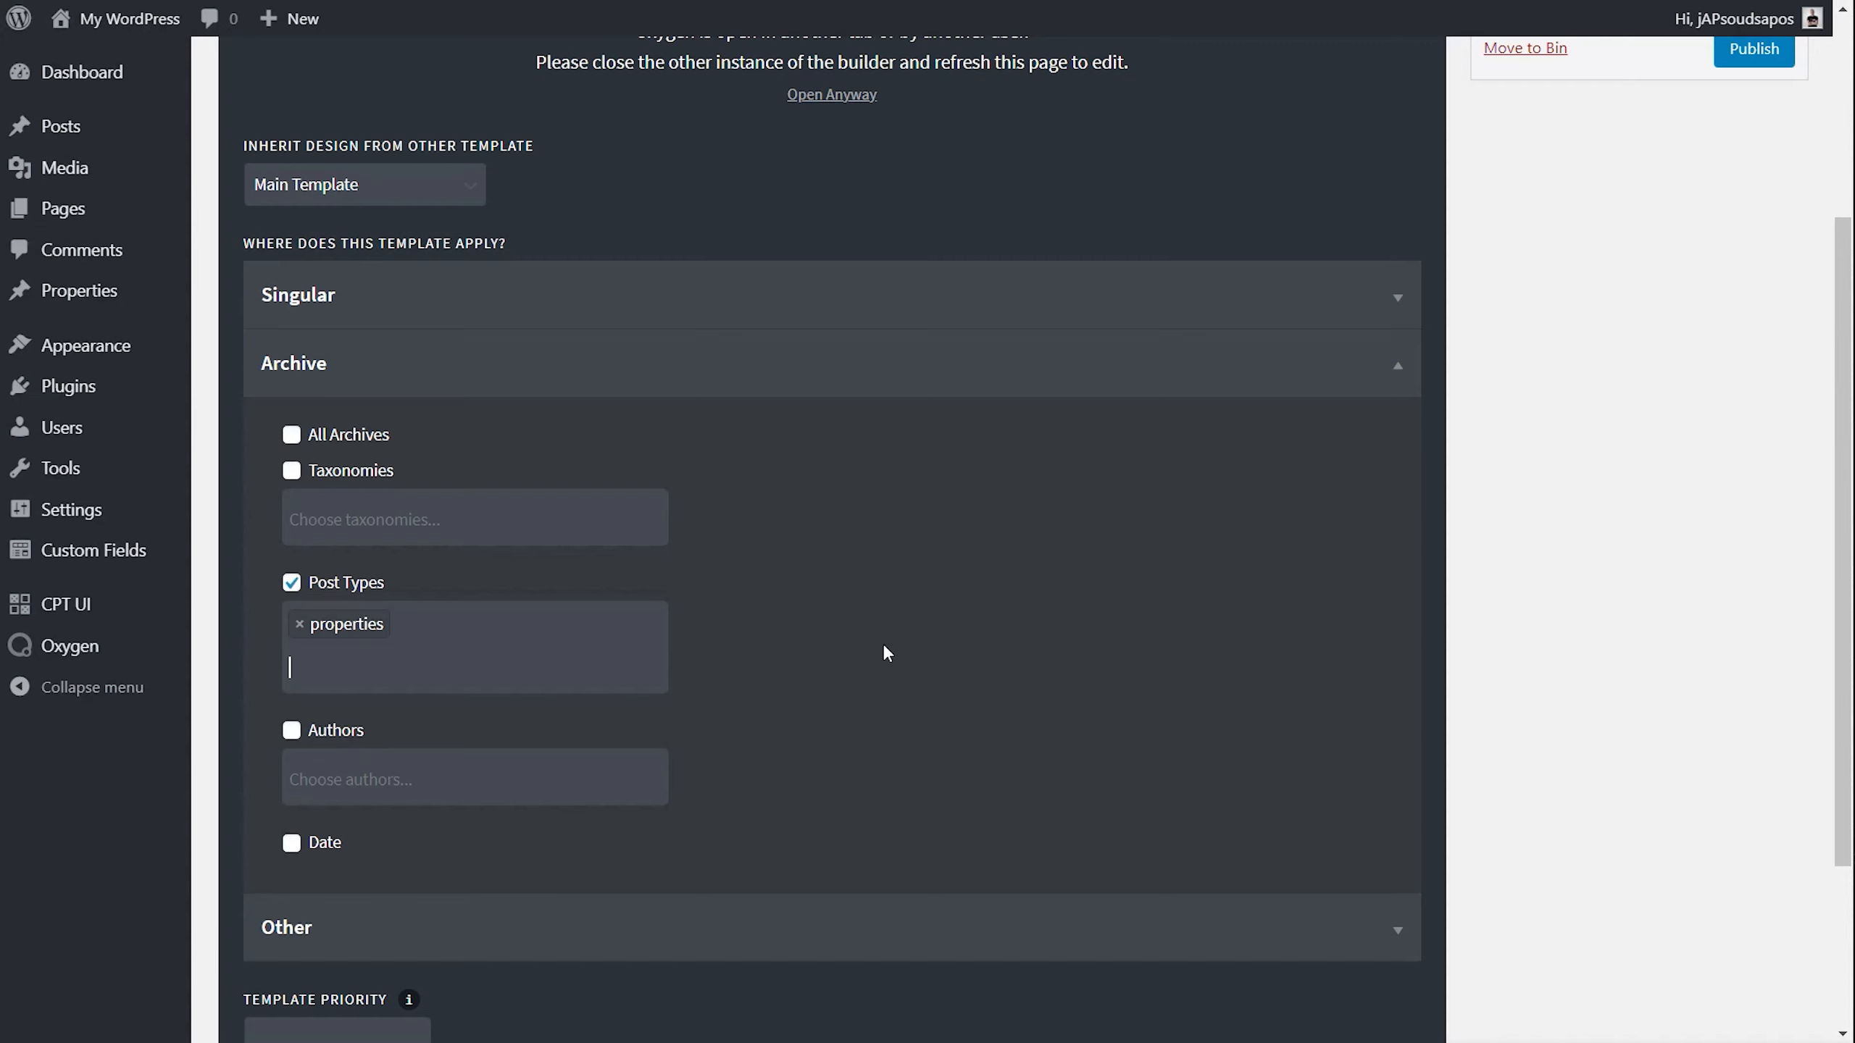
Check the template's archive conditions and publish the Property Archive template.
scroll(884, 646, up, 3)
scroll(889, 657, down, 5)
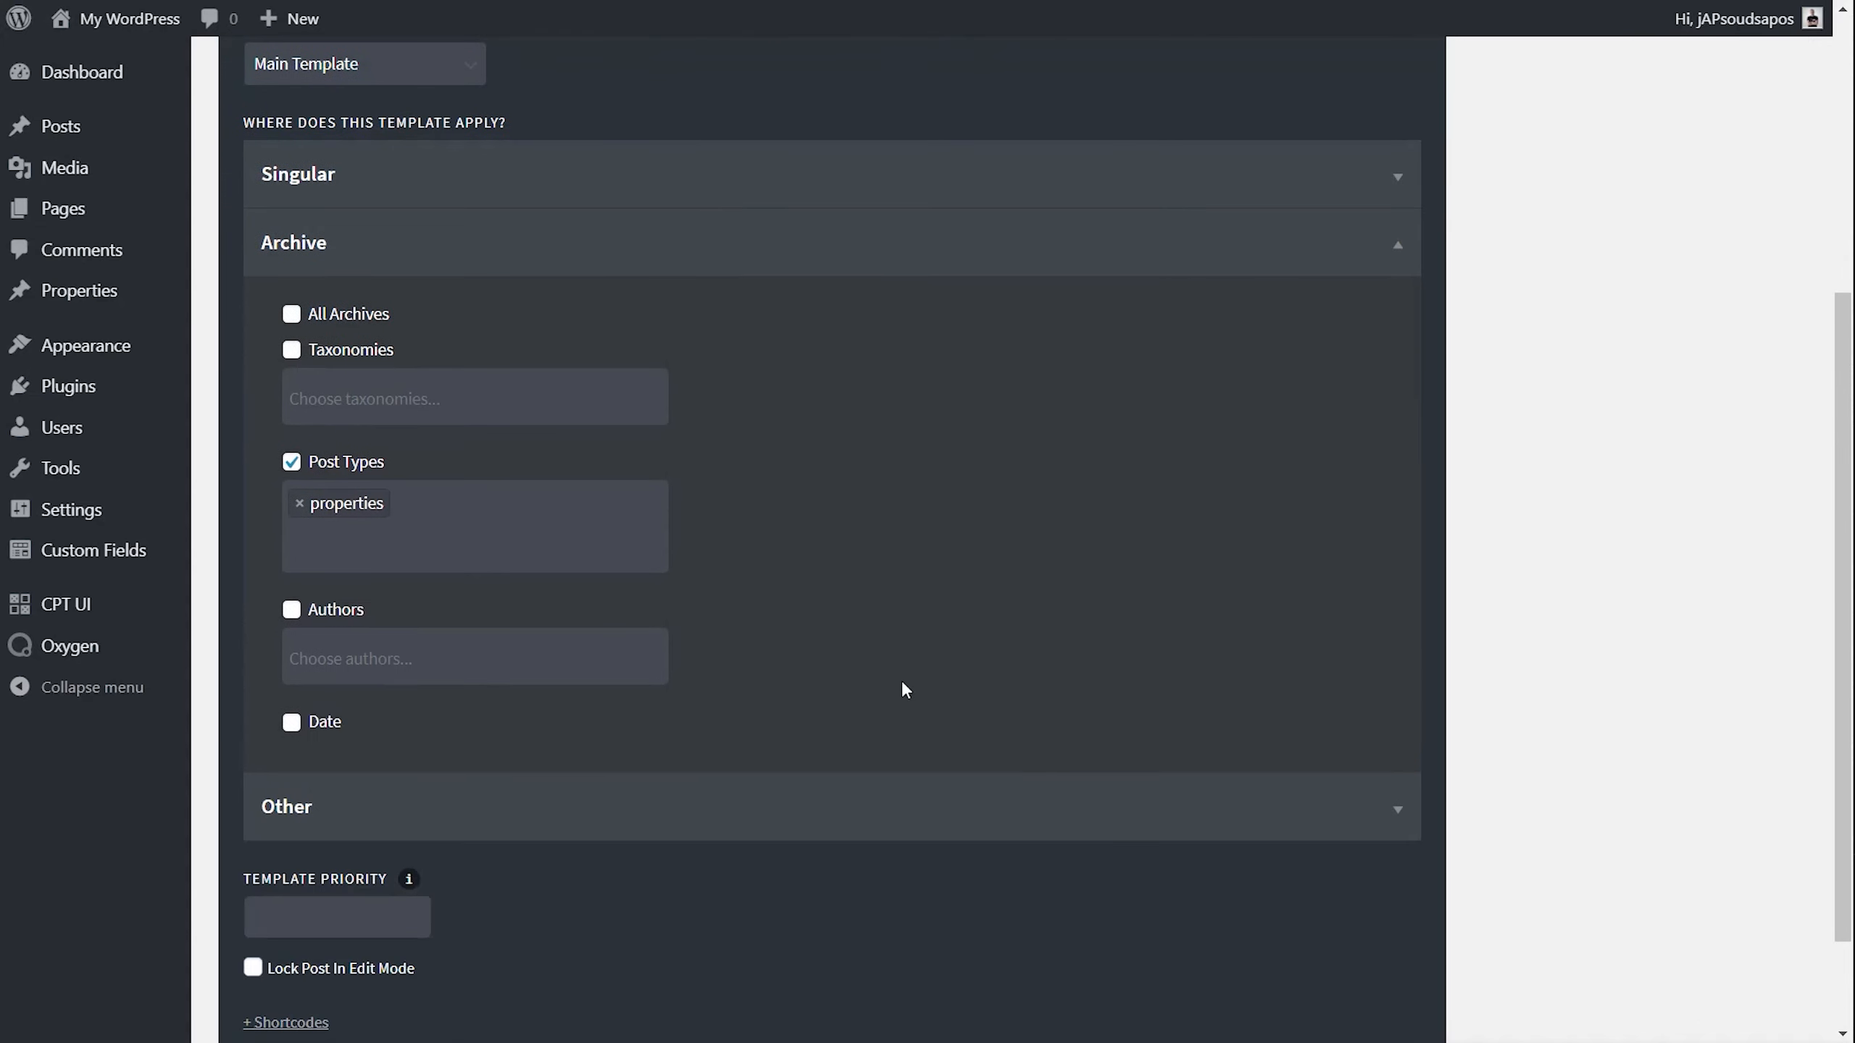
scroll(901, 690, up, 3)
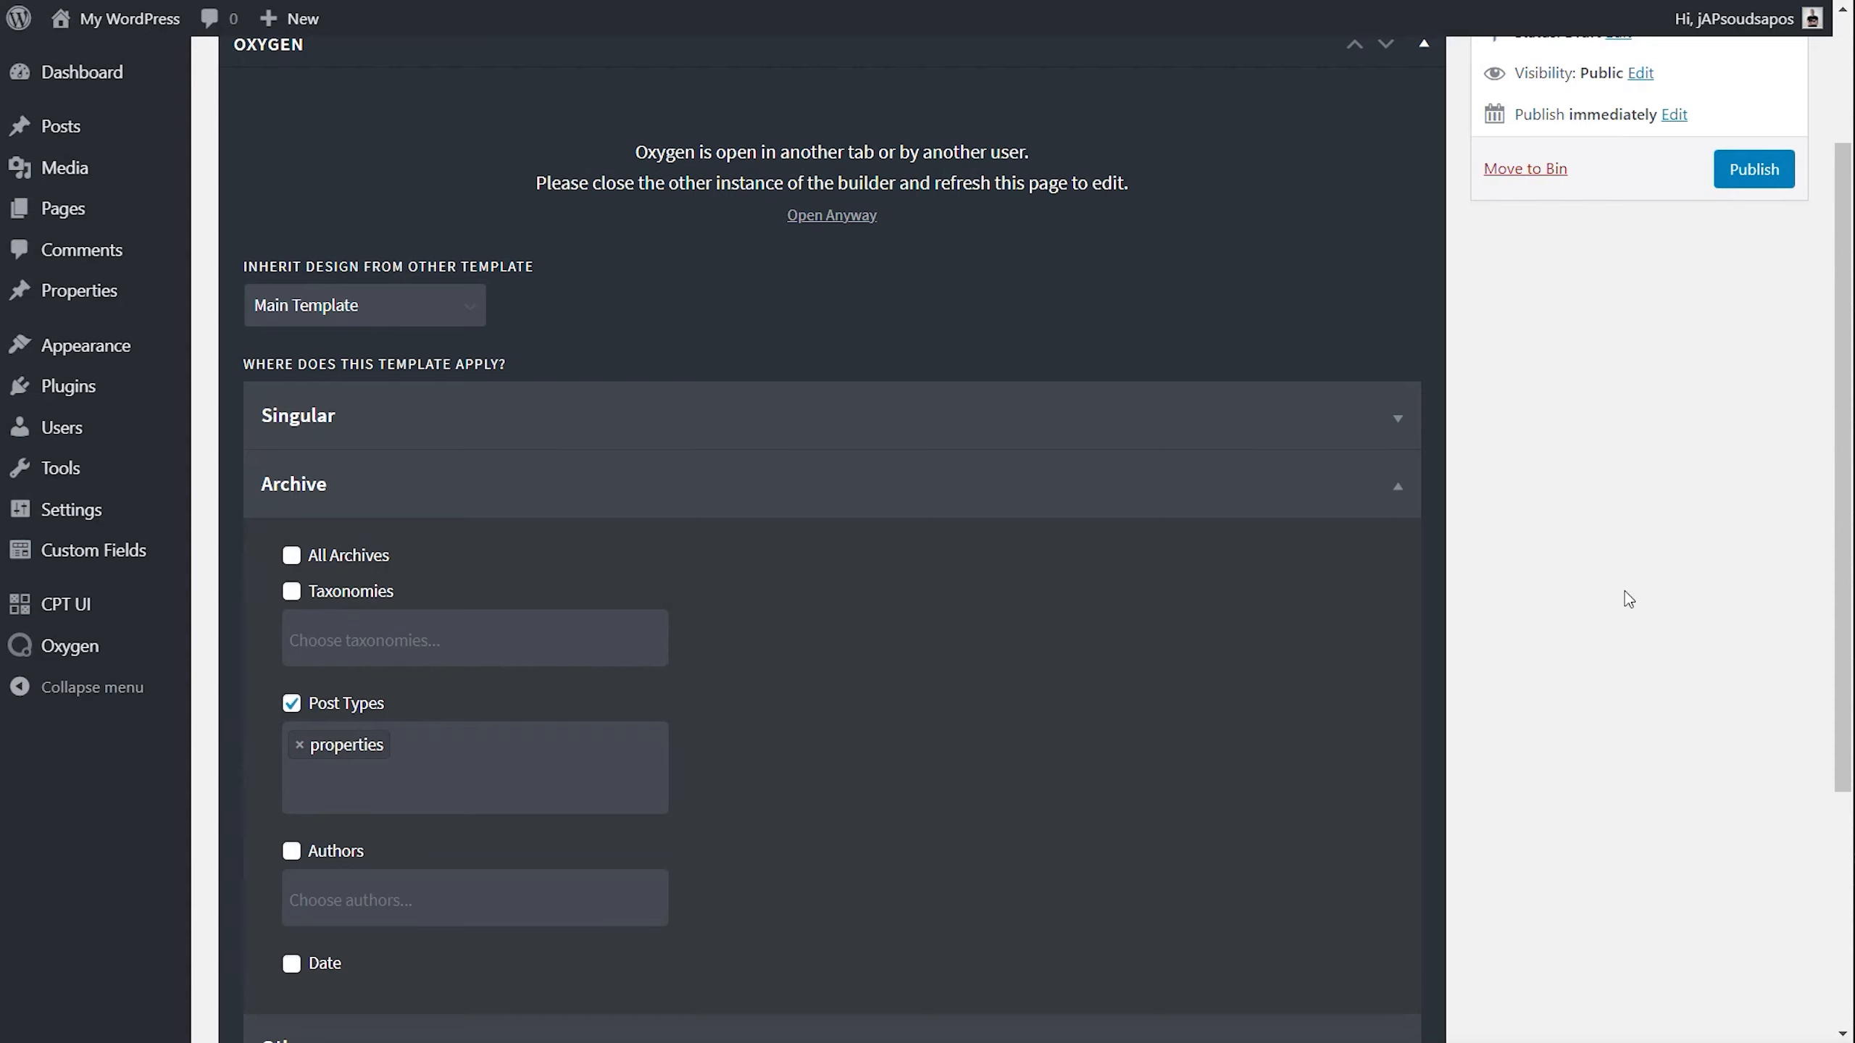
scroll(1624, 601, up, 3)
click(1746, 374)
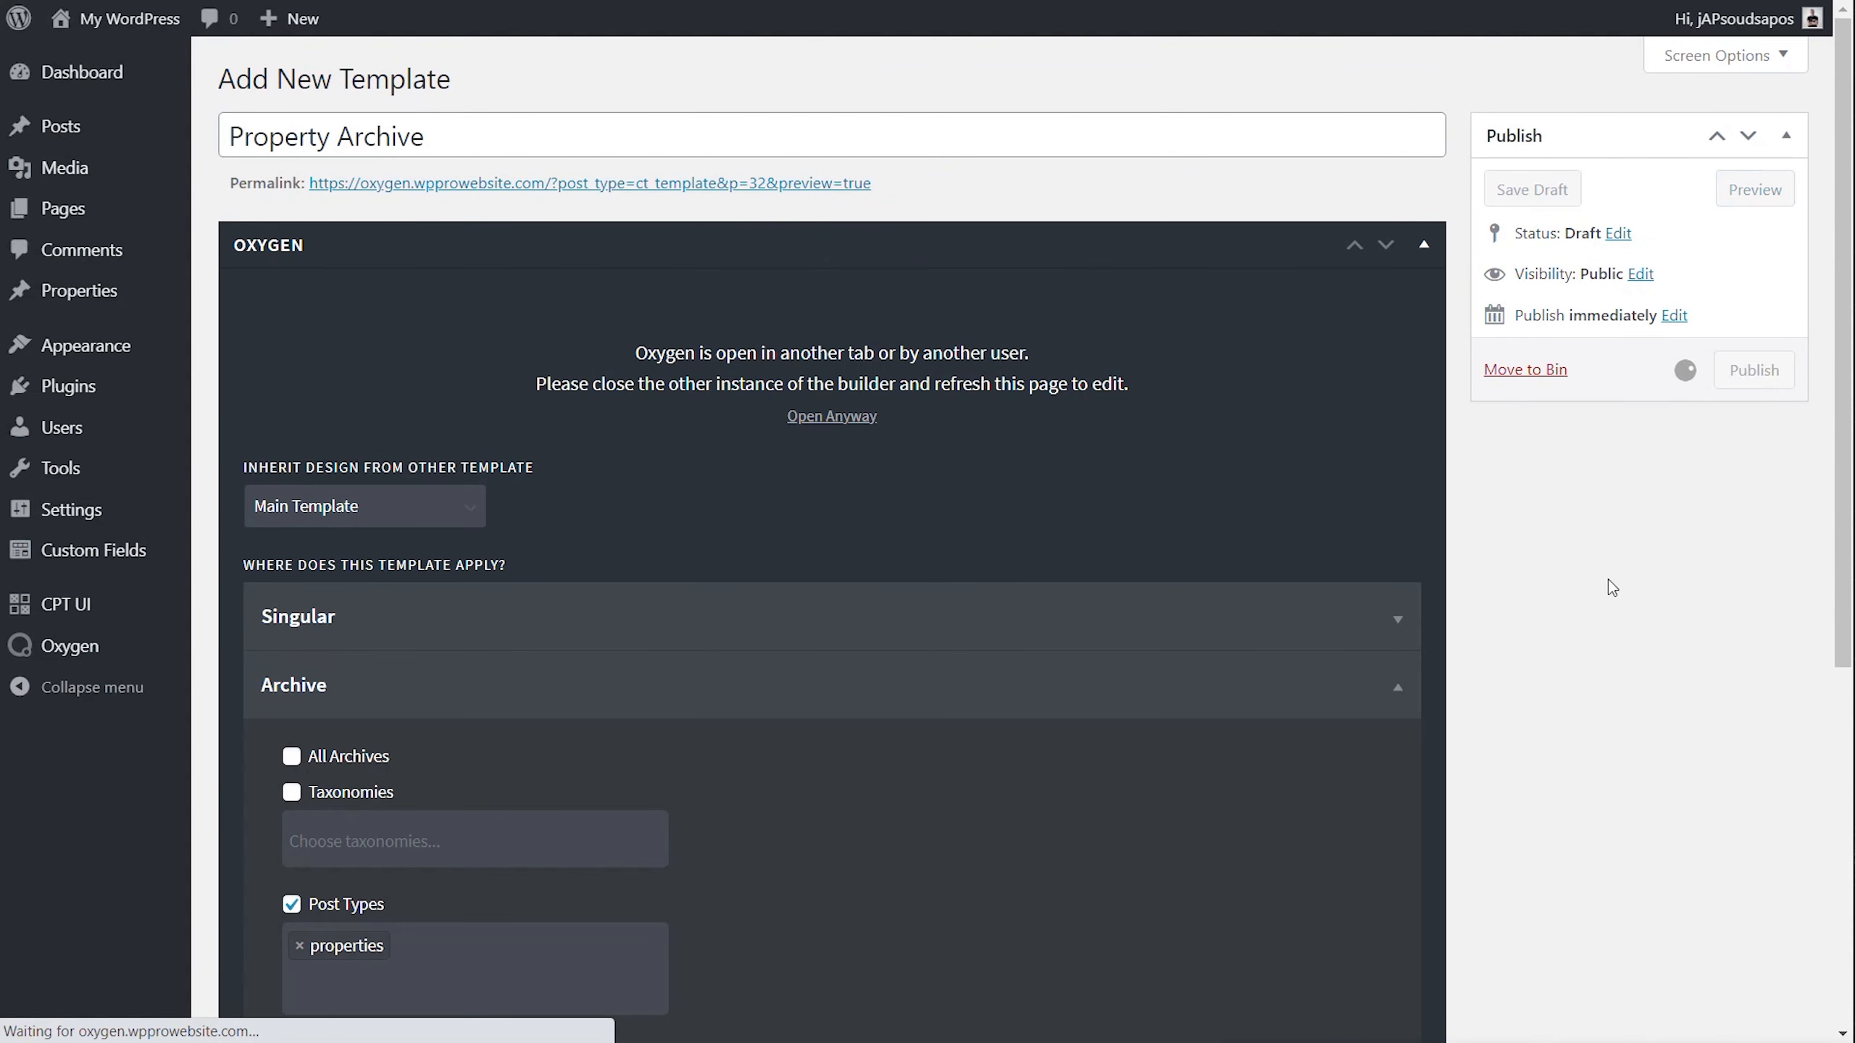
Open the template in the Oxygen builder and insert the Atomic design set's Get Started Now hero with the workspace background.
click(831, 488)
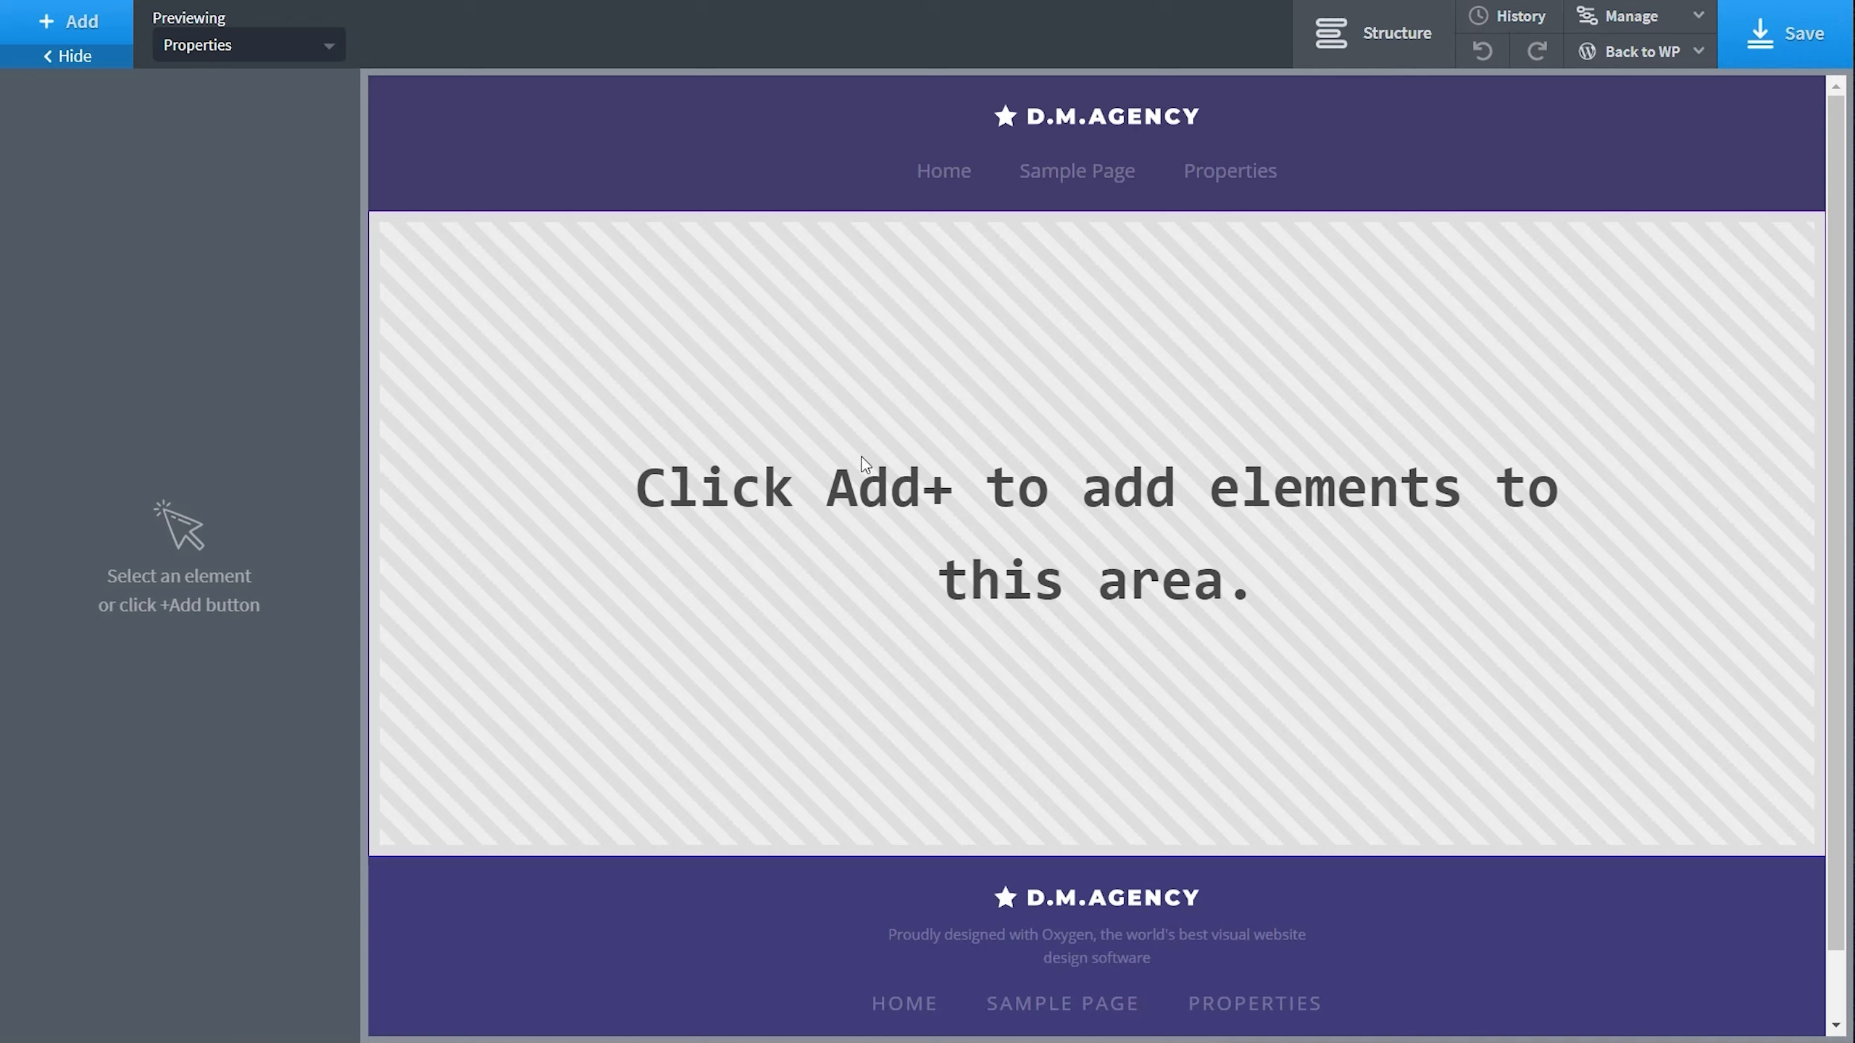
click(73, 21)
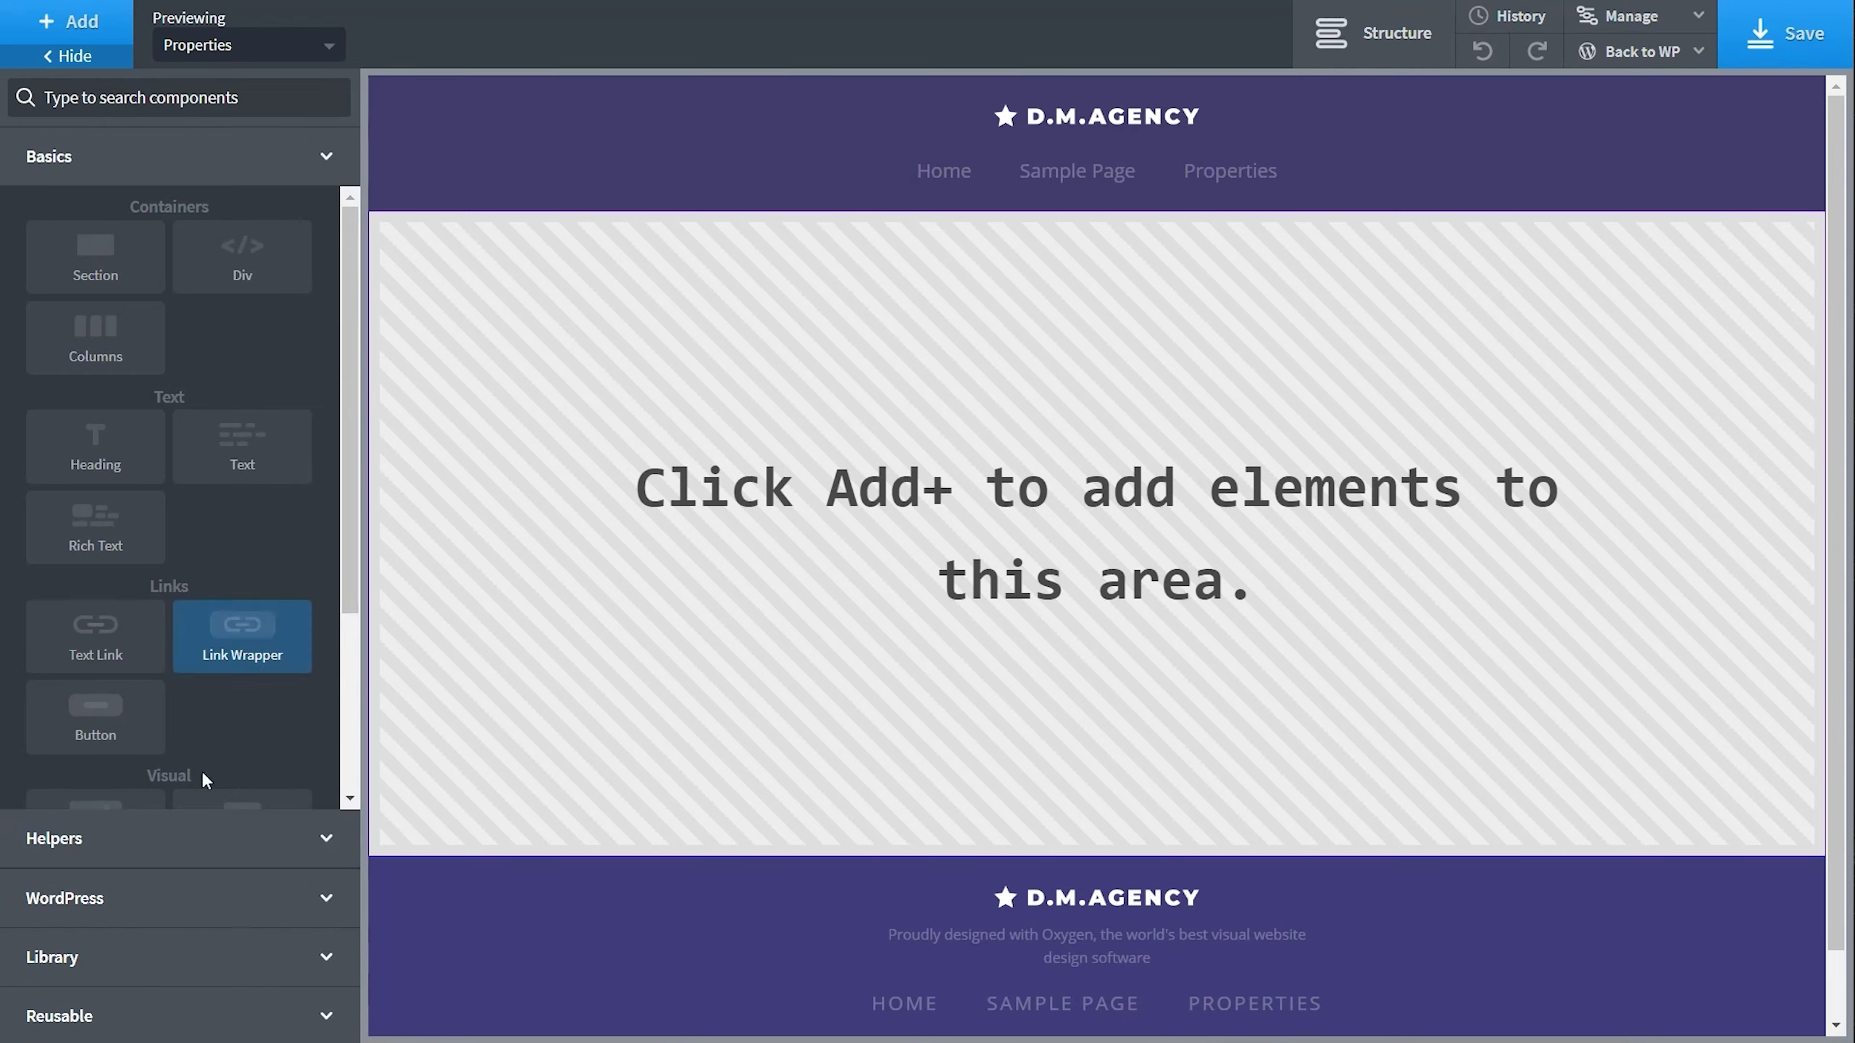
click(104, 961)
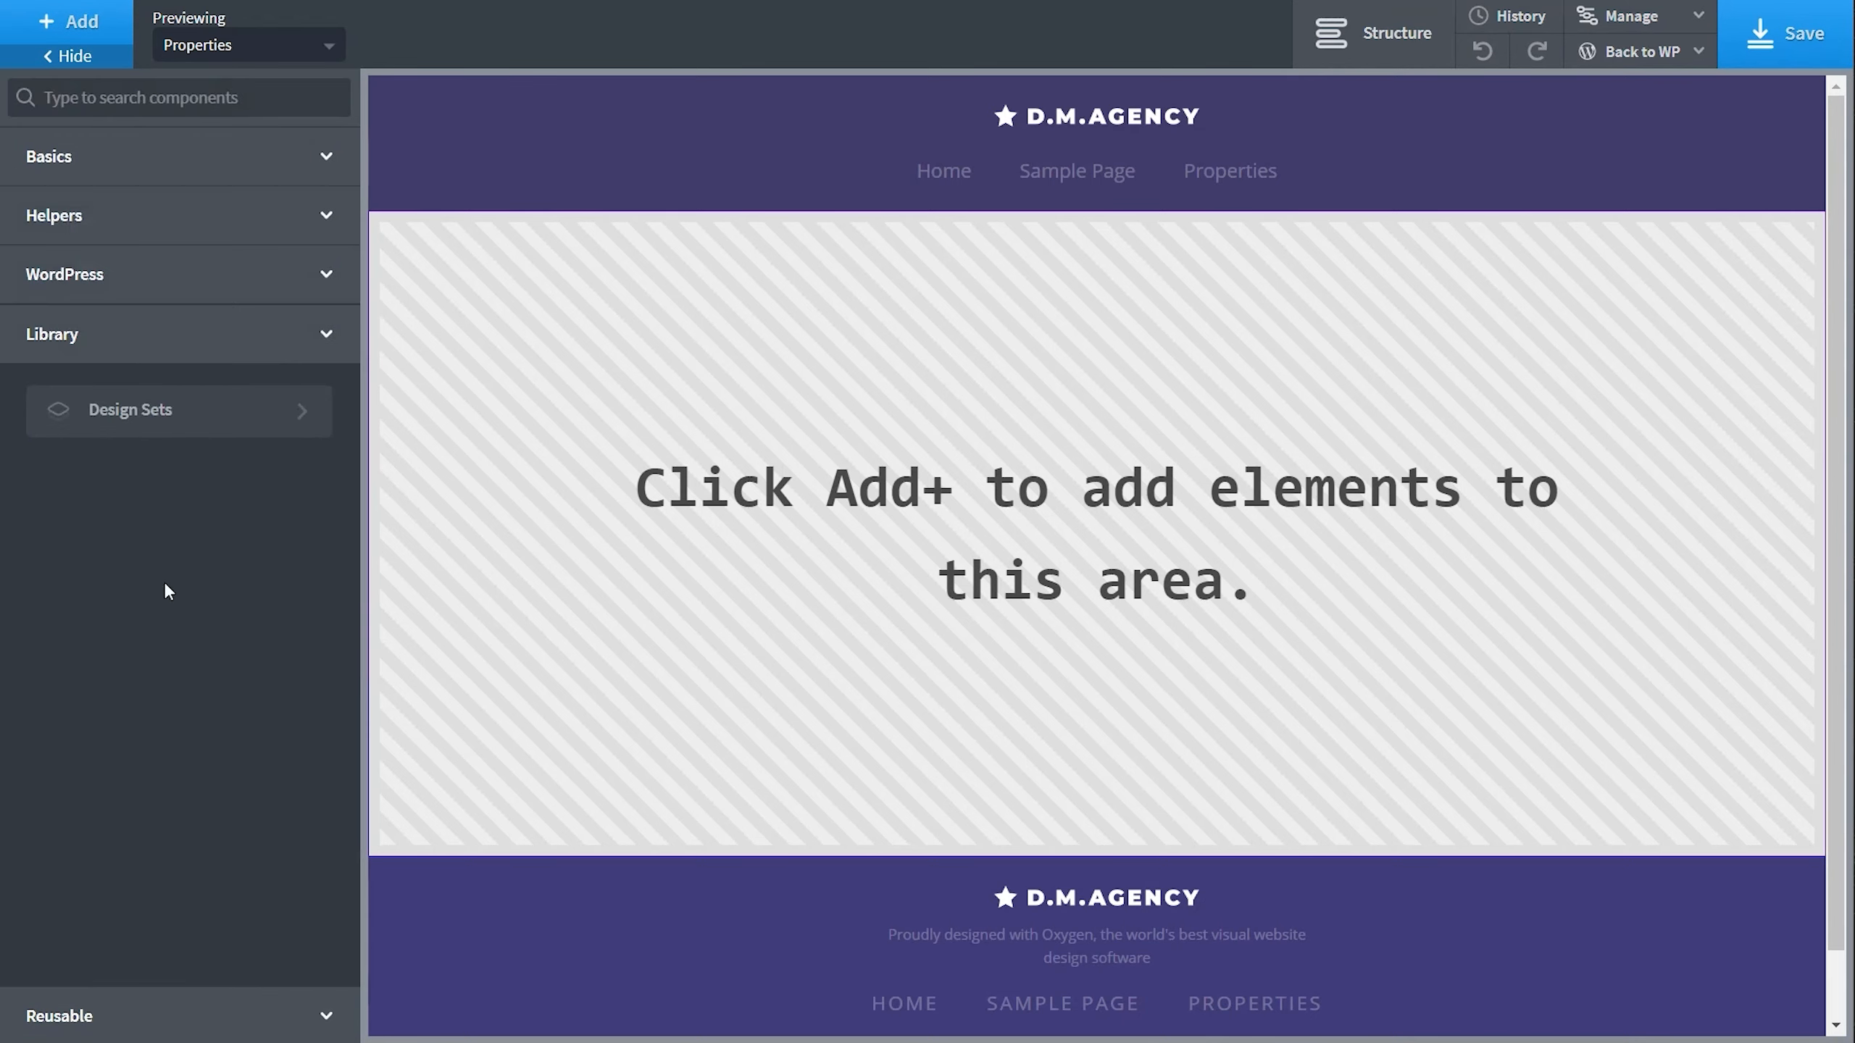
click(210, 426)
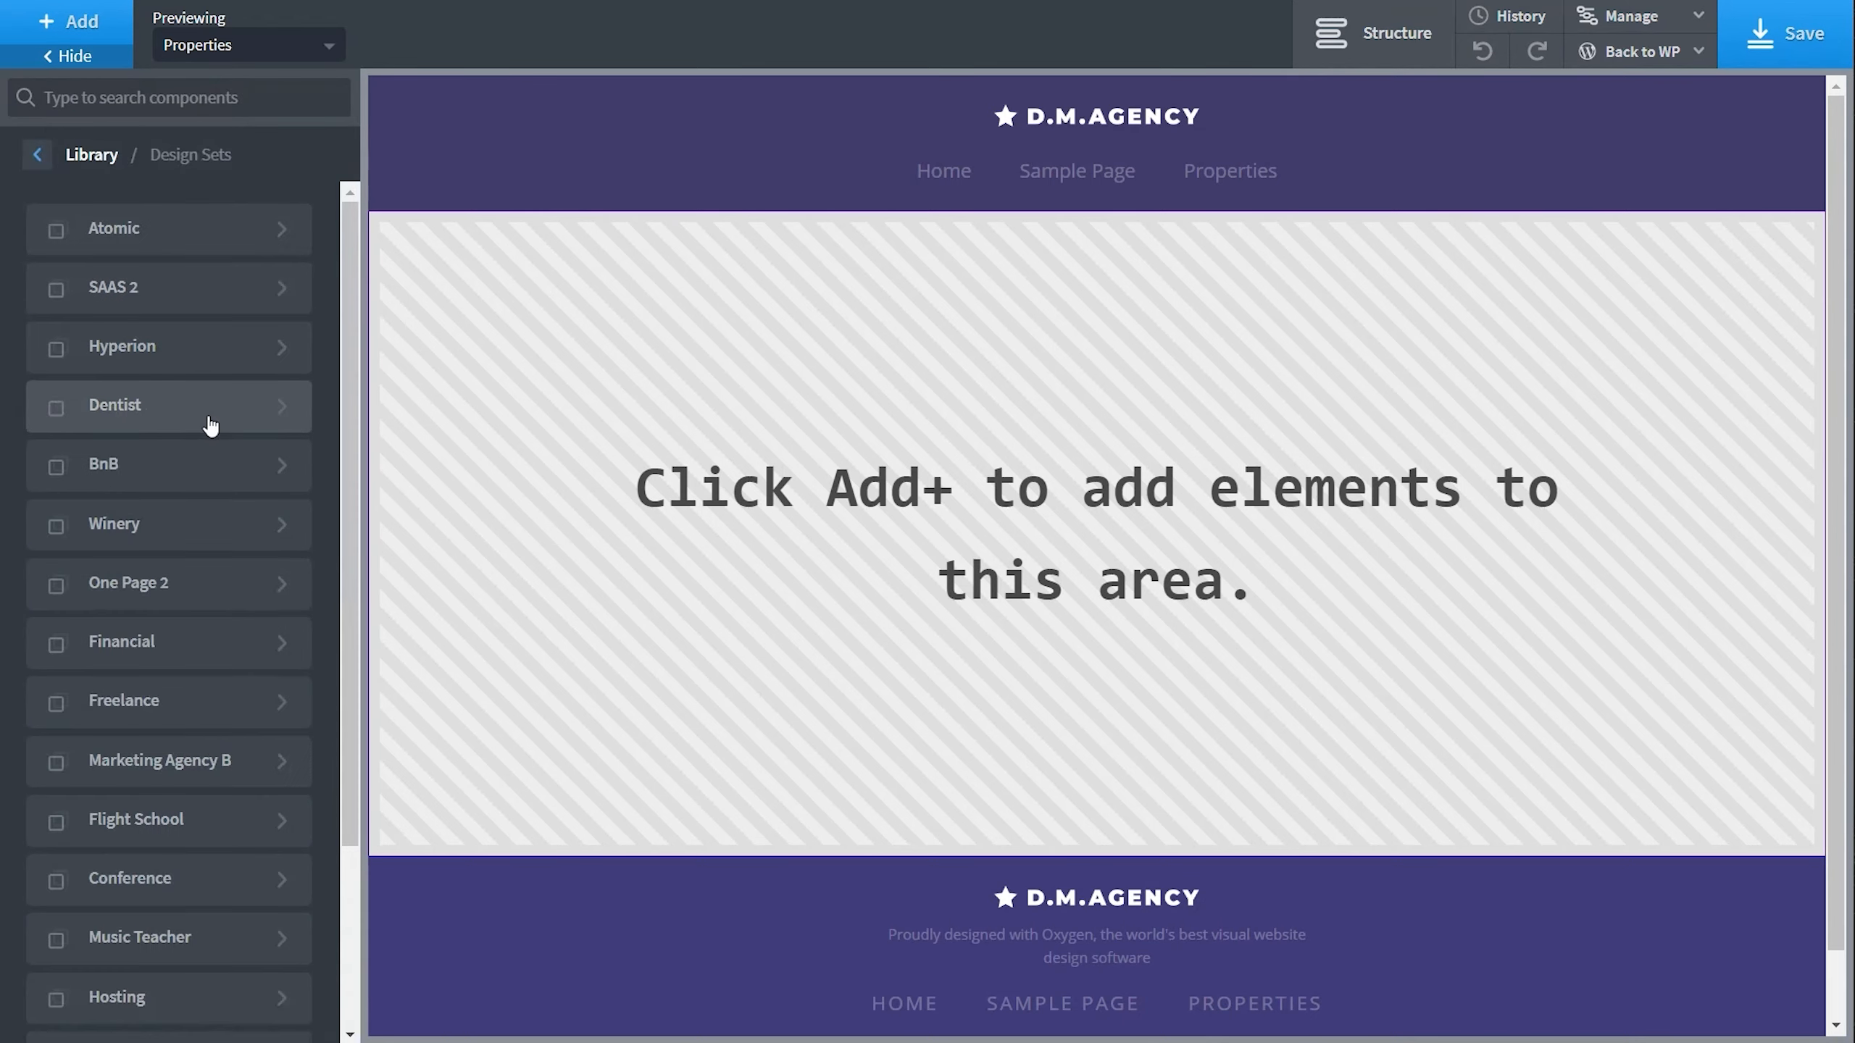
click(216, 576)
click(249, 376)
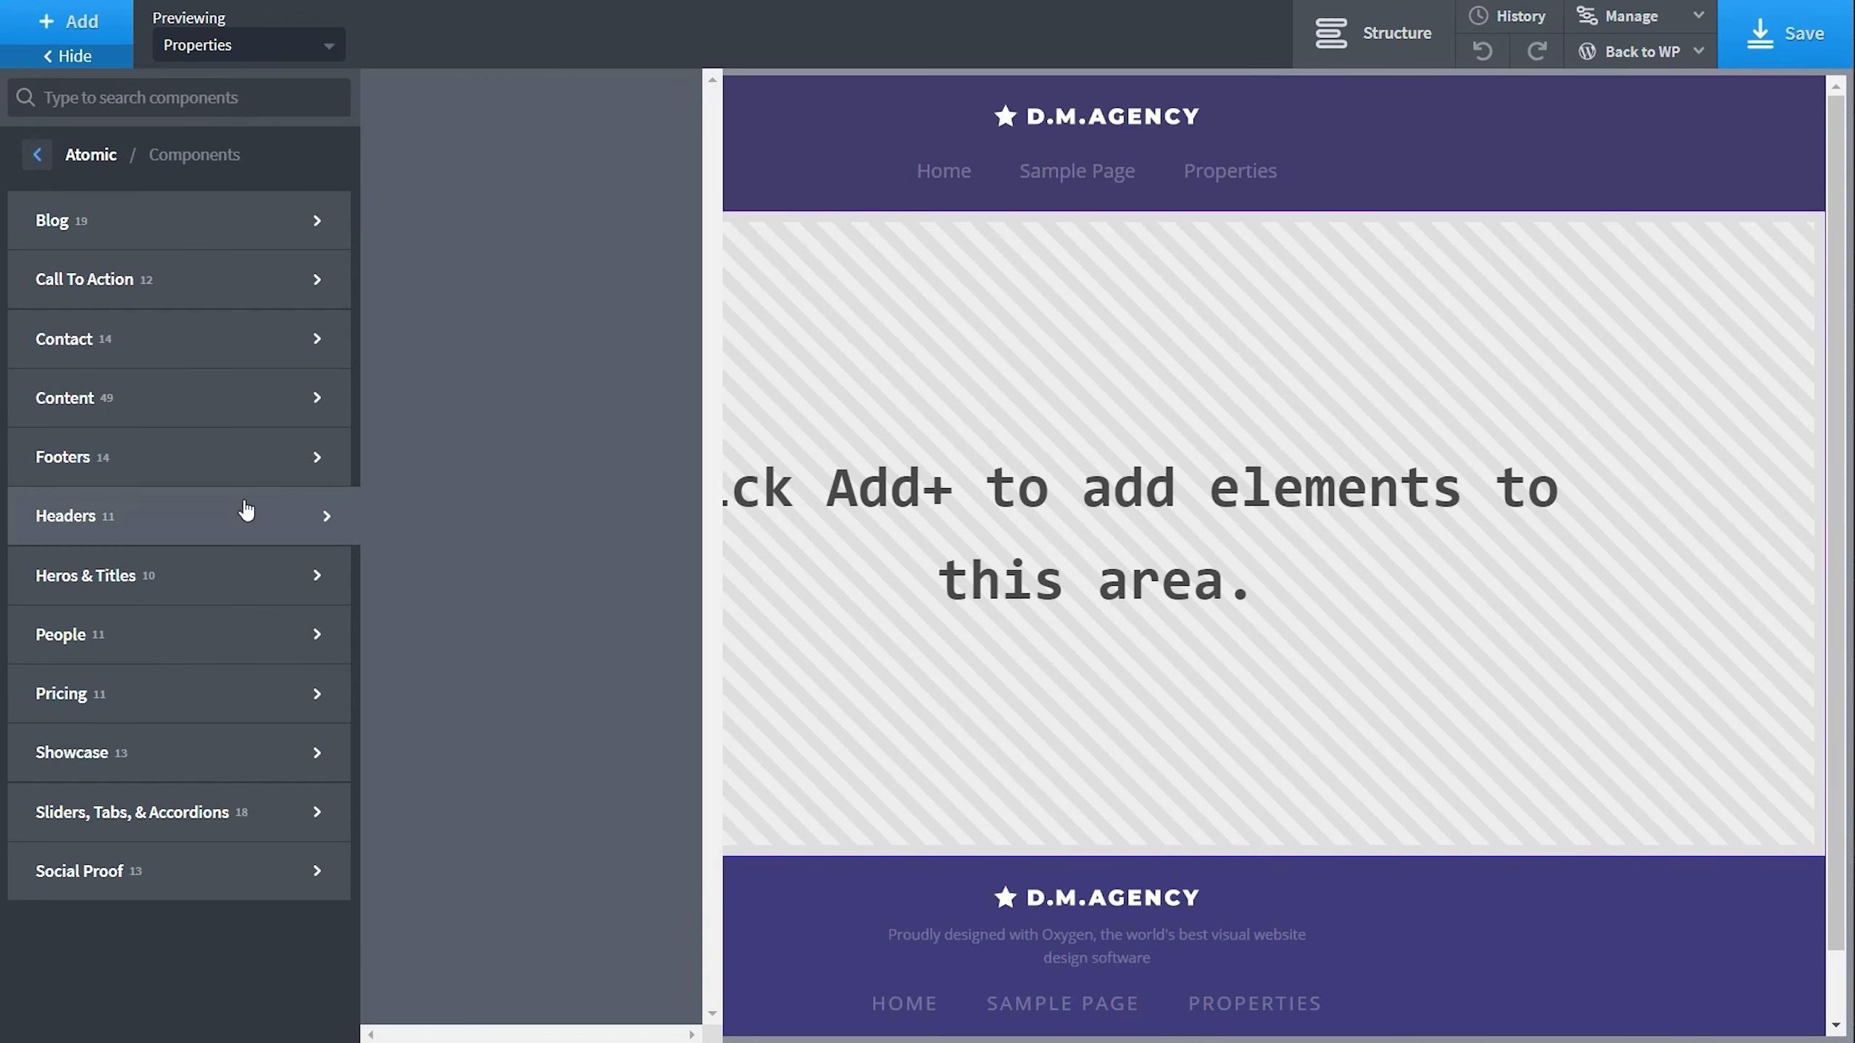
mouse_move(232, 583)
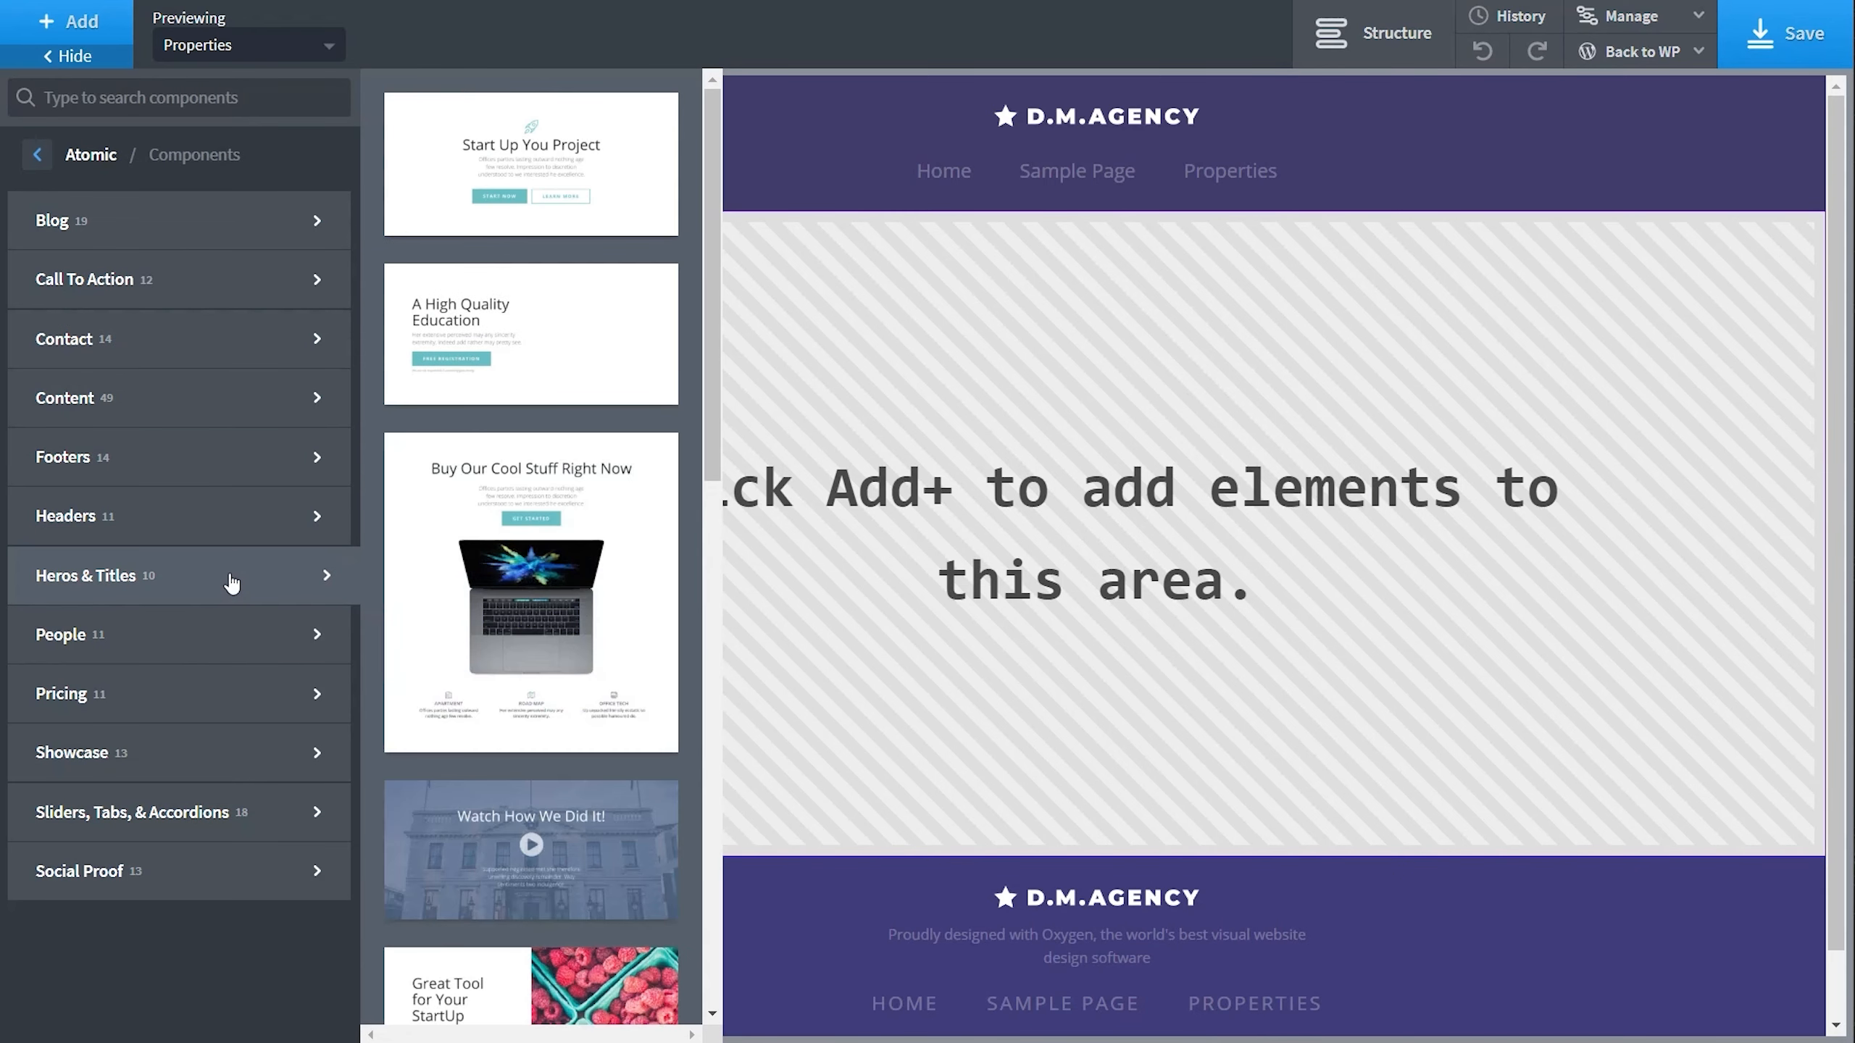
scroll(503, 621, down, 15)
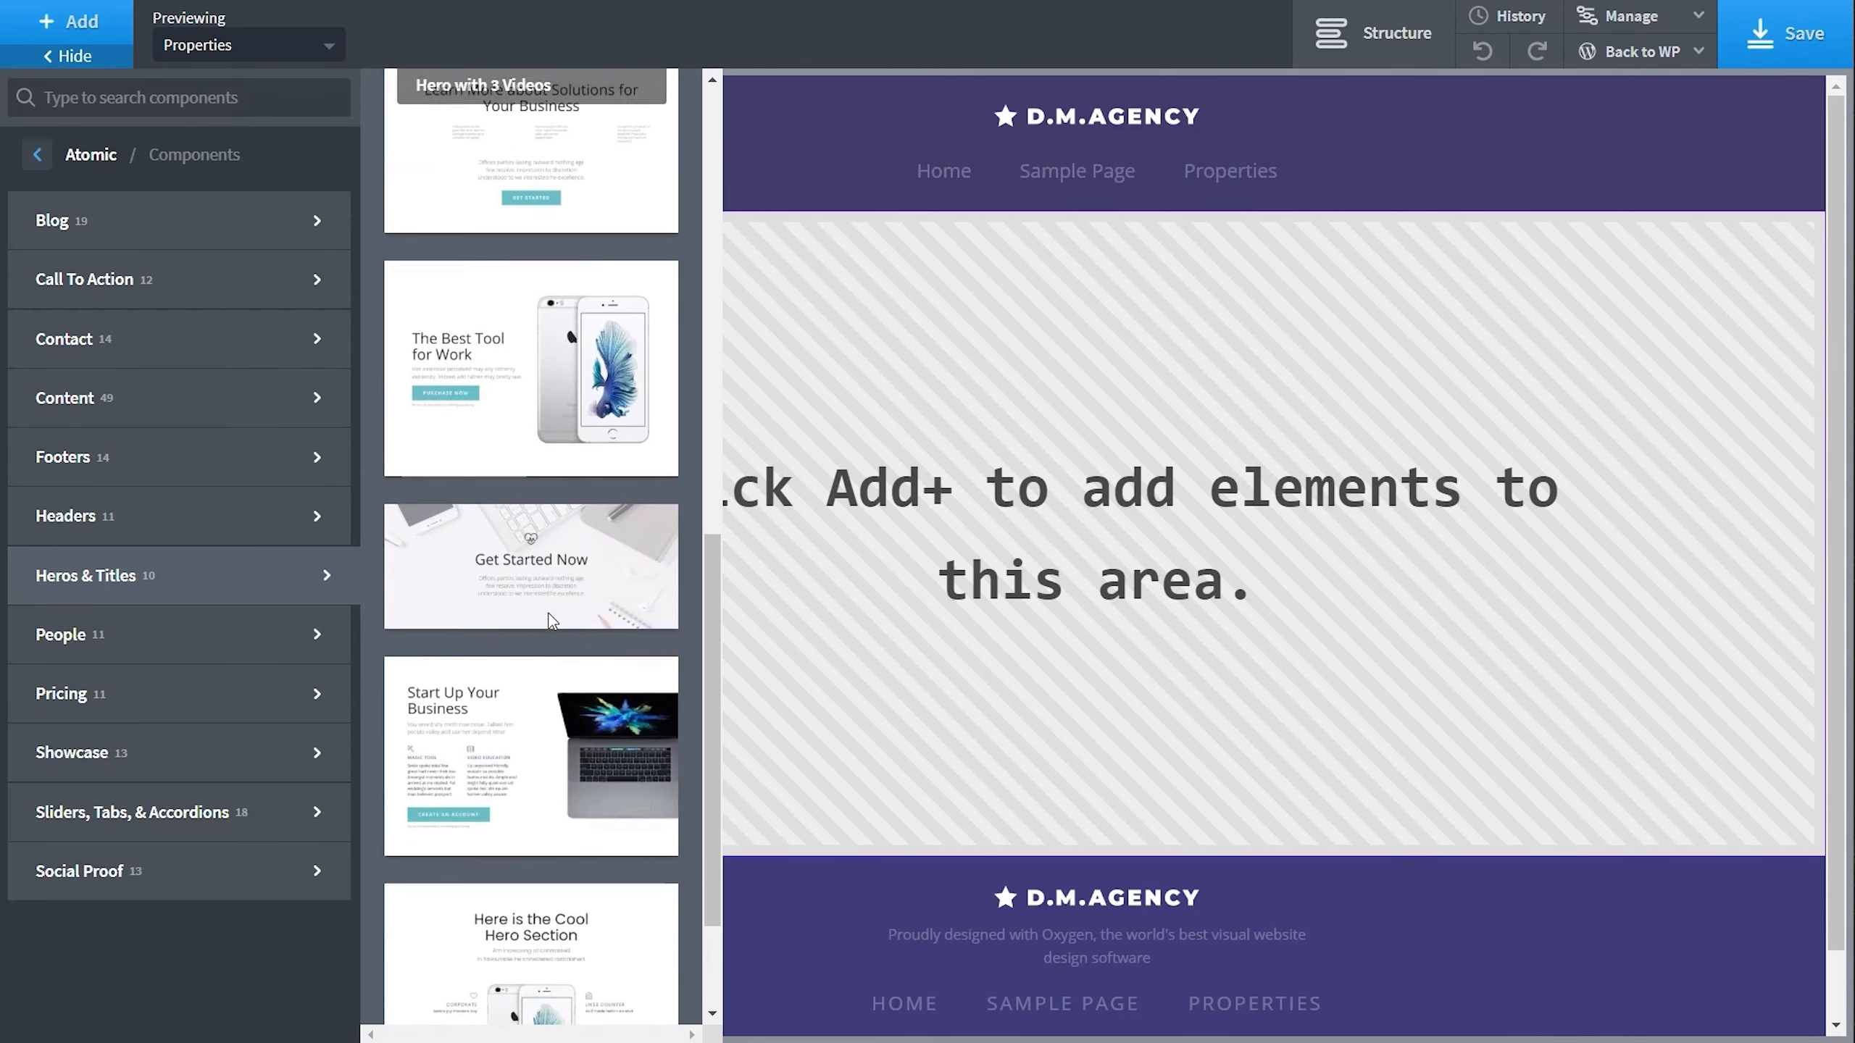
click(526, 579)
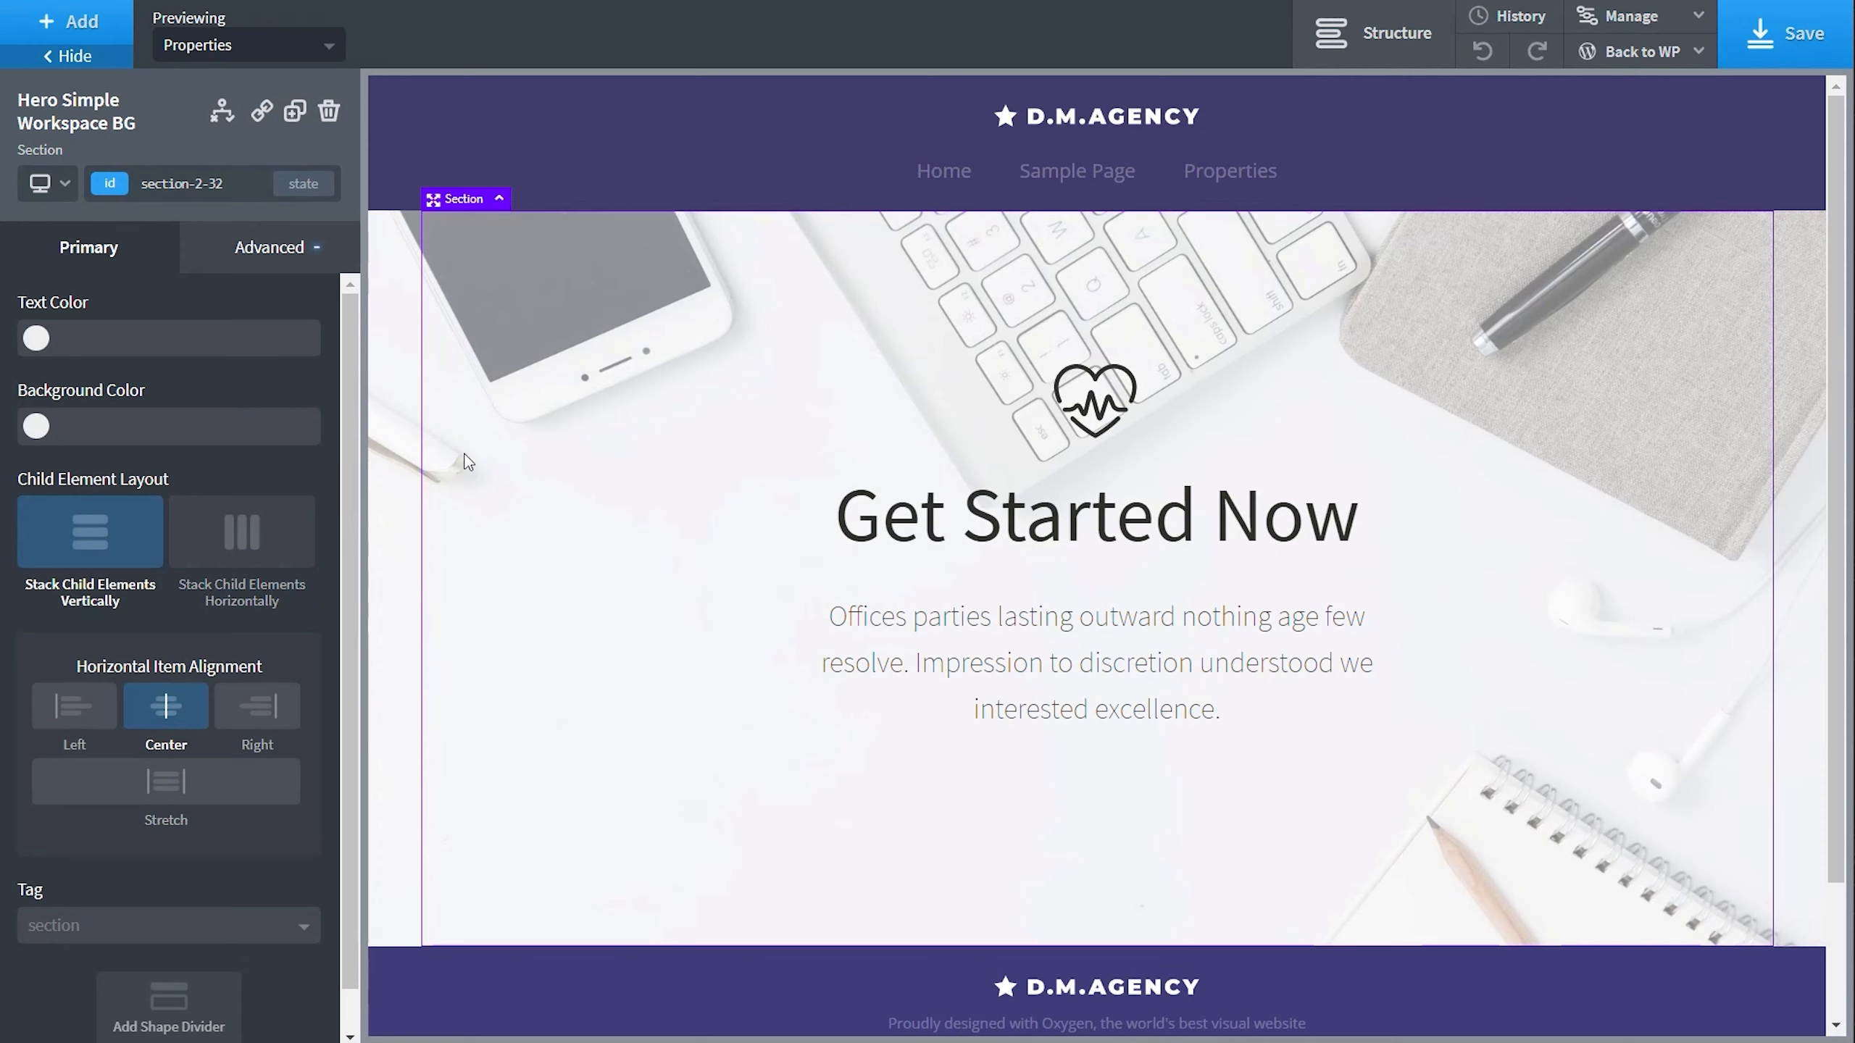
Replace the hero section's background image with the modern house photo from the media library.
click(257, 248)
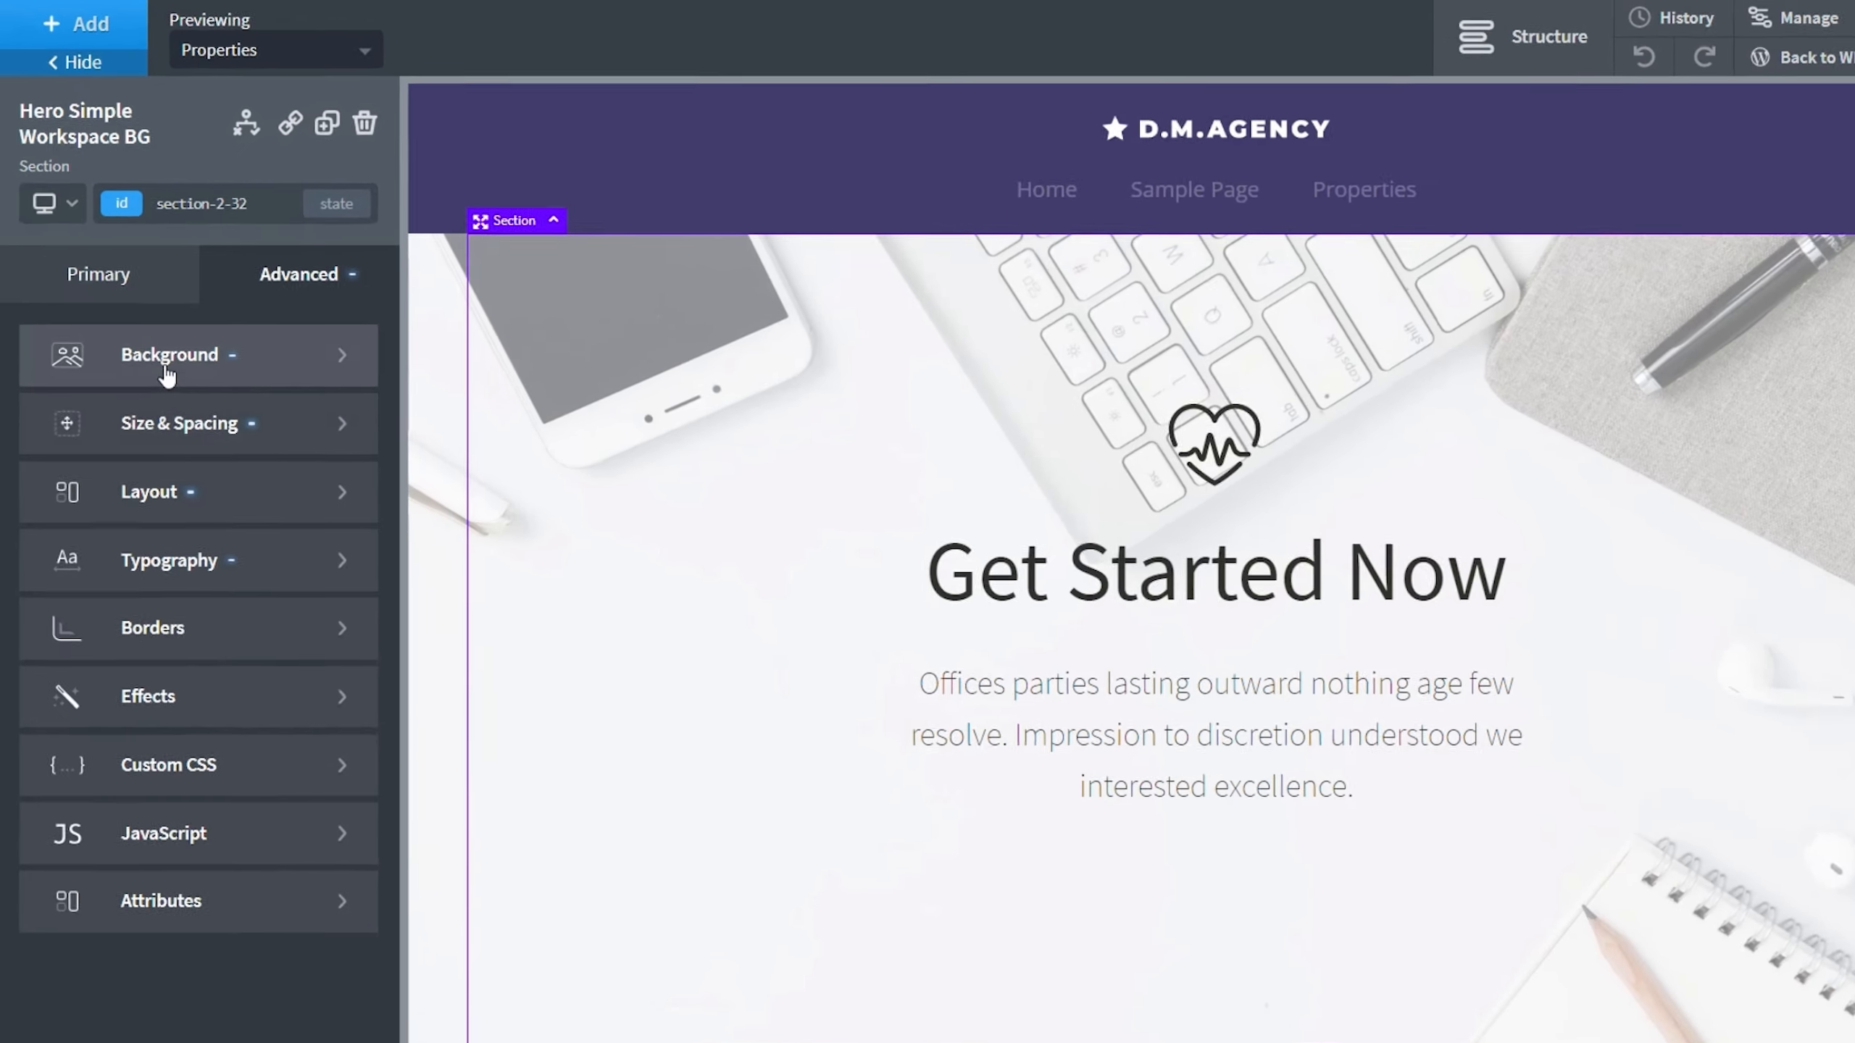
click(167, 364)
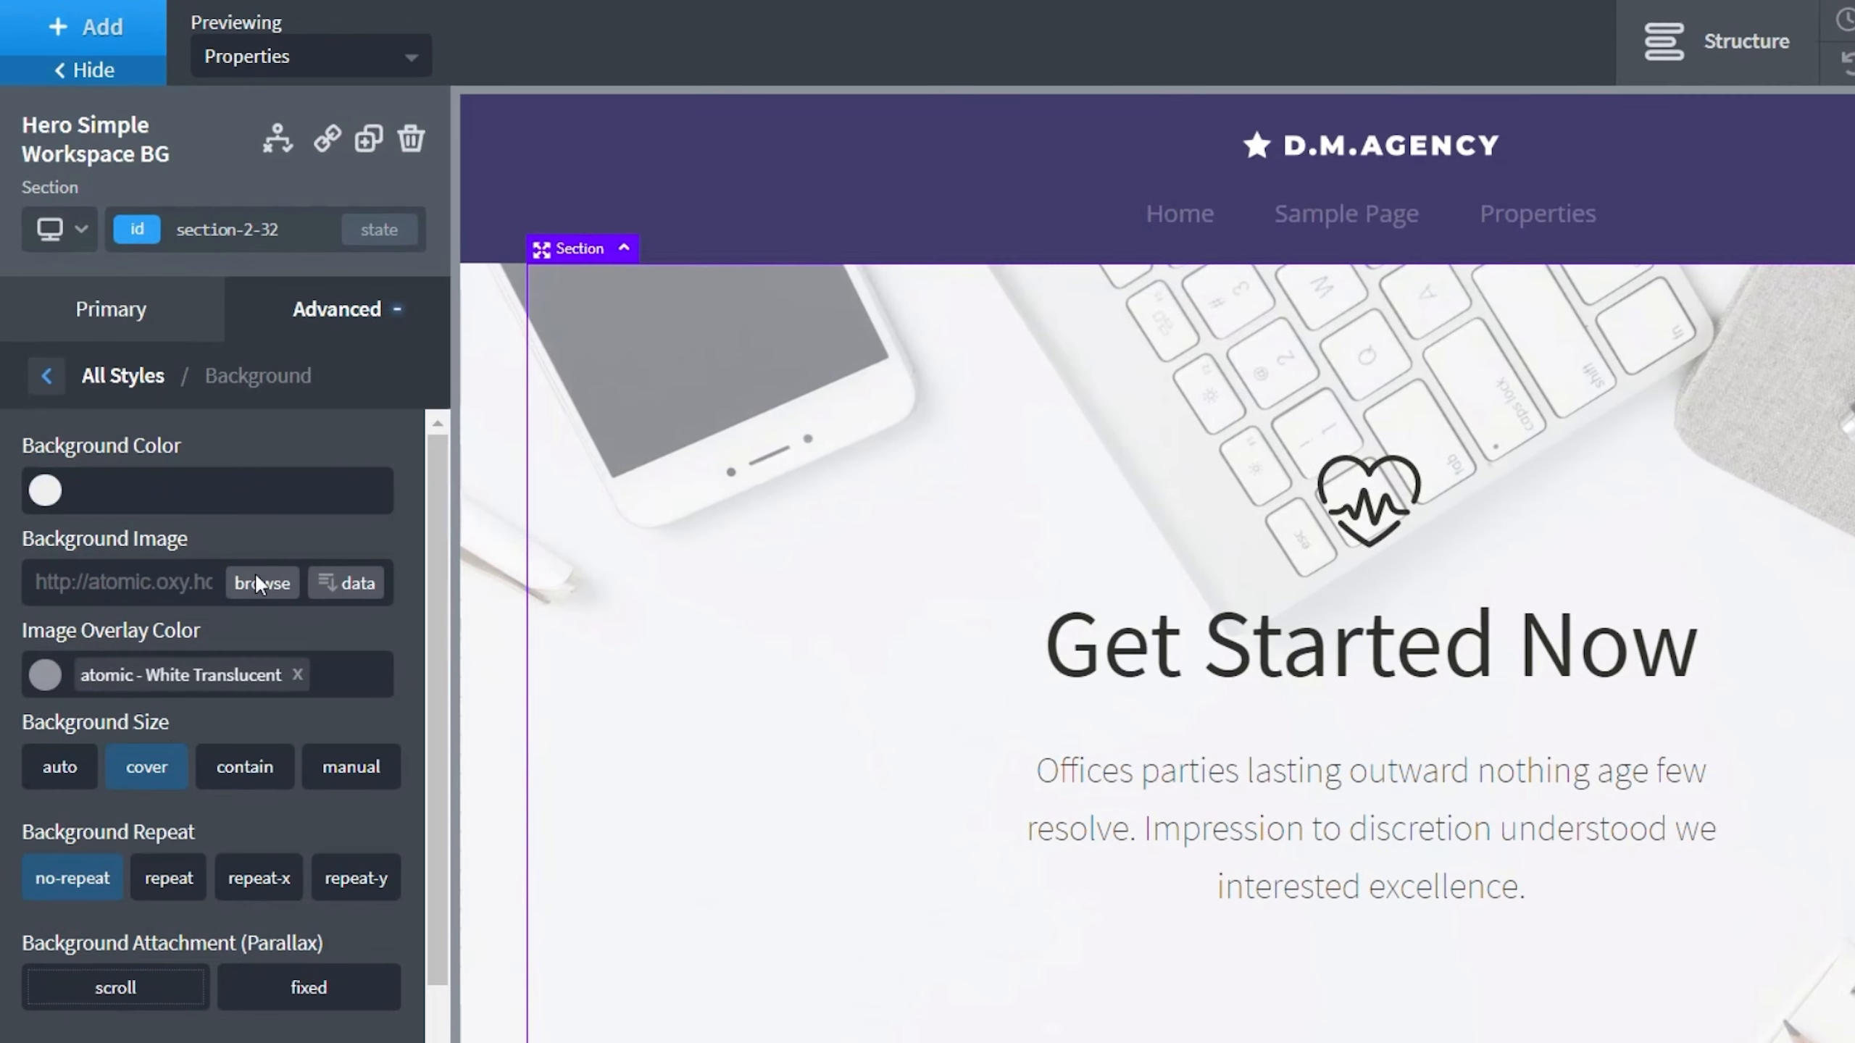
click(244, 520)
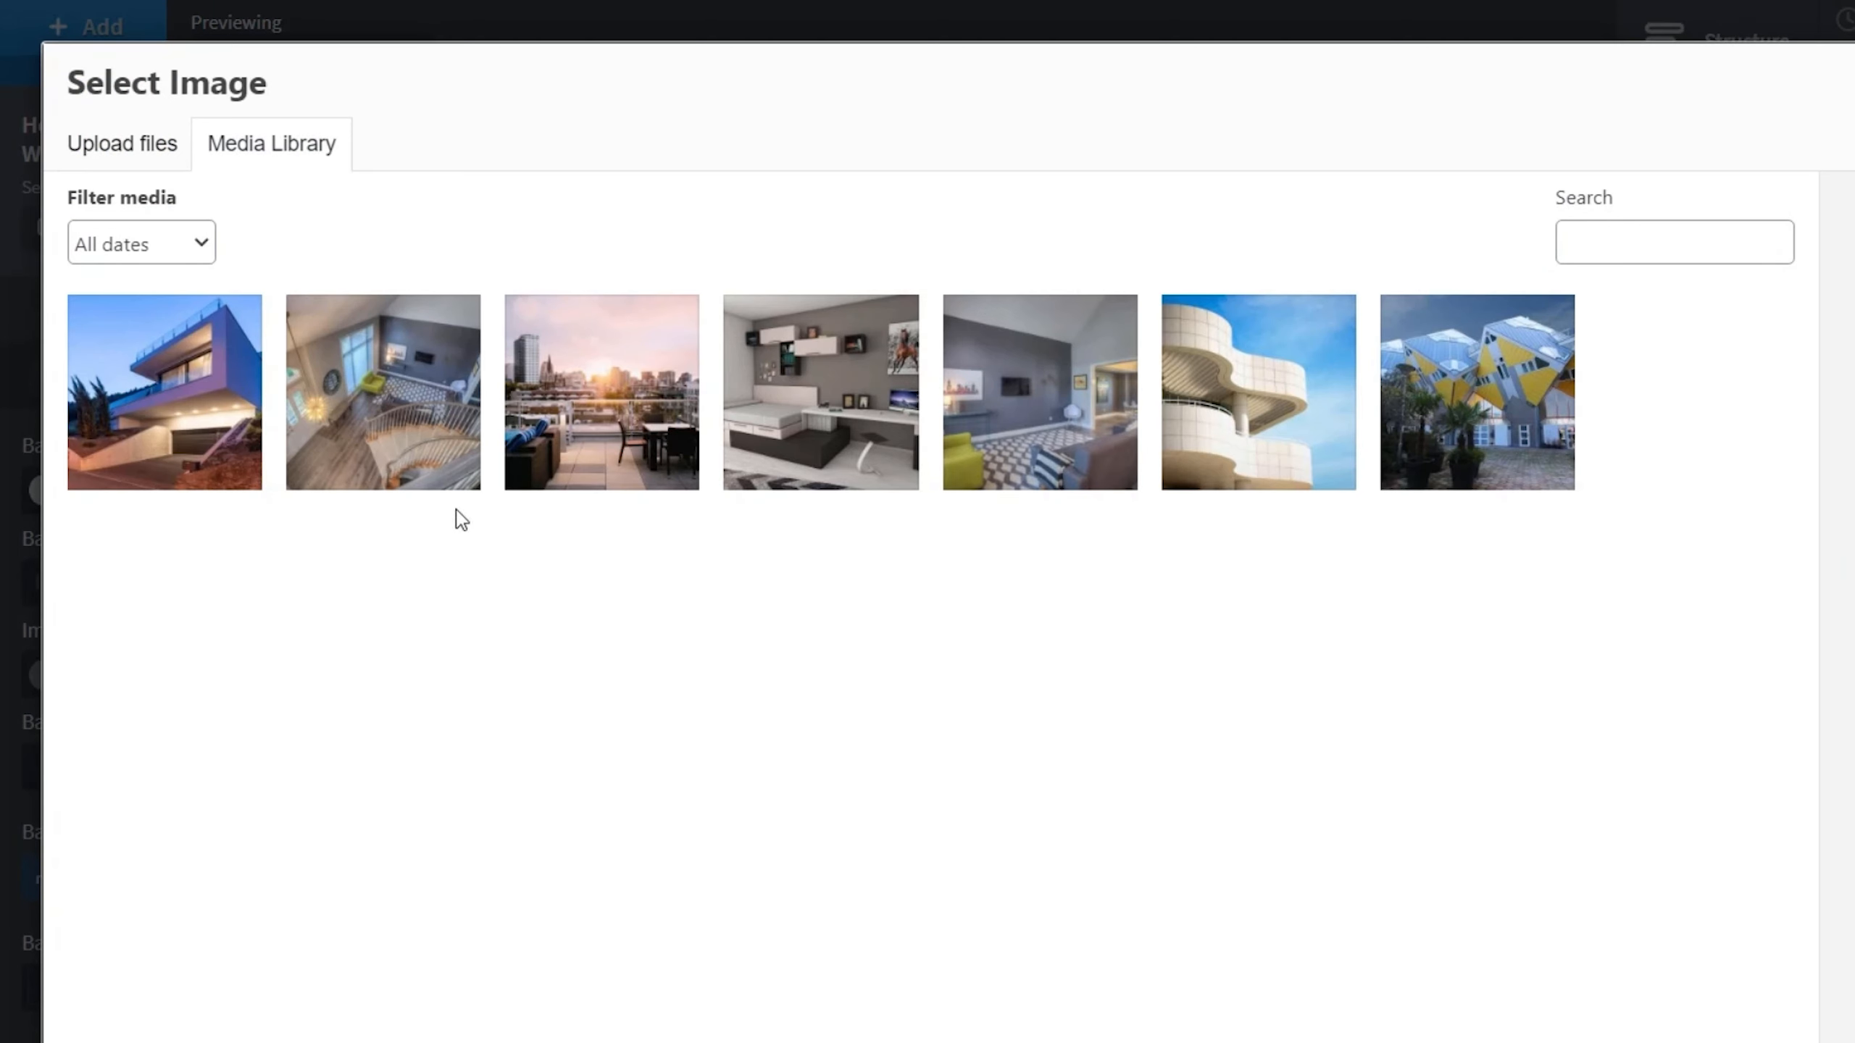
click(150, 402)
click(1848, 1036)
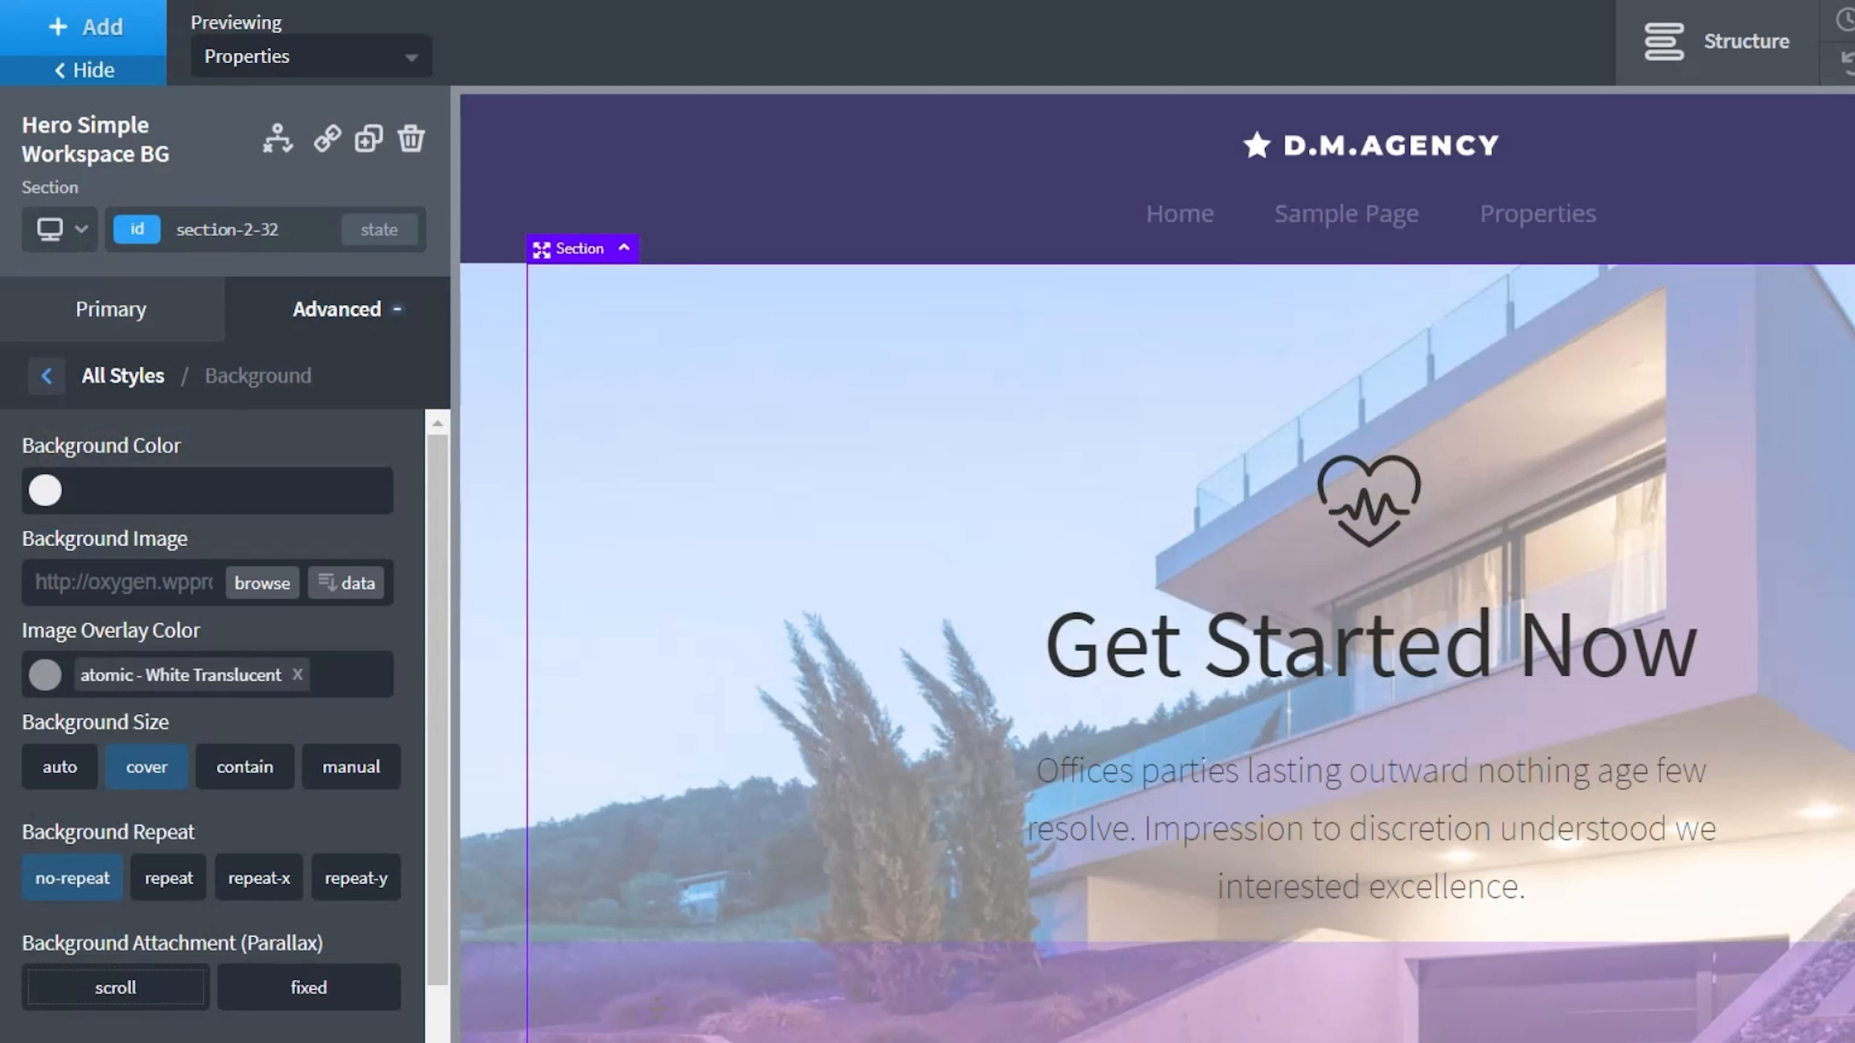
Replace the hero's white translucent image overlay with a dark one, rgba(5,0,0,0.5).
click(101, 681)
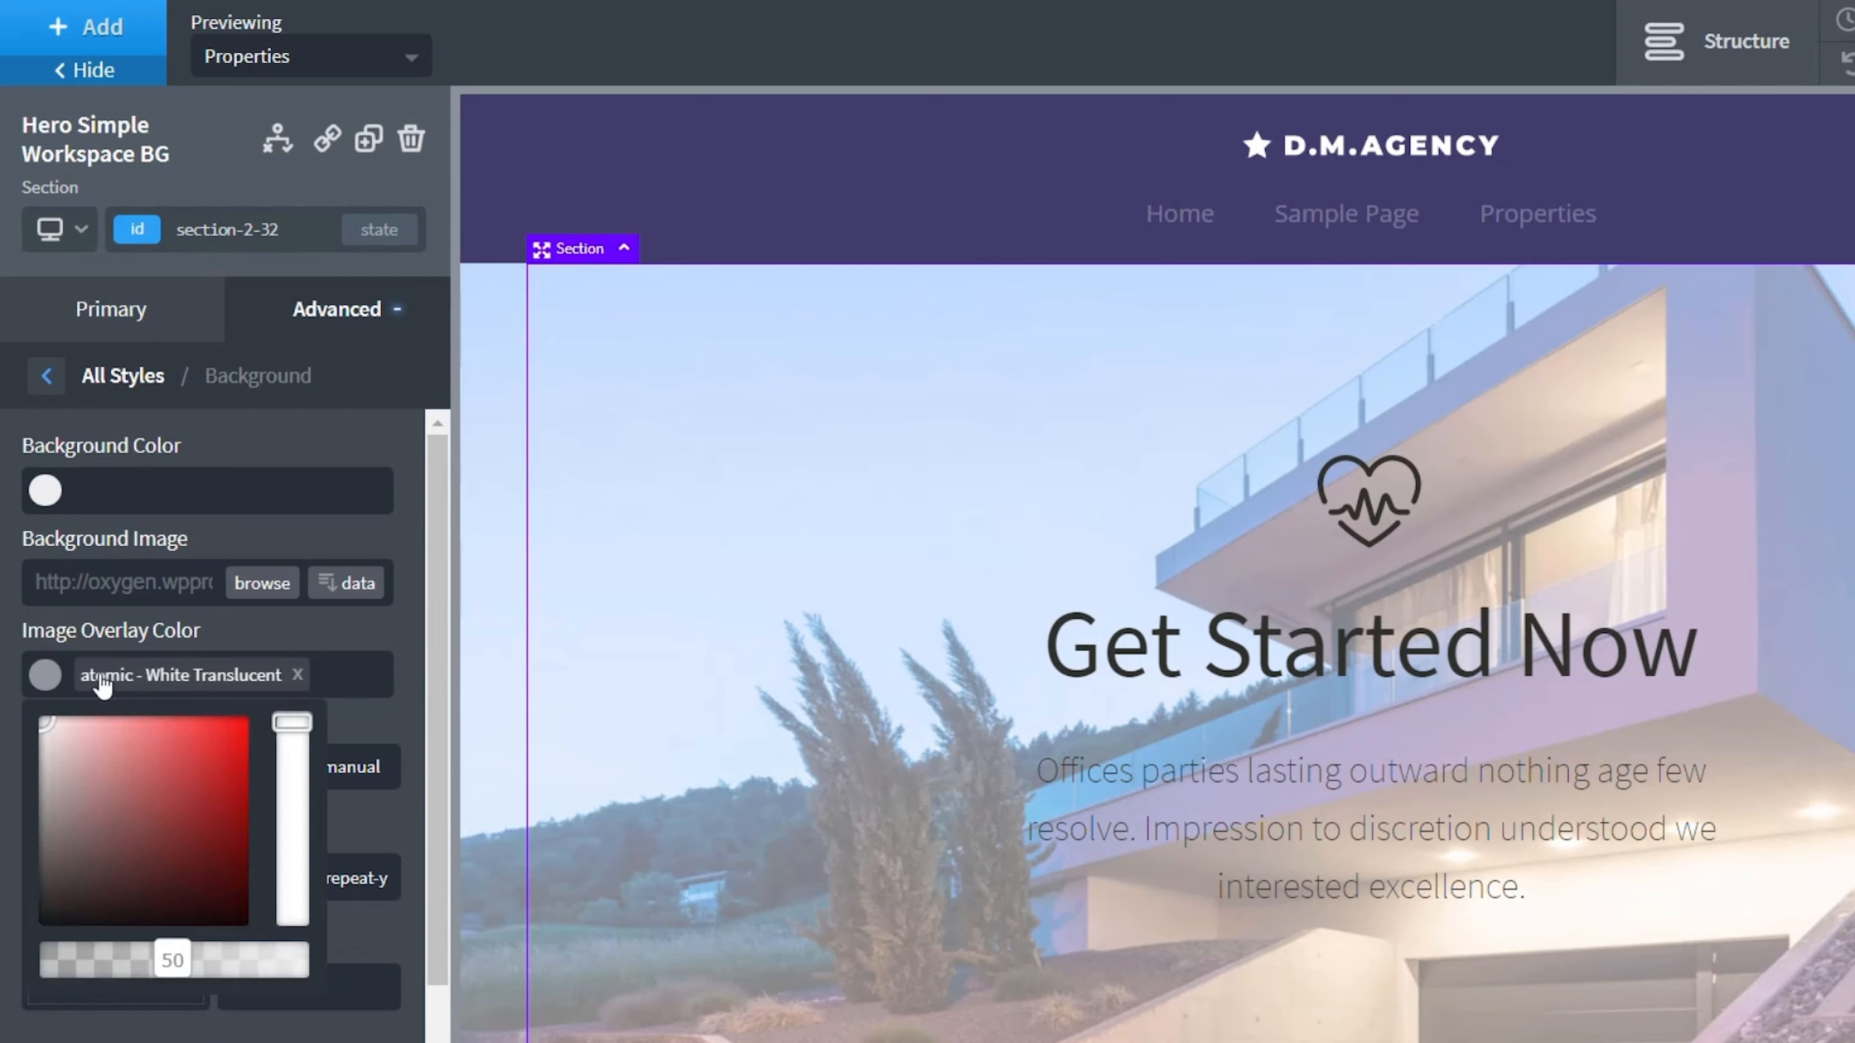
click(55, 673)
click(300, 680)
click(298, 675)
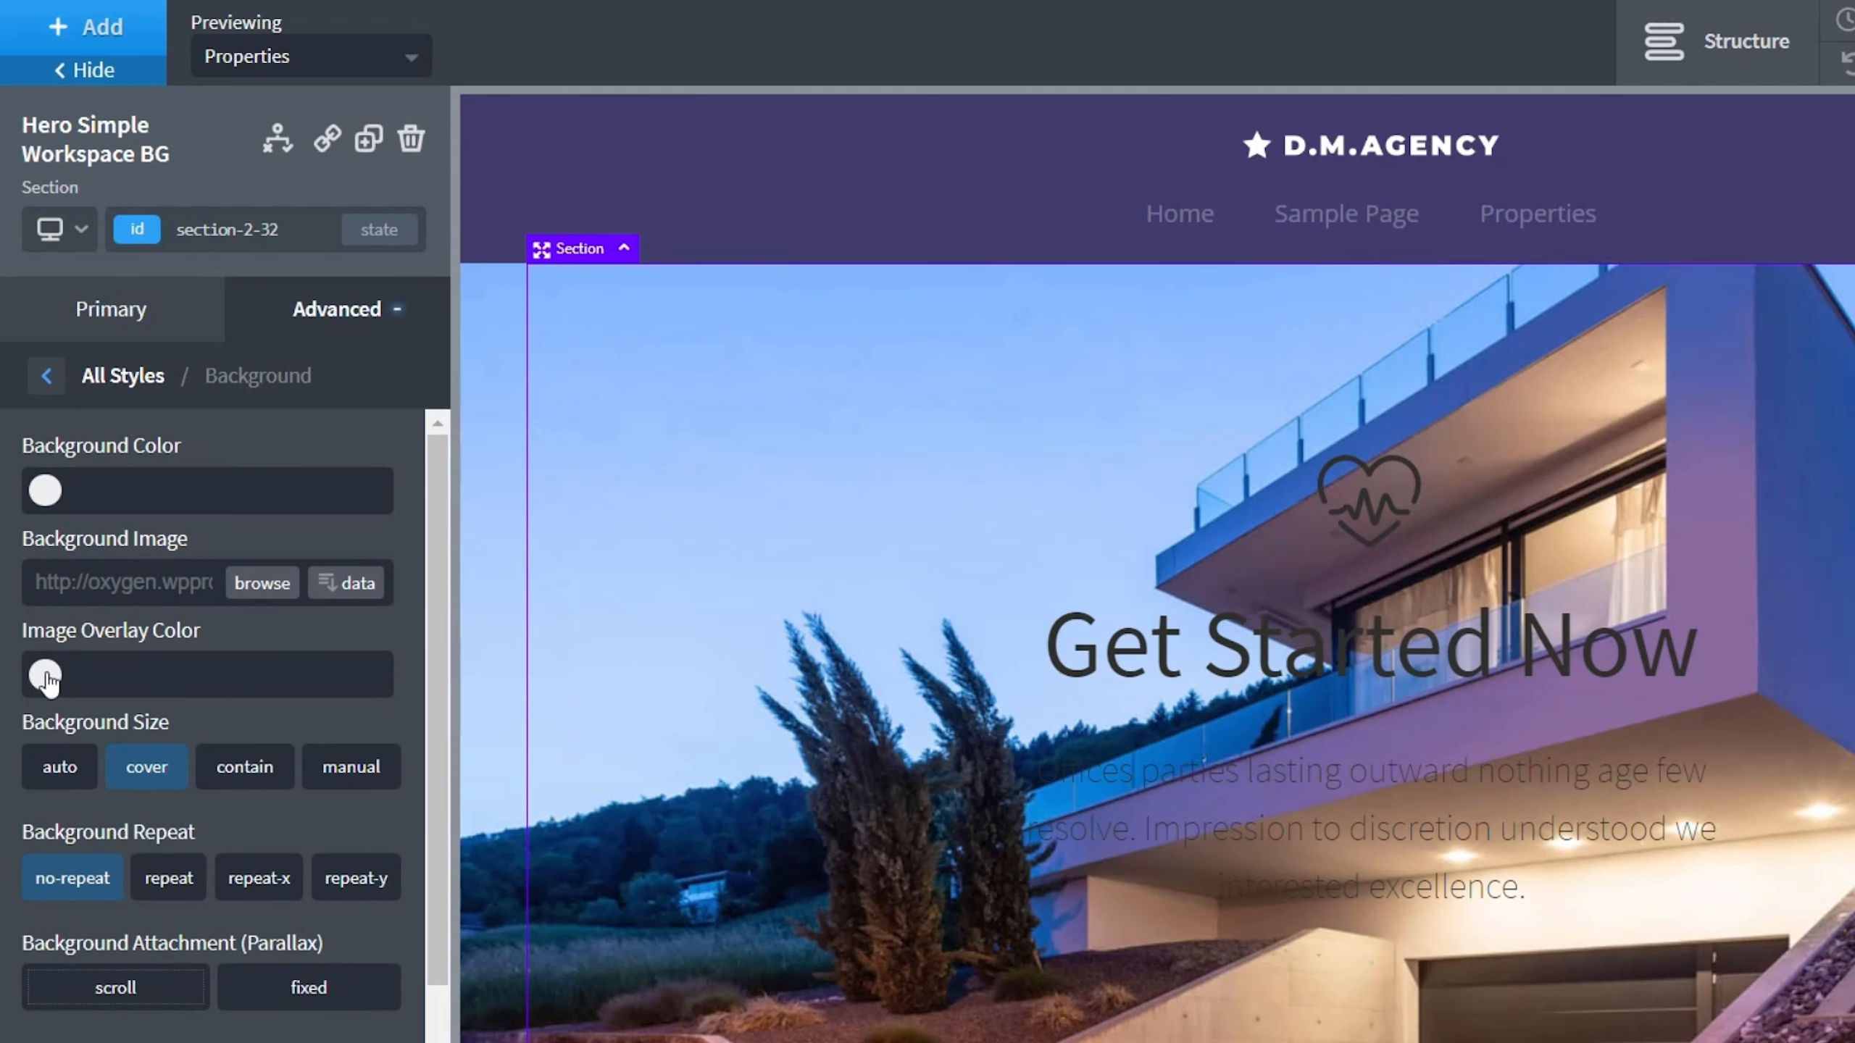
click(45, 673)
click(229, 857)
drag(230, 859, 238, 922)
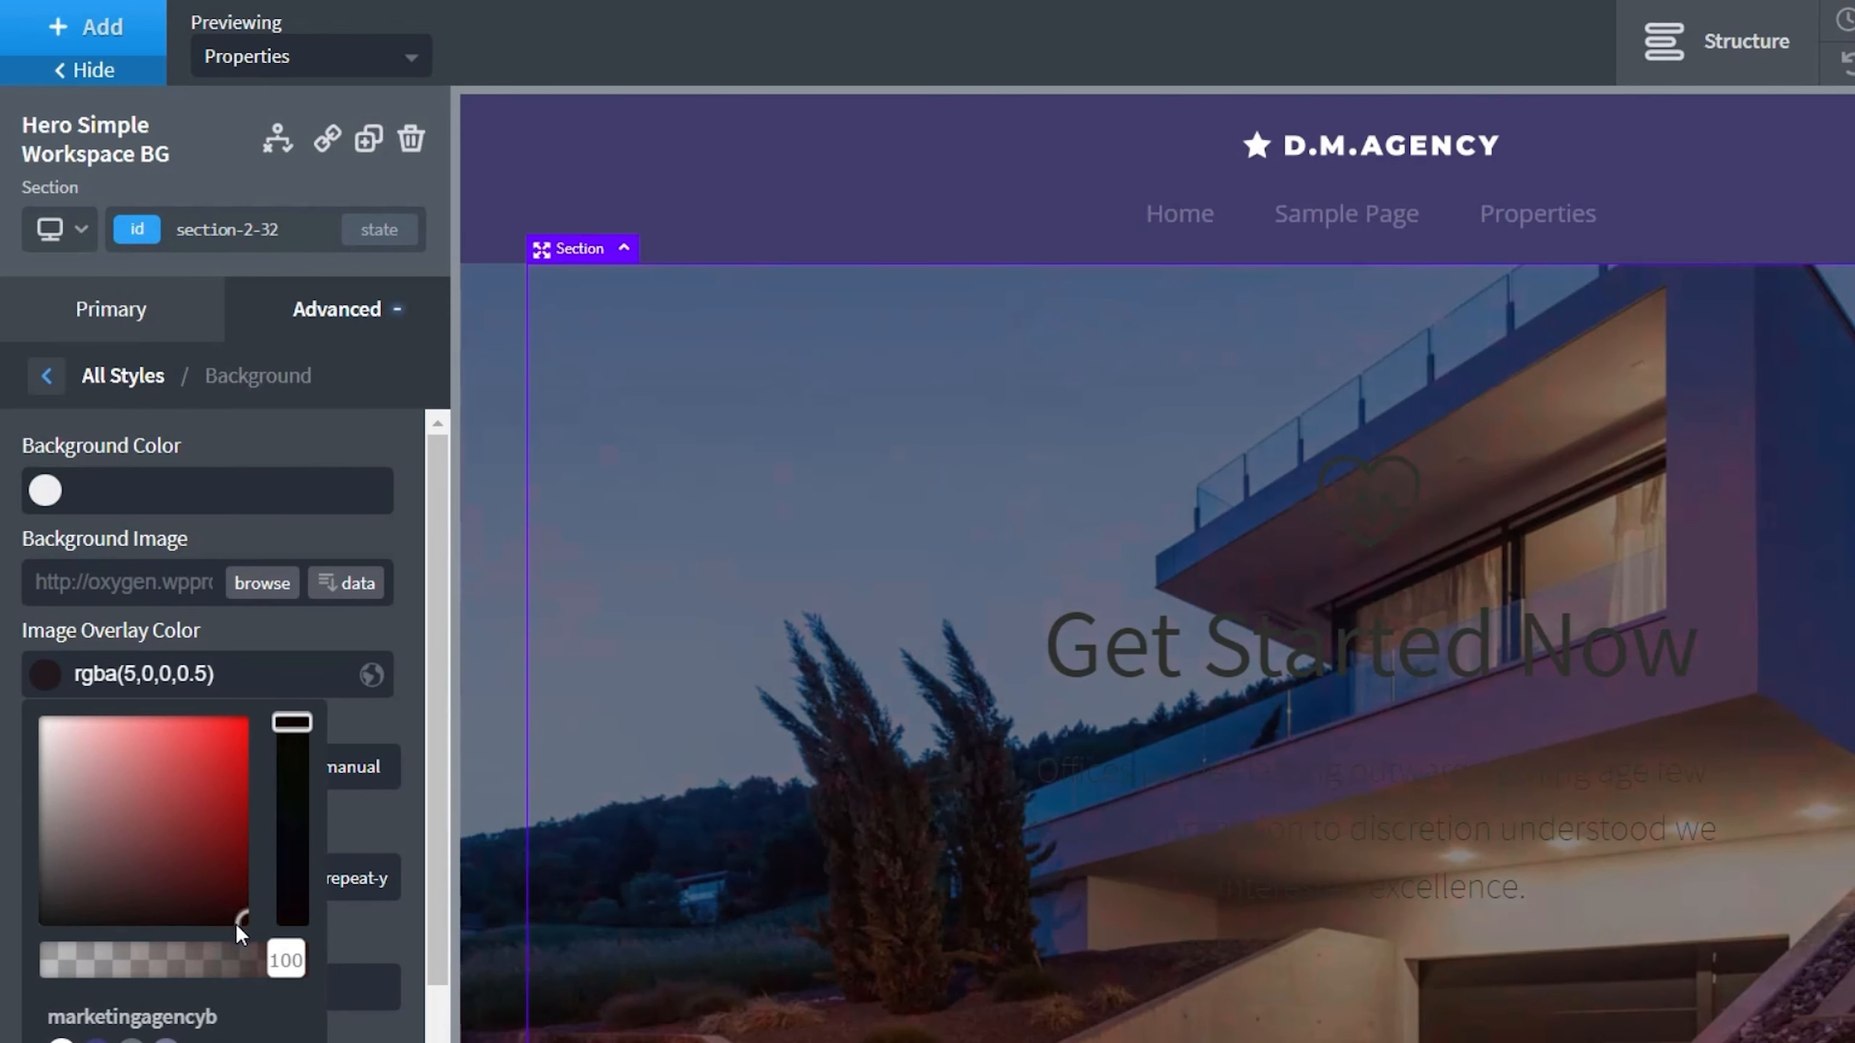
click(306, 628)
Recolour the hero's heading, paragraph text and heart icon white, using the marketingagencyb White swatch.
click(1499, 643)
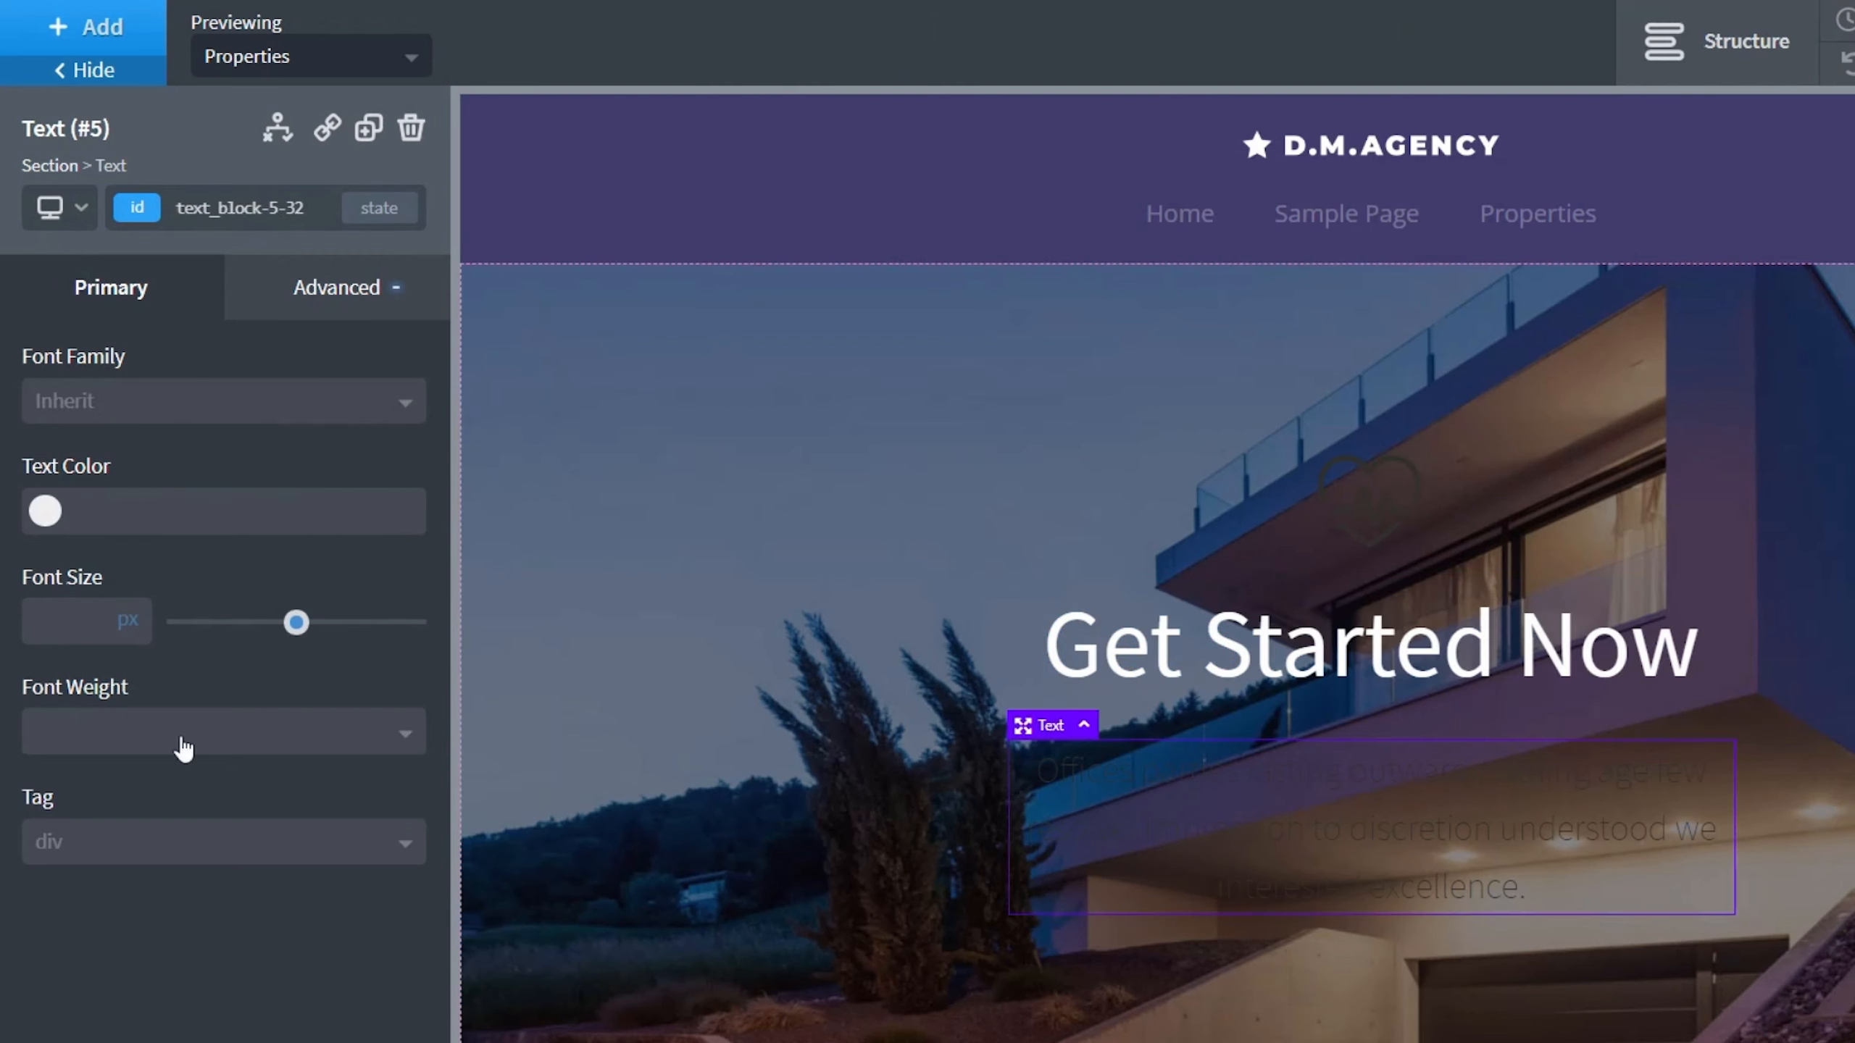
click(48, 513)
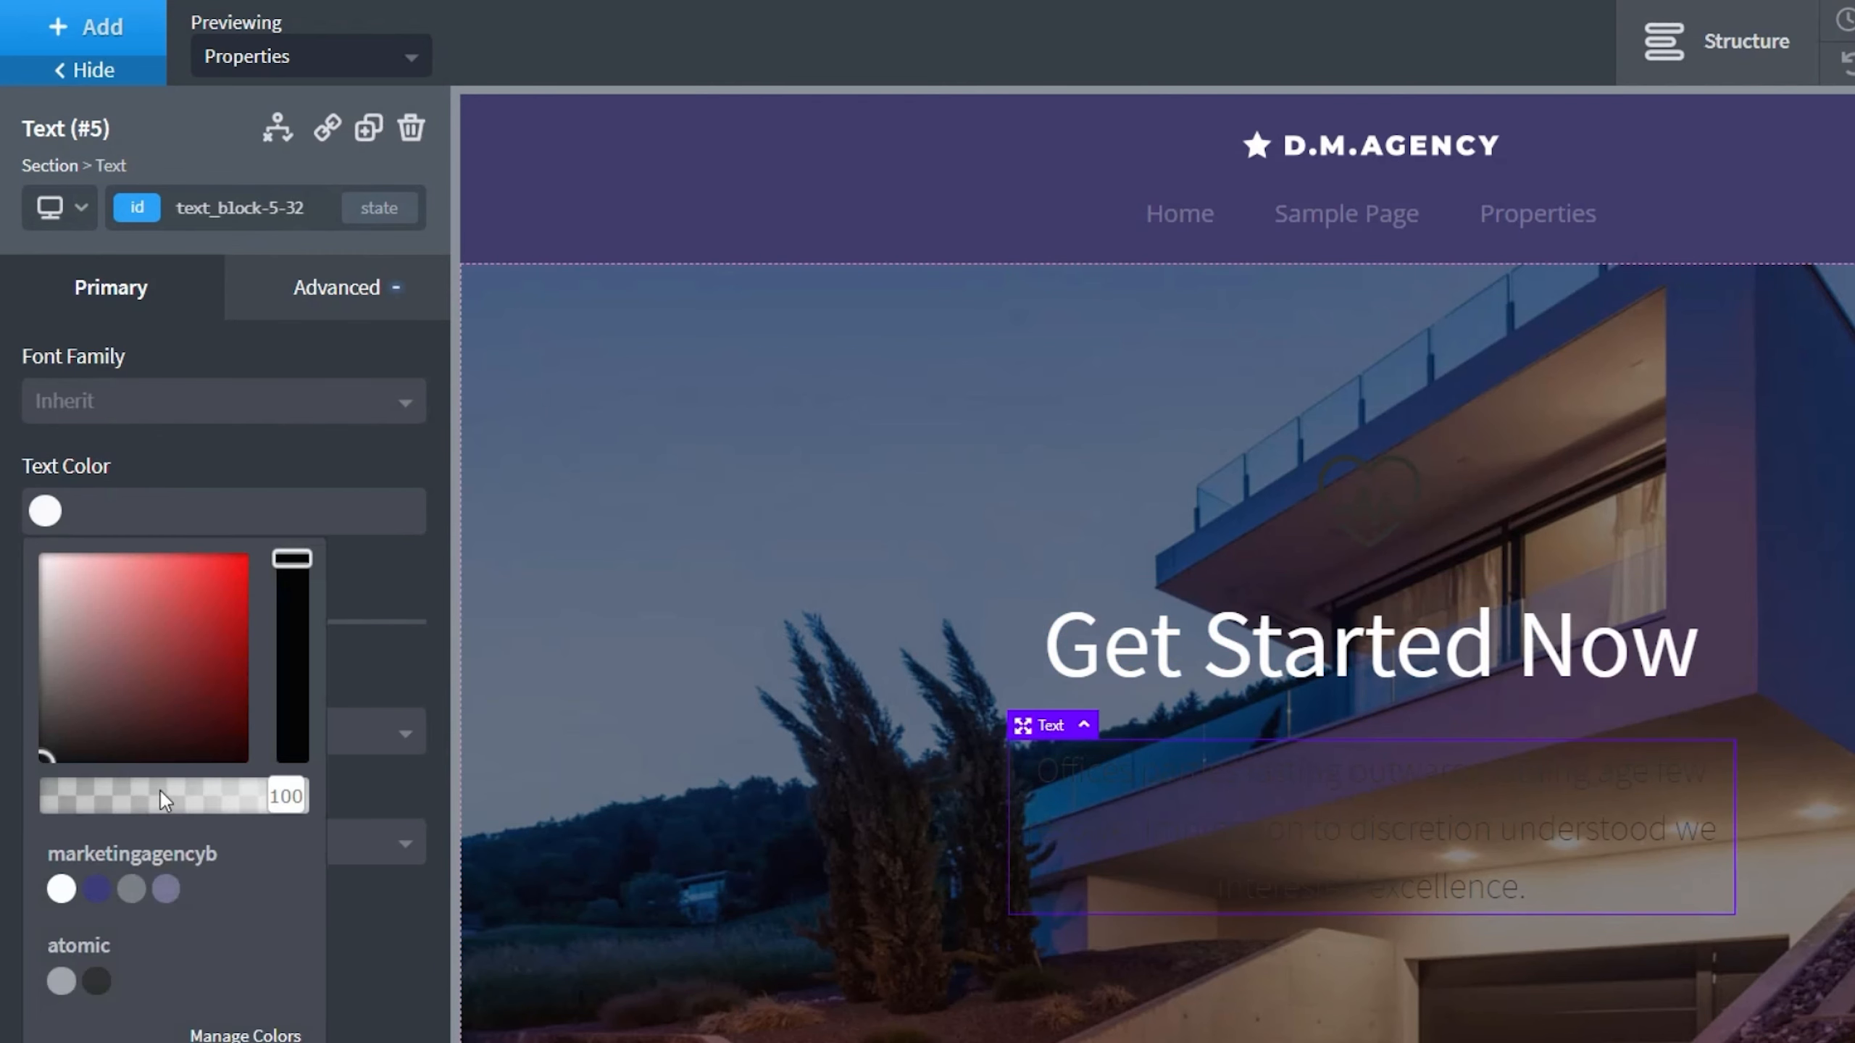
click(71, 892)
click(1406, 471)
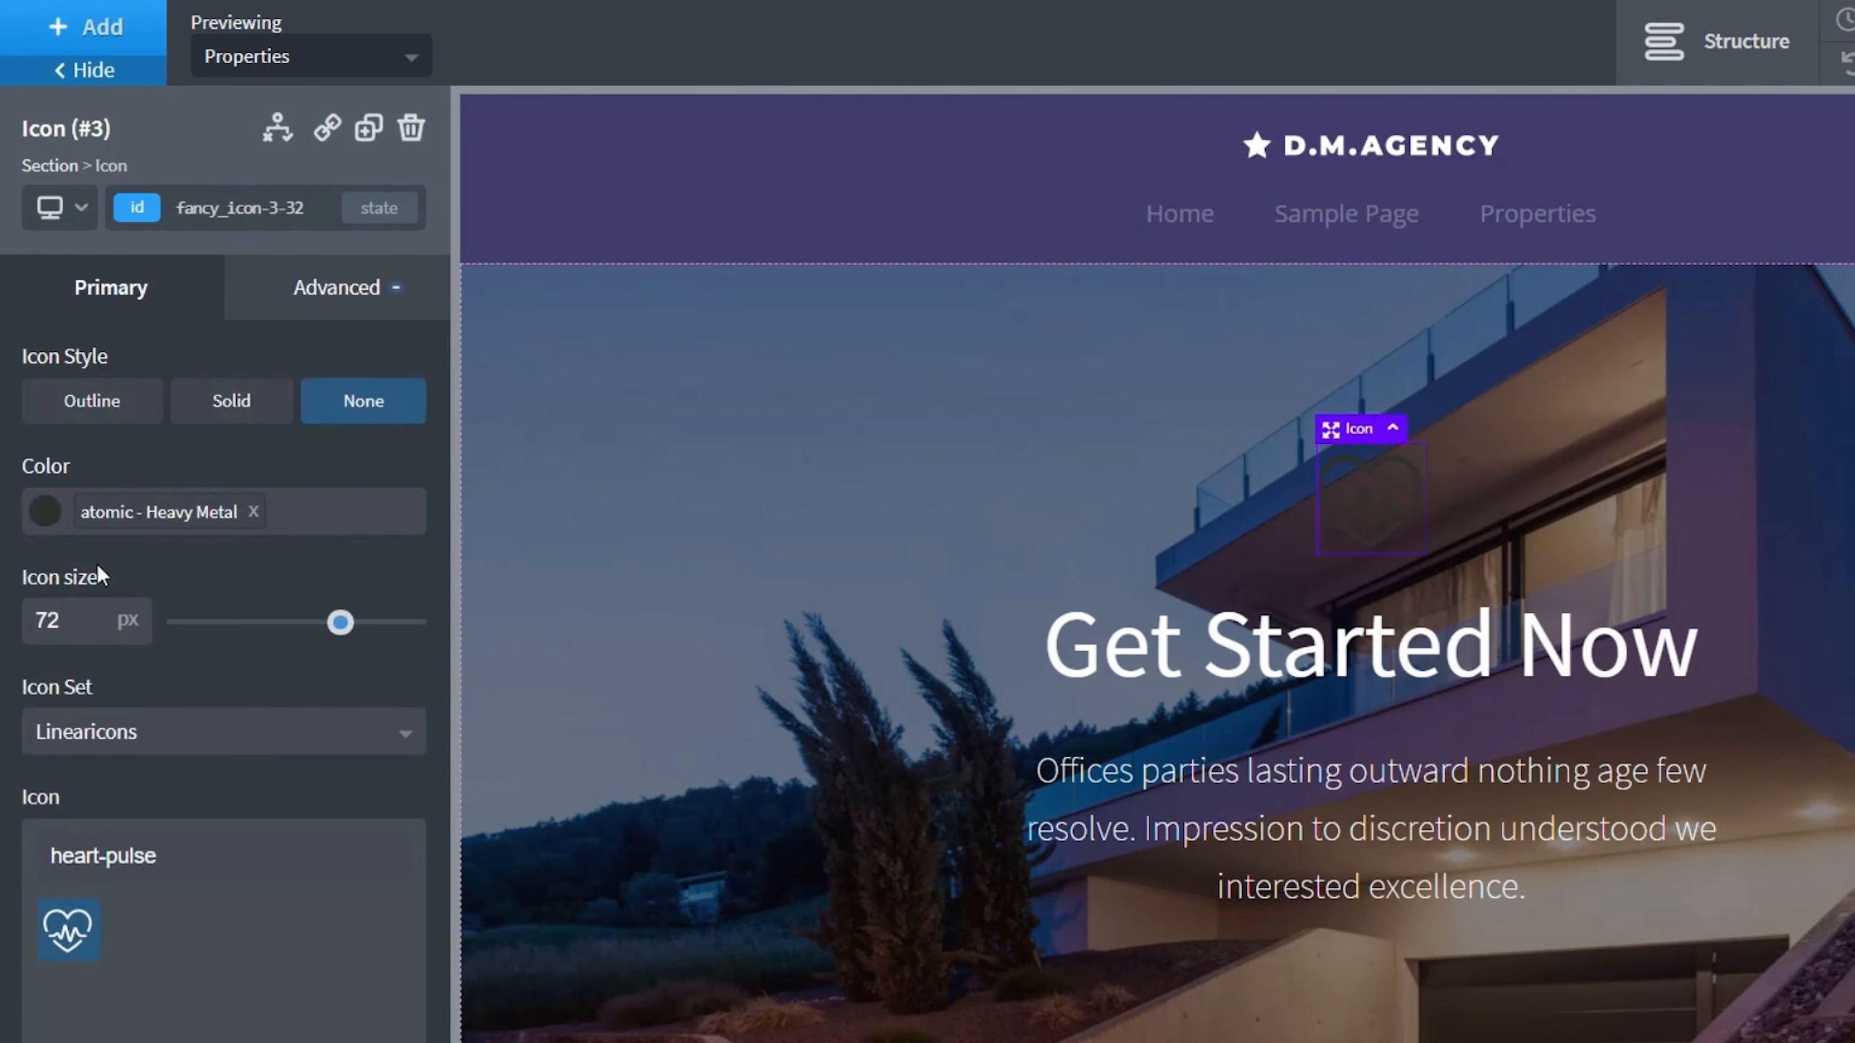
click(44, 520)
click(61, 889)
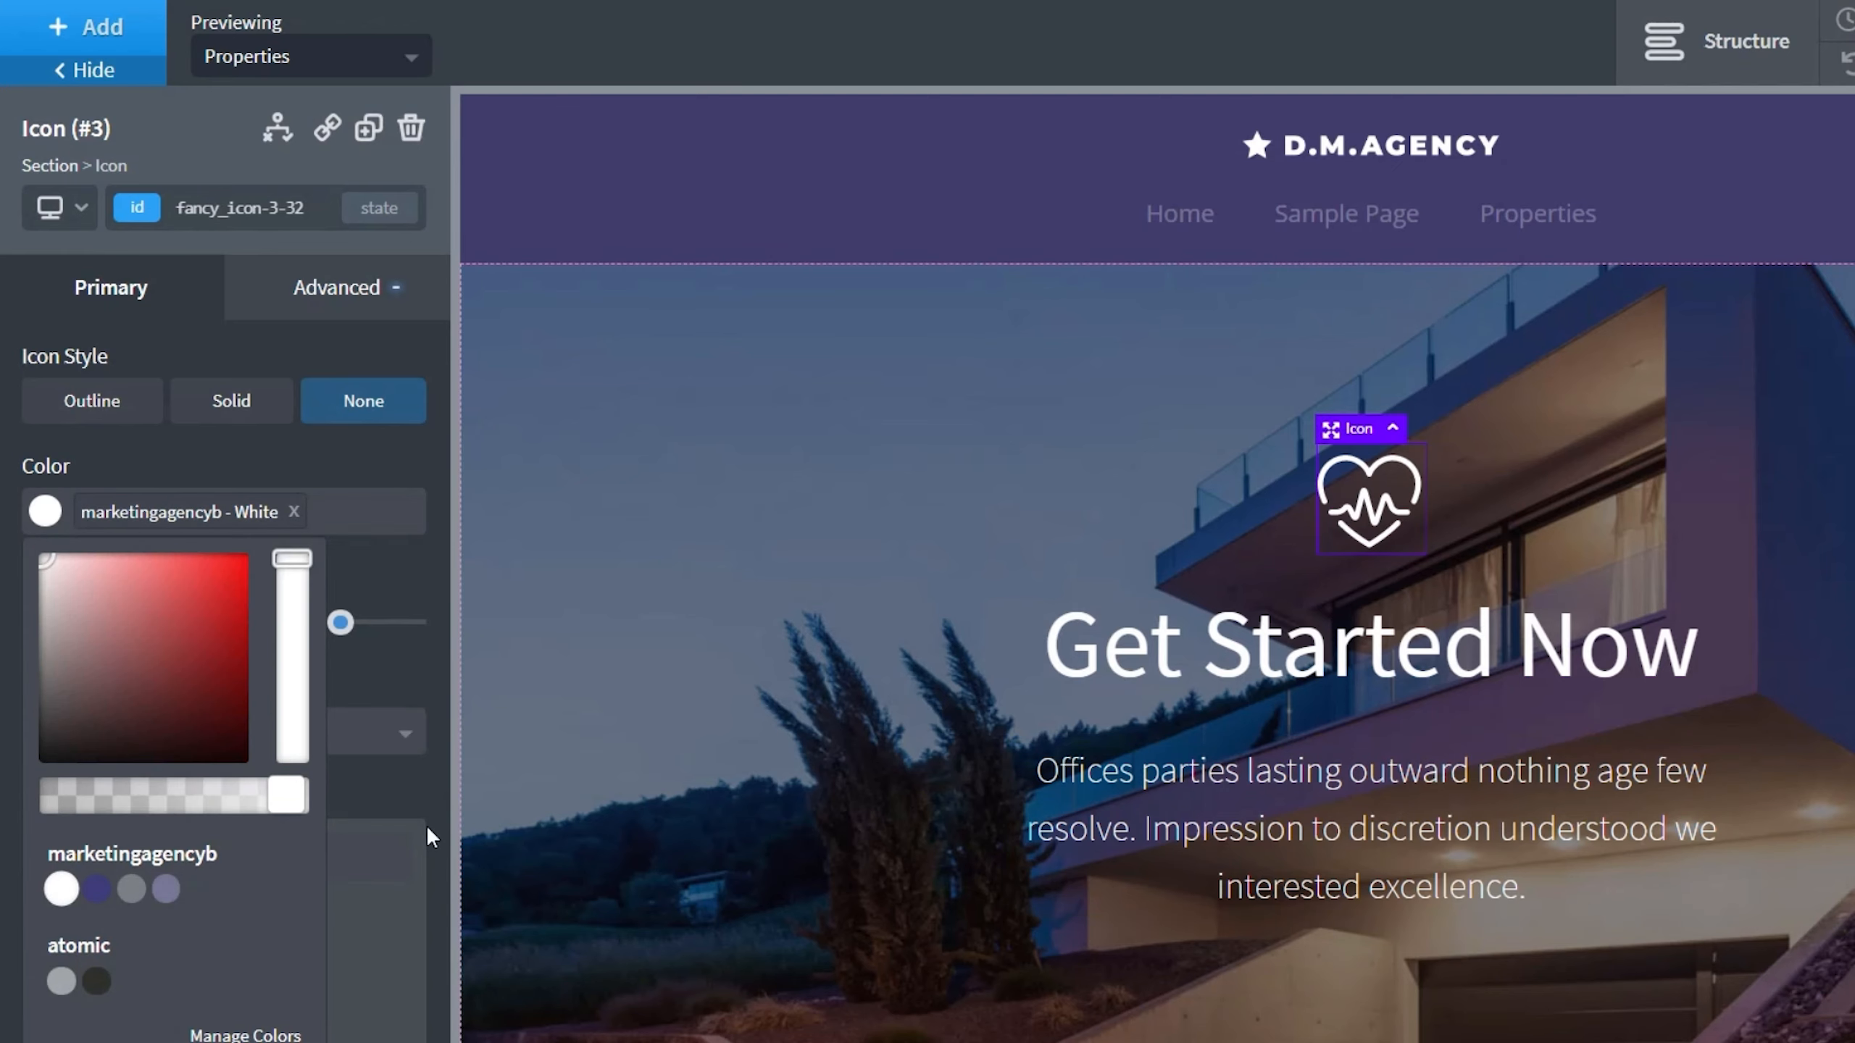
click(391, 791)
Show the page structure, collapse the hero's elements and add a new section below the hero.
scroll(1146, 931, down, 3)
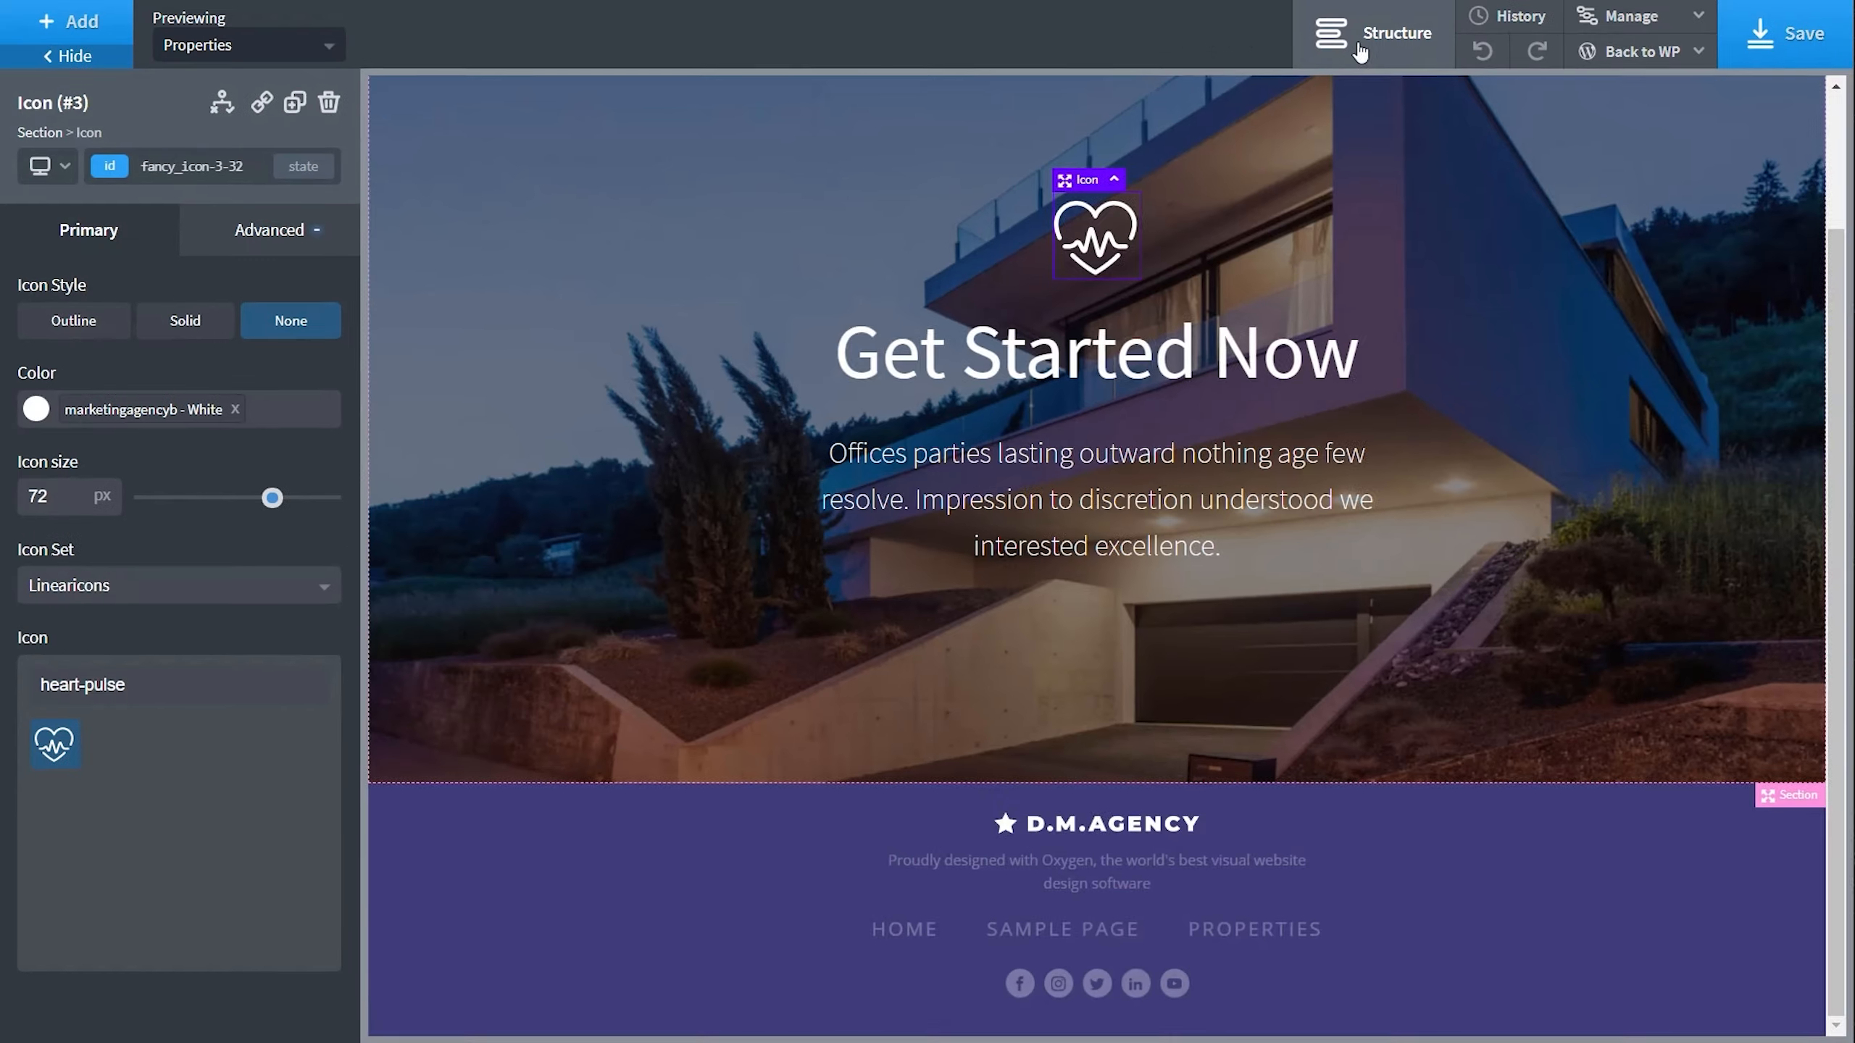
click(1360, 52)
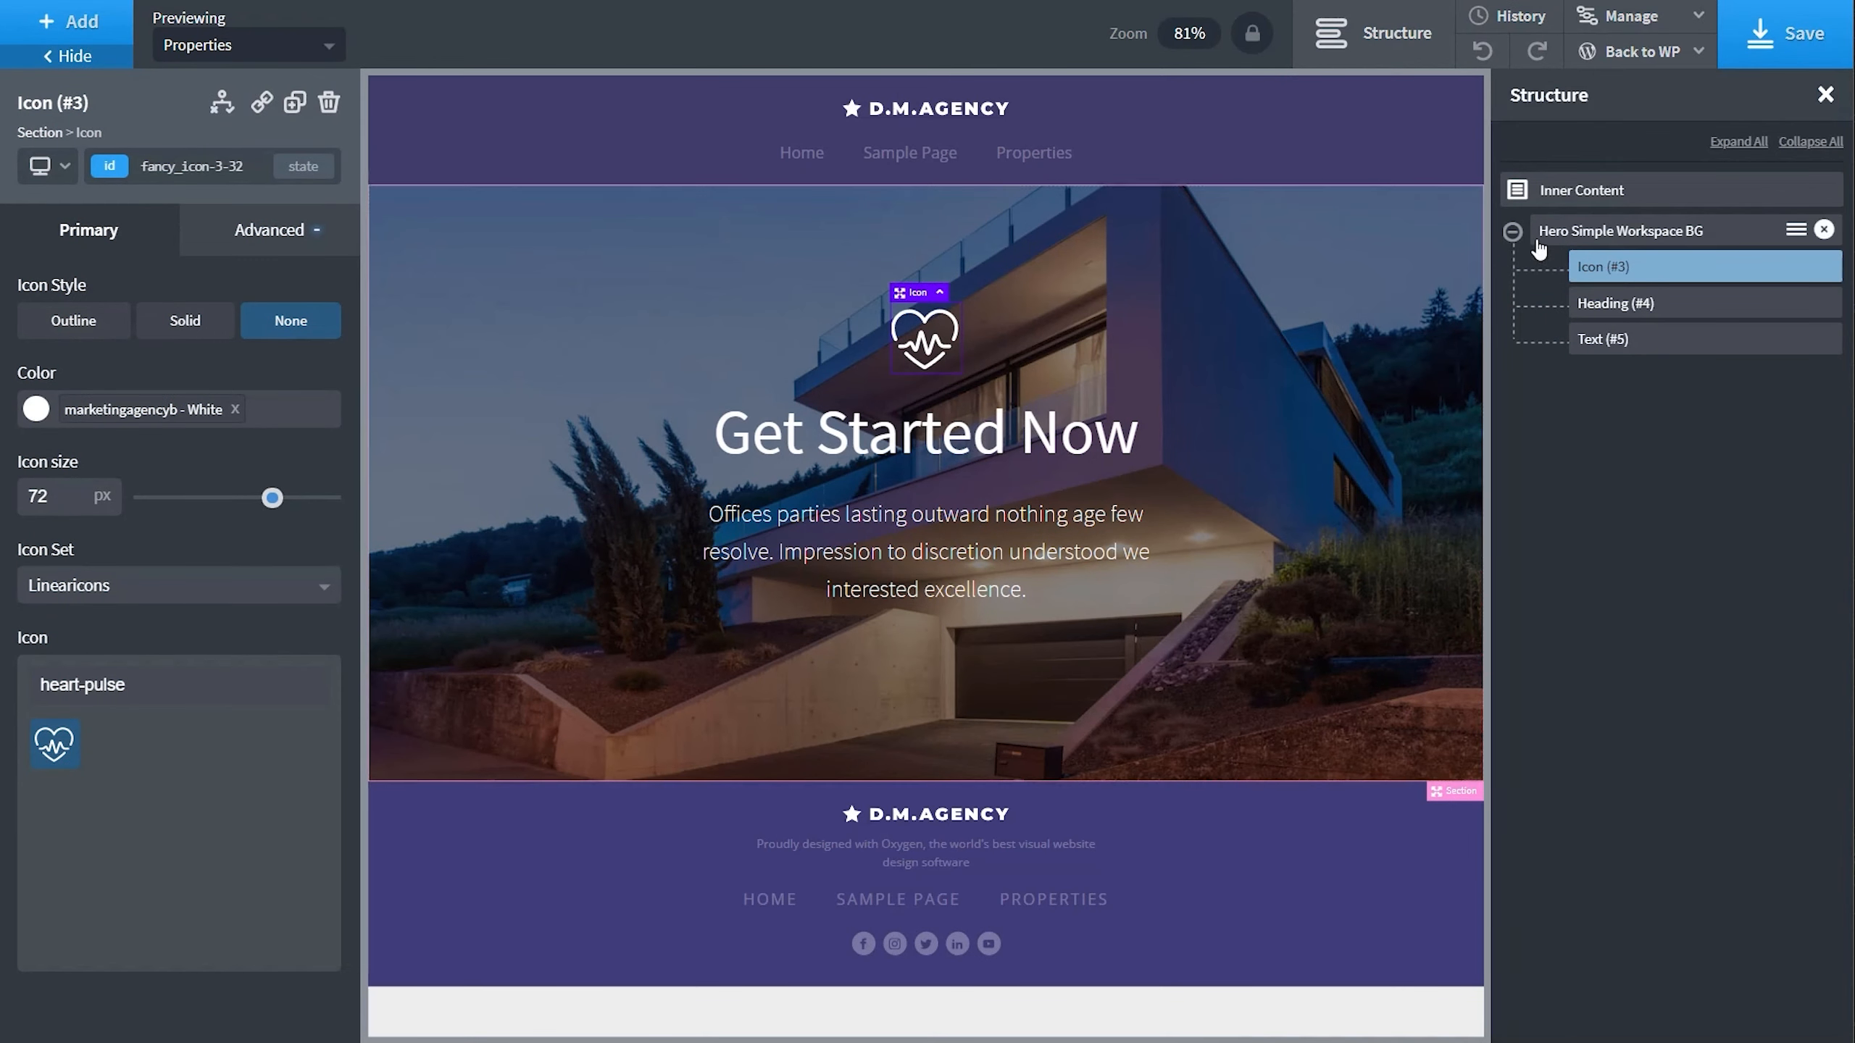
click(1512, 231)
click(1589, 233)
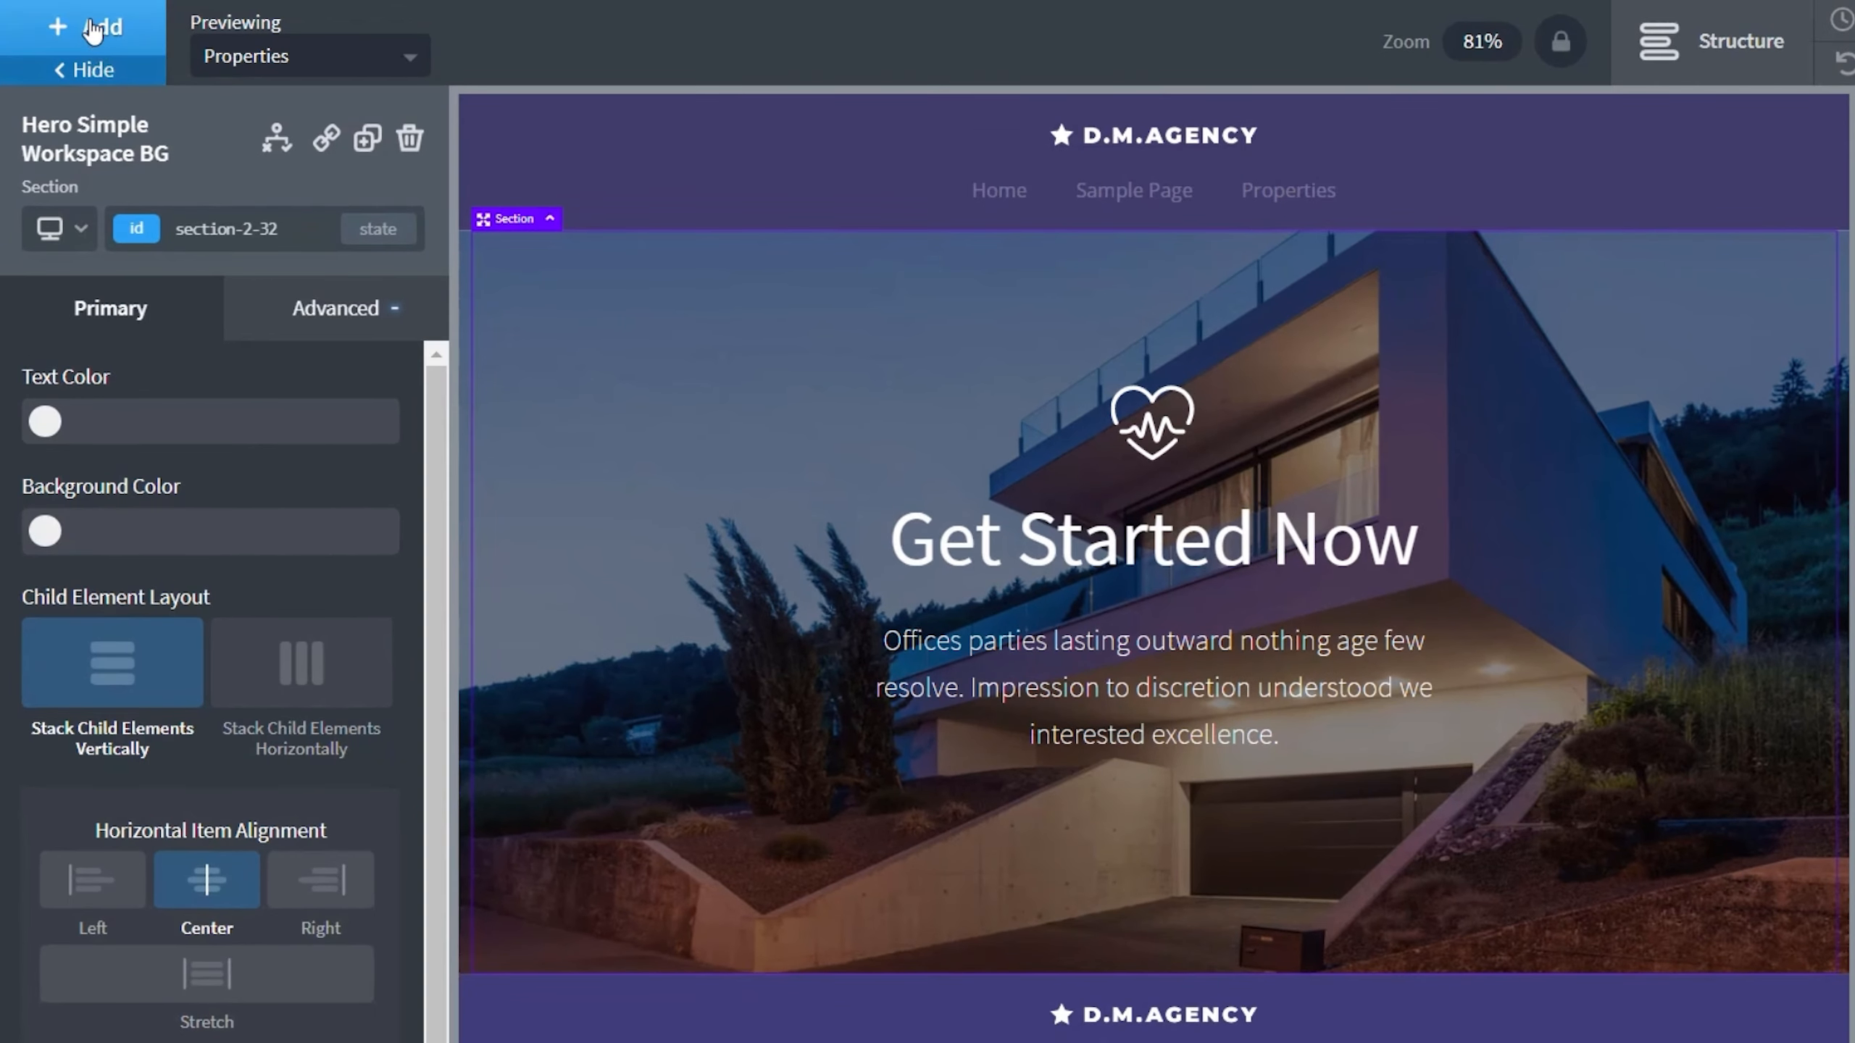
click(92, 31)
click(58, 192)
click(59, 193)
click(60, 193)
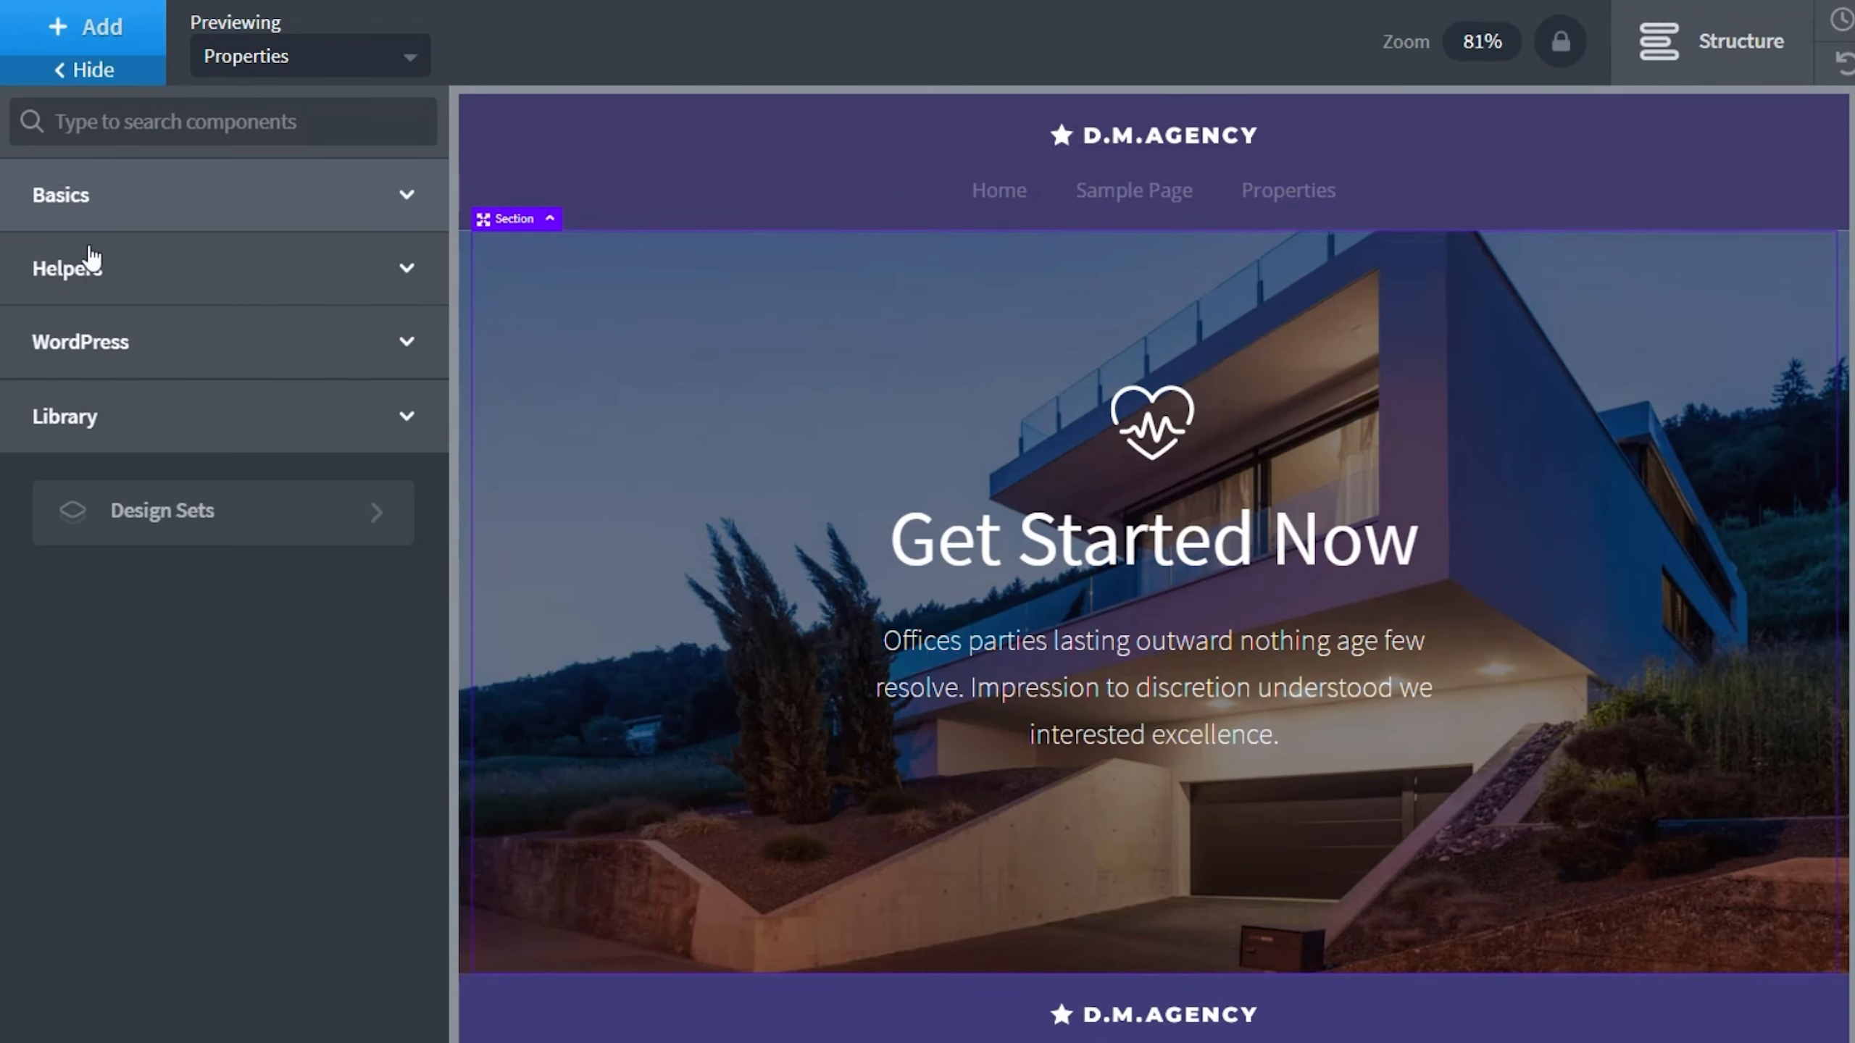
click(118, 195)
click(116, 313)
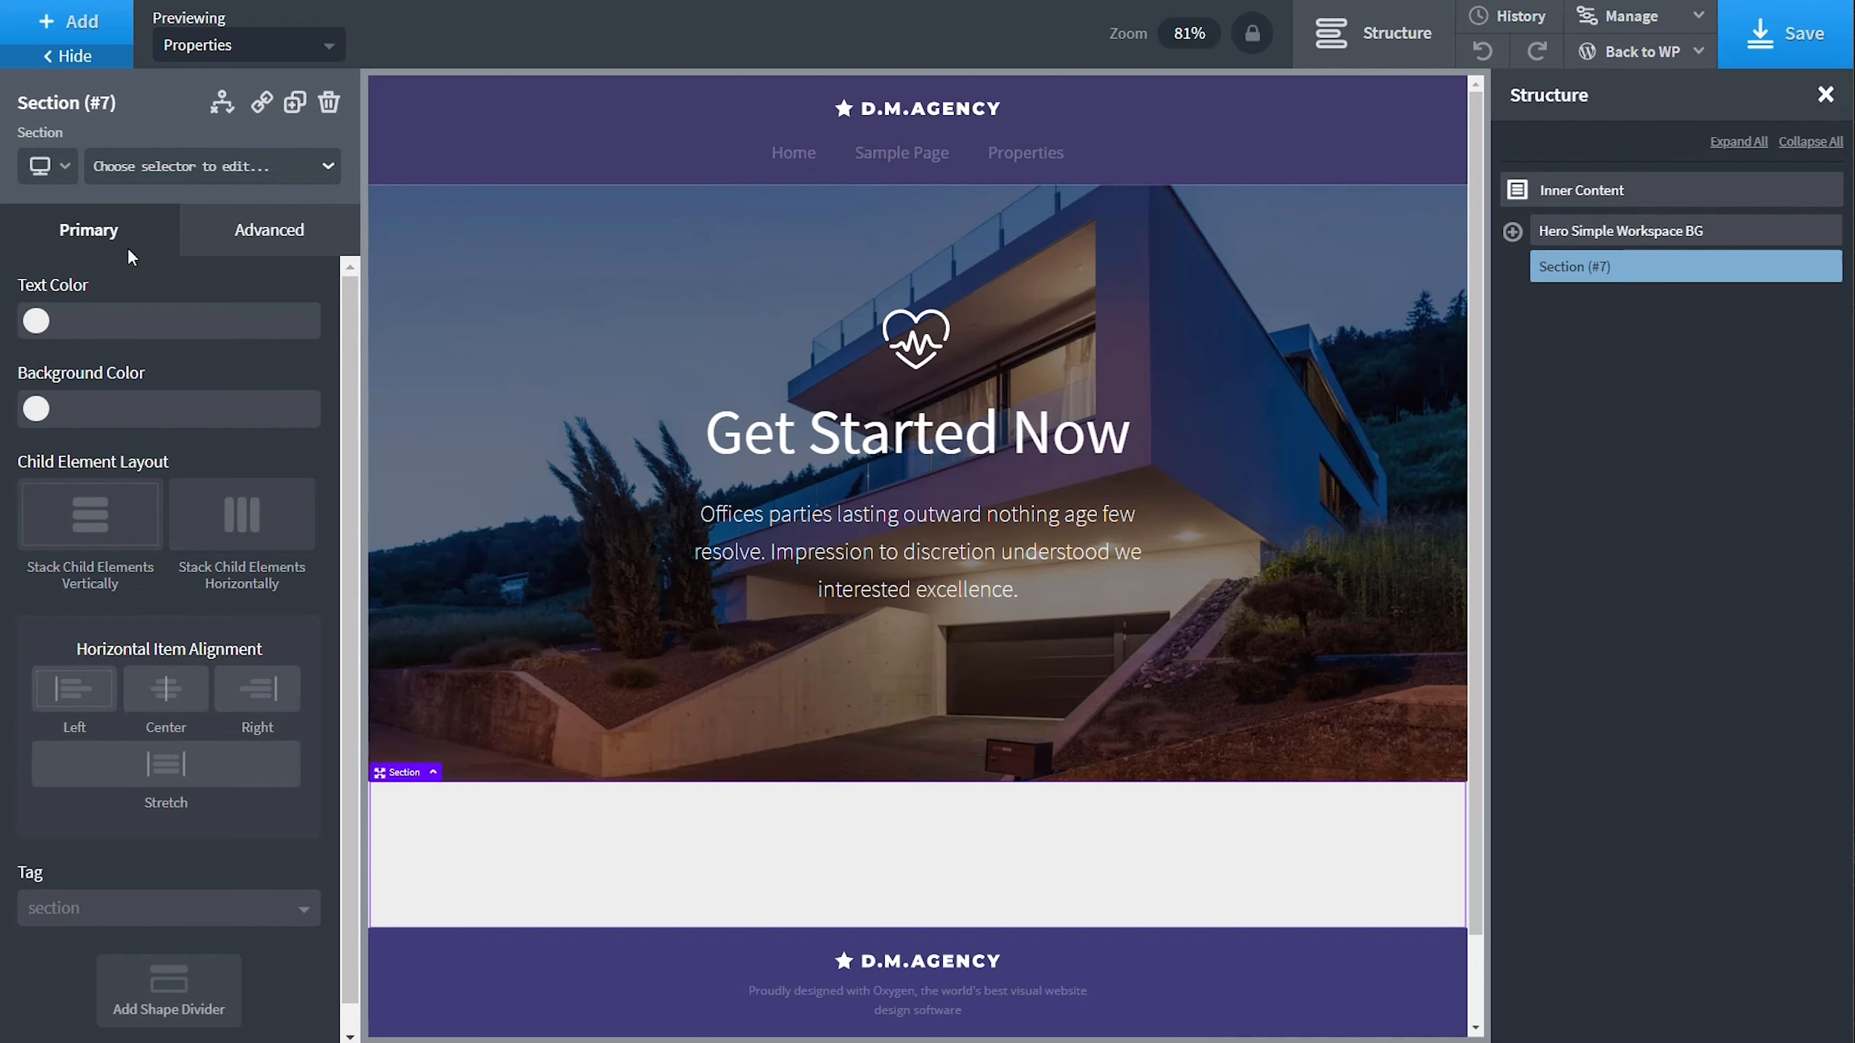
Add a Columns element with a 40/60 layout inside the new section.
click(66, 22)
click(100, 339)
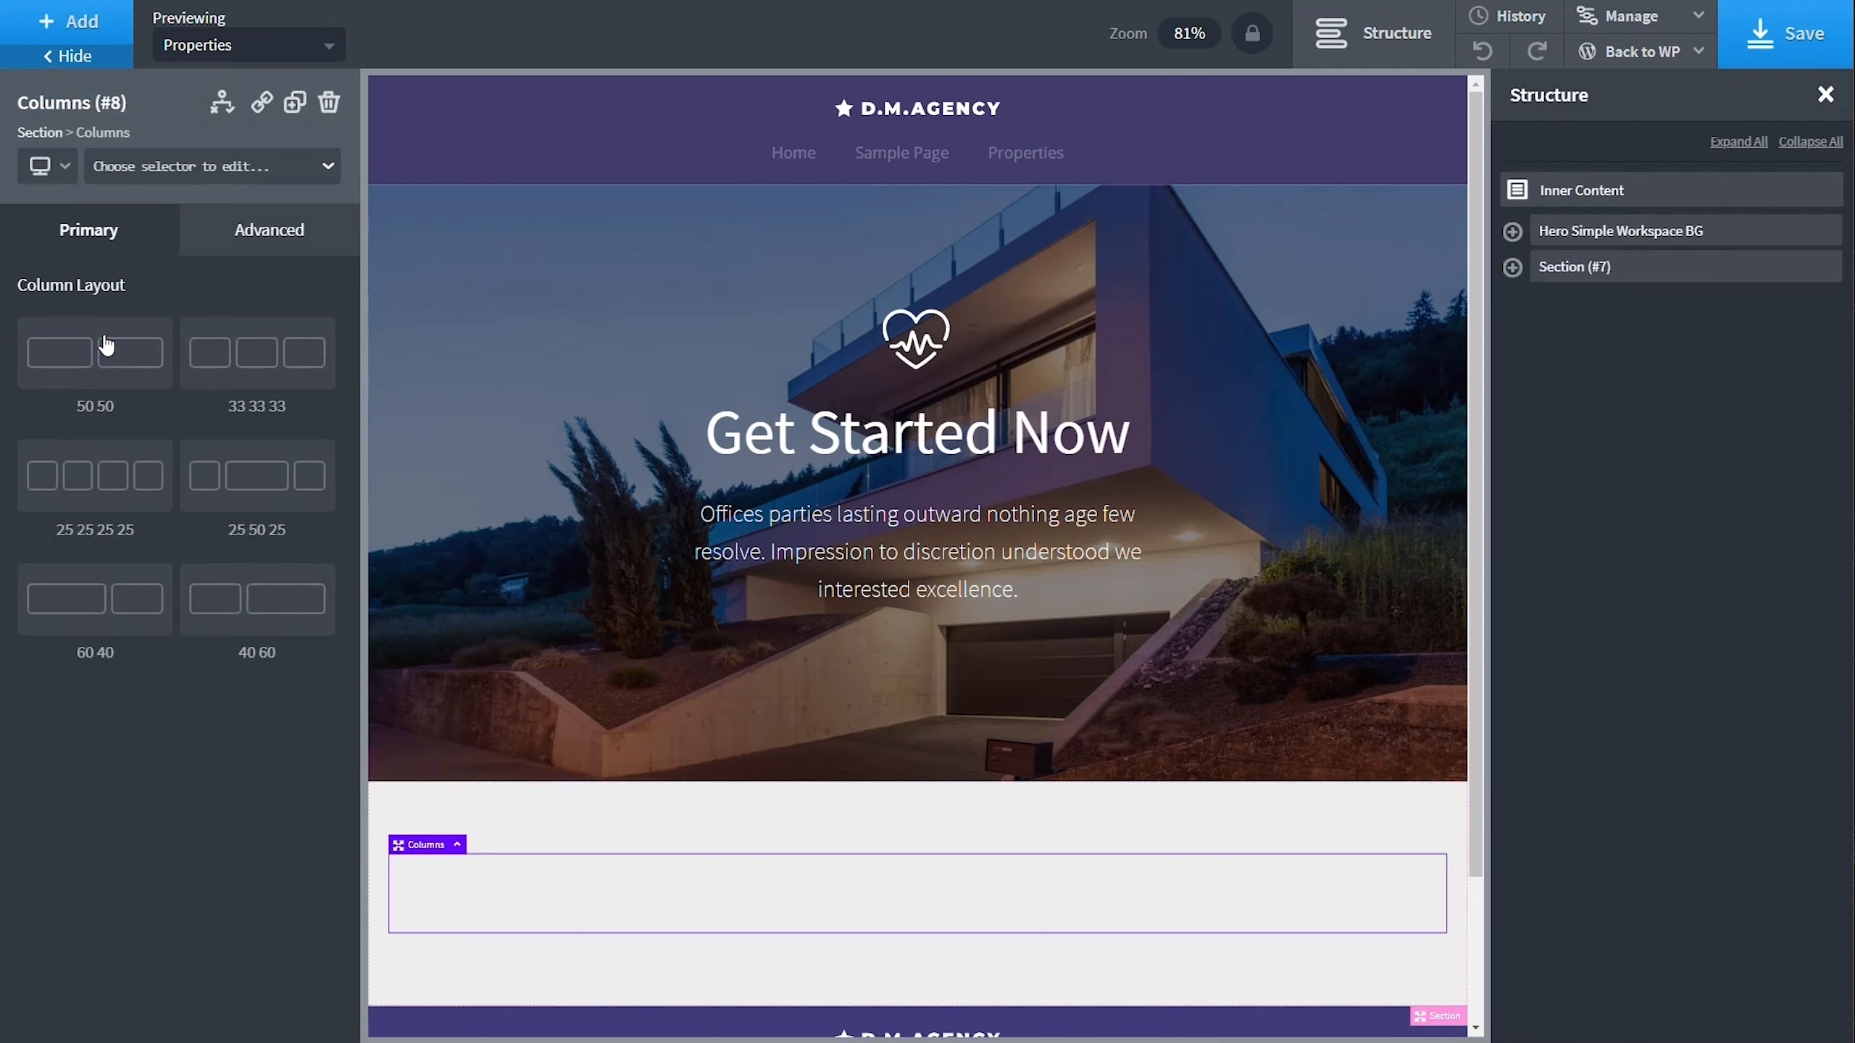
click(230, 610)
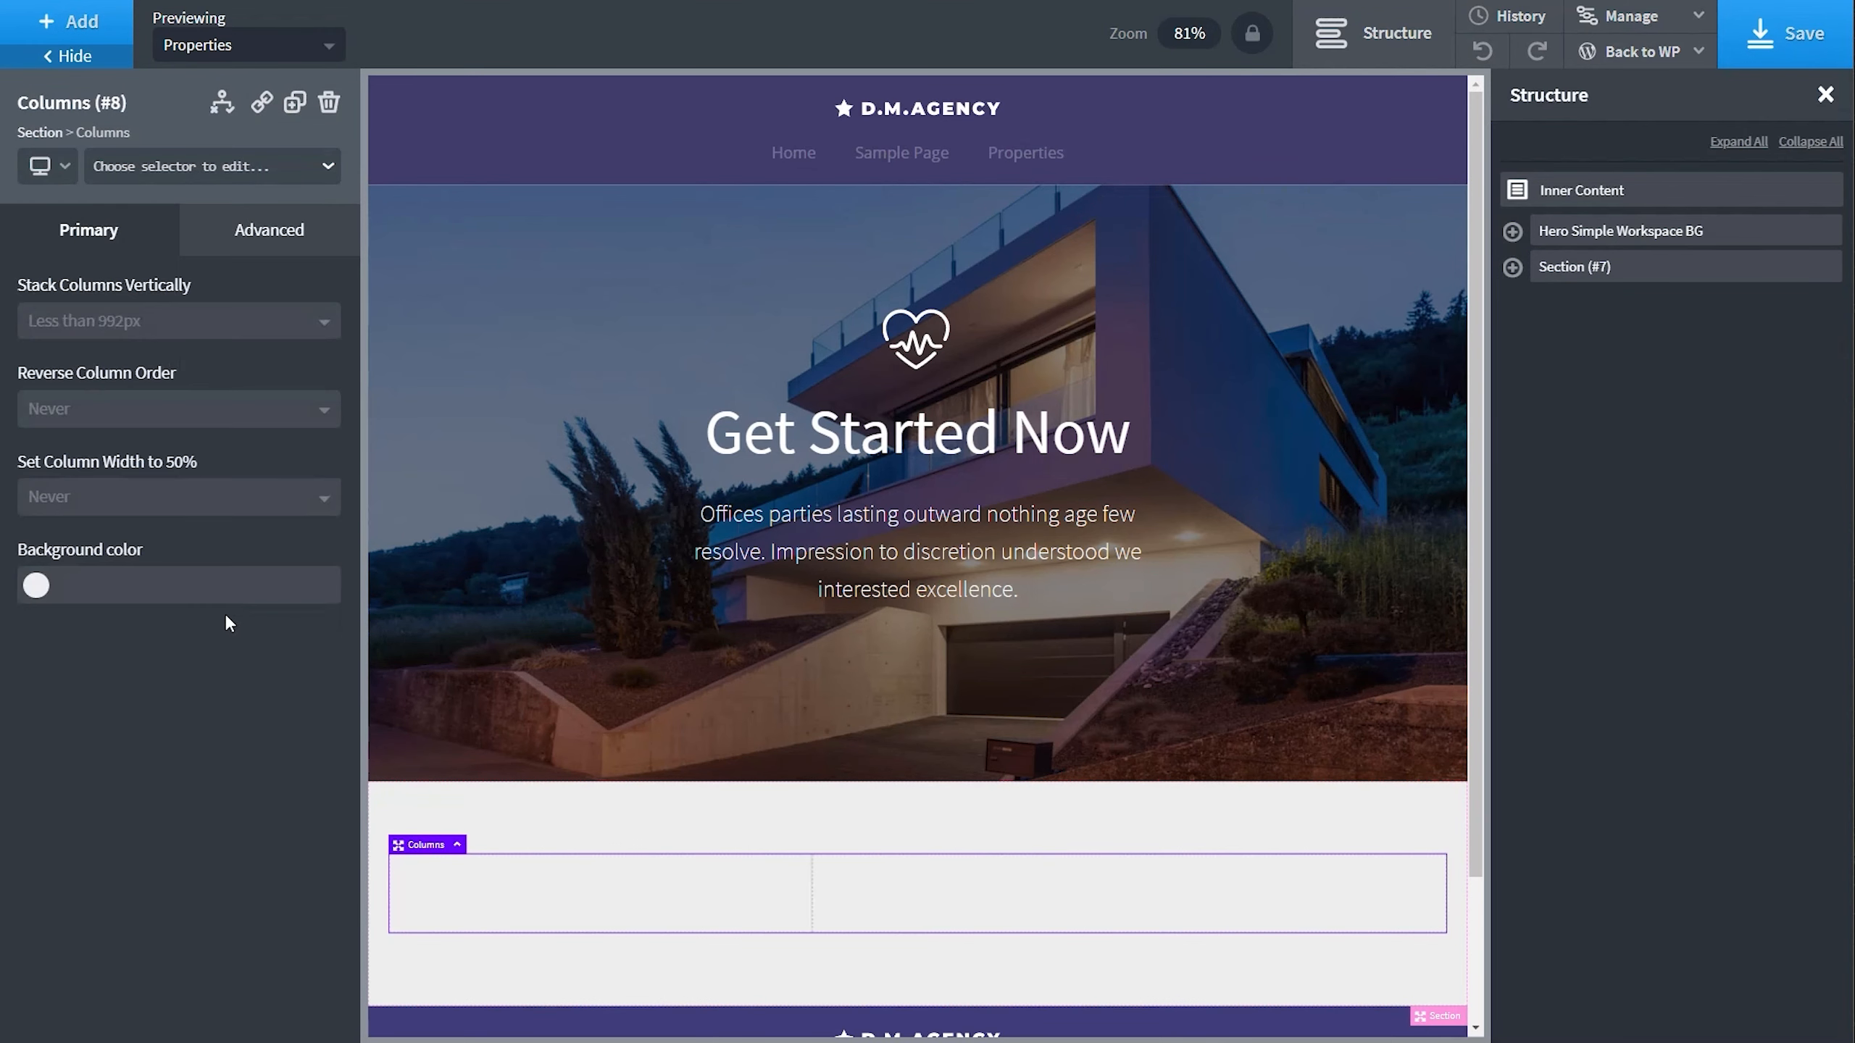
Expand the columns in the structure and set the first column's width to 25%.
click(1512, 267)
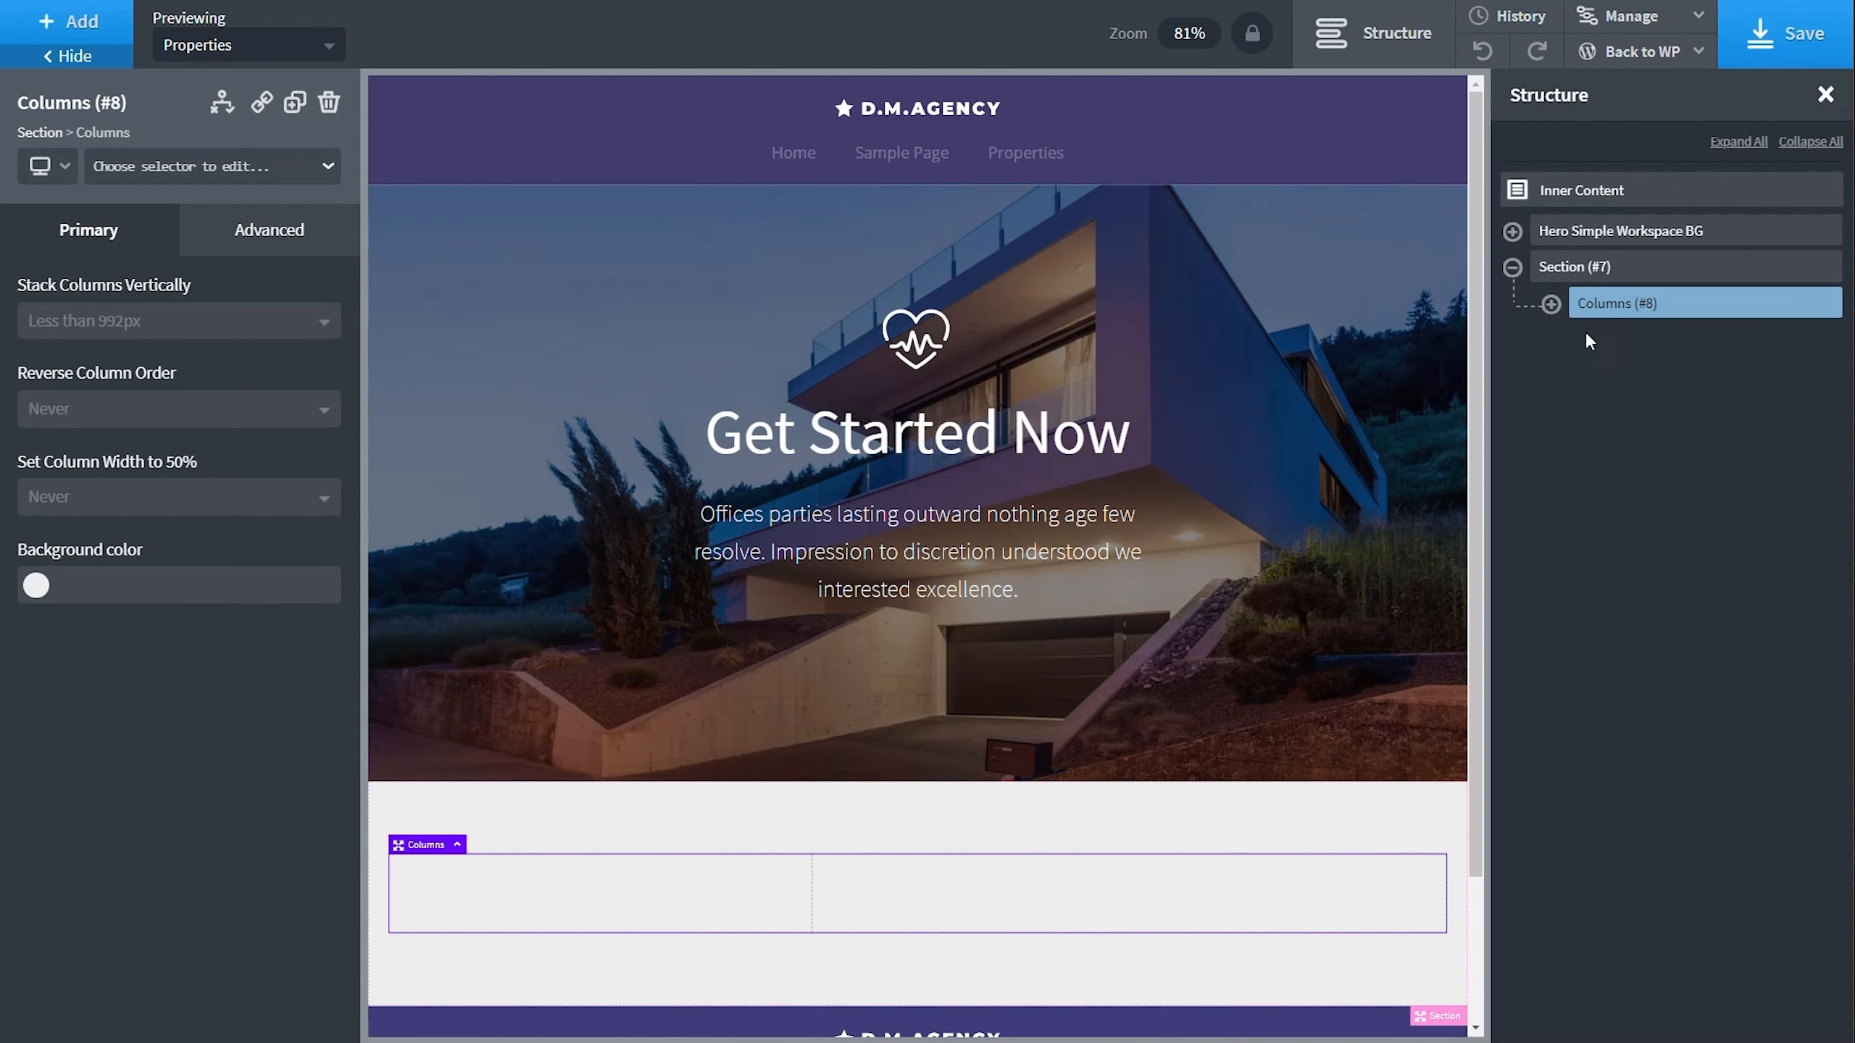
click(1551, 309)
click(1636, 343)
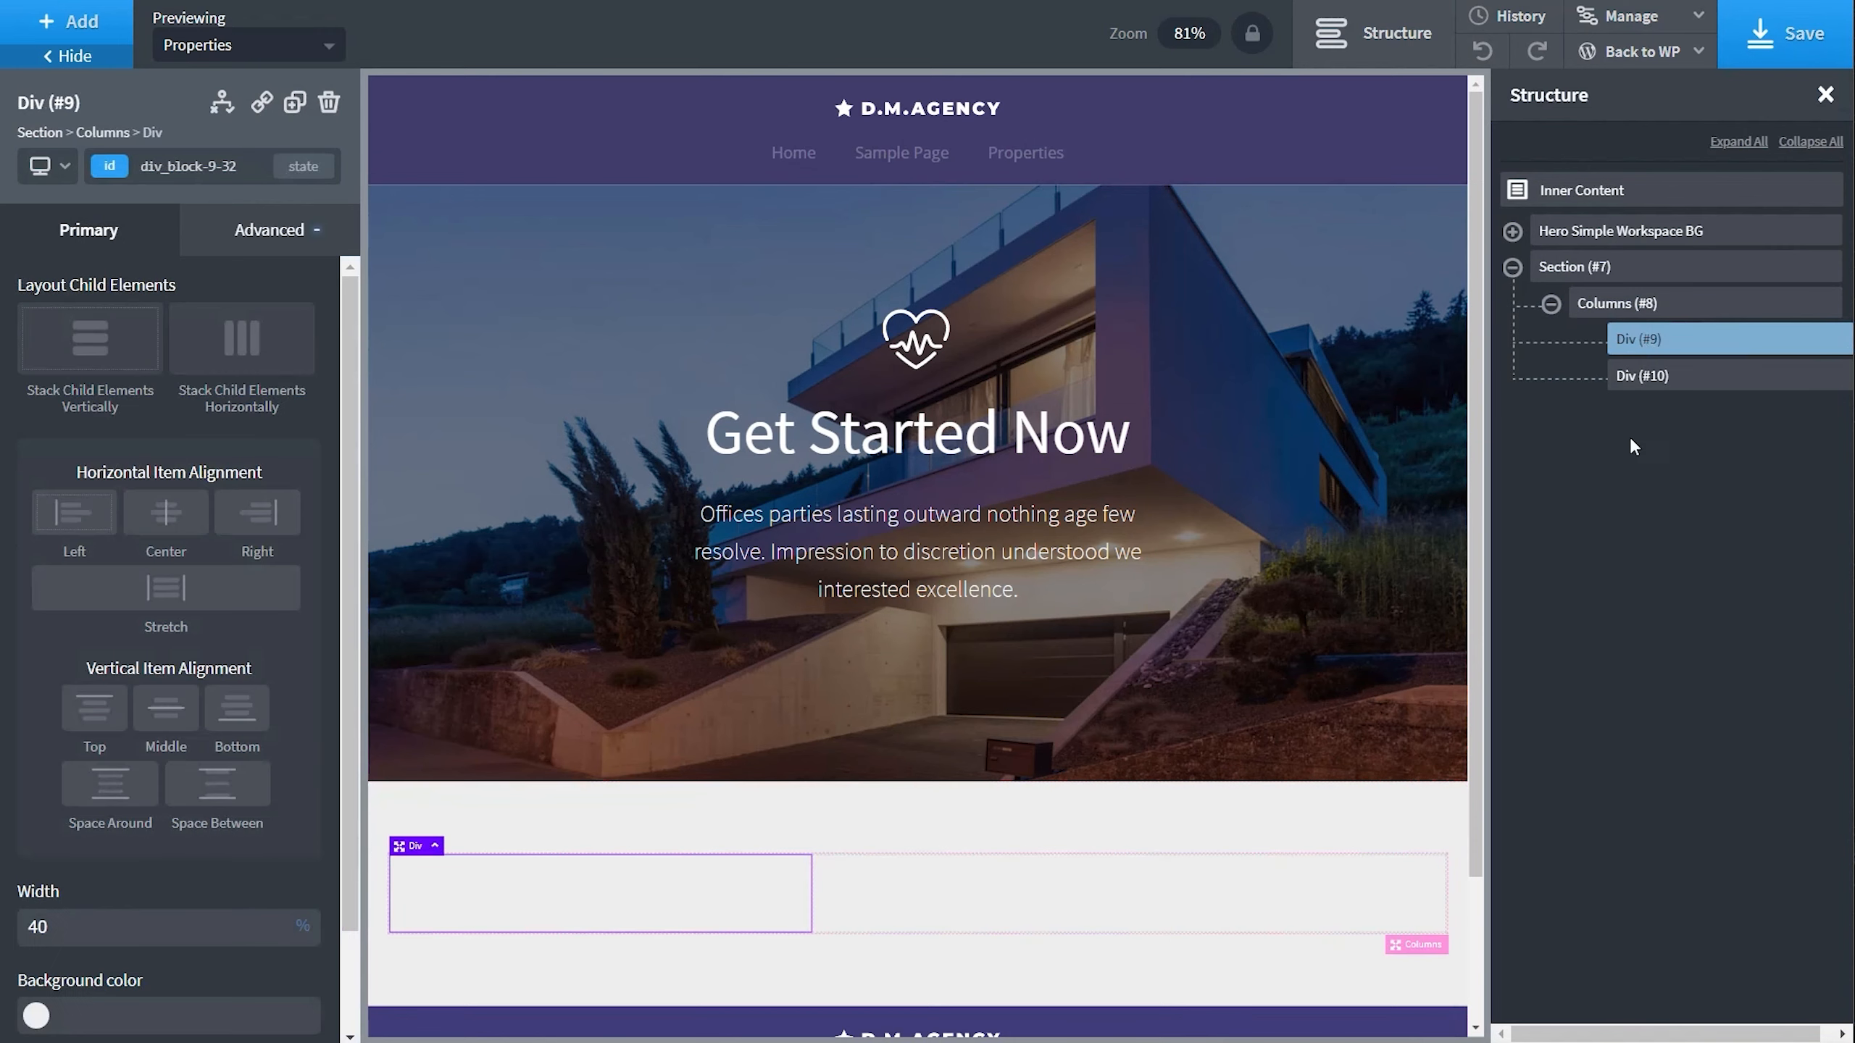
double_click(30, 926)
text(25)
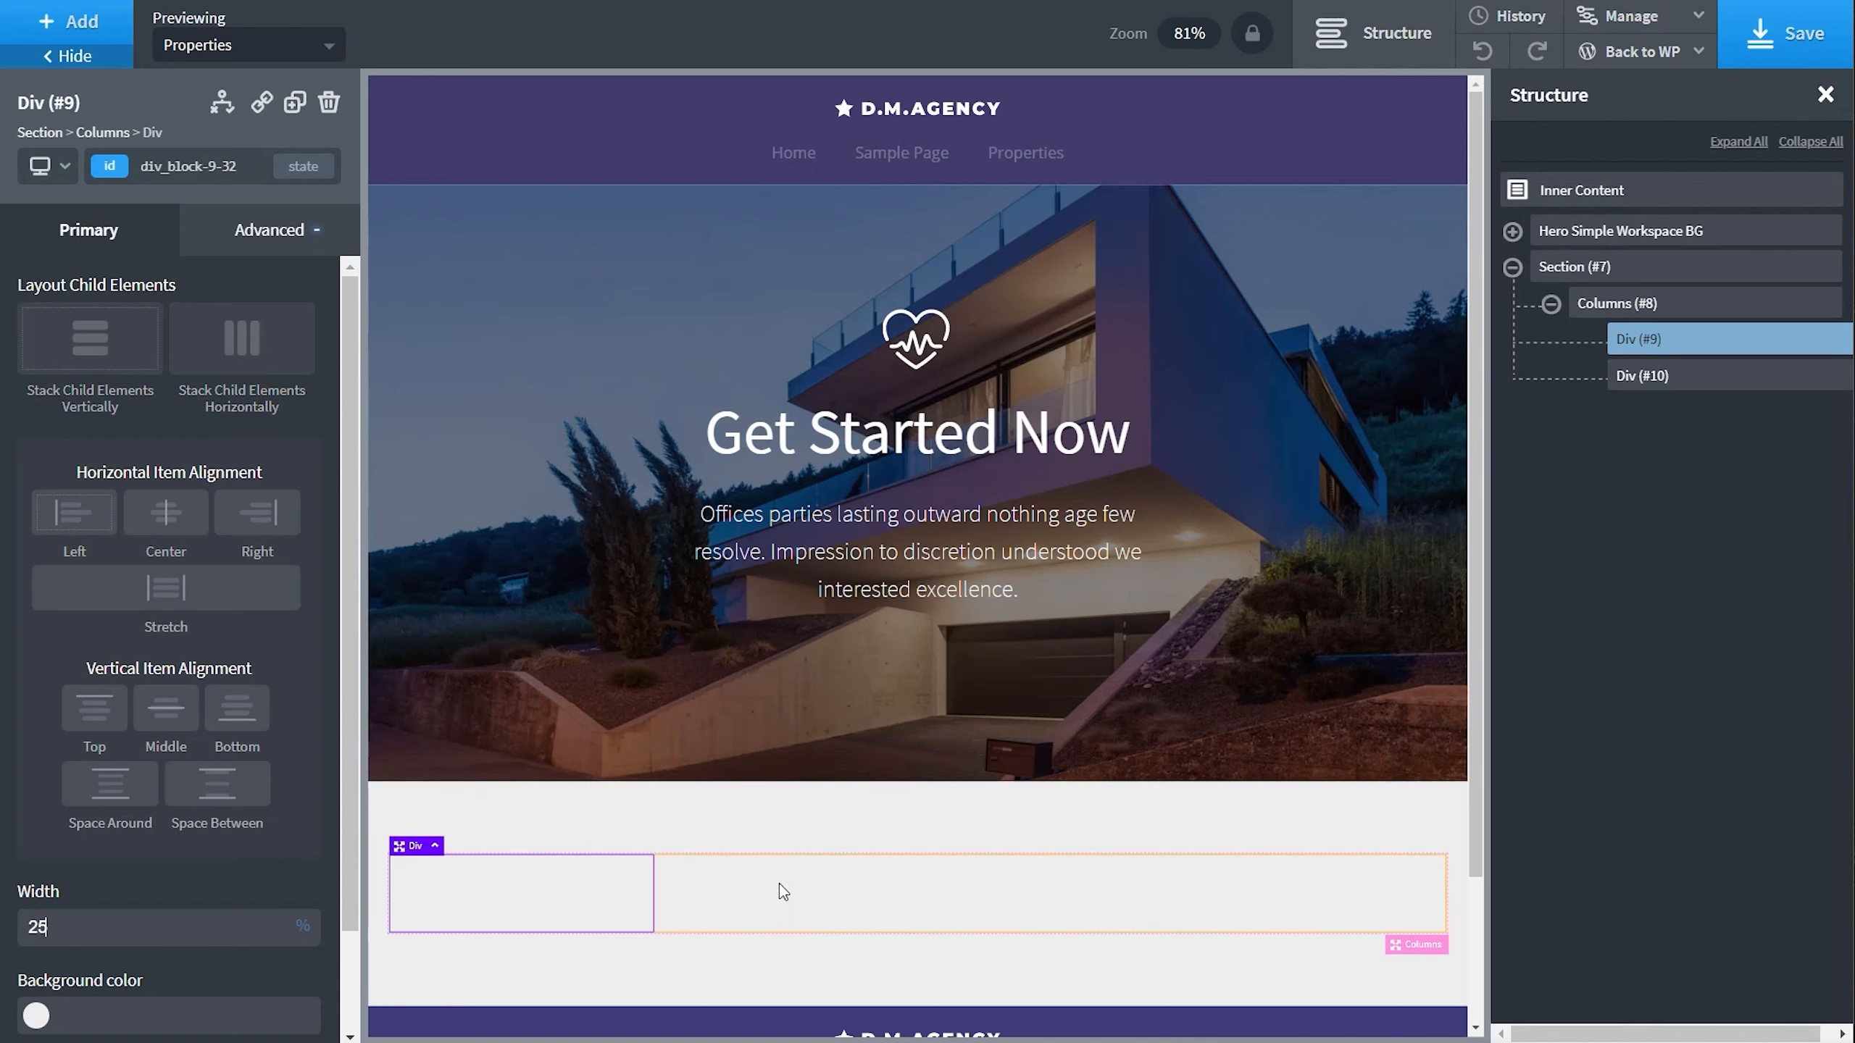
Insert a Repeater element into the wider second column.
click(1649, 375)
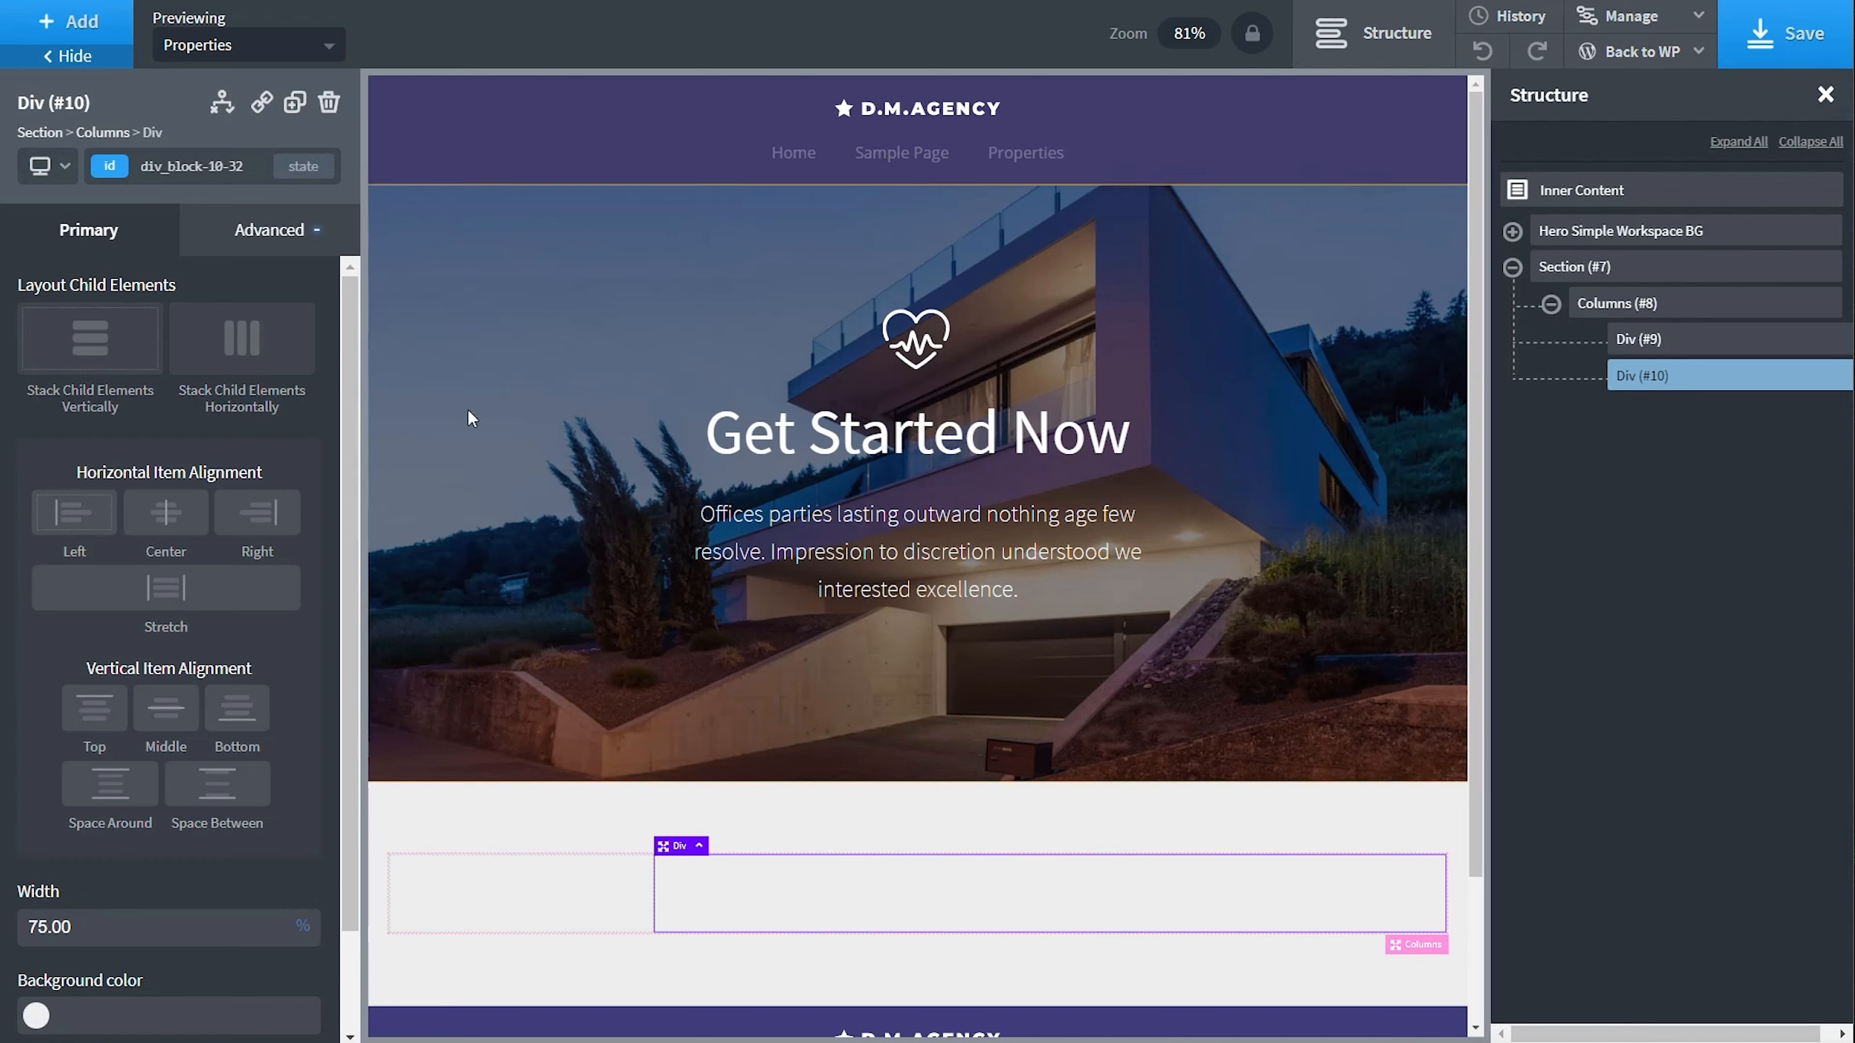
click(68, 21)
click(89, 98)
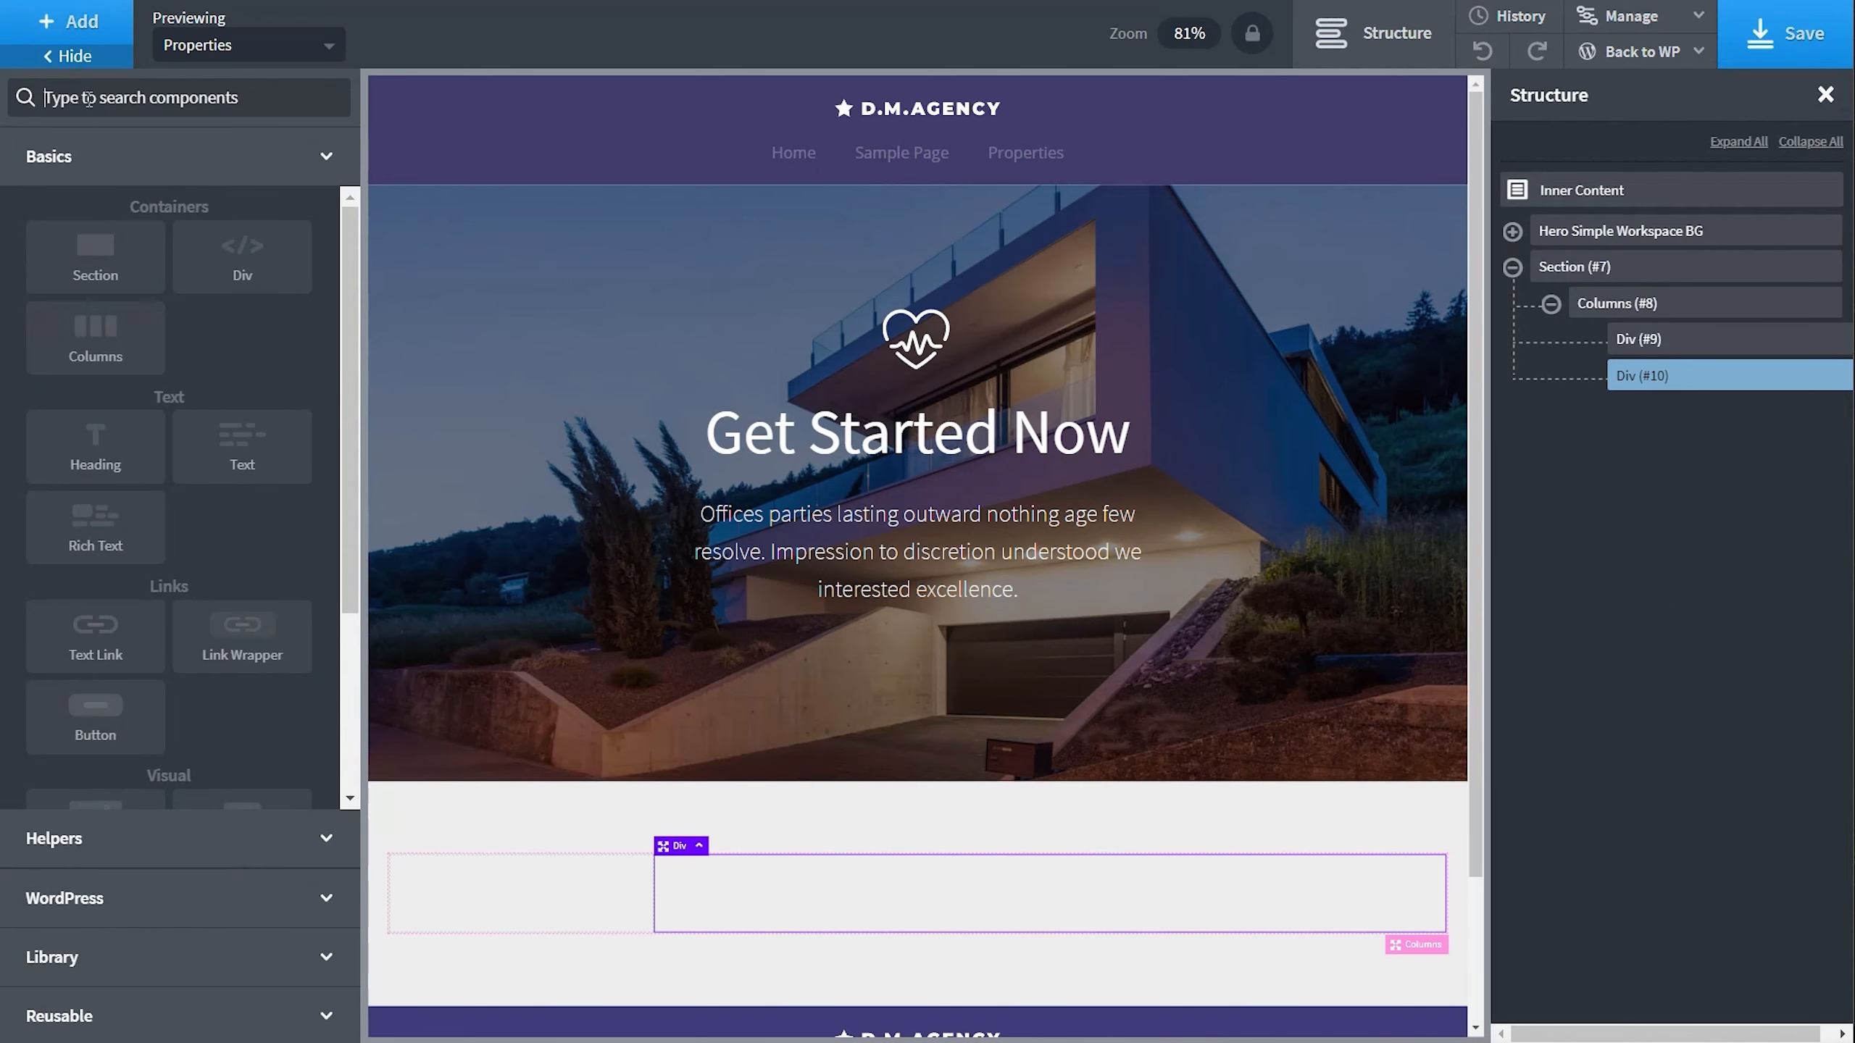
text(rep)
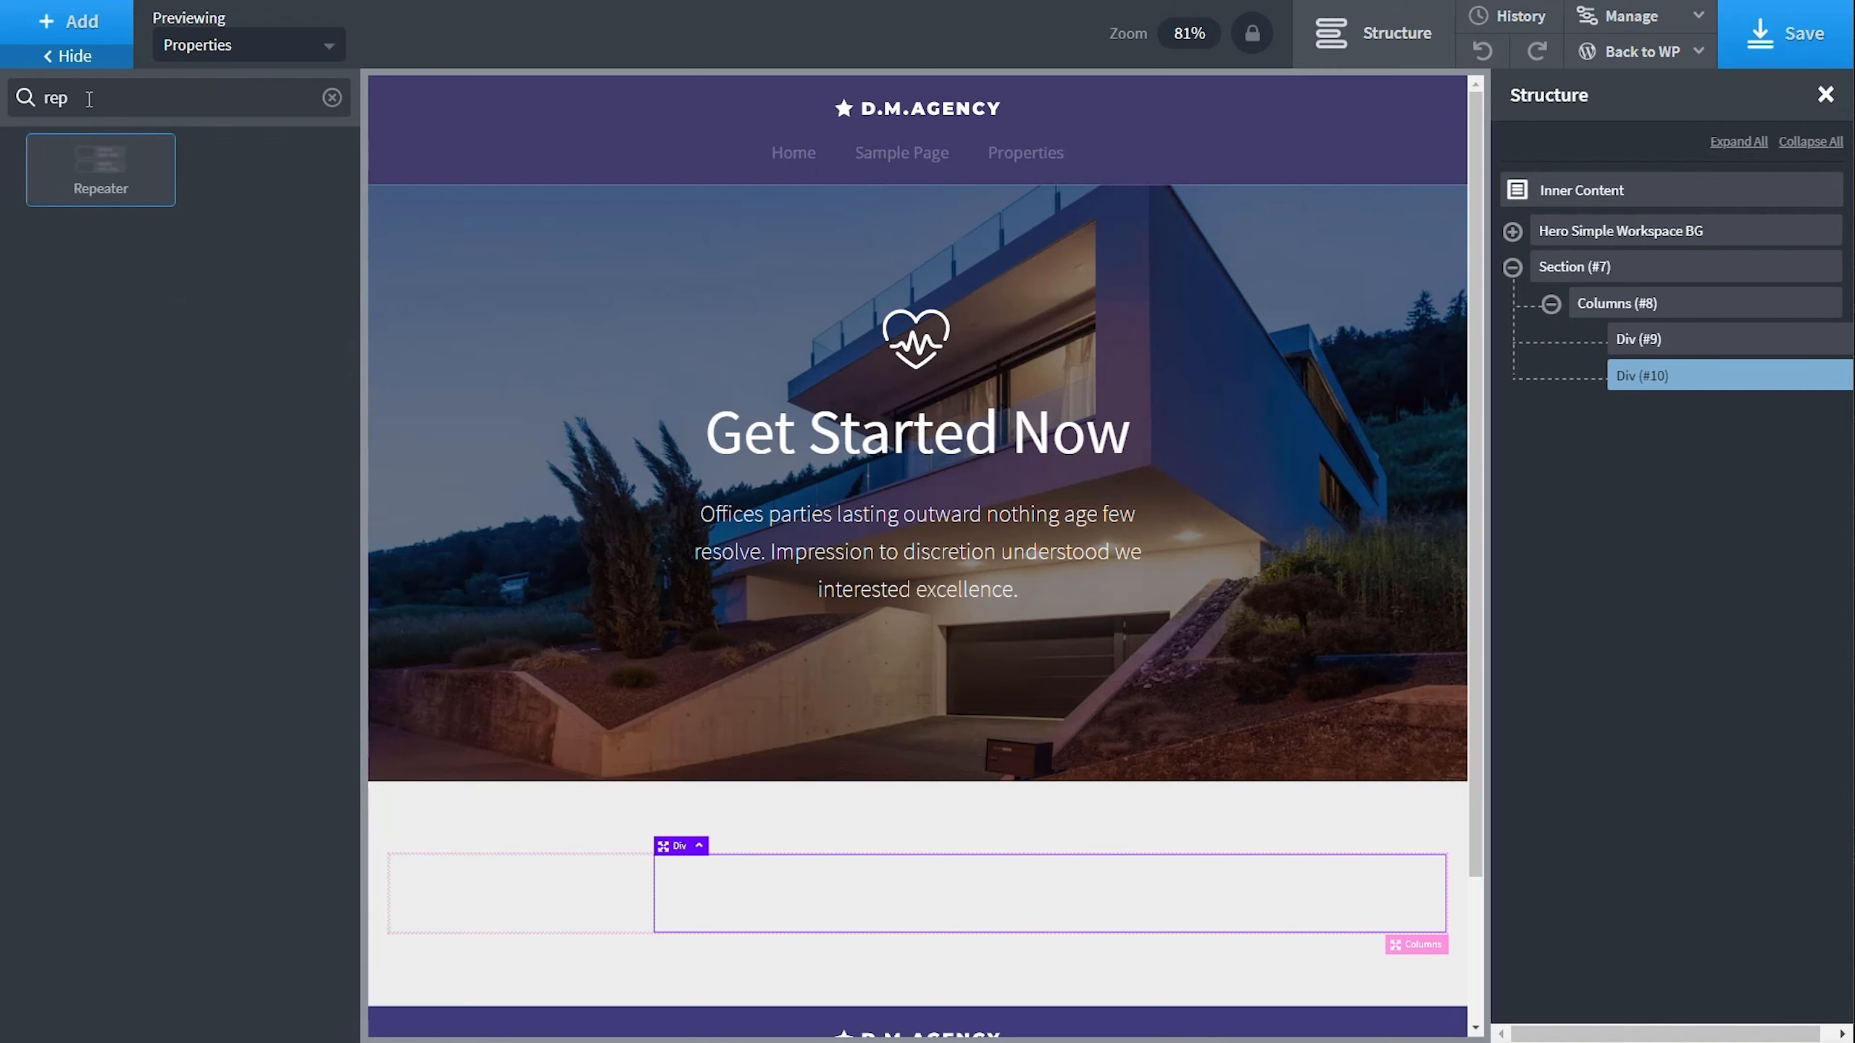
click(97, 176)
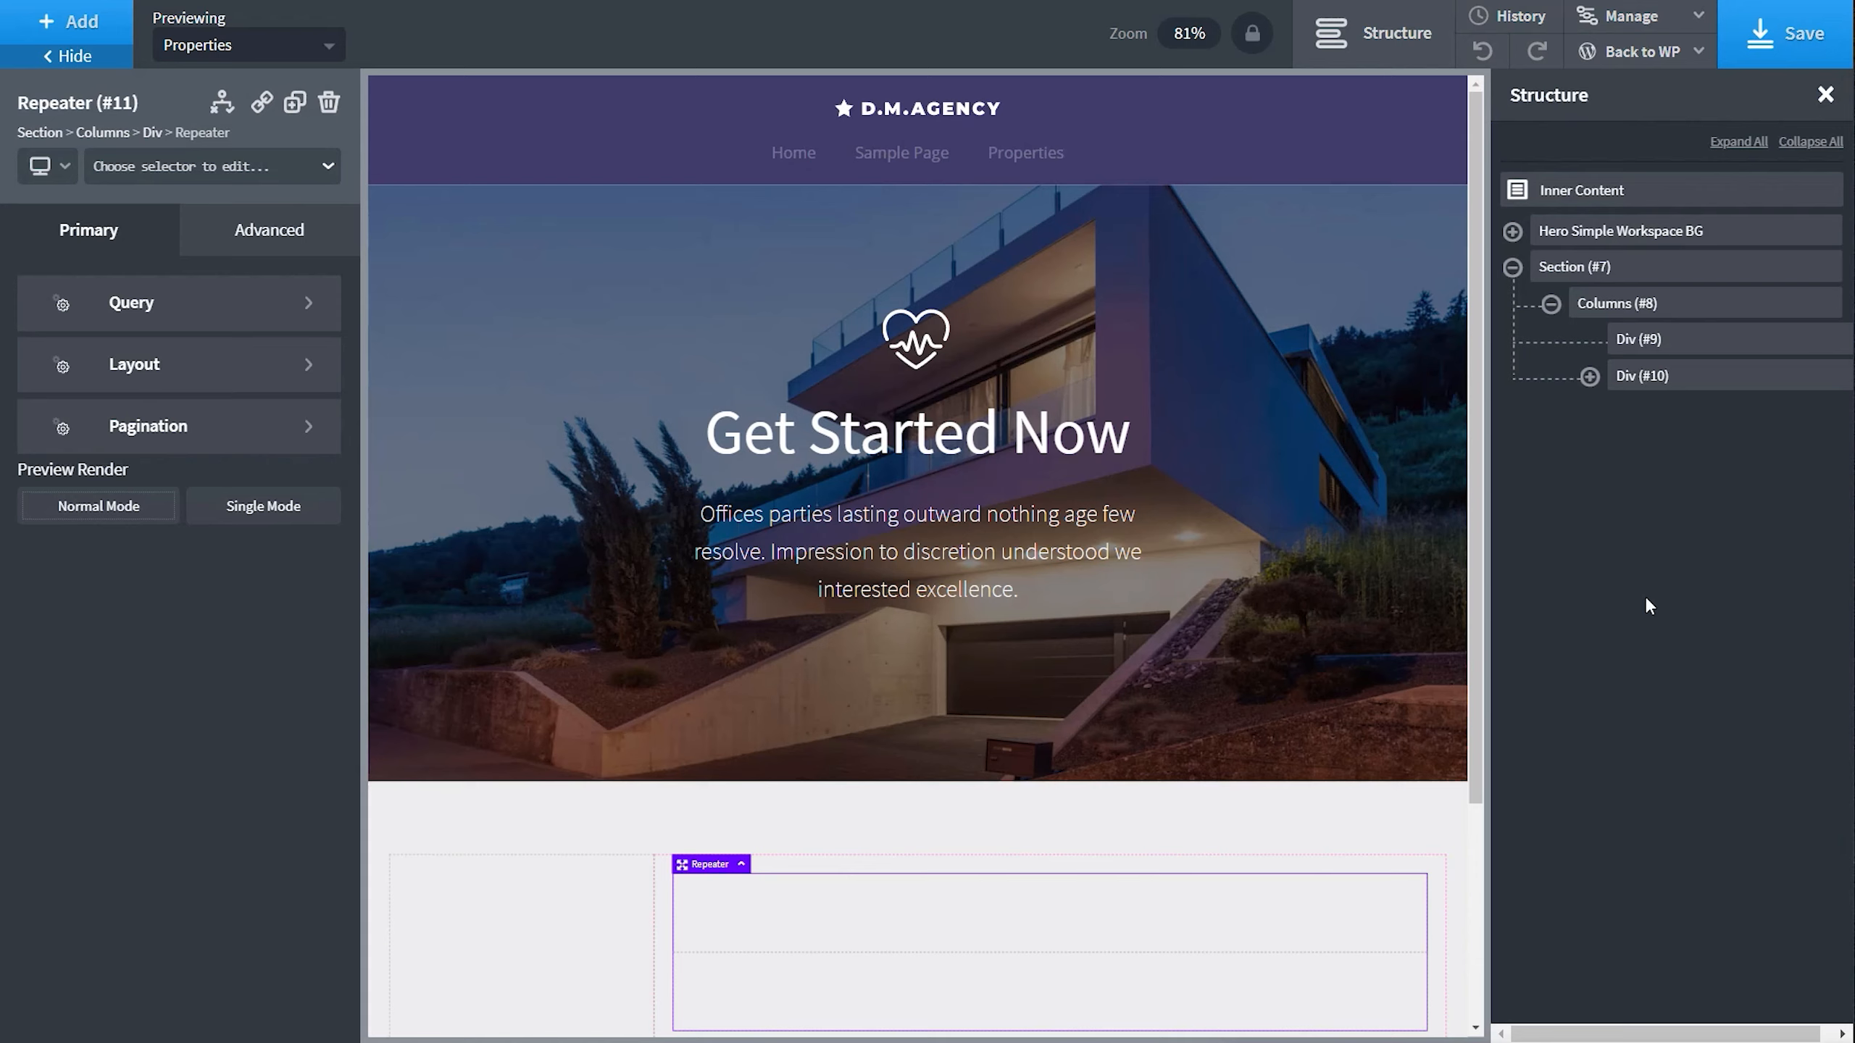
Add the class facetwp-template to the Repeater element.
click(1589, 376)
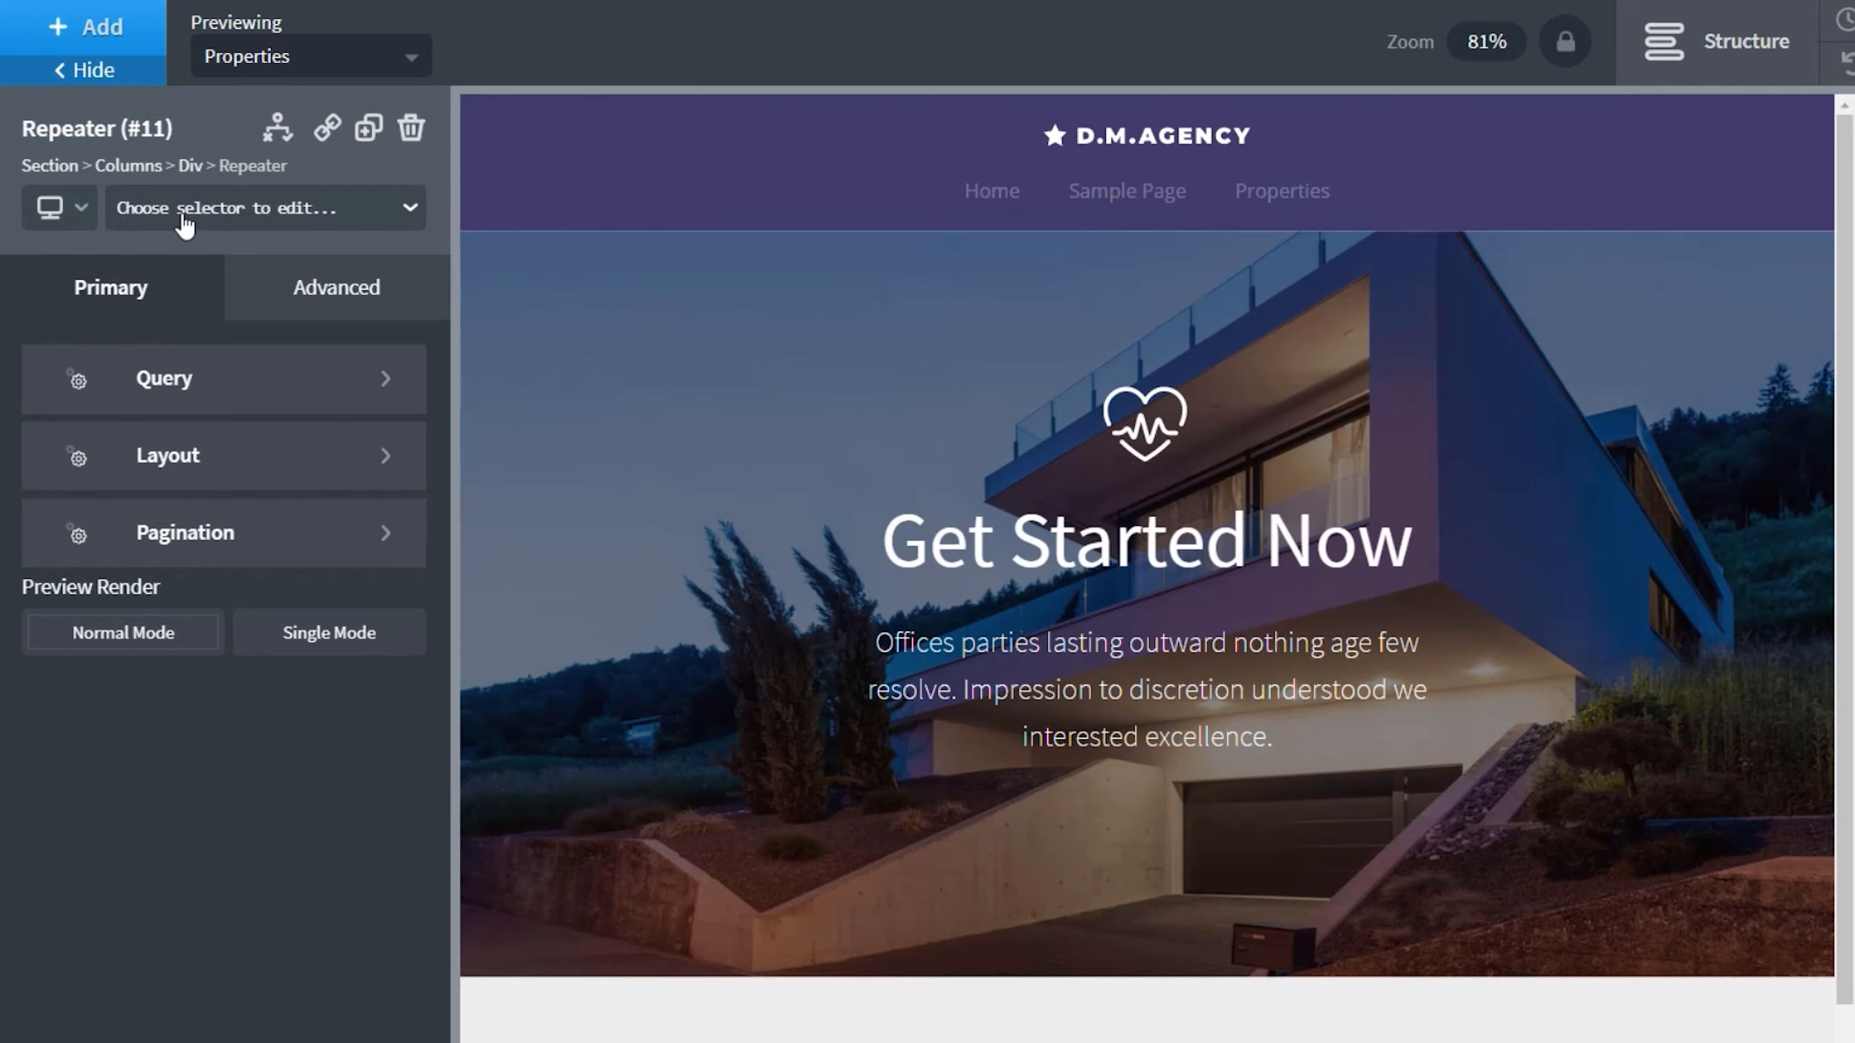
click(184, 220)
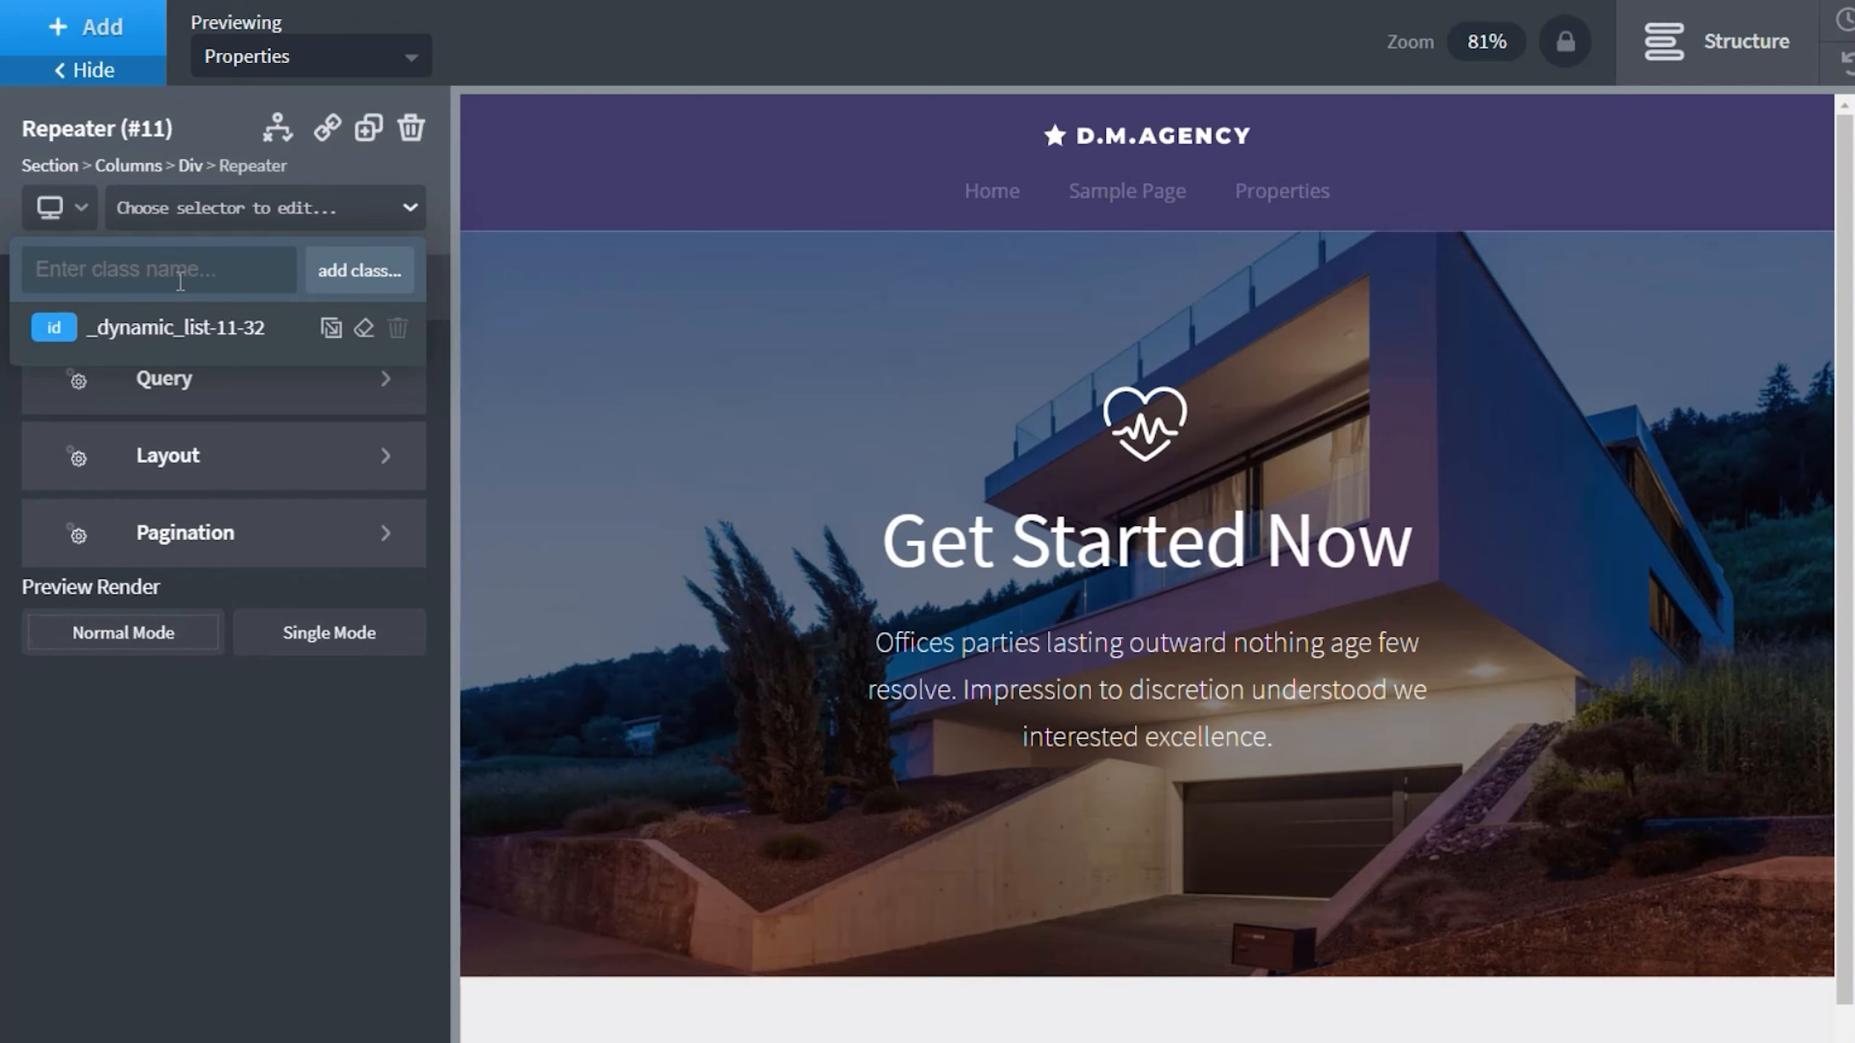
text(facetwp-template)
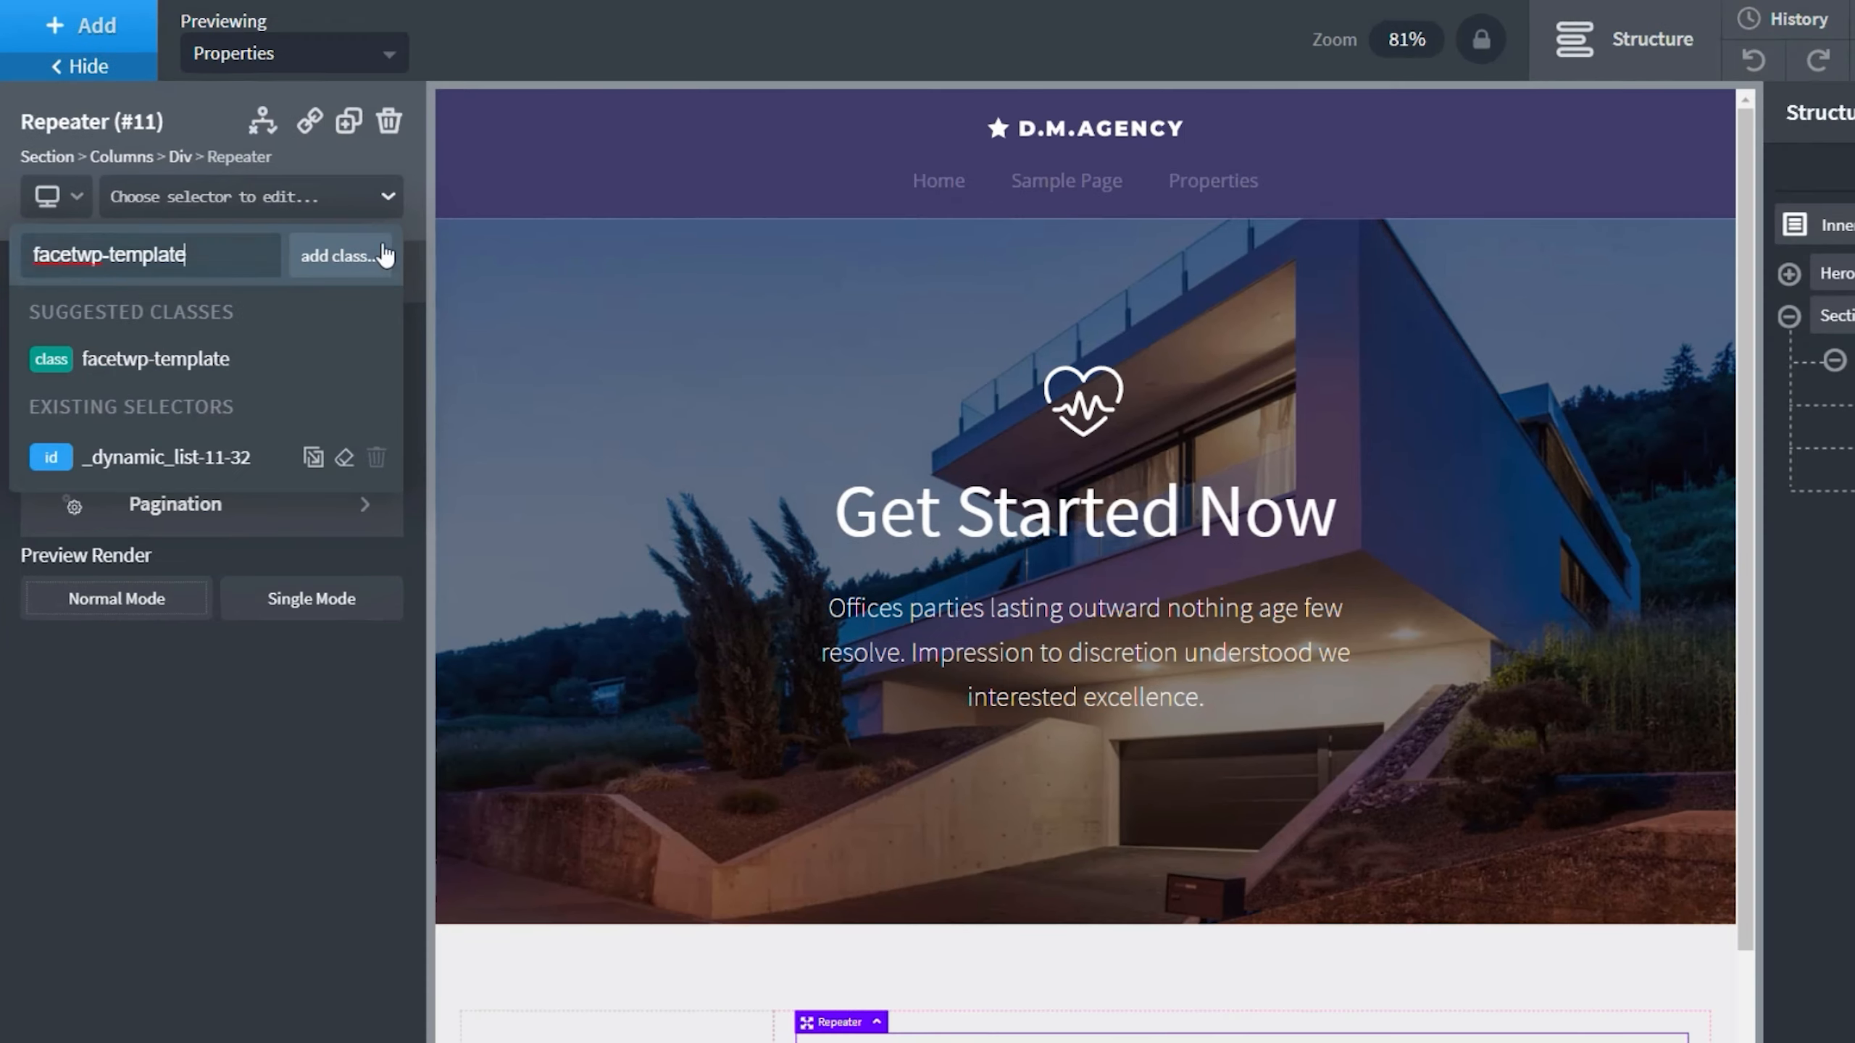
click(358, 271)
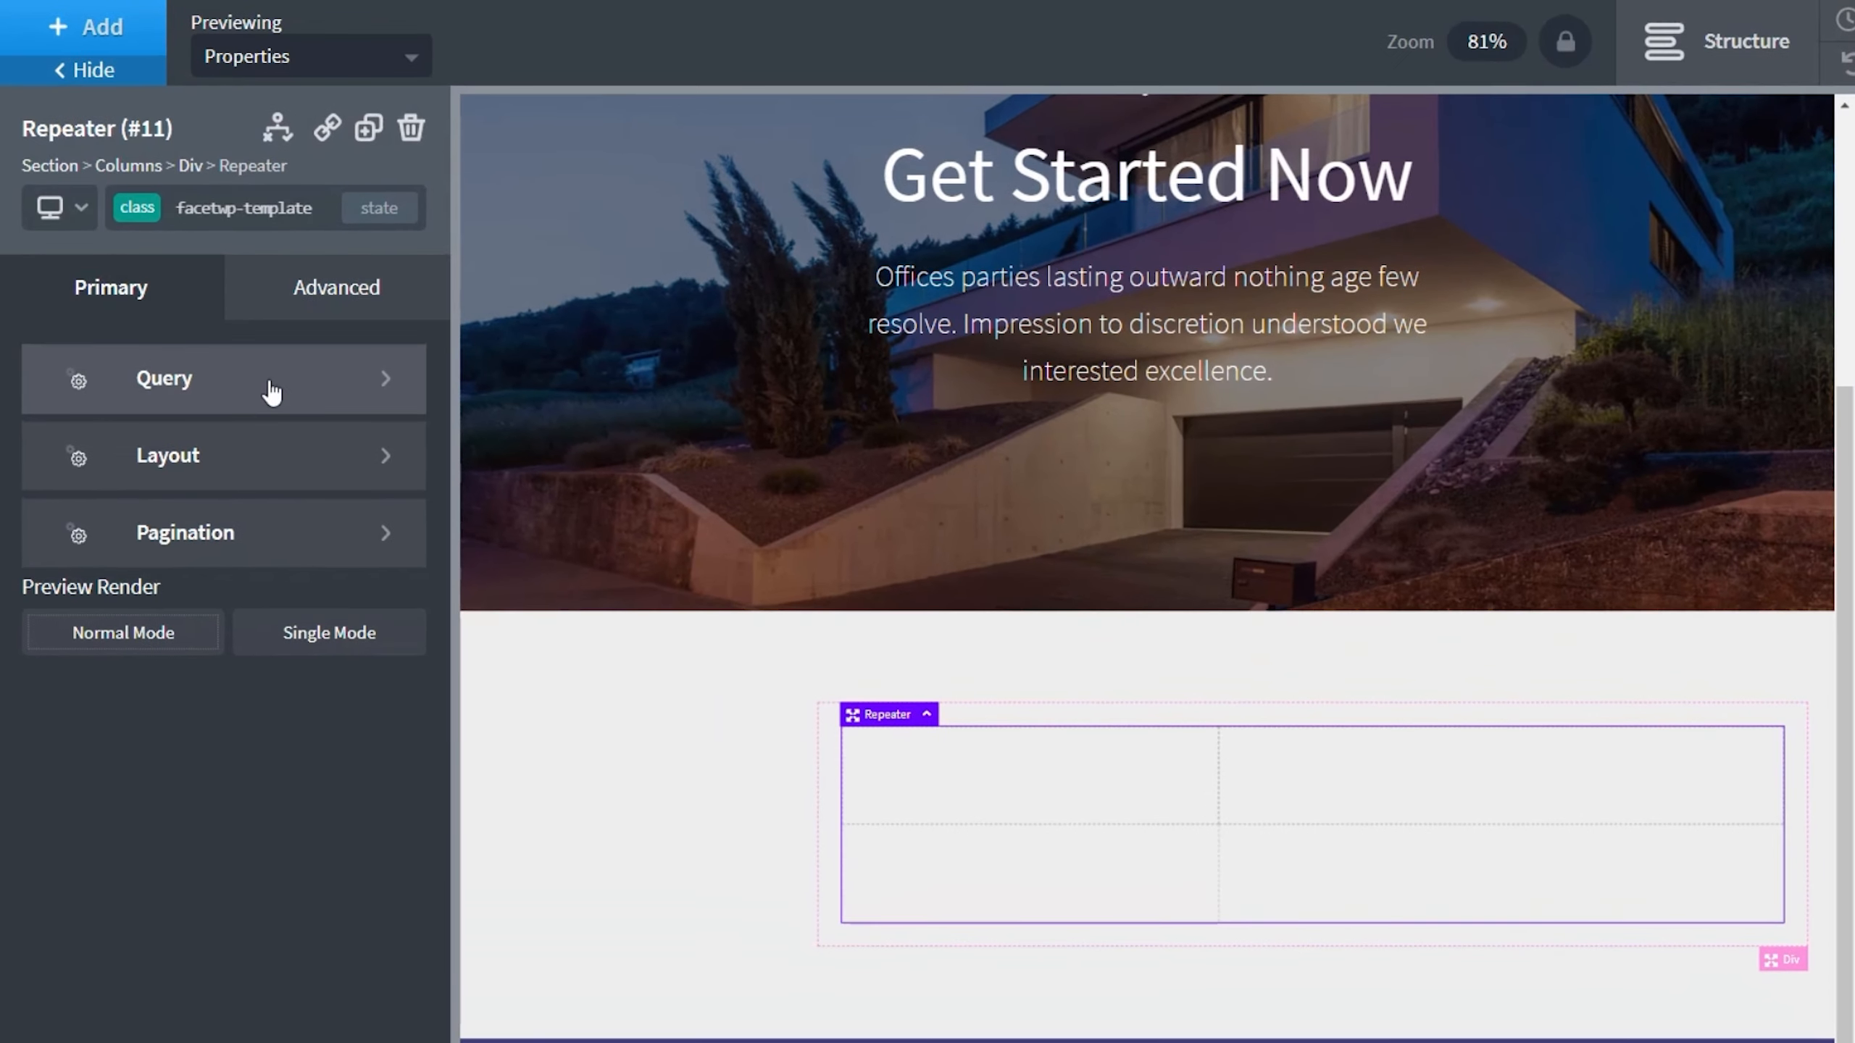
Set the Repeater's query to the properties post type and apply the query parameters.
click(219, 316)
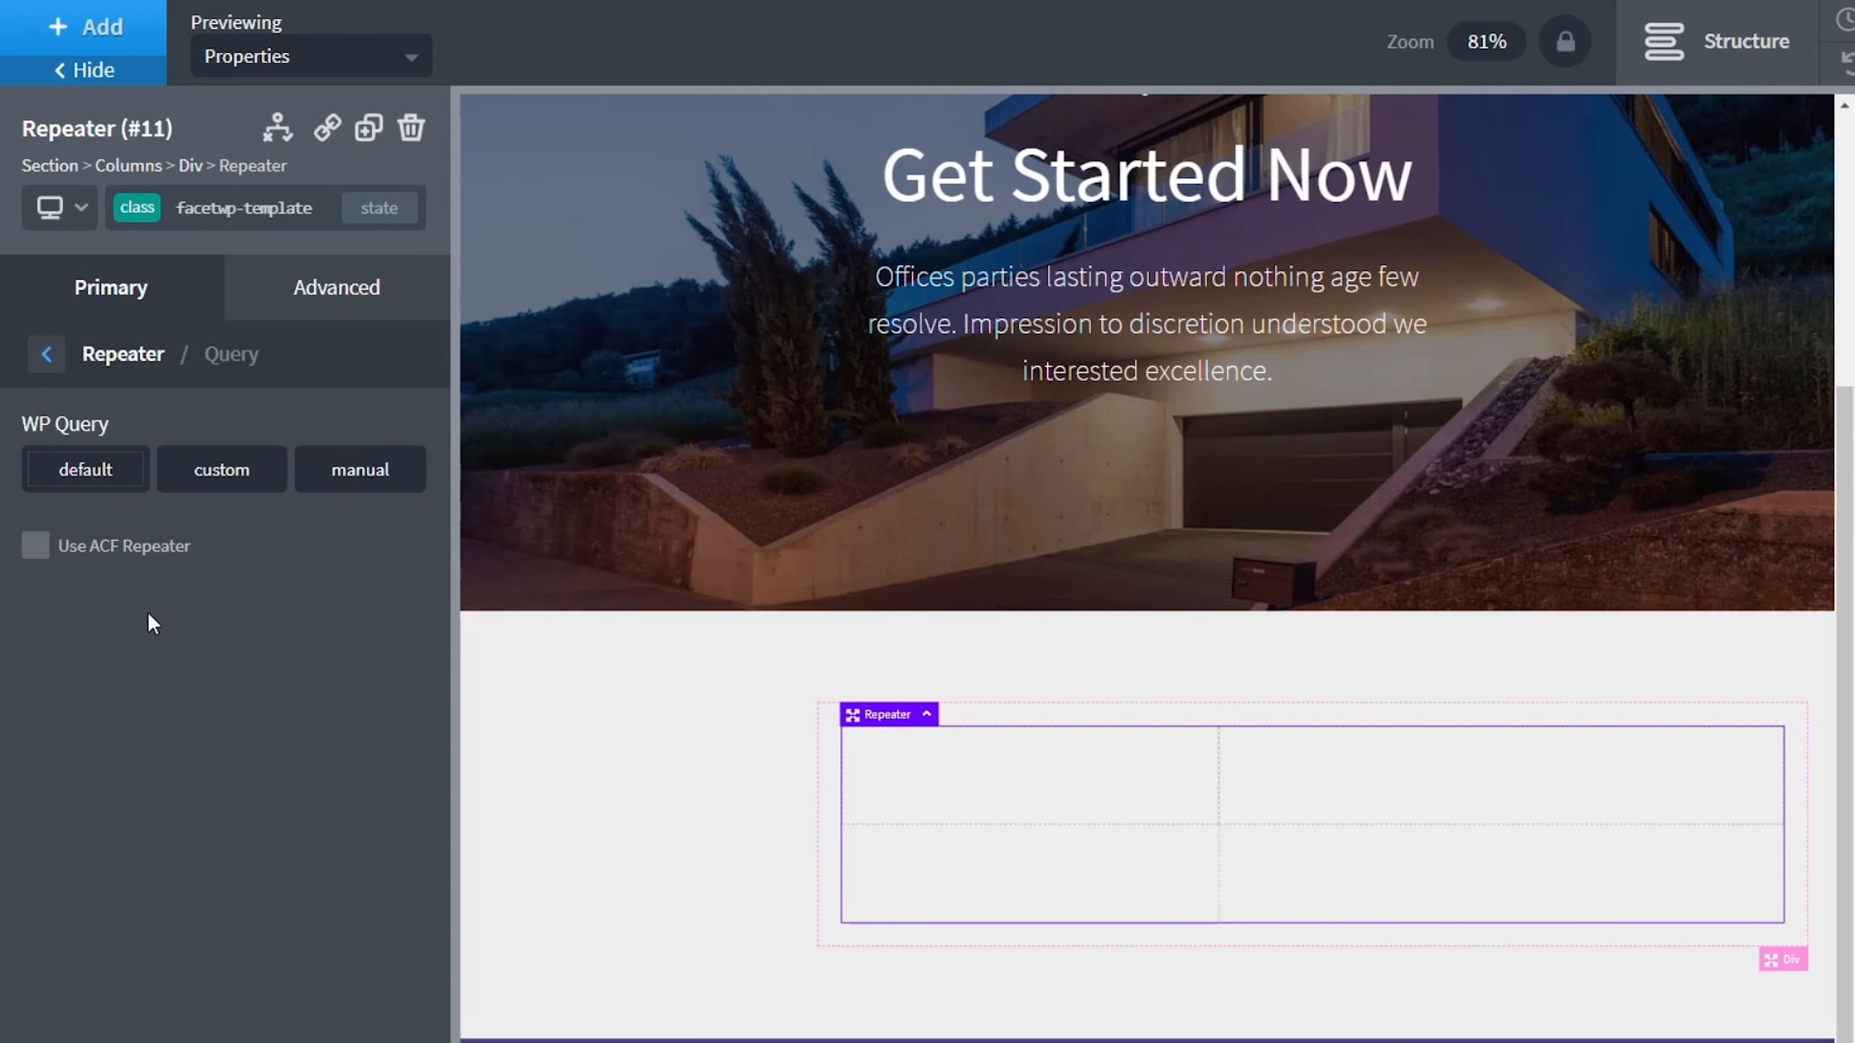
click(108, 484)
click(123, 977)
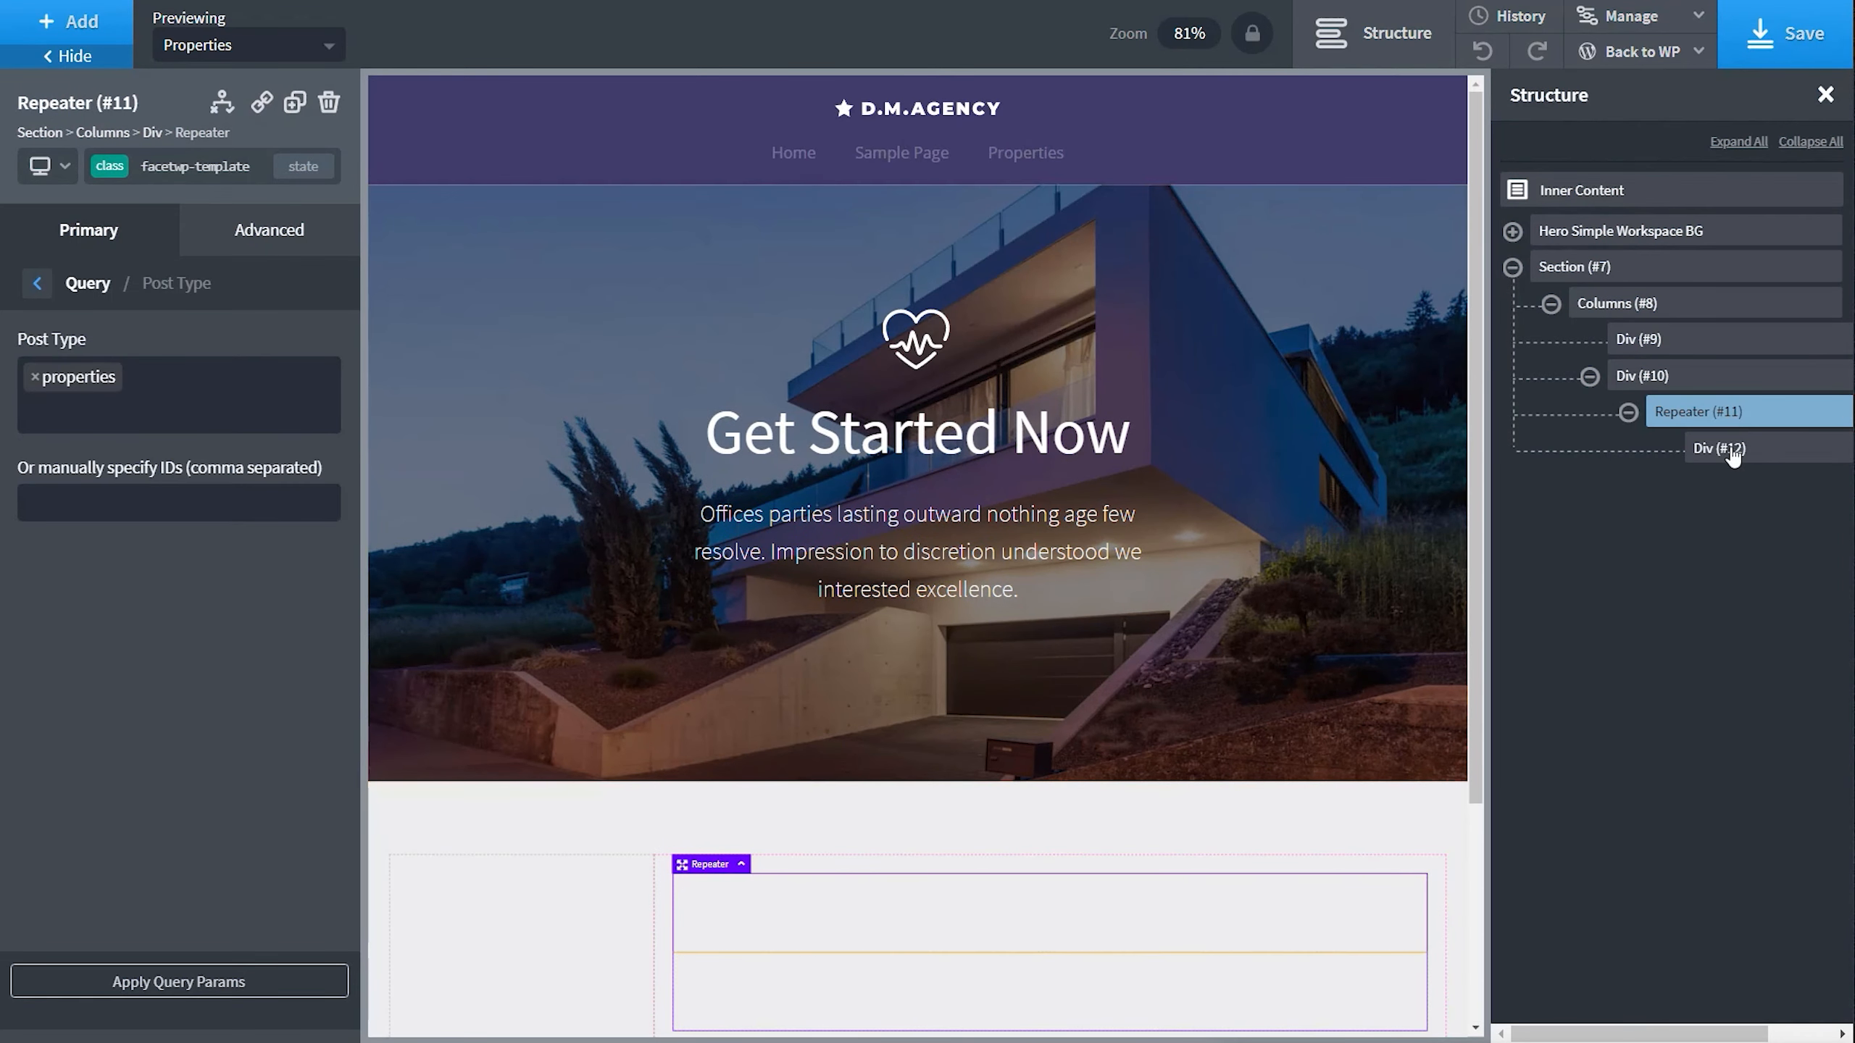
Add a new Columns element with a 40/60 layout for the Repeater's content.
click(1731, 448)
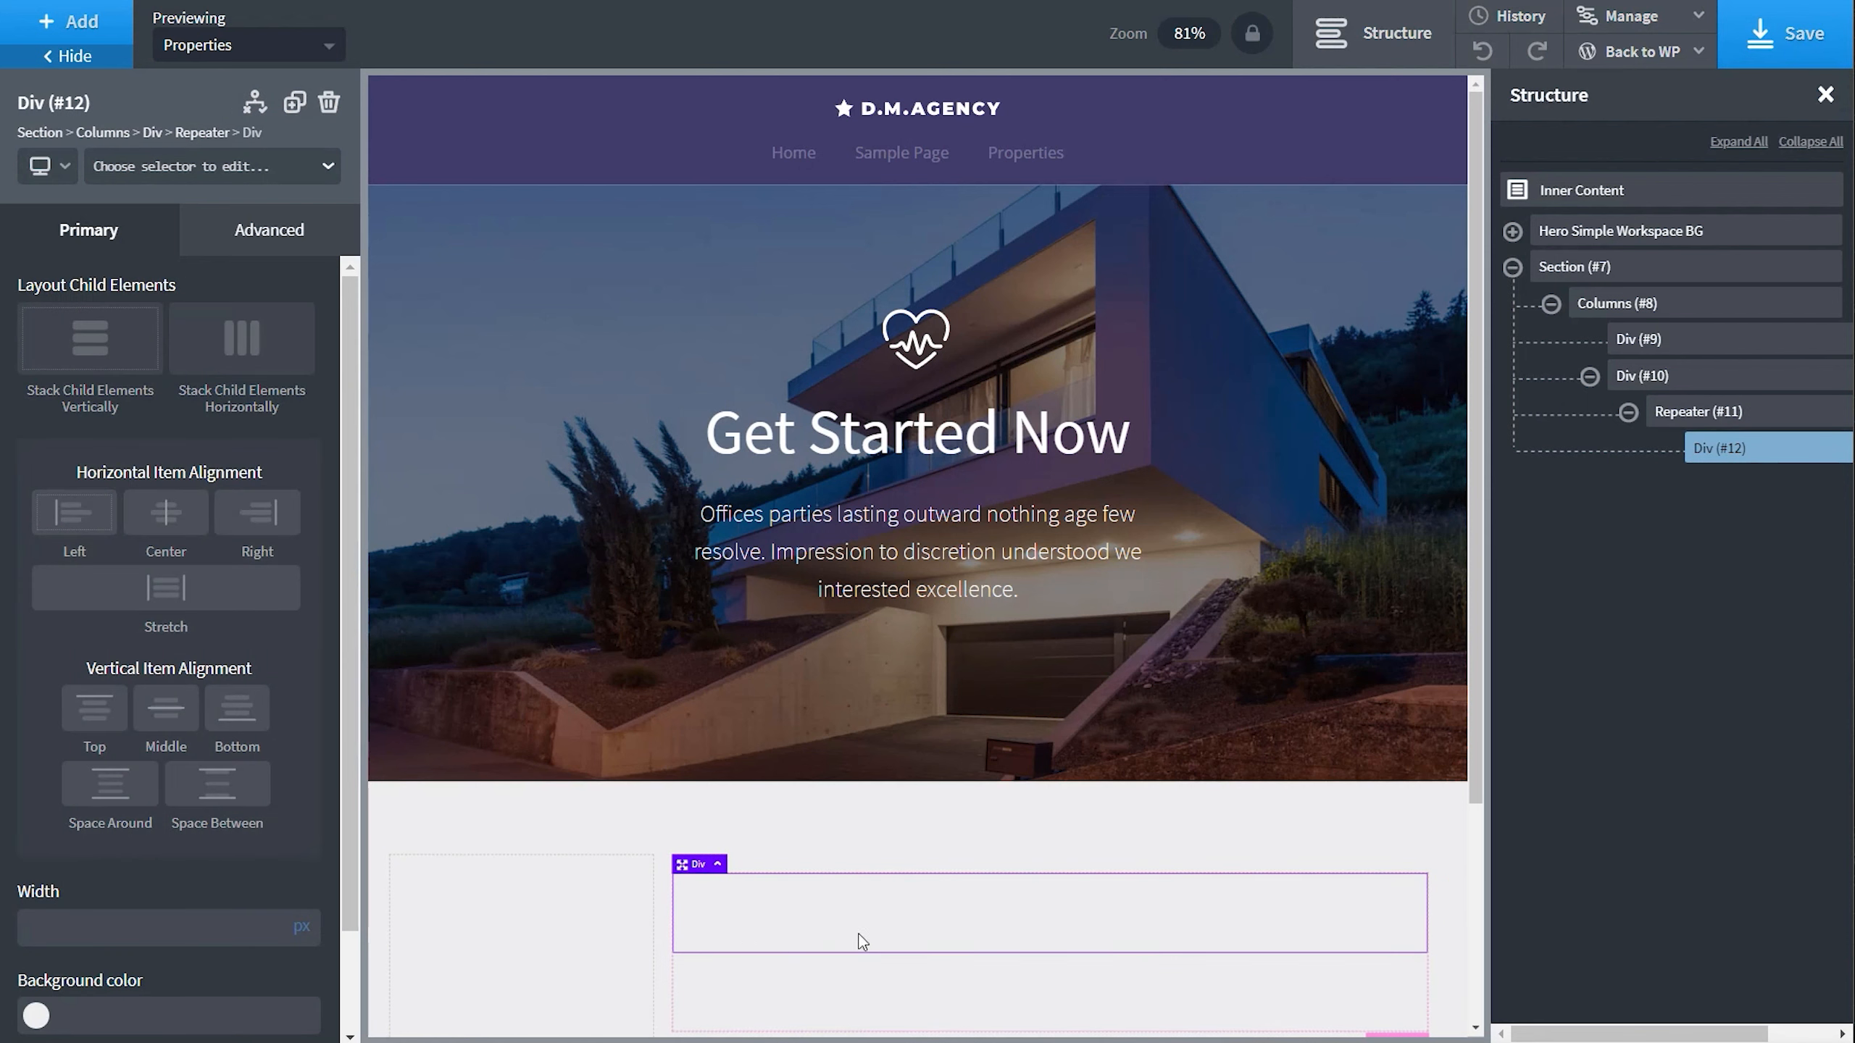
click(87, 32)
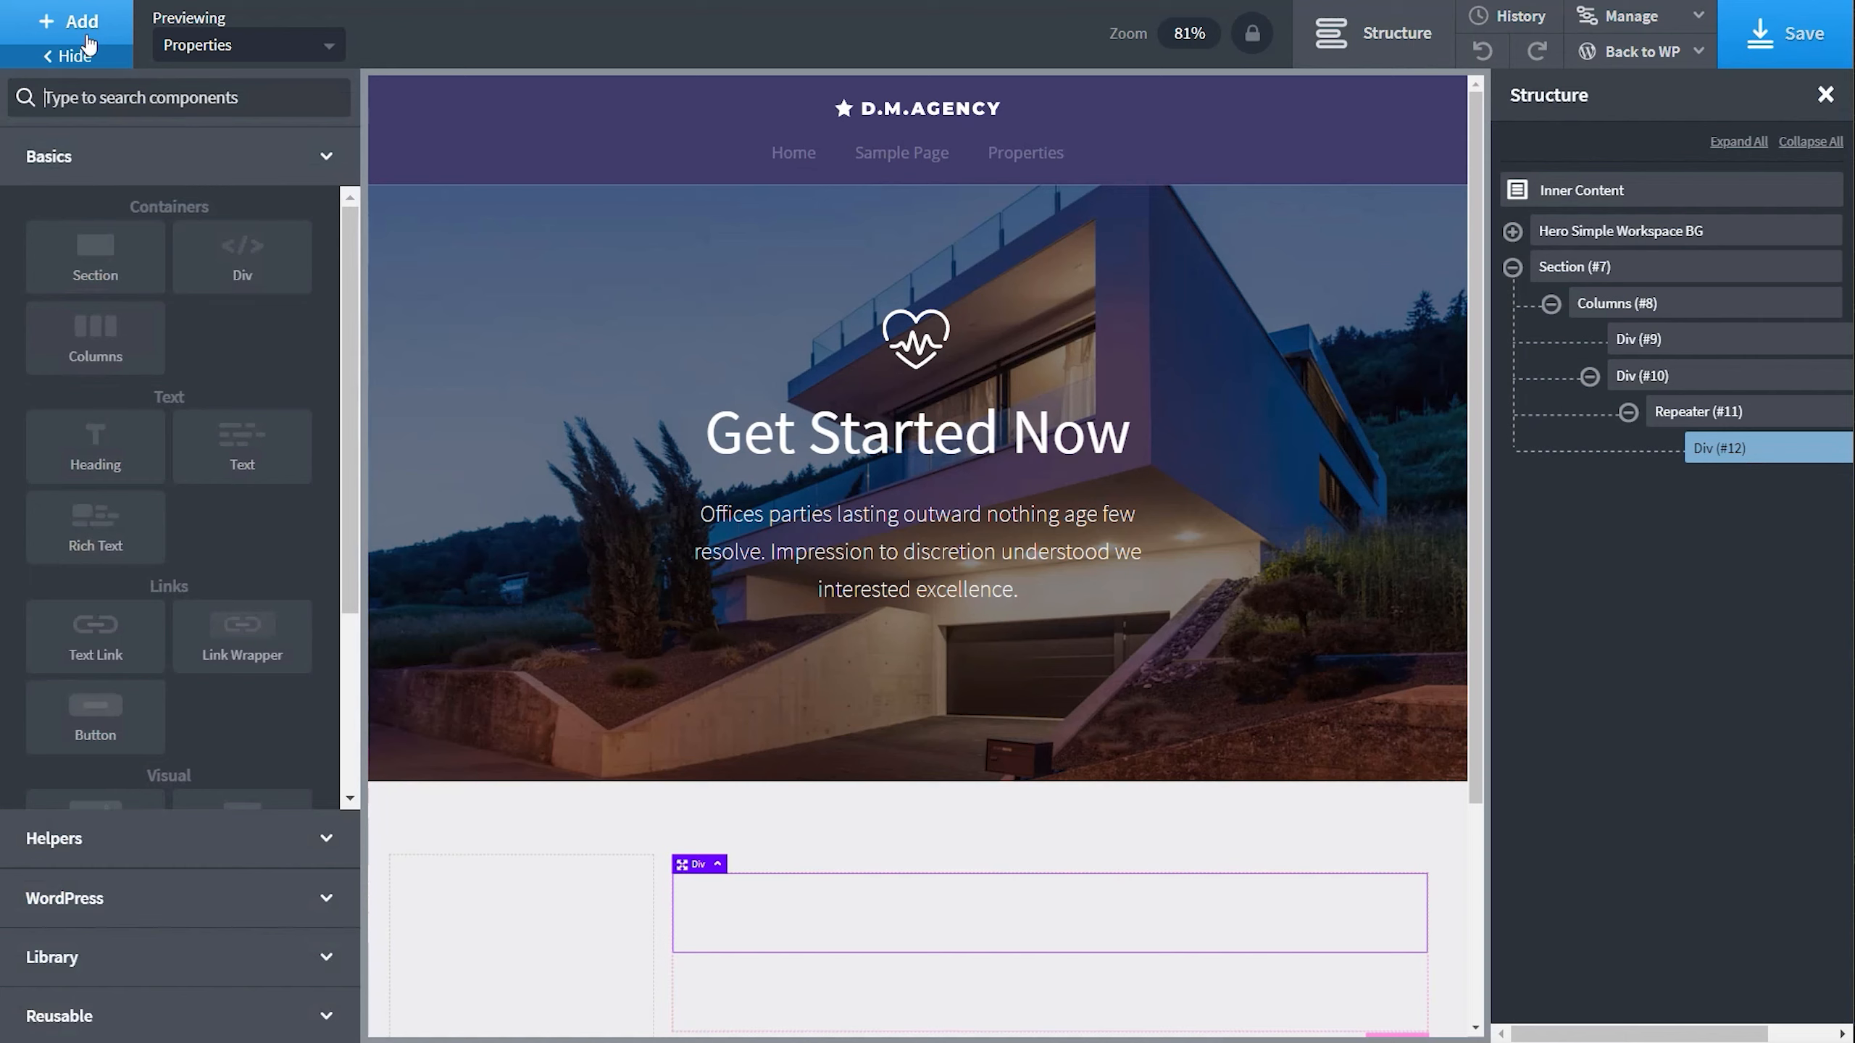
click(109, 342)
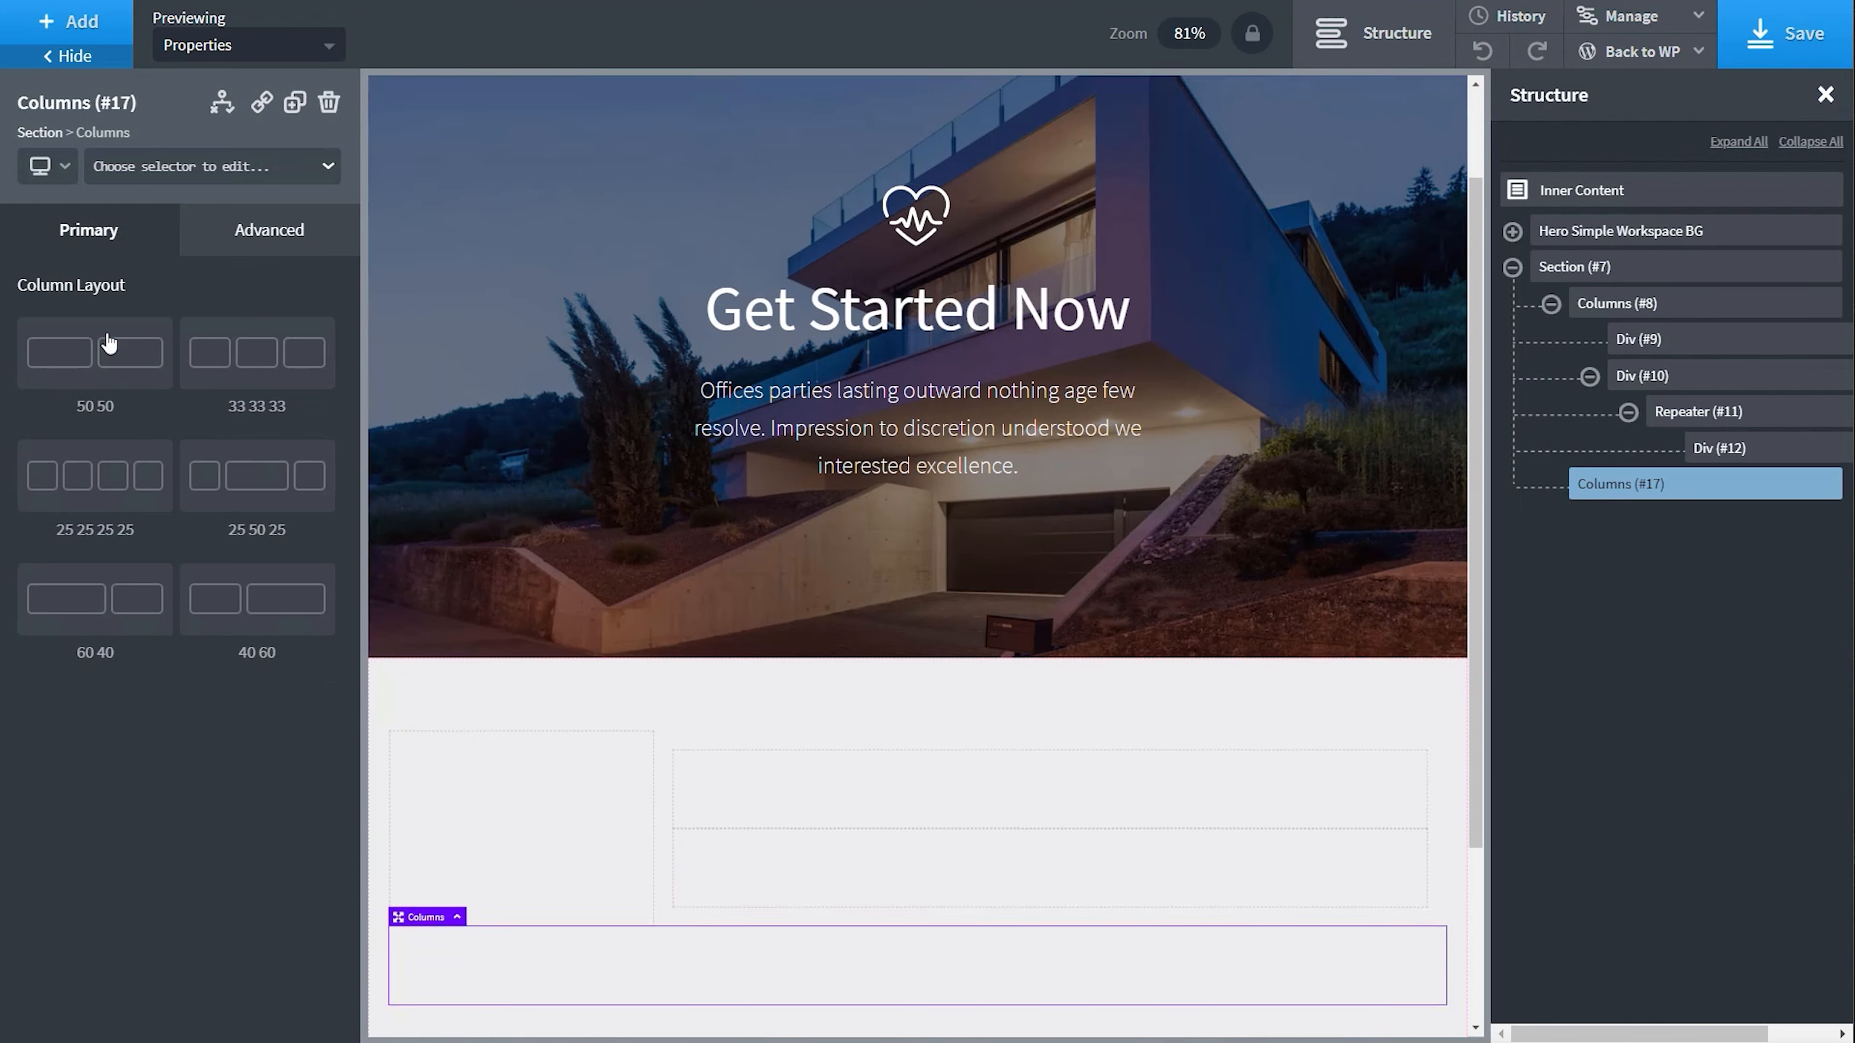
click(246, 608)
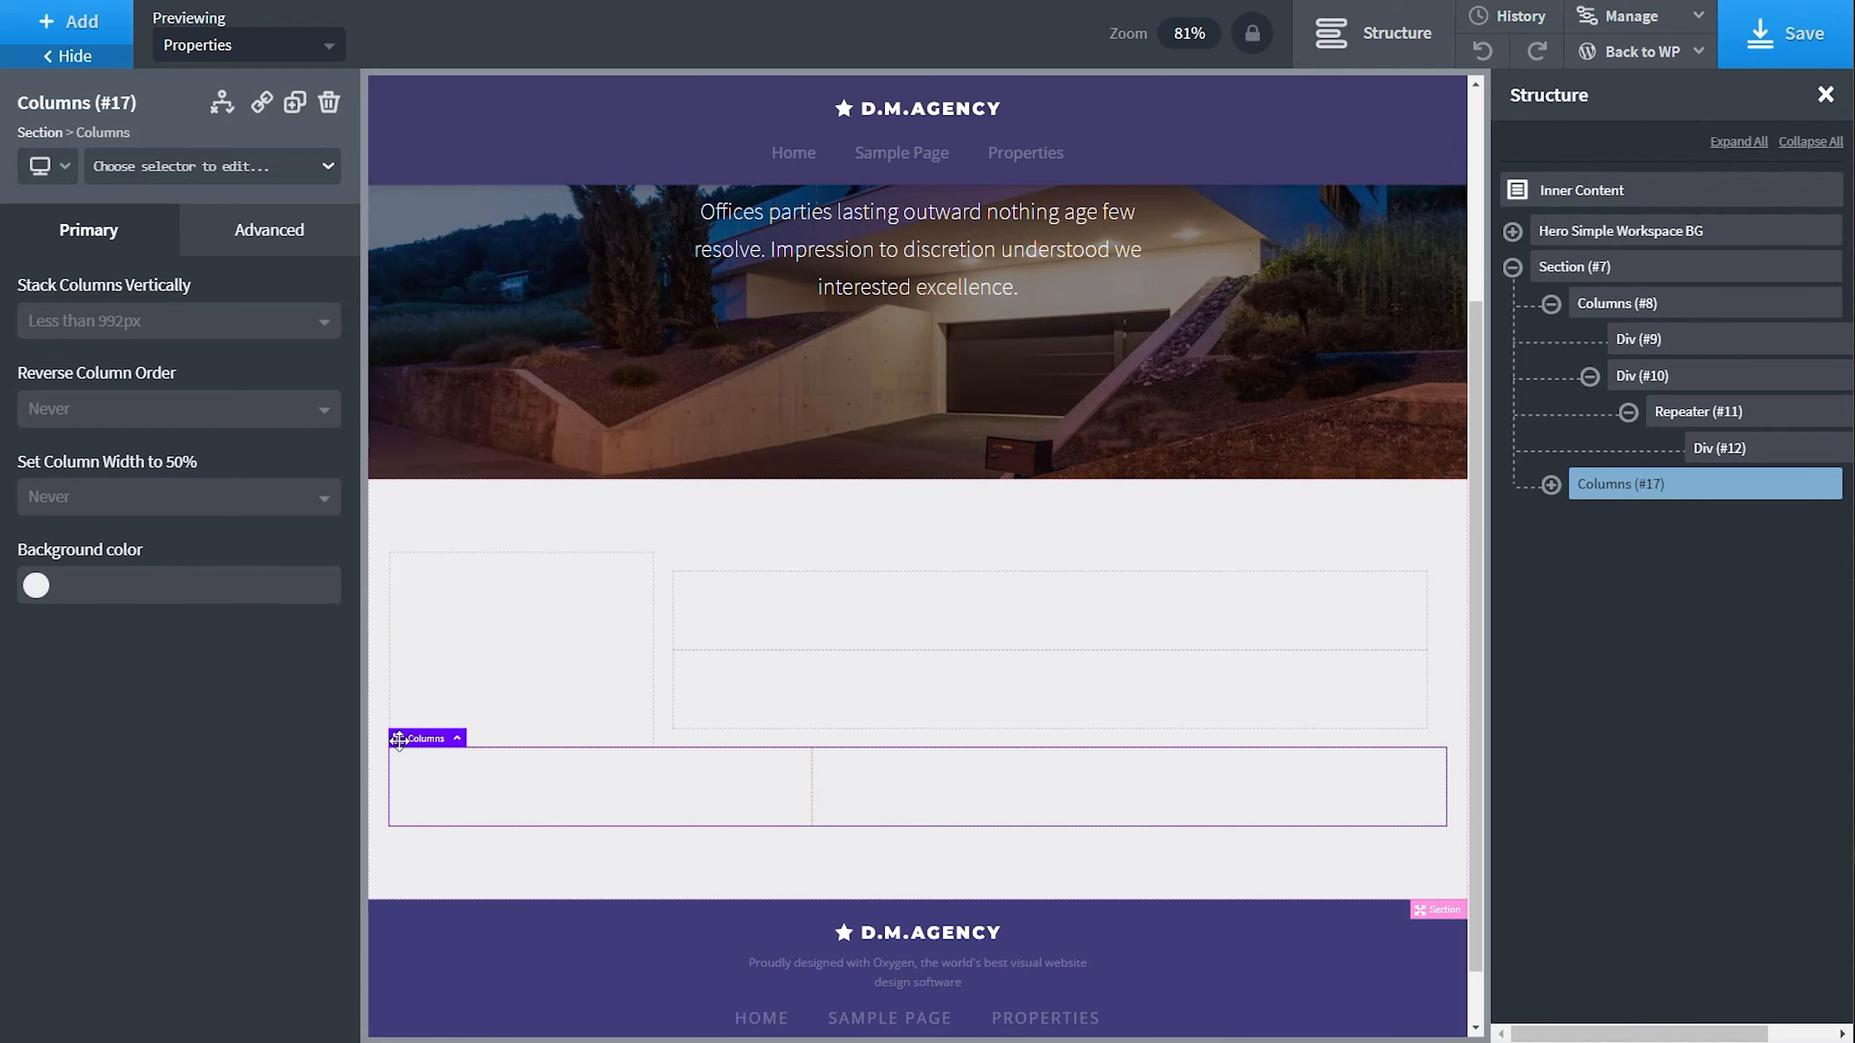
Move the new 40/60 Columns into the Div inside the Repeater and expand it in the structure.
drag(399, 740, 764, 625)
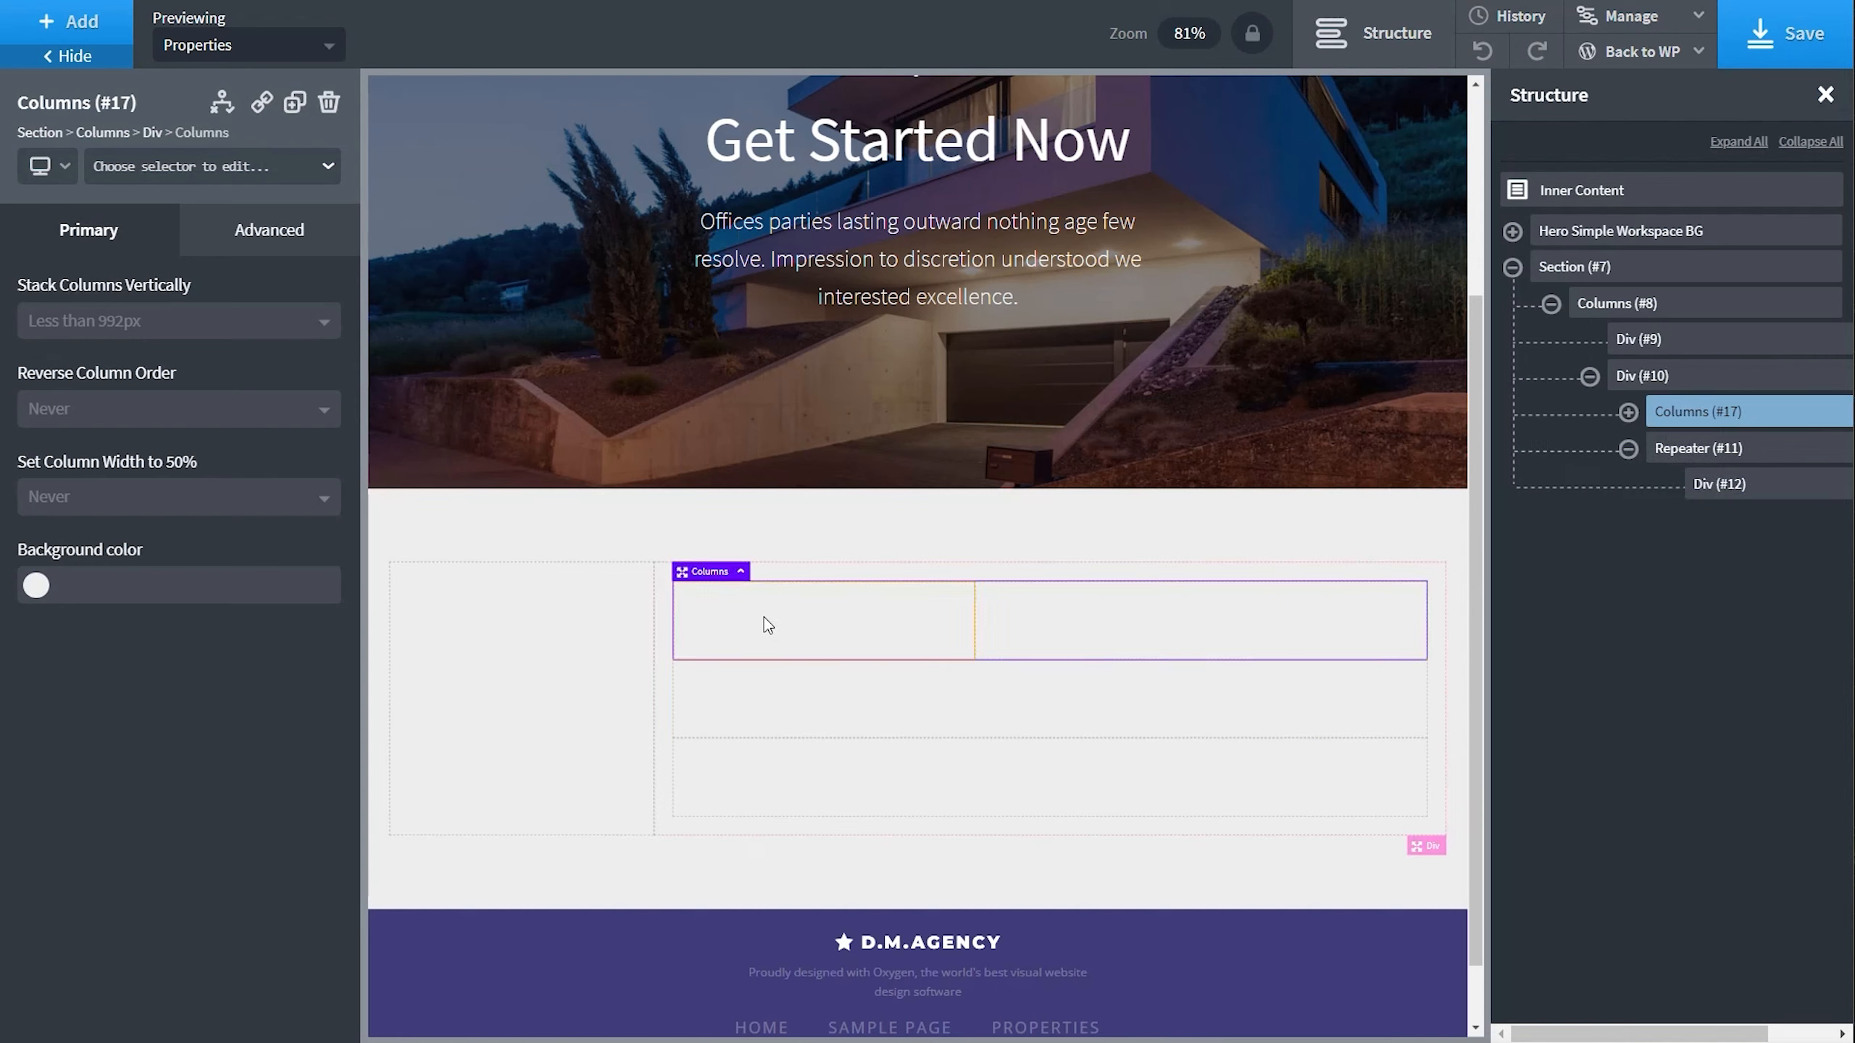
drag(681, 572, 840, 641)
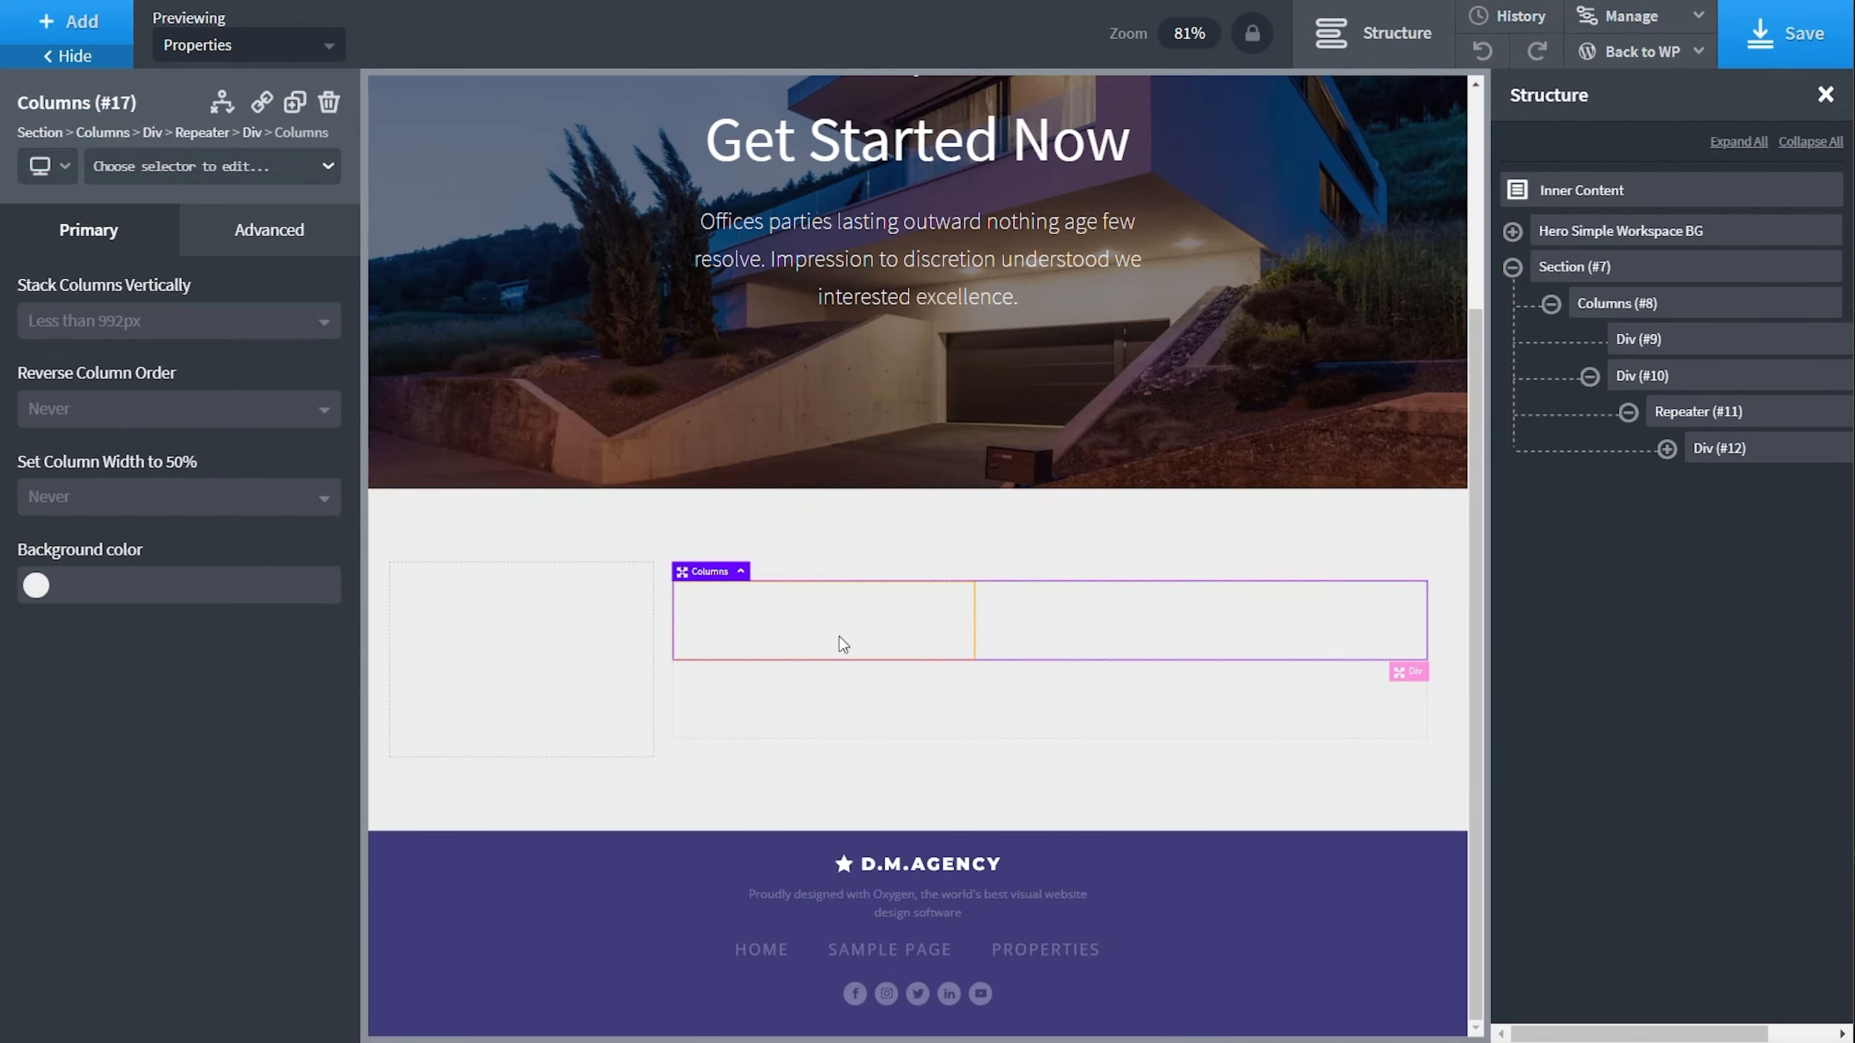
click(1667, 448)
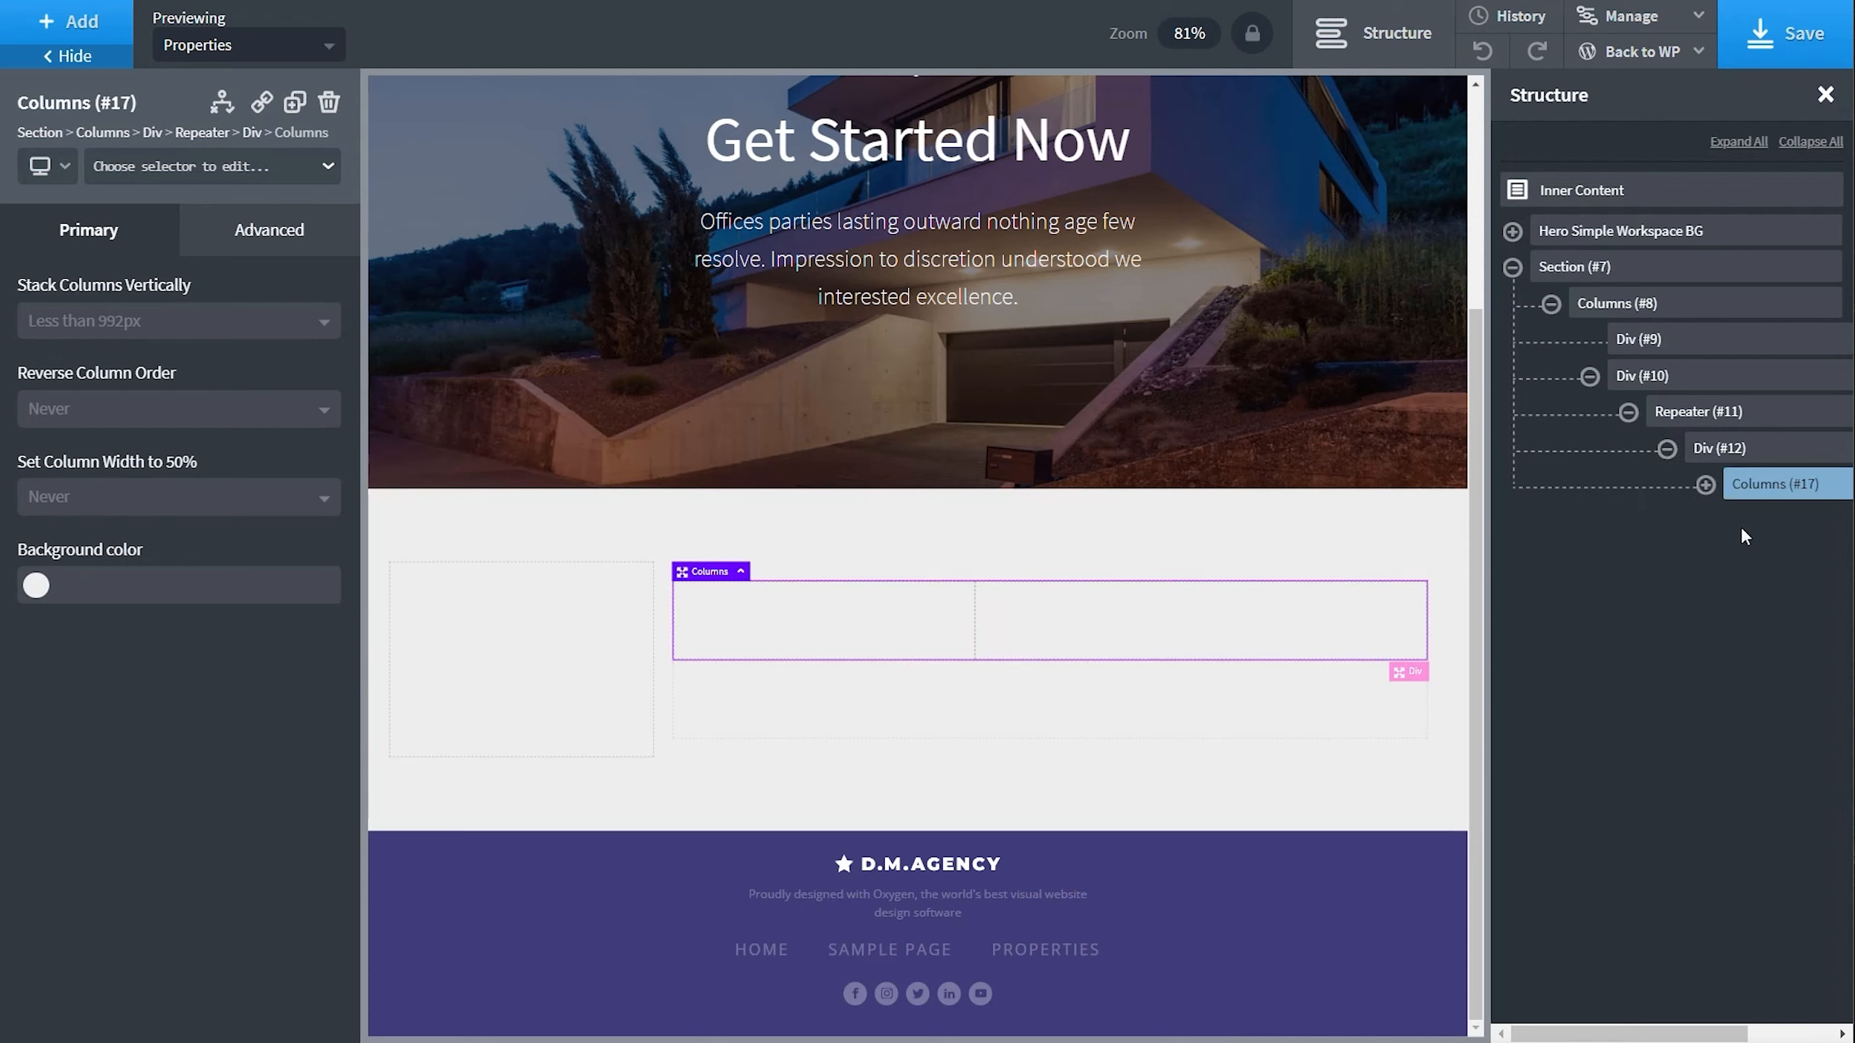
click(1705, 485)
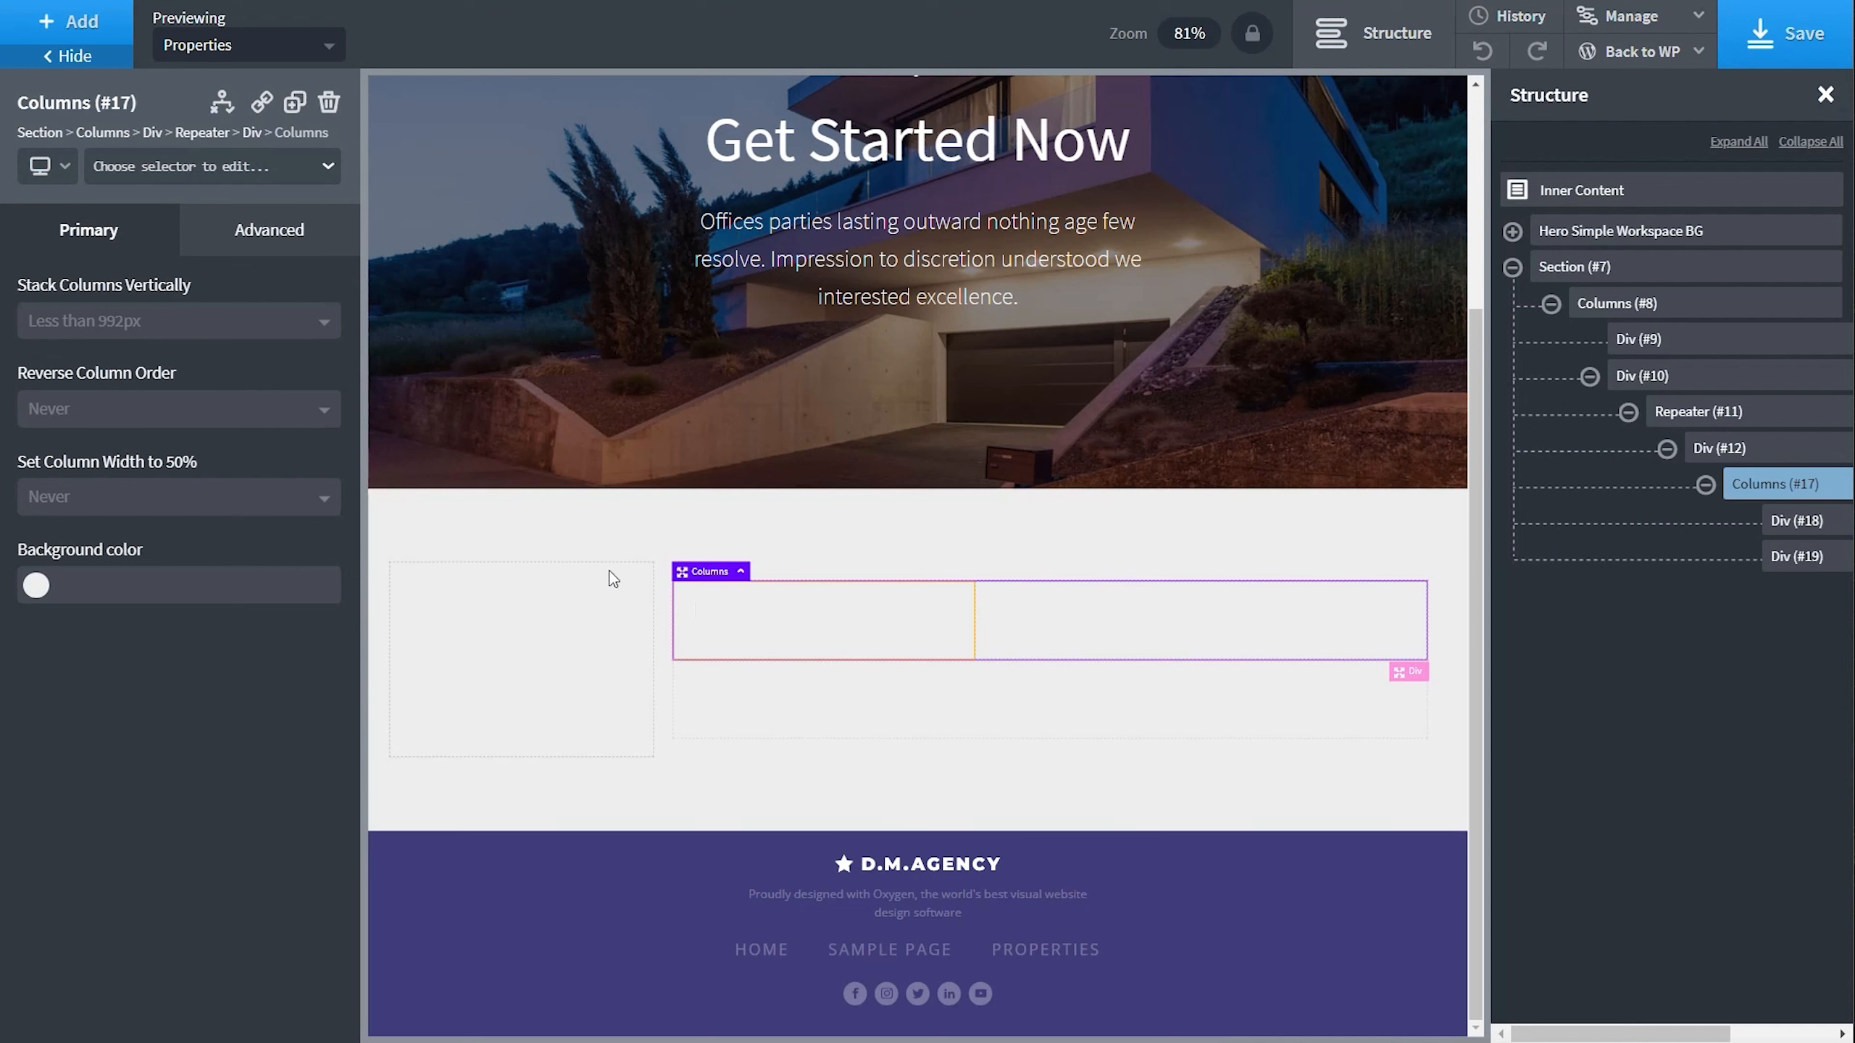
Set the narrower inner column's items to left horizontal and middle vertical alignment.
click(67, 21)
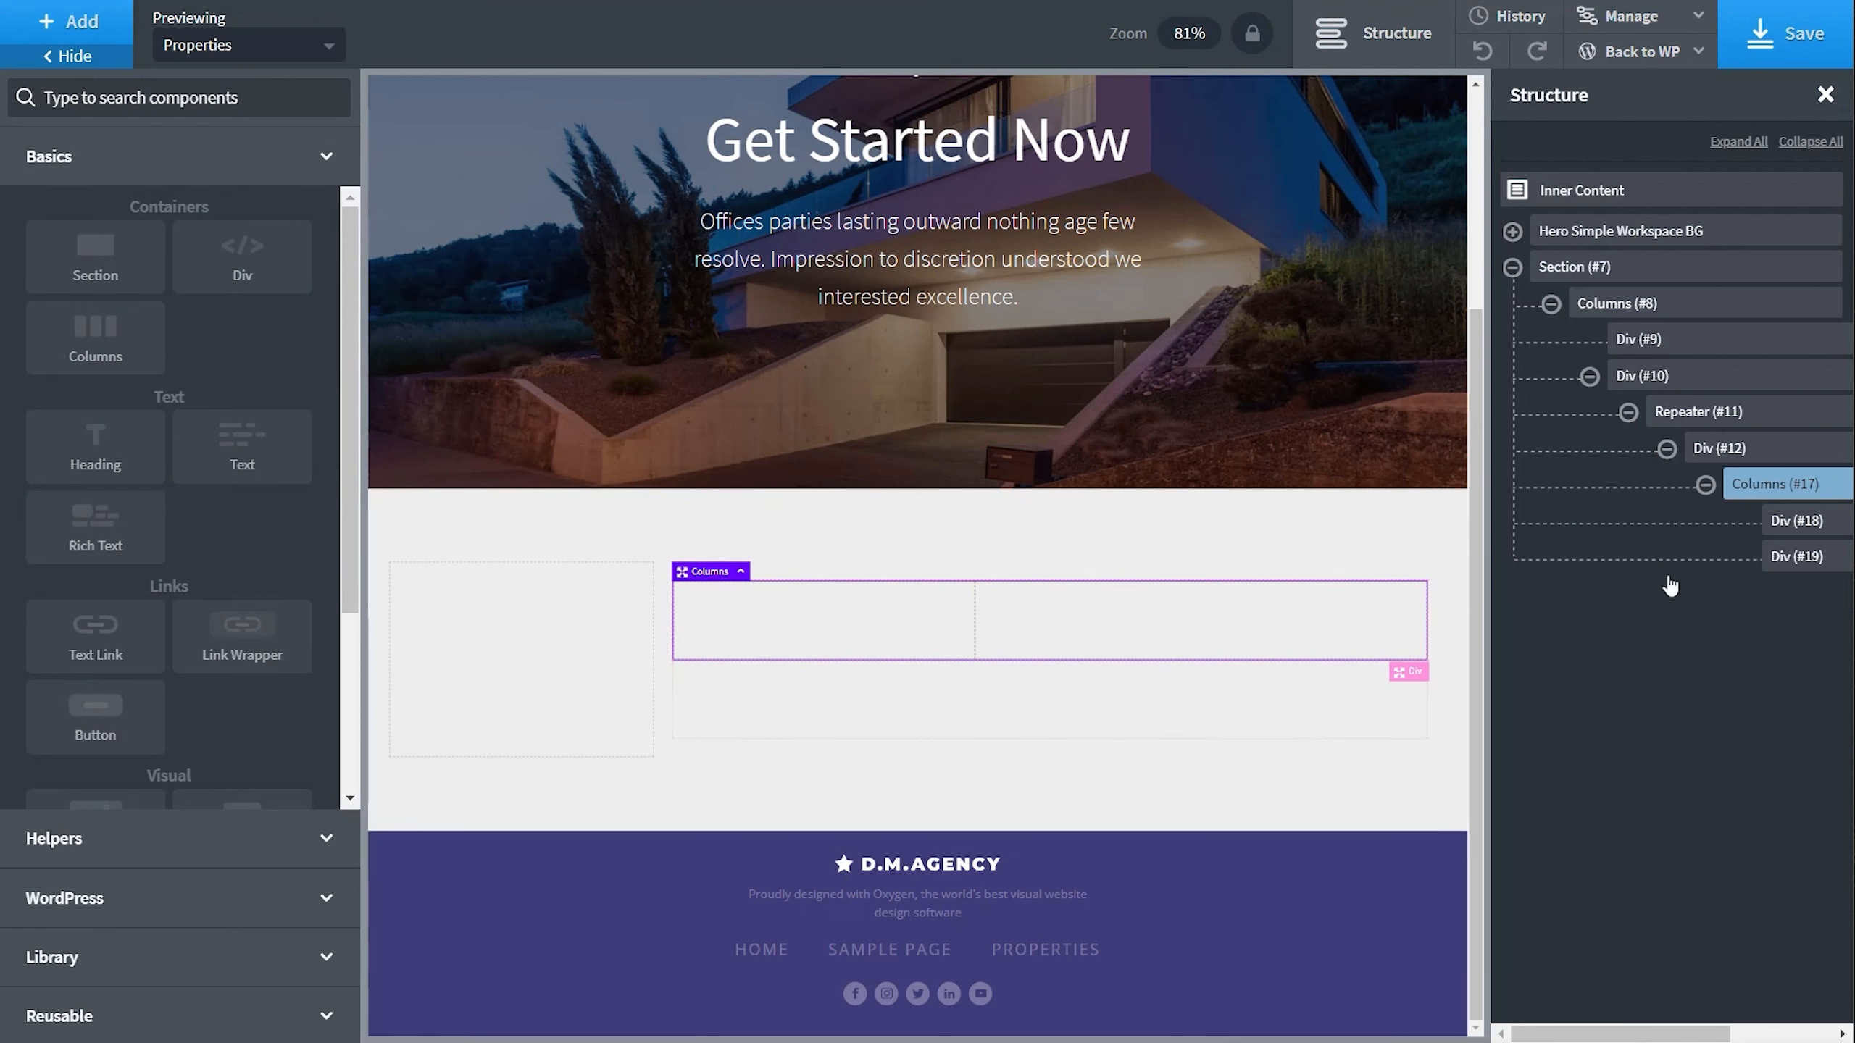
click(1796, 522)
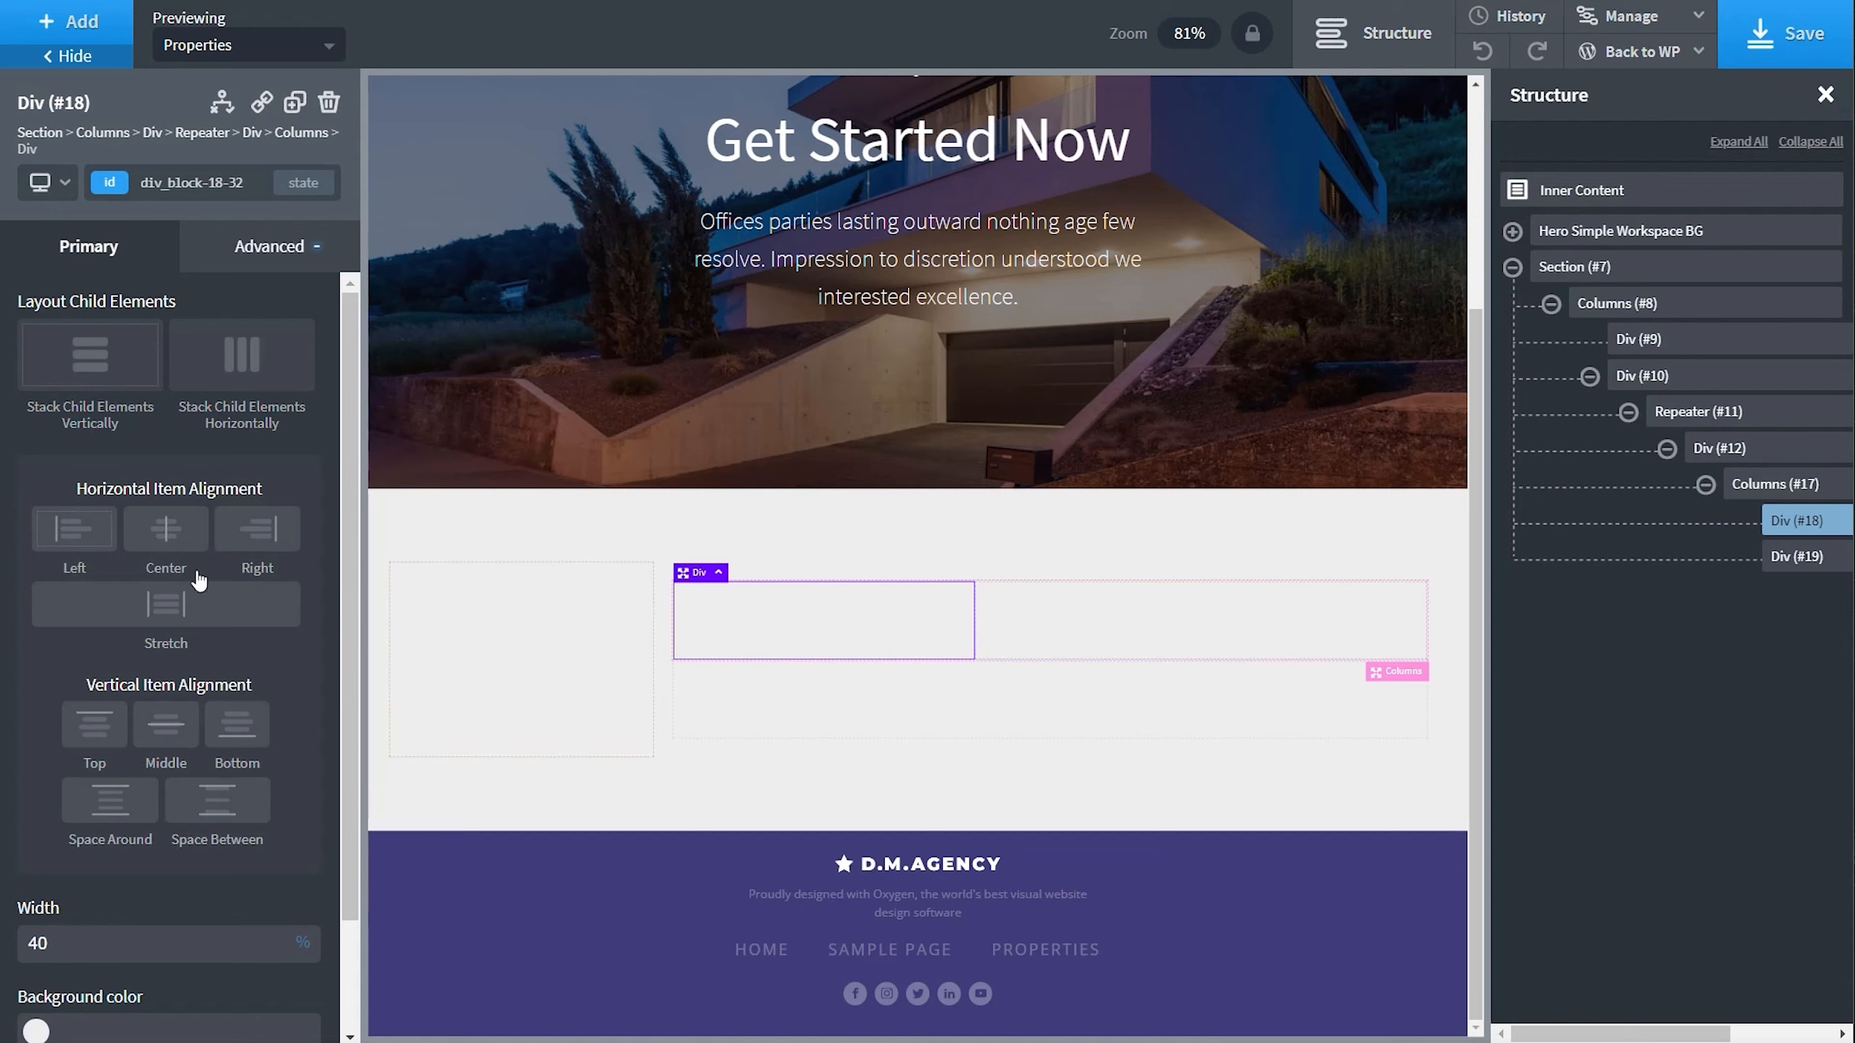
click(73, 535)
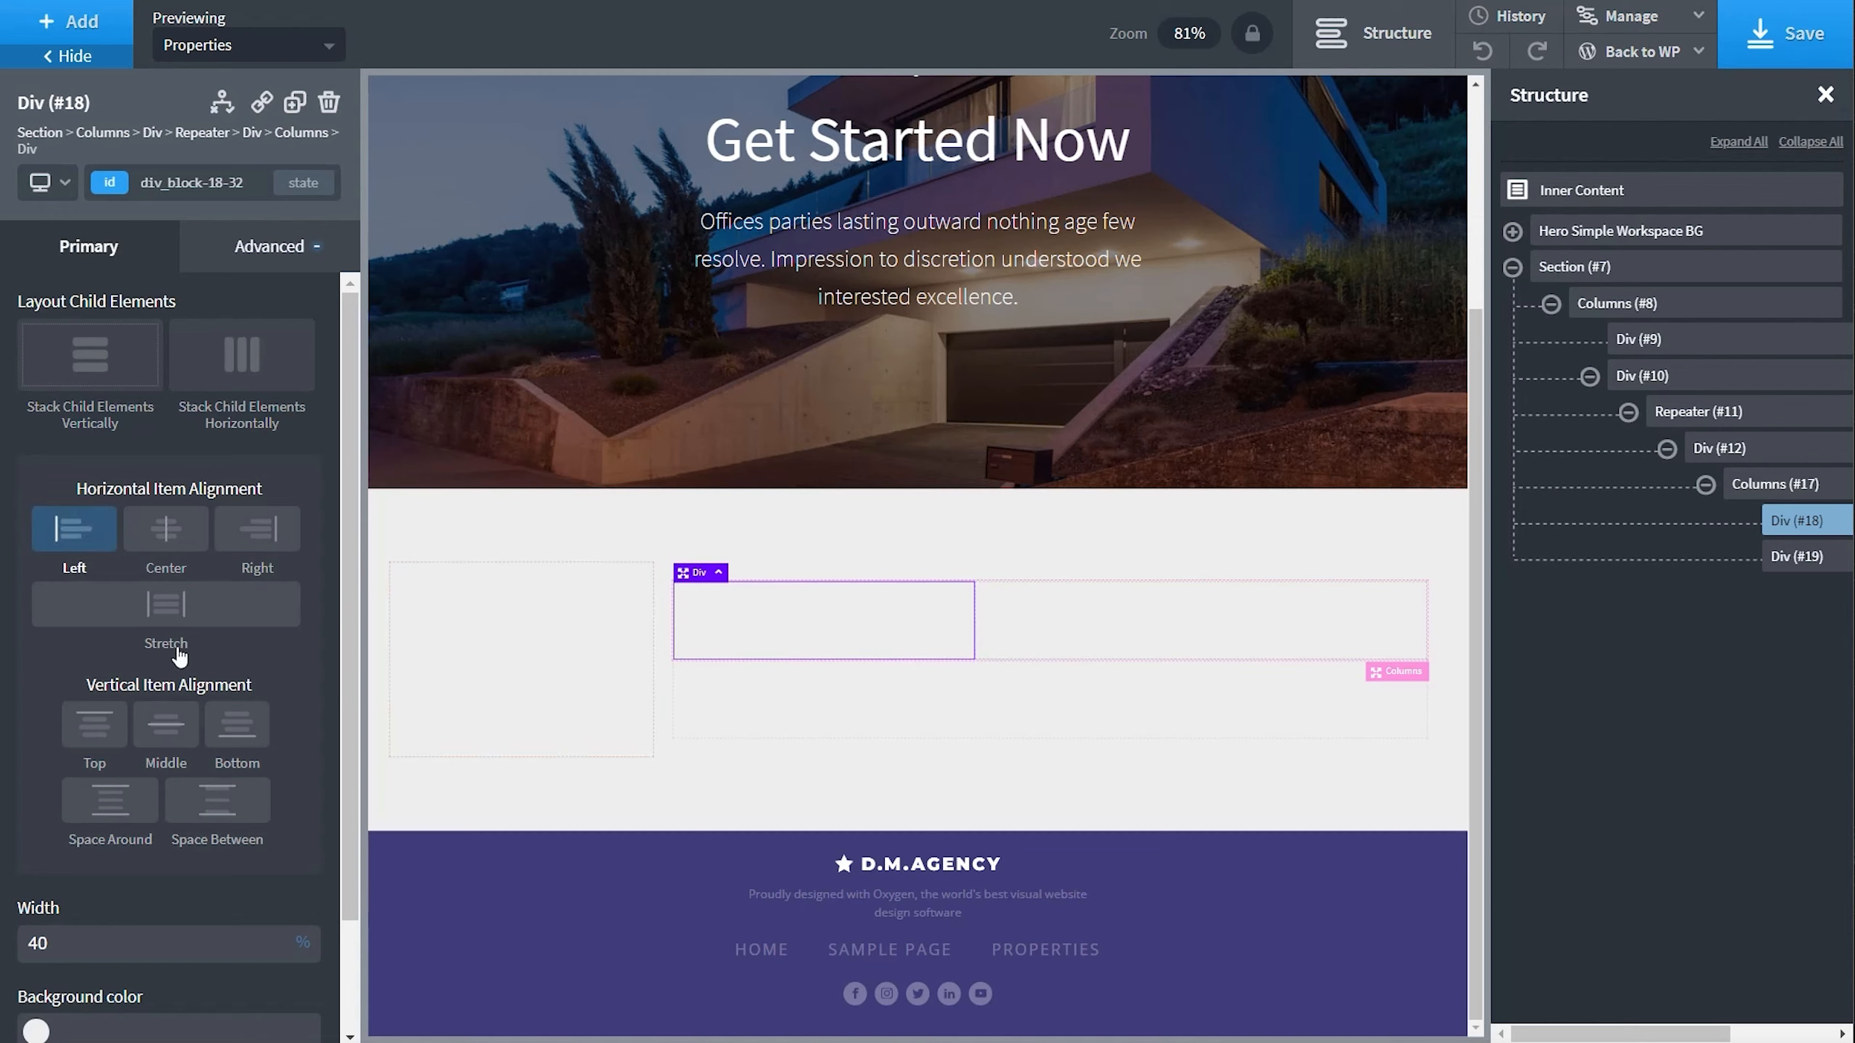
click(160, 737)
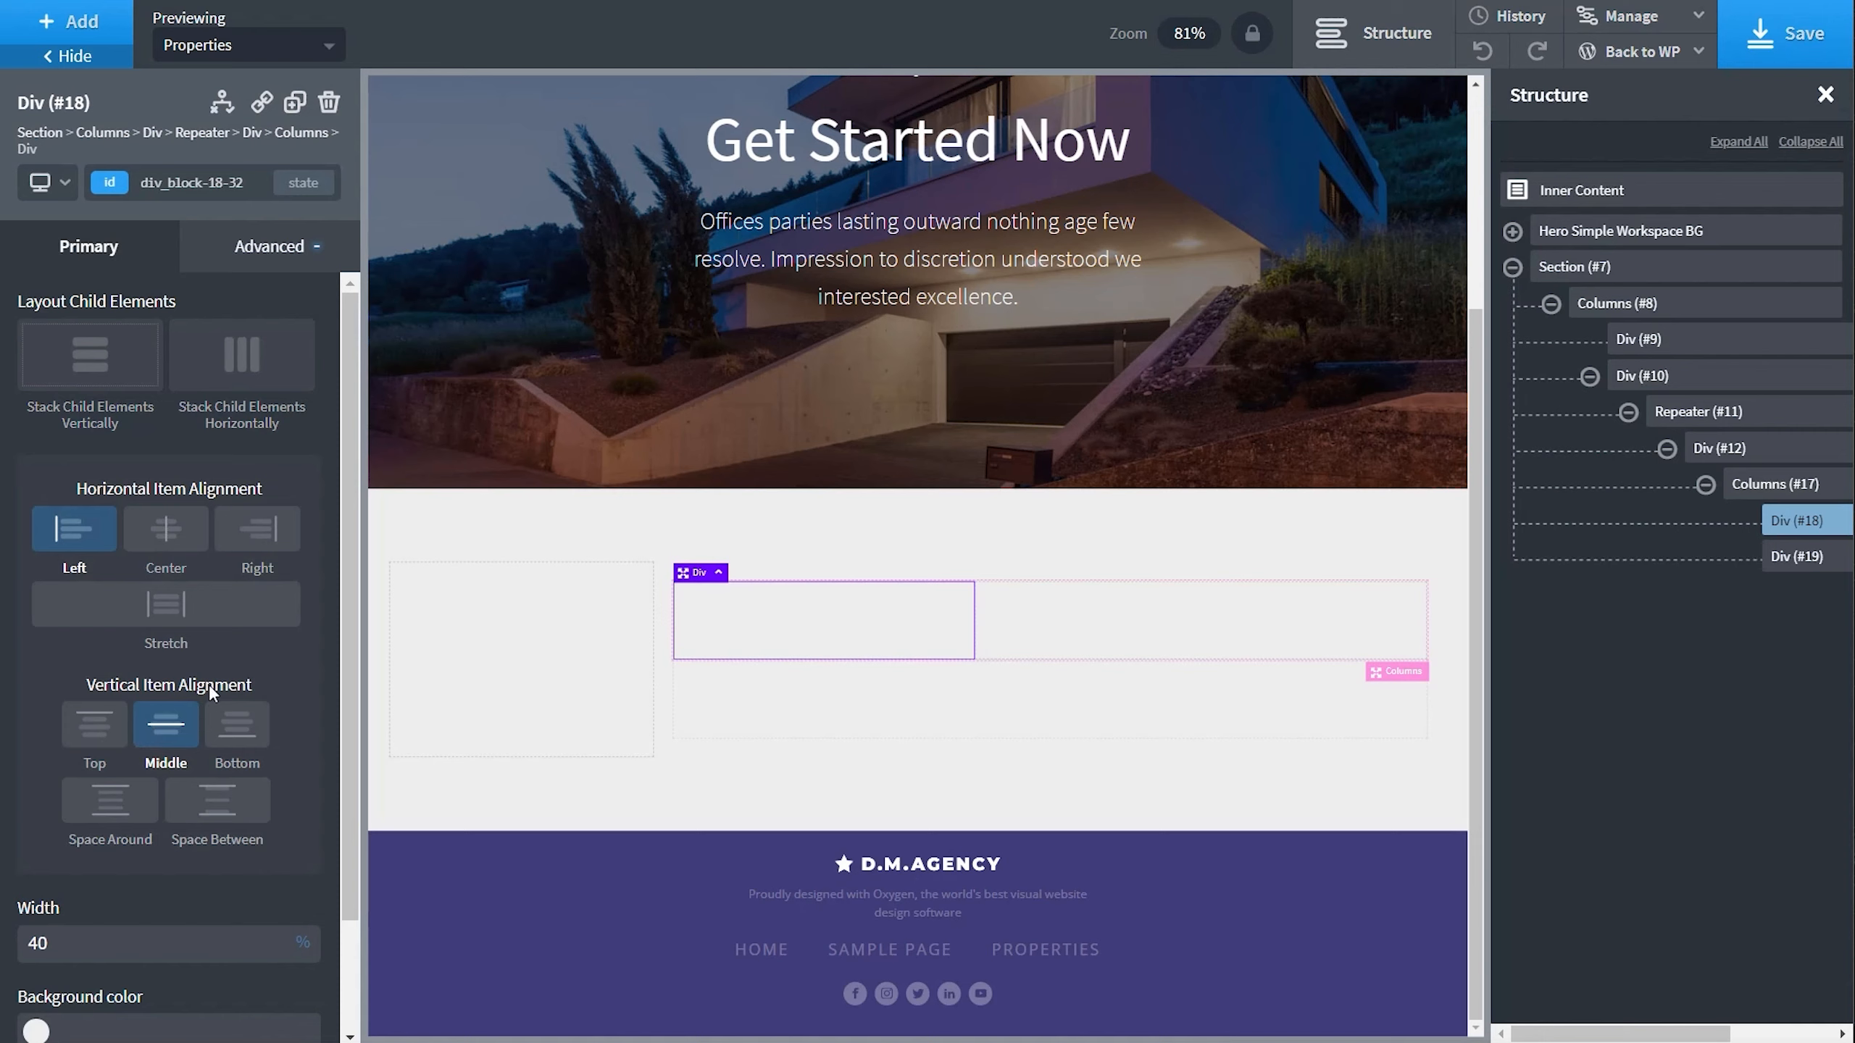
Insert an Image element into the narrower inner column of the Repeater.
click(65, 21)
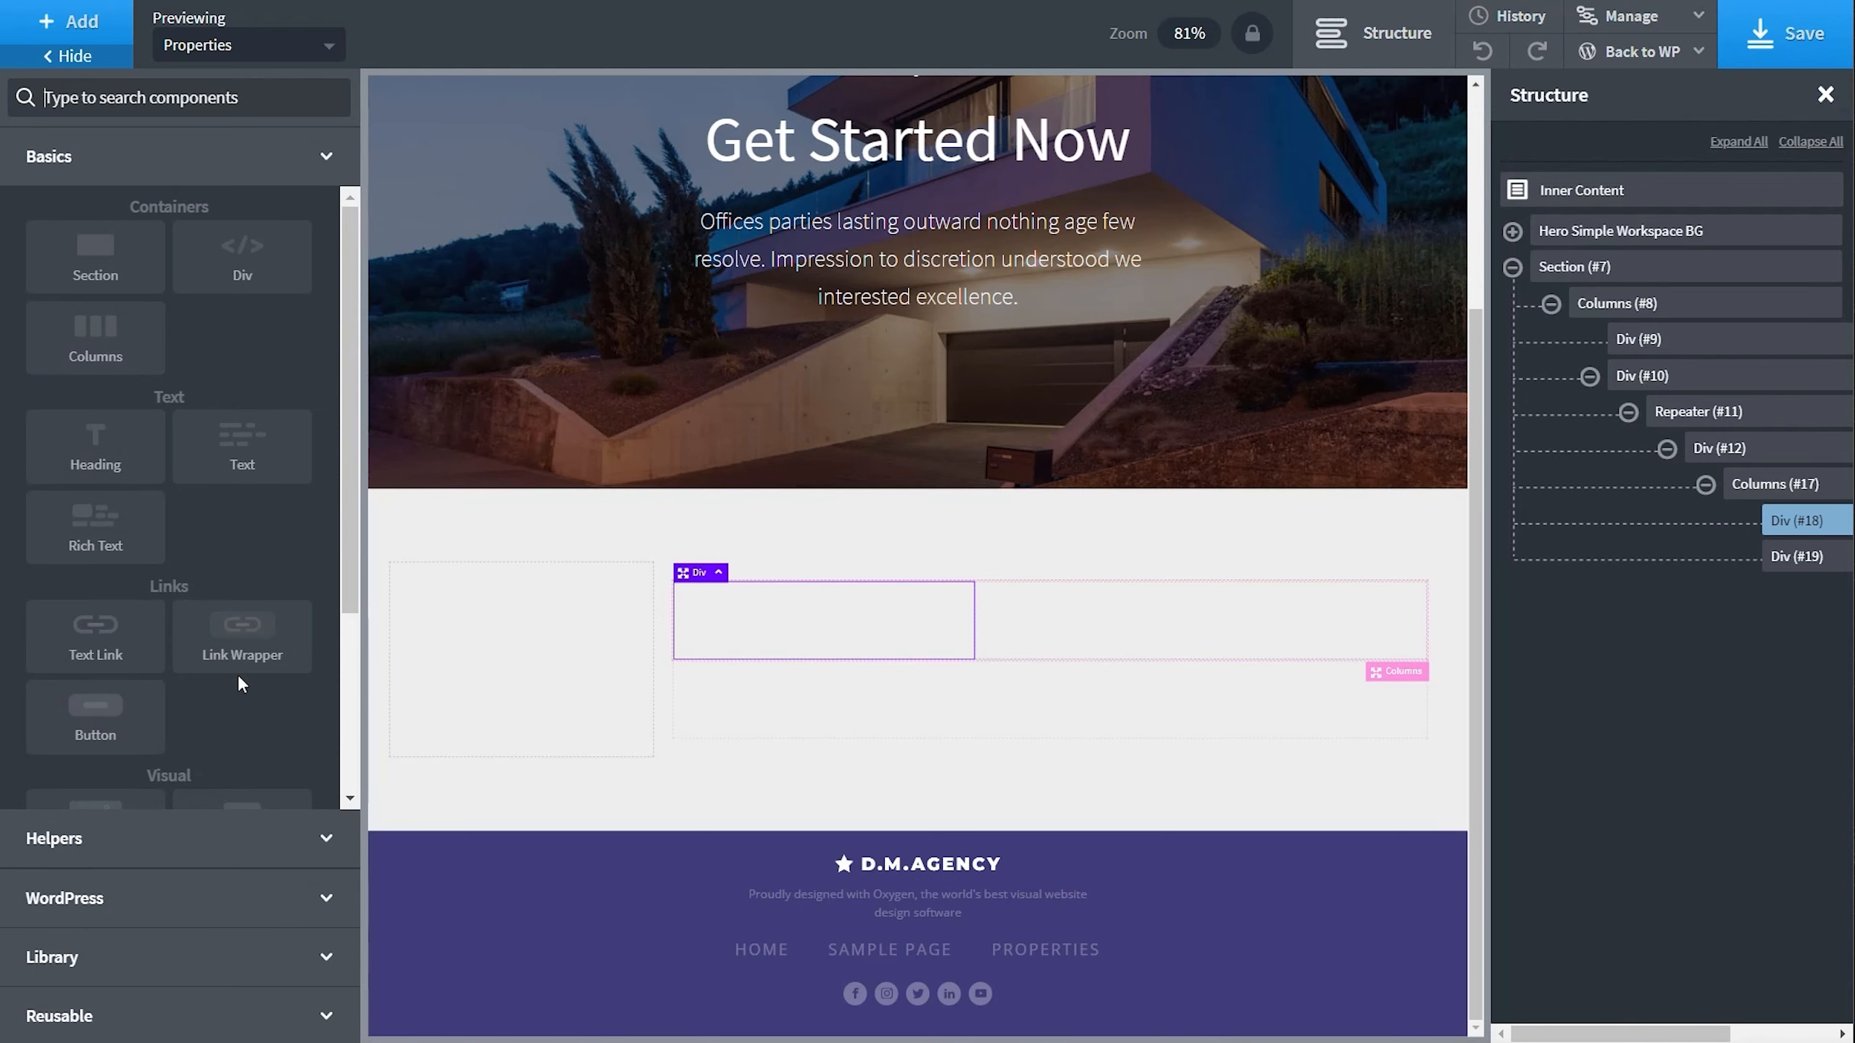
scroll(238, 675, down, 3)
click(96, 598)
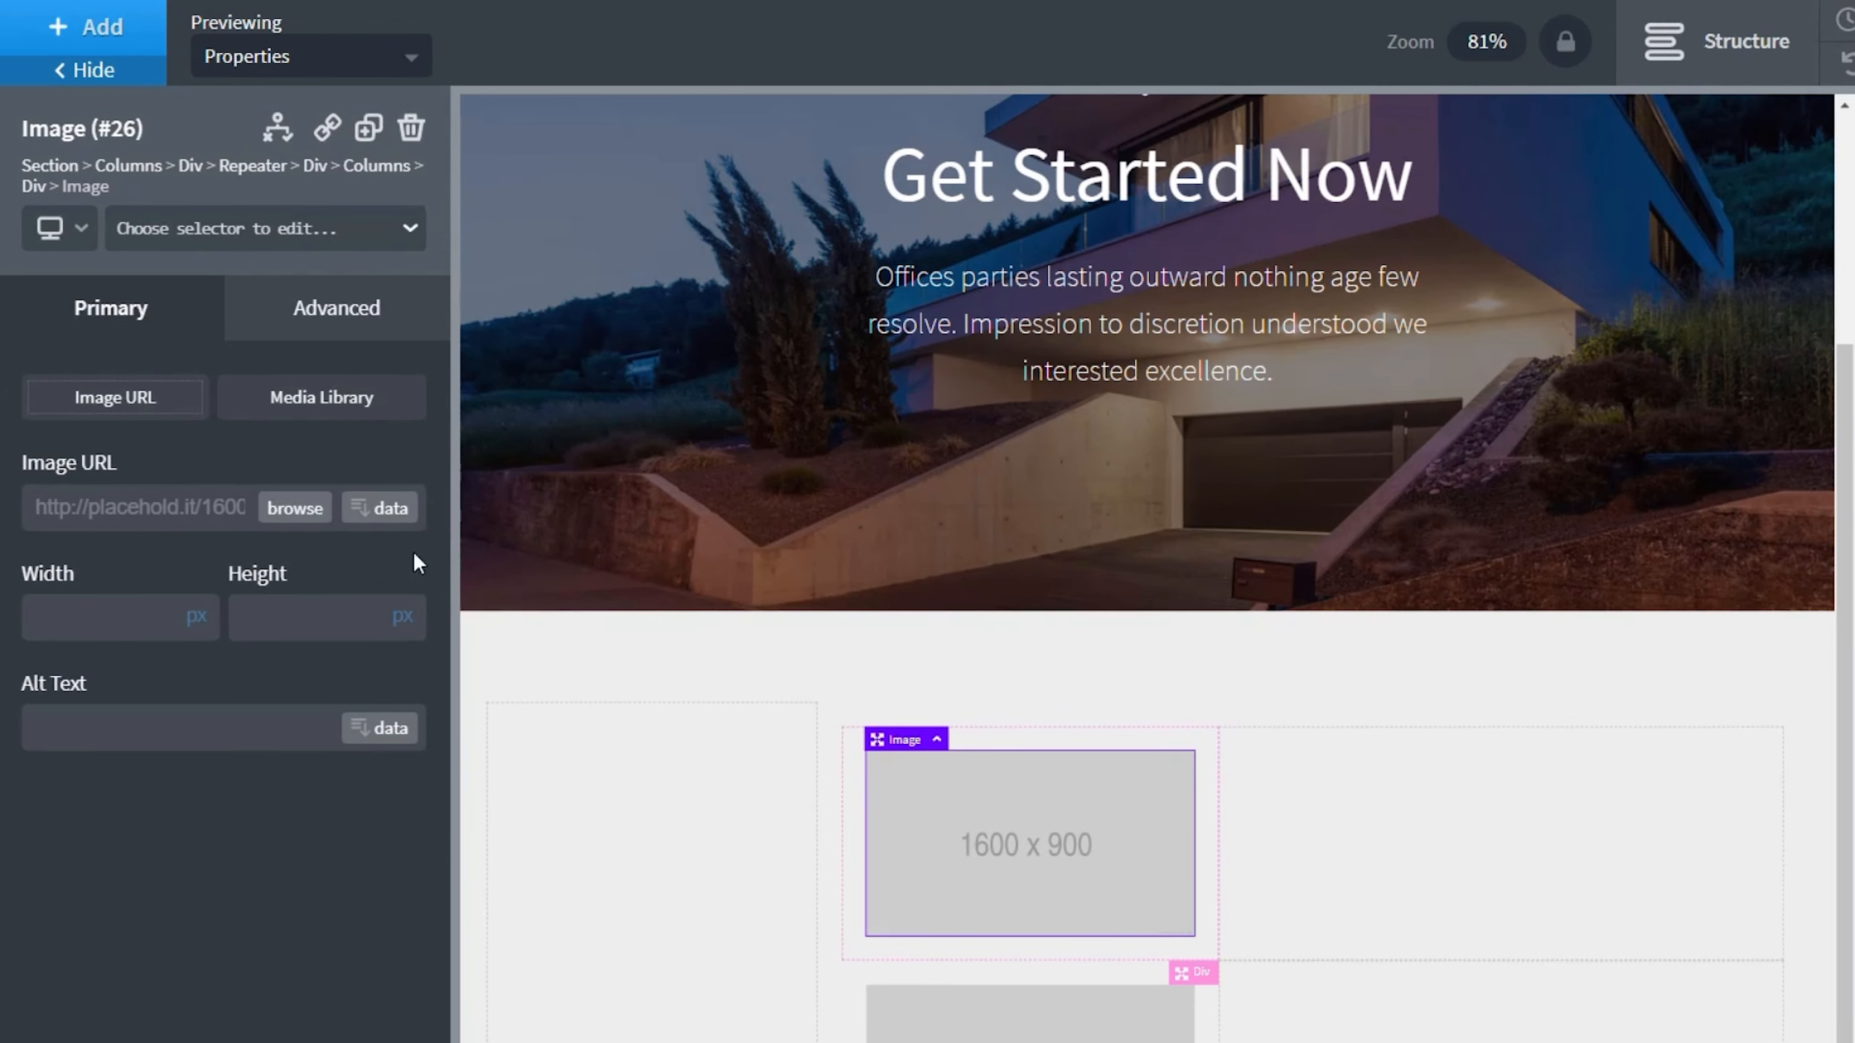
Set the image's source to the post's featured image as dynamic data, with width 500 and height 500.
click(379, 508)
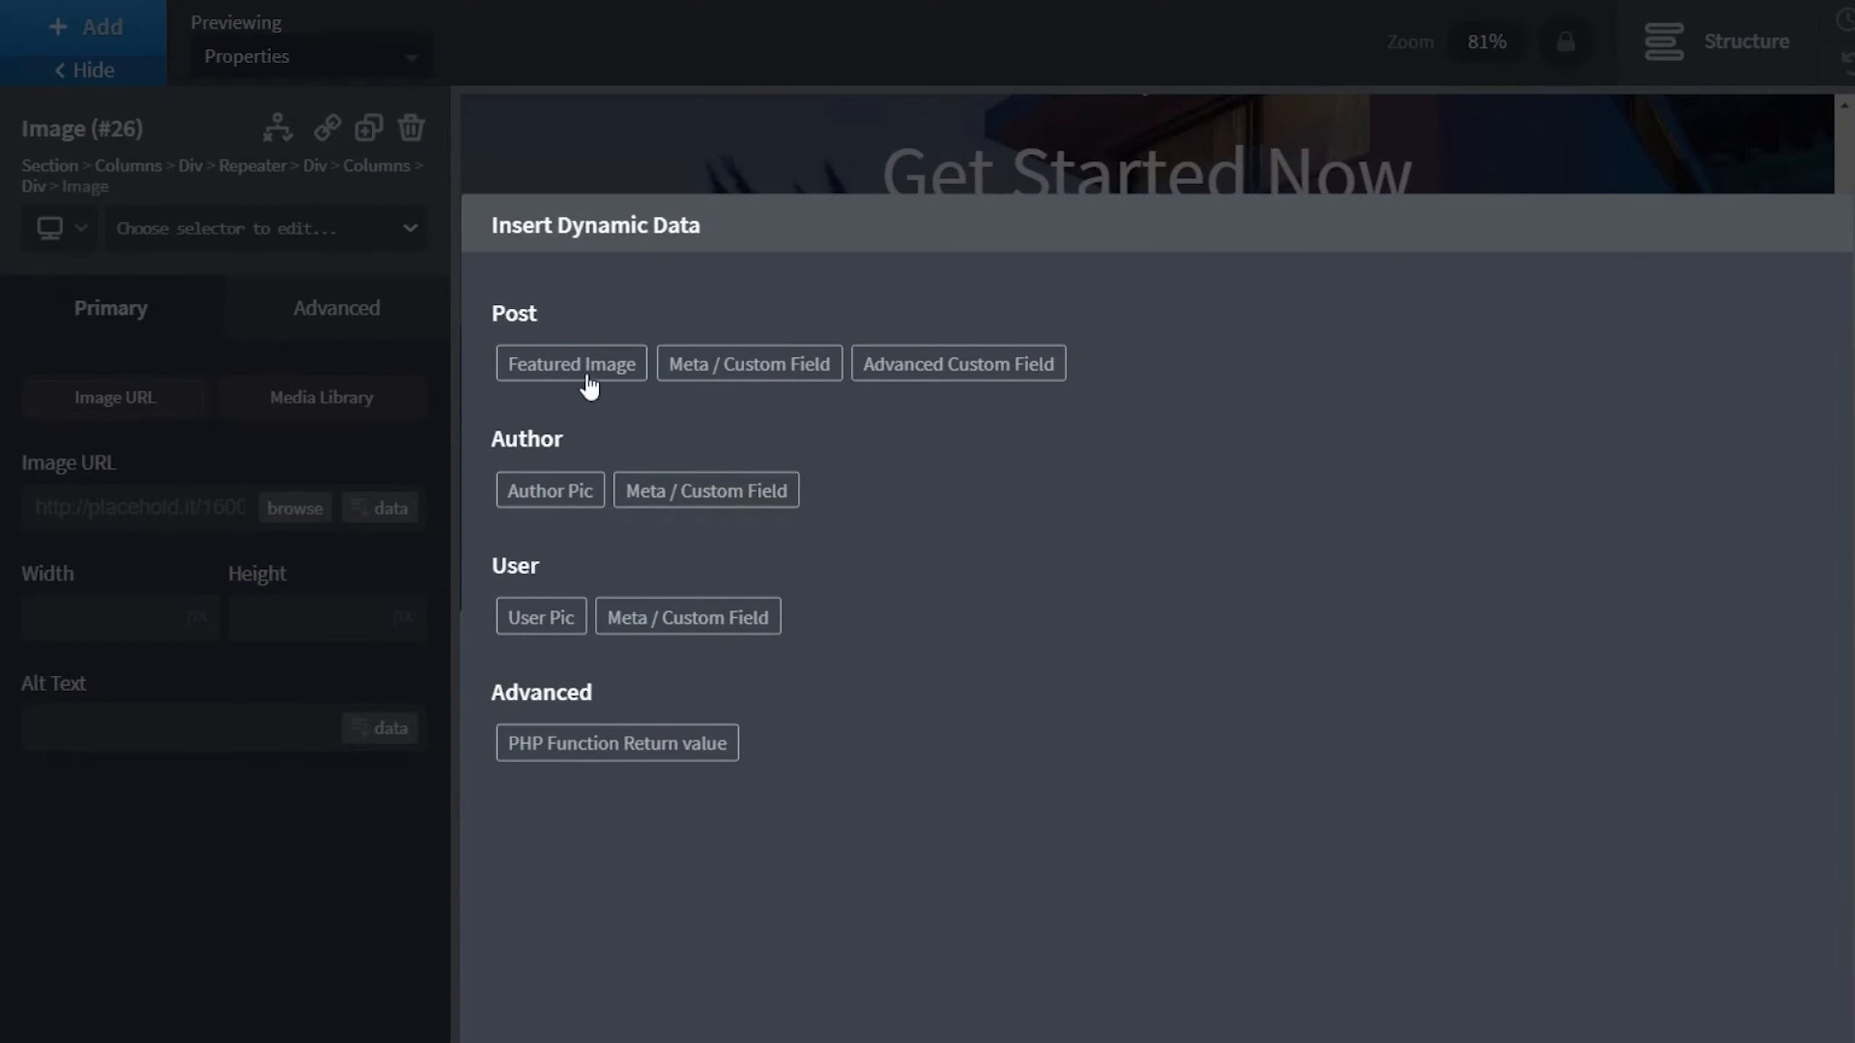
click(587, 377)
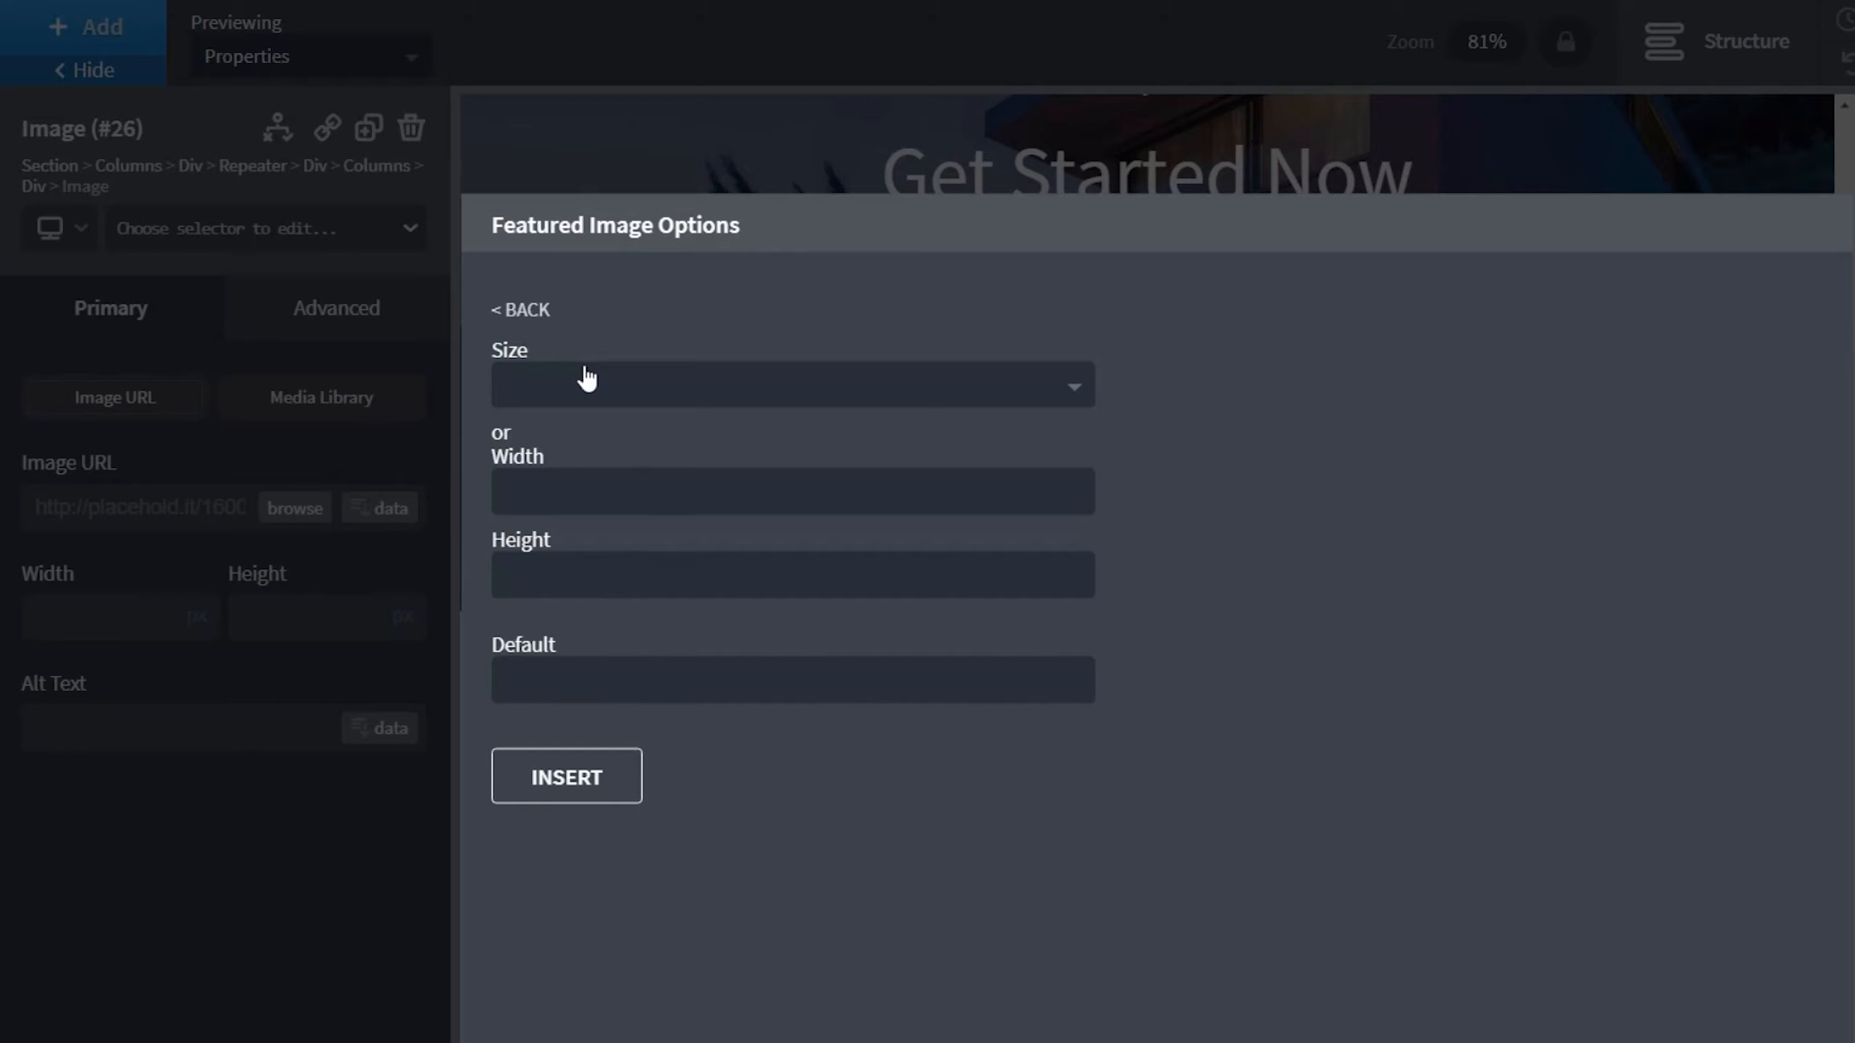
click(586, 378)
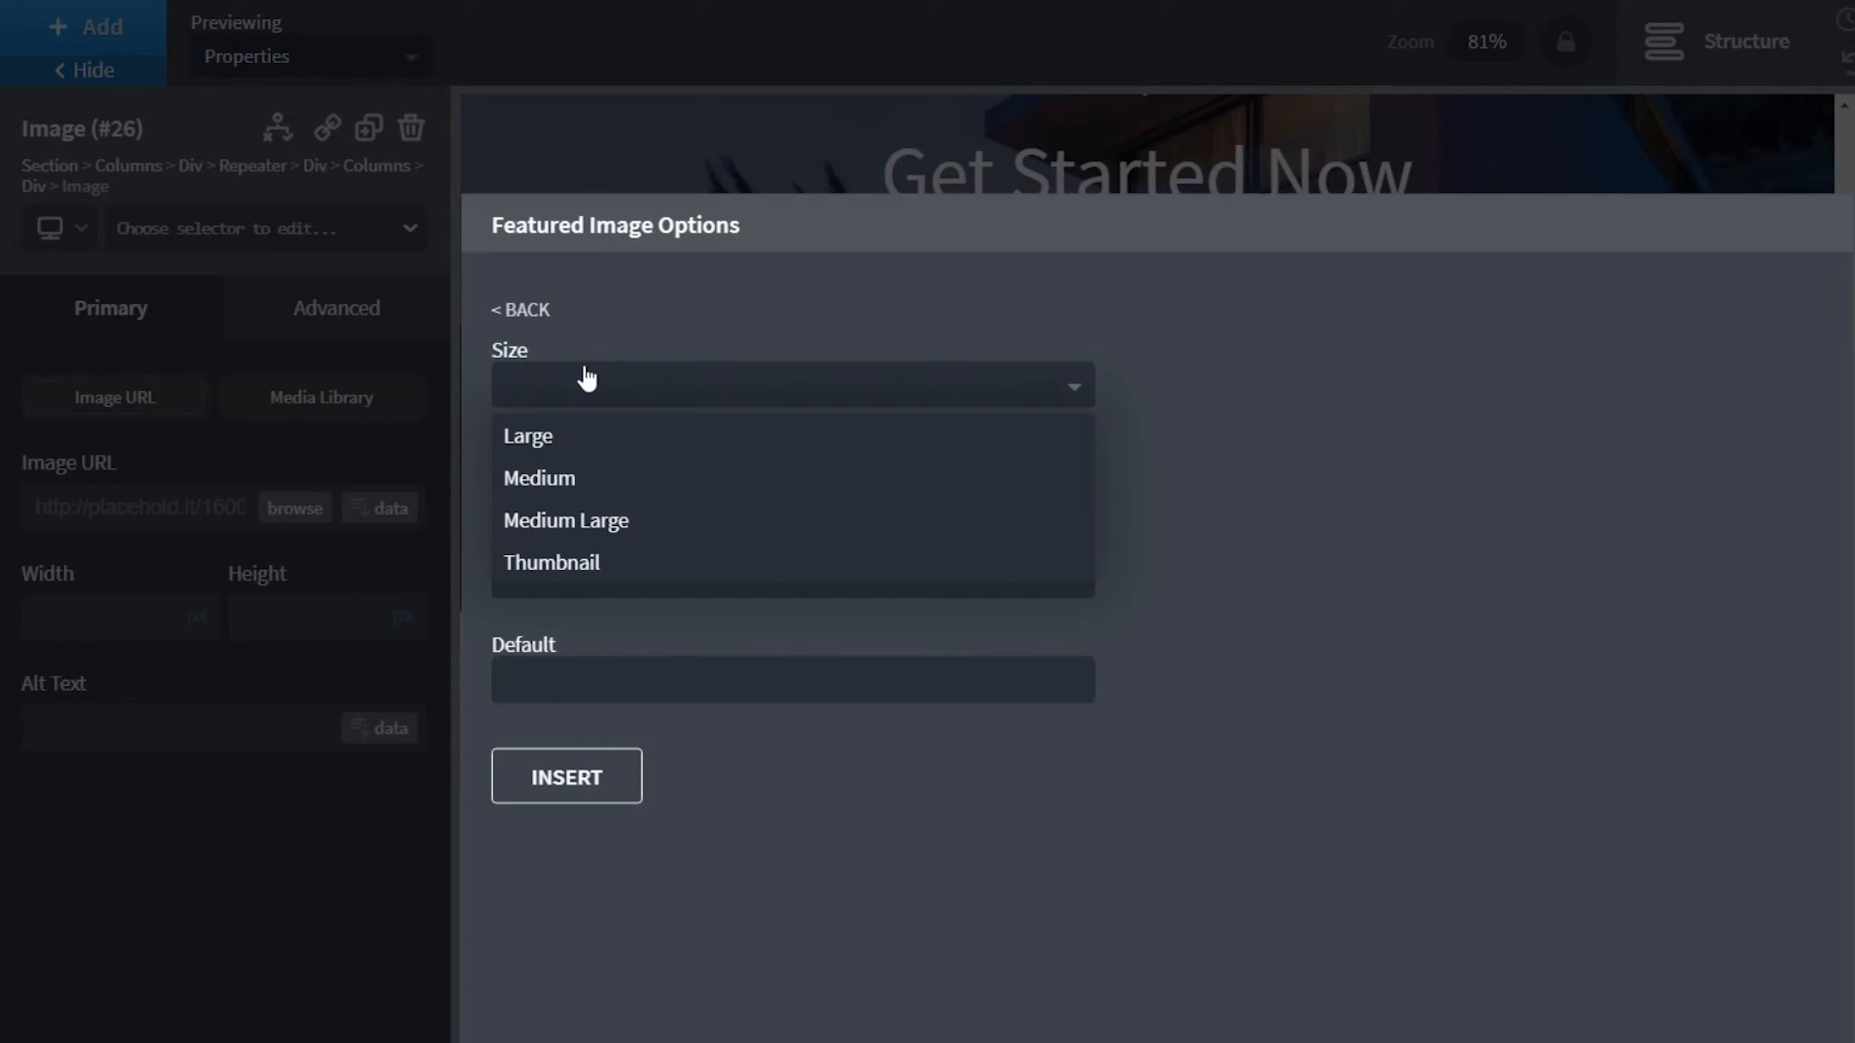
click(563, 478)
click(686, 497)
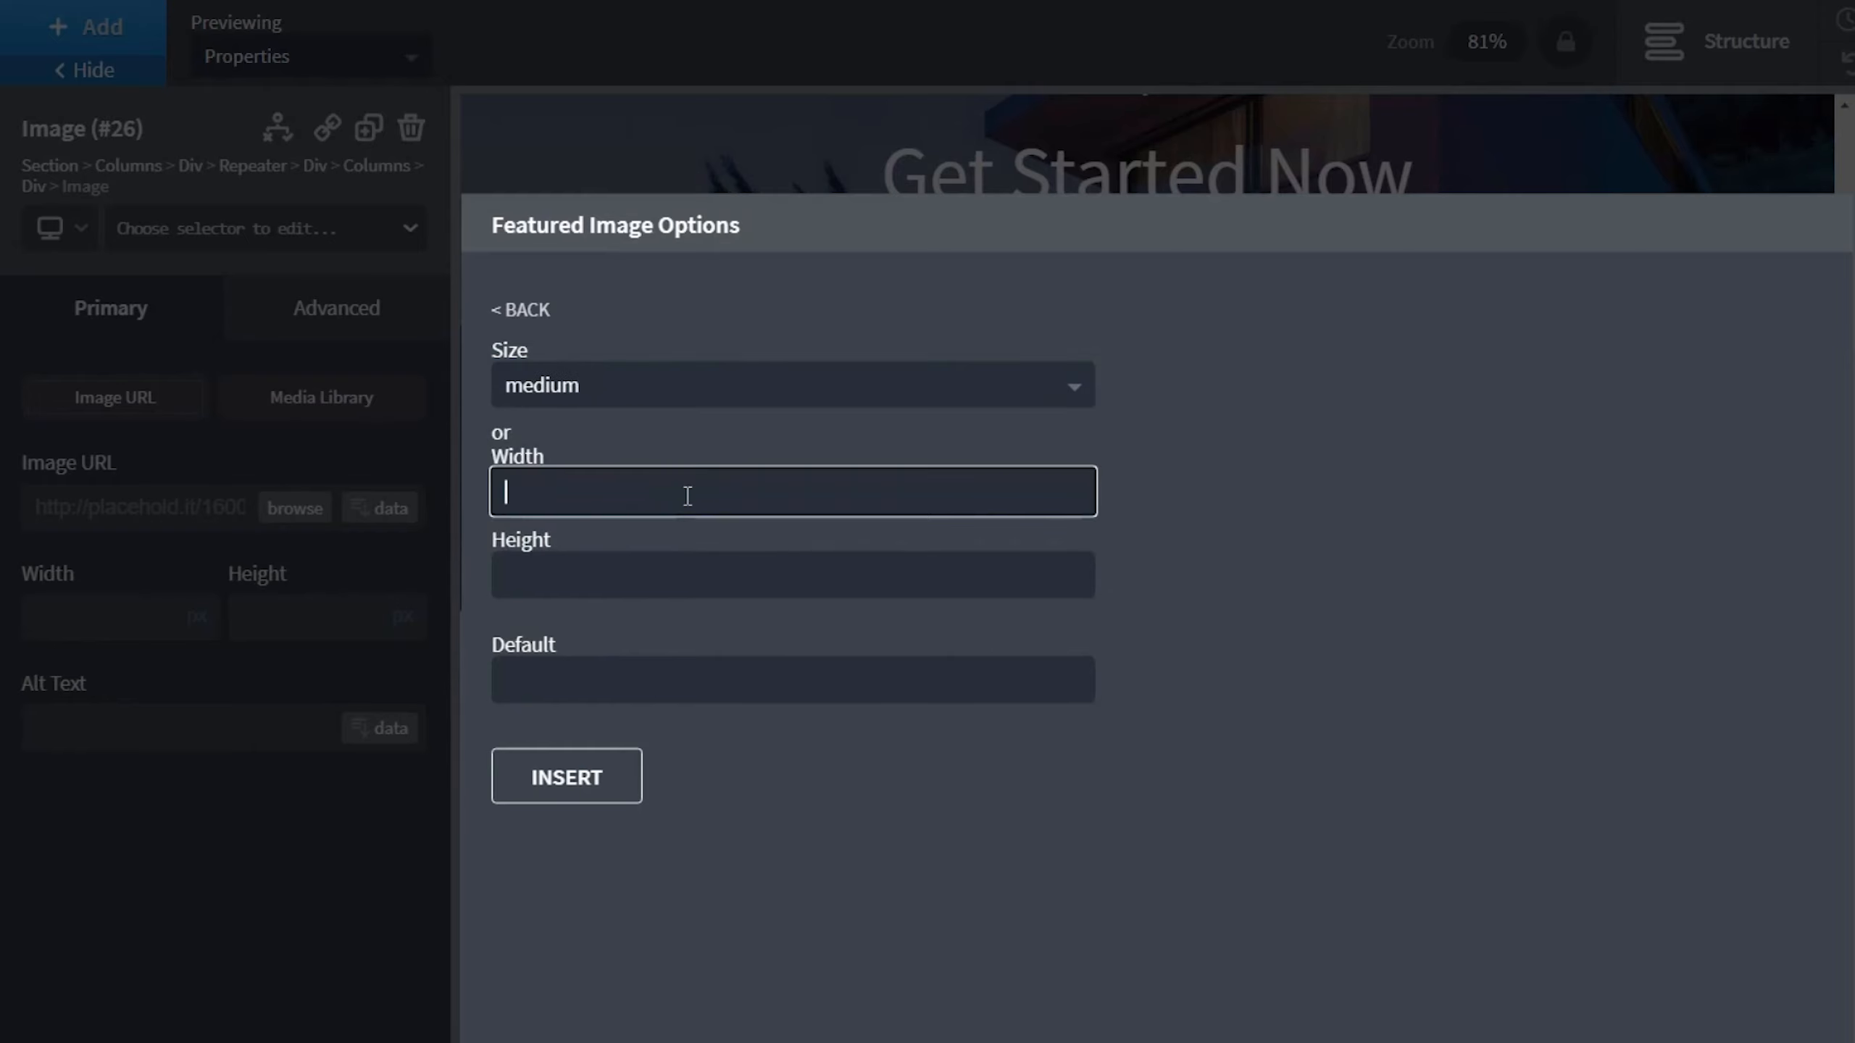
text(500)
click(665, 567)
text(500)
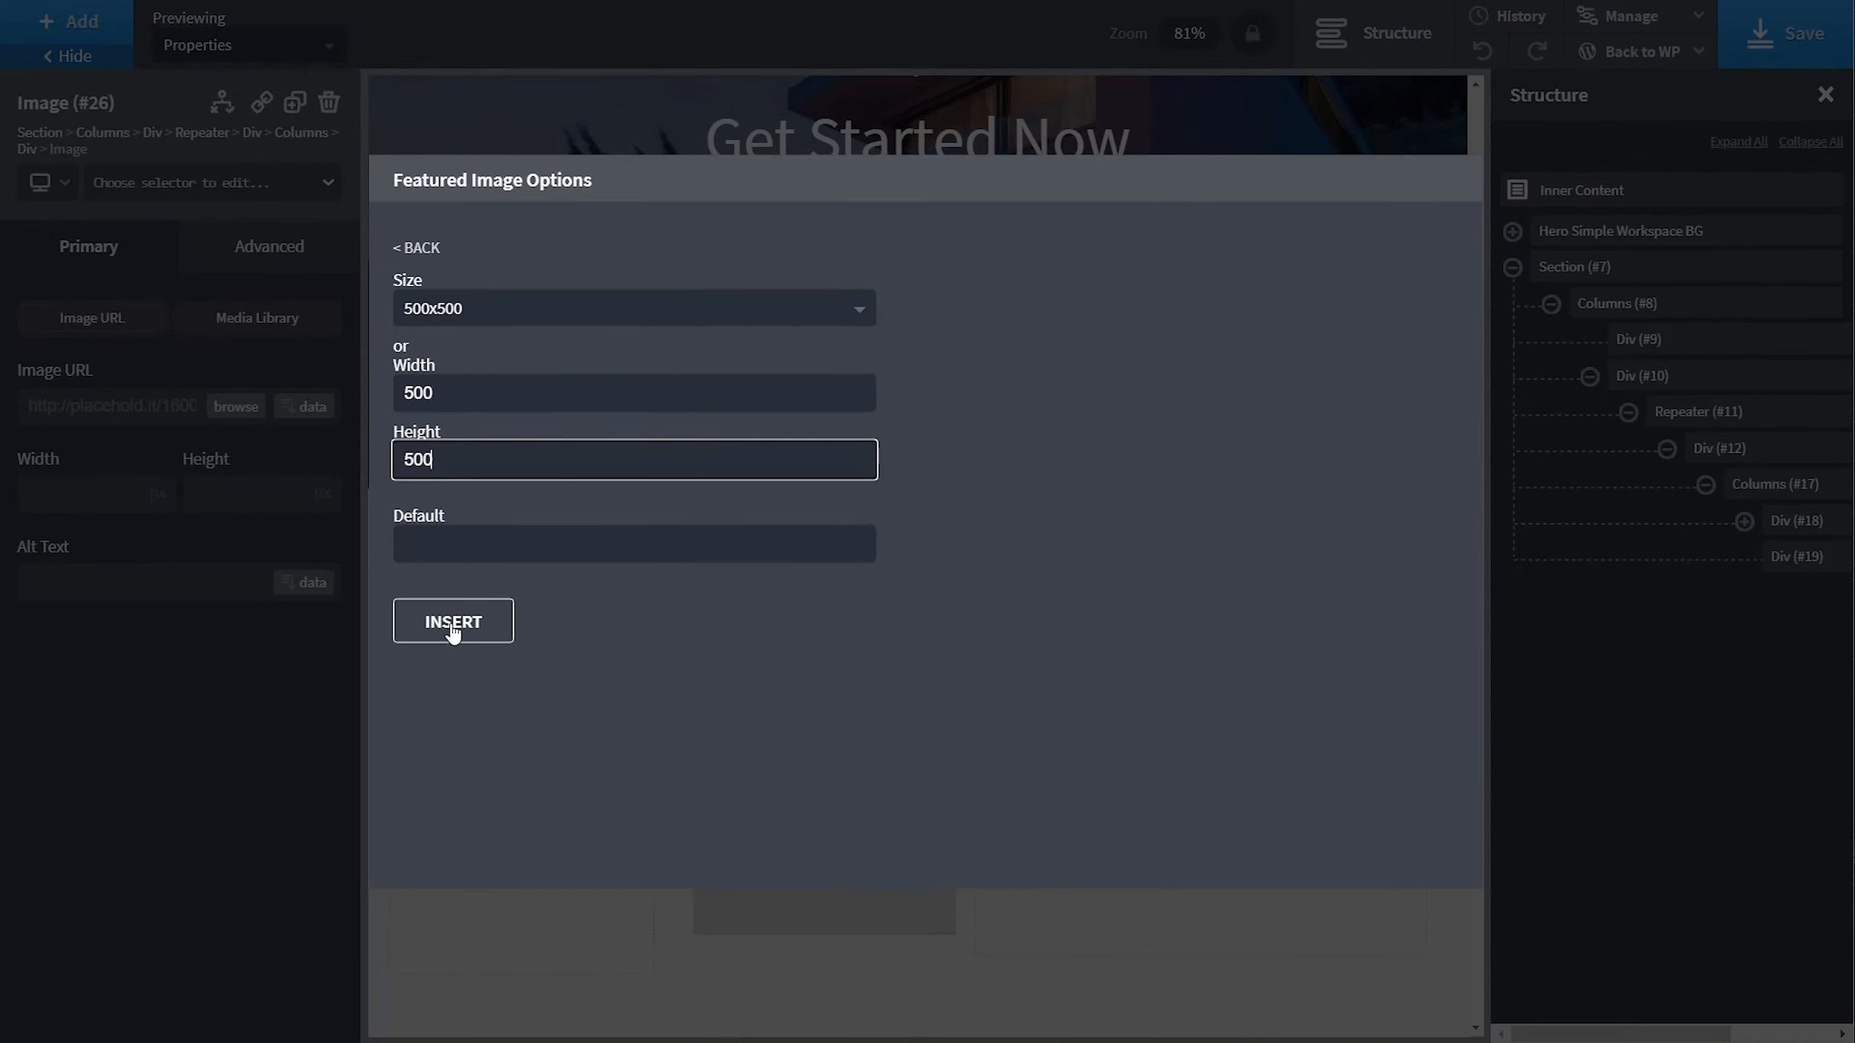
click(566, 776)
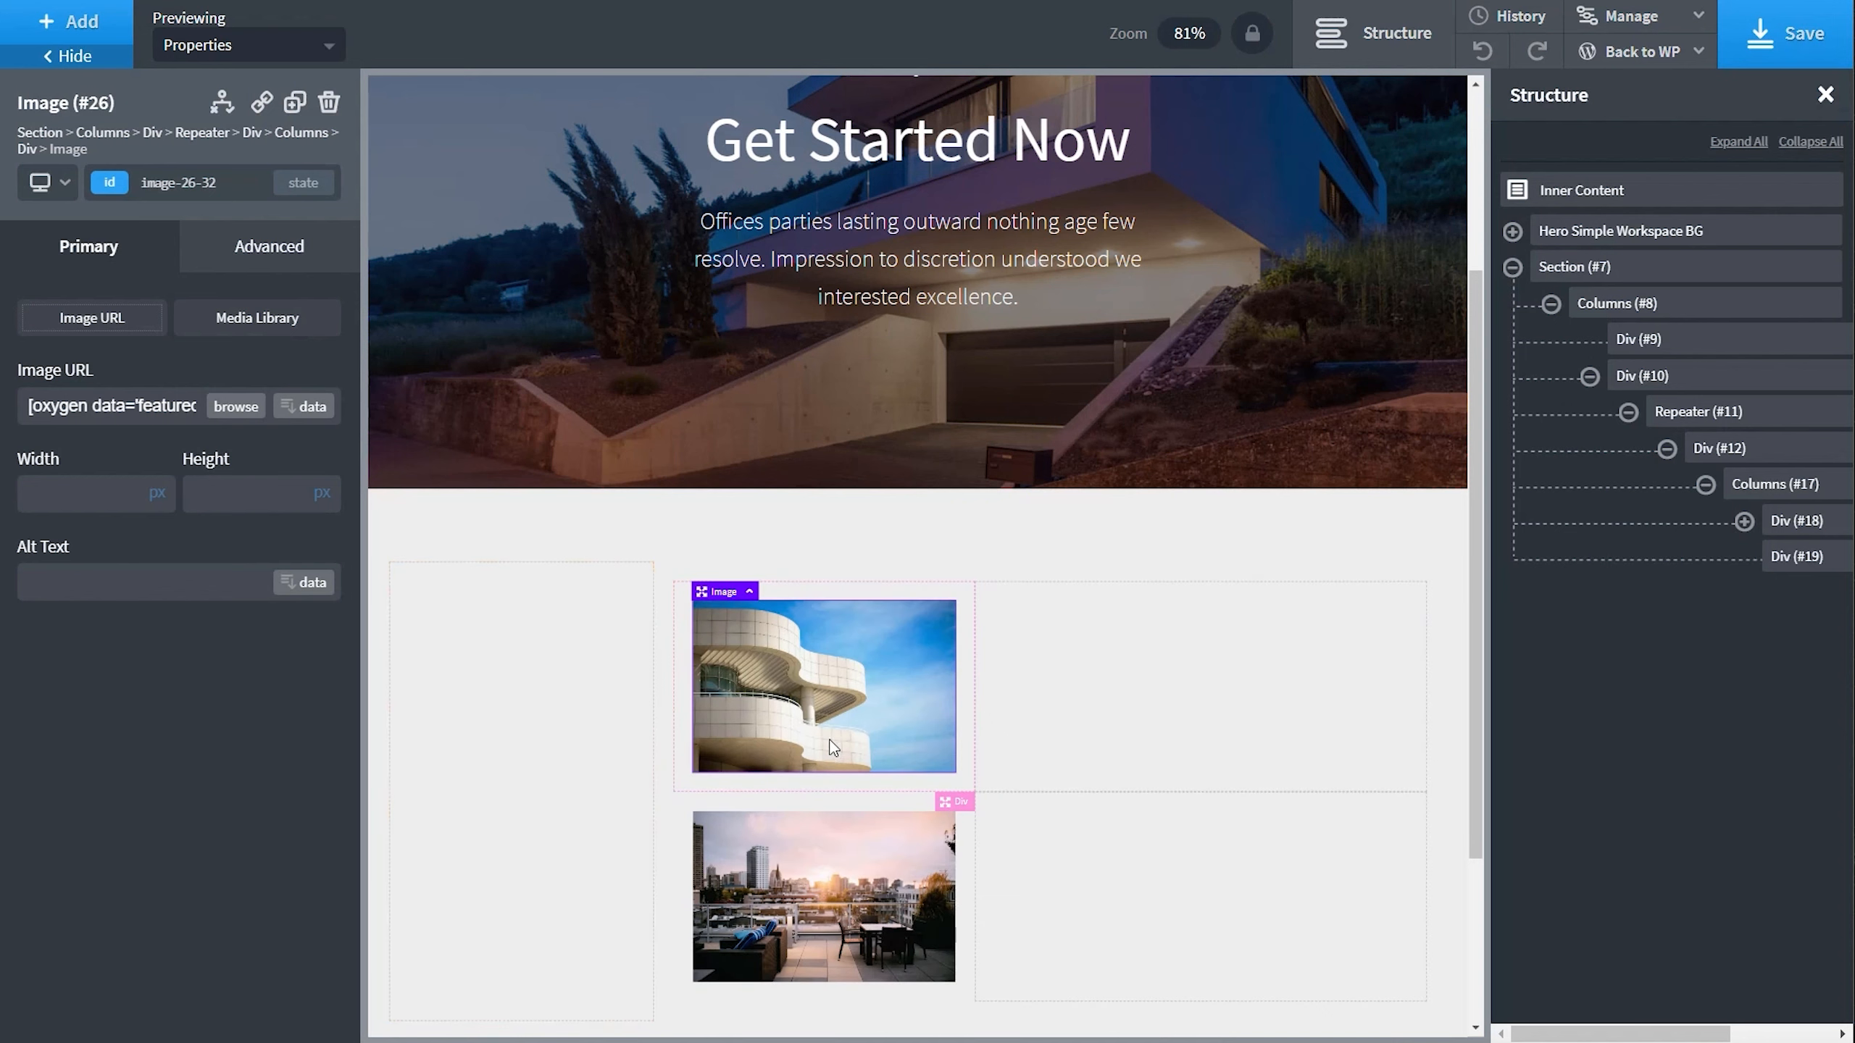
Insert a Heading element into the wider inner column beside the property image.
click(1028, 630)
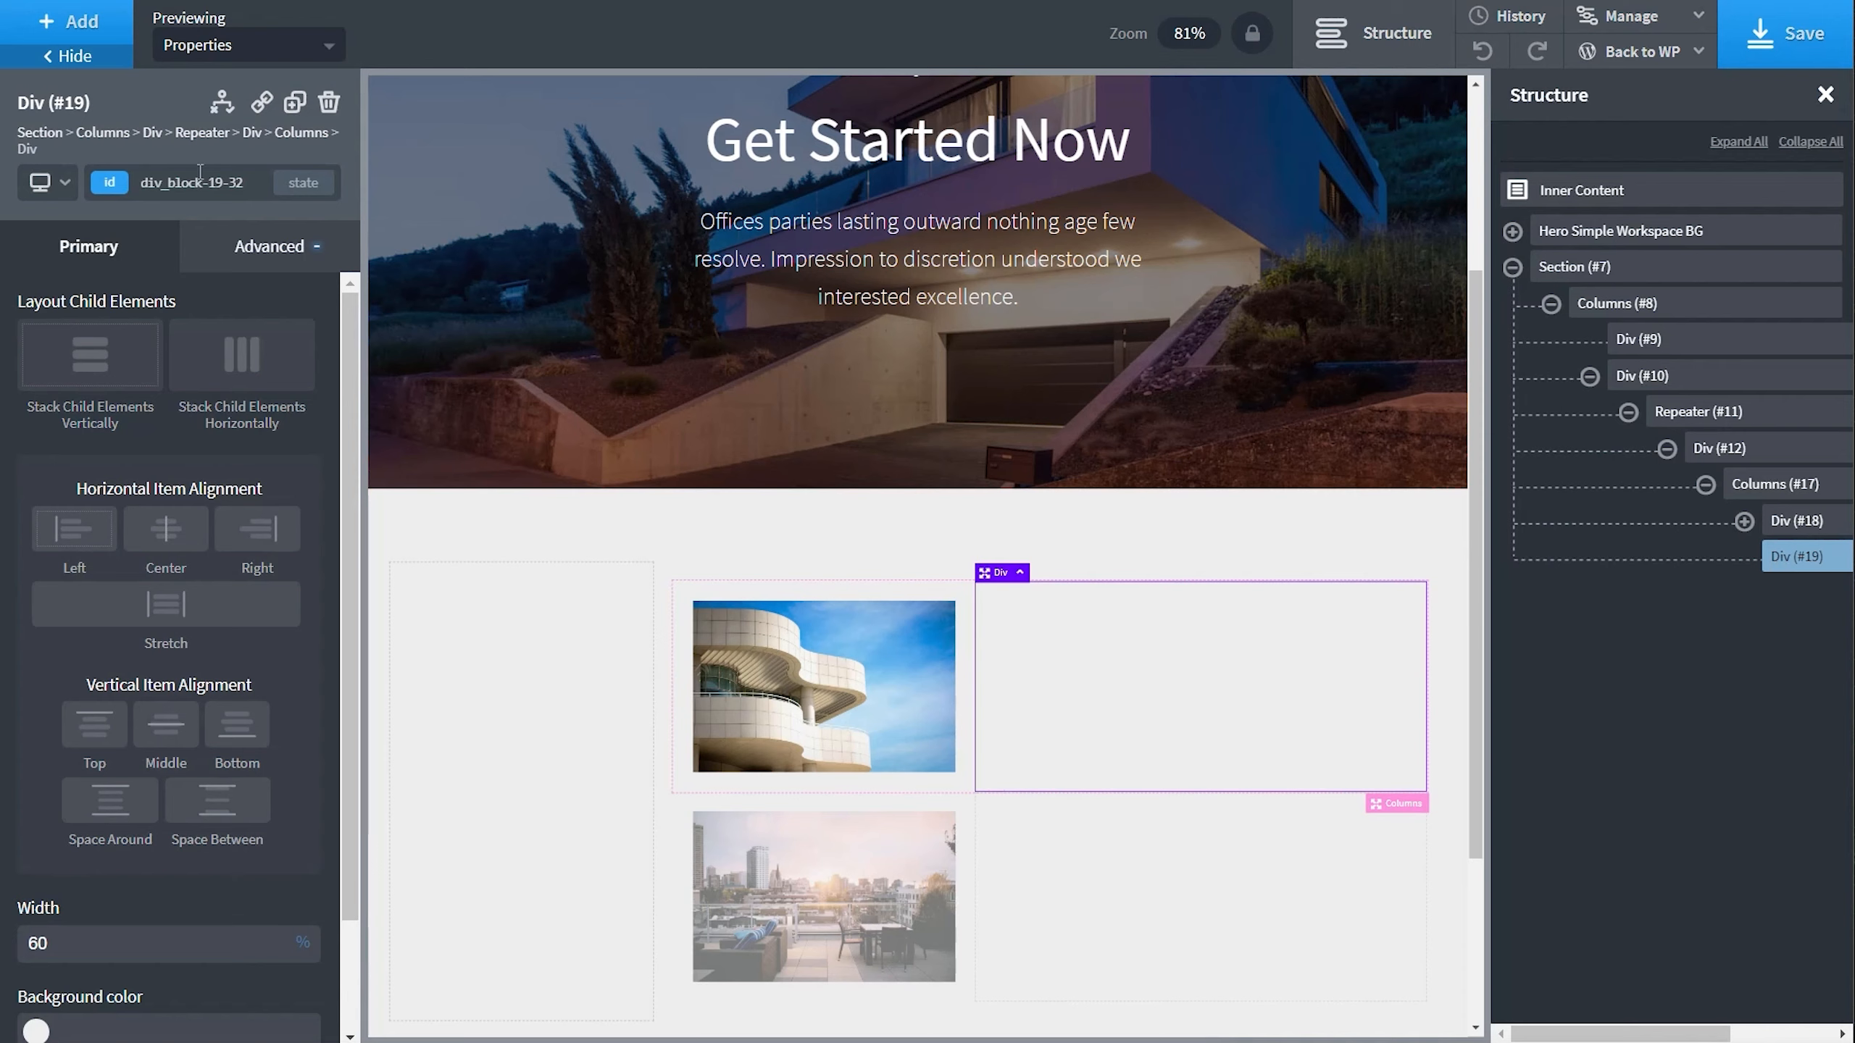
click(68, 21)
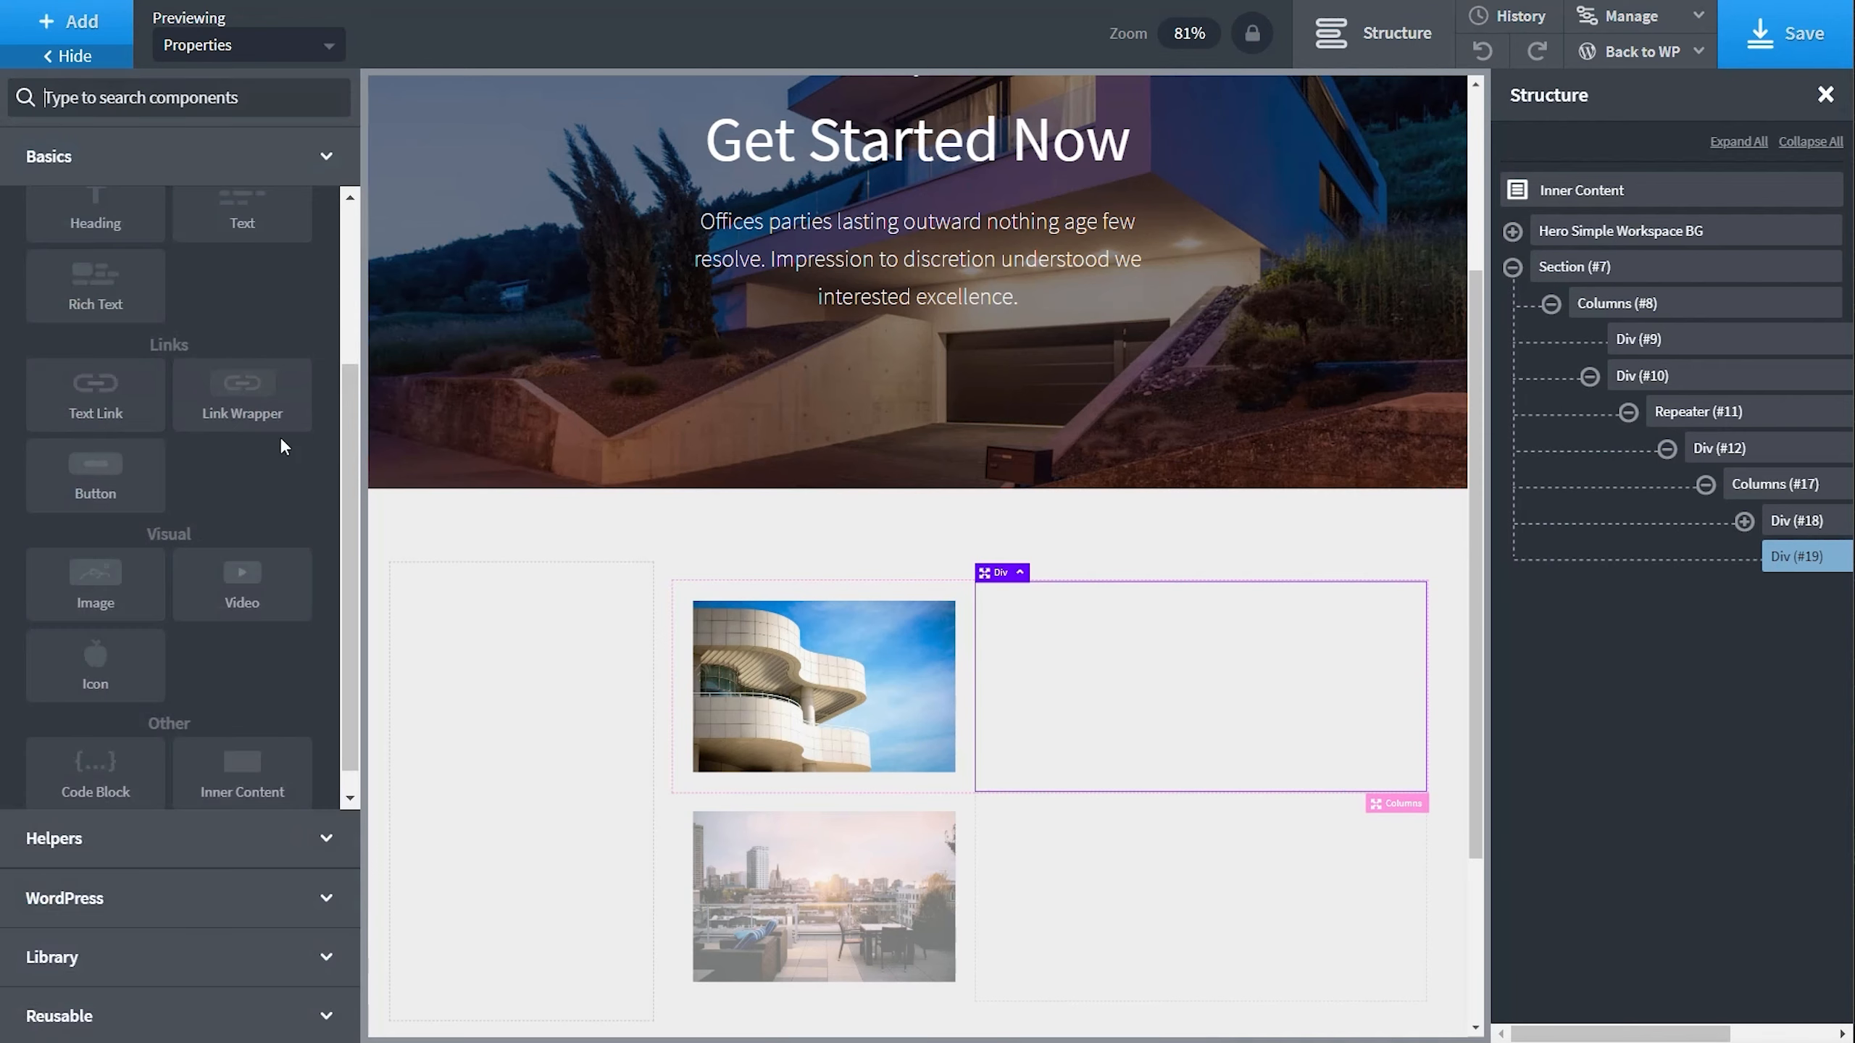
scroll(283, 442, up, 2)
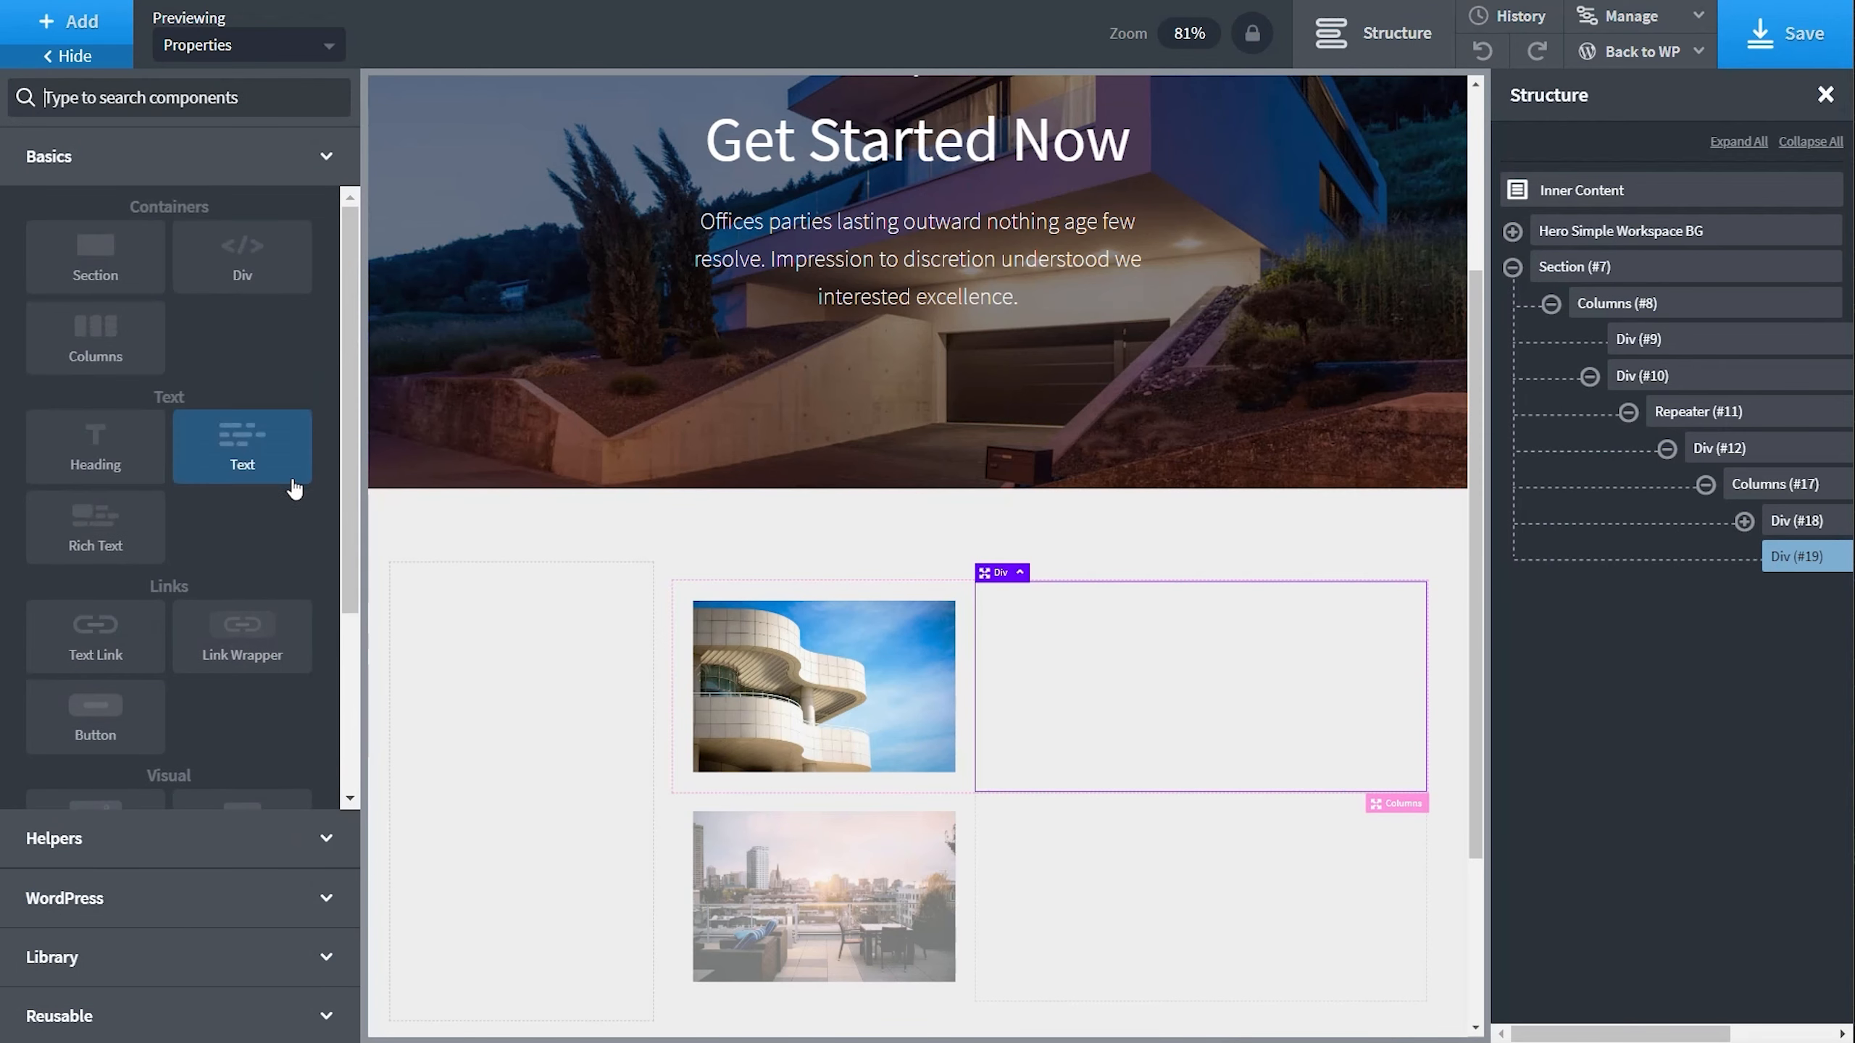
click(115, 447)
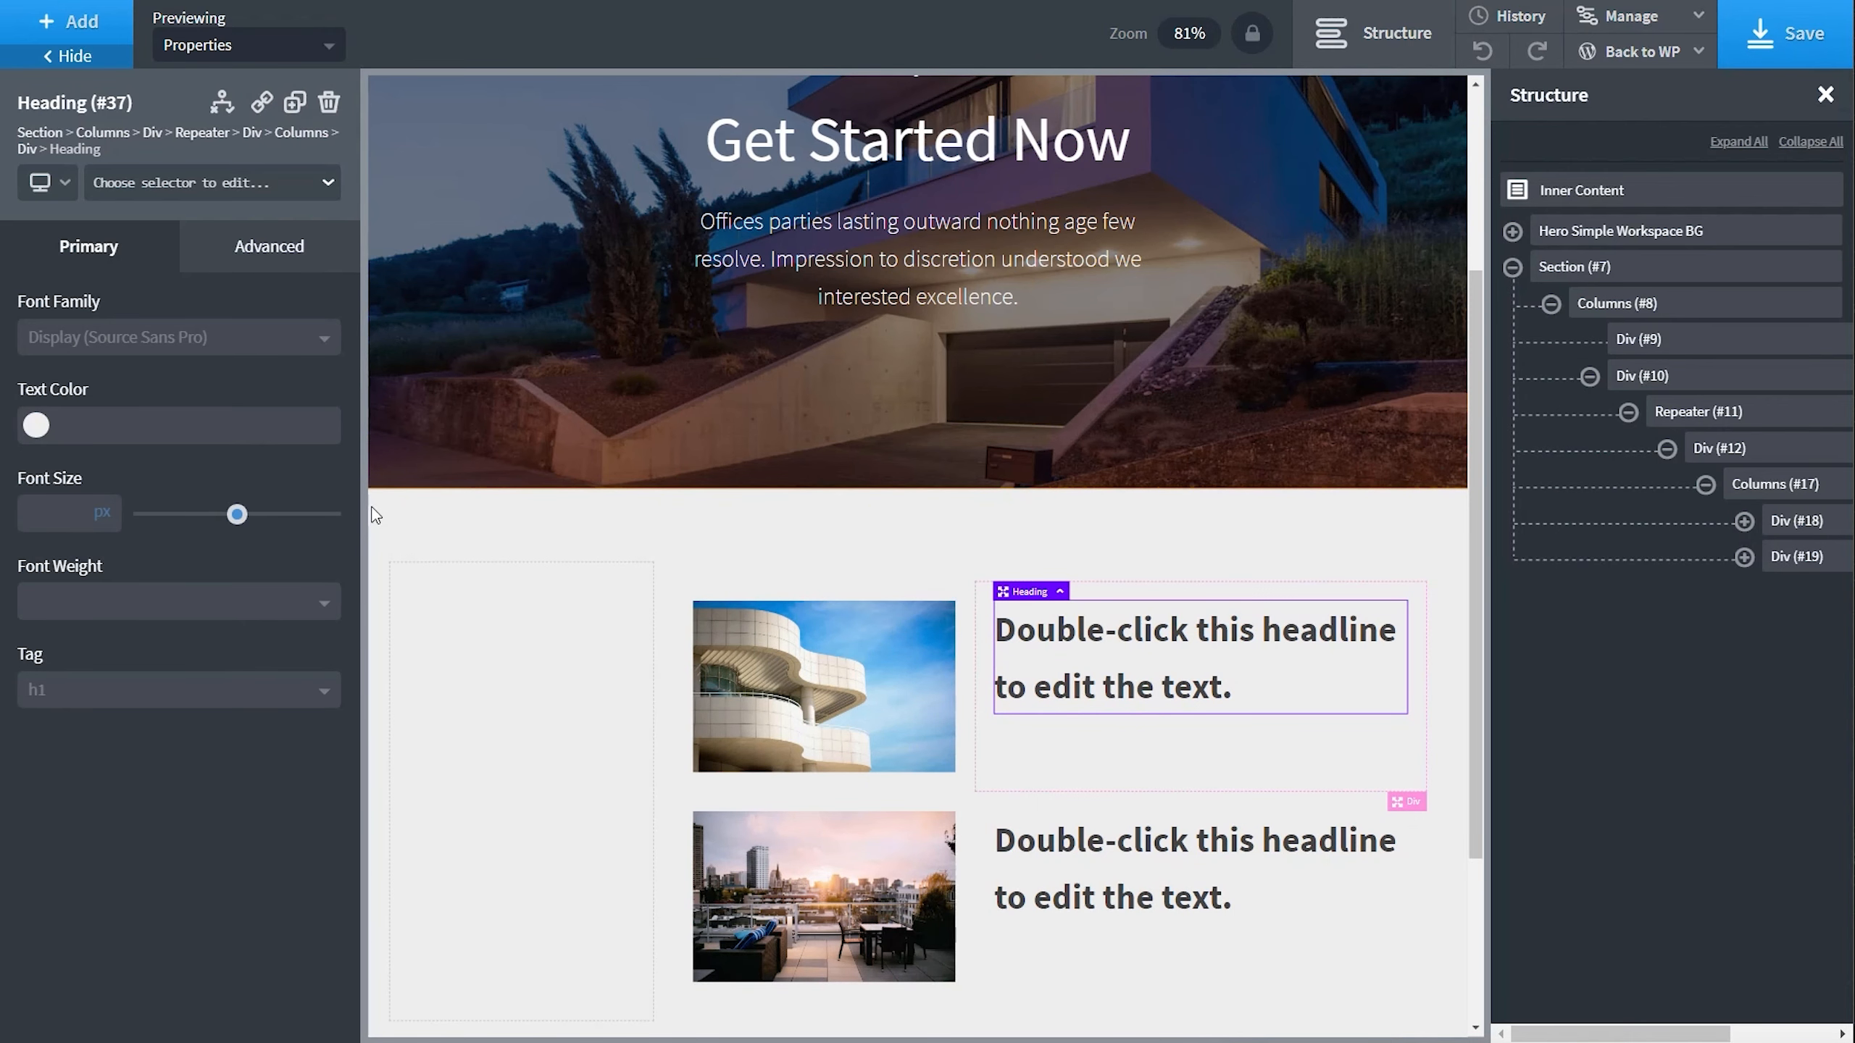
Replace the heading's placeholder text with the dynamic post title, with its Link option enabled.
double_click(1149, 649)
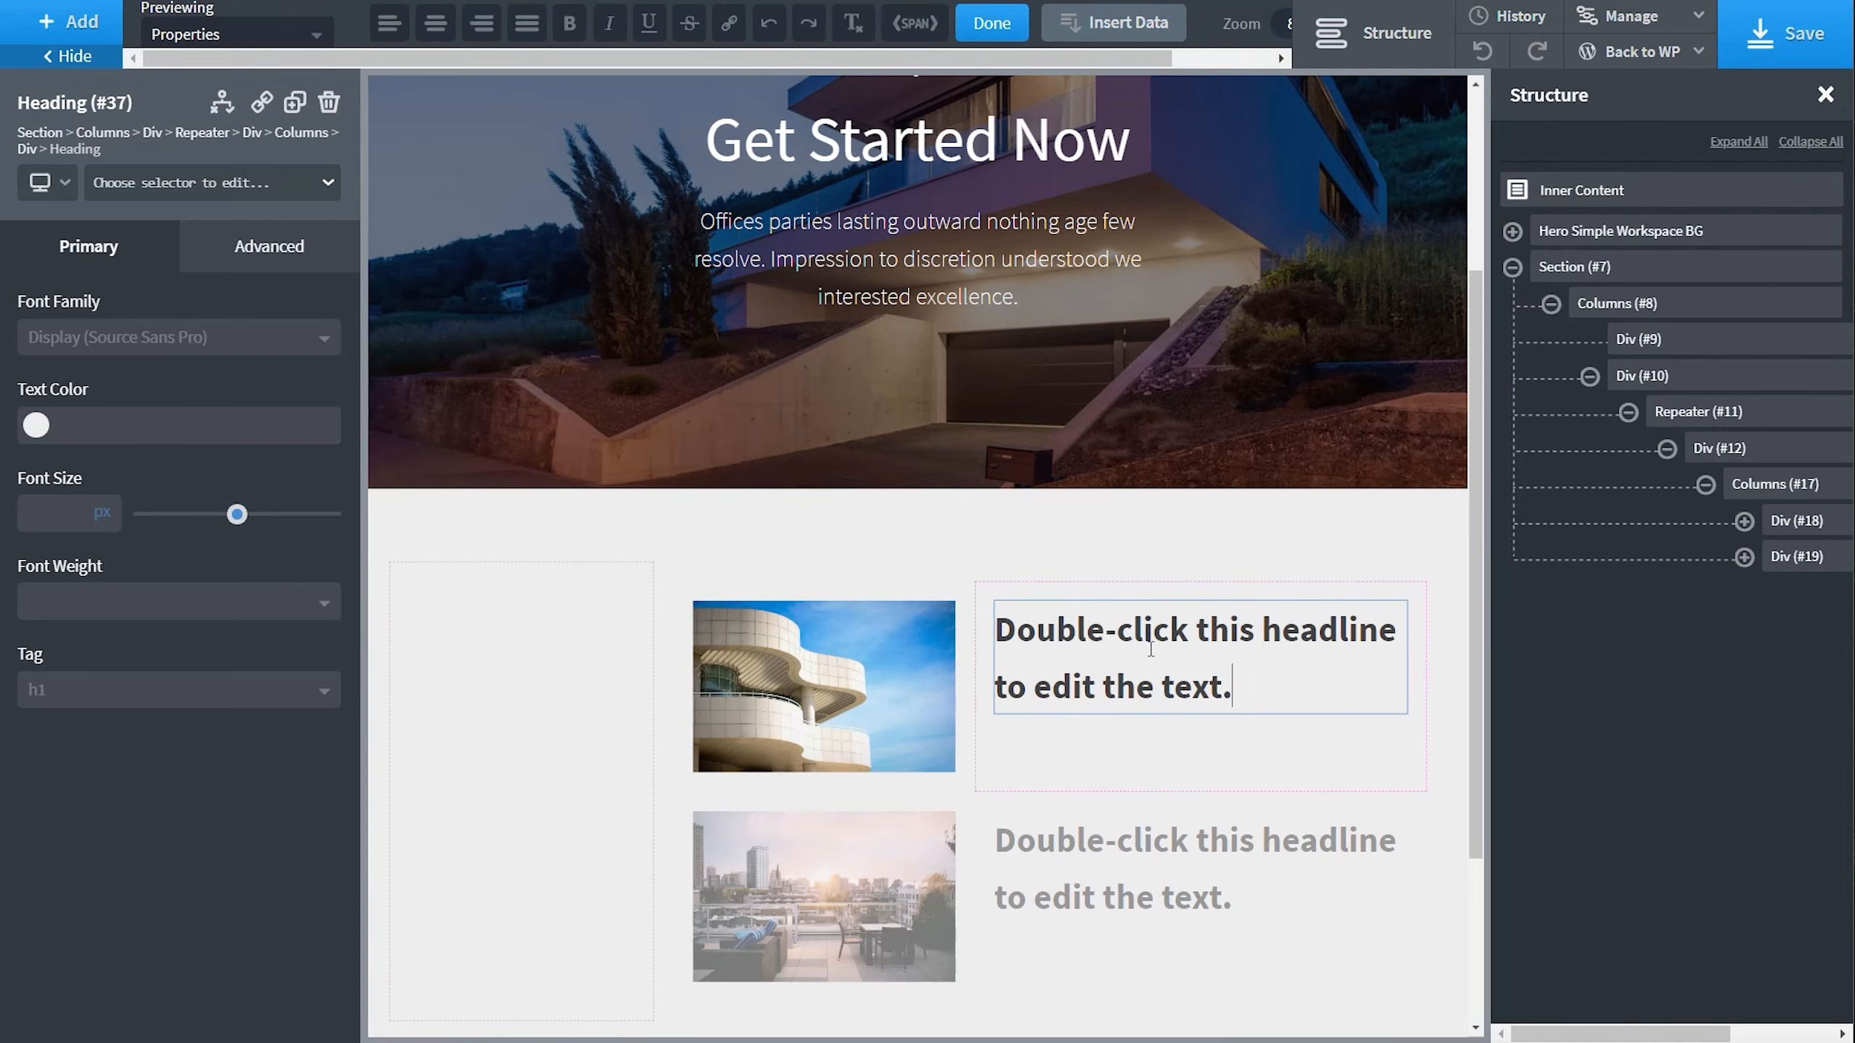
triple_click(1190, 632)
click(1131, 32)
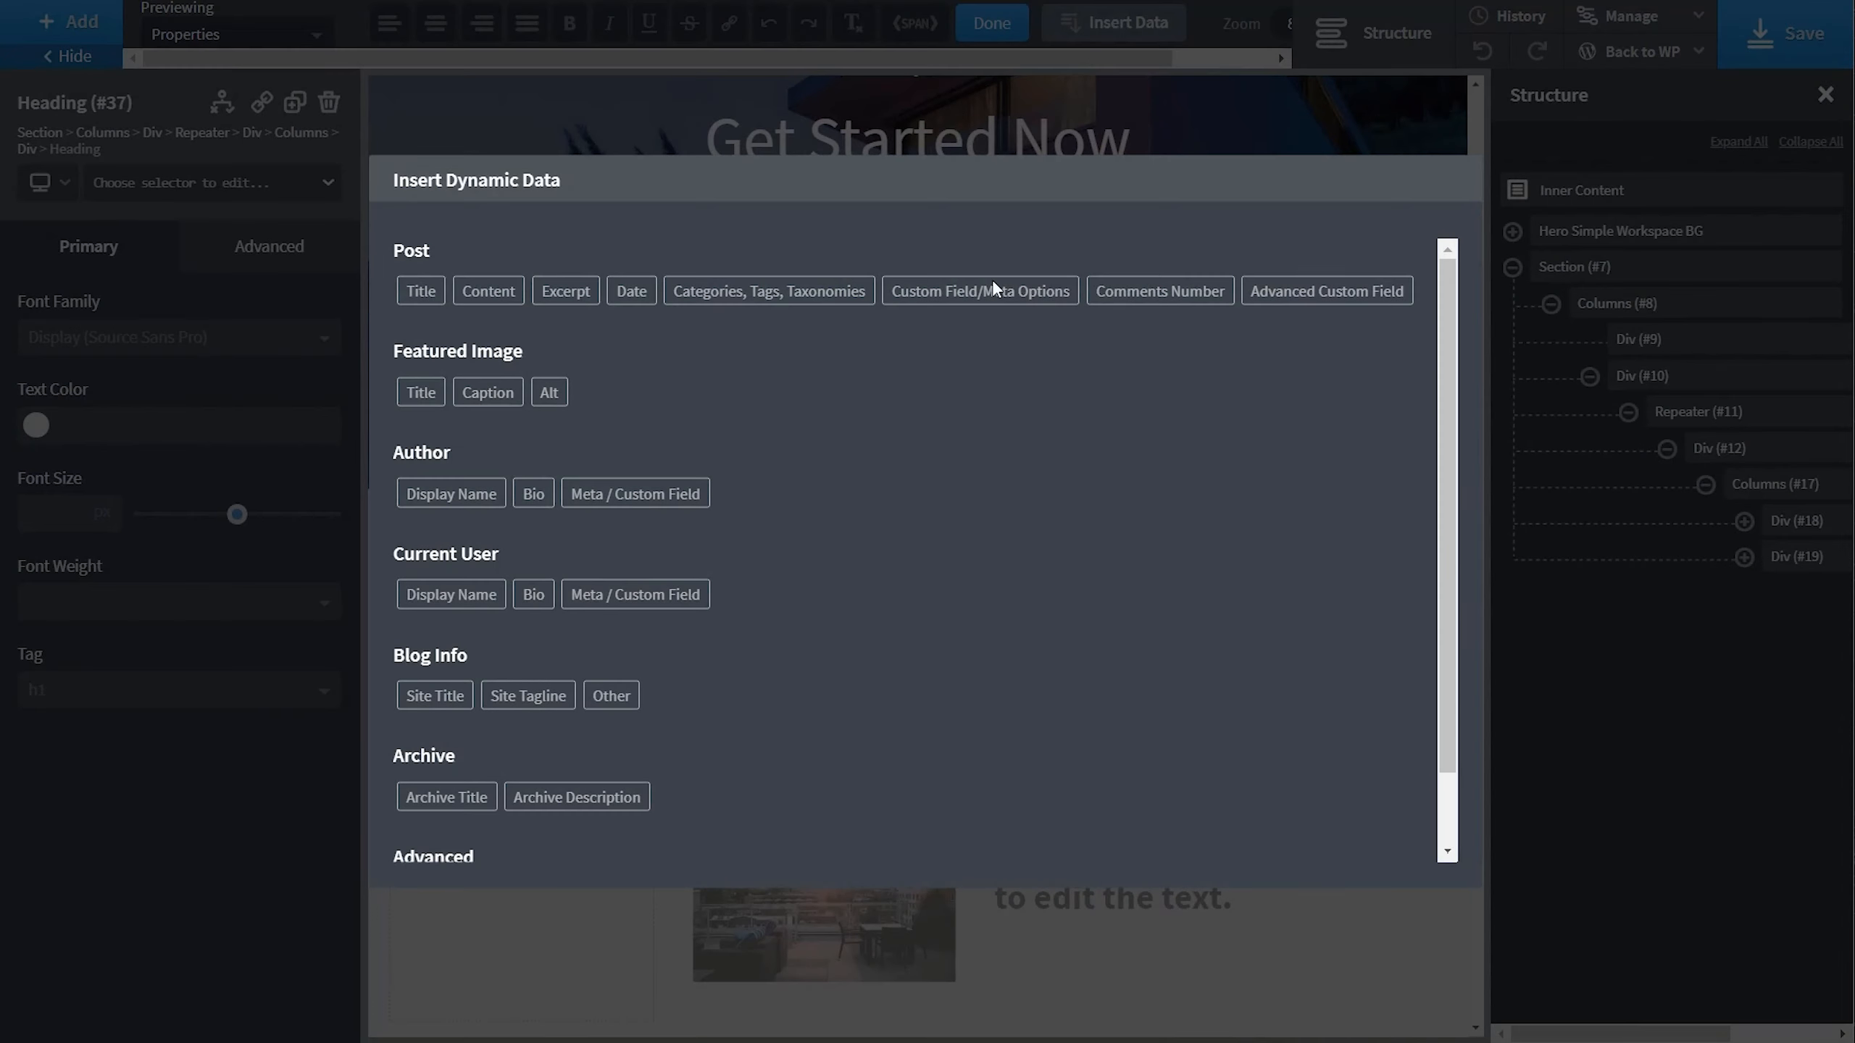
click(431, 299)
click(405, 311)
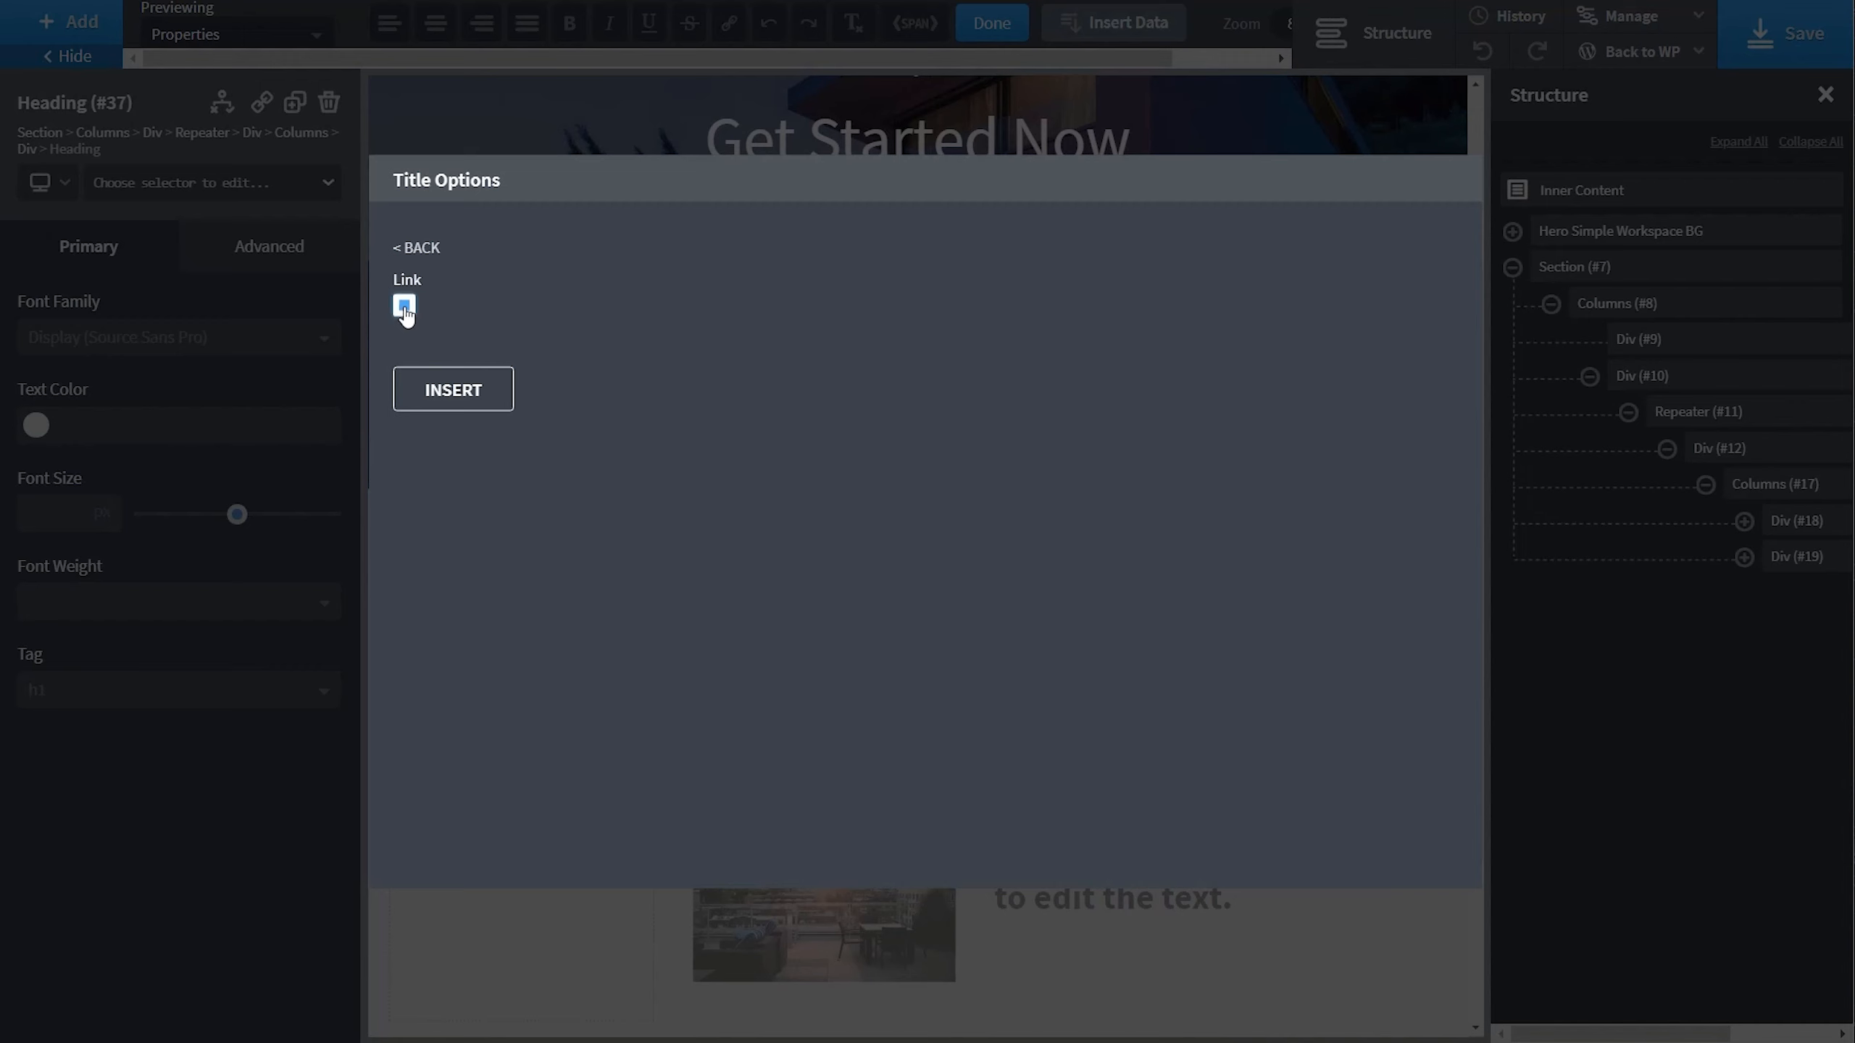
click(453, 389)
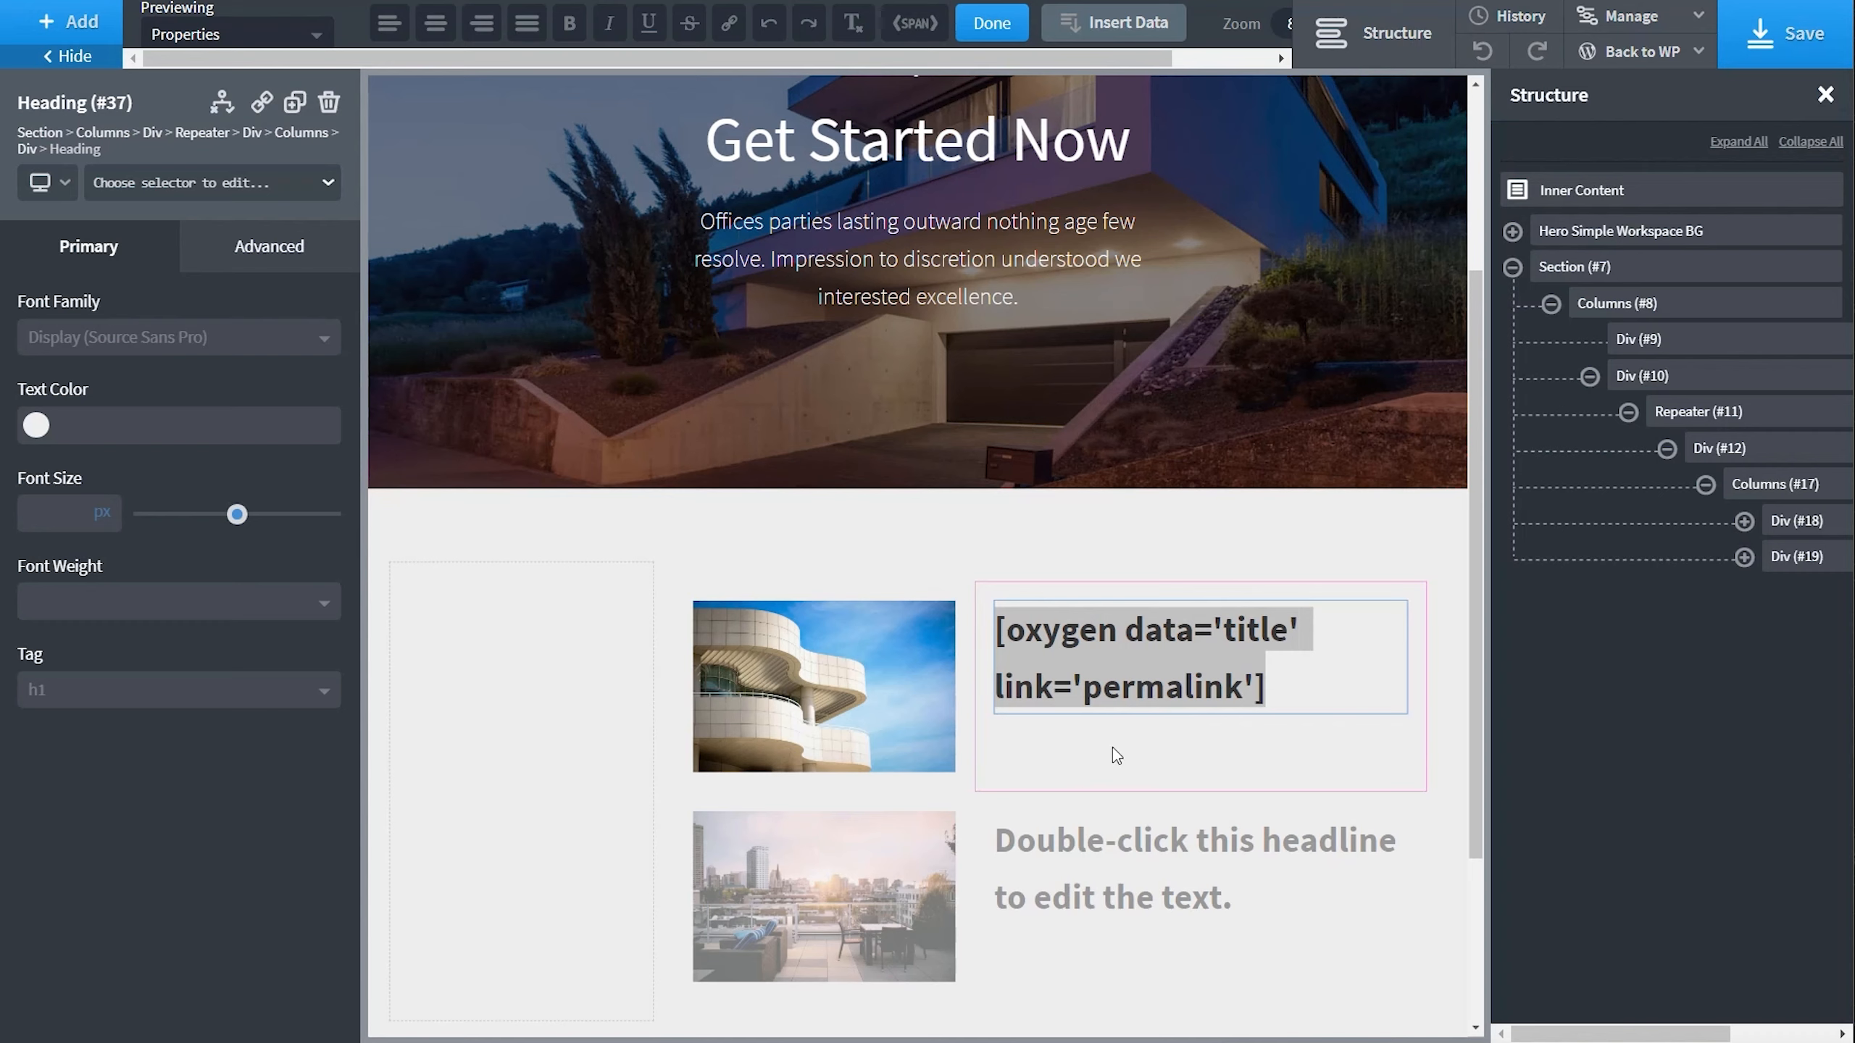
Style the property title heading with the atomic Heavy Metal text colour, font size 24 px, font weight 400 and tag H3.
click(35, 424)
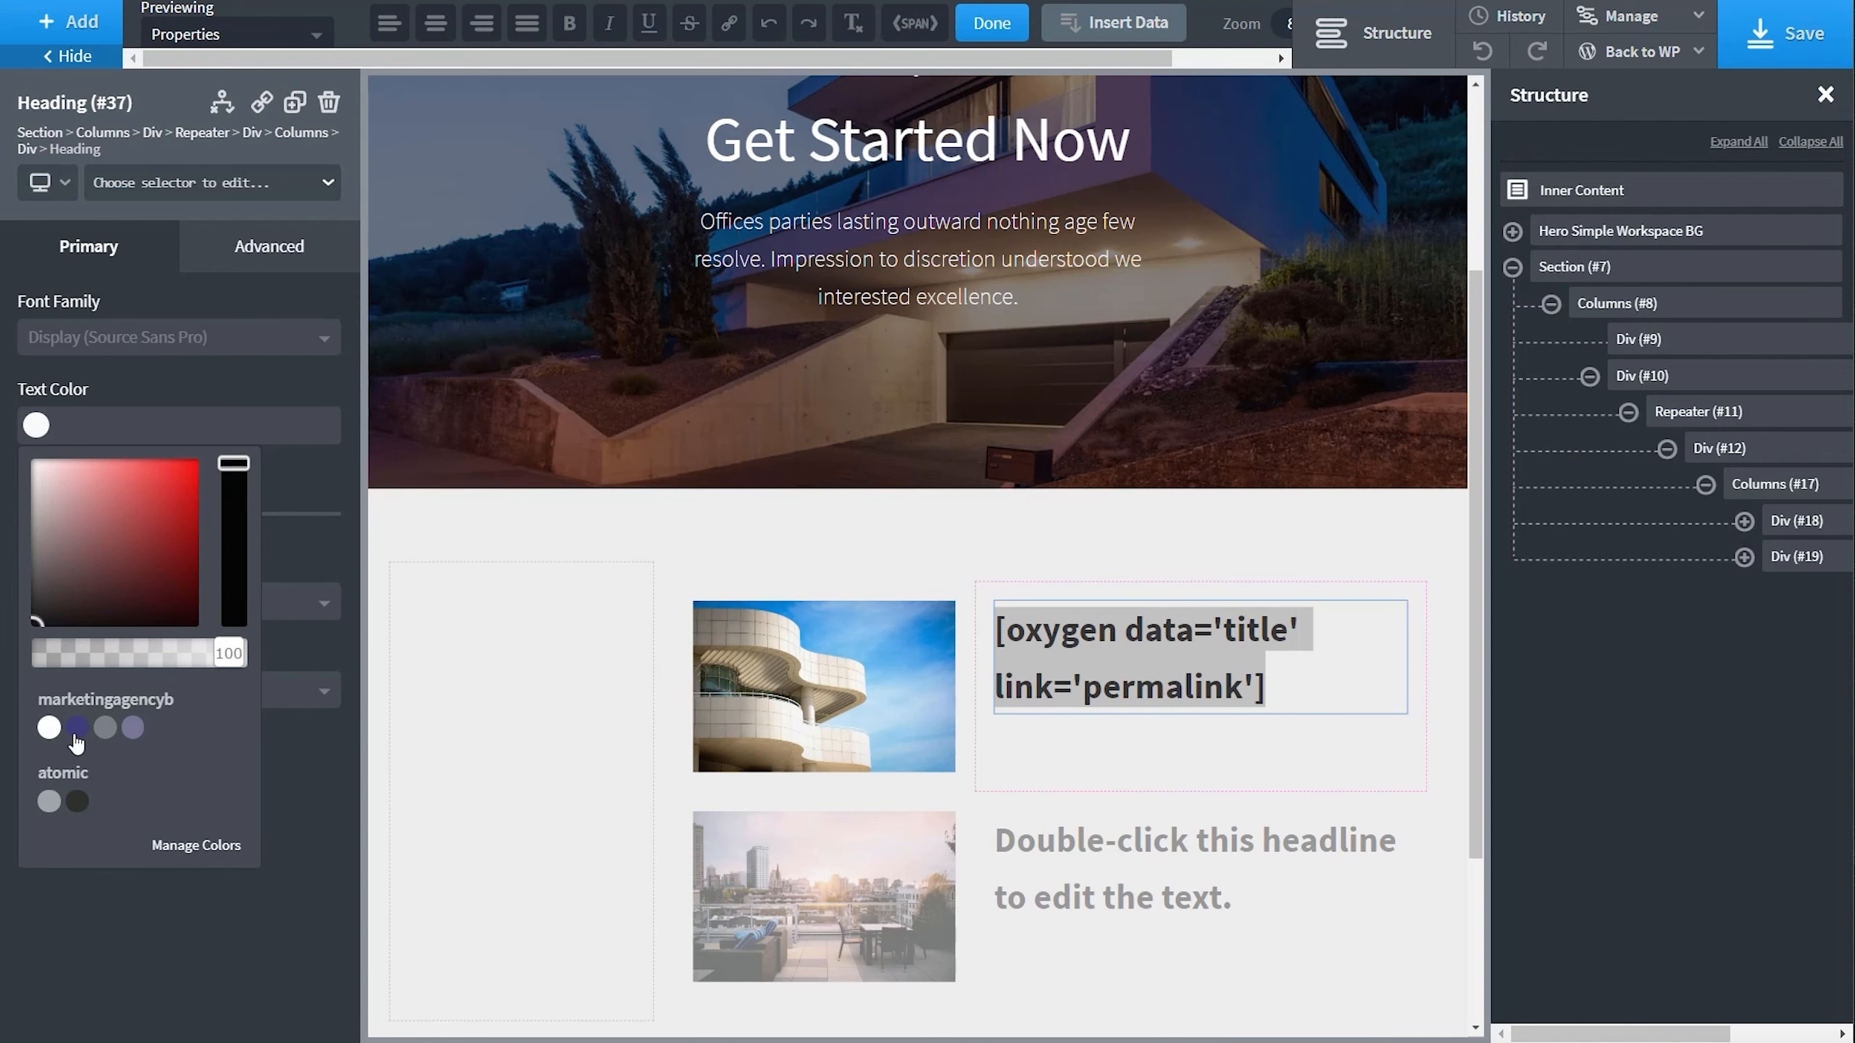
click(77, 801)
click(287, 859)
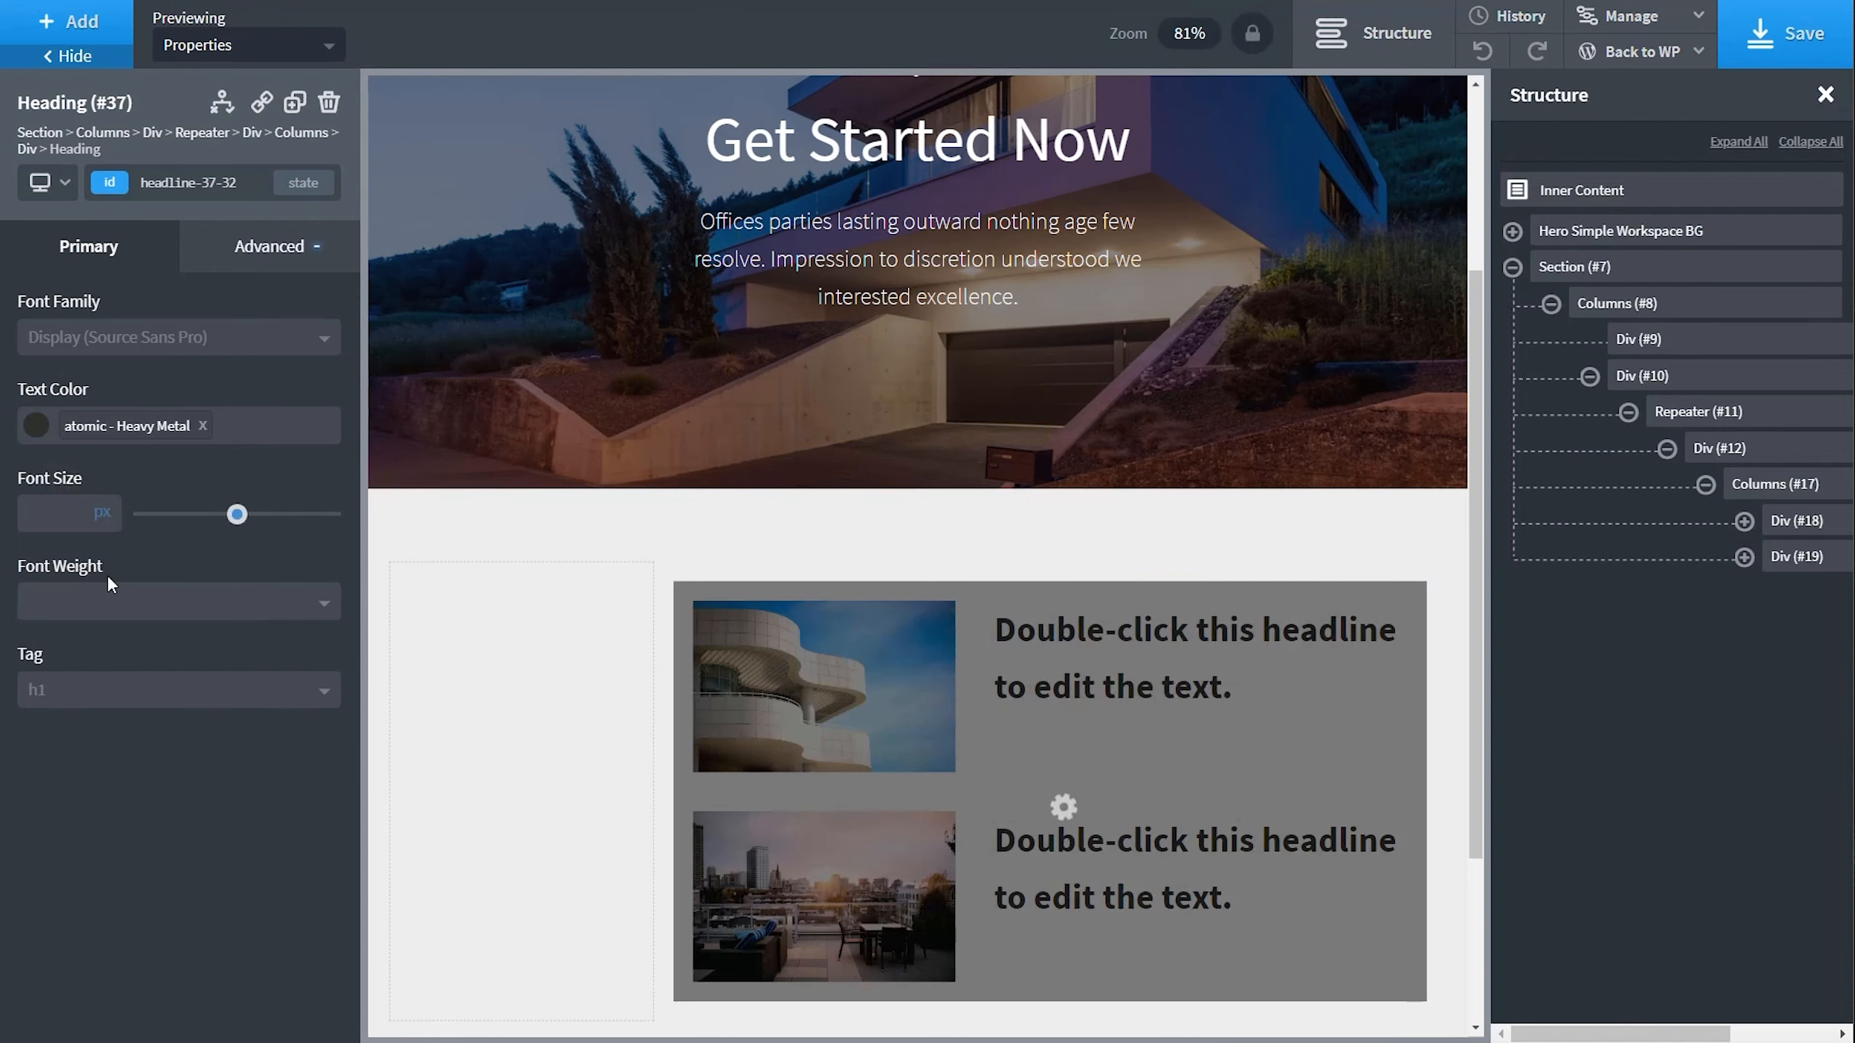
click(52, 518)
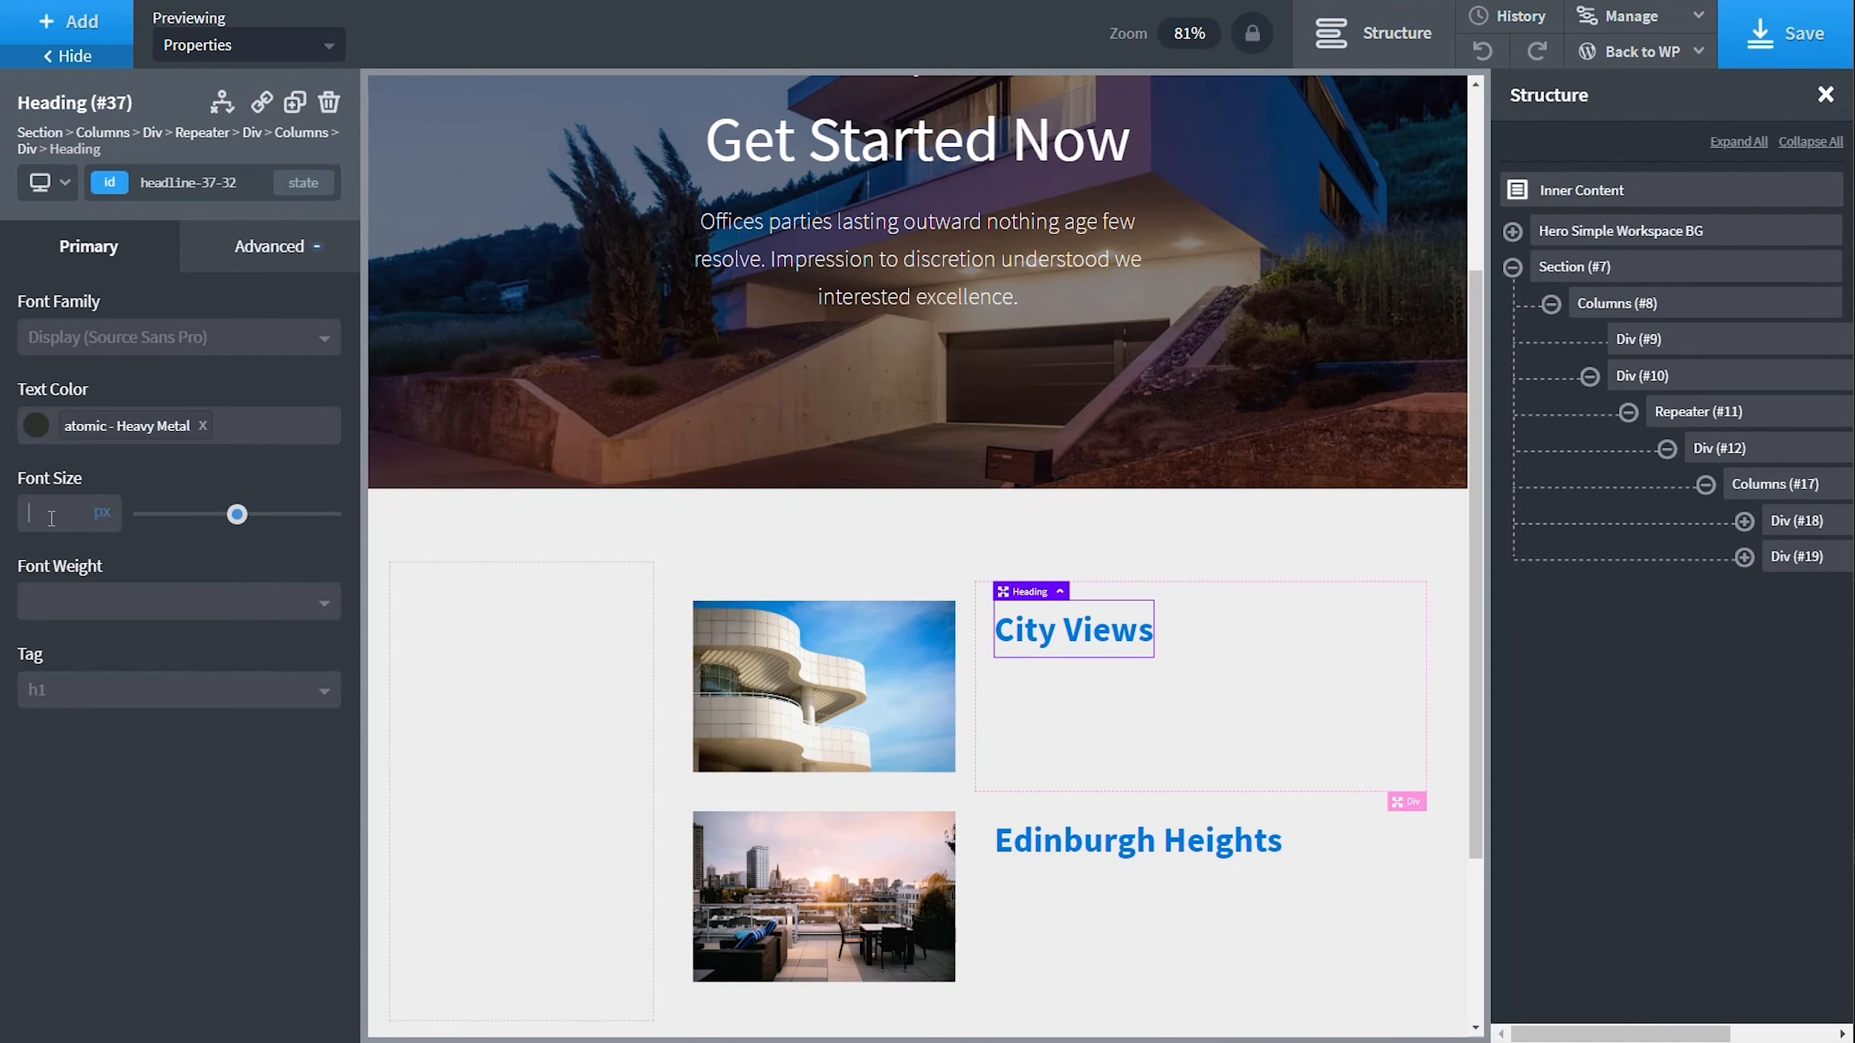
text(24)
click(115, 611)
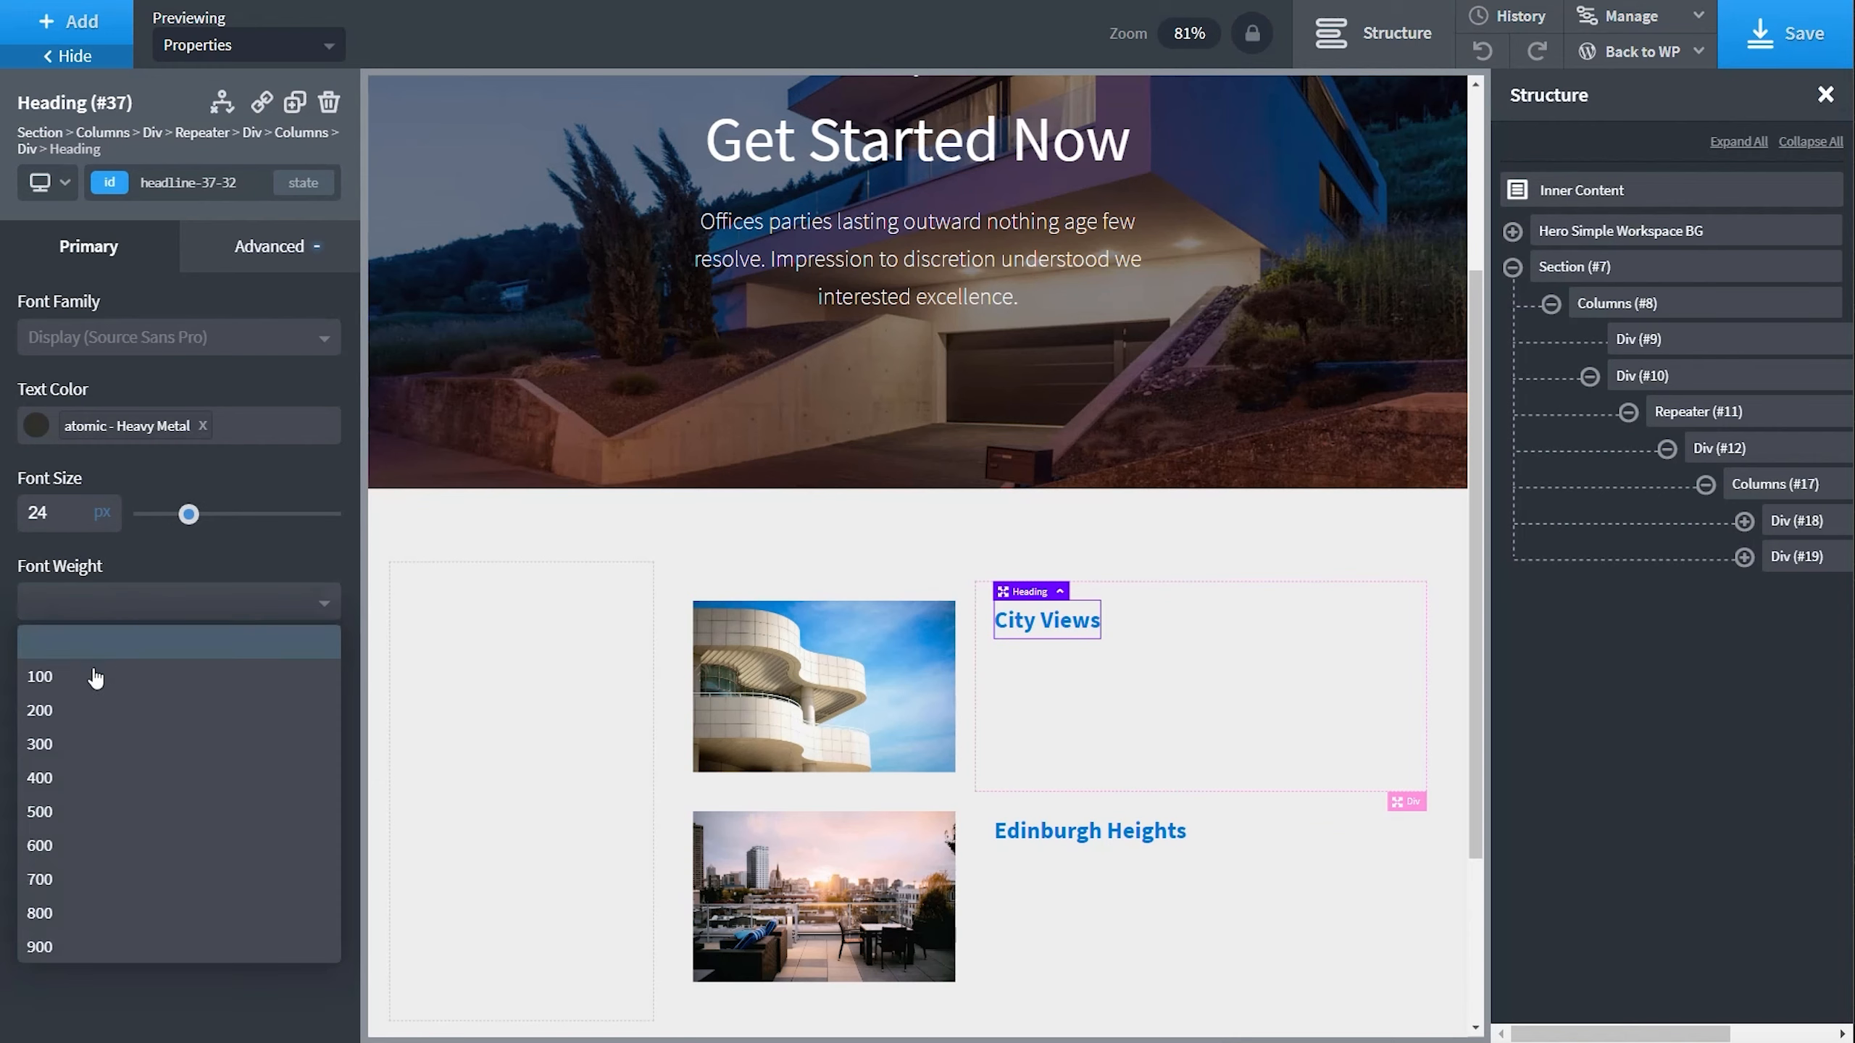
click(73, 771)
click(115, 700)
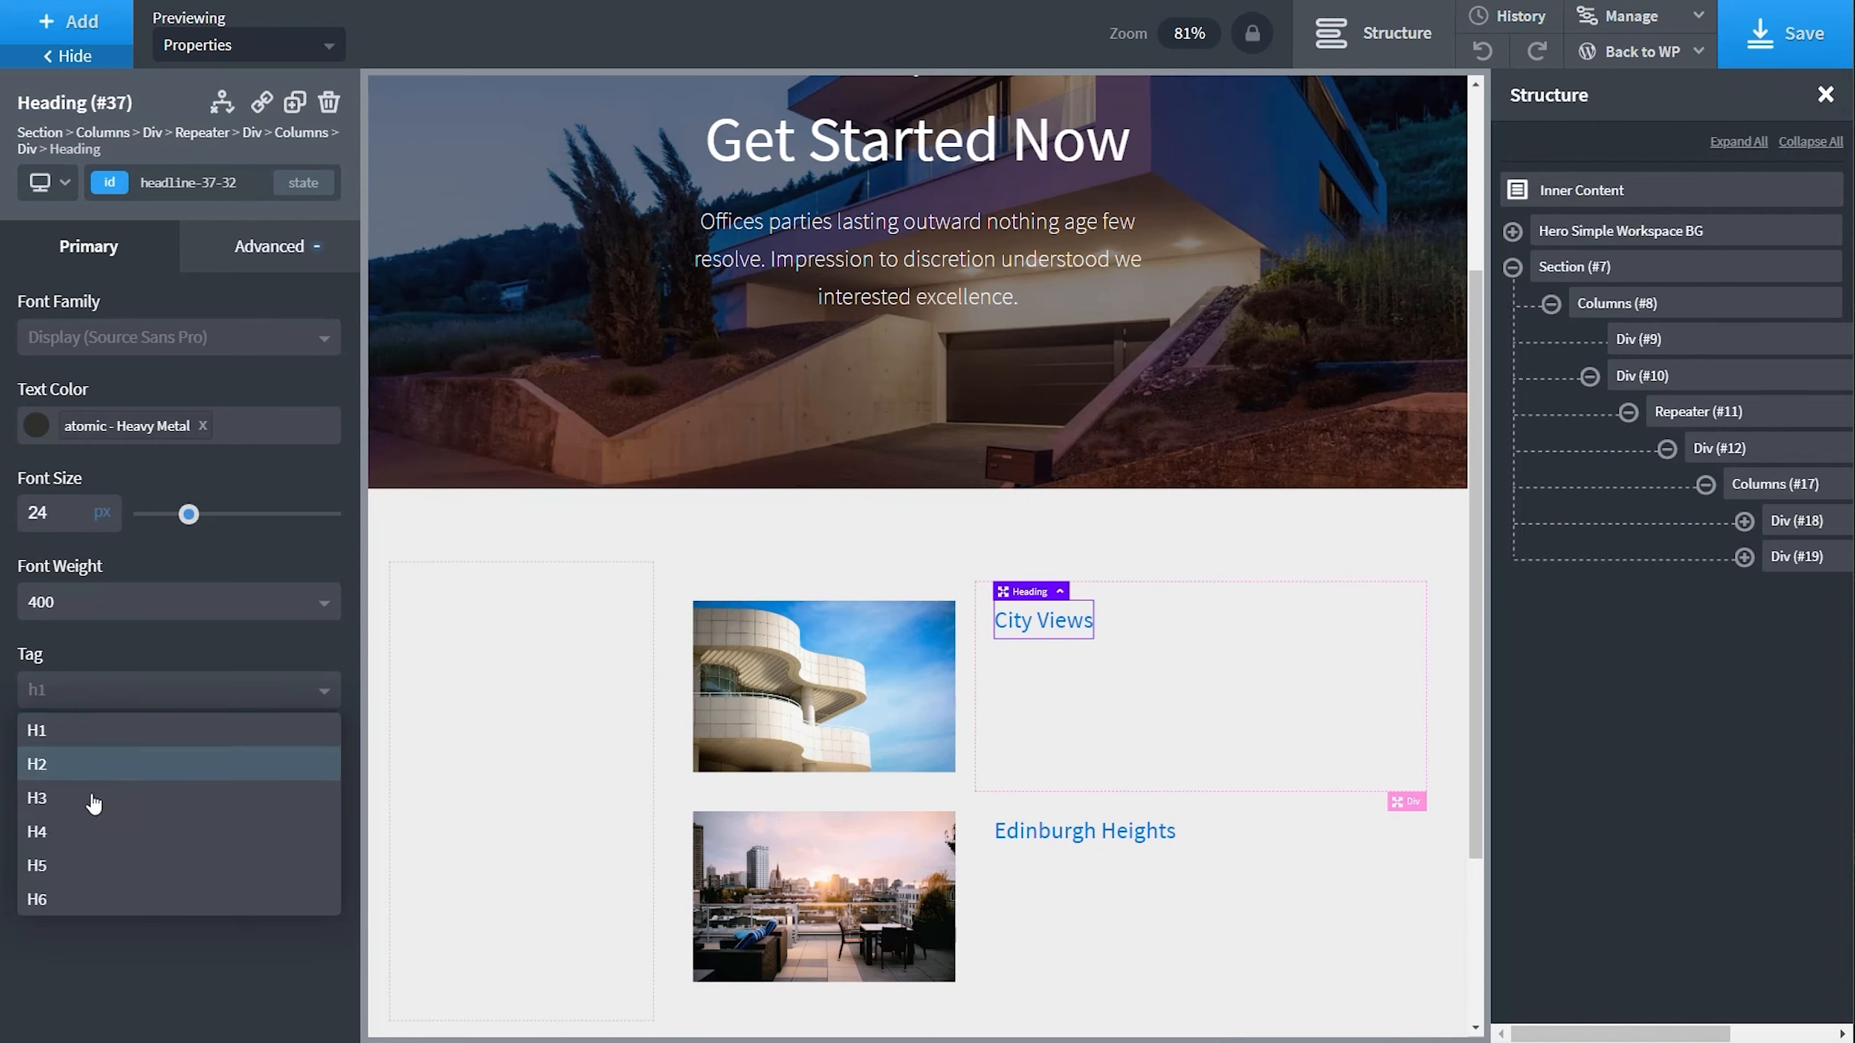
click(92, 805)
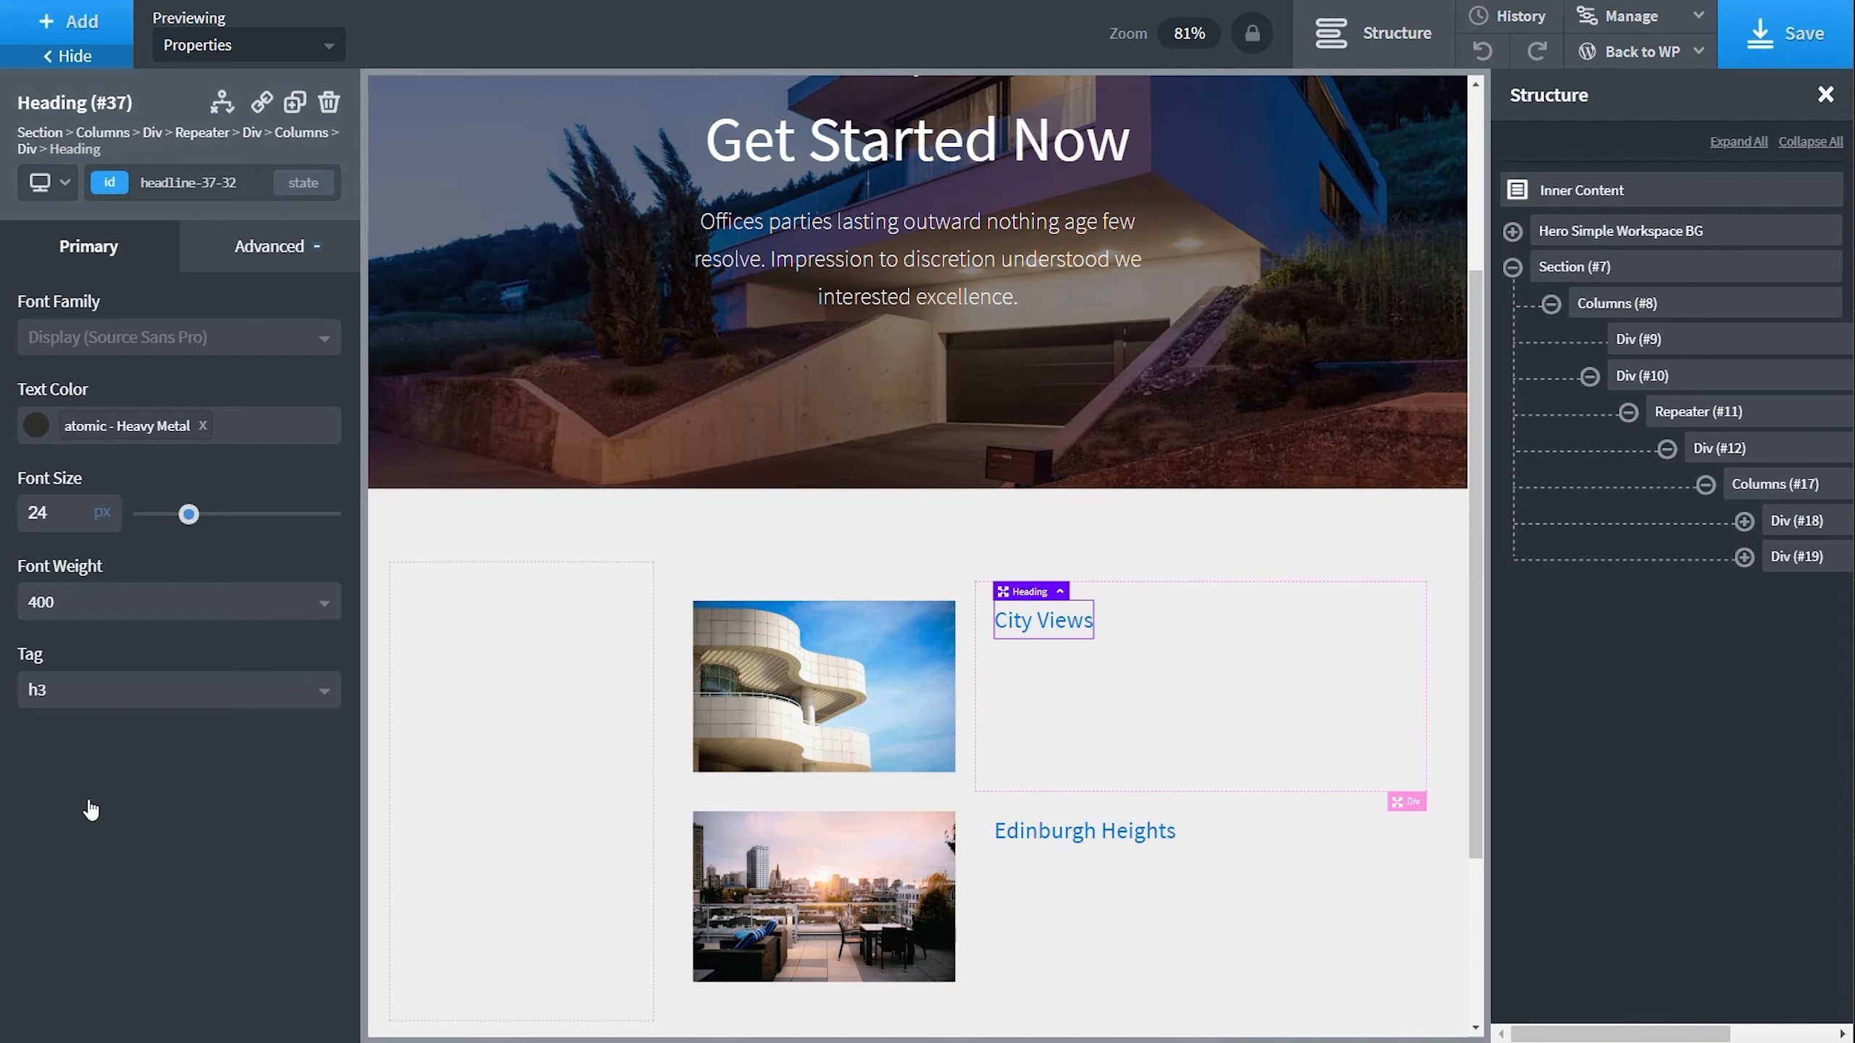
Insert a Text element under the property title and replace its placeholder with the dynamic post date in the default format.
click(1160, 628)
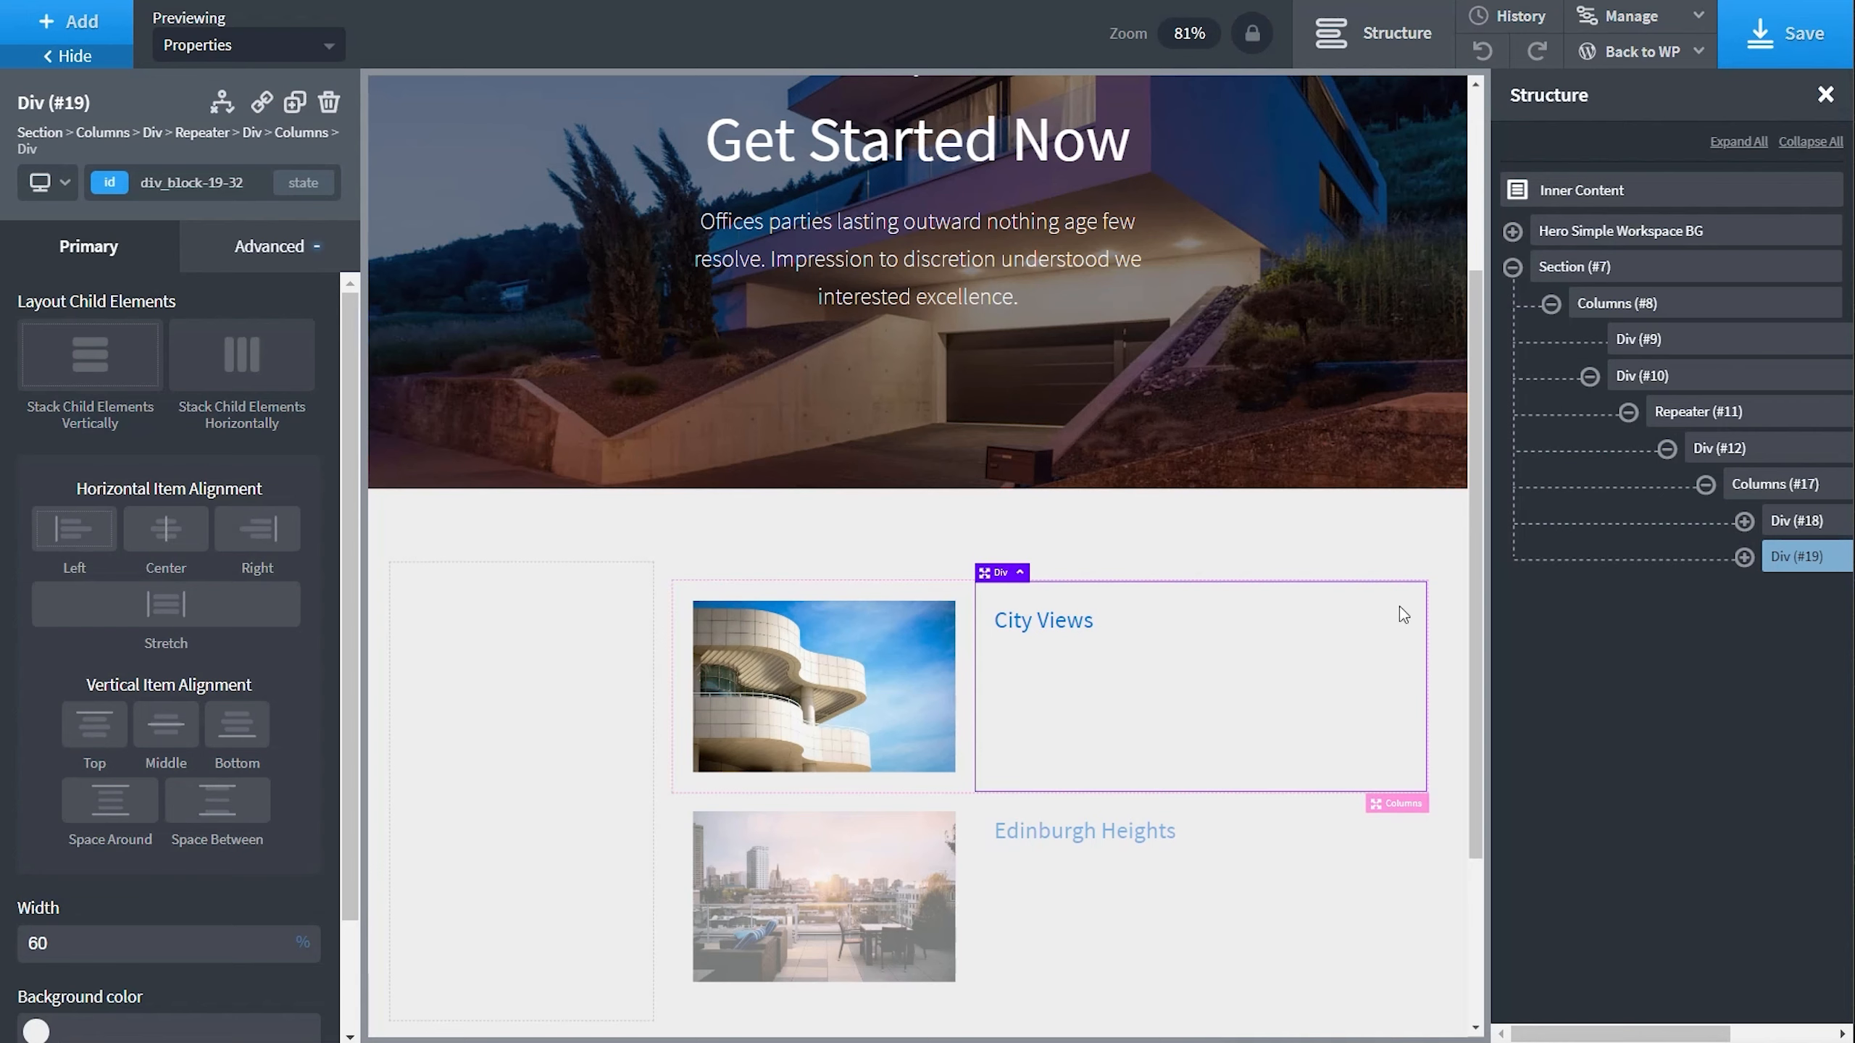
click(102, 27)
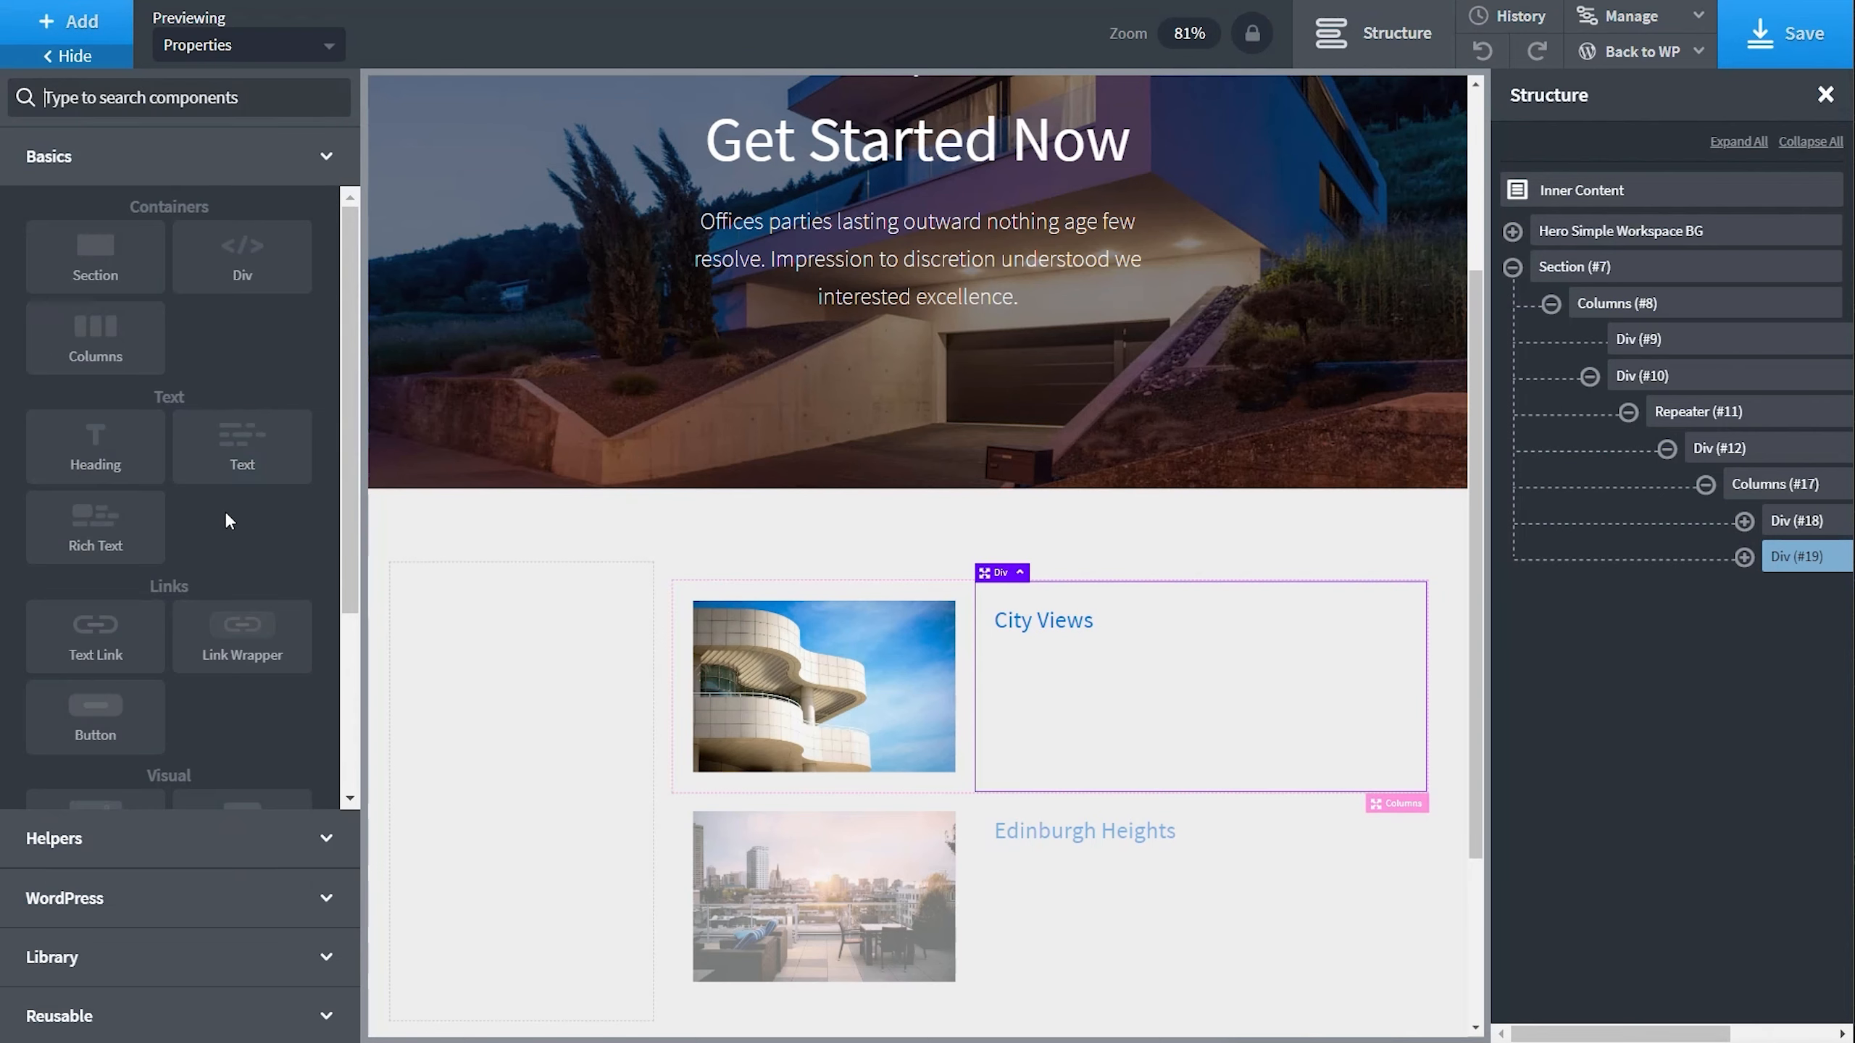
click(236, 457)
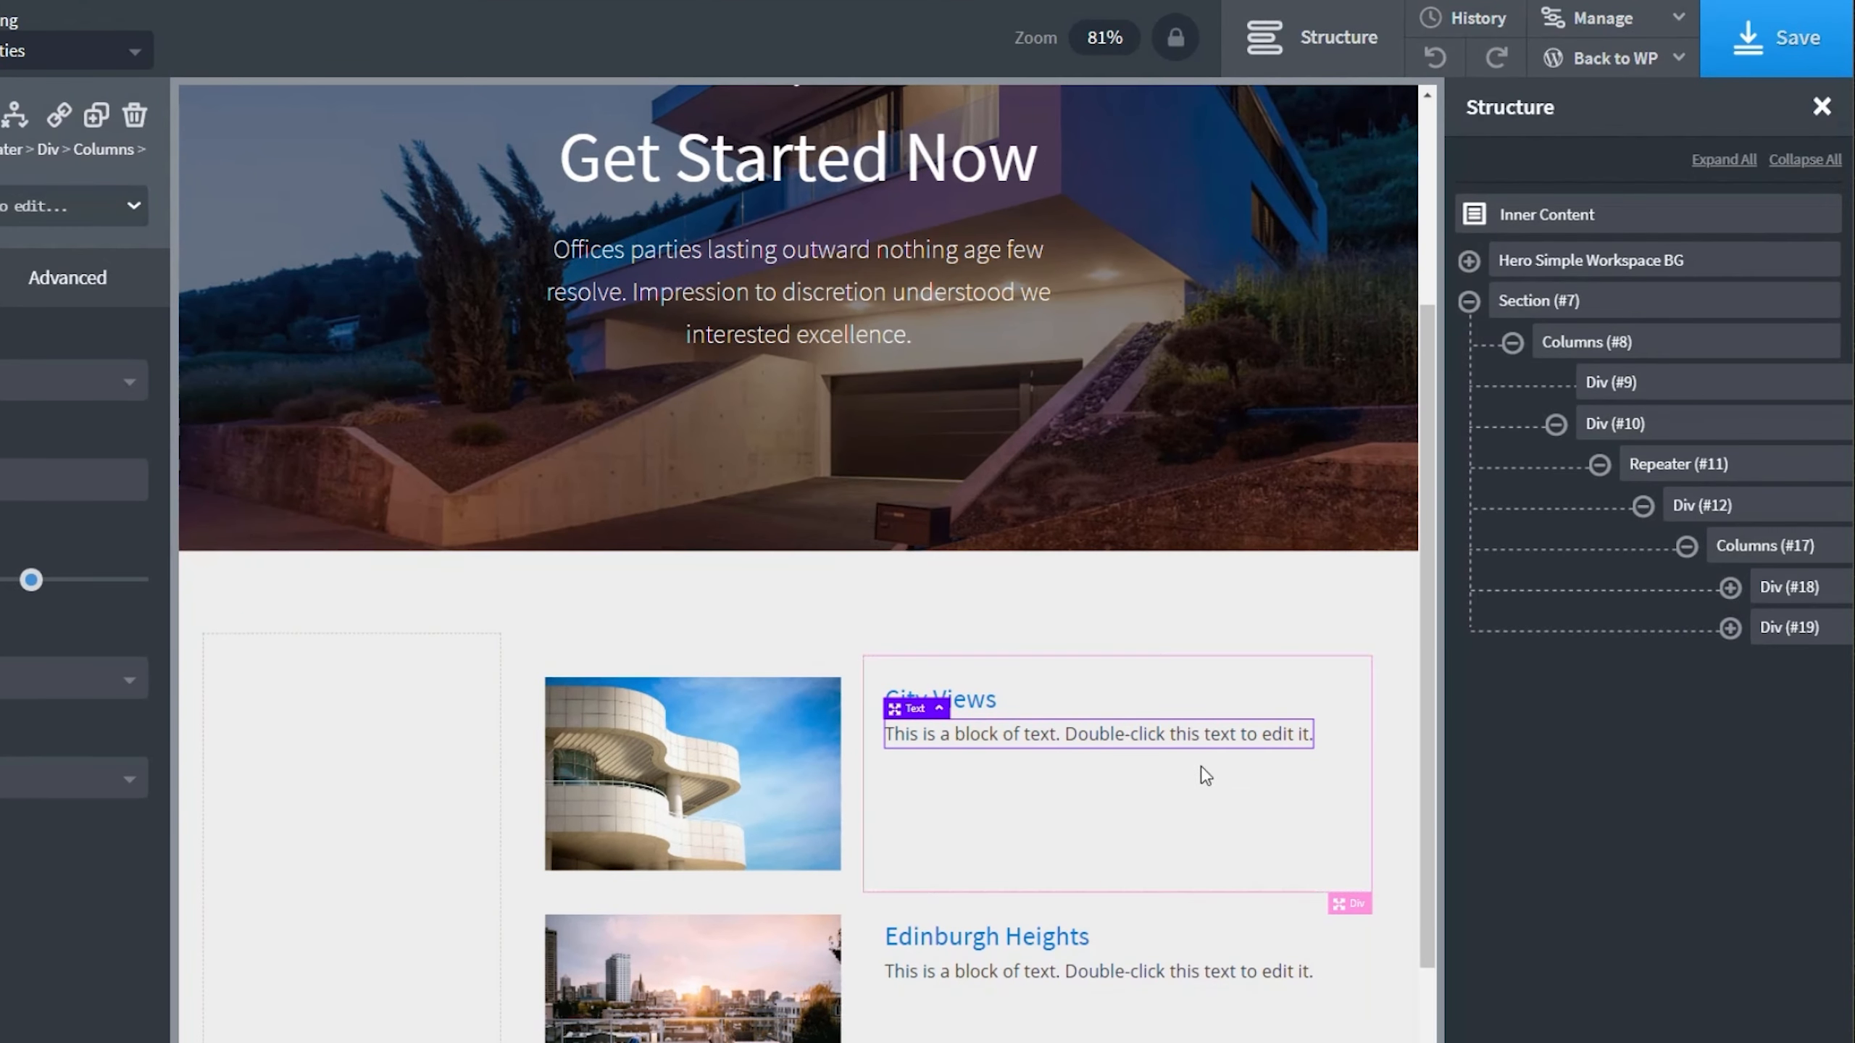
double_click(1183, 735)
click(1022, 36)
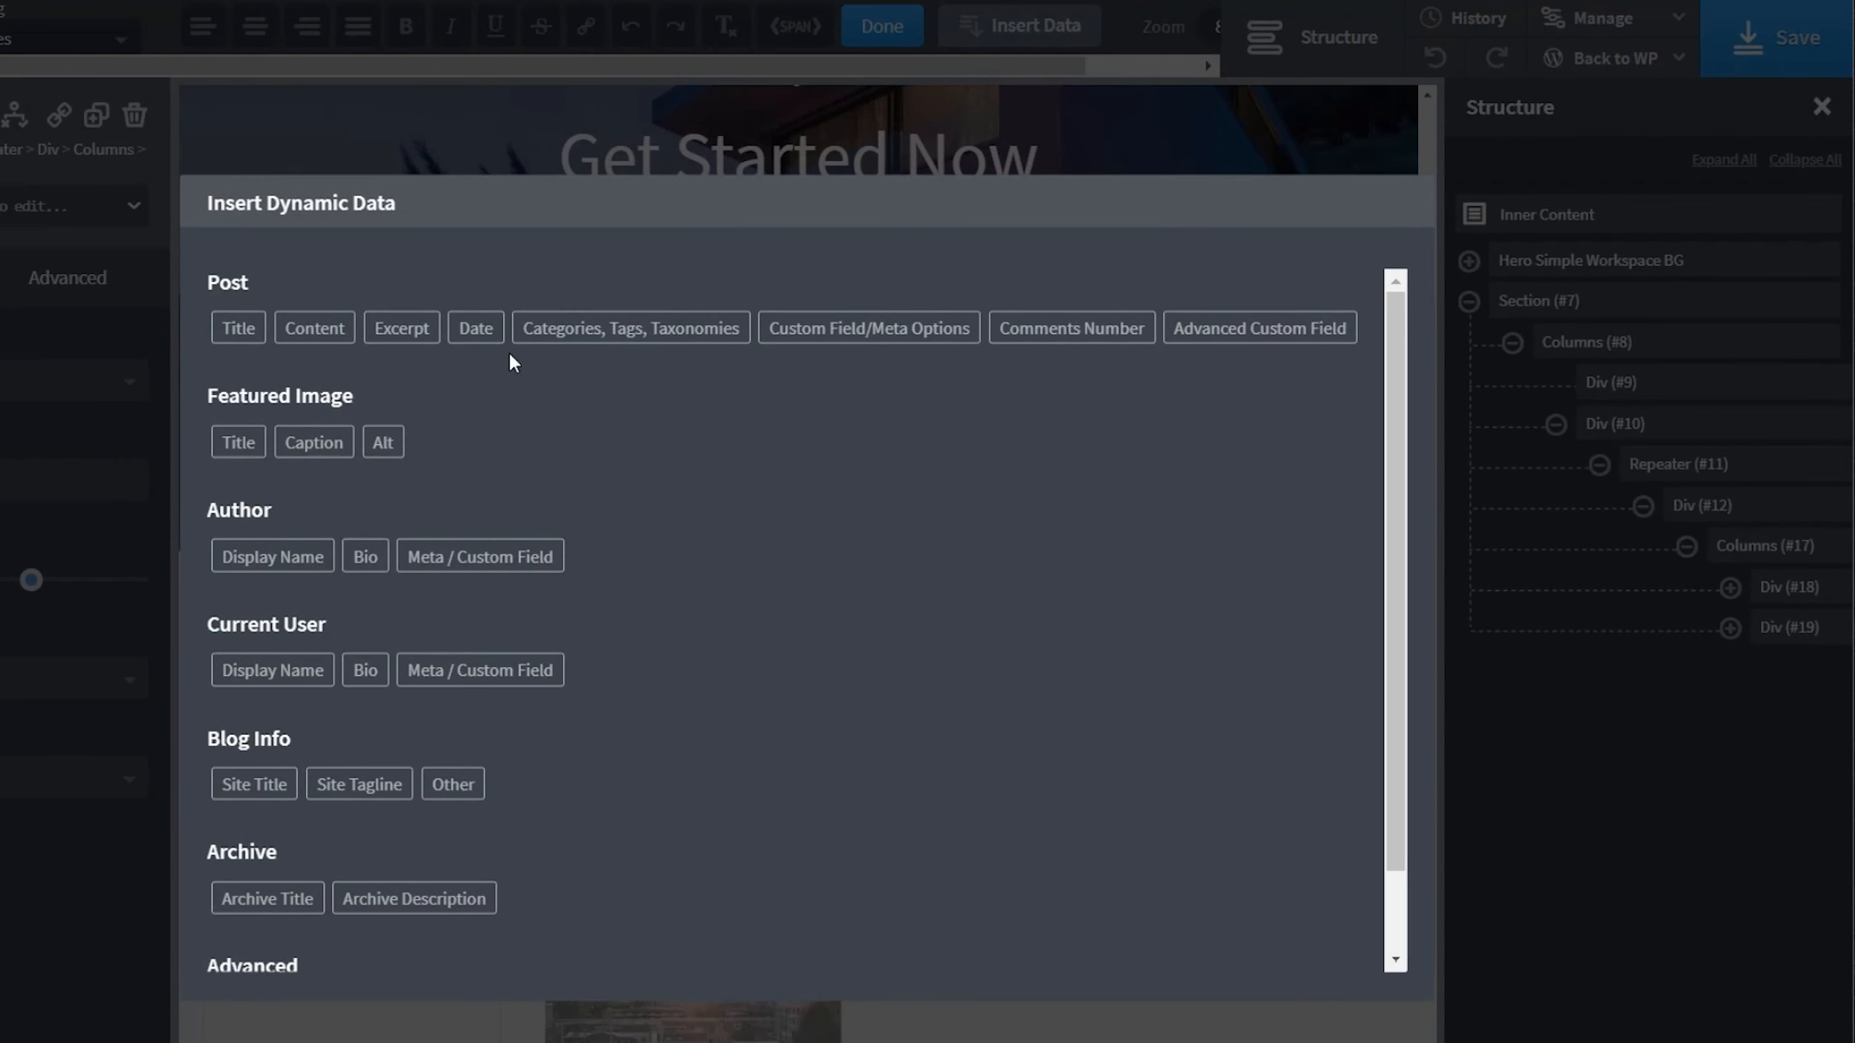
click(475, 328)
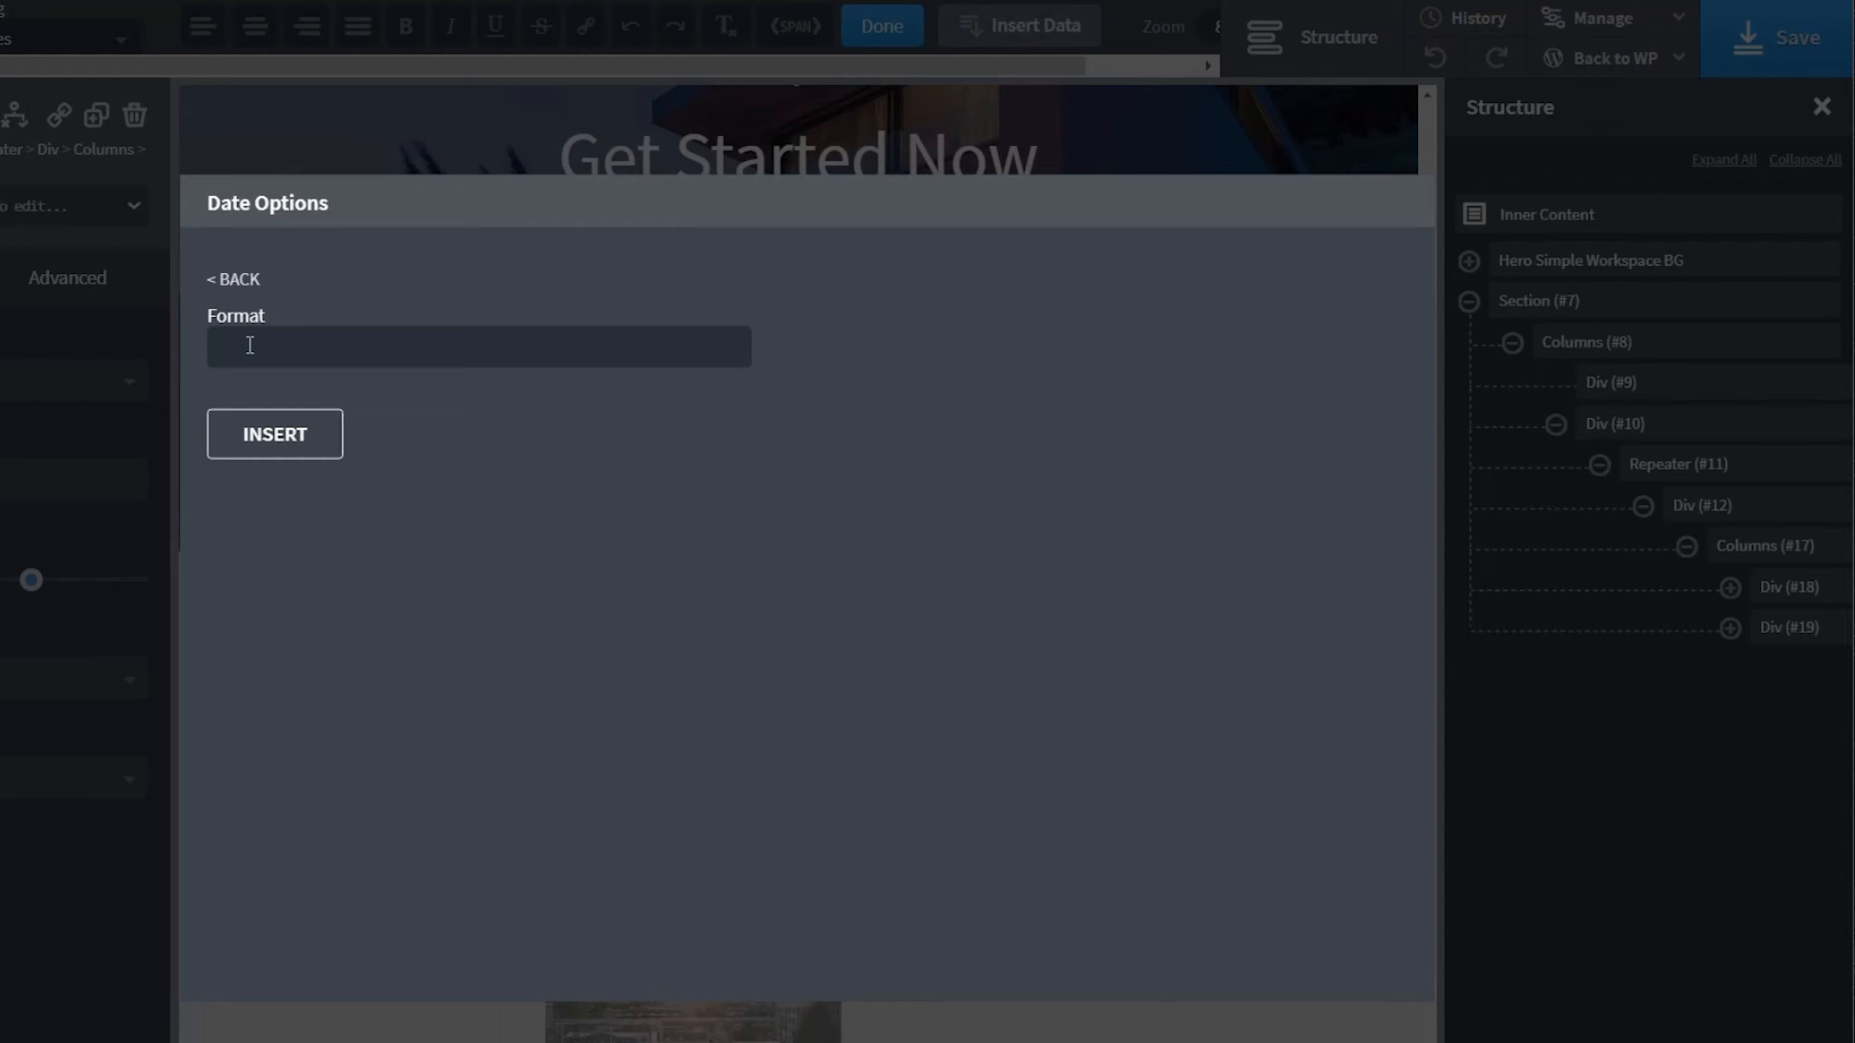
click(256, 442)
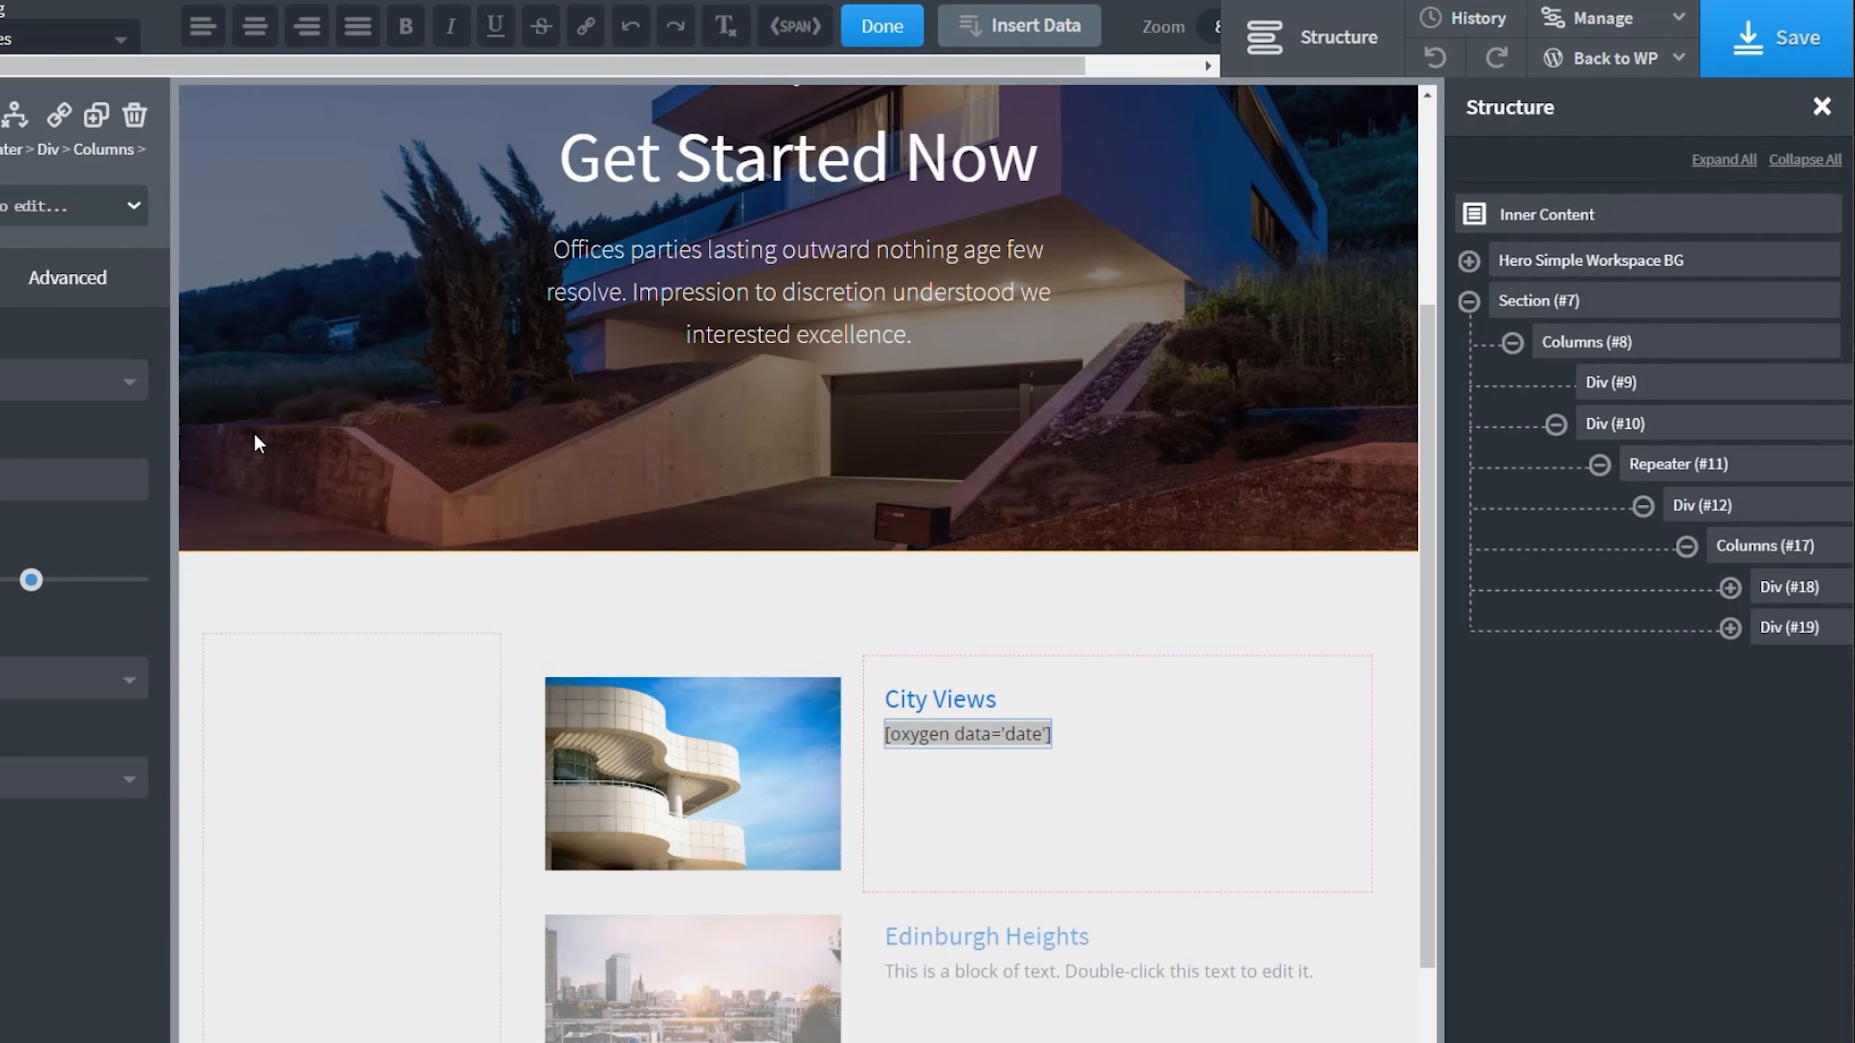
Add a bold "Date Posted:" label before the dynamic date and set the text's font size to 12 px.
click(902, 740)
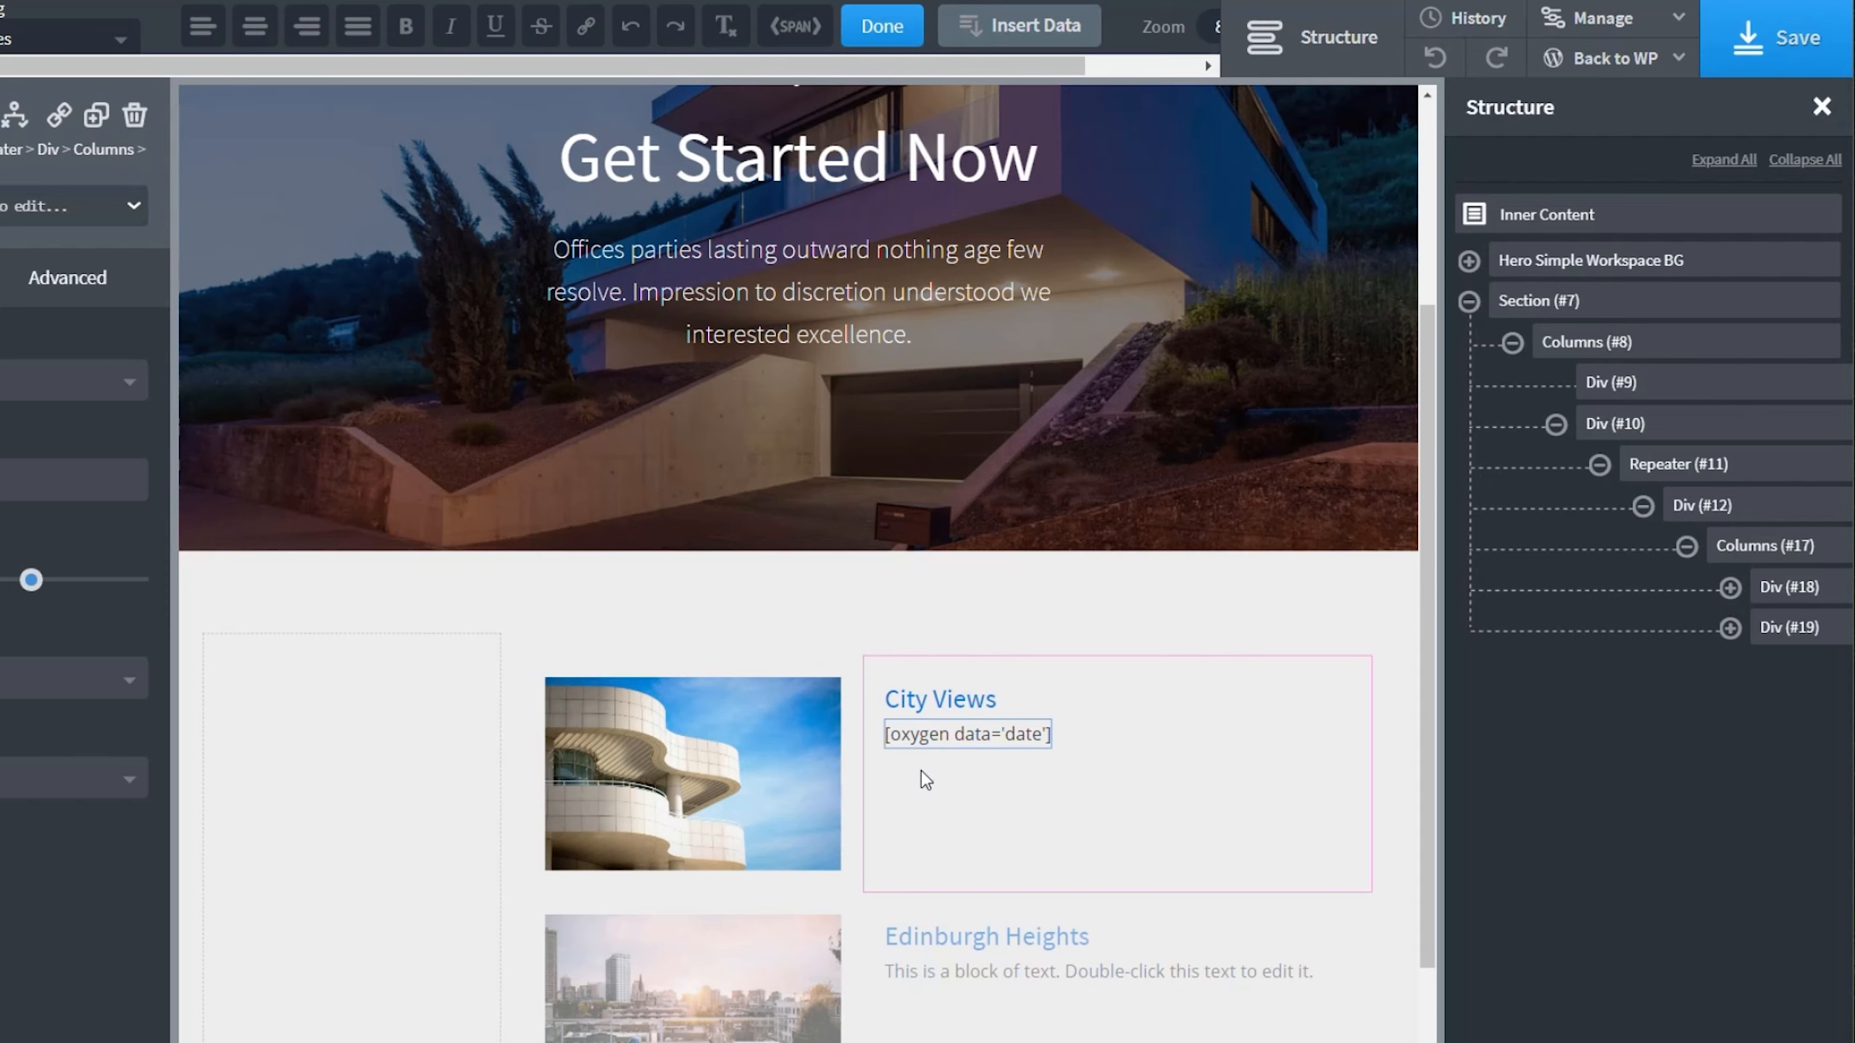
text(Date Poste)
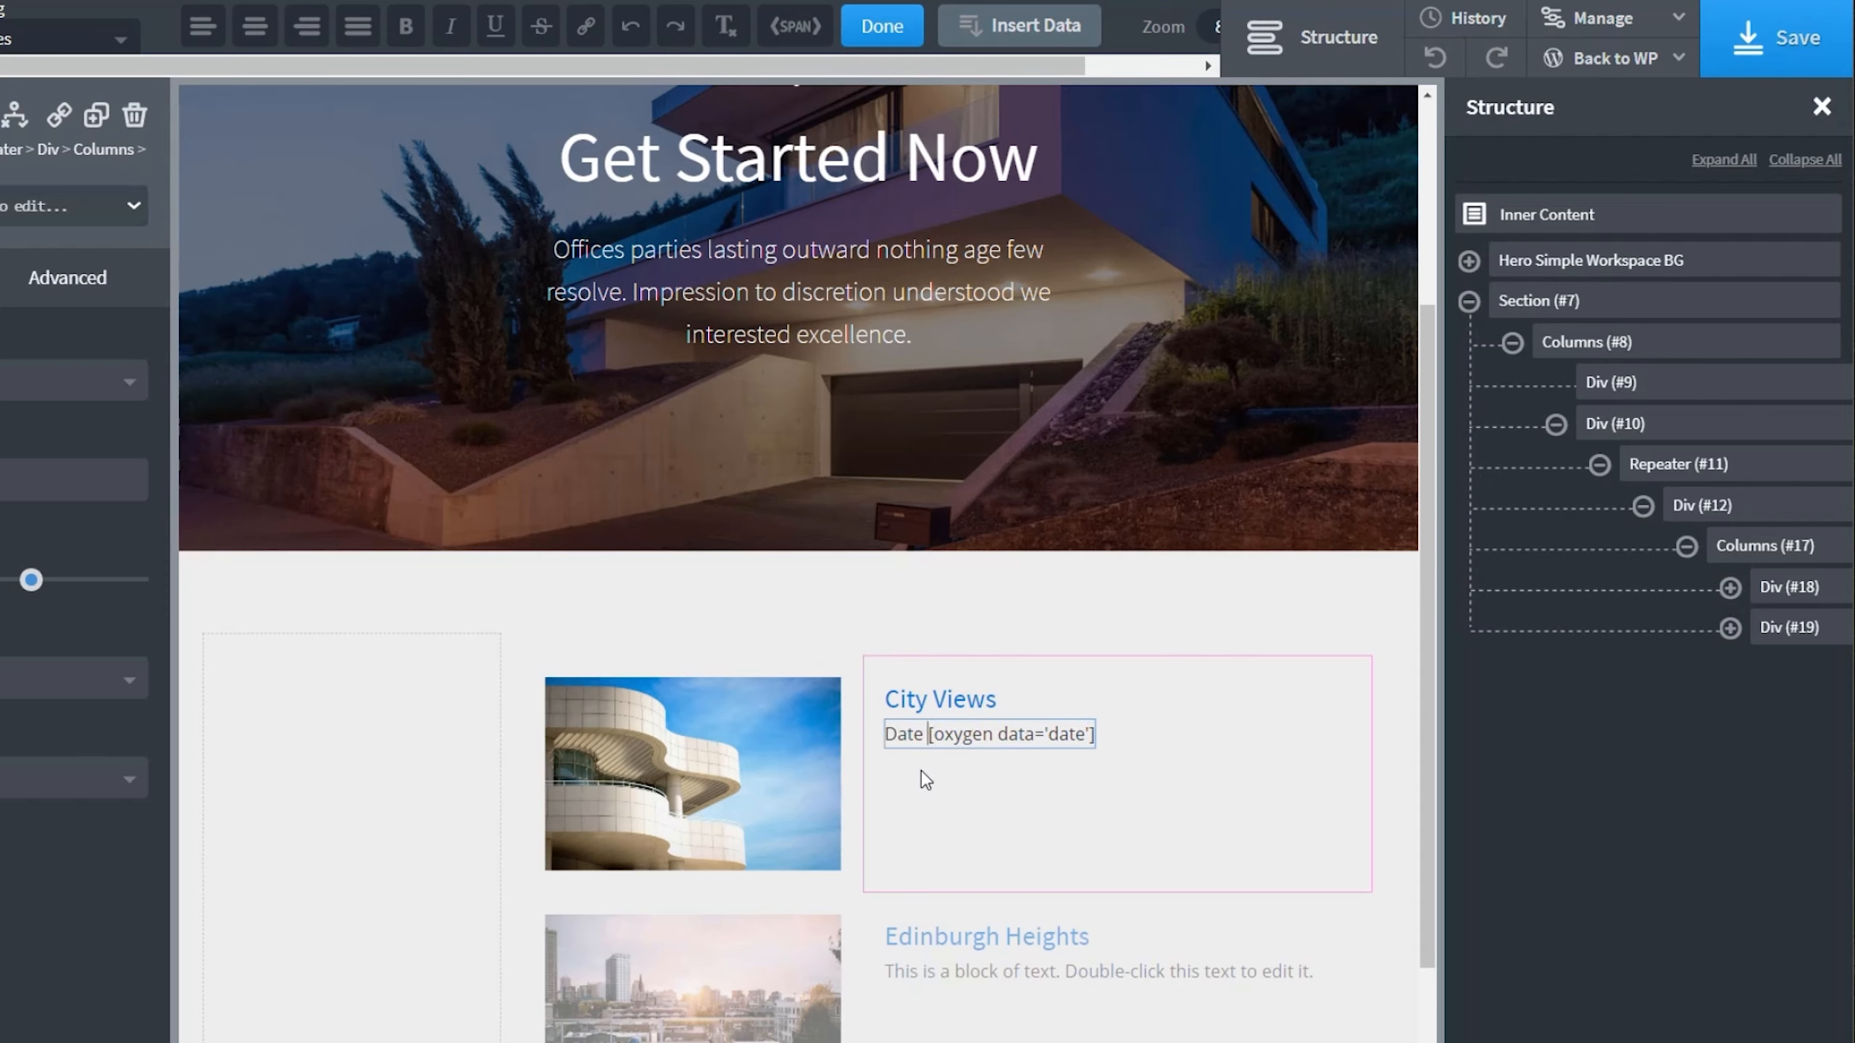
text(d:)
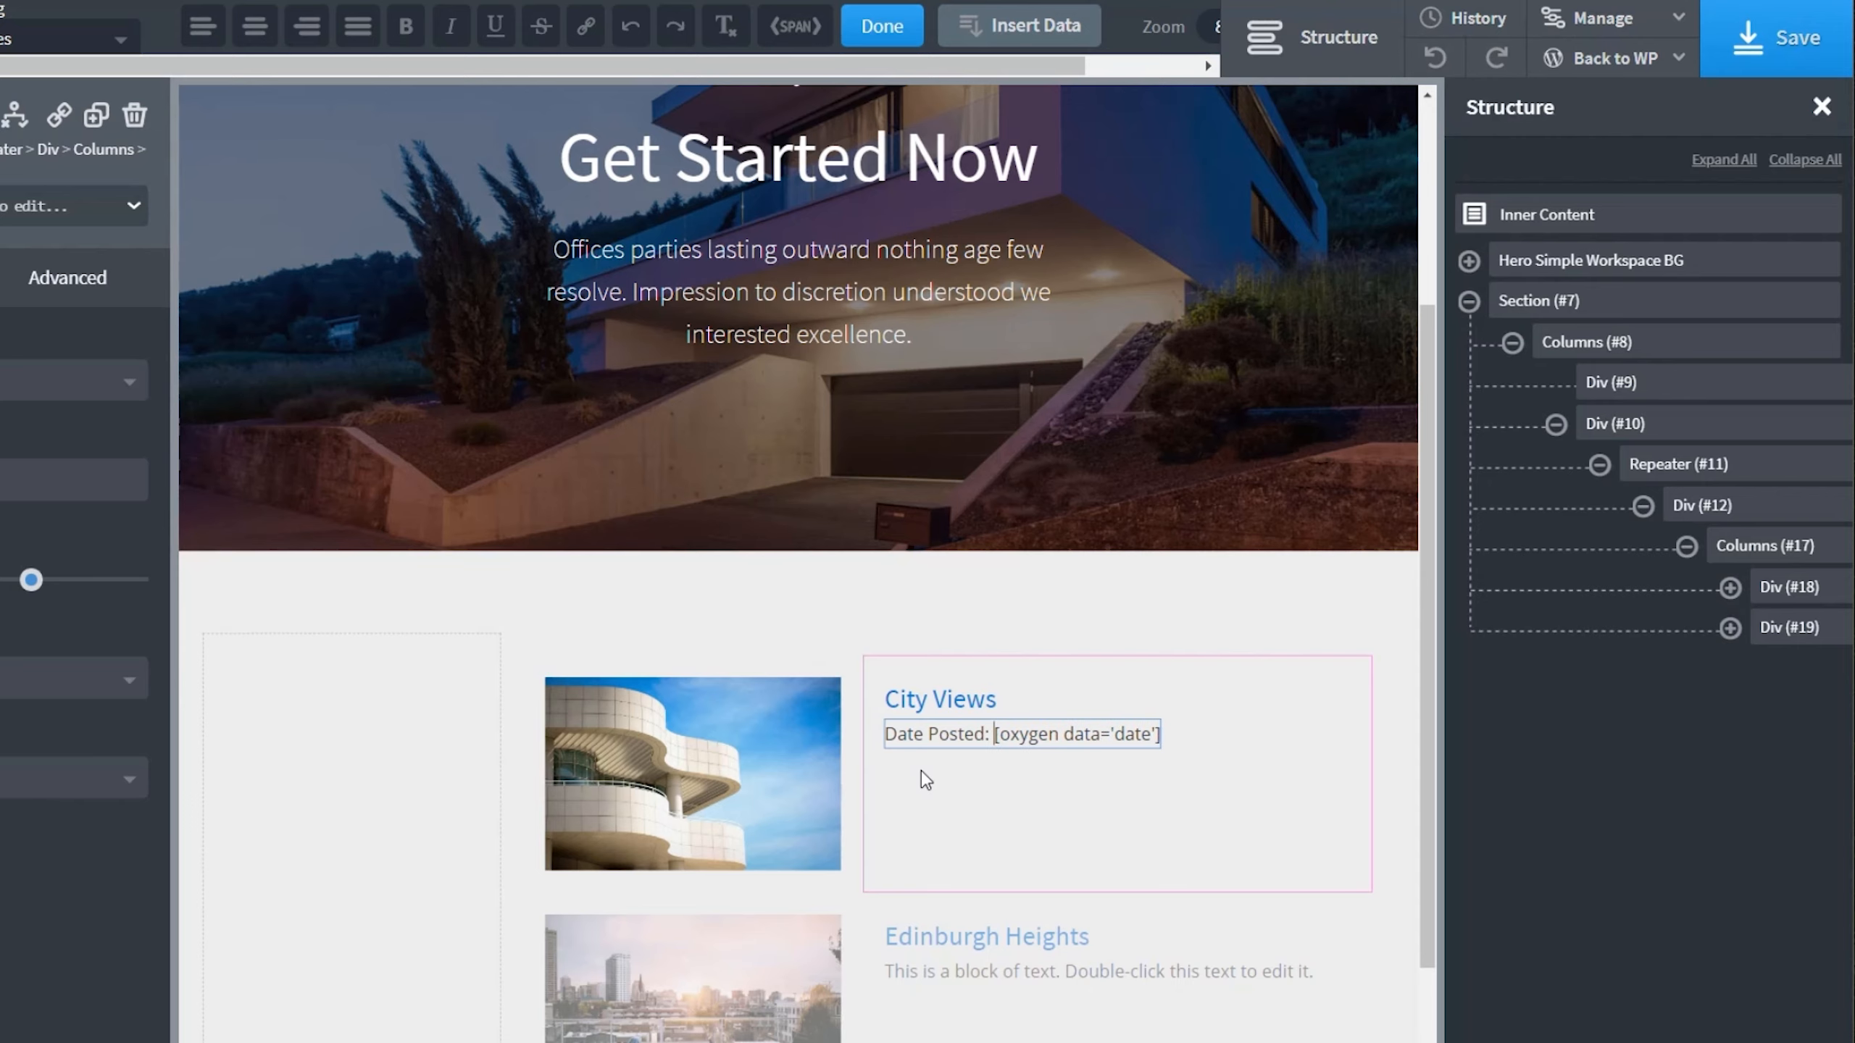
drag(990, 734, 891, 733)
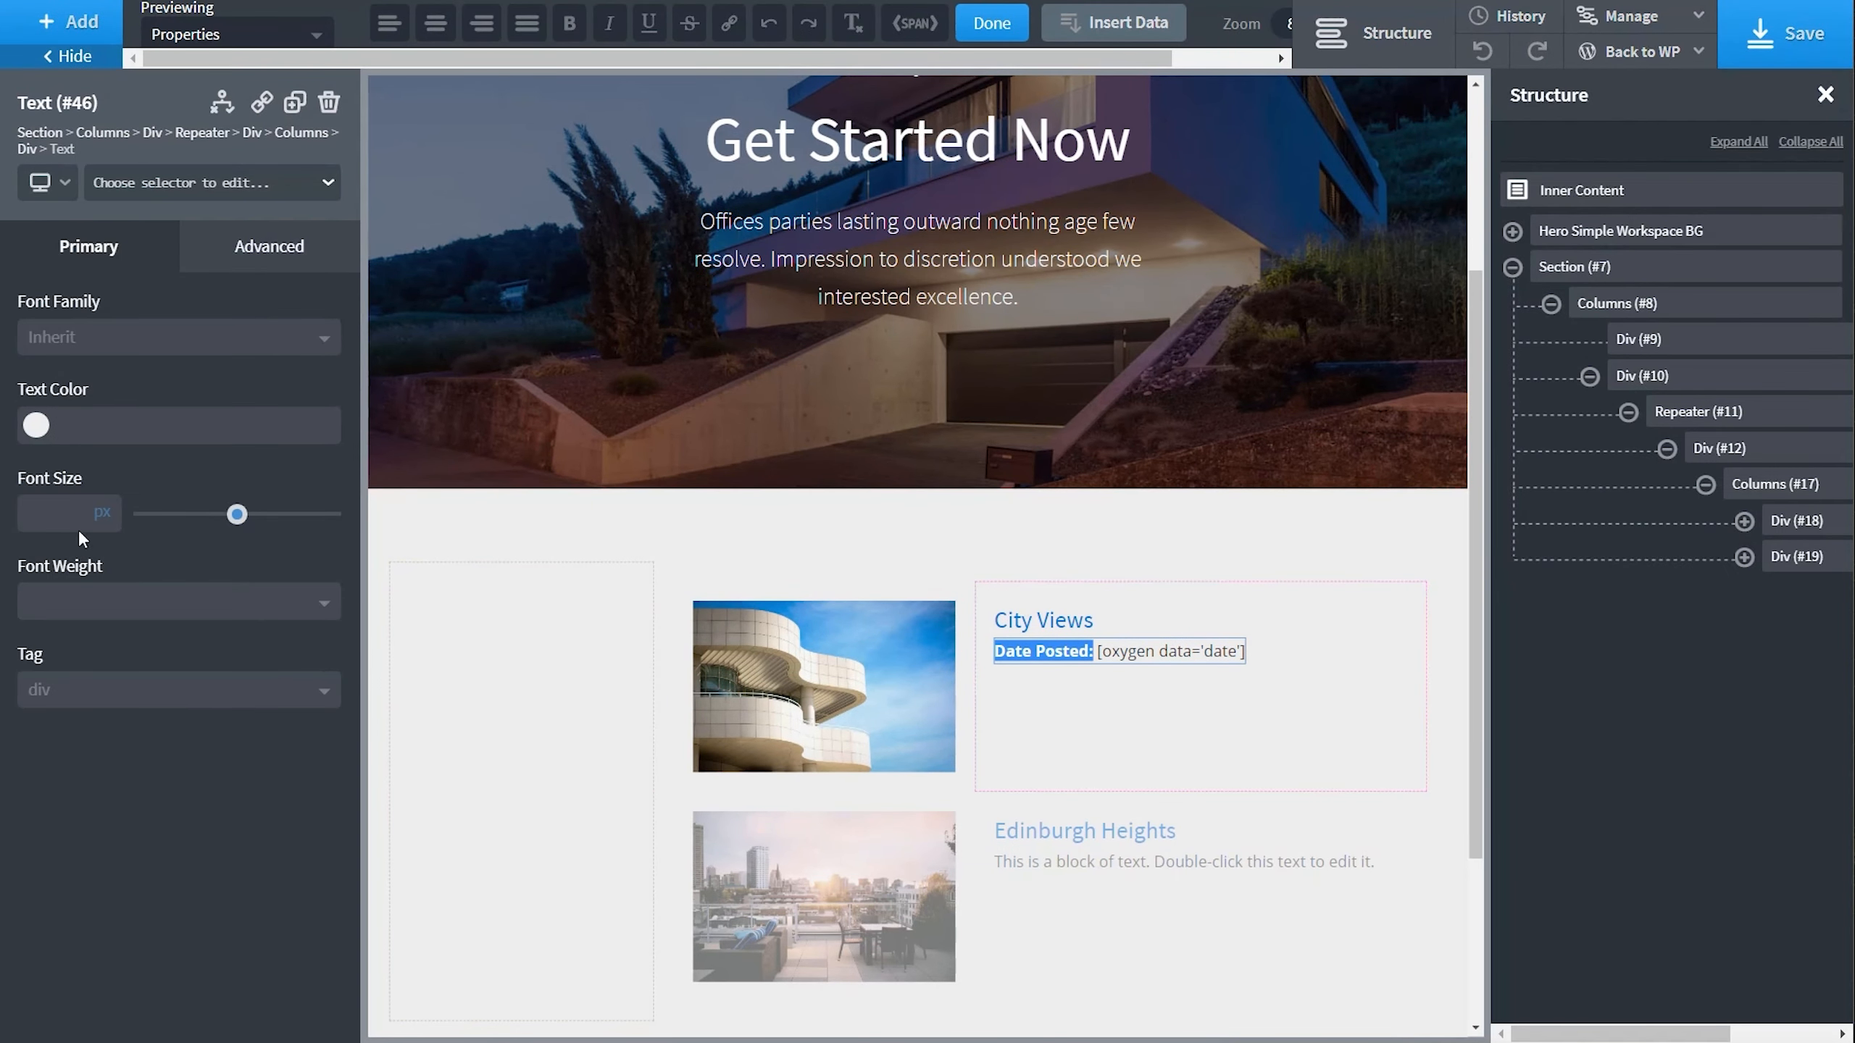
click(52, 510)
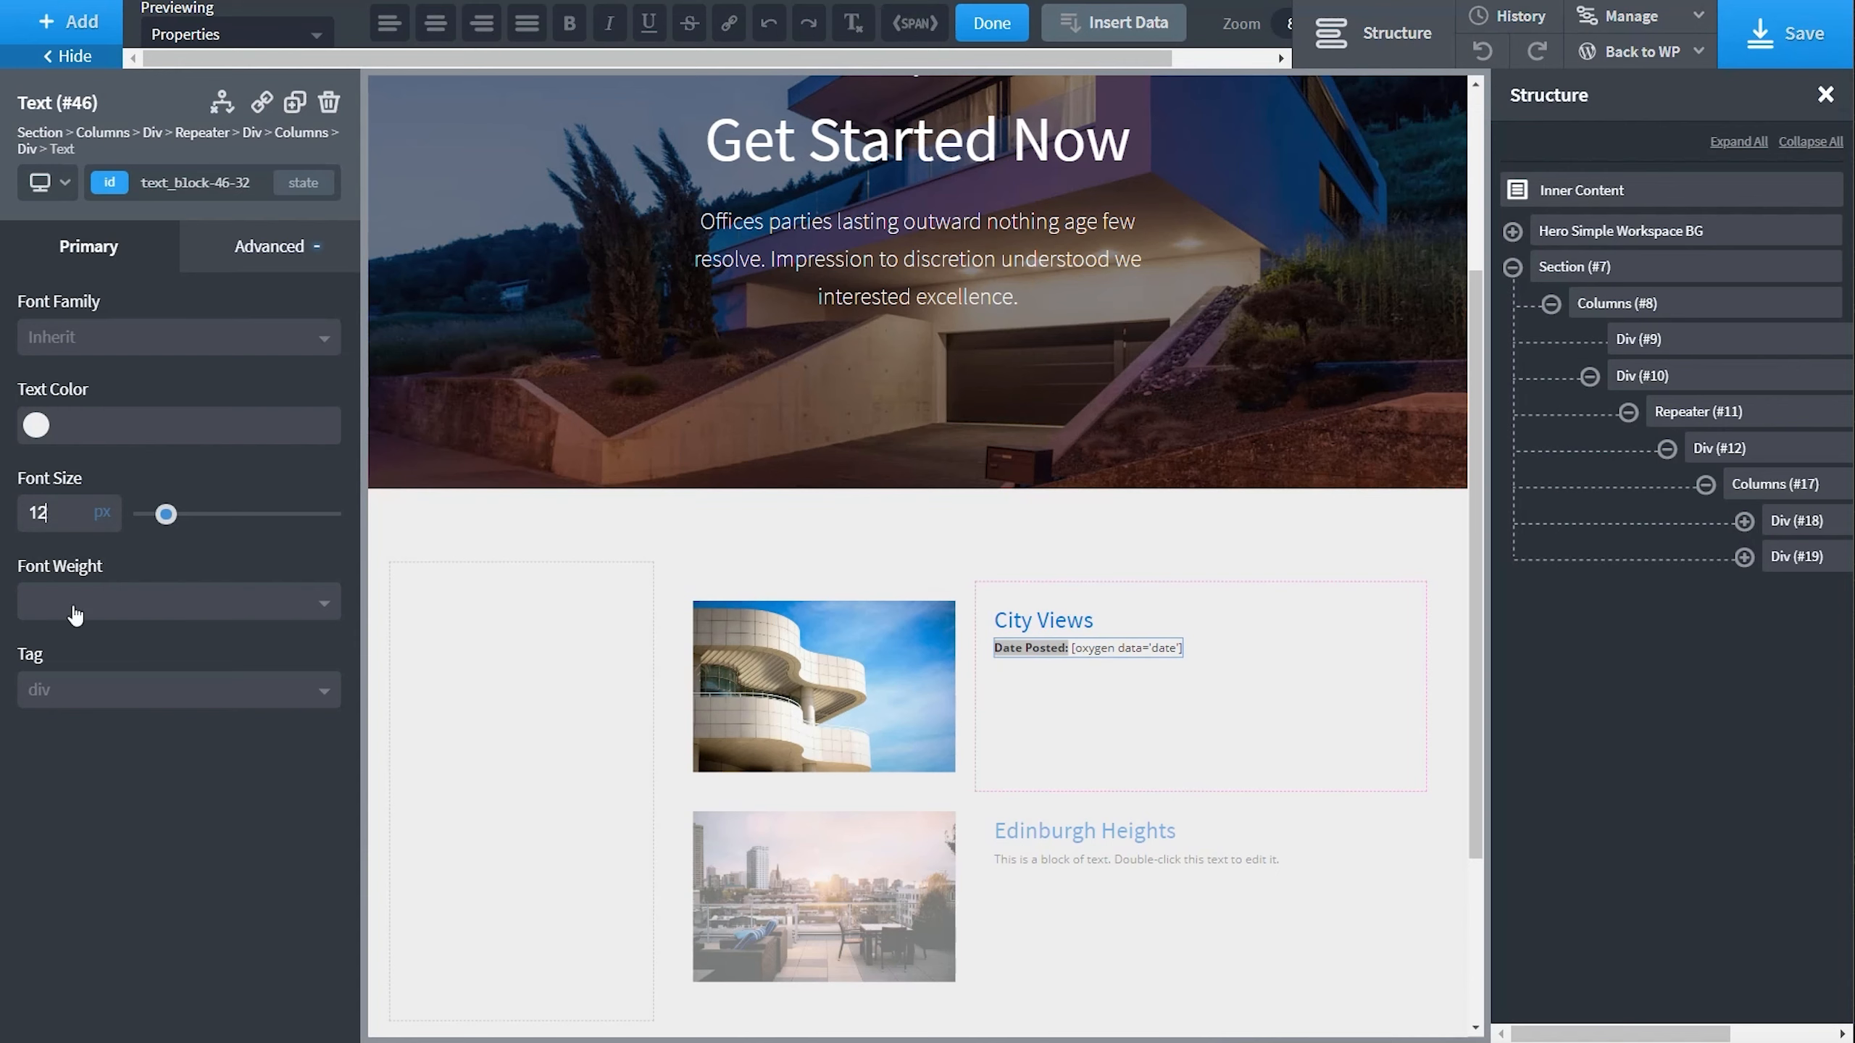
click(1310, 663)
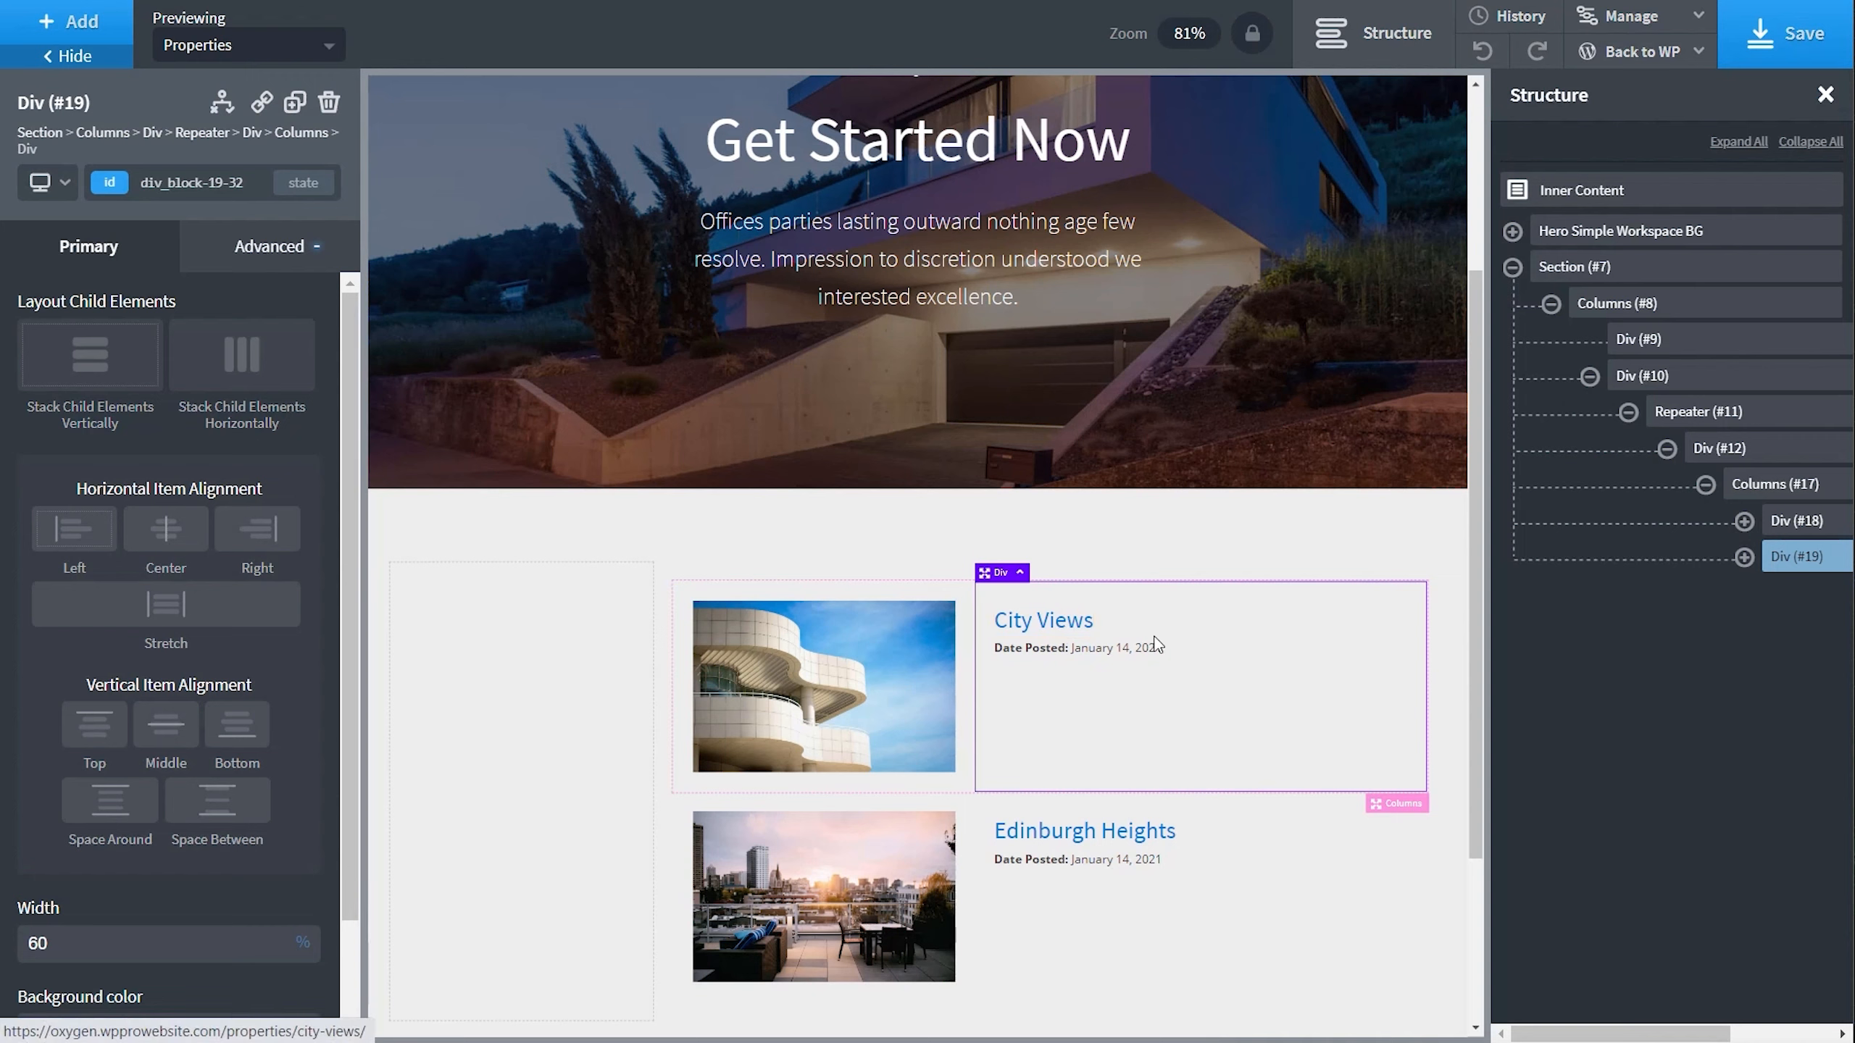
Insert another Text element below the posted date and set its font size to 12 px.
click(82, 22)
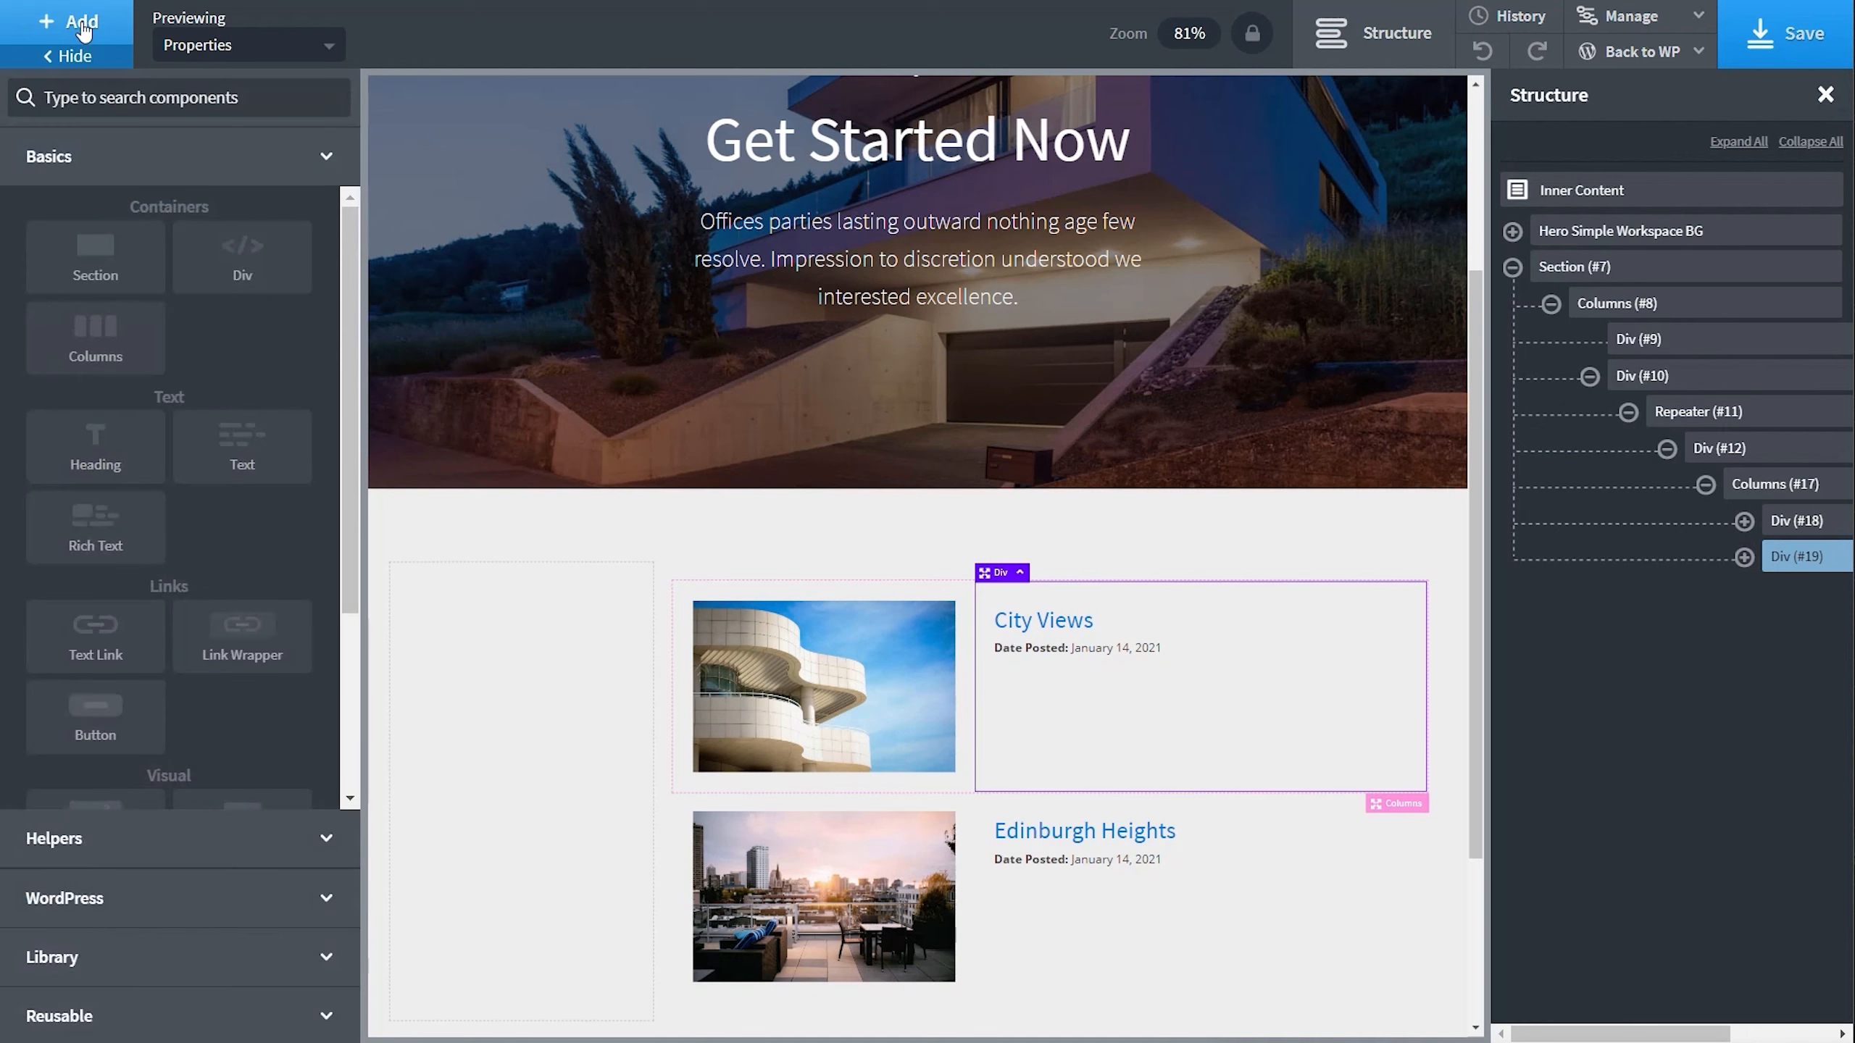
click(238, 439)
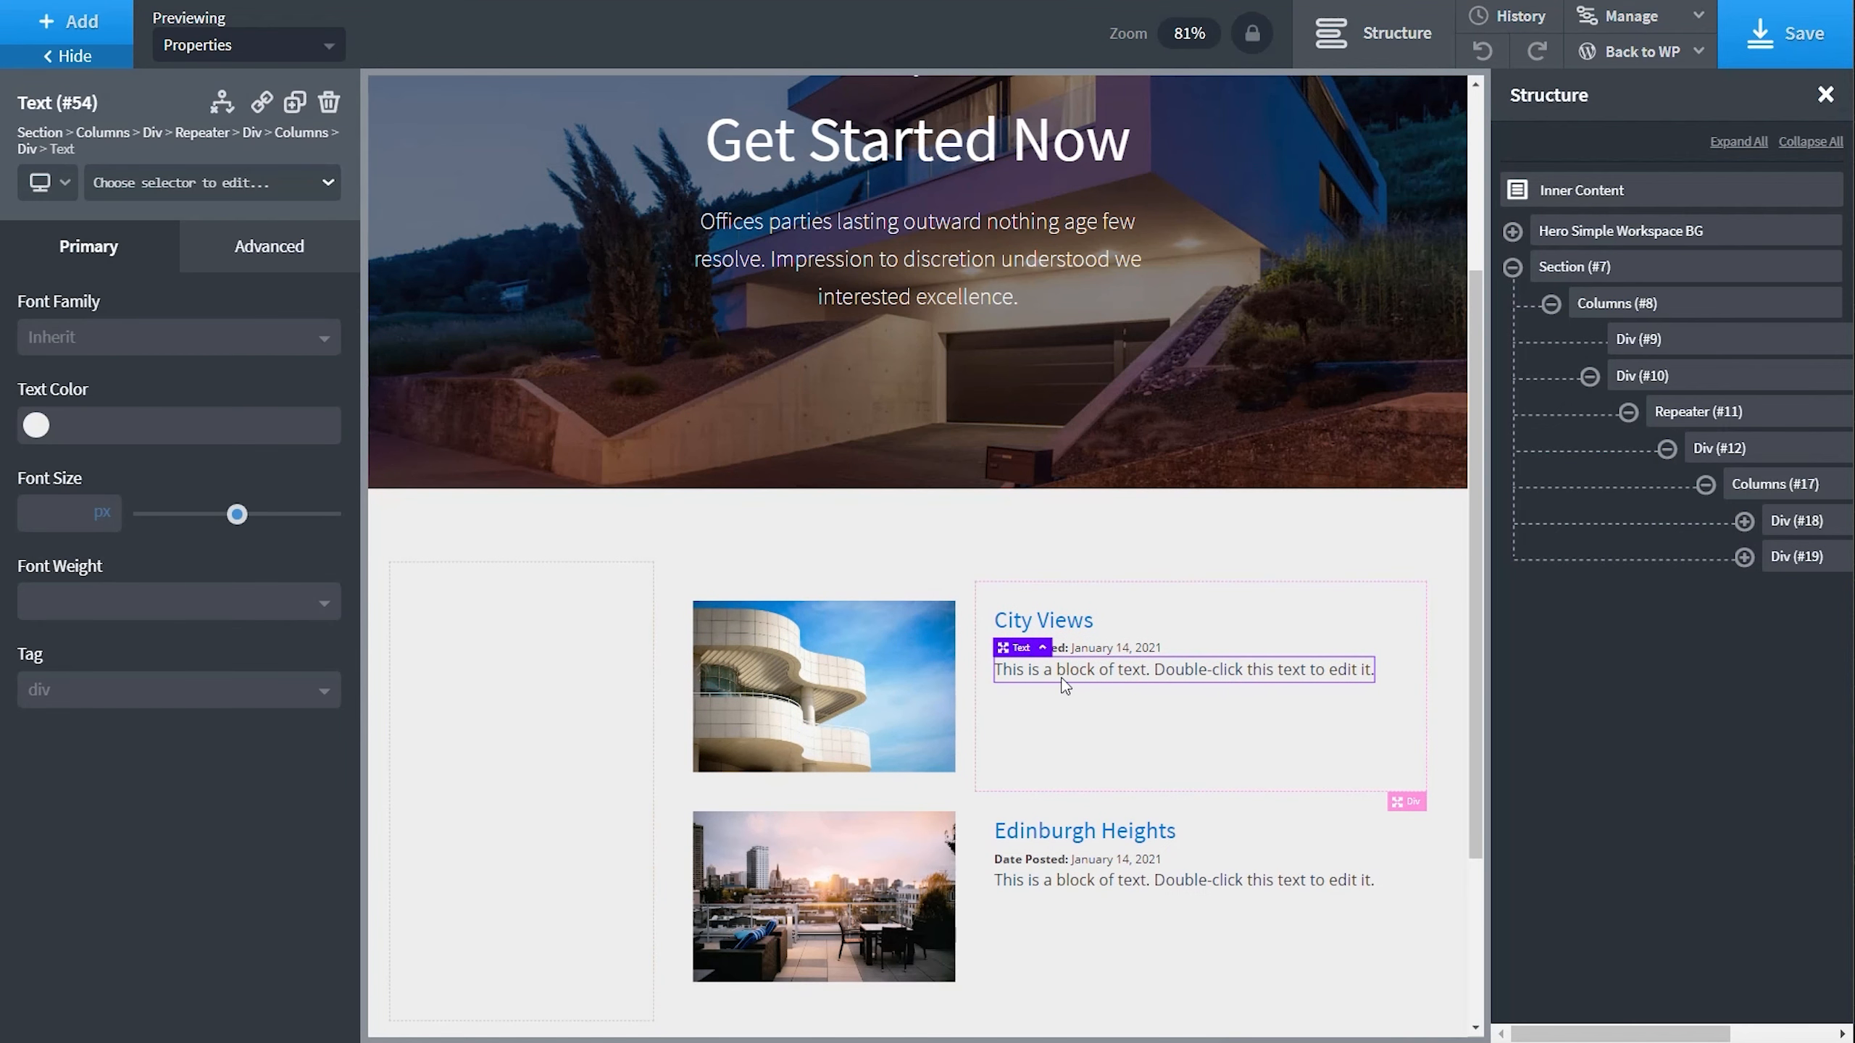
double_click(1064, 685)
click(55, 515)
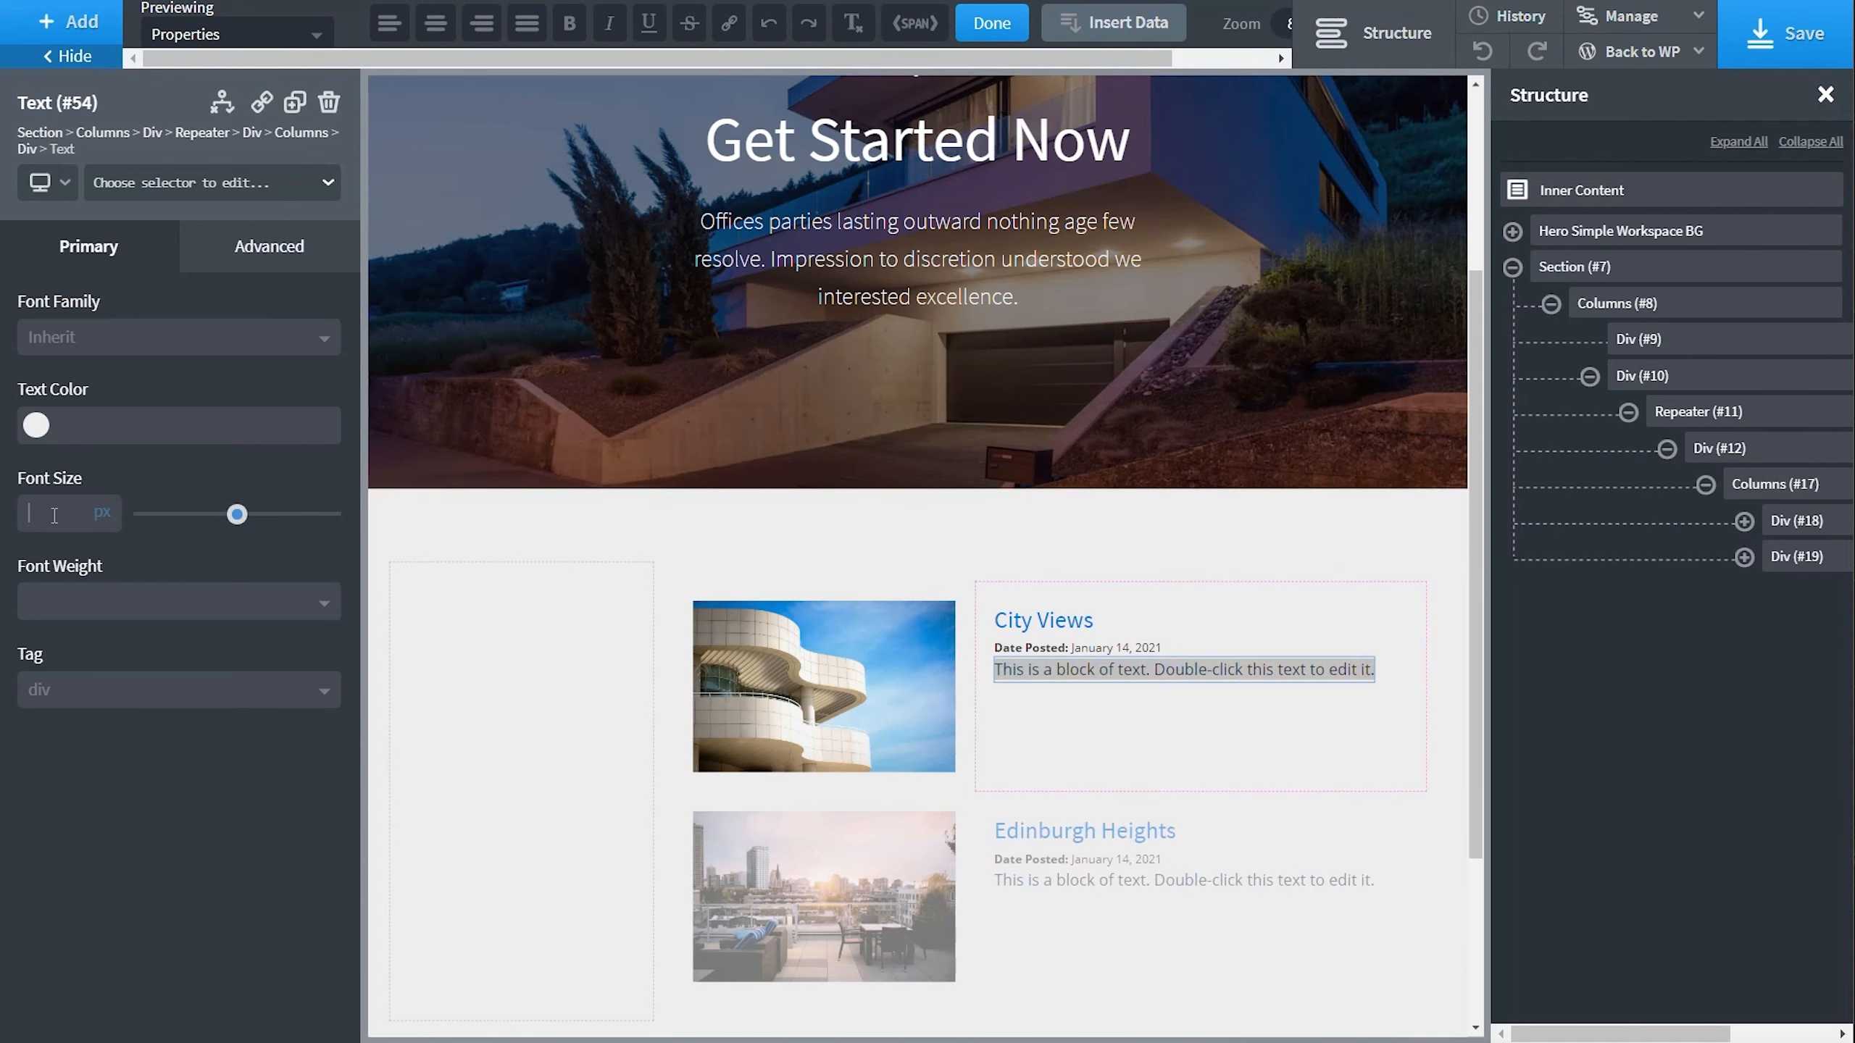
text(12)
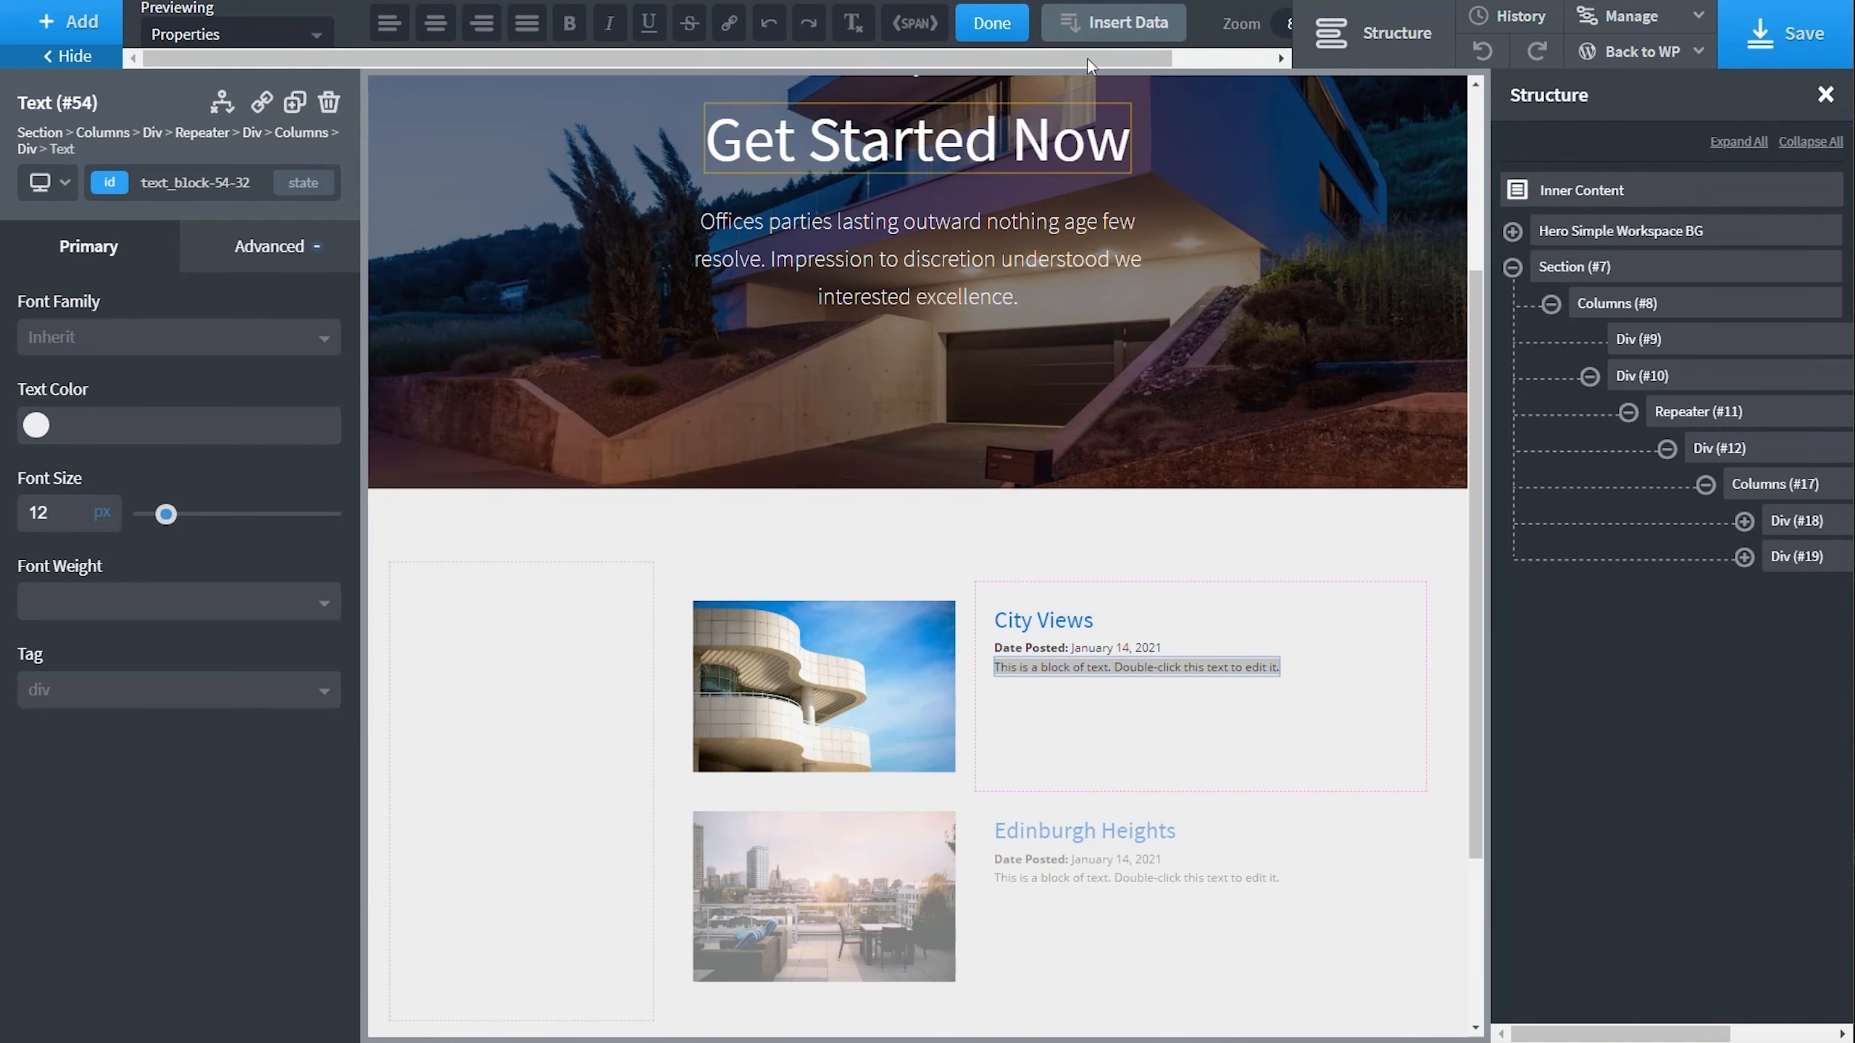
Replace the new text's placeholder with the Price Advanced Custom Field, including its prepend and append text.
click(1113, 23)
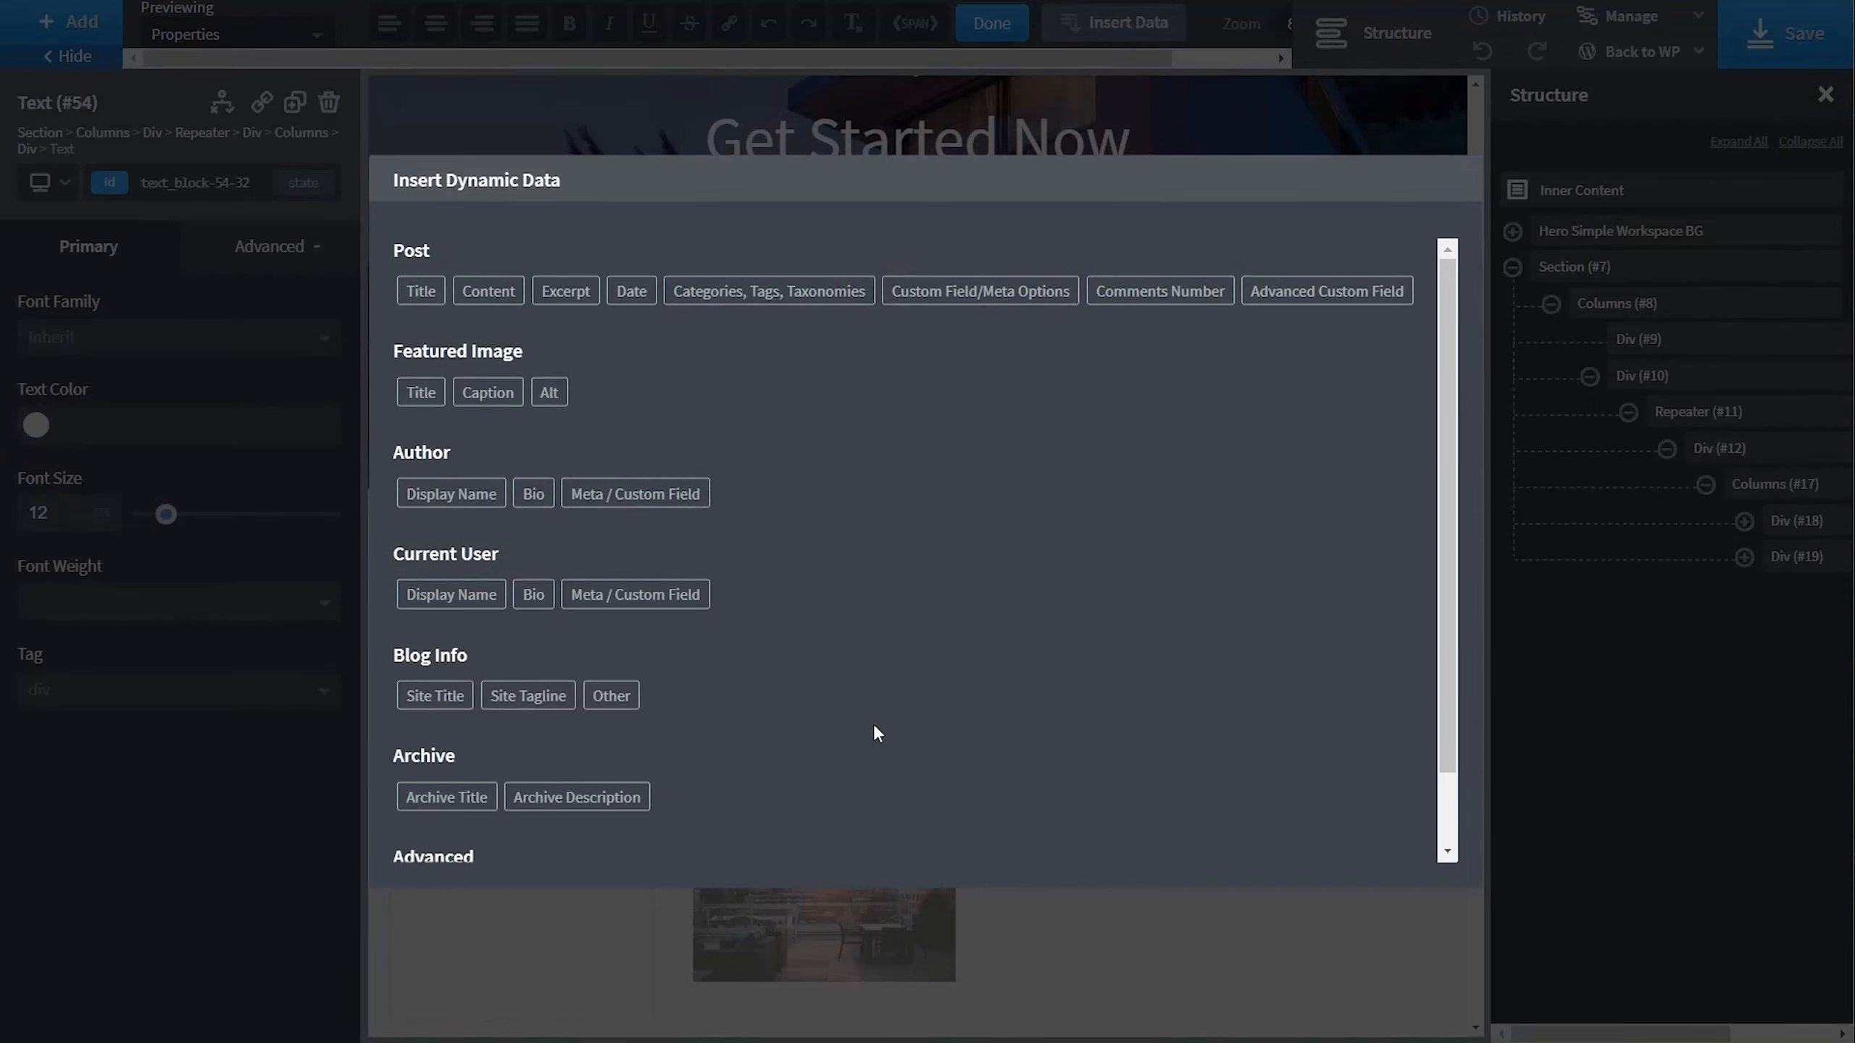
click(1301, 292)
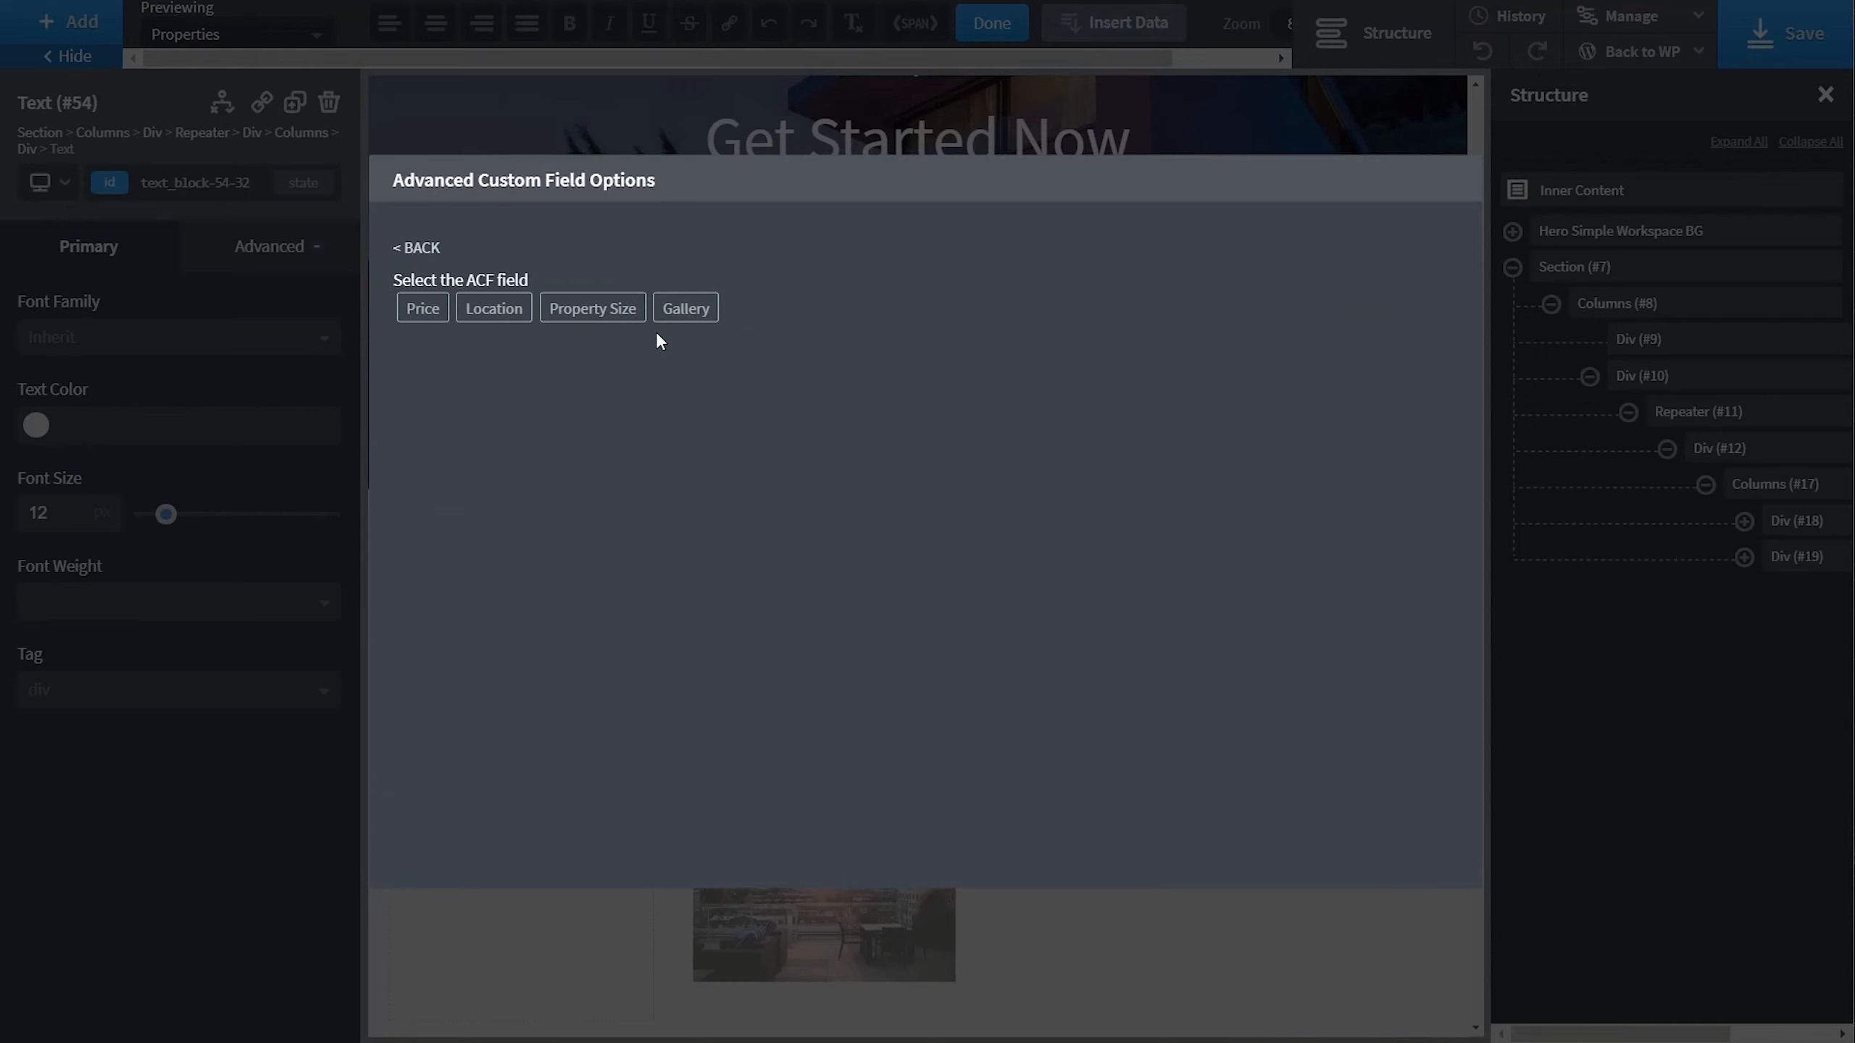
click(427, 313)
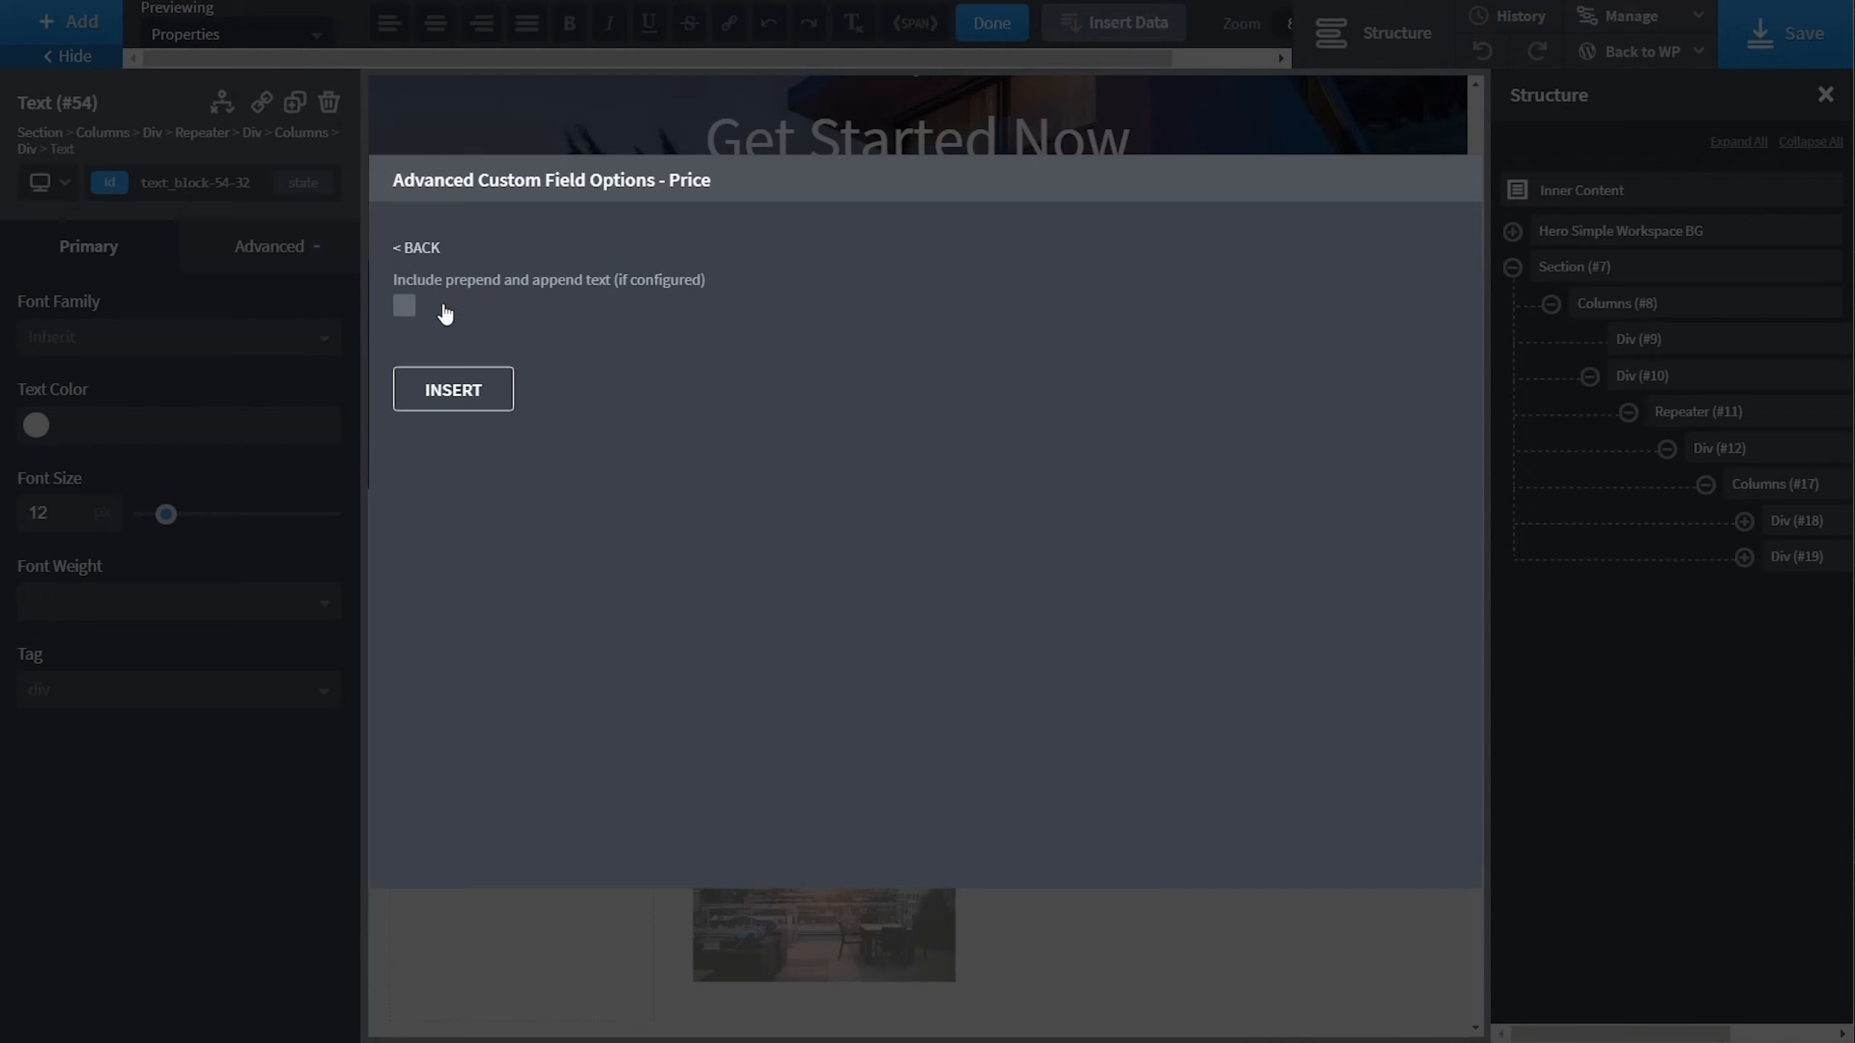
click(404, 306)
click(453, 389)
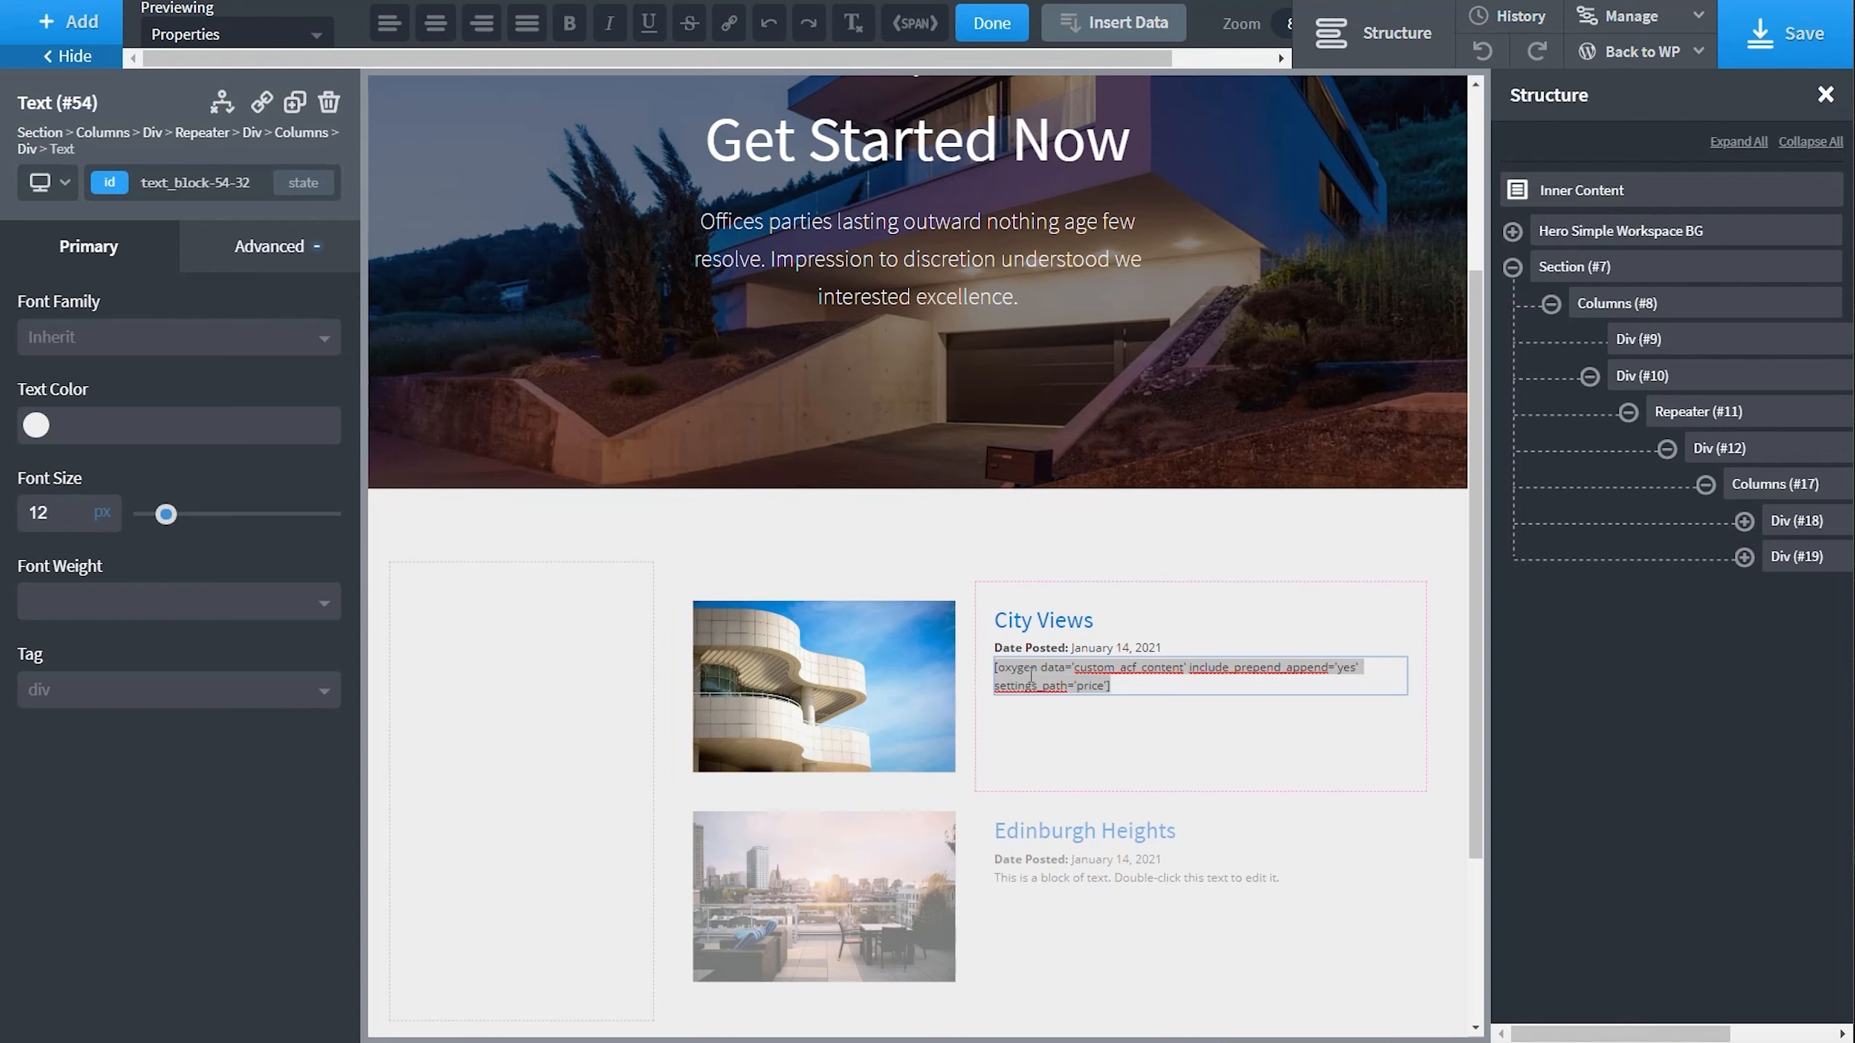
Add a bold "Price:" label before the dynamic price field and finish editing the text.
click(1008, 669)
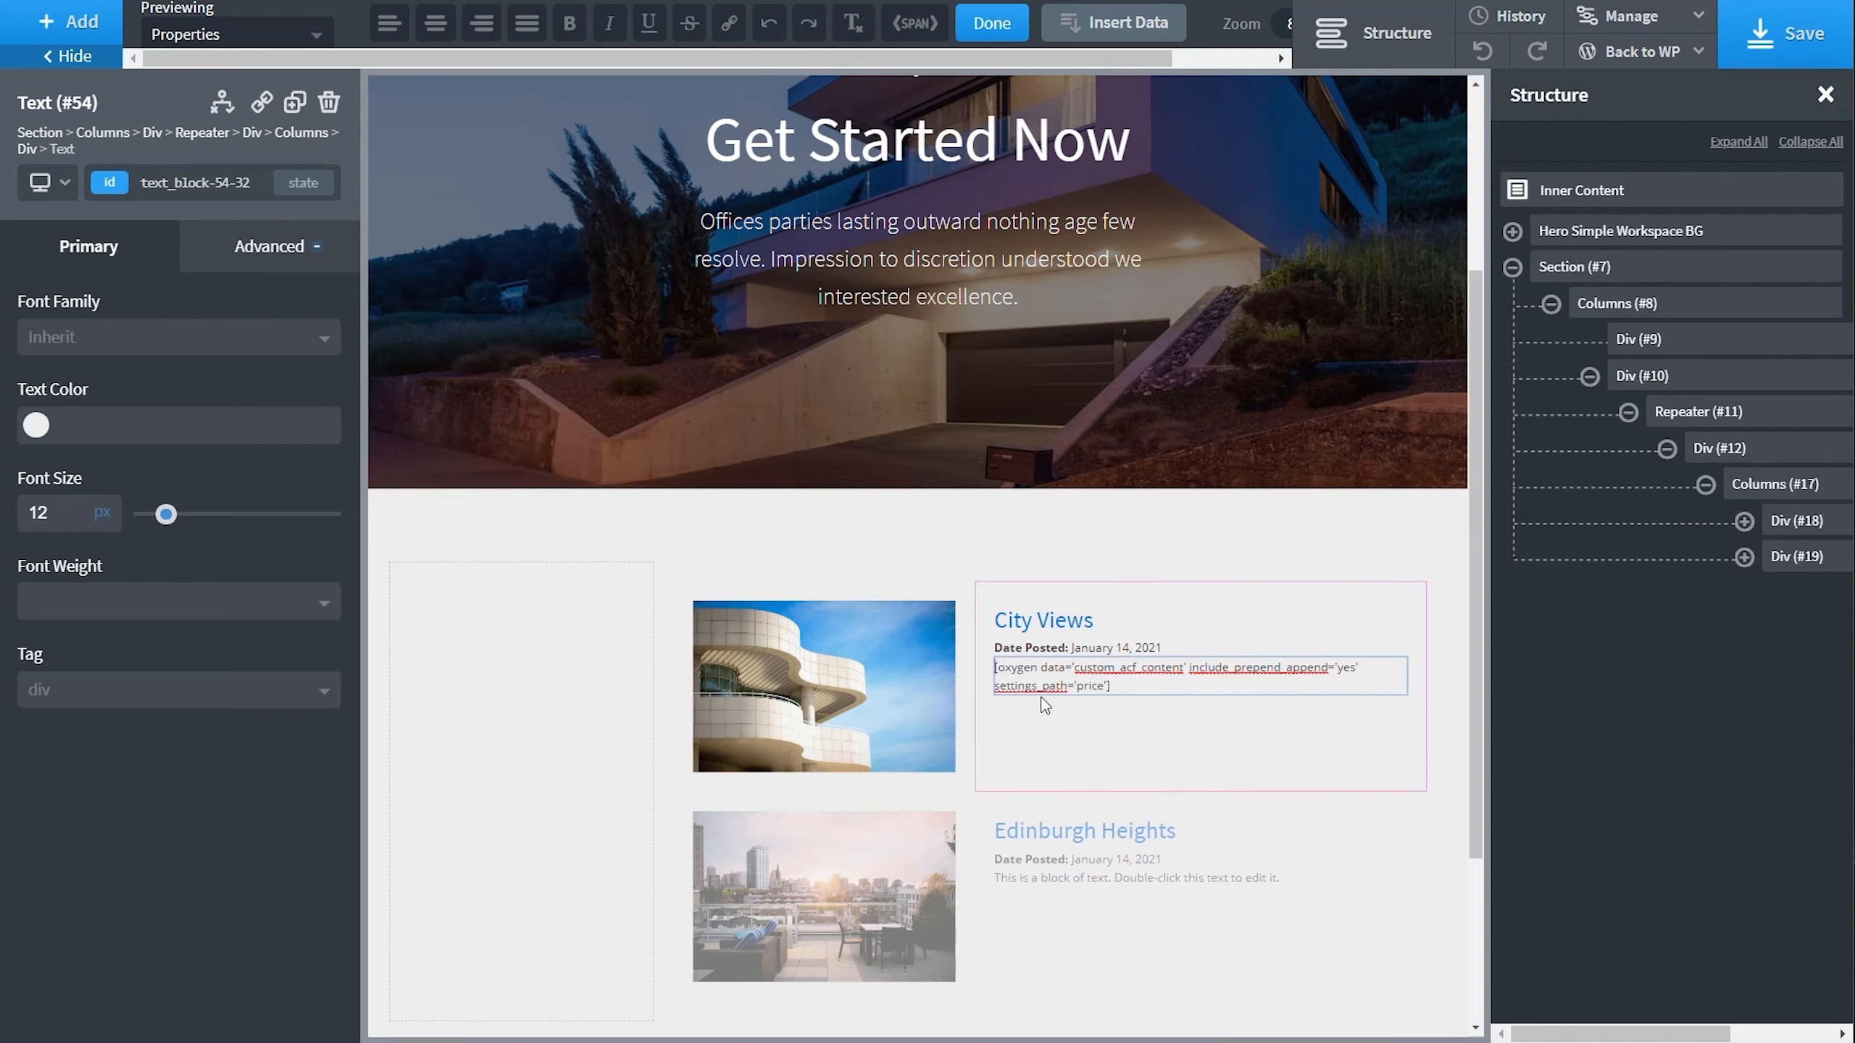
text(Price)
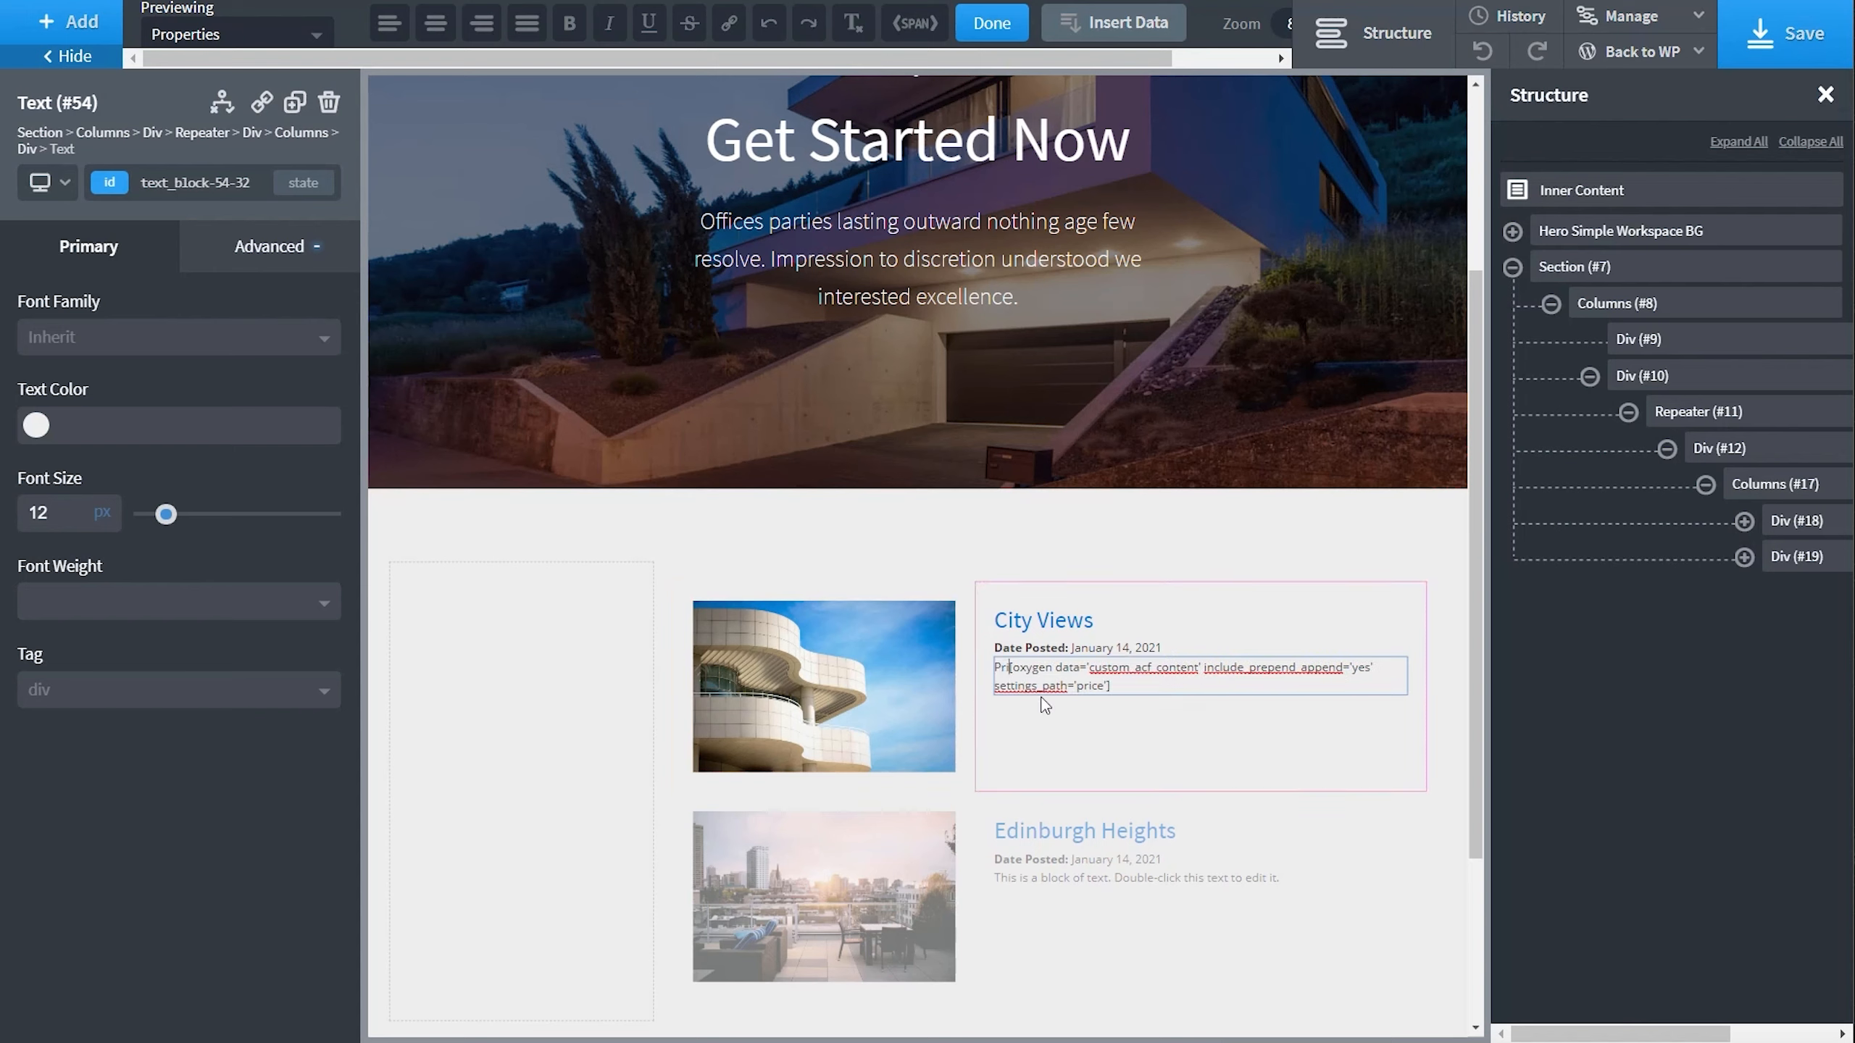
text(:)
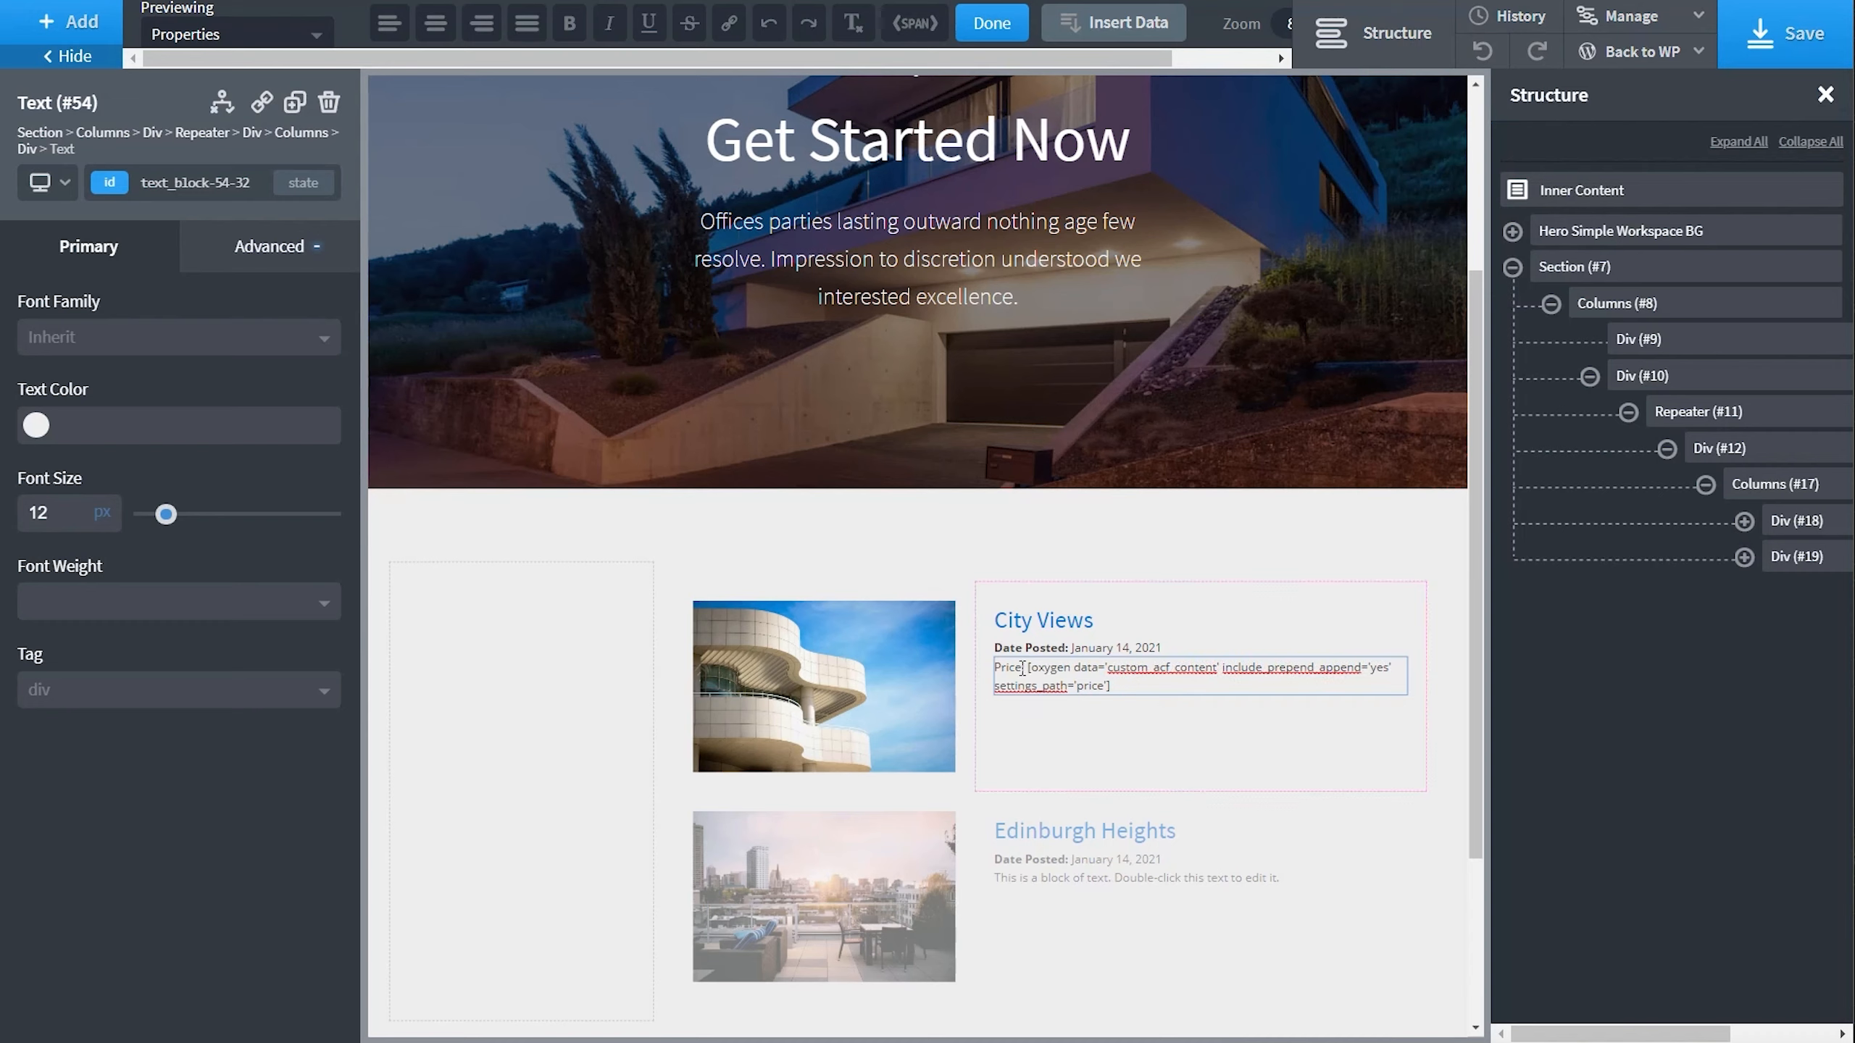
double_click(1013, 666)
click(1025, 668)
triple_click(1014, 667)
drag(1025, 667, 996, 670)
key(ctrl+b)
click(1161, 751)
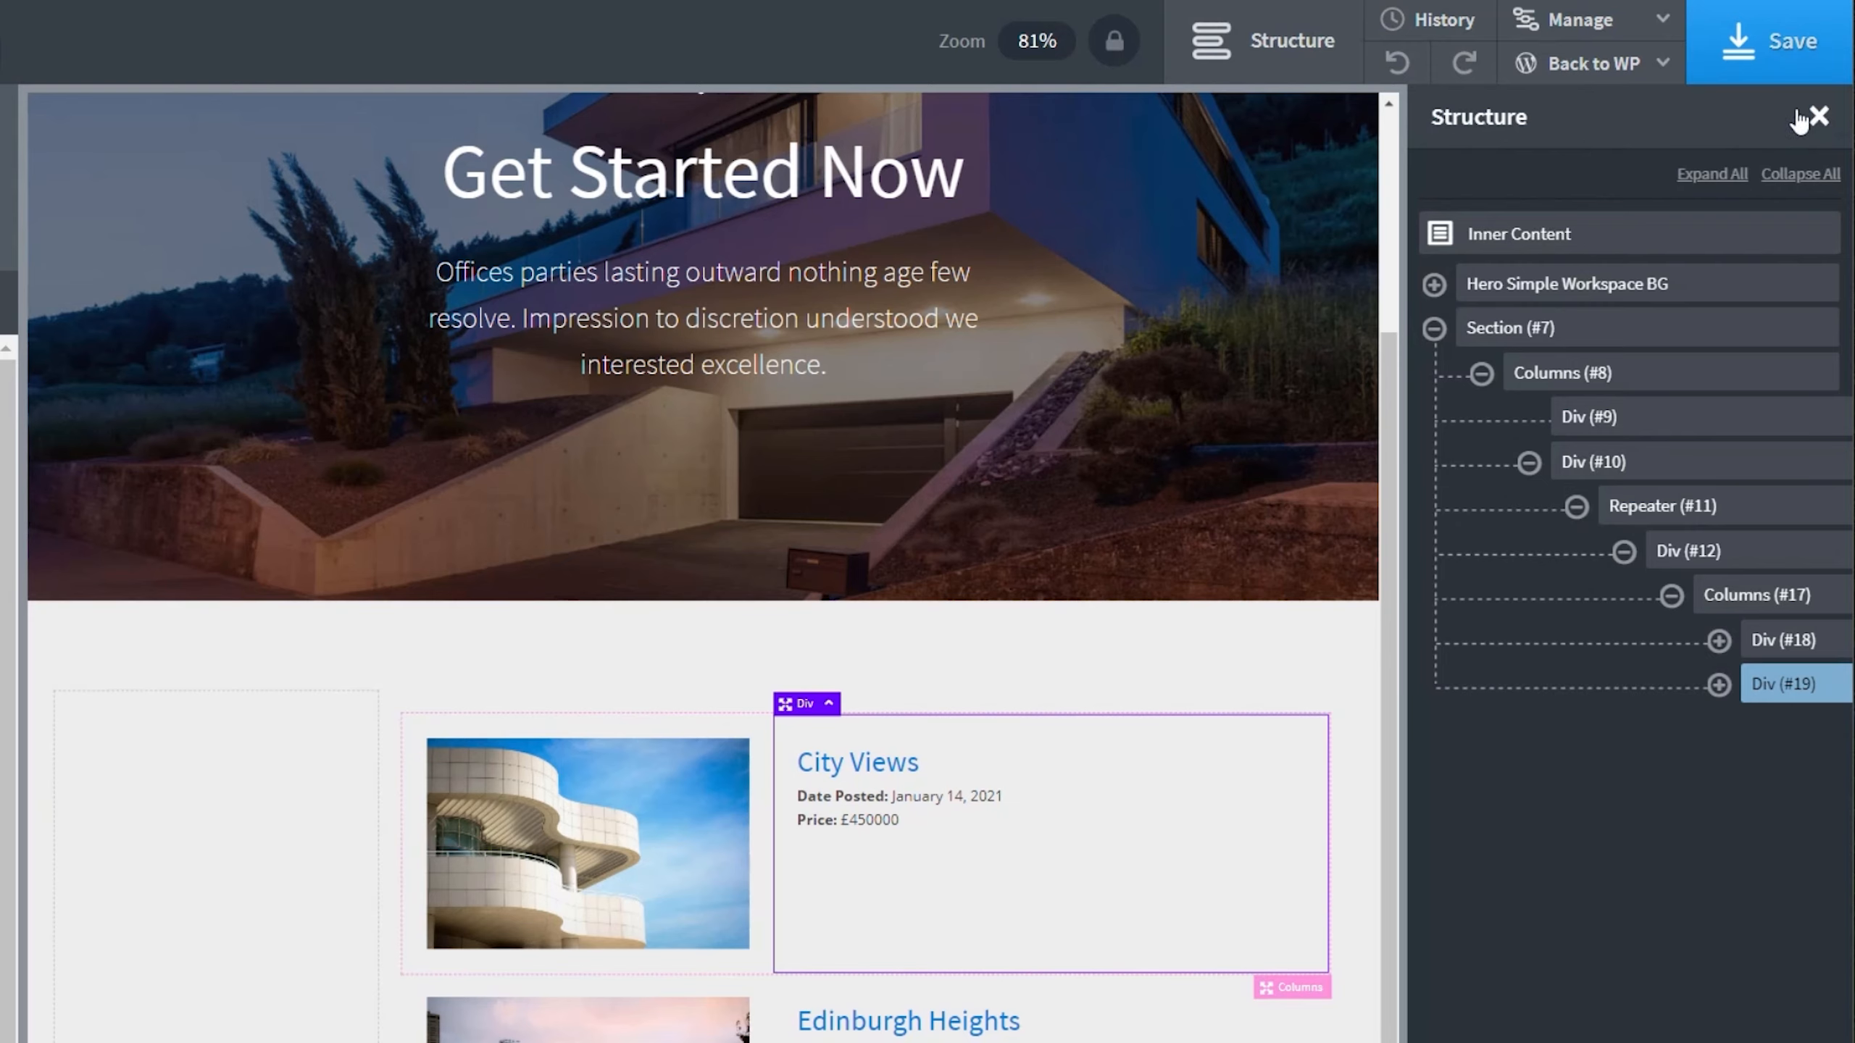
Duplicate the price text in the first property's details and change the copy's bold label to "Location".
click(1275, 58)
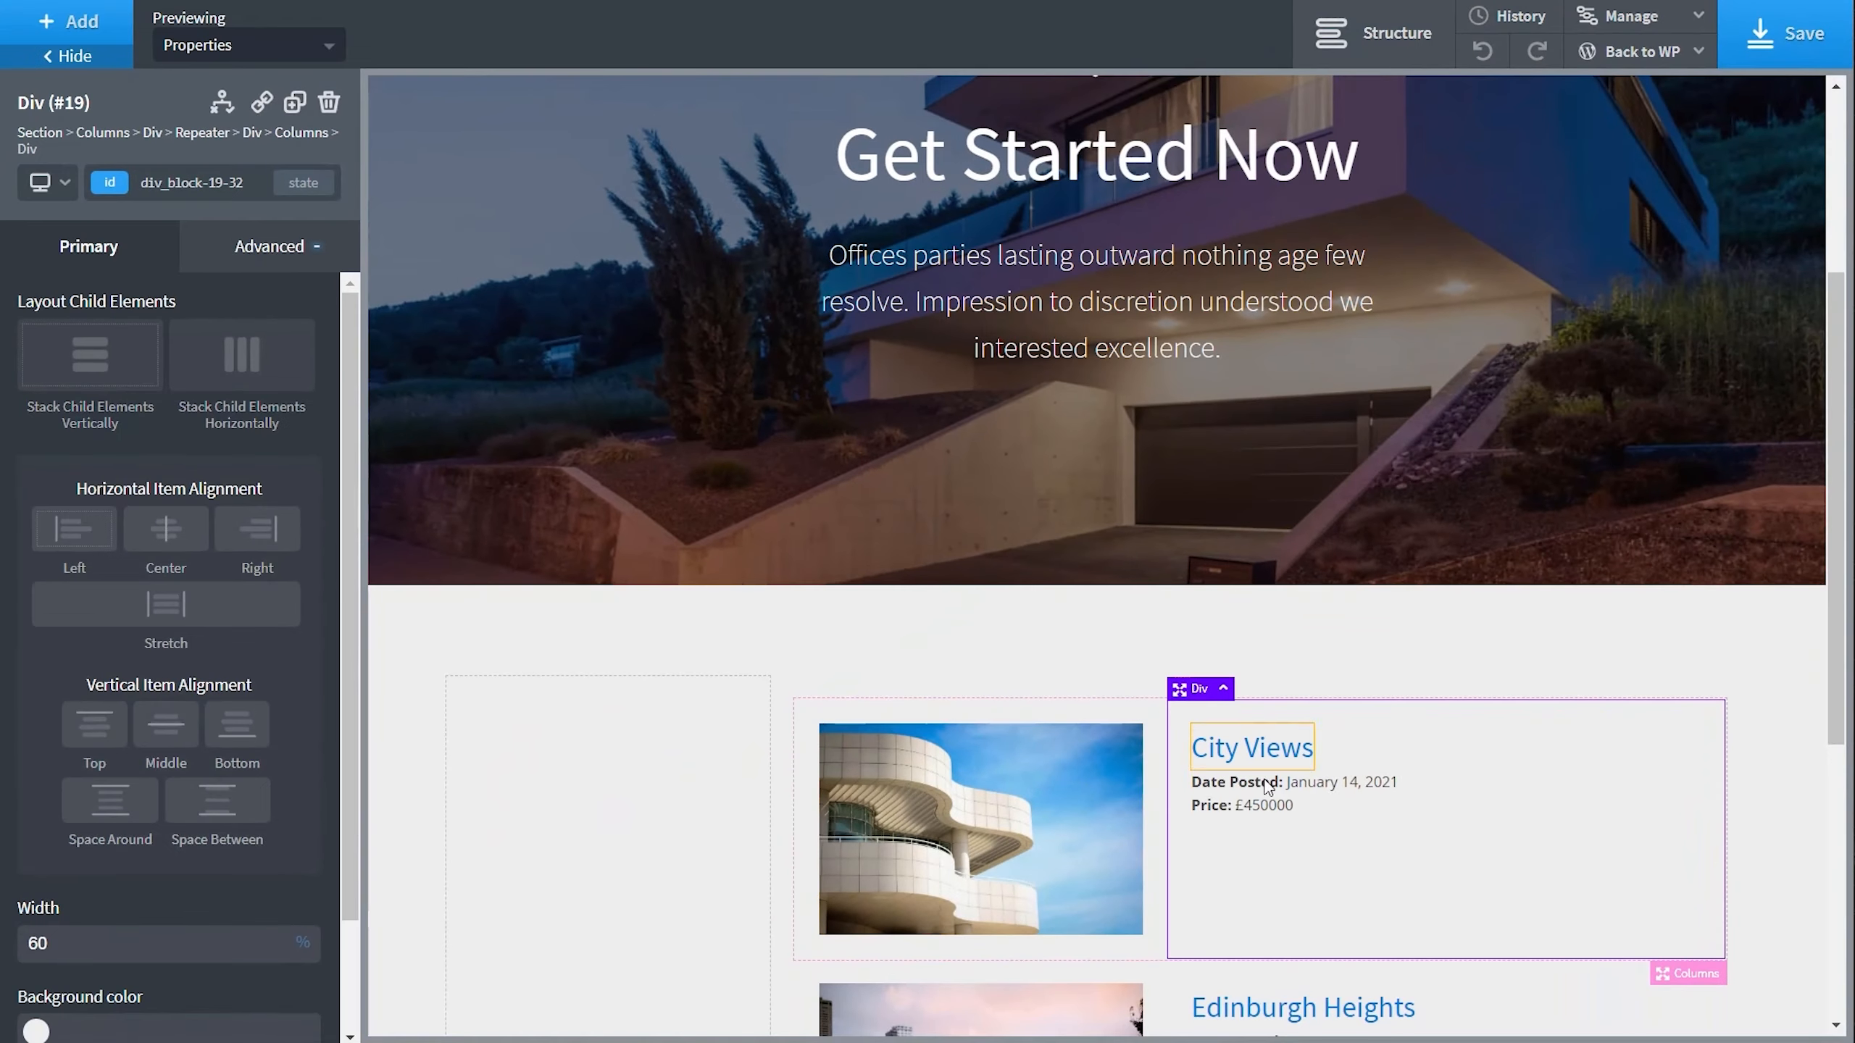
scroll(1268, 786, down, 3)
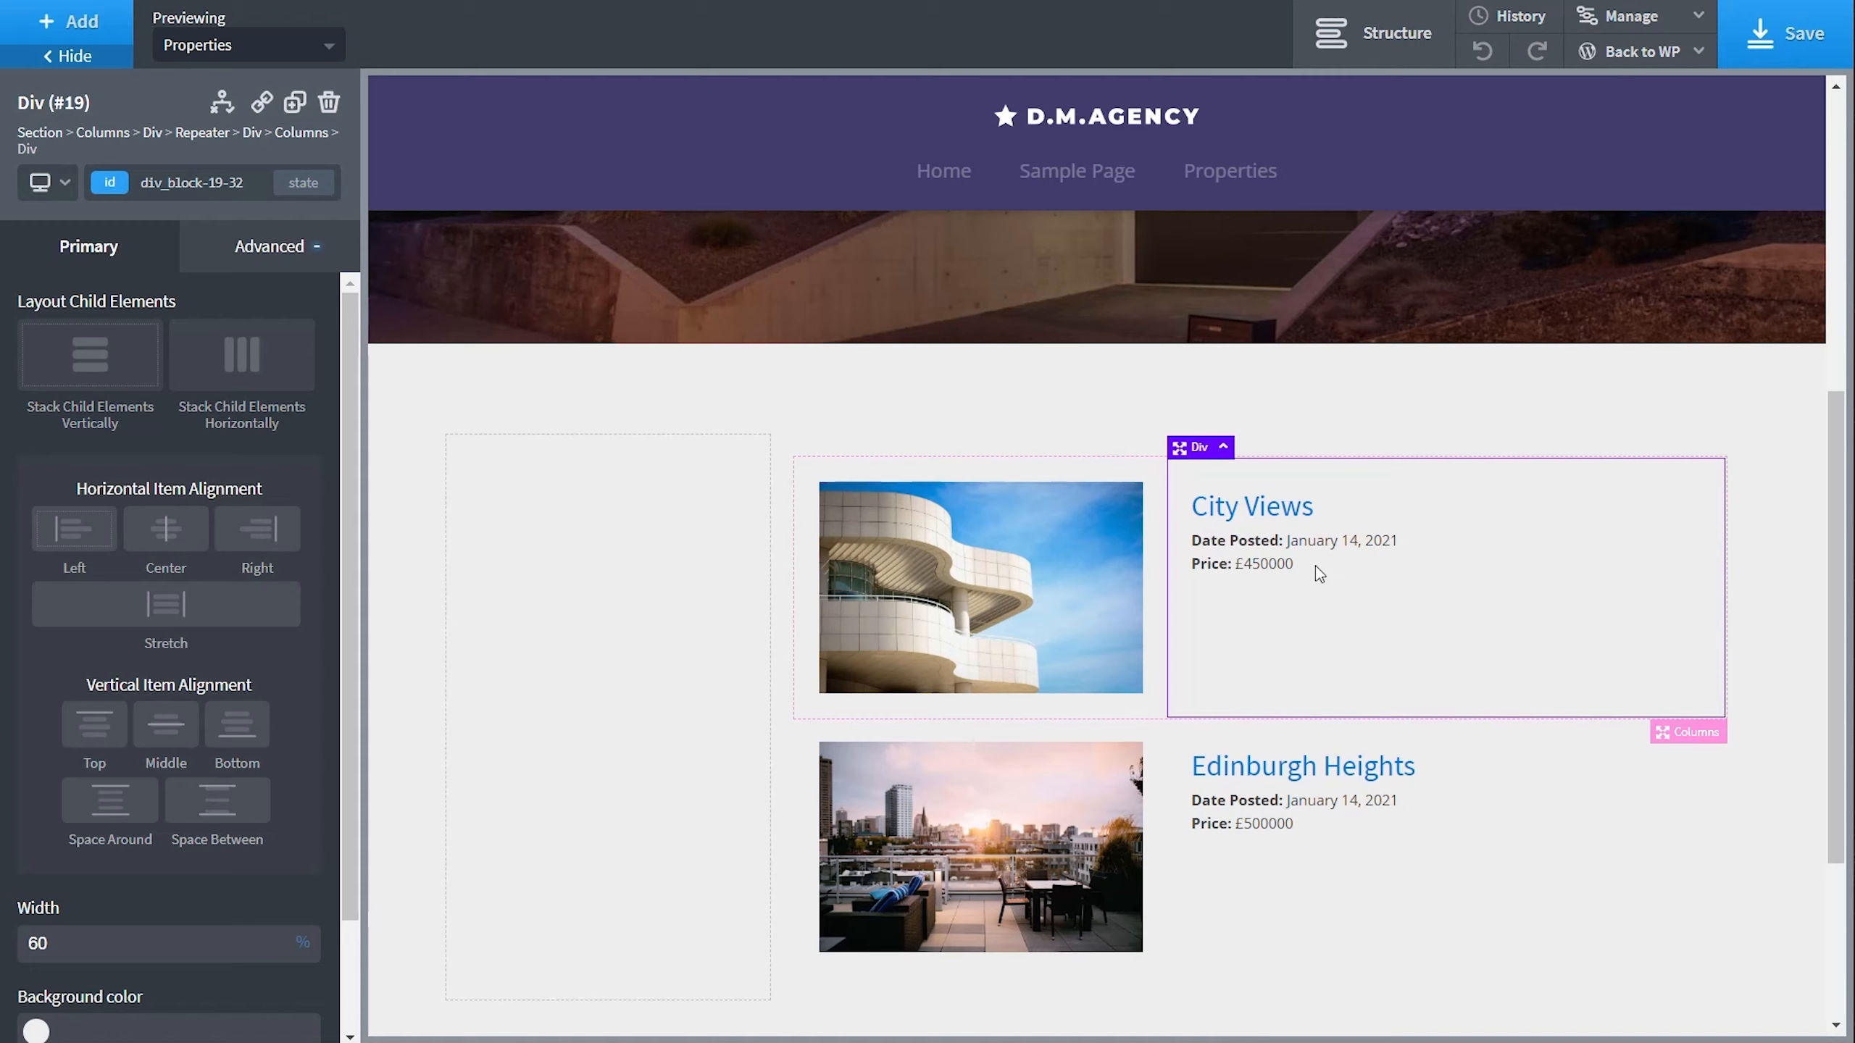
click(1198, 563)
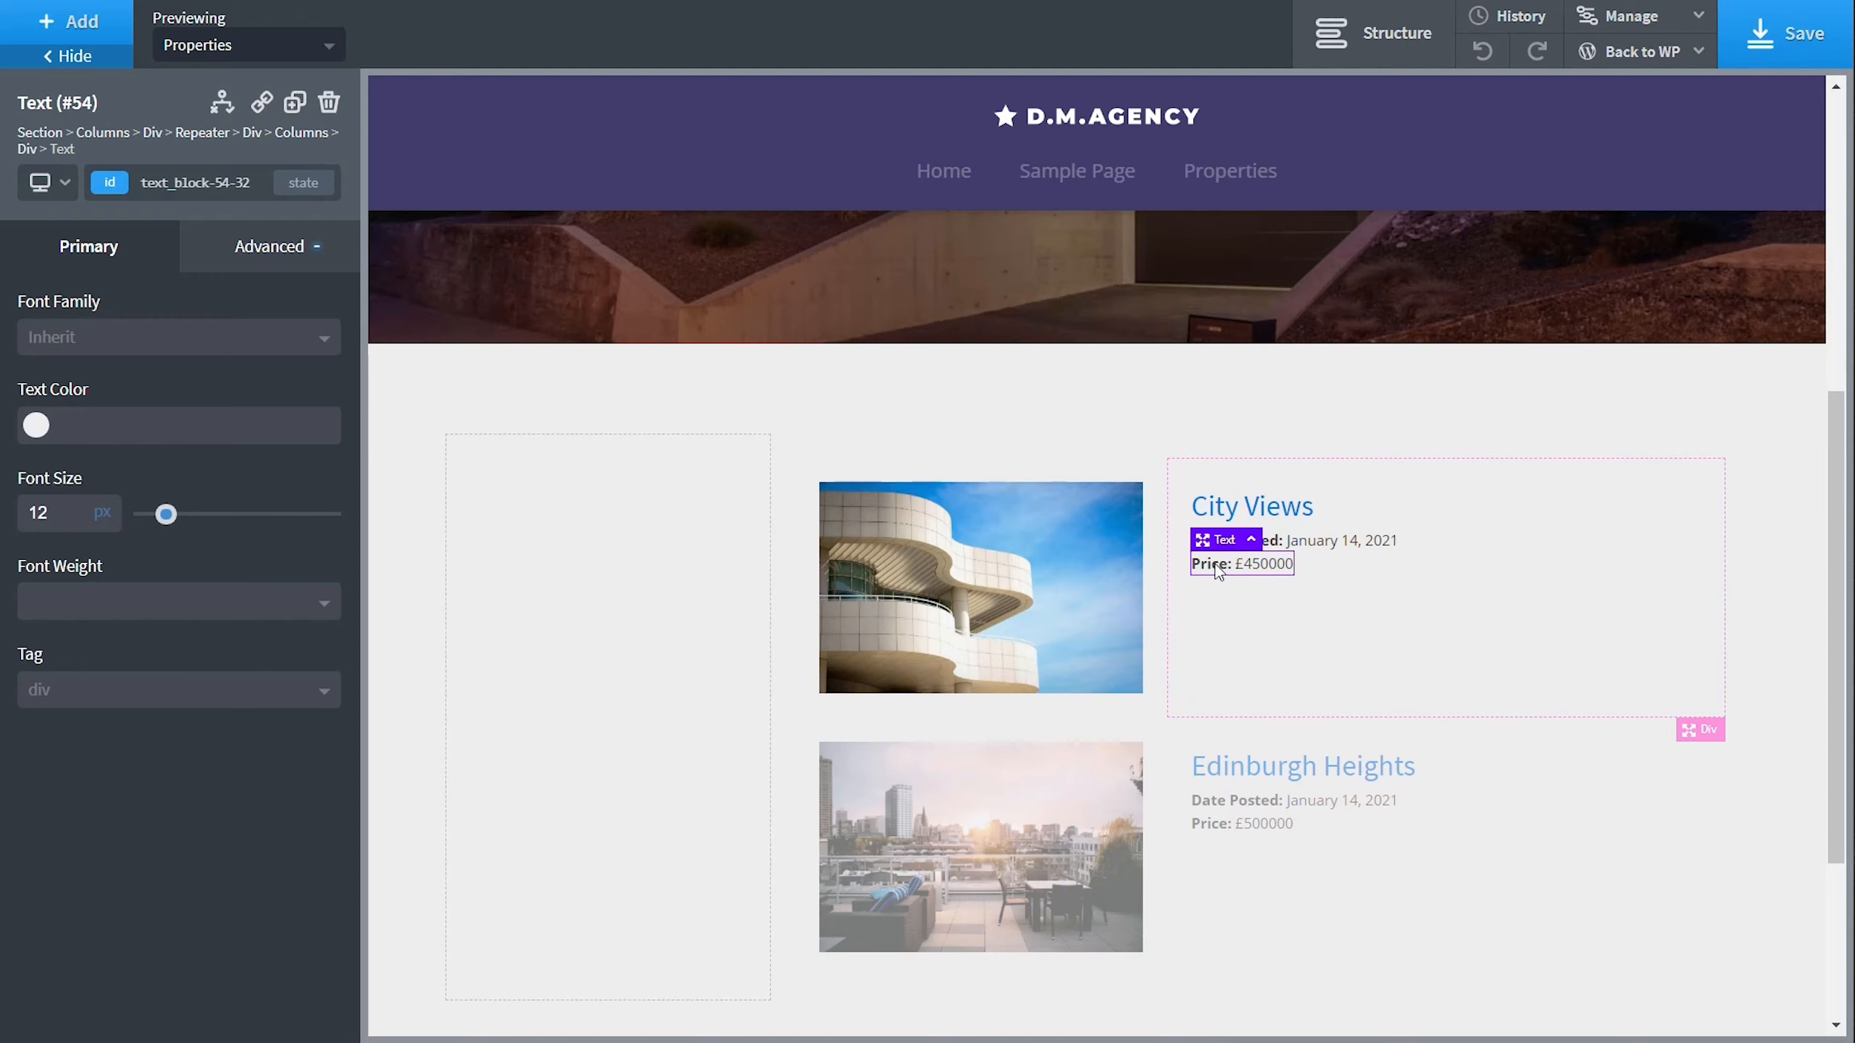
click(295, 105)
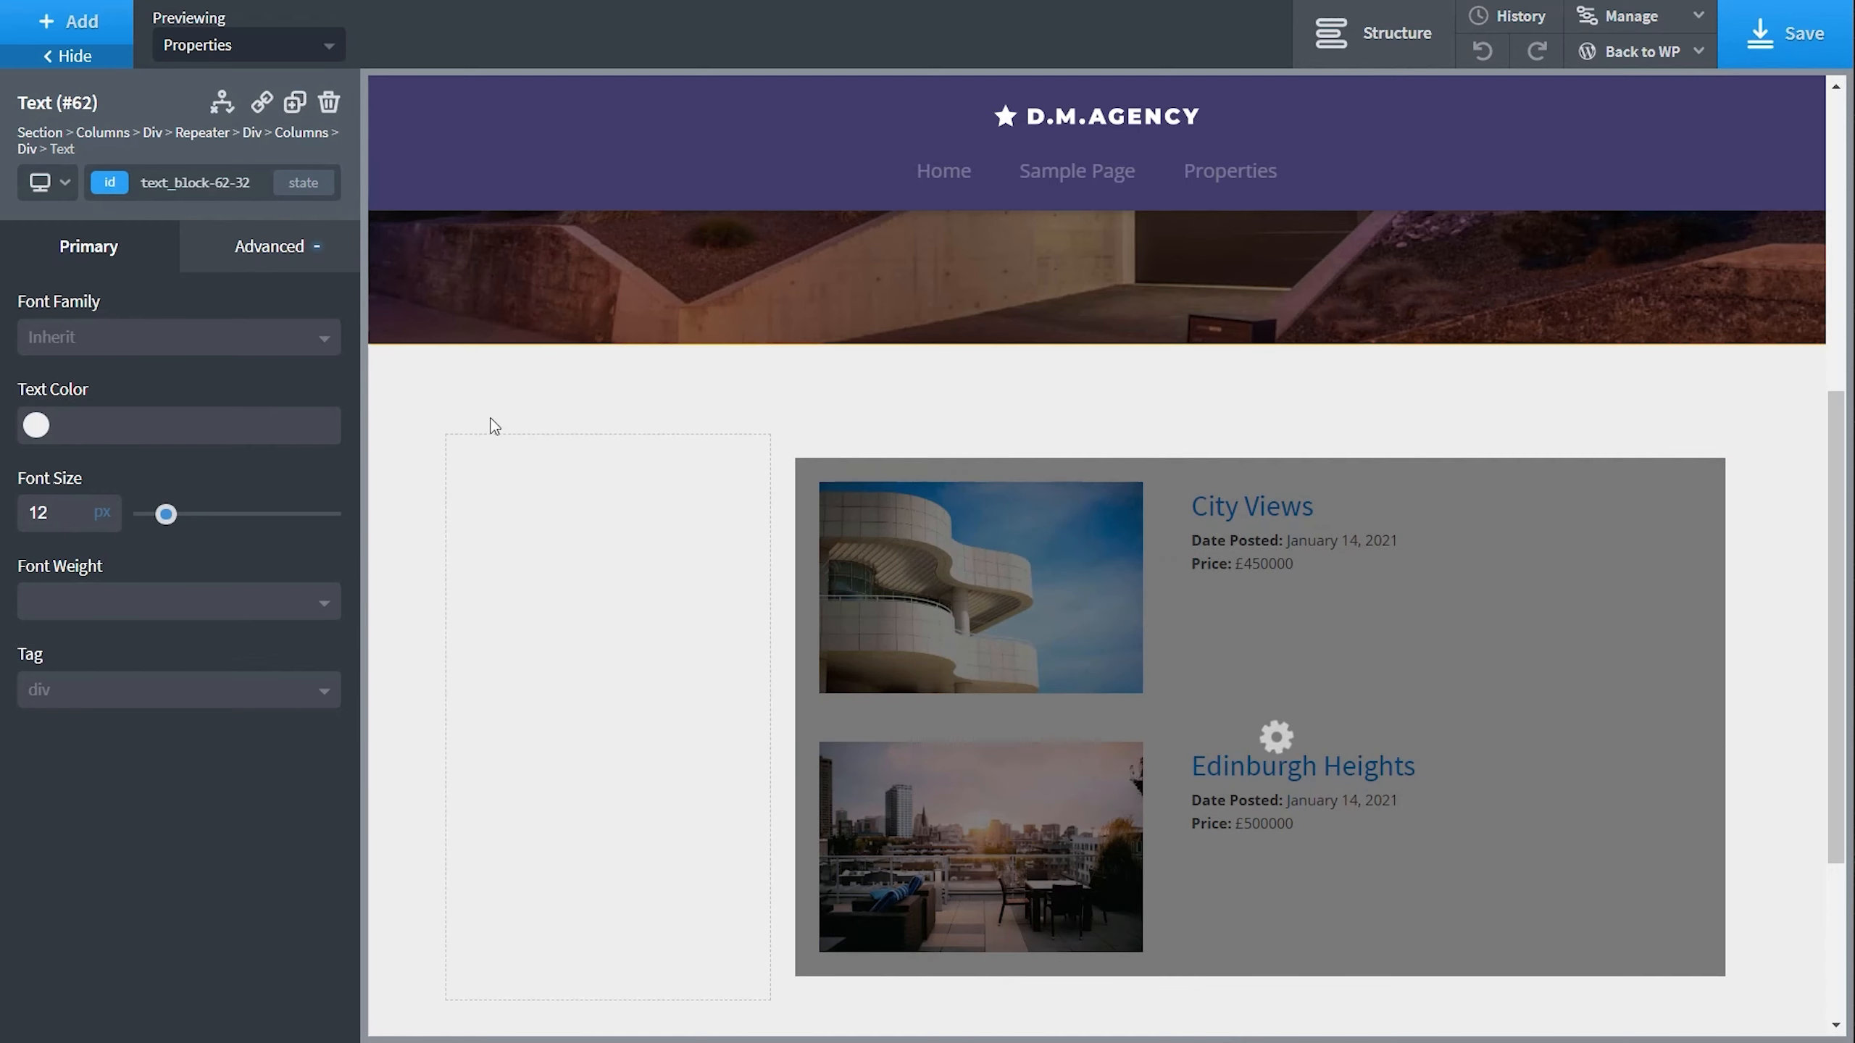
double_click(1262, 587)
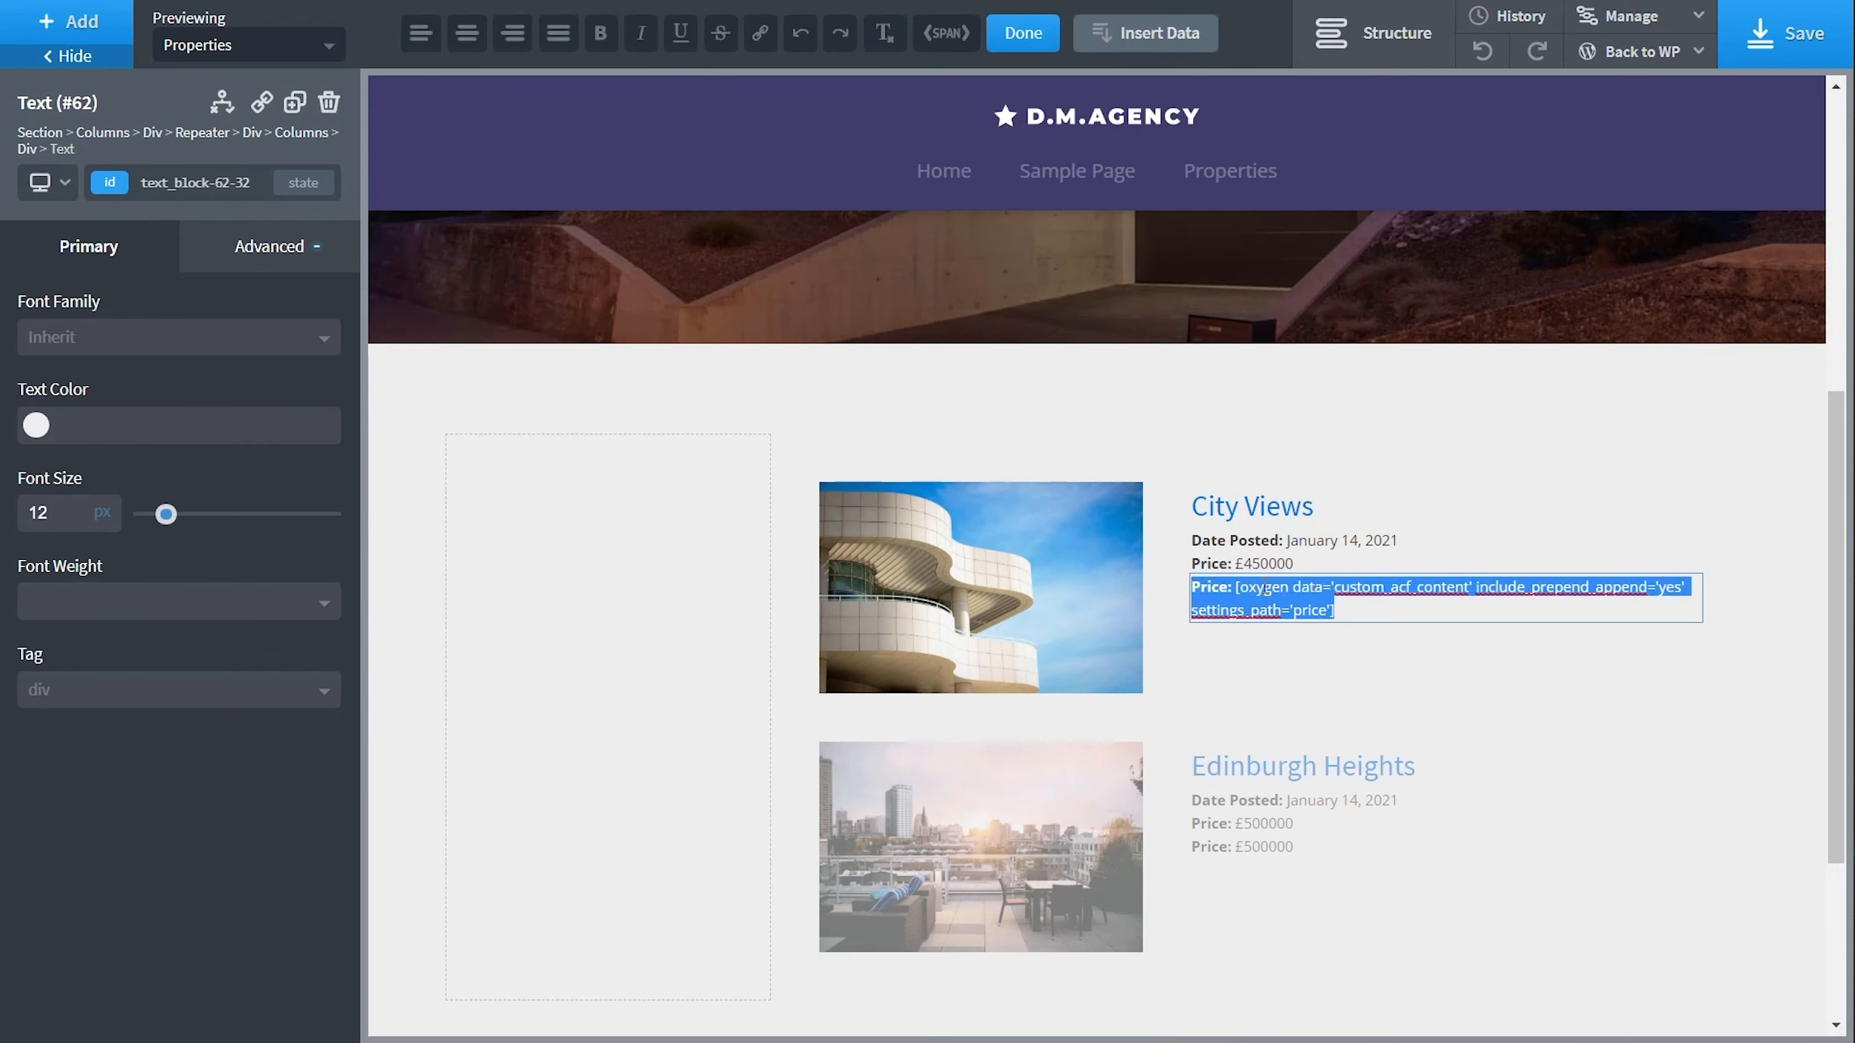
drag(1230, 589, 1195, 594)
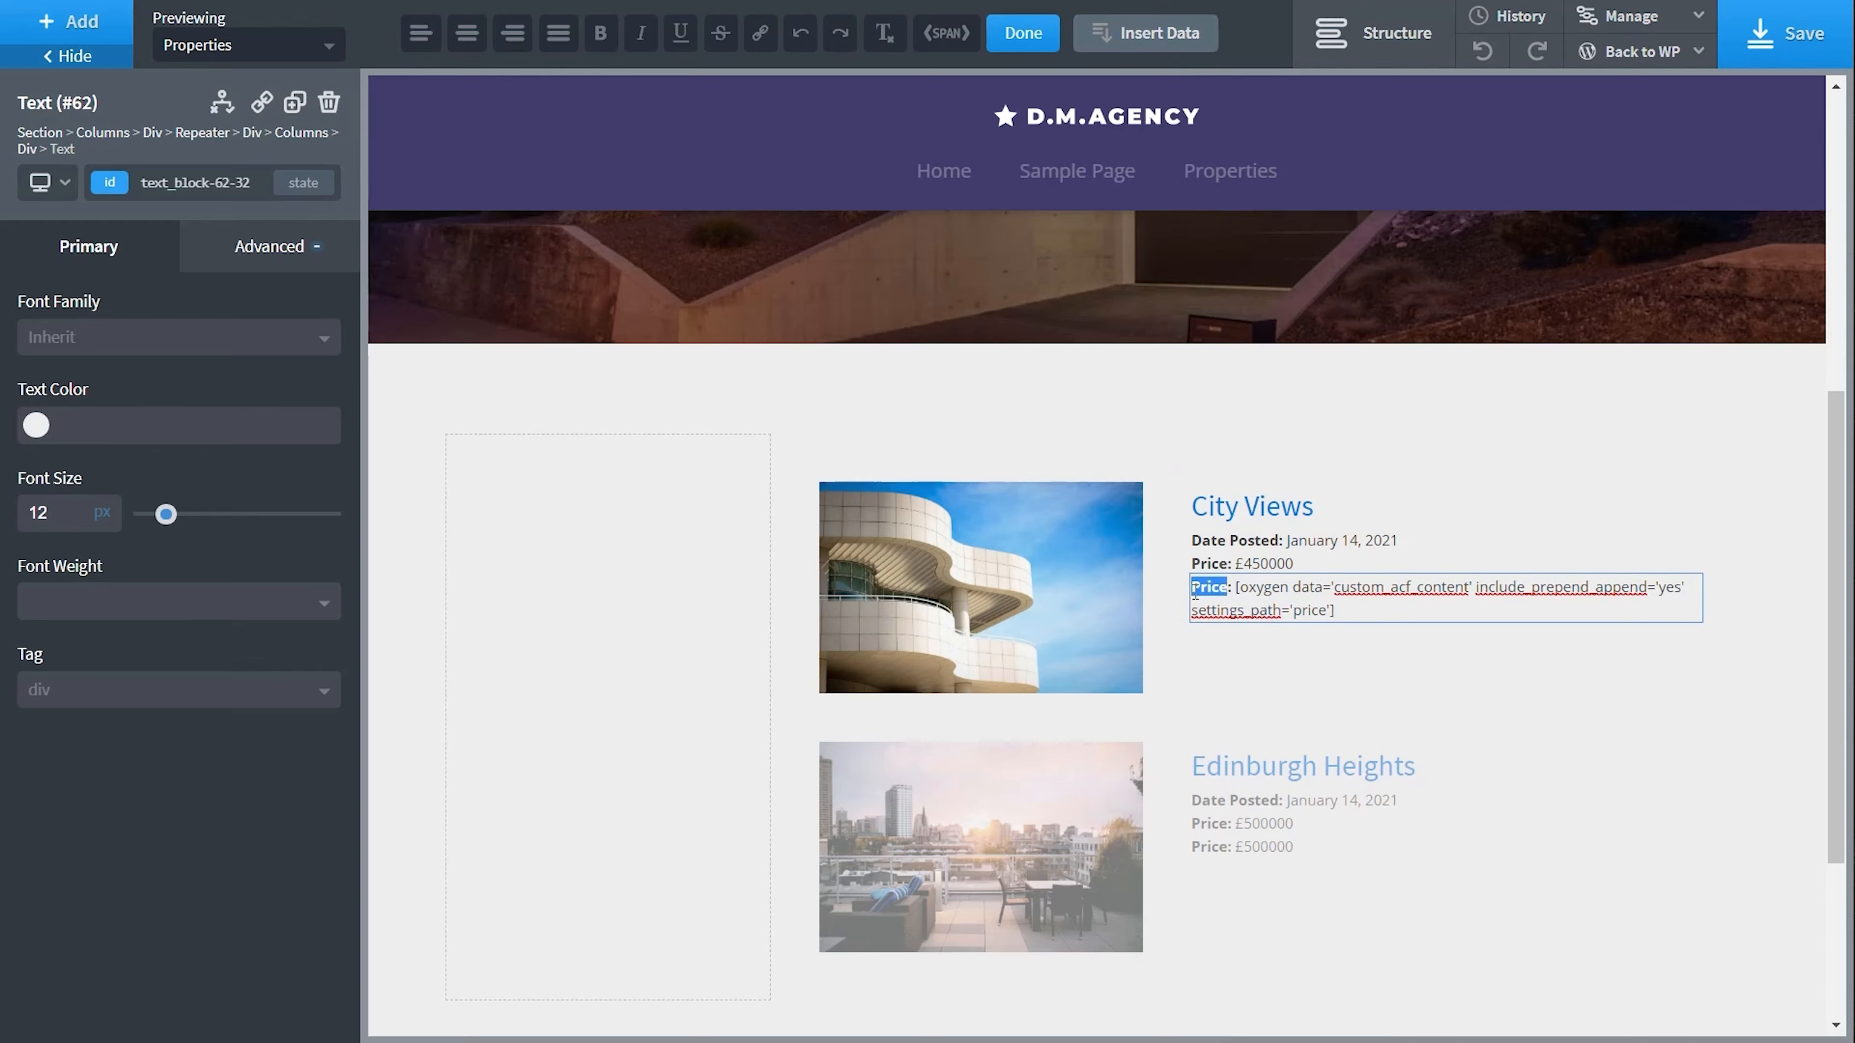
text(Location)
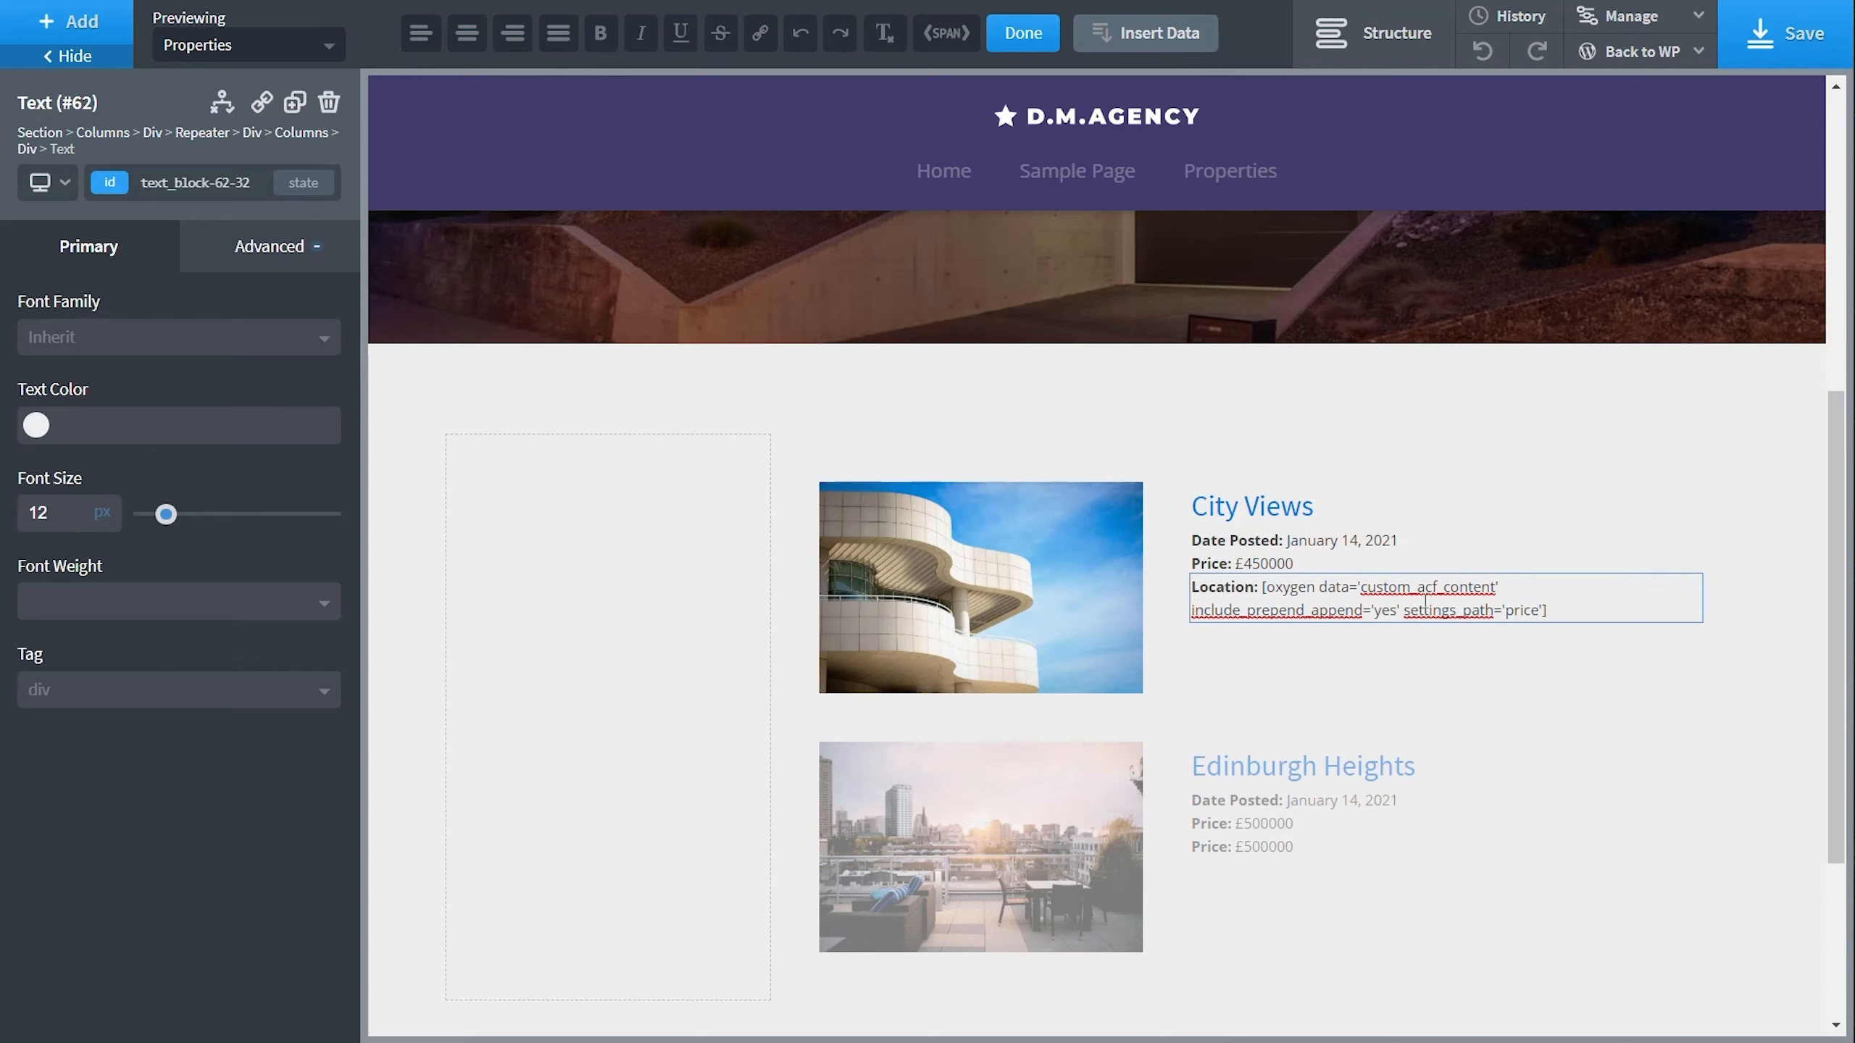
Replace the dynamic price field after the "Location:" label with the Location Advanced Custom Field, without prepend or append text.
drag(1557, 611, 1397, 611)
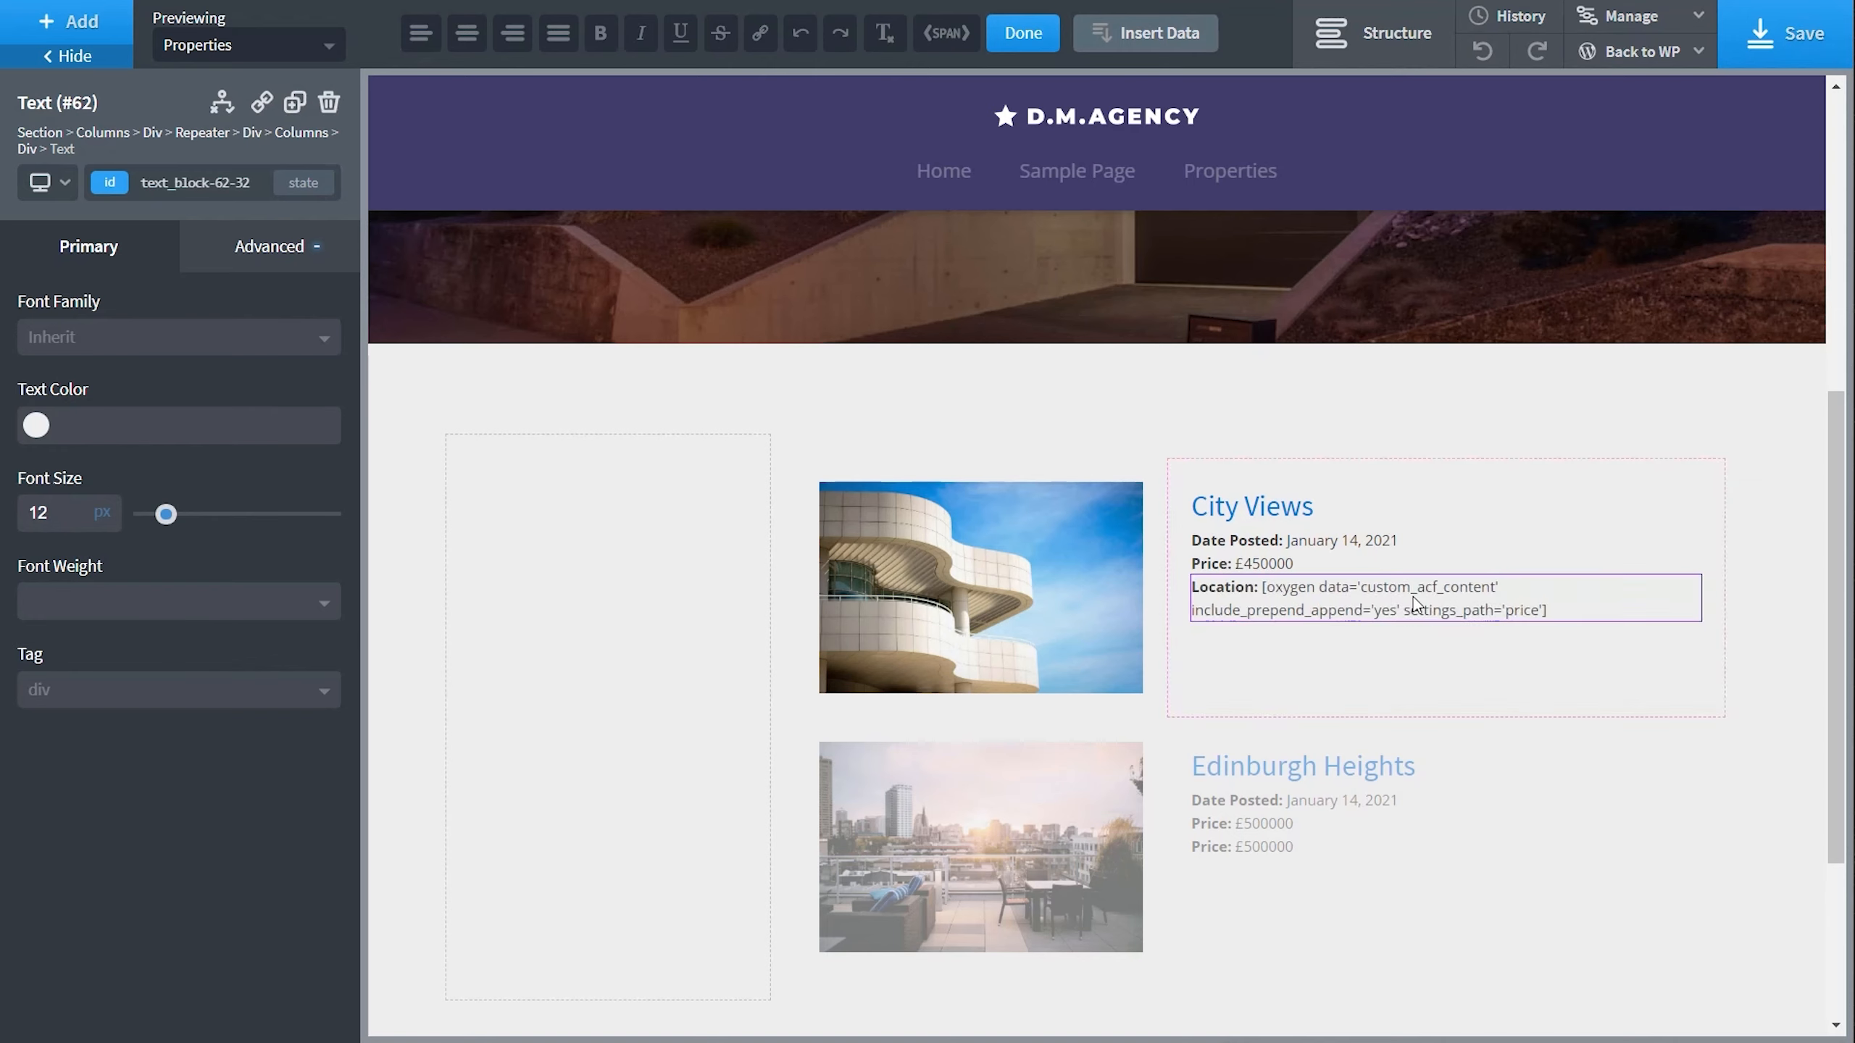
double_click(1264, 589)
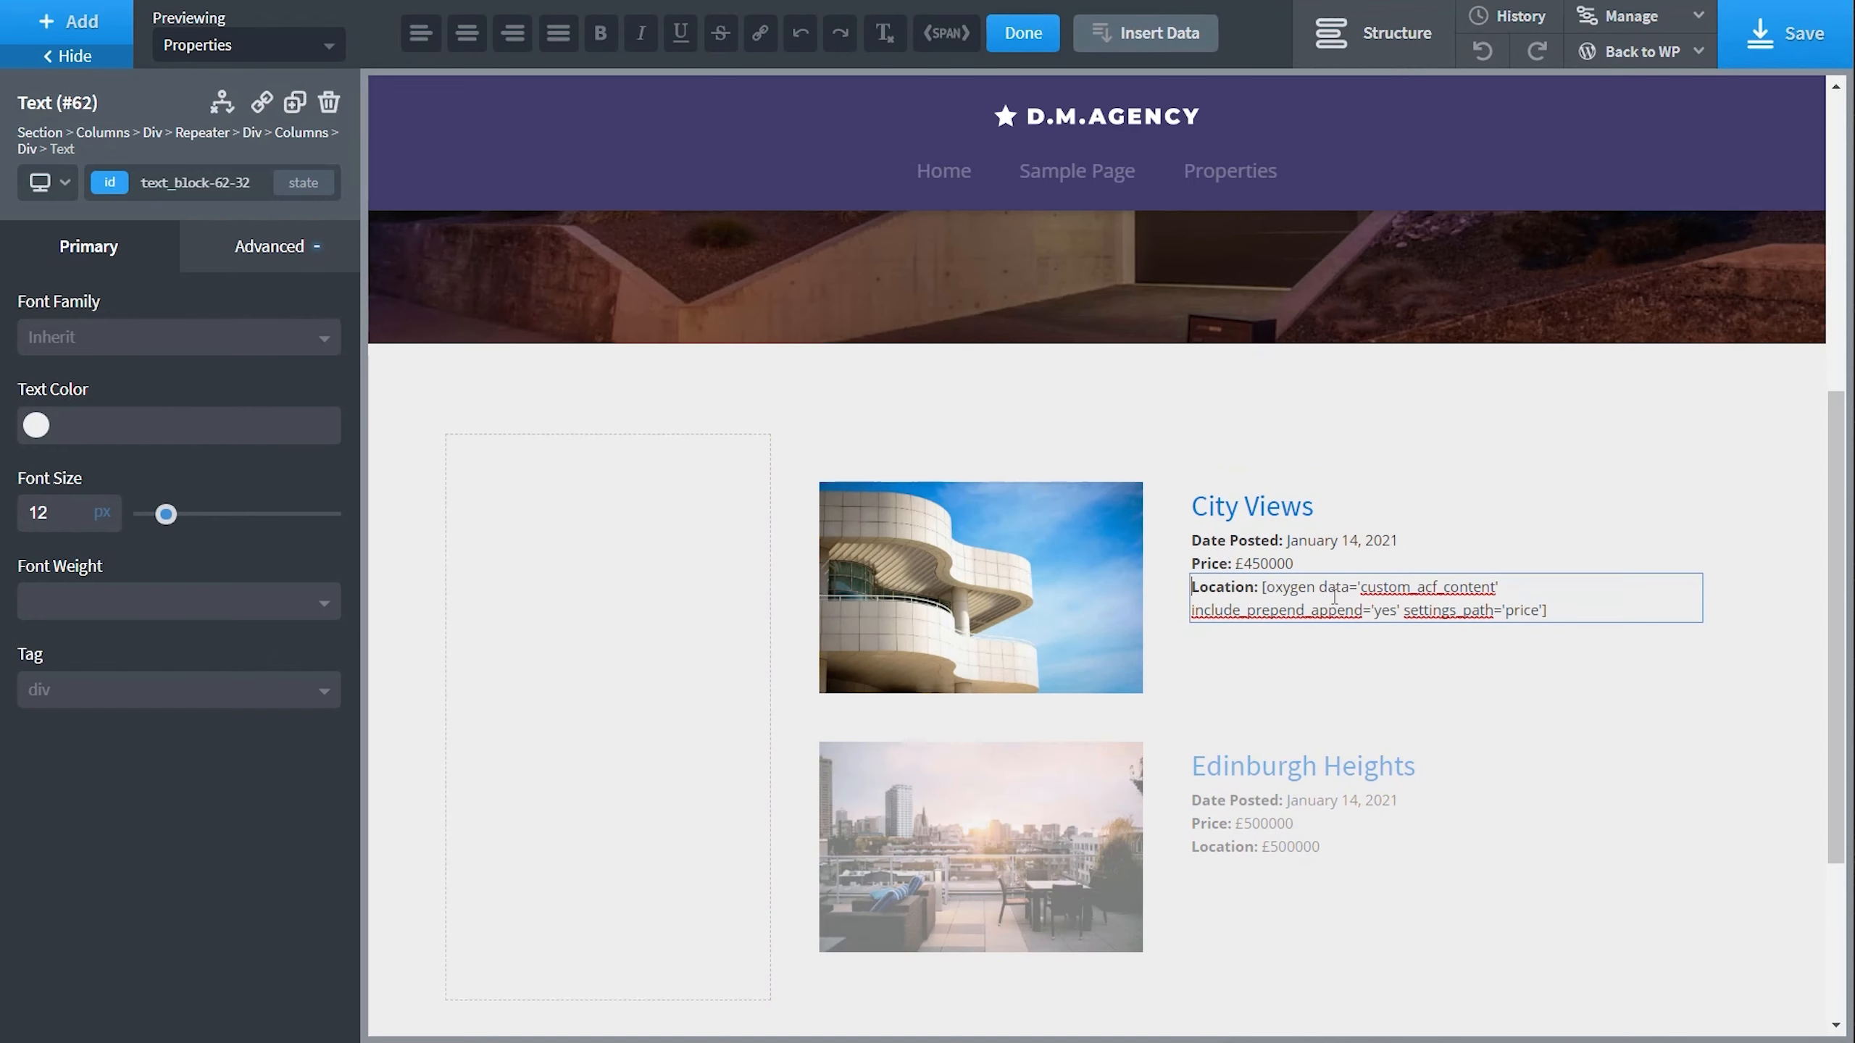
drag(1261, 589, 1555, 619)
click(1151, 36)
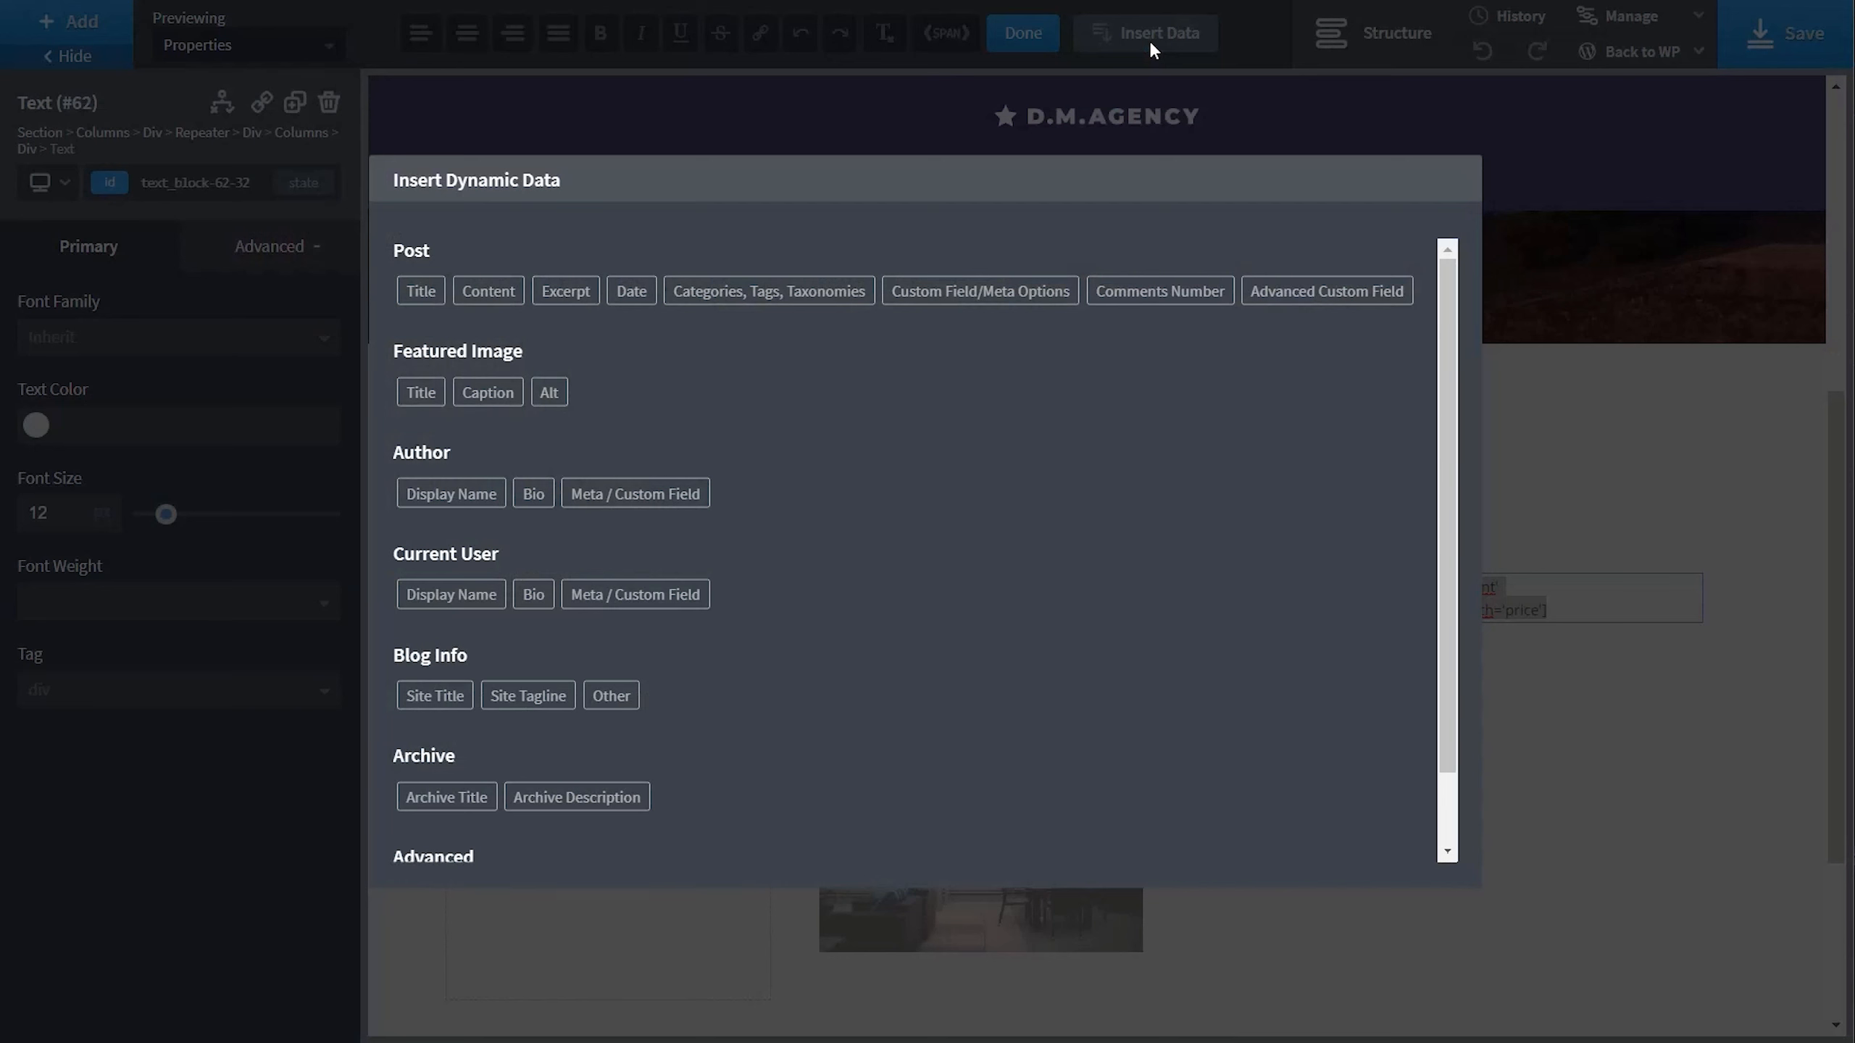
click(1360, 300)
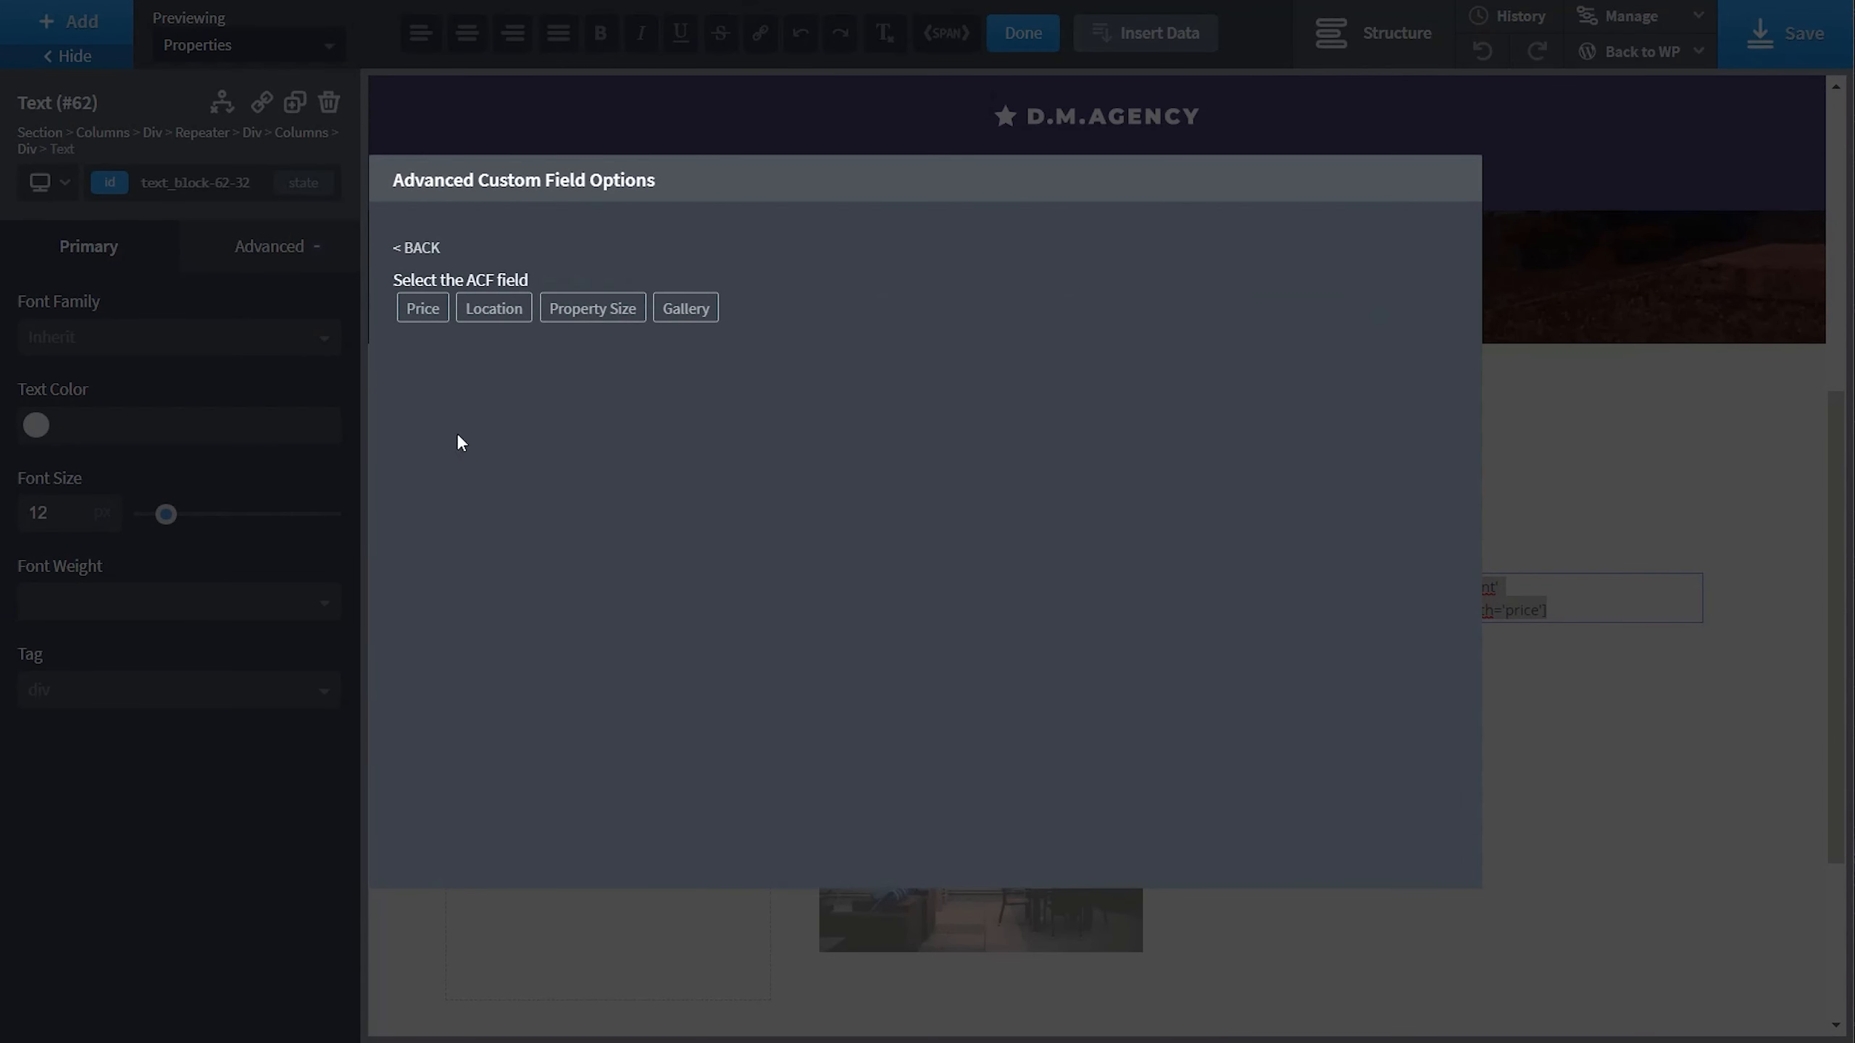
click(482, 311)
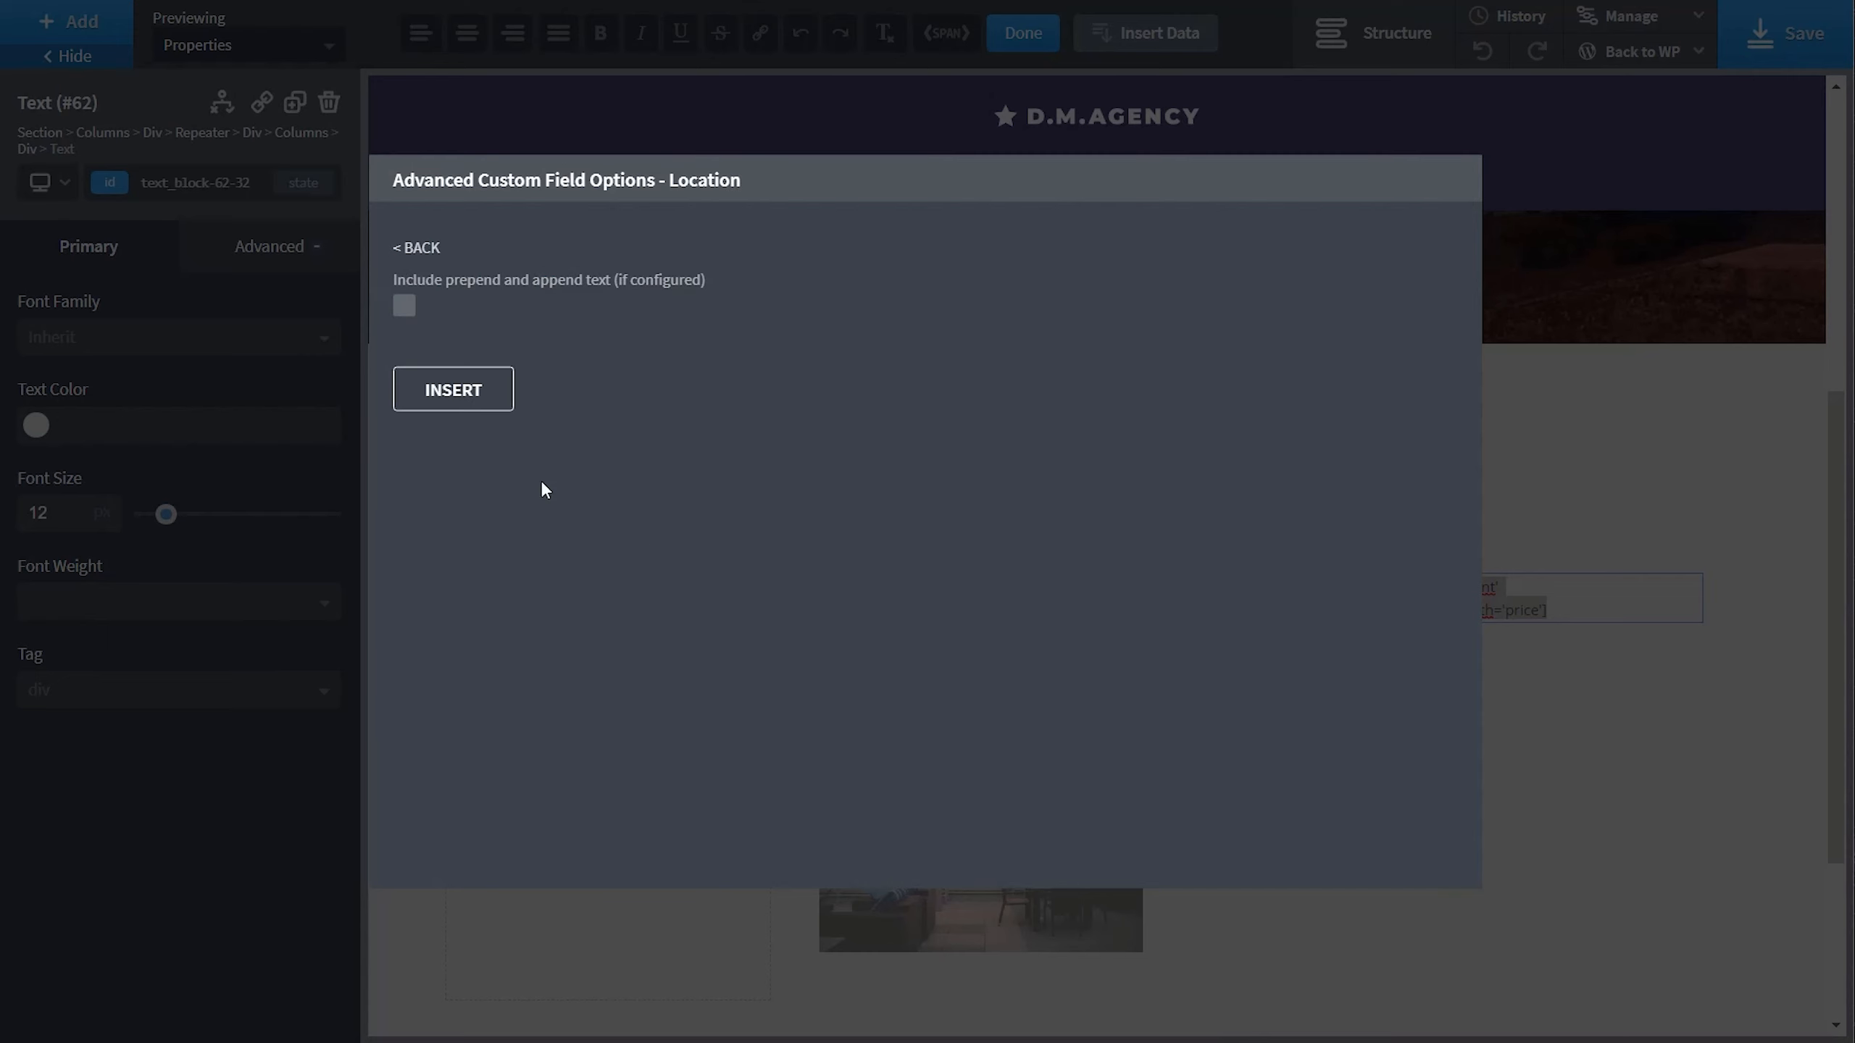
click(448, 390)
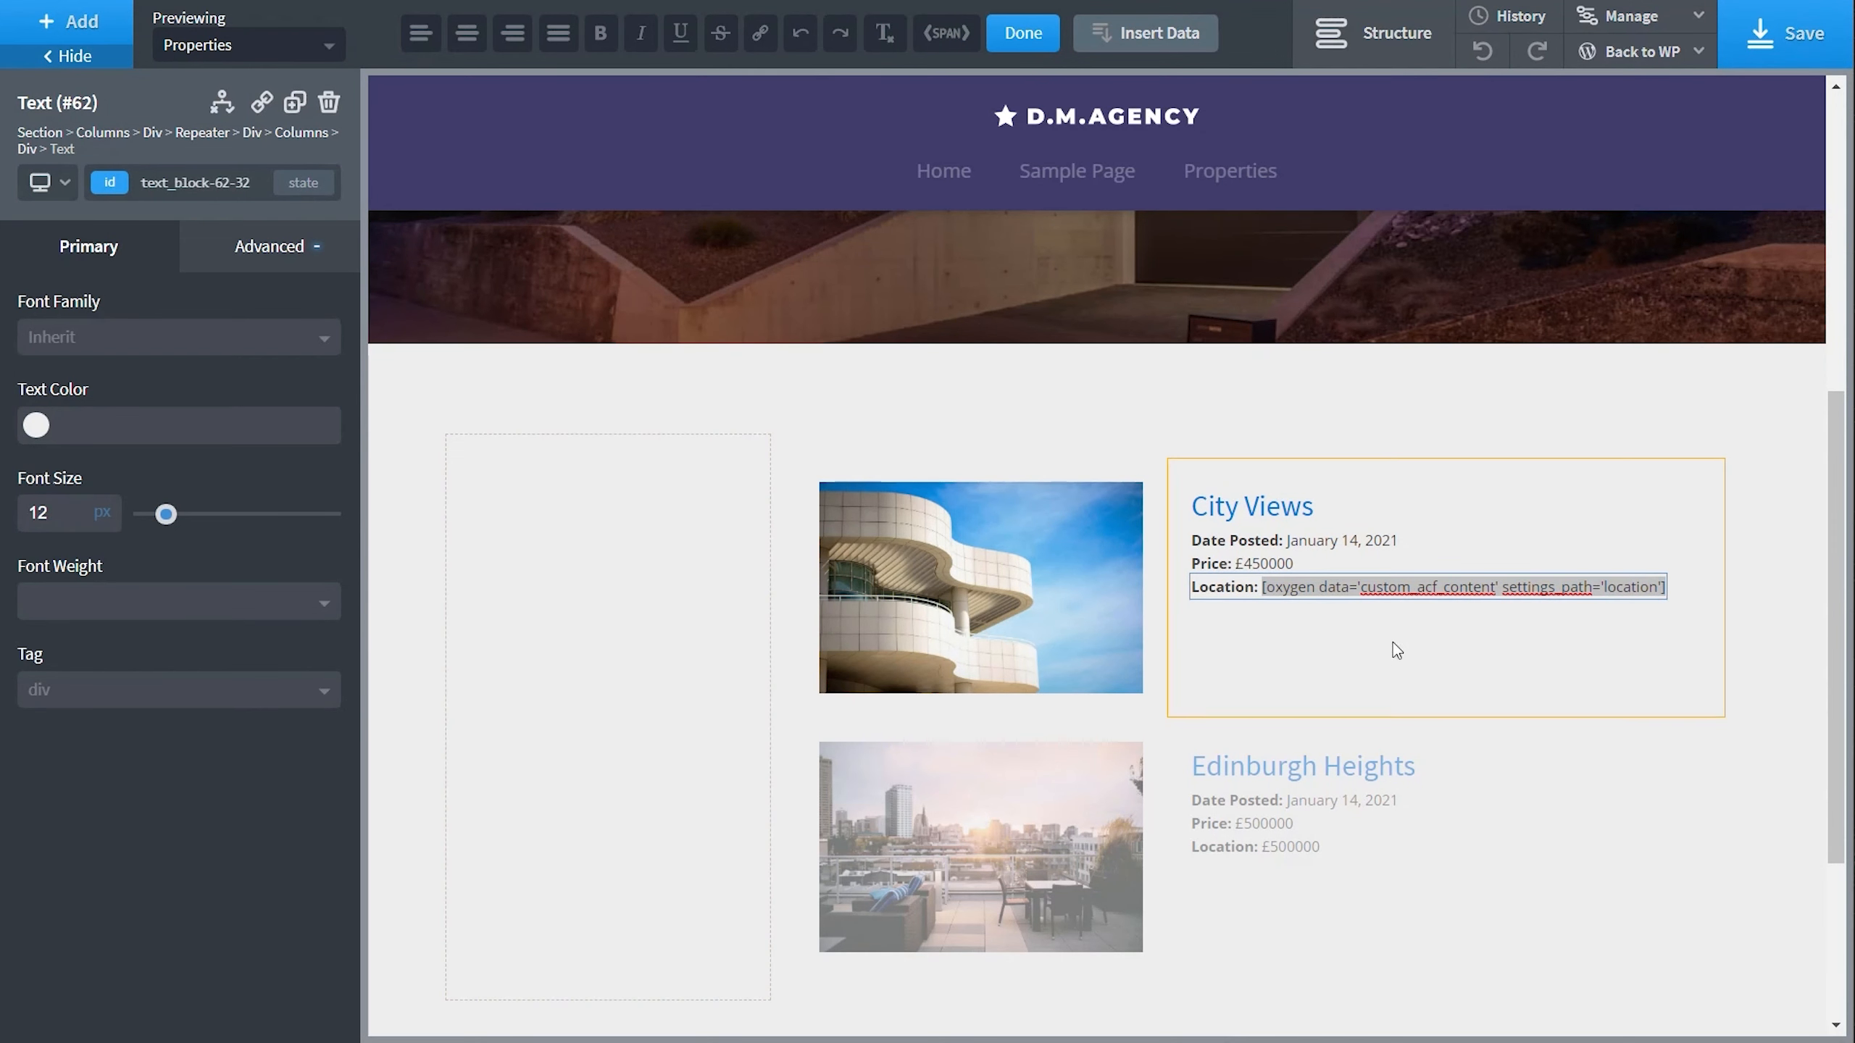
click(1284, 696)
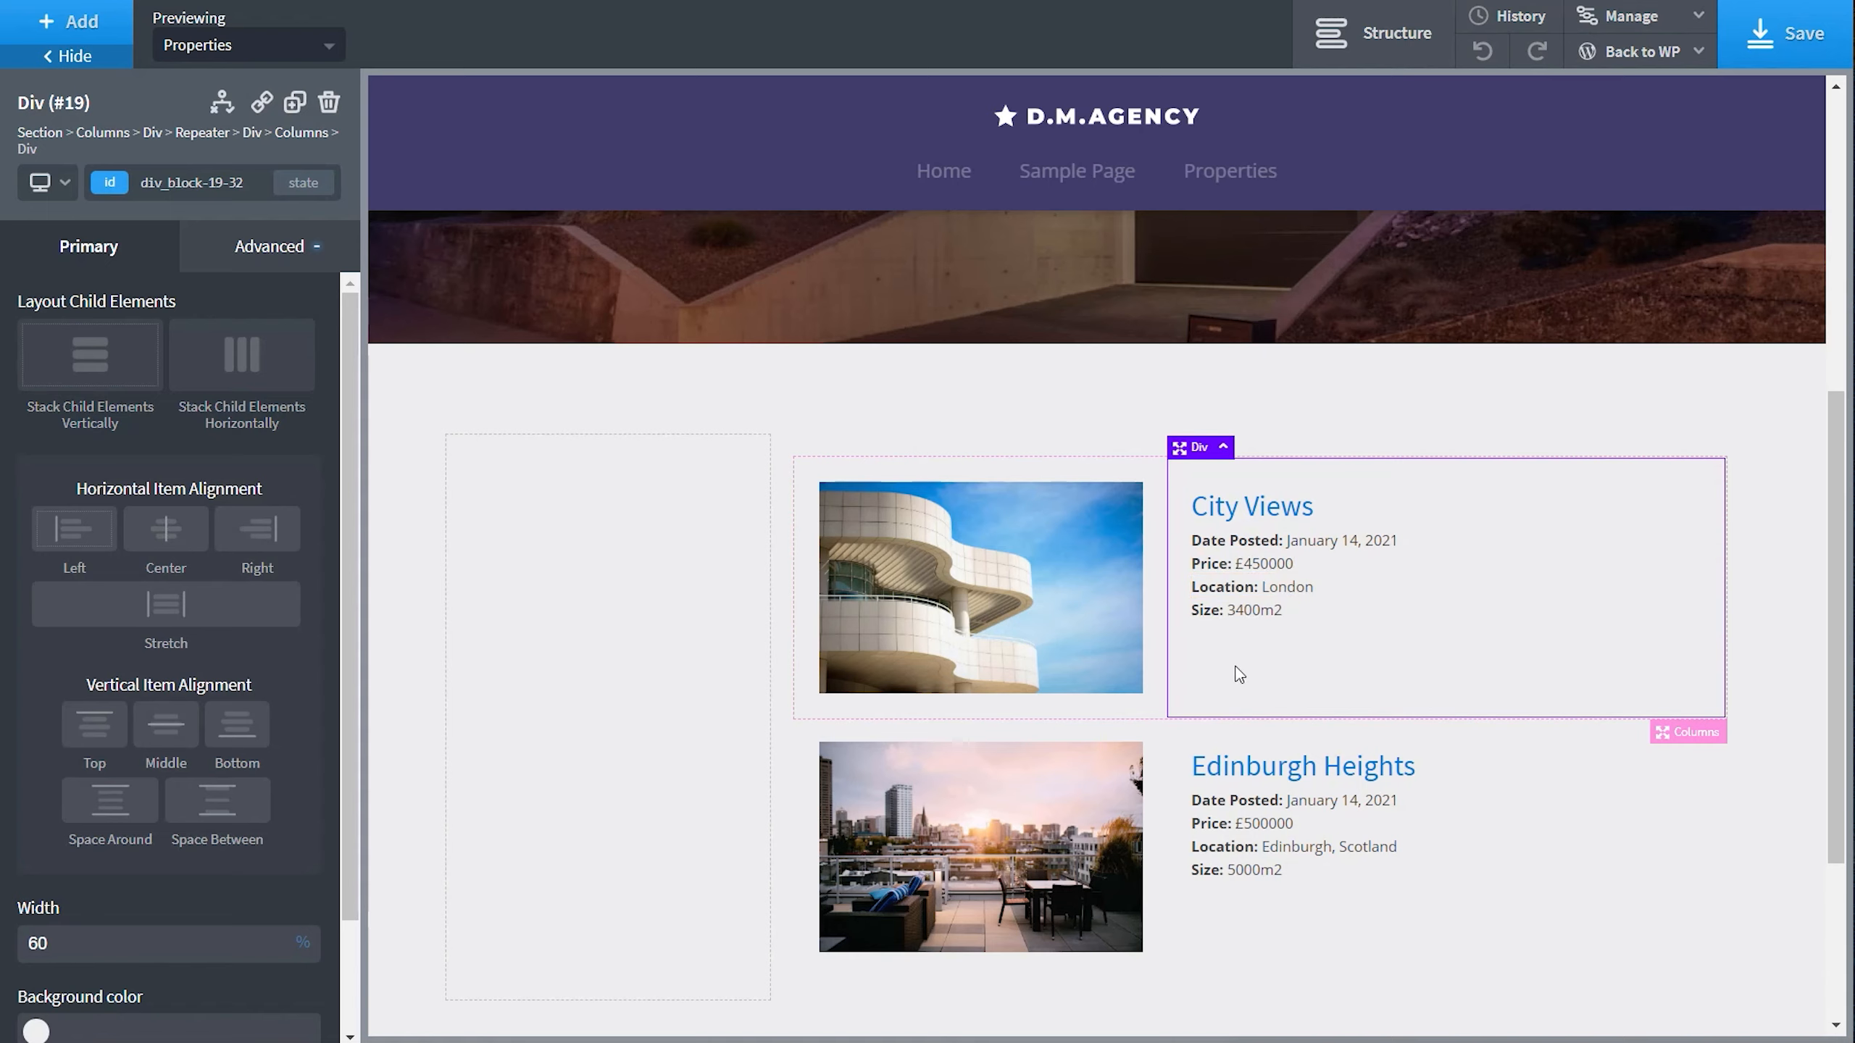
Add a Gallery element inside the property details div, below the size text.
click(1358, 44)
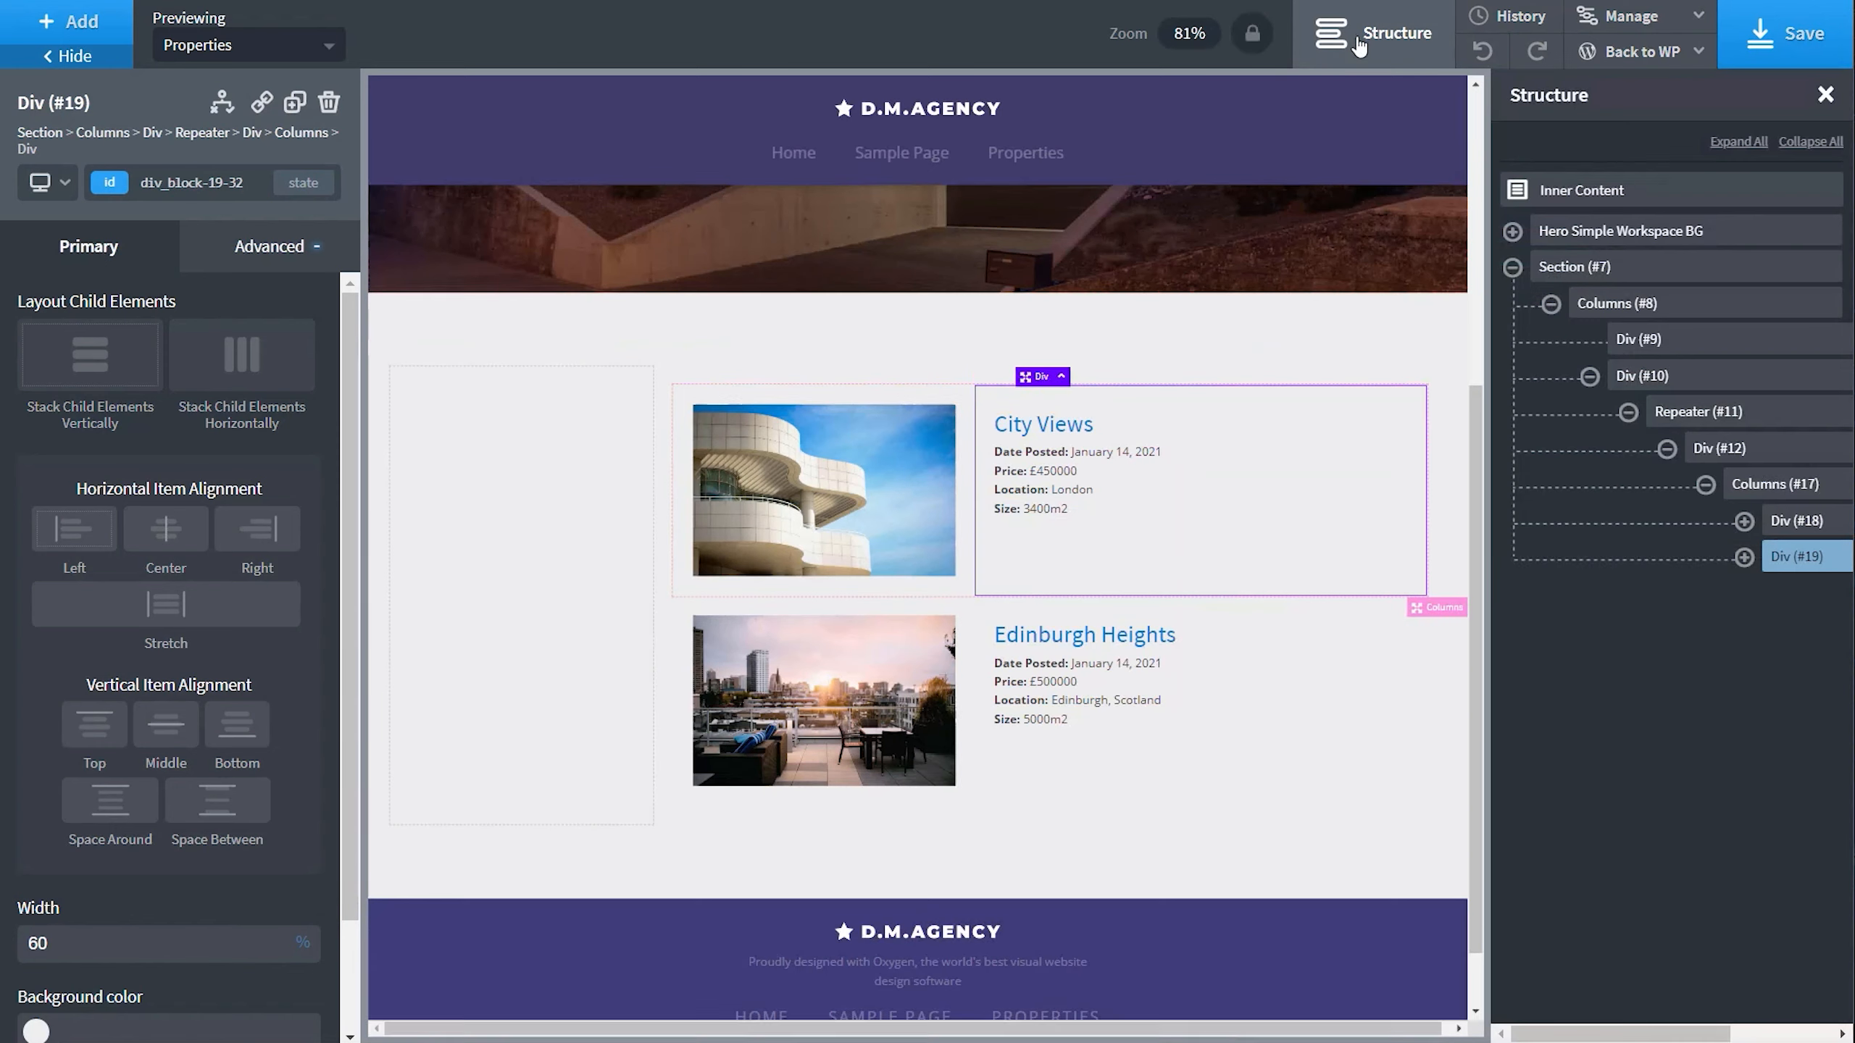
click(1789, 563)
click(68, 20)
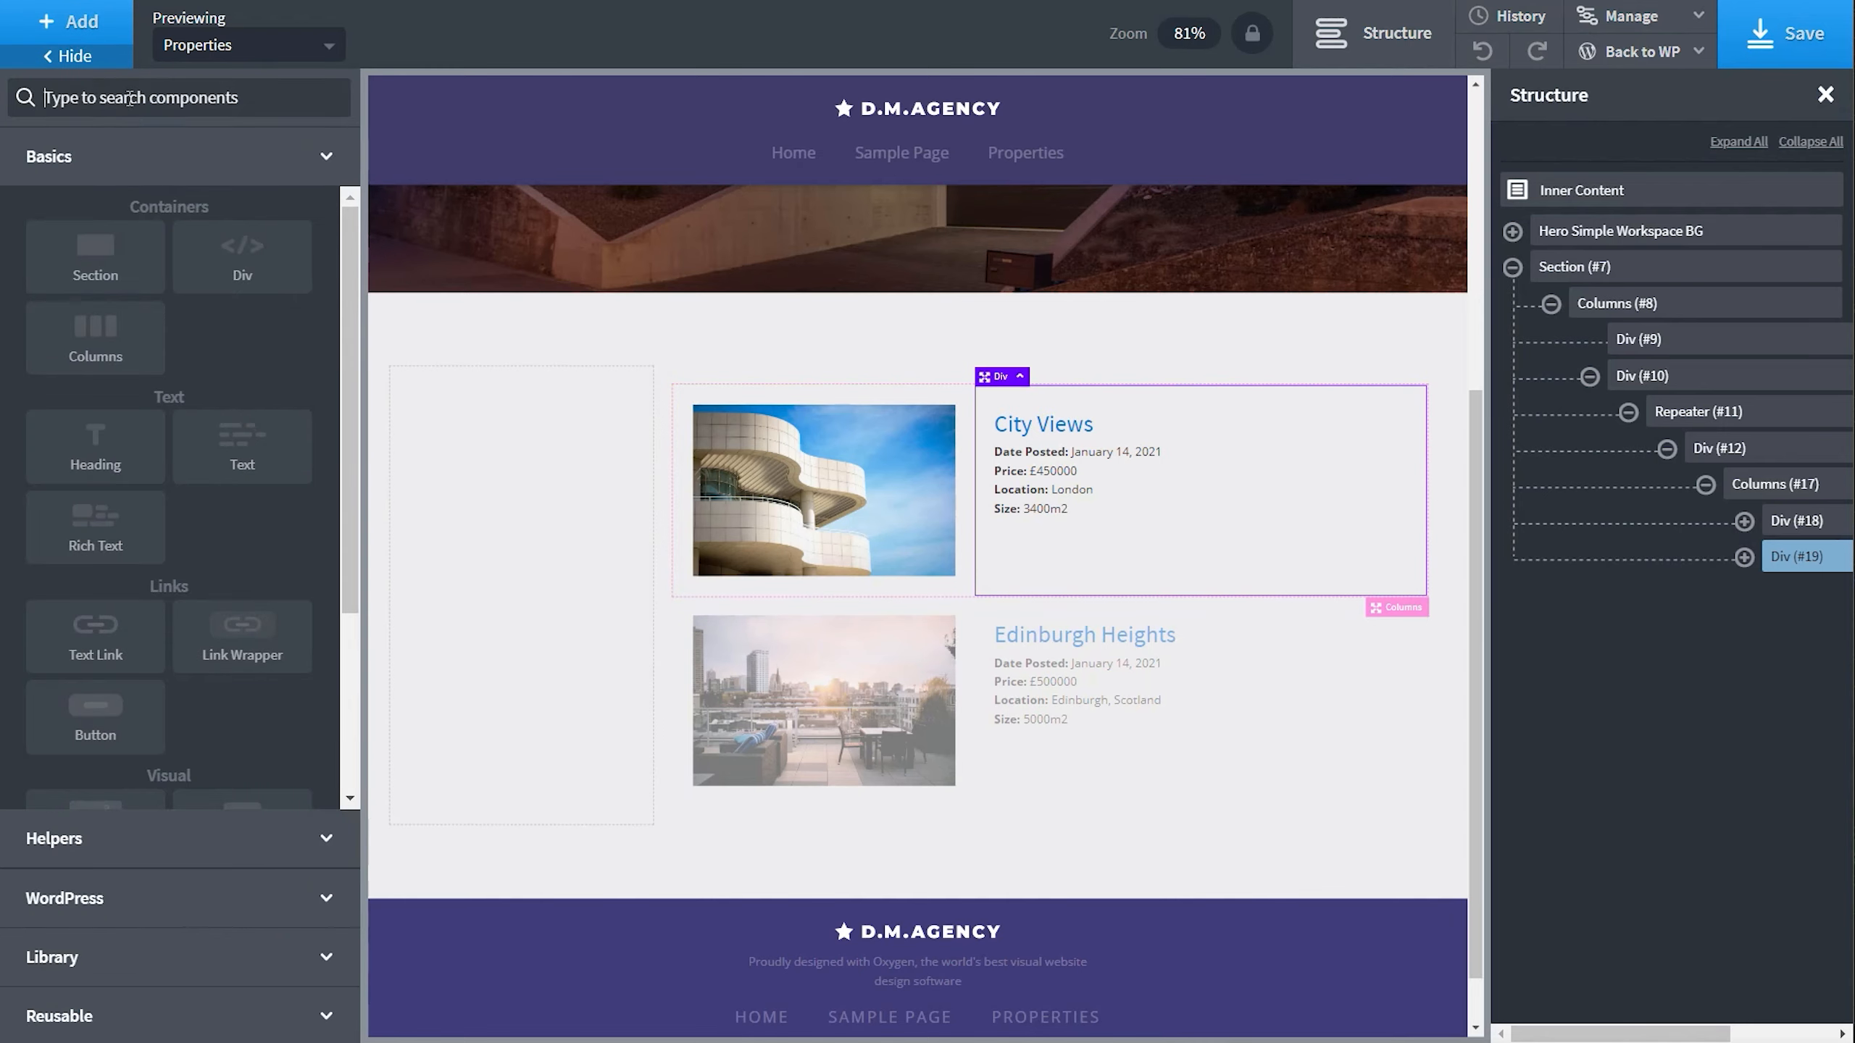
text(galler)
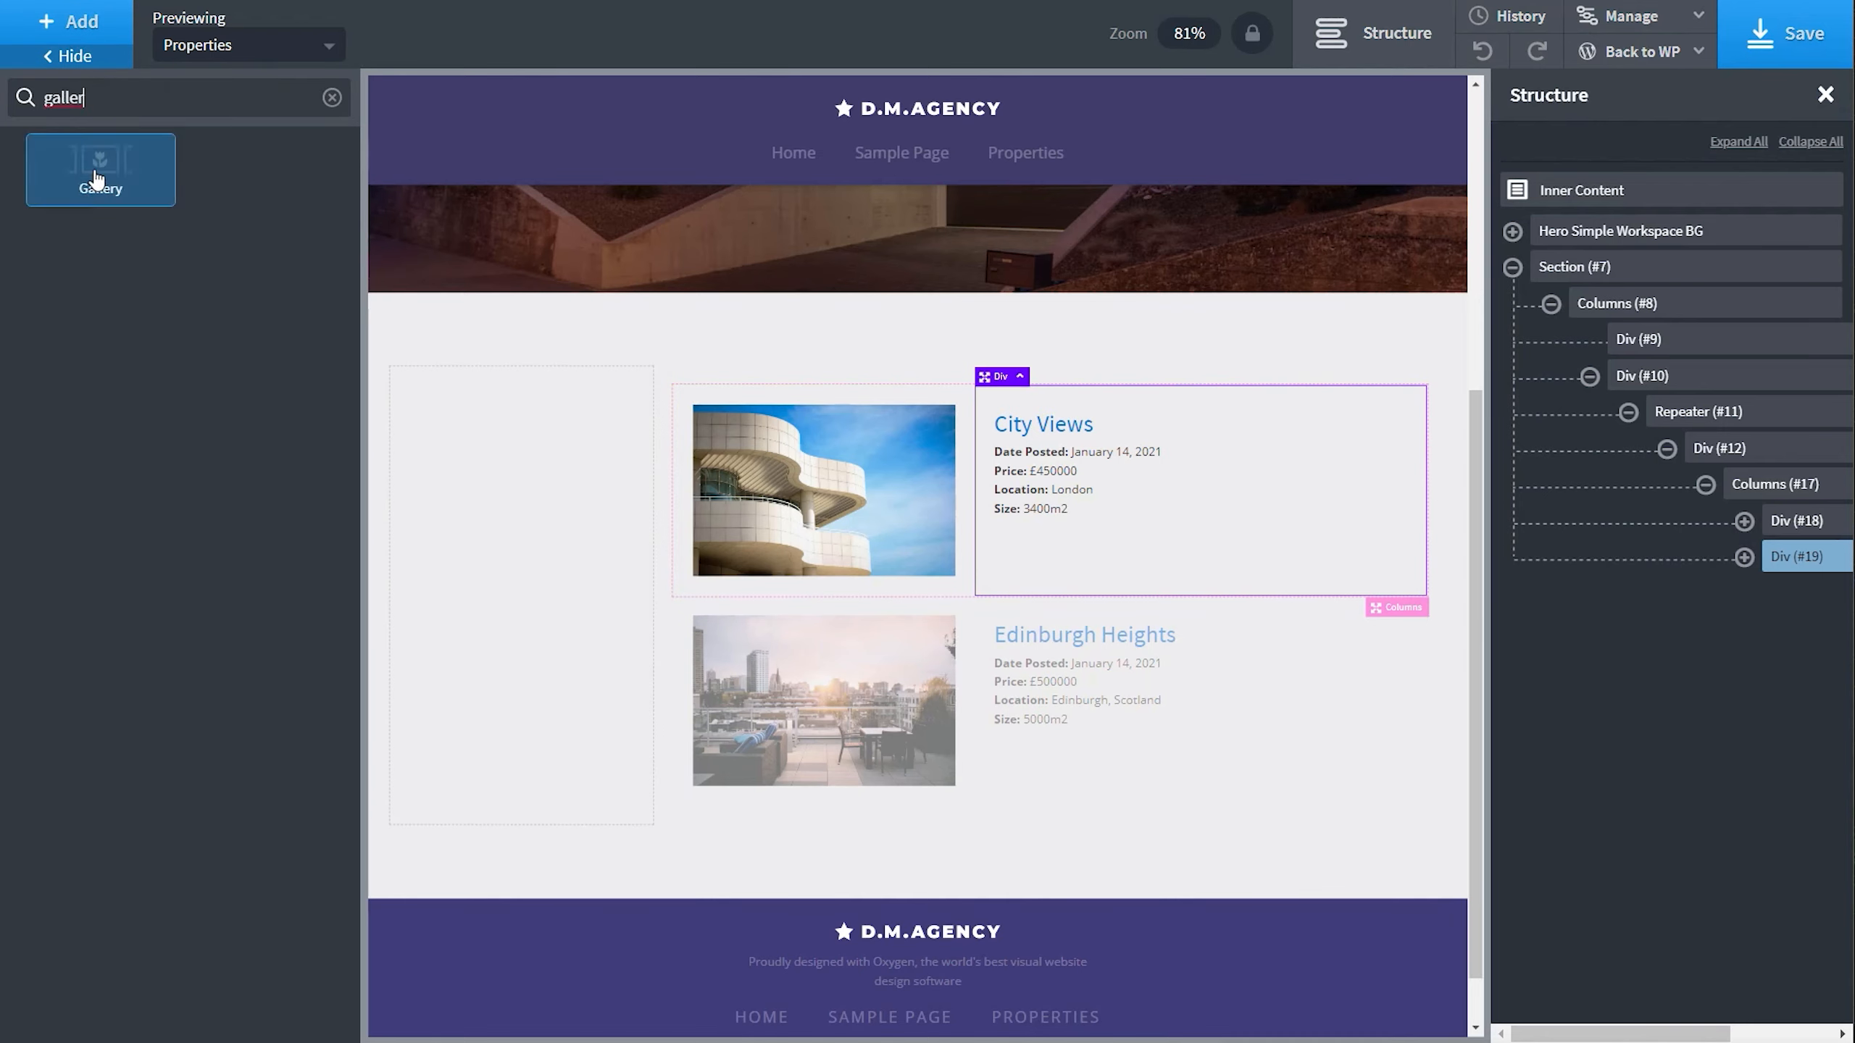
click(97, 179)
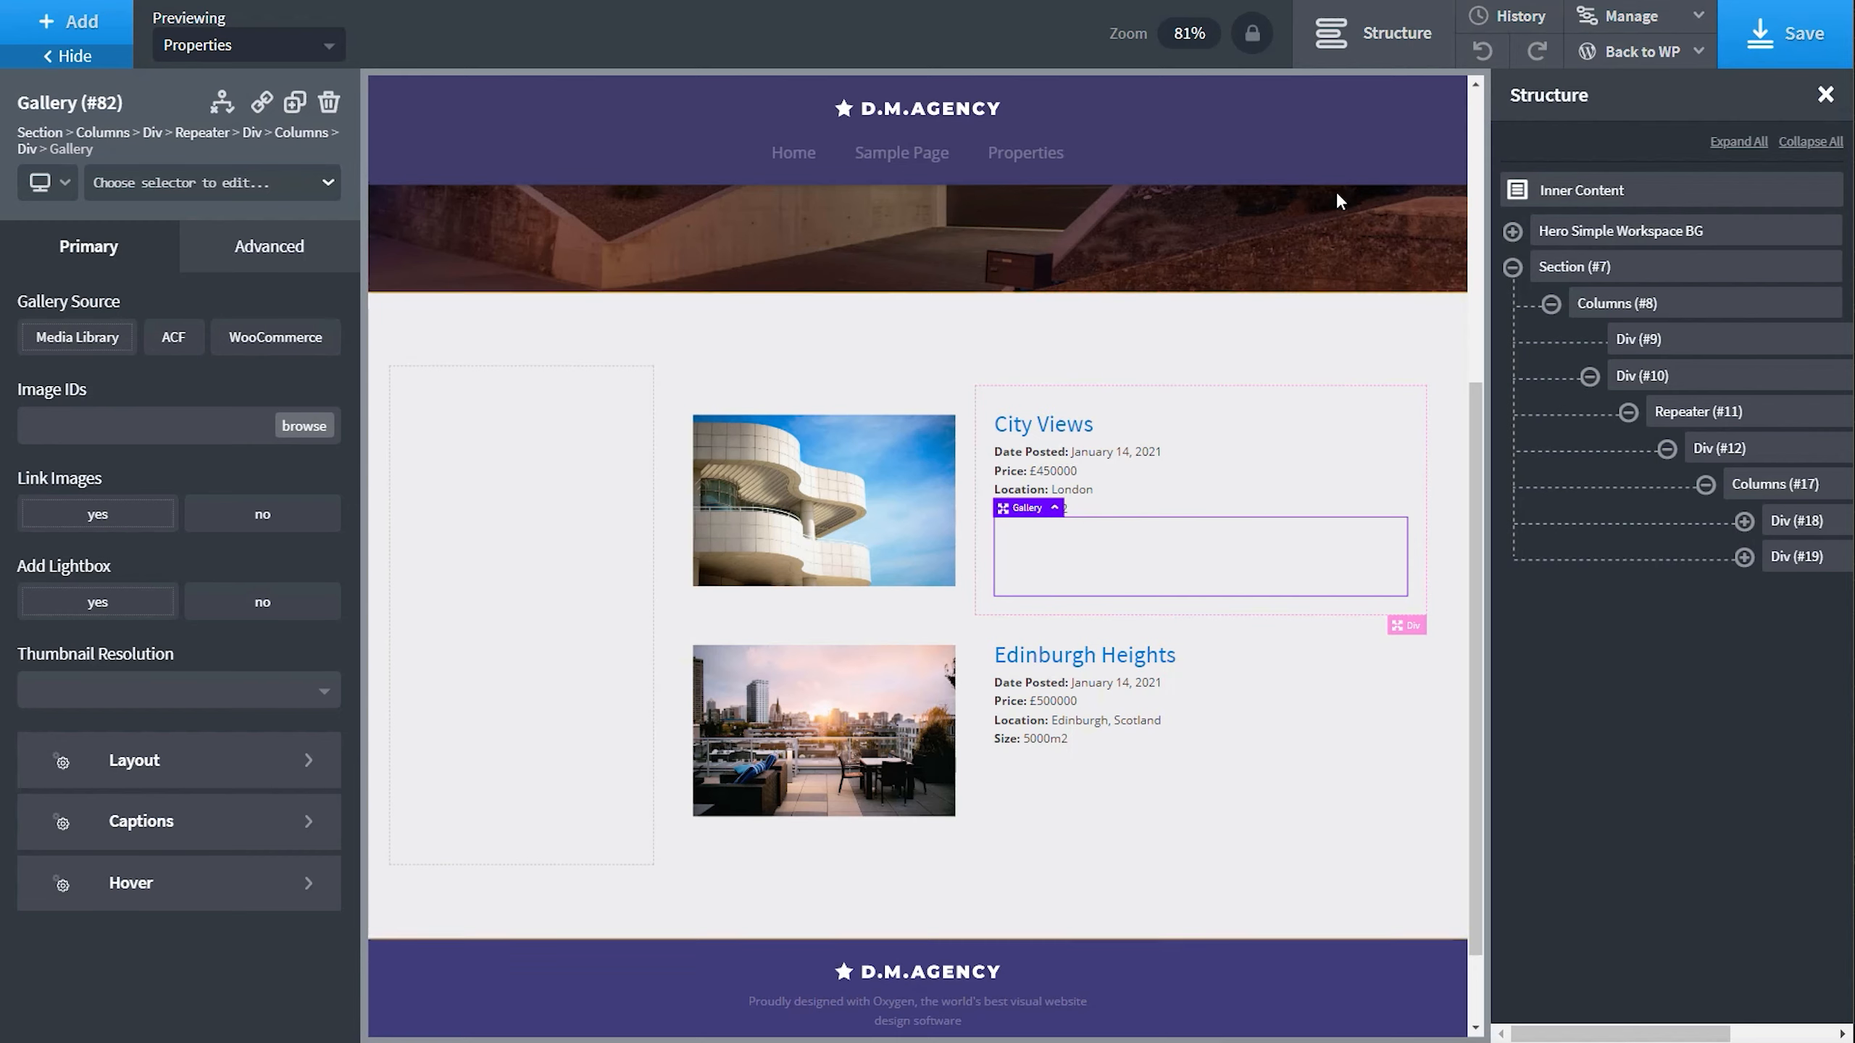
click(1388, 36)
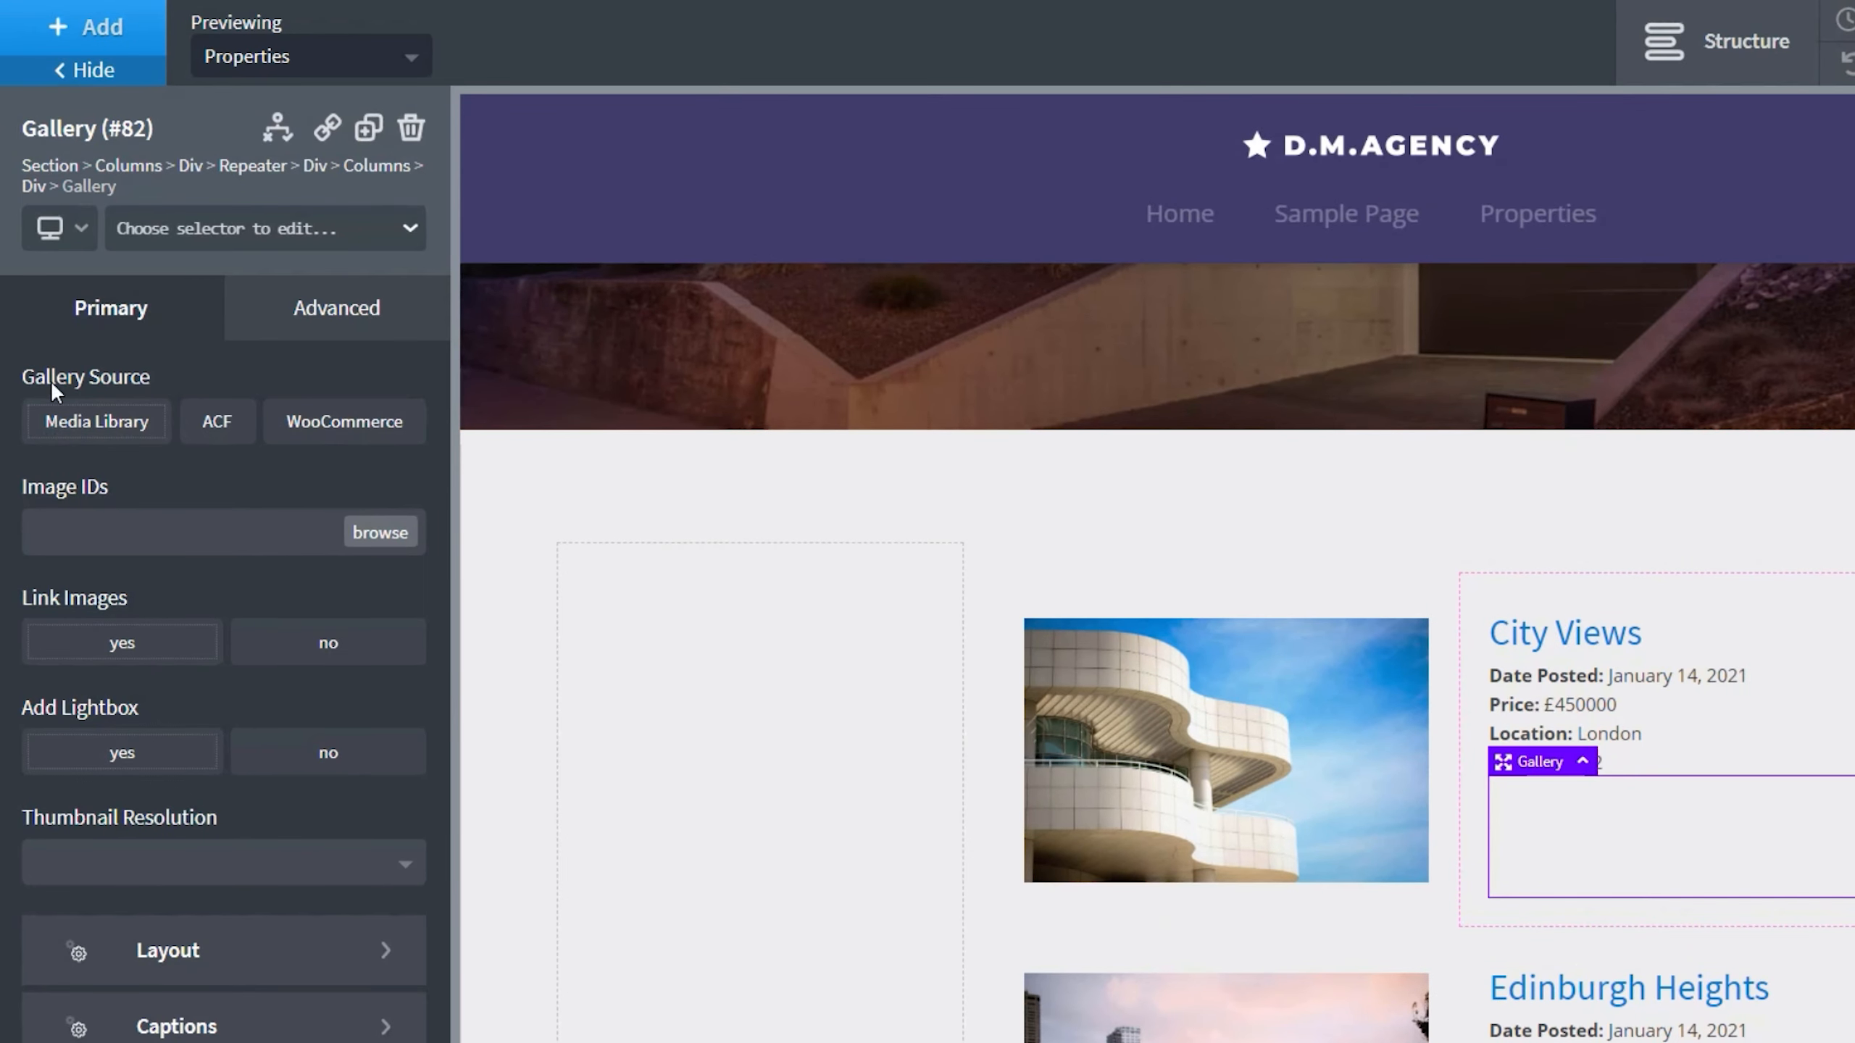
Set the gallery source to the ACF field "gallery", enable the lightbox, and choose the medium thumbnail resolution.
click(214, 428)
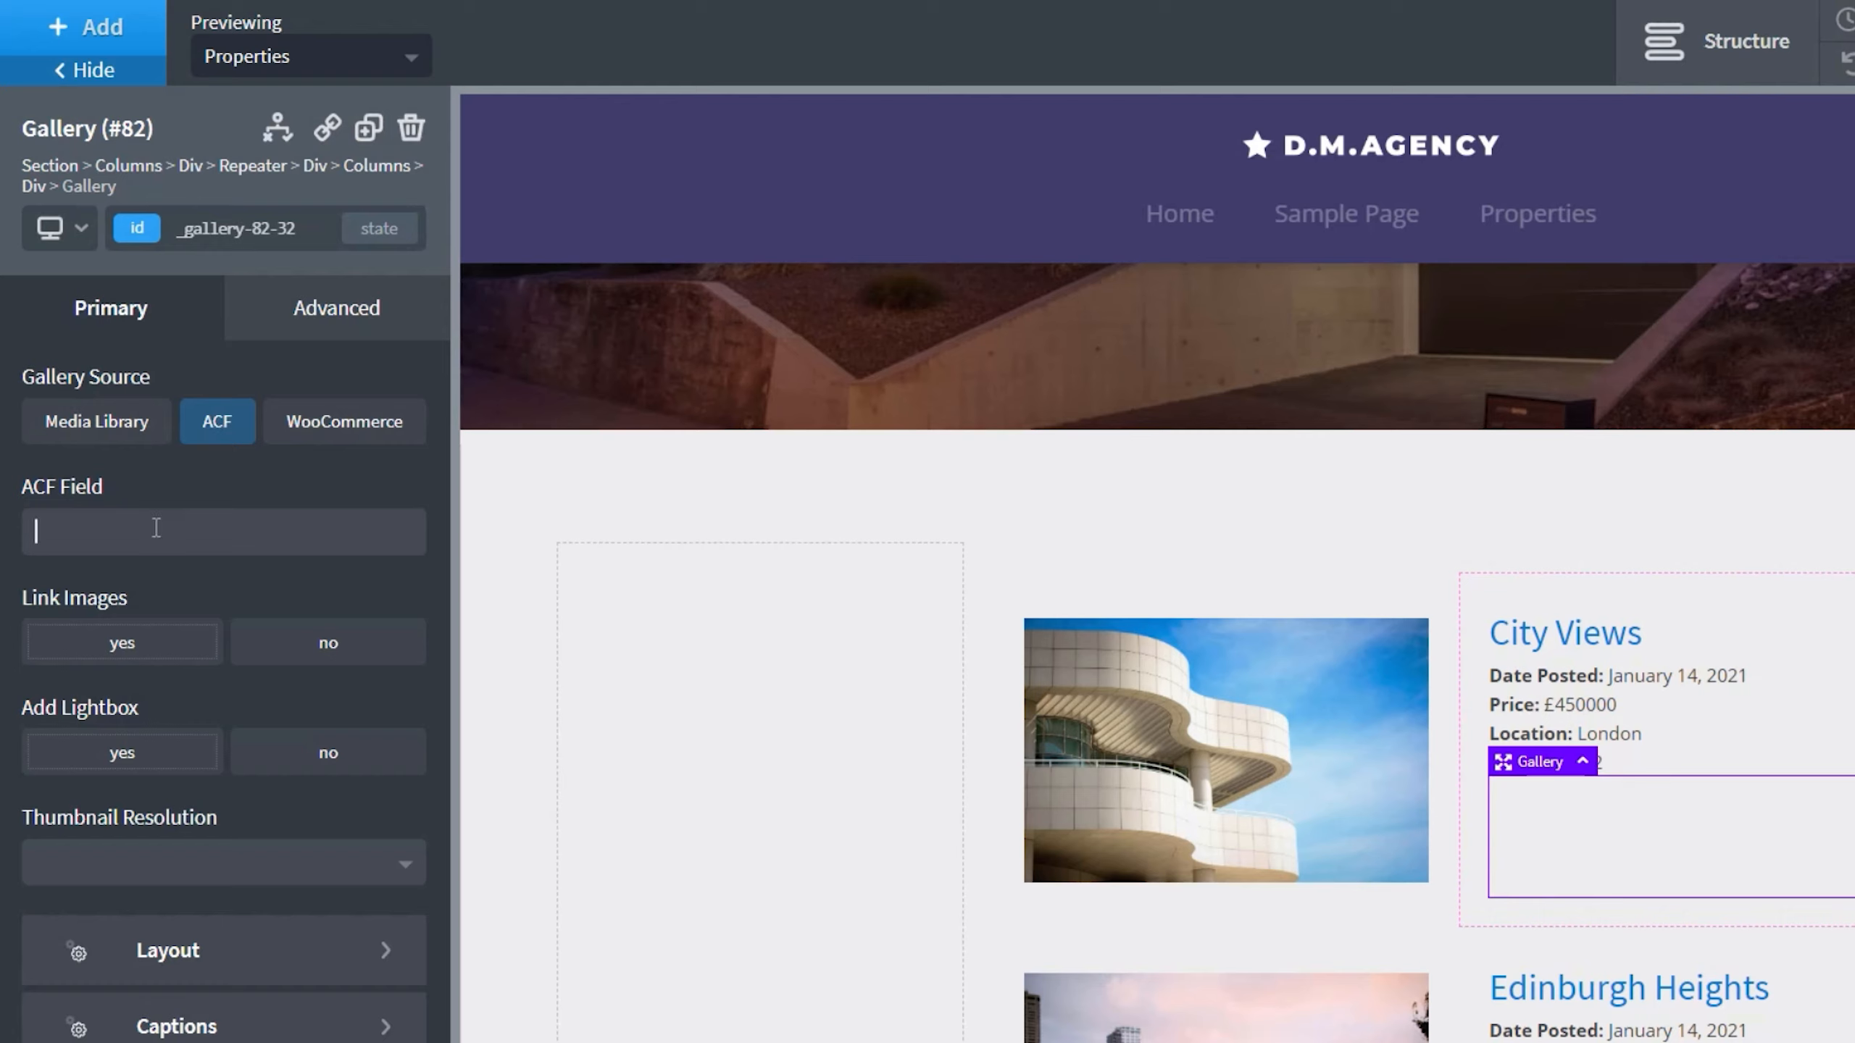
text(gallery)
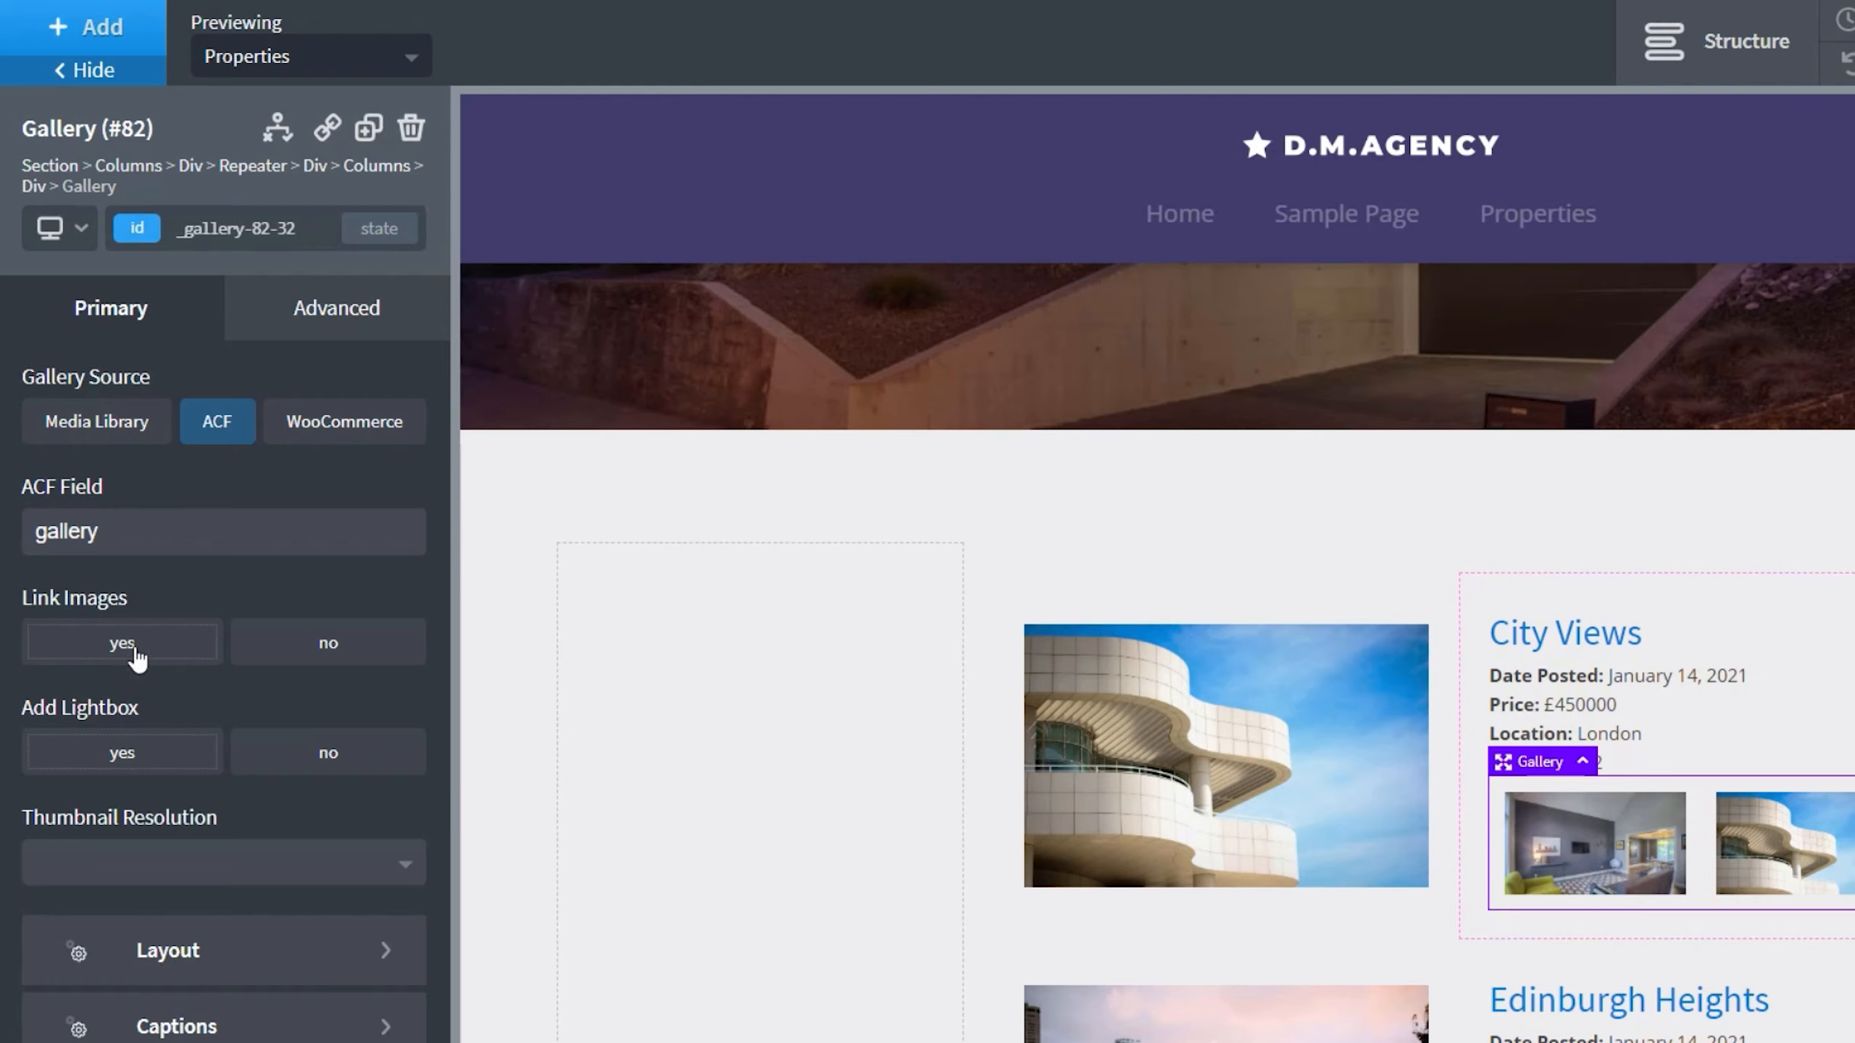
click(143, 756)
click(347, 877)
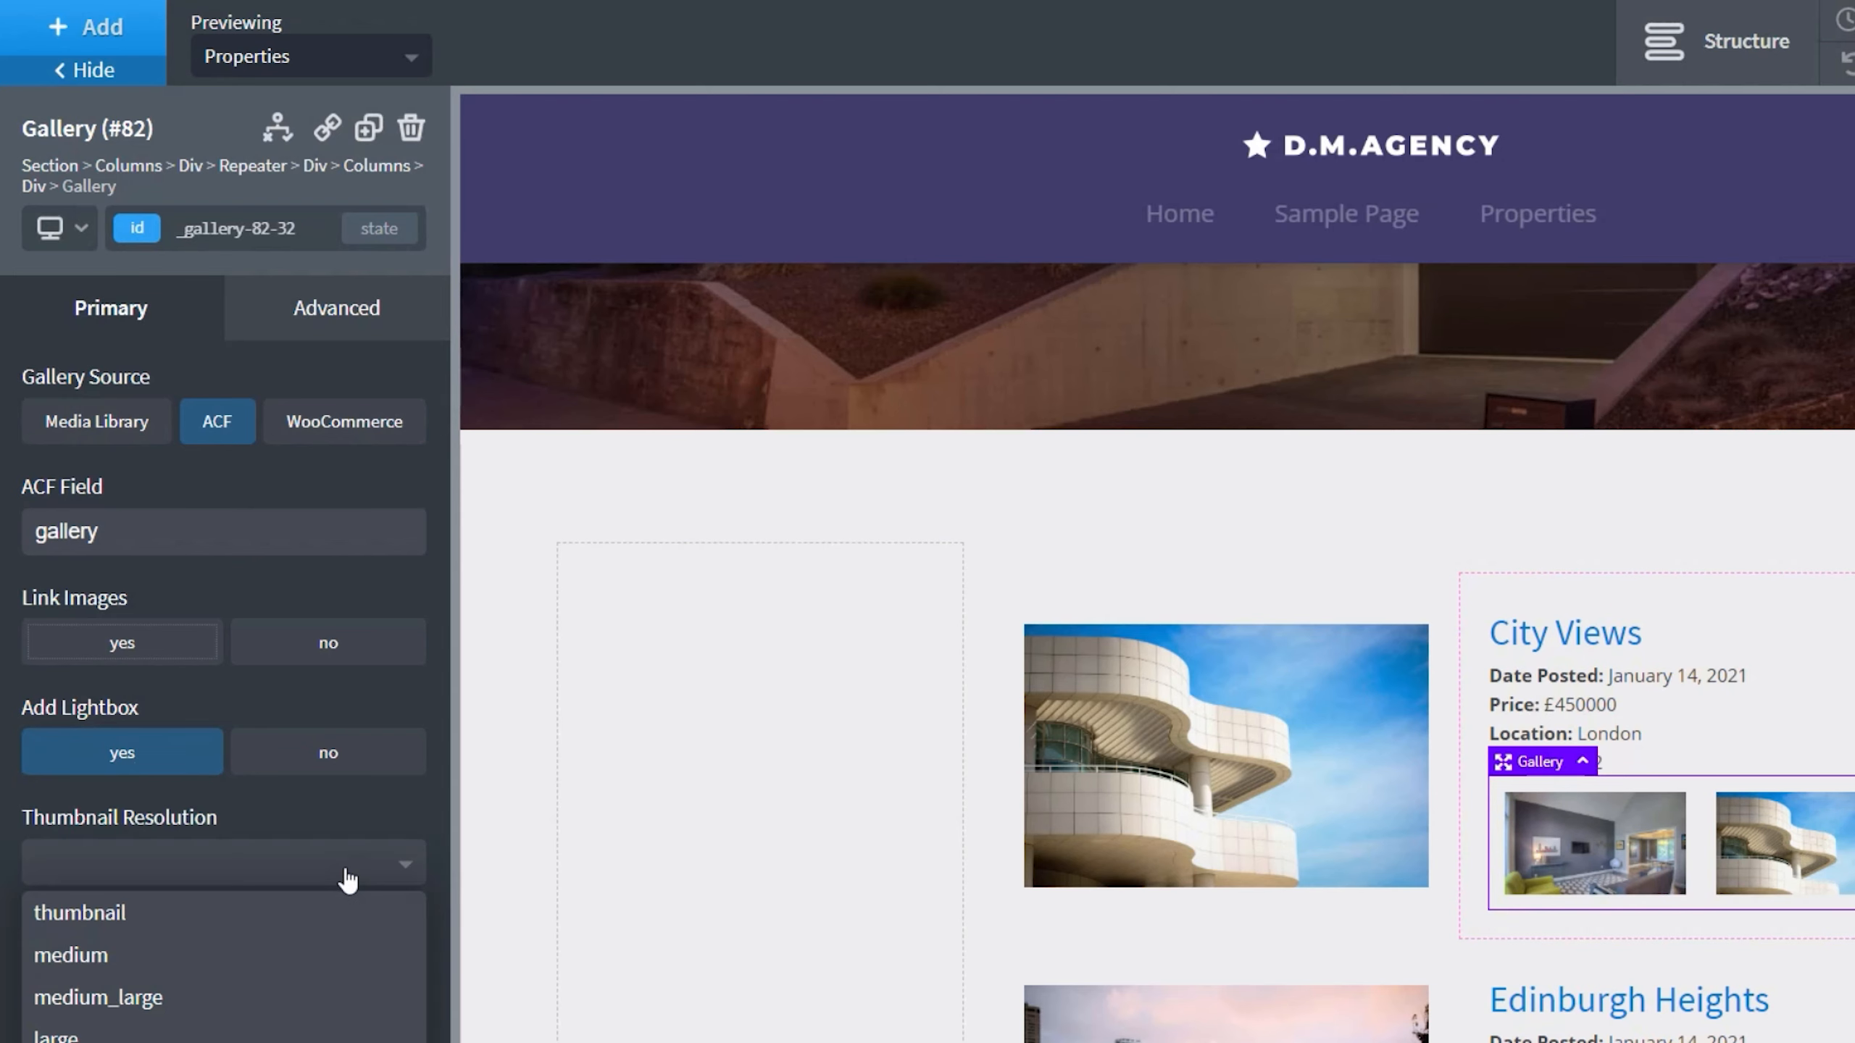
click(142, 958)
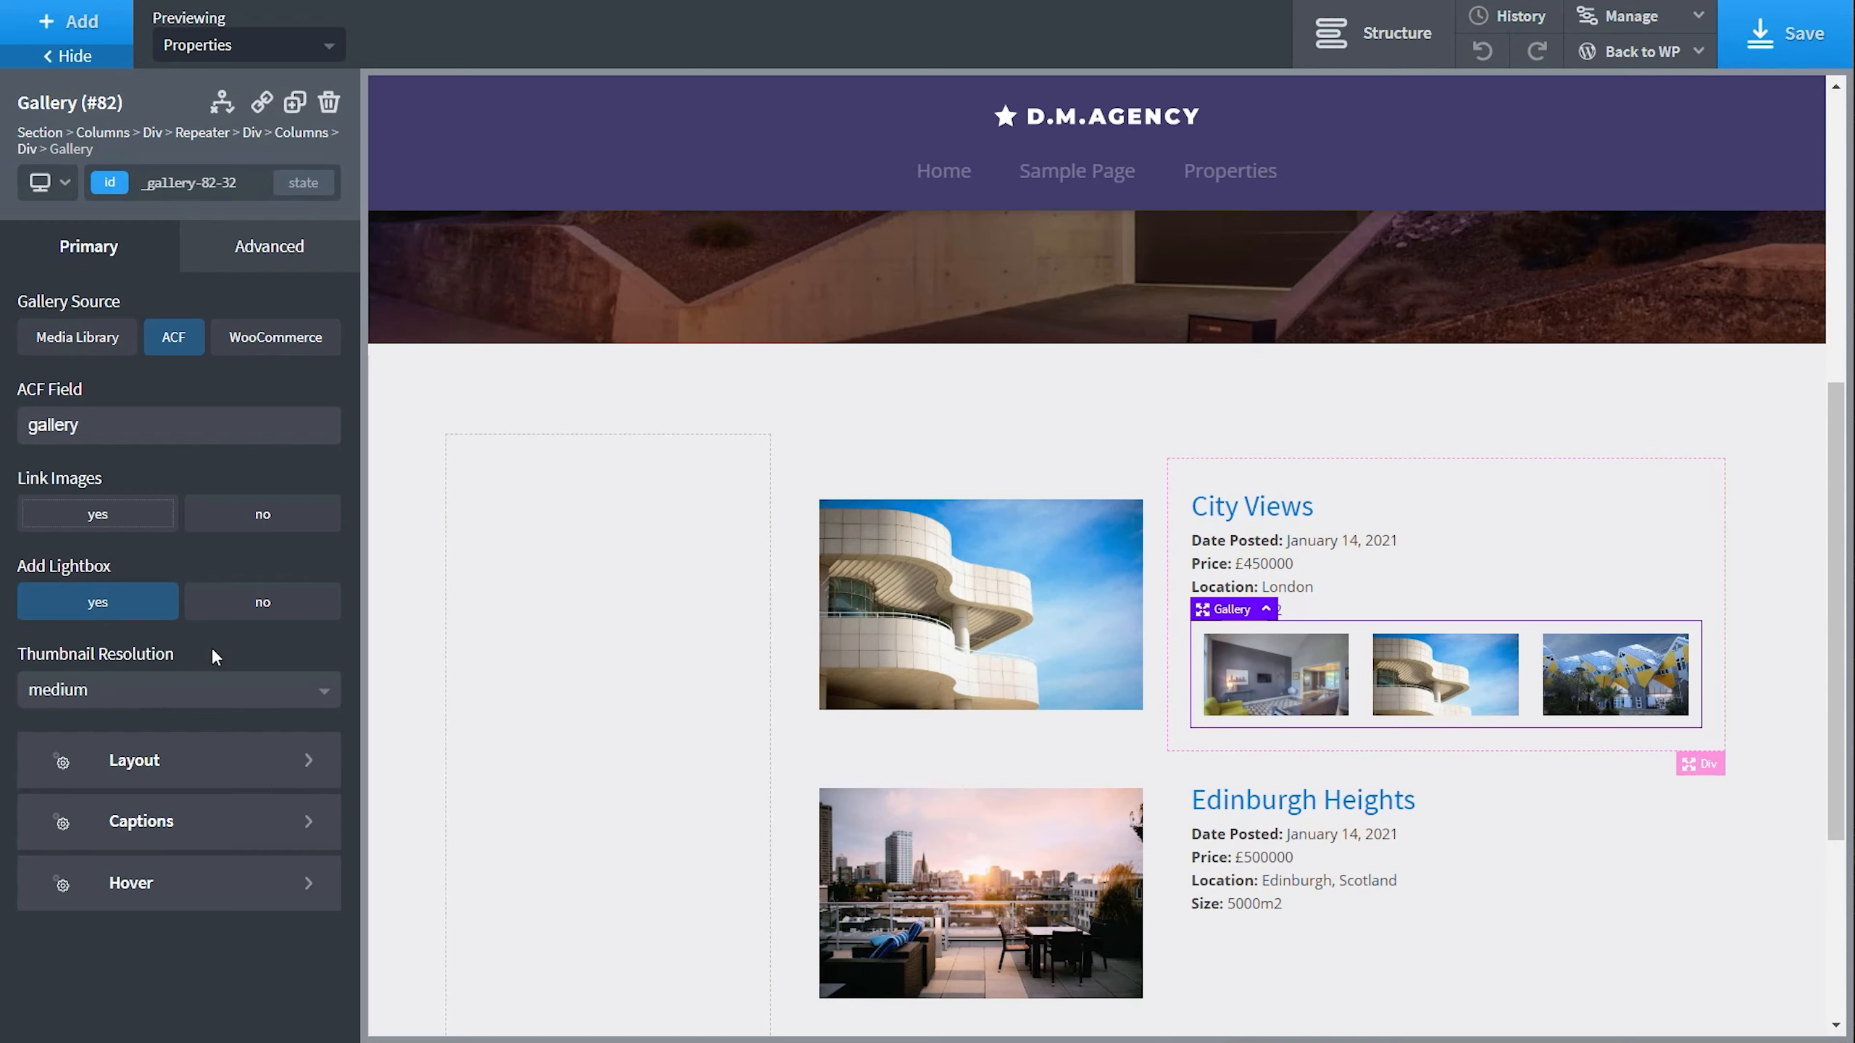
click(231, 757)
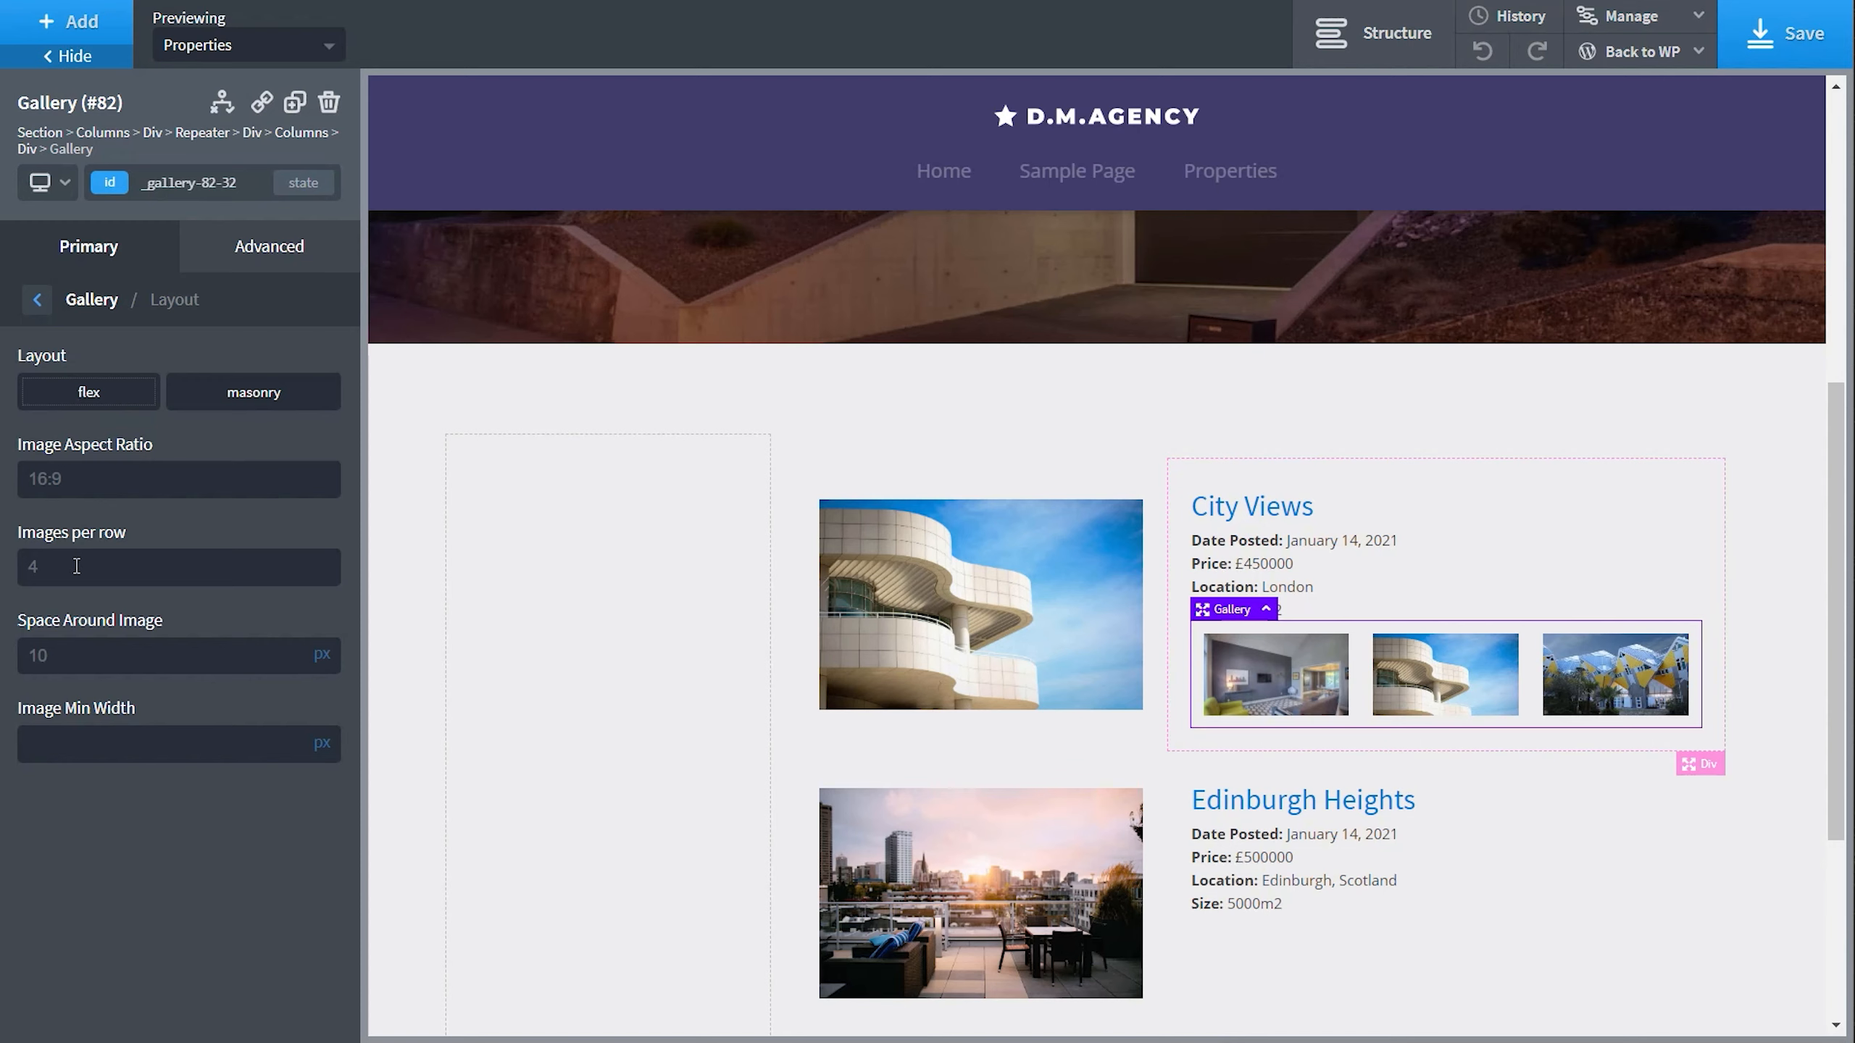
click(36, 298)
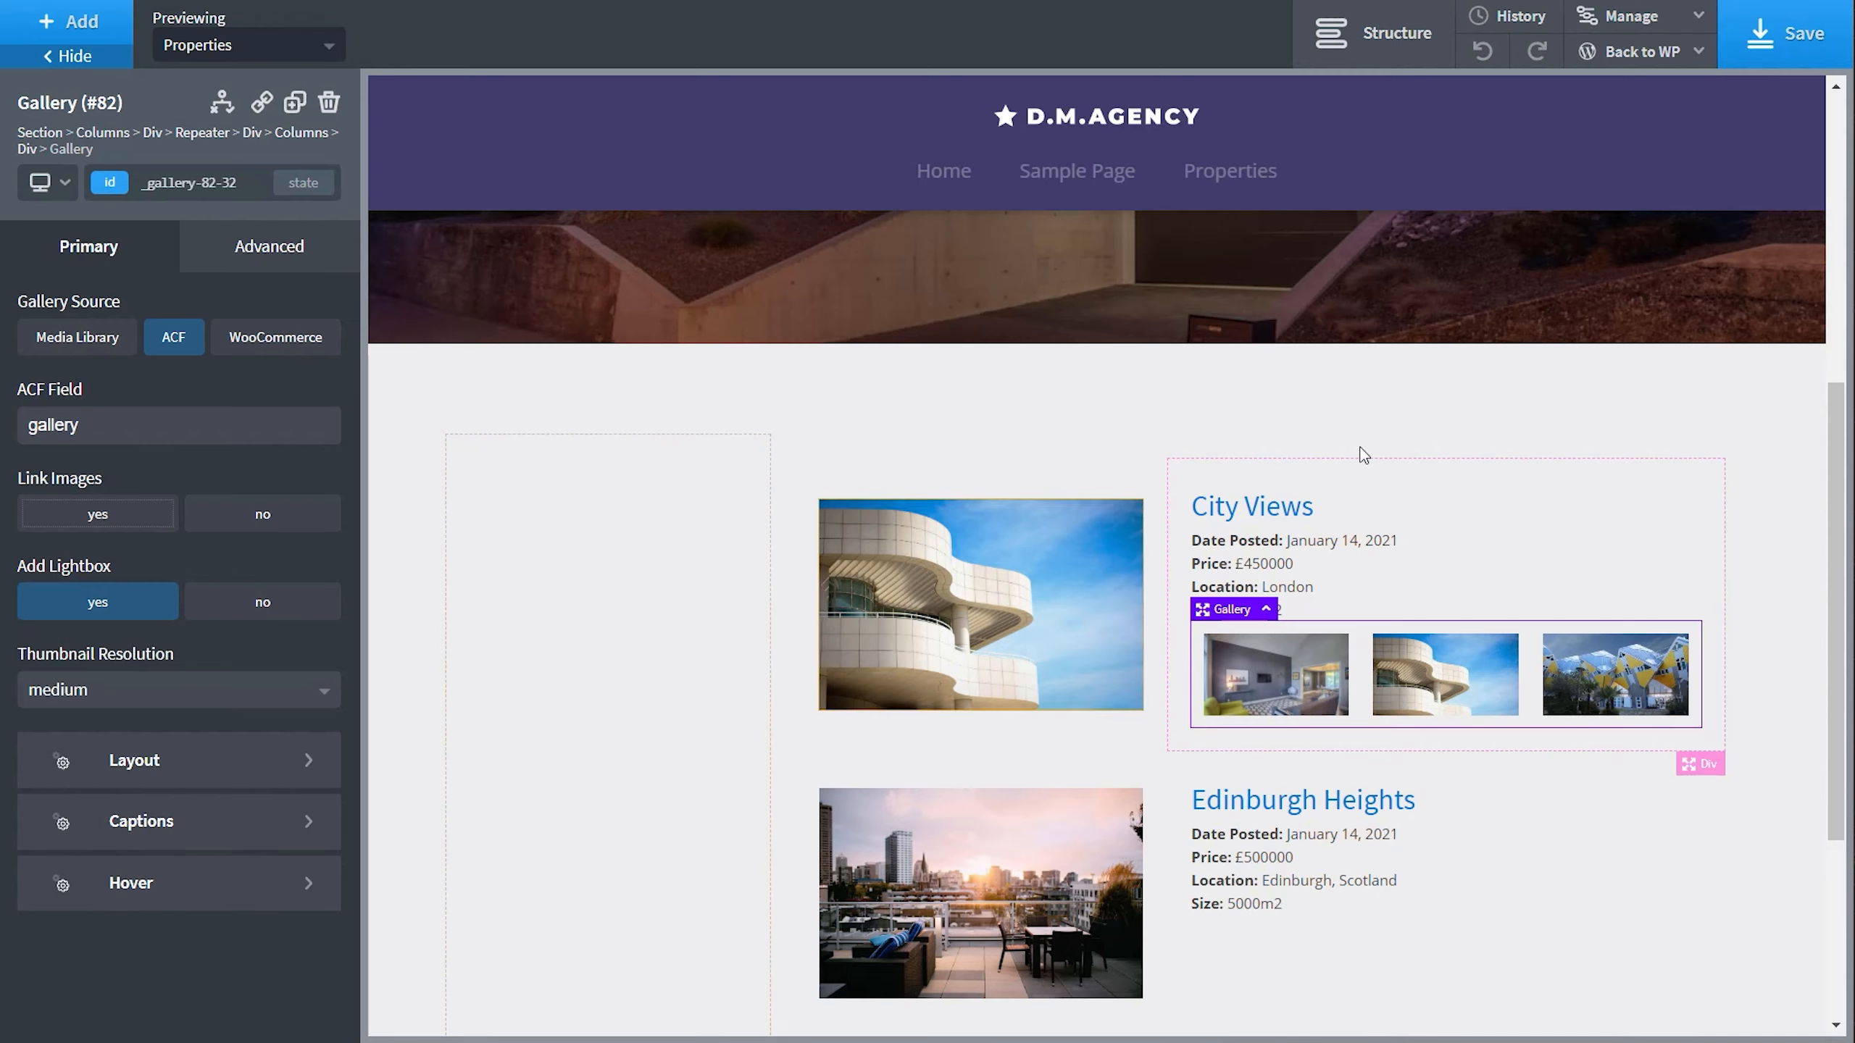
Save the template and check the property listings on the live page, opening the first City Views gallery photo in the lightbox.
click(1797, 50)
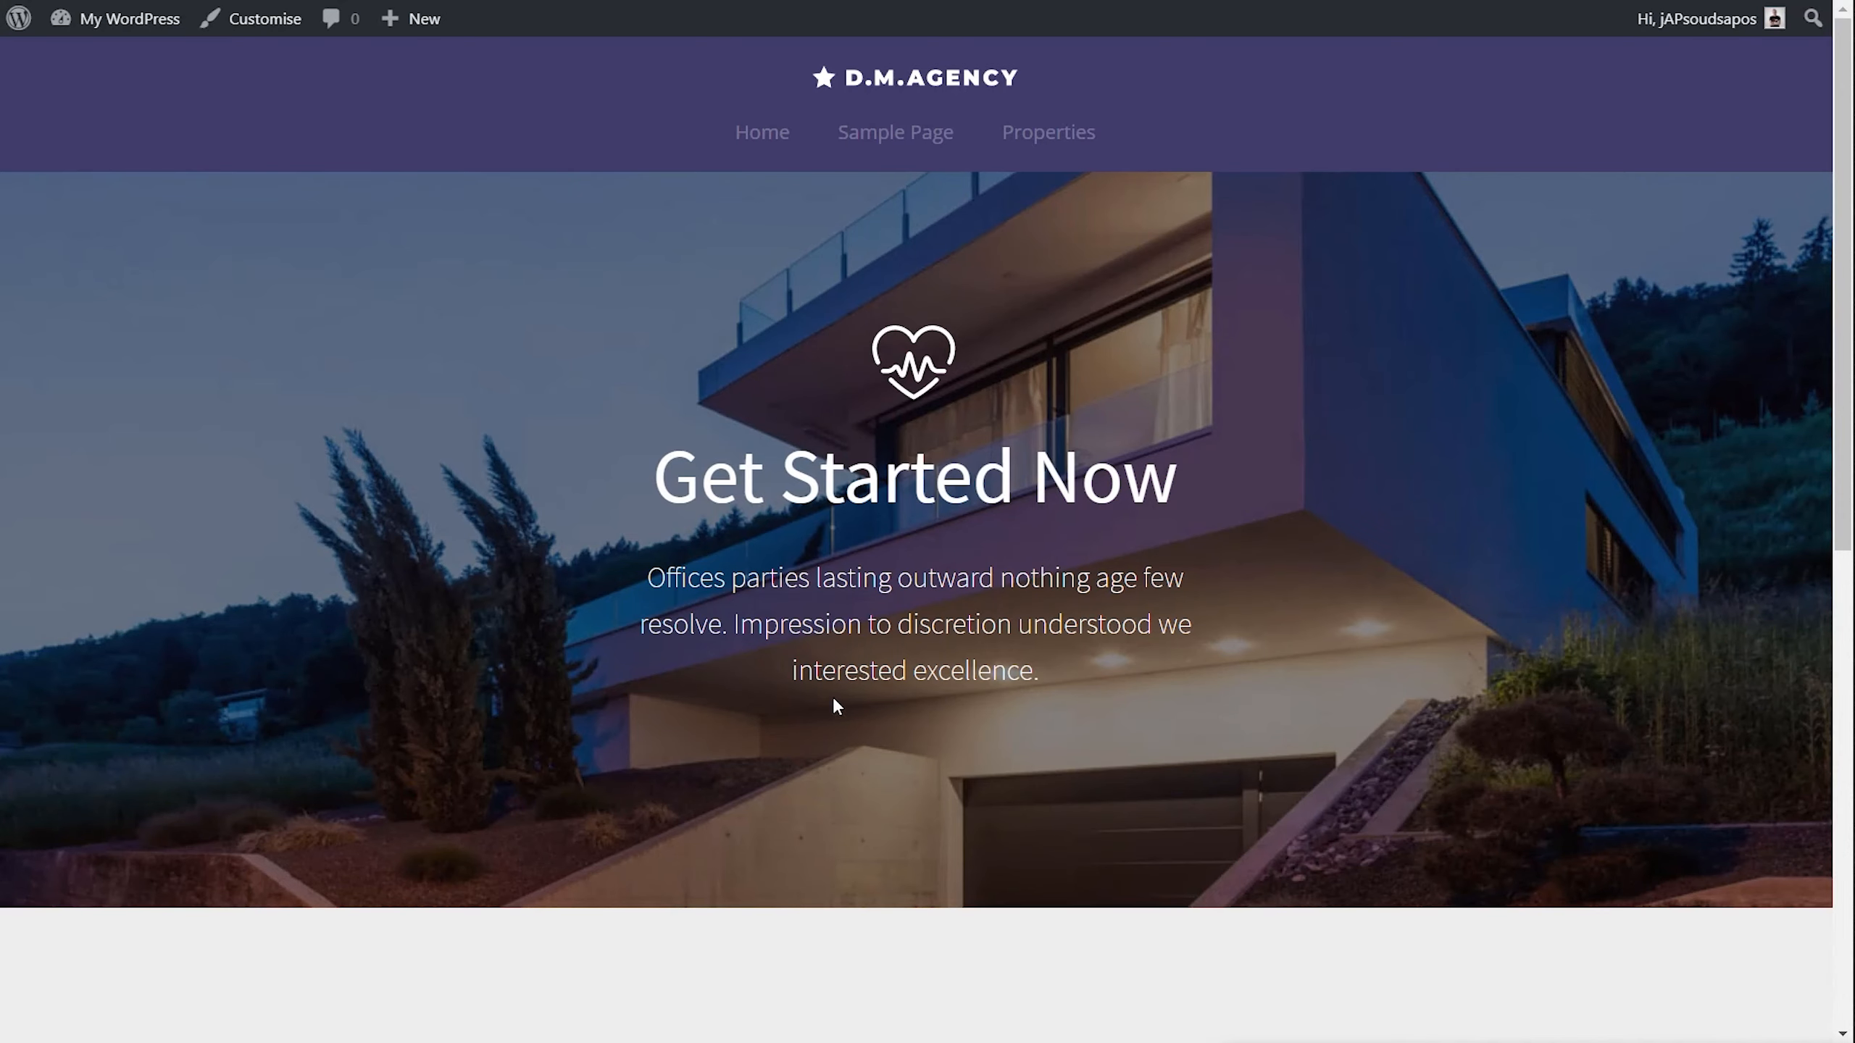
scroll(617, 601, down, 10)
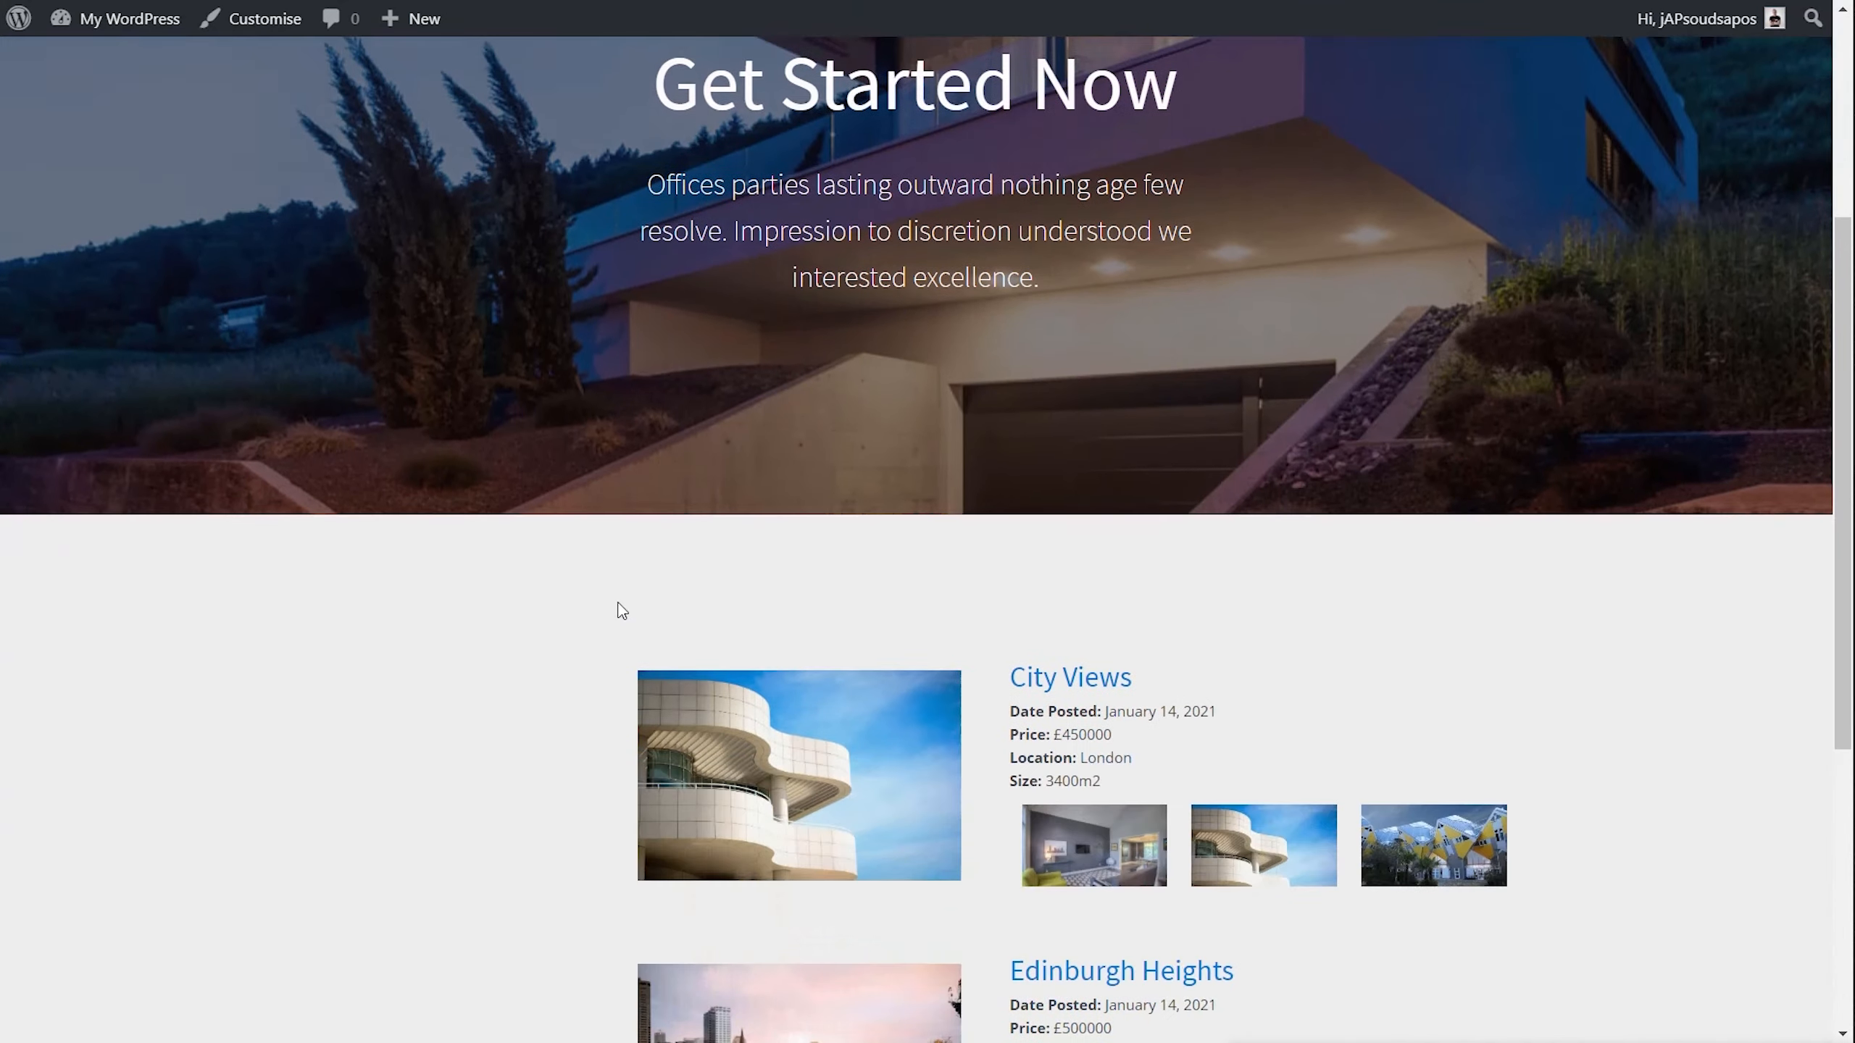
scroll(665, 539, up, 2)
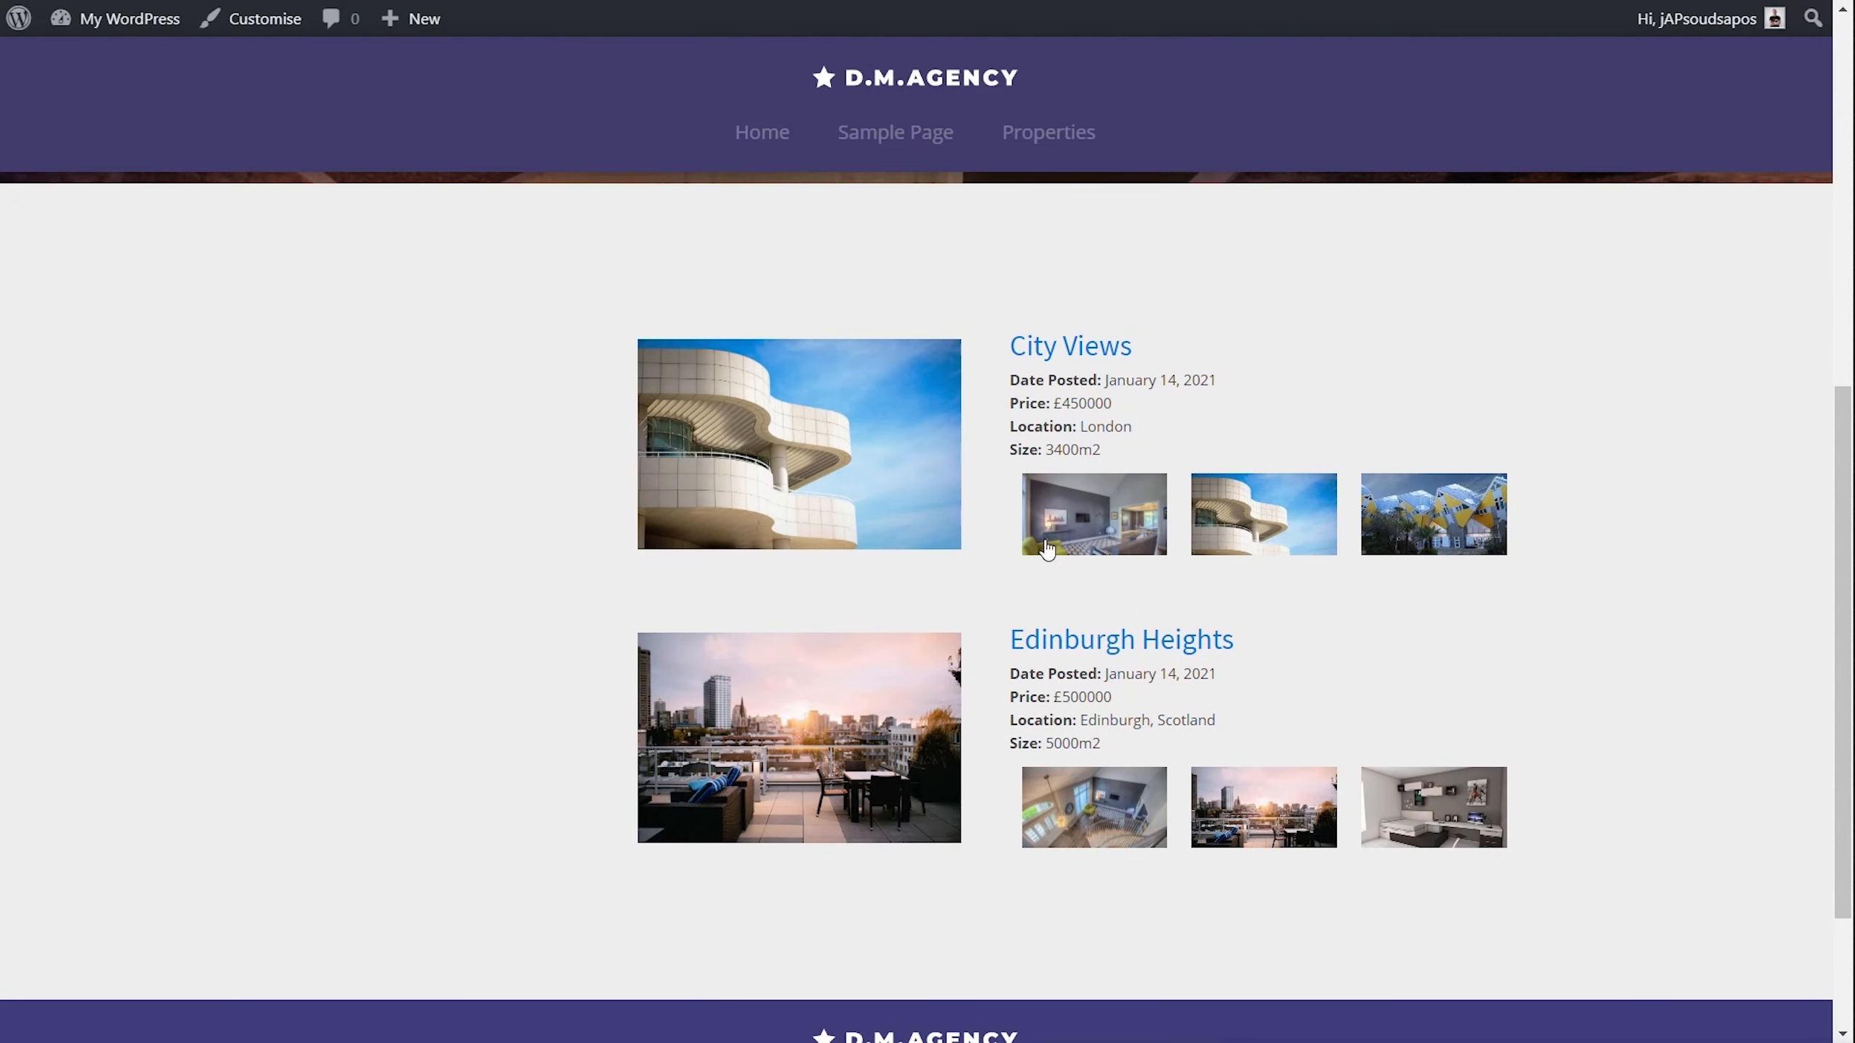
click(1062, 523)
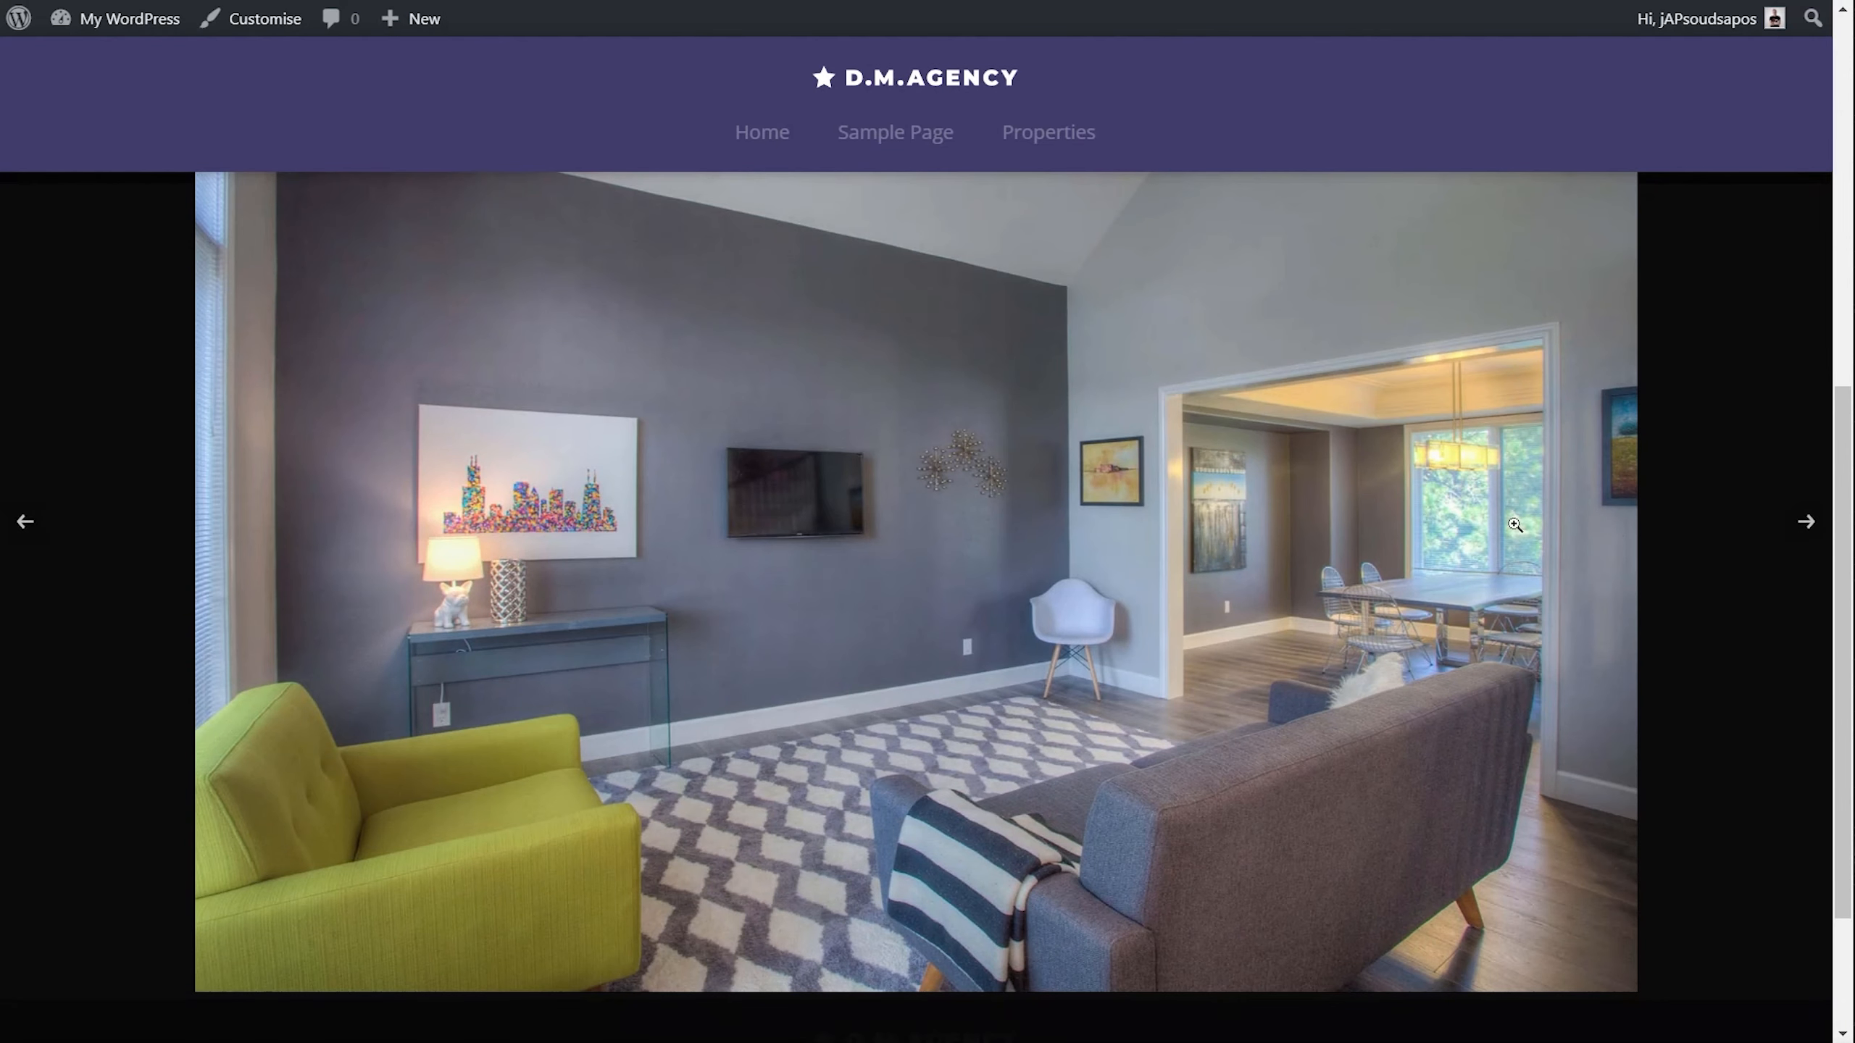
click(1744, 539)
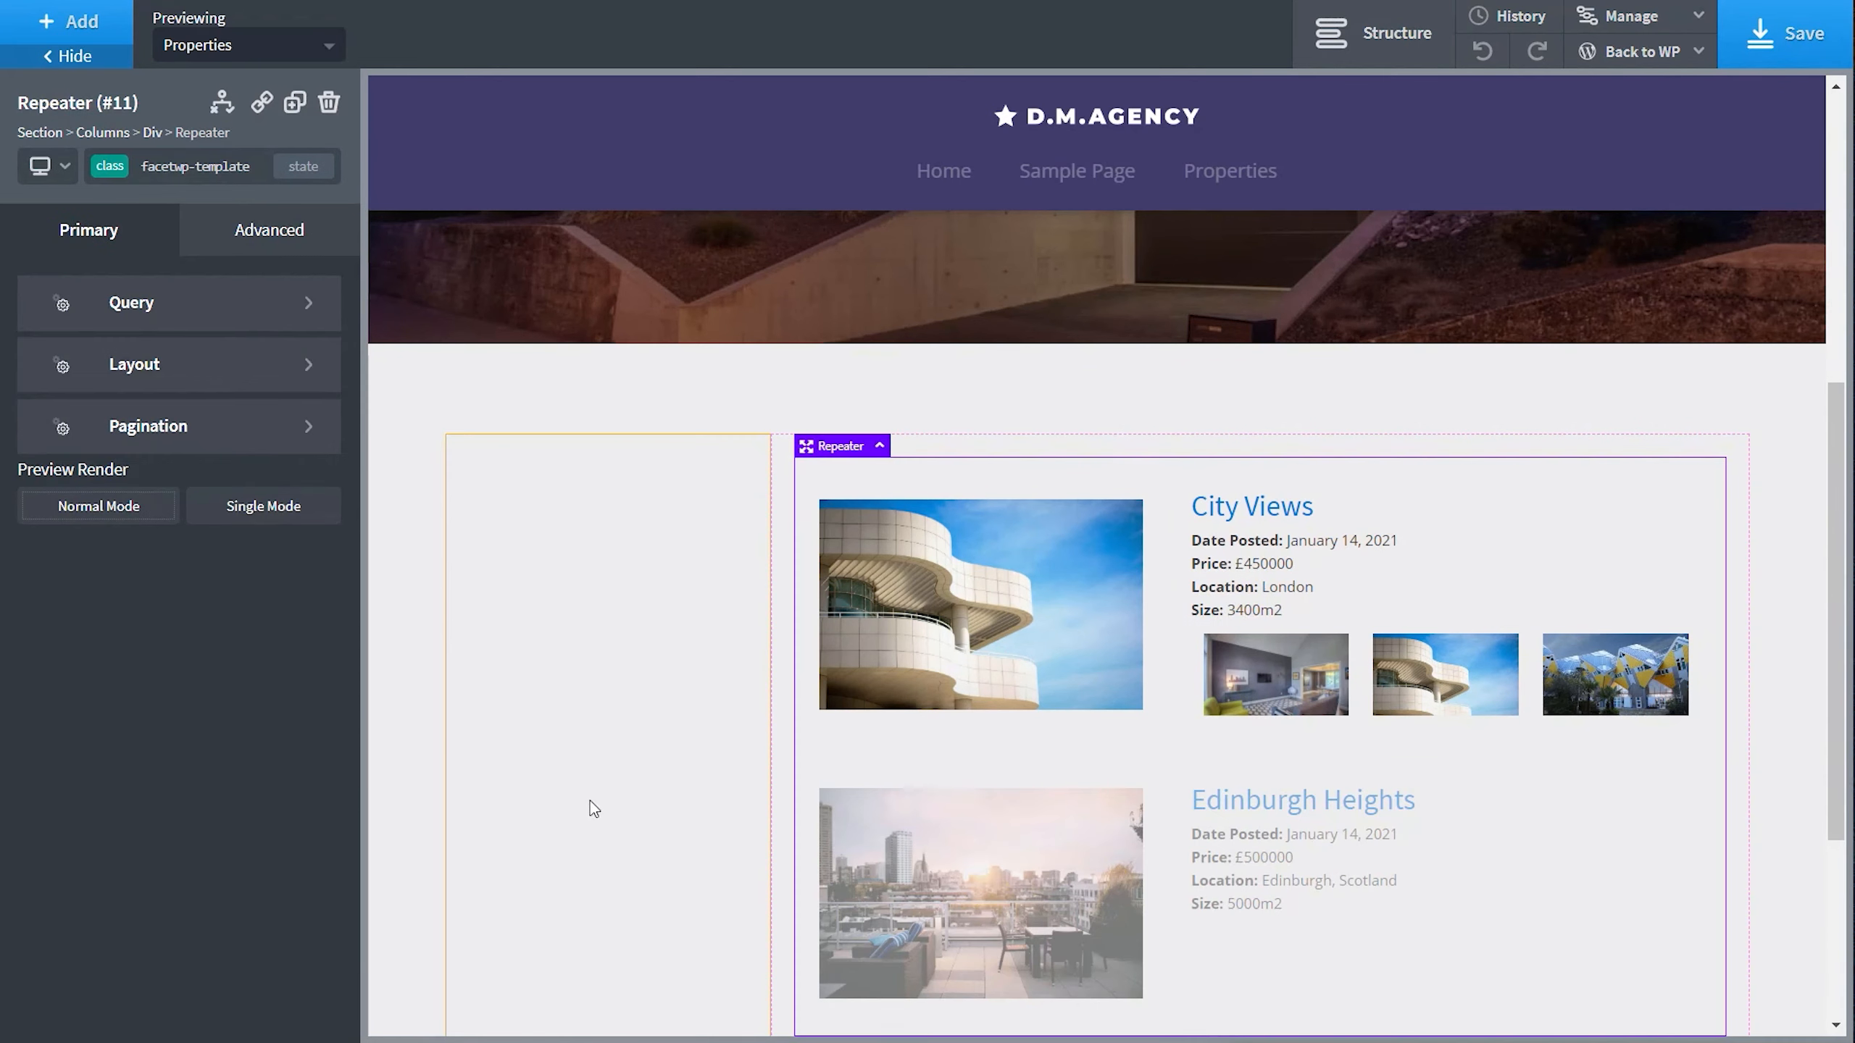
Wrap the repeater's featured image in a link and set its URL to the post's dynamic Permalink.
click(899, 620)
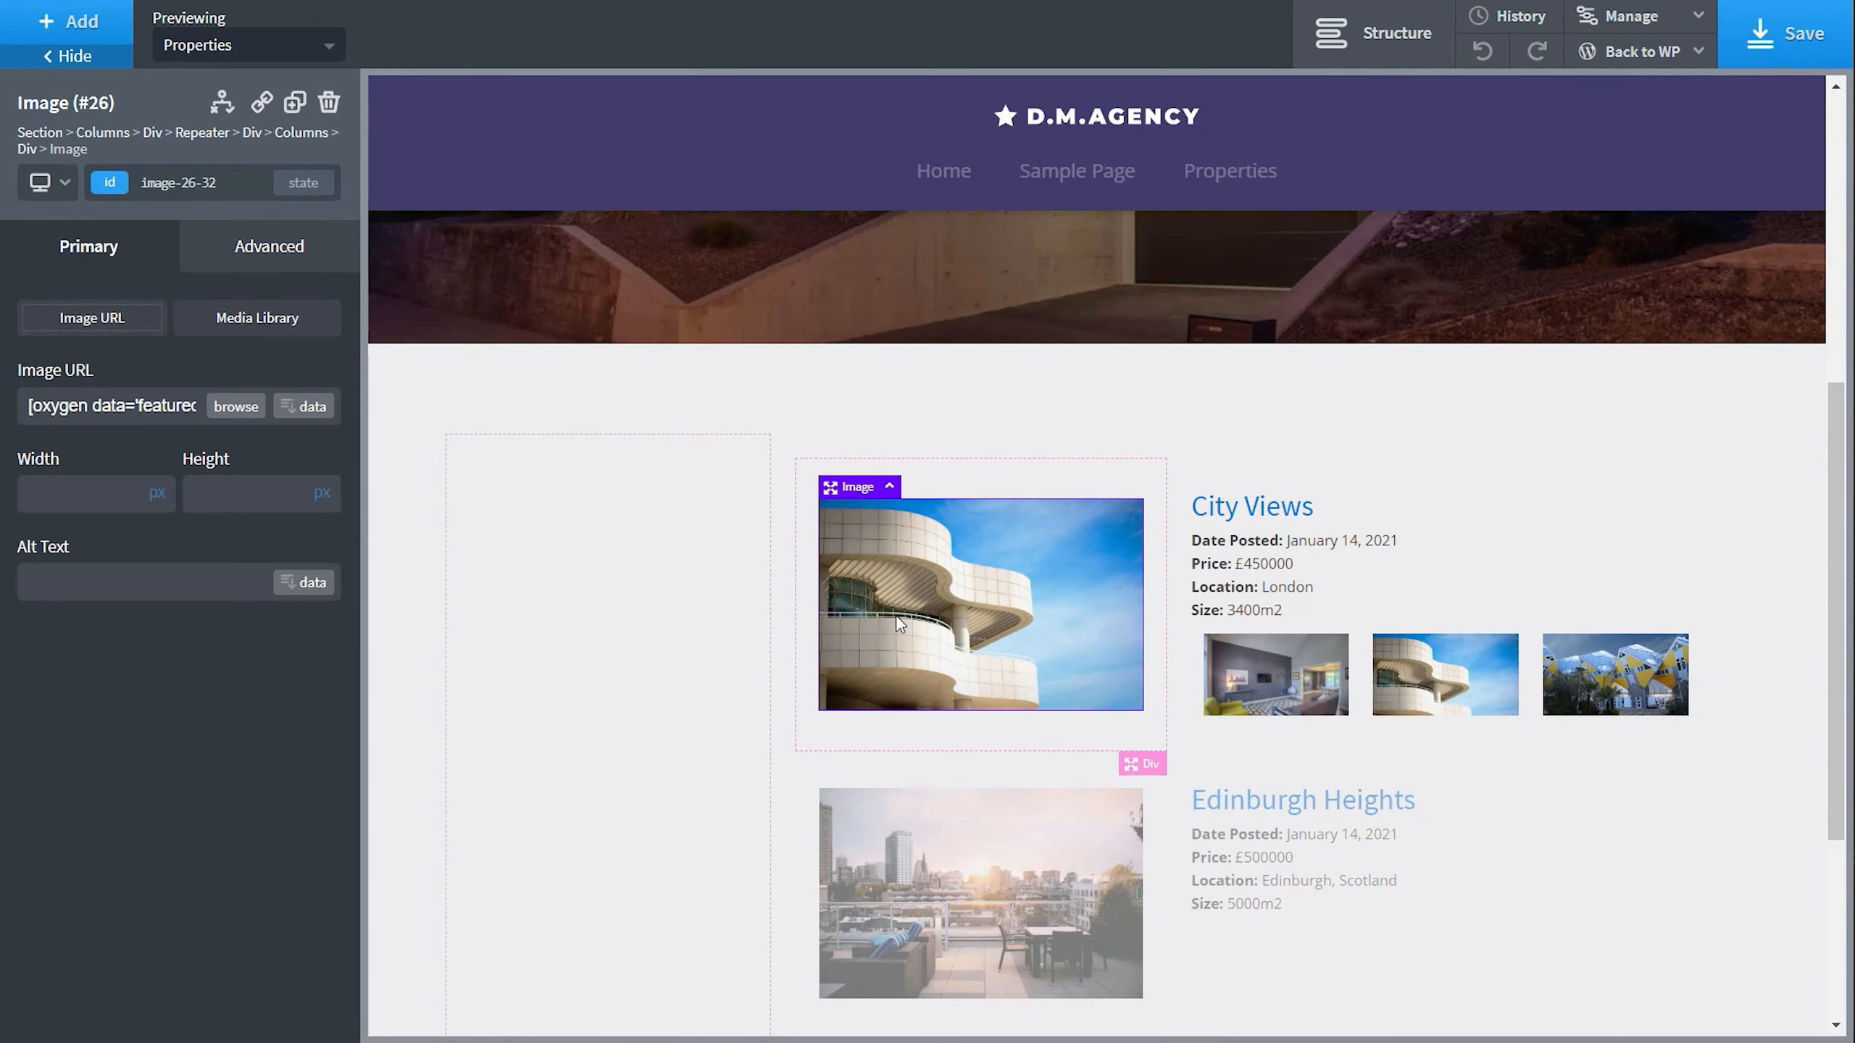
click(263, 106)
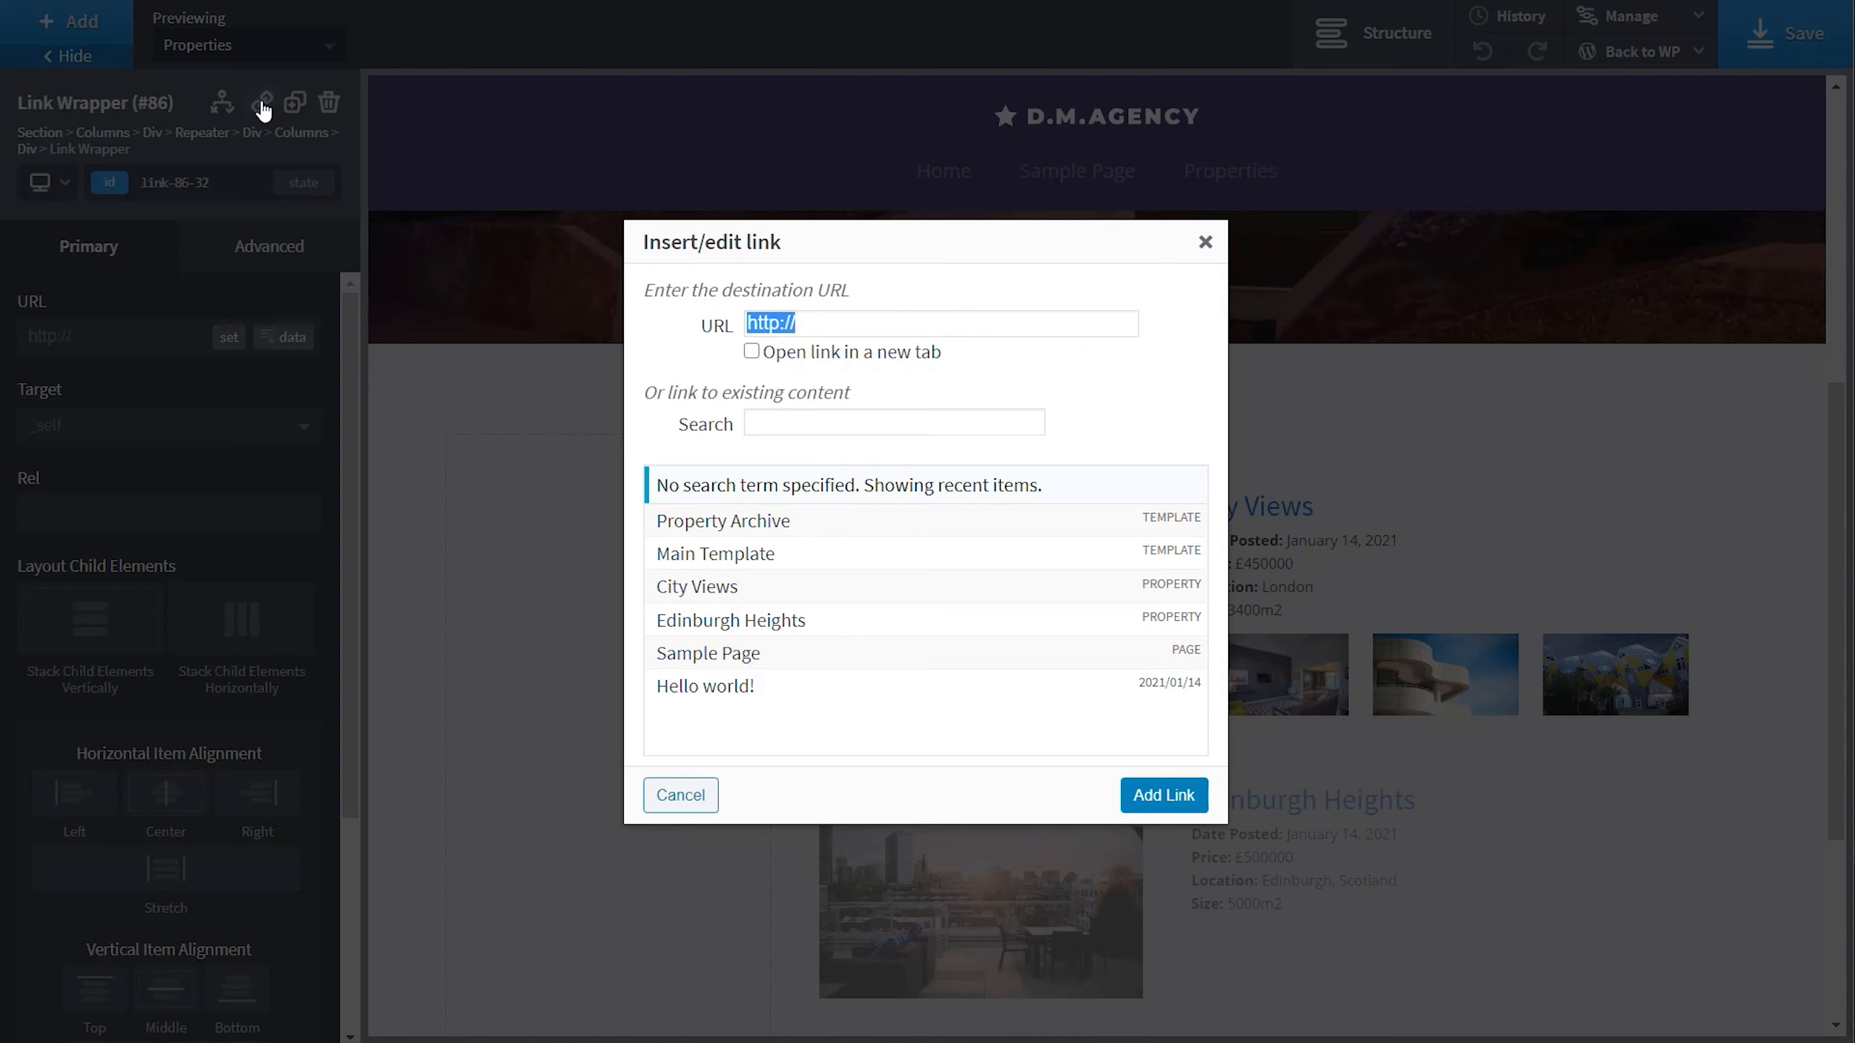
click(665, 801)
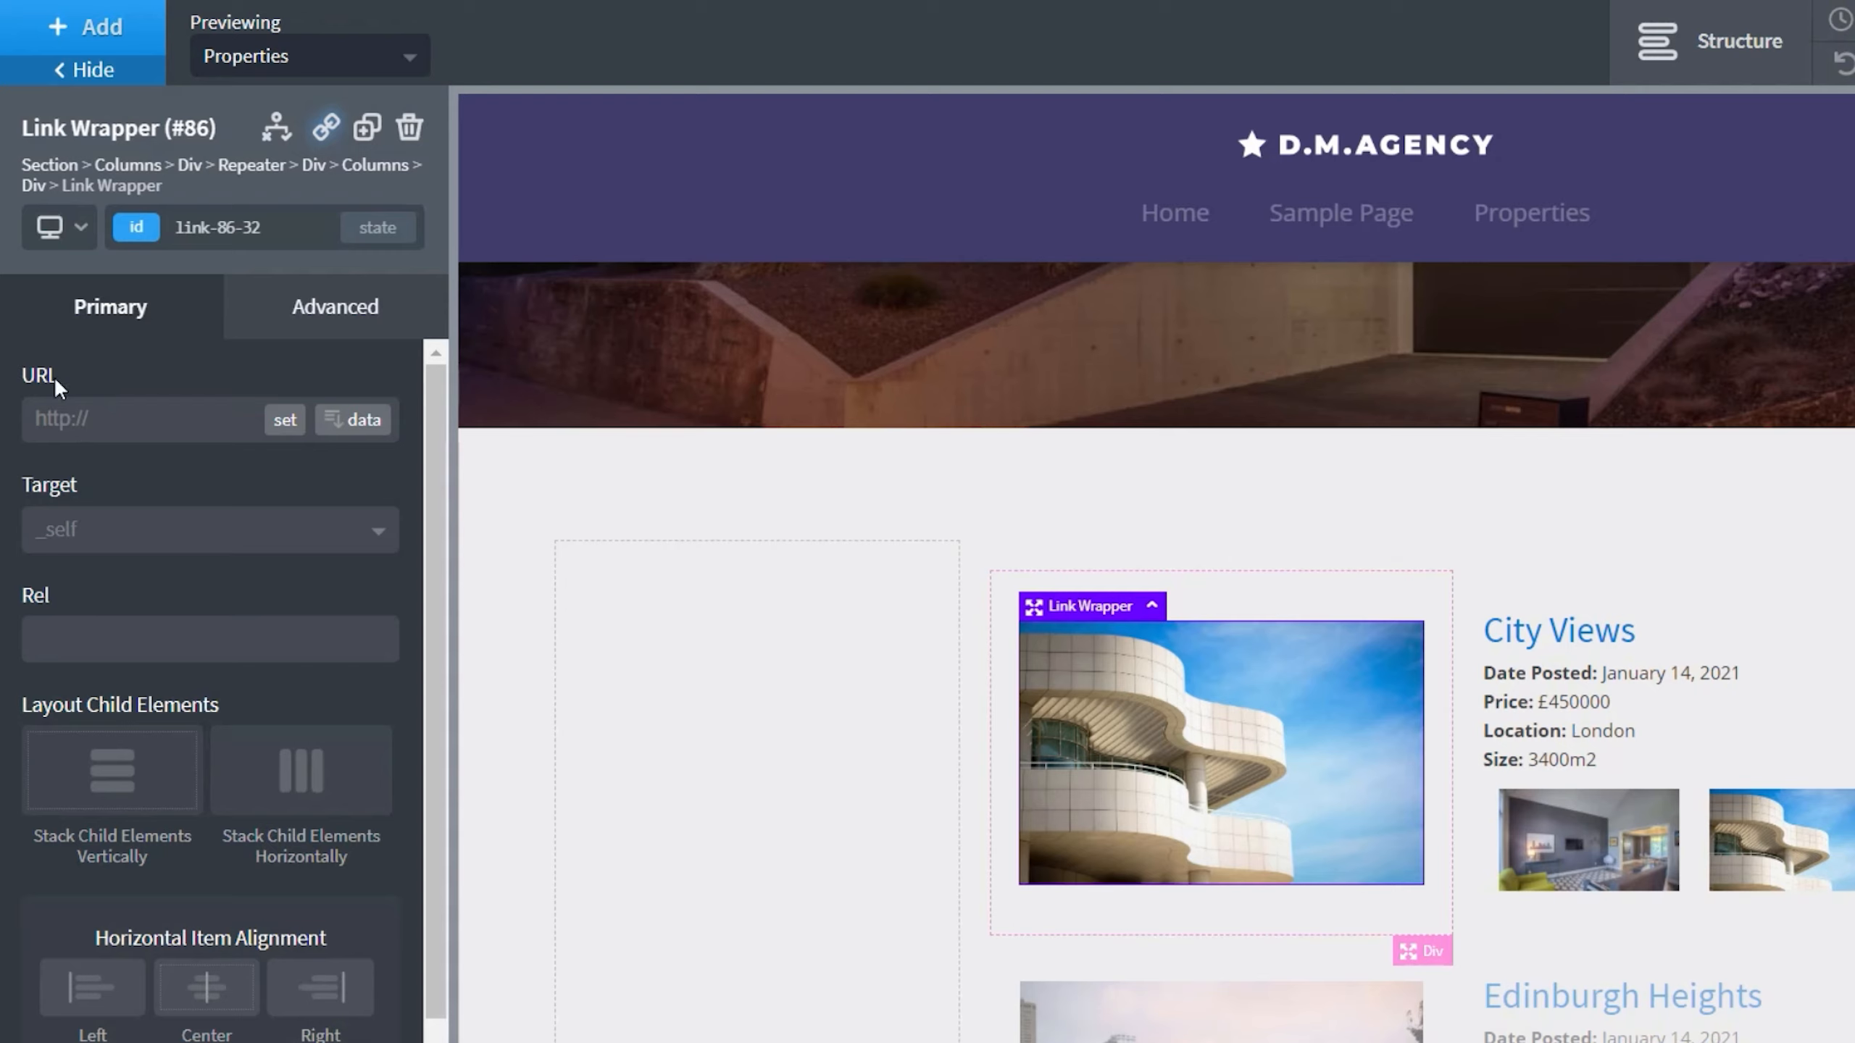
click(361, 420)
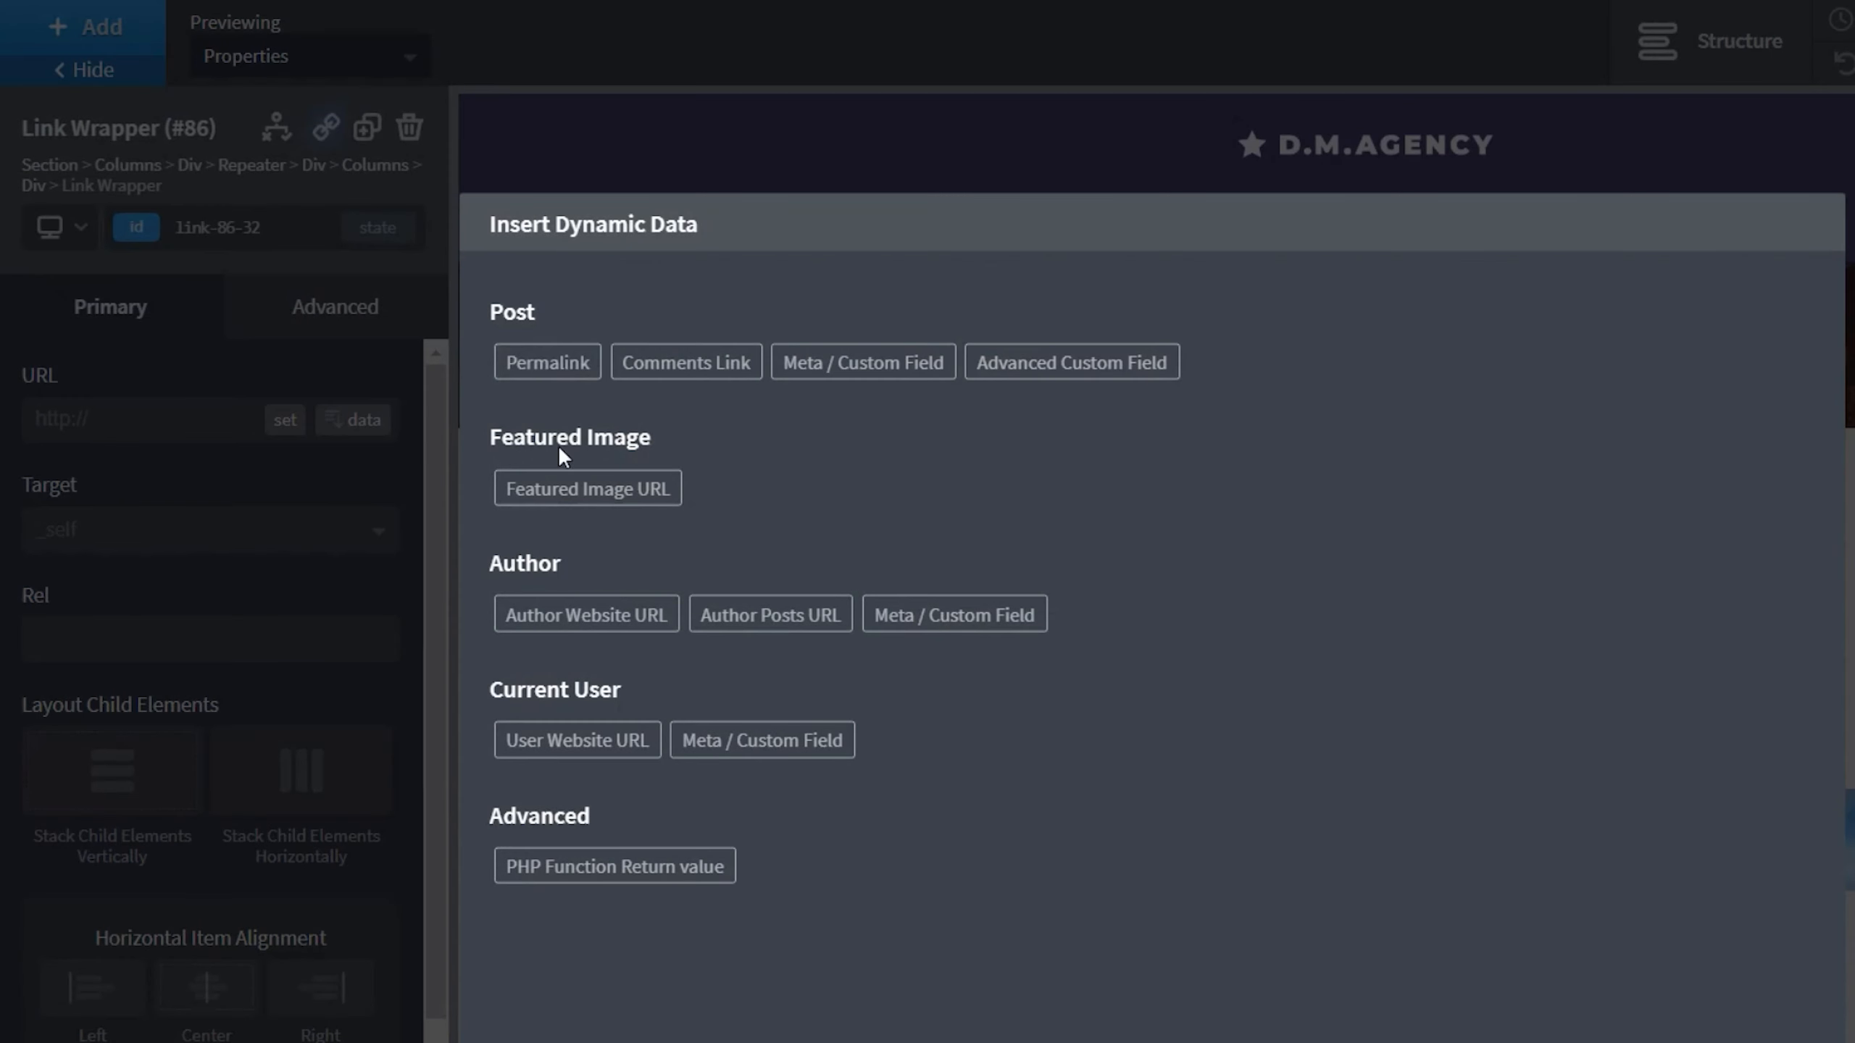
click(539, 365)
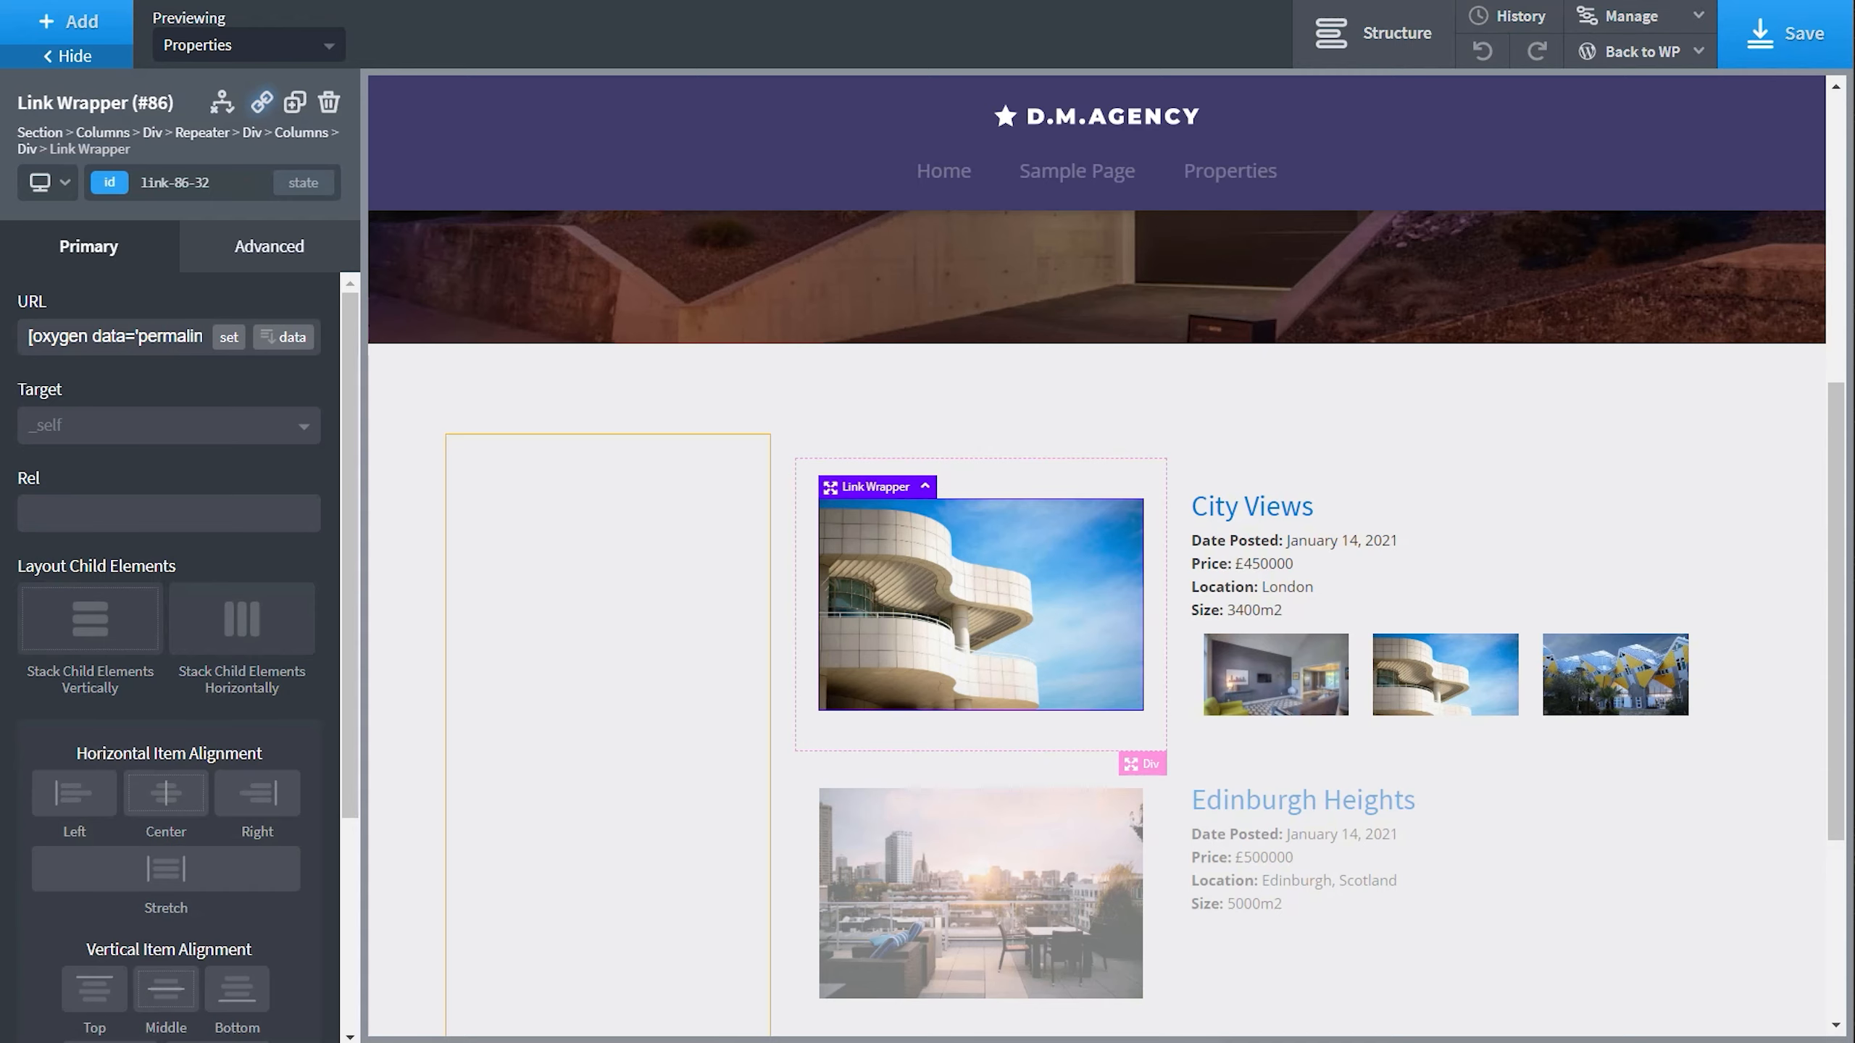
Save the template and check on the live page that the City Views featured image links to its property page.
click(1767, 48)
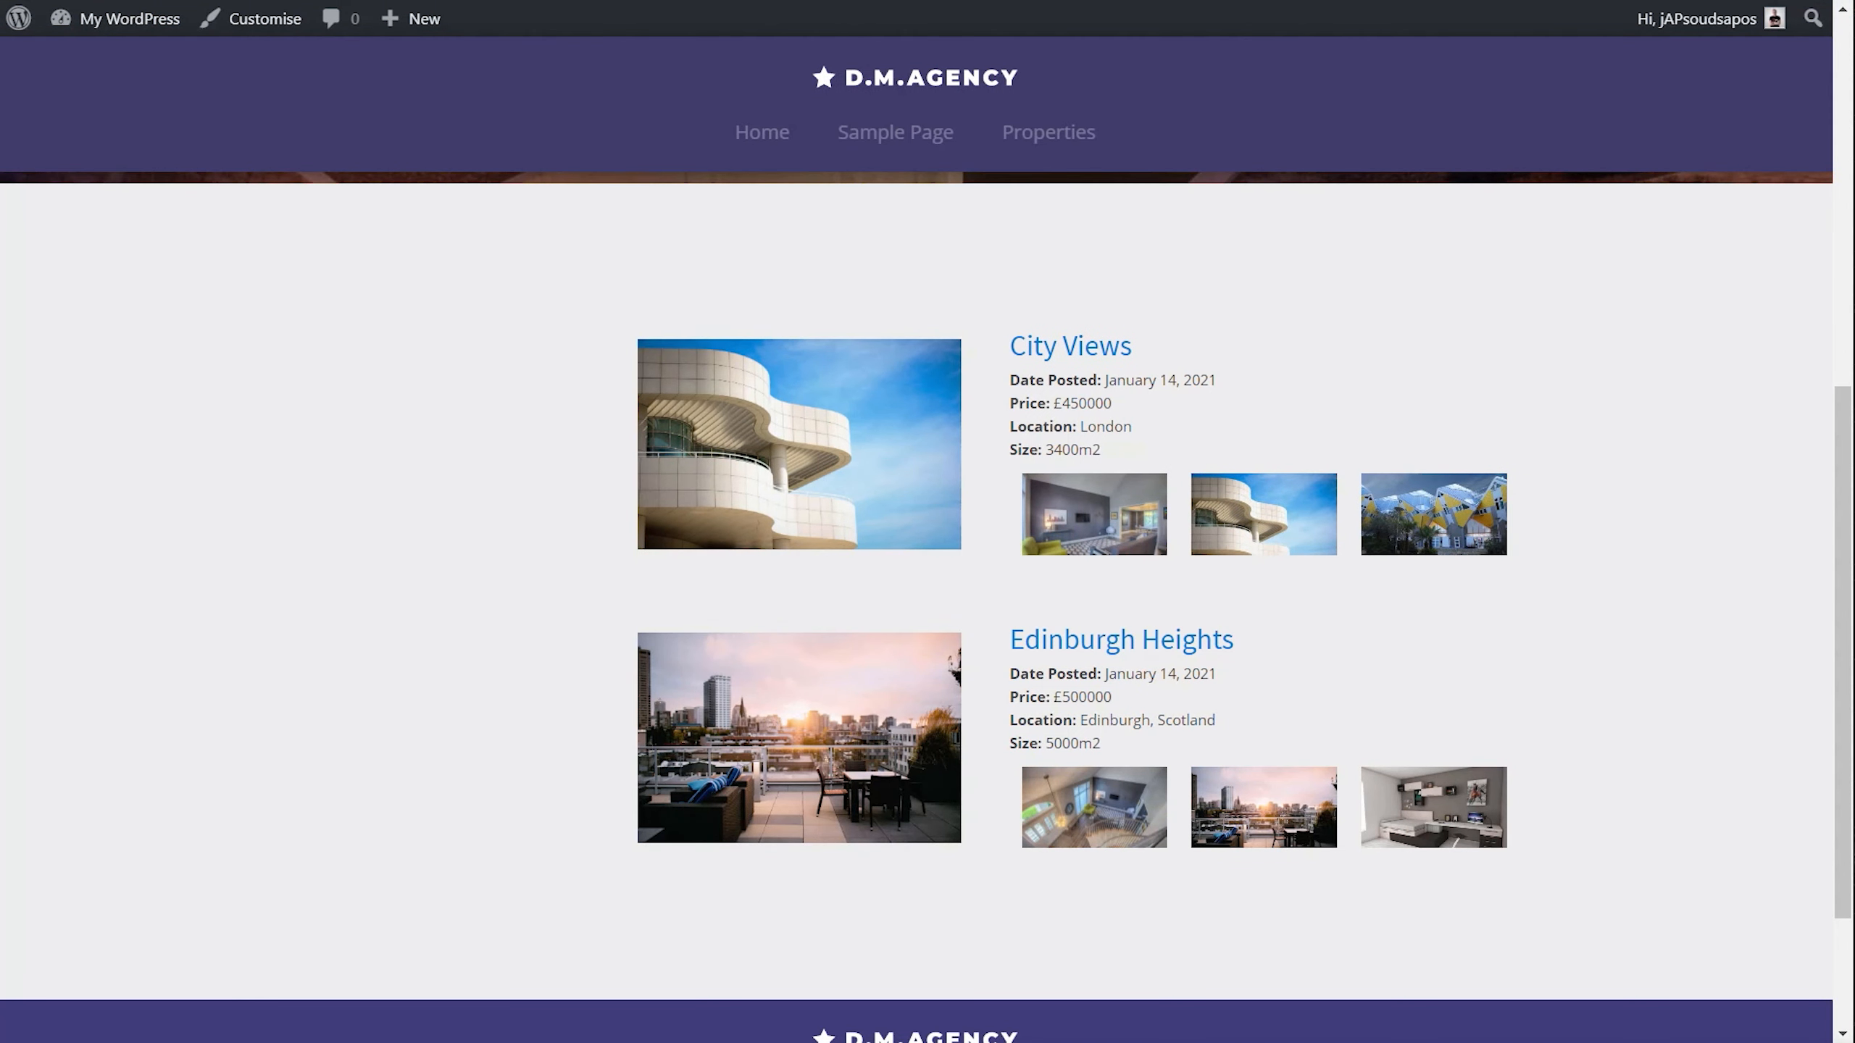
click(747, 476)
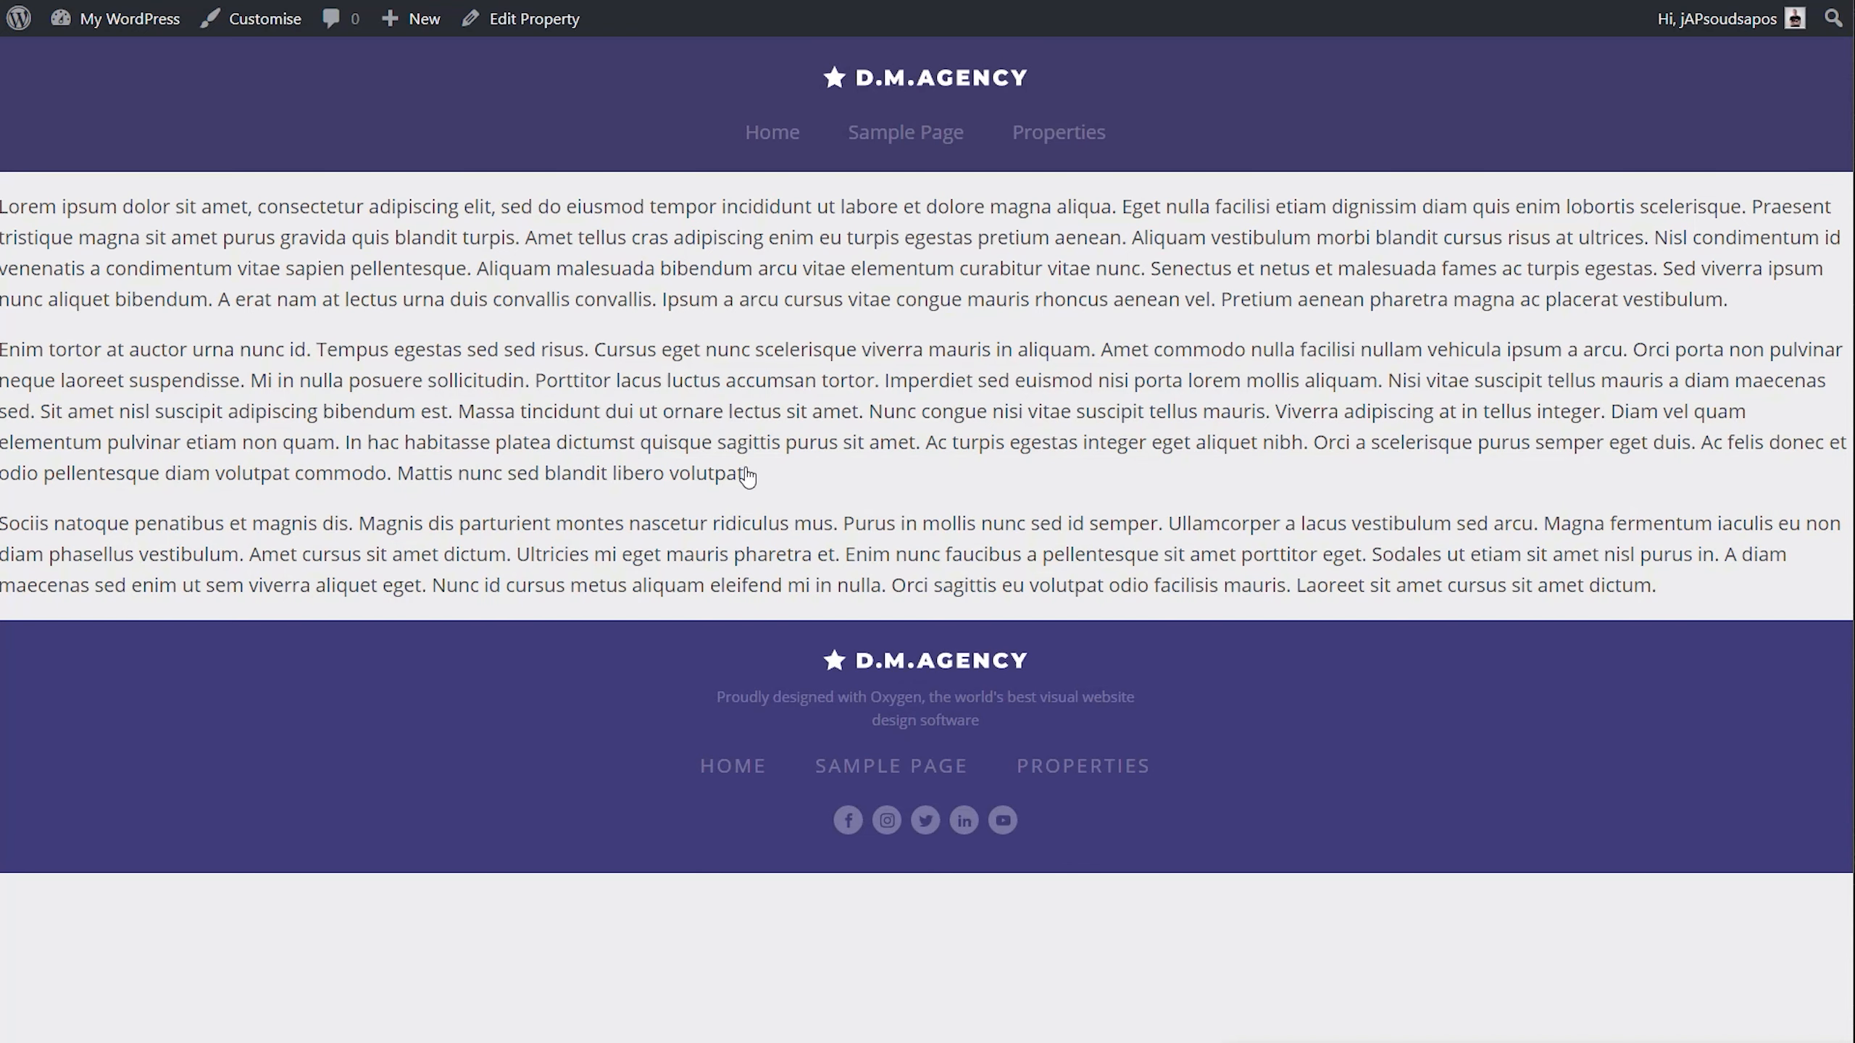
key(alt+Left)
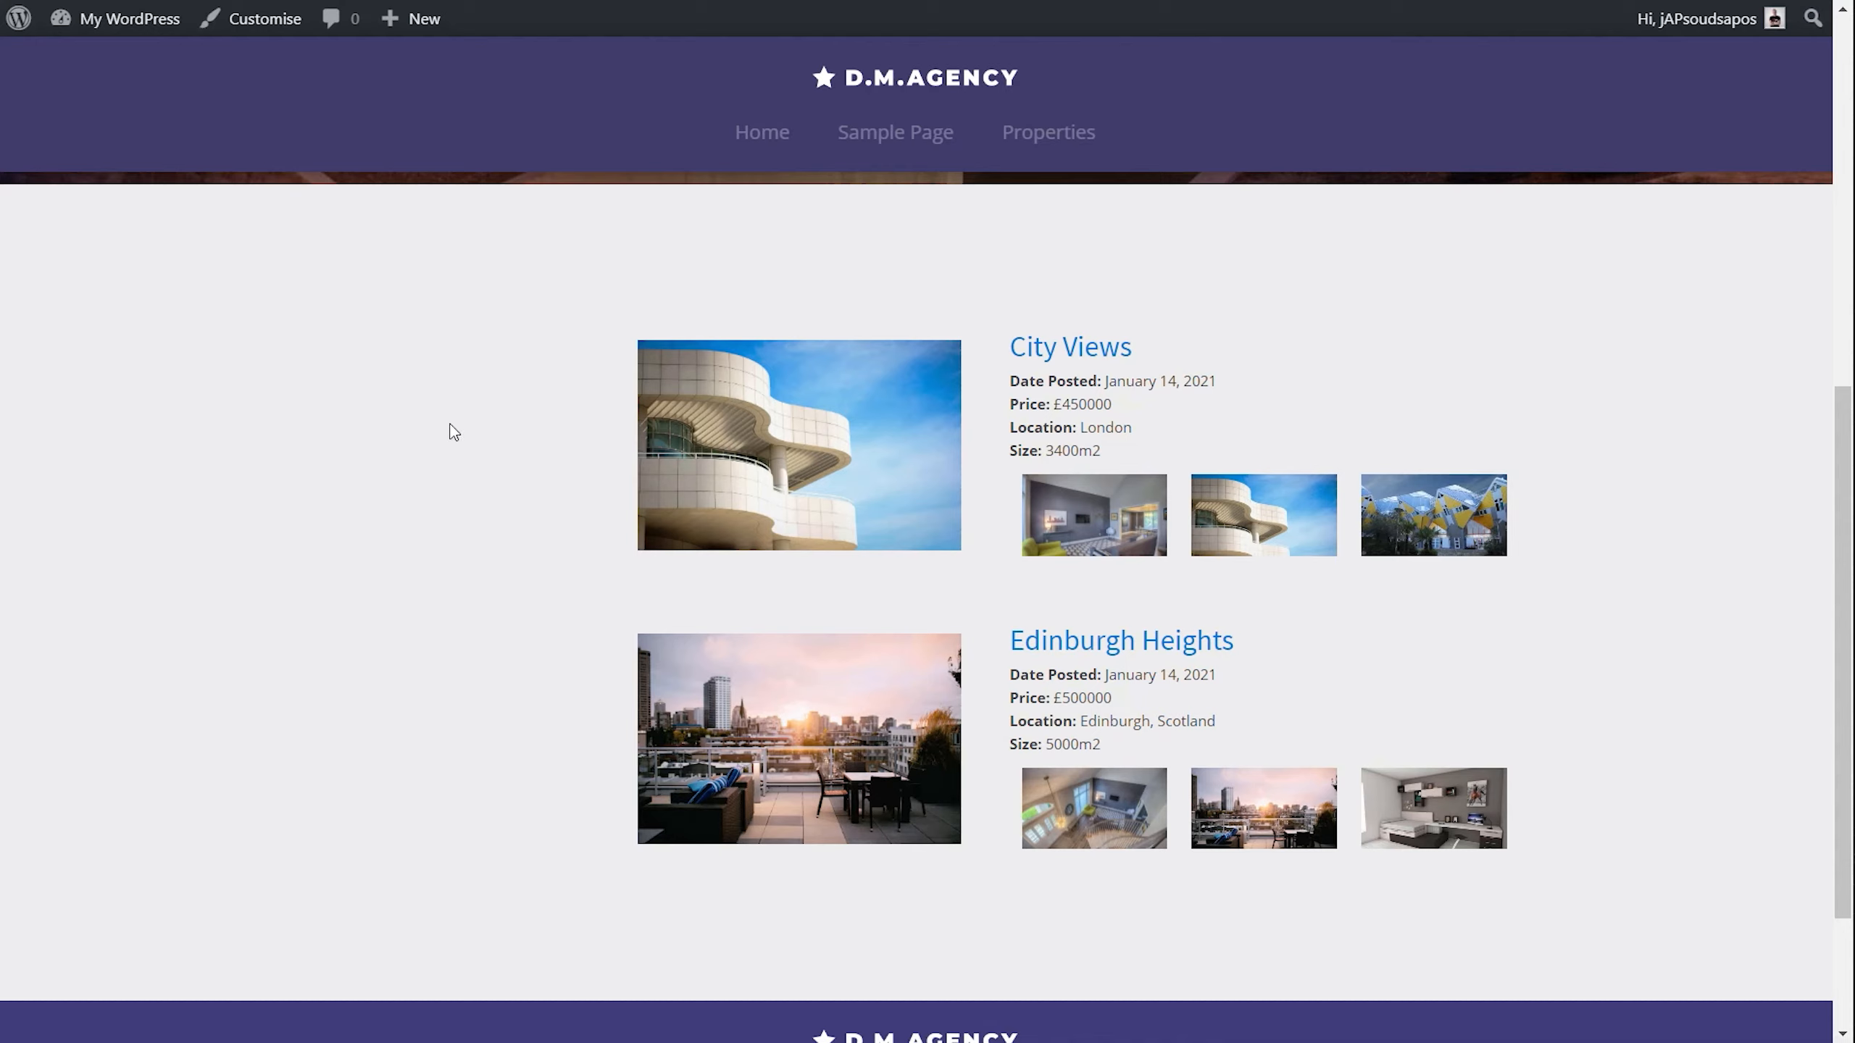
Go to the FacetWP settings in the WordPress admin and add a new facet labelled "Type".
click(61, 18)
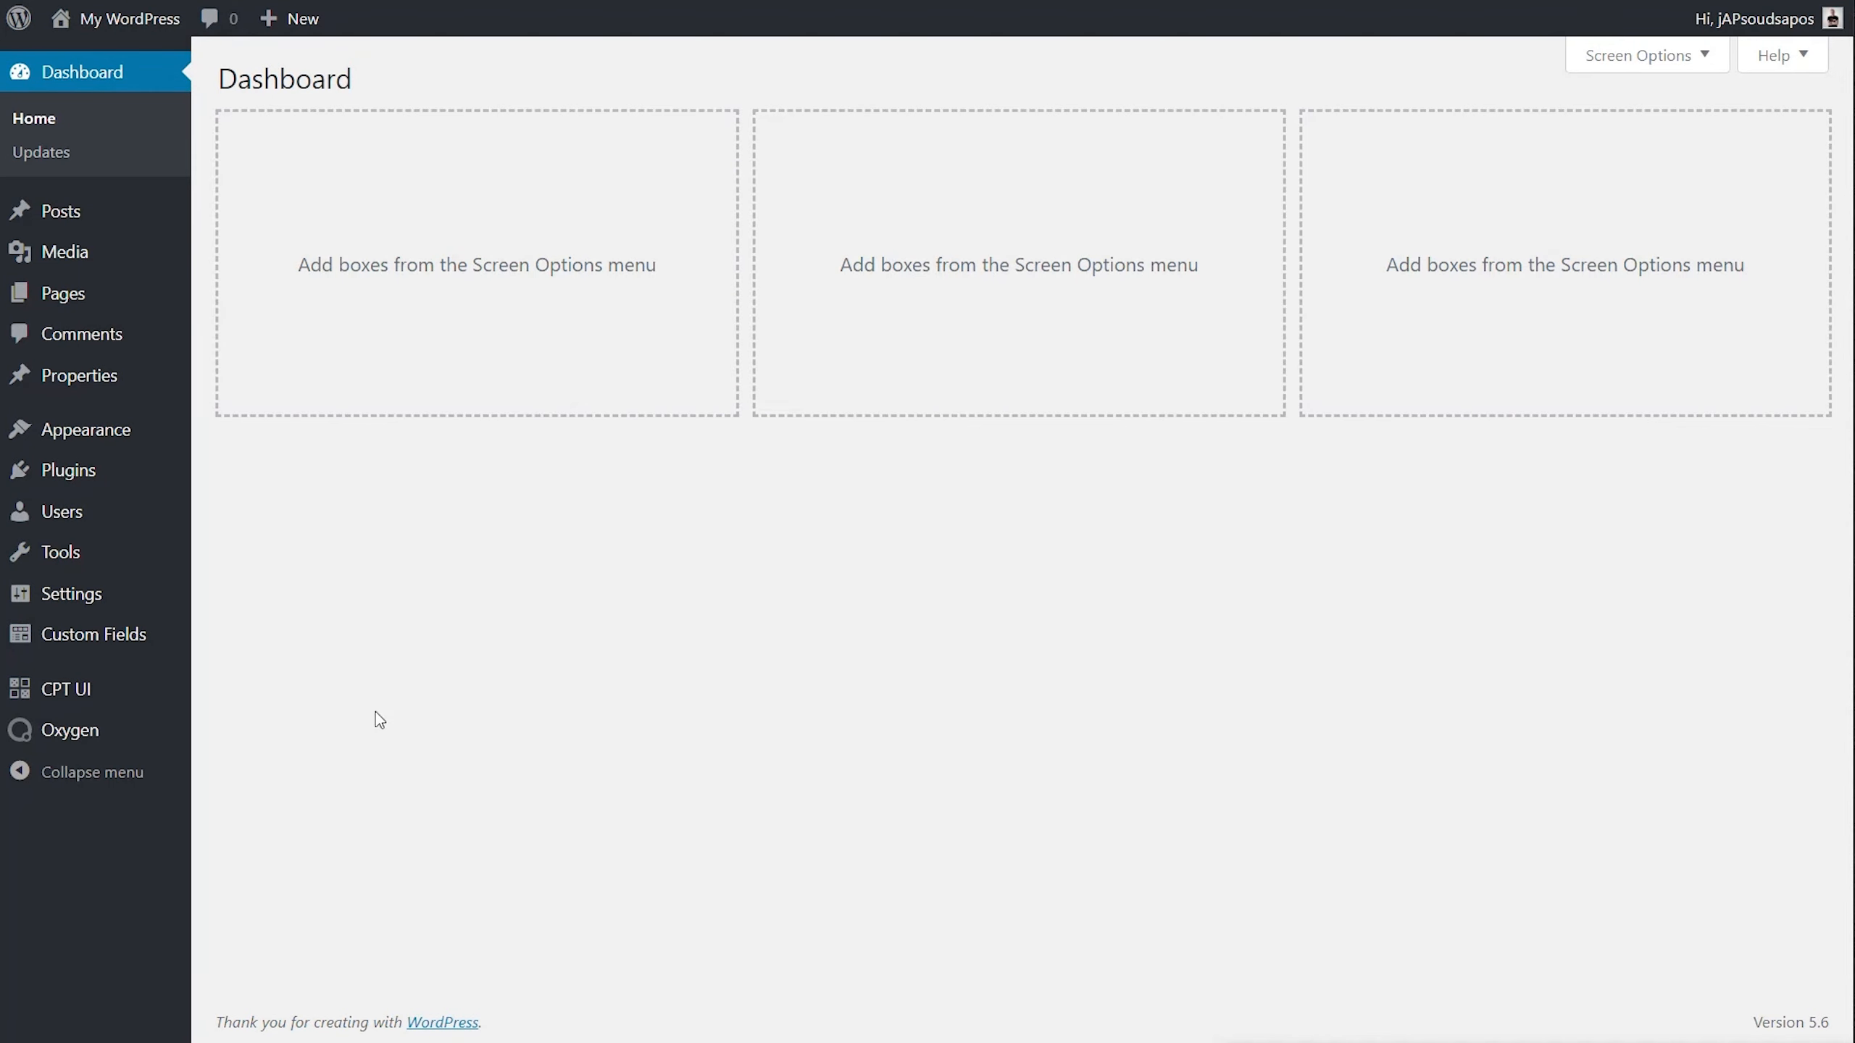
mouse_move(107, 594)
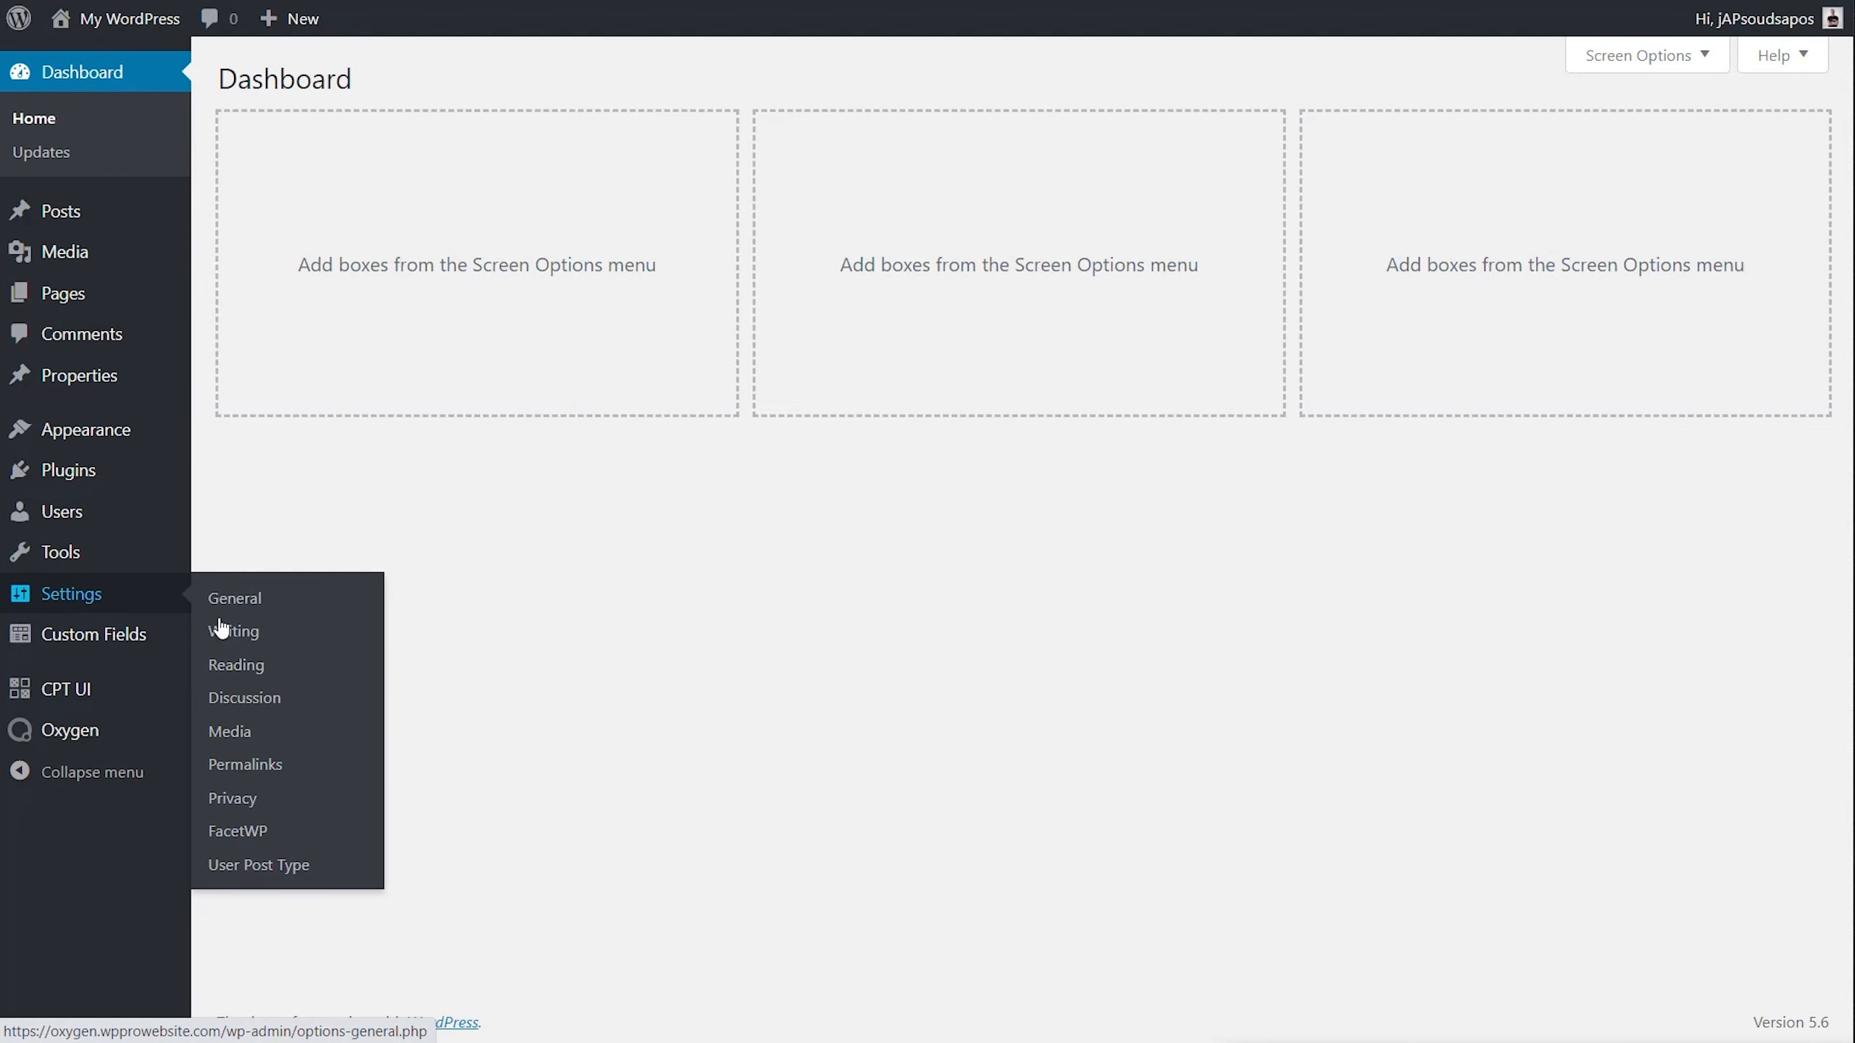
click(245, 833)
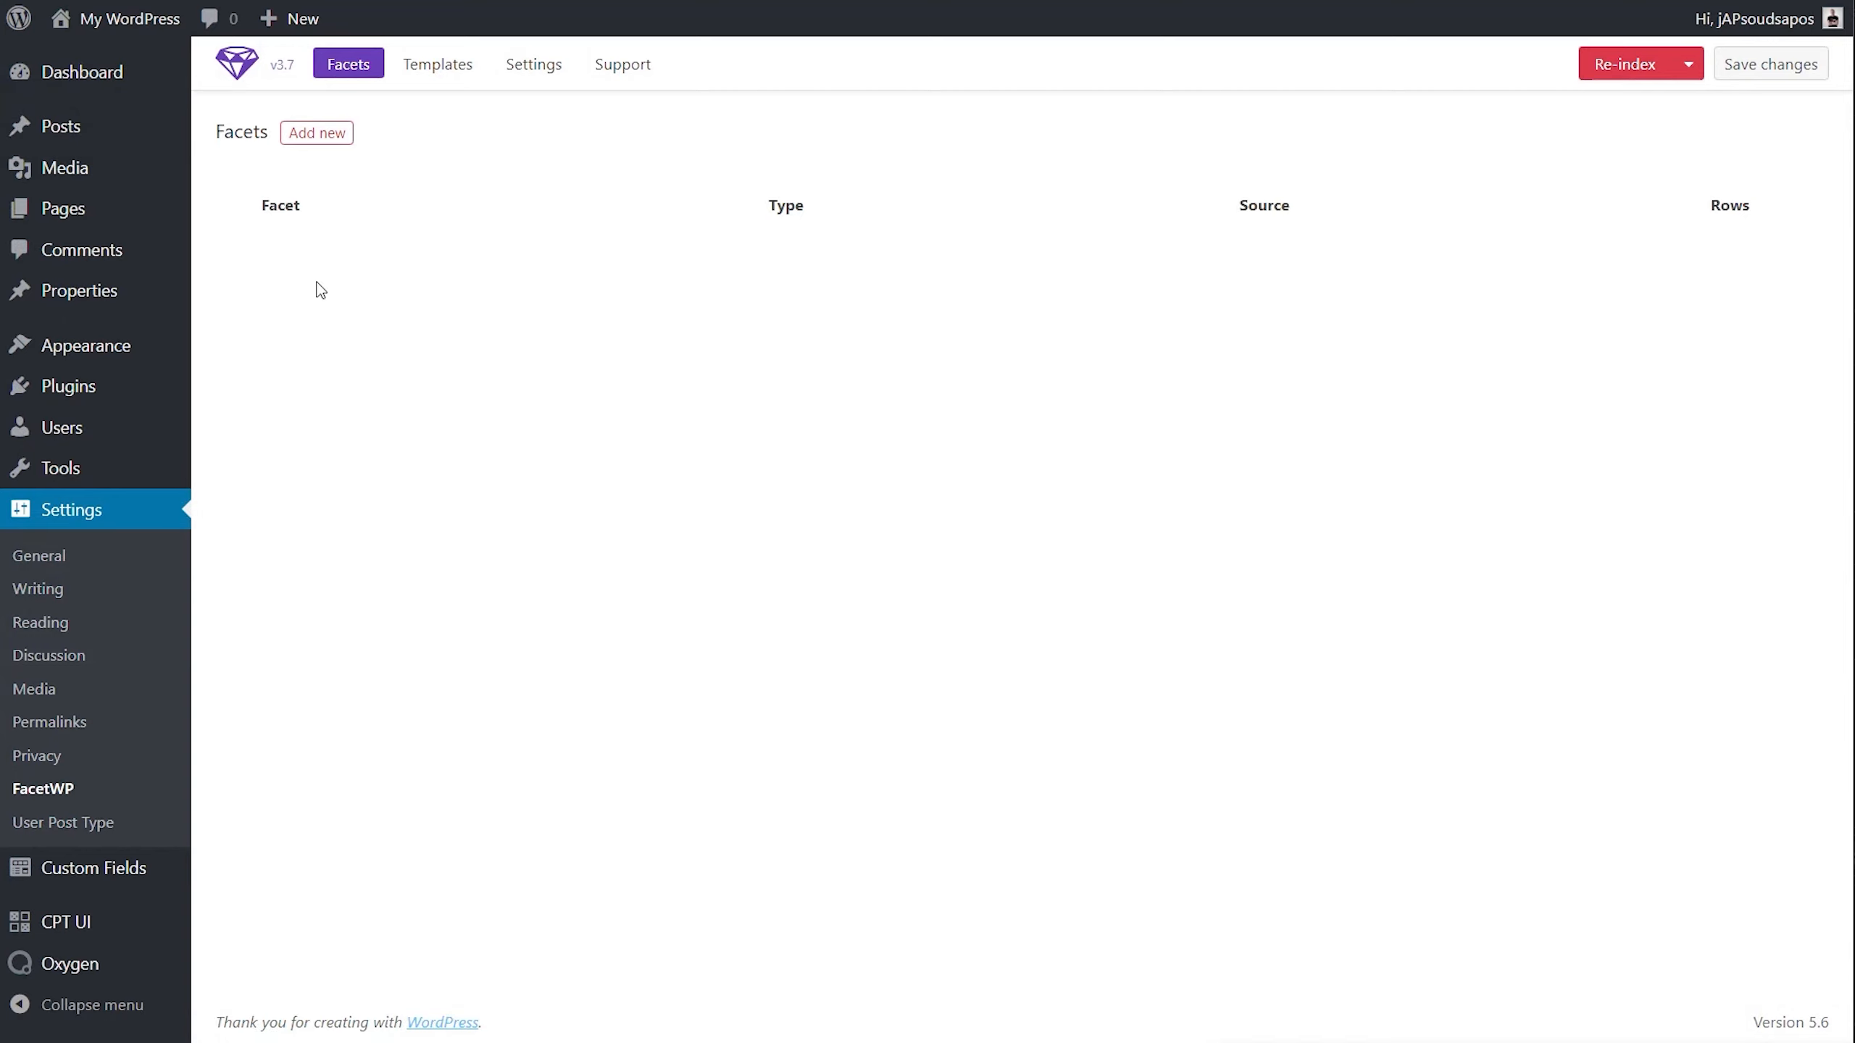
click(338, 139)
drag(582, 205, 493, 205)
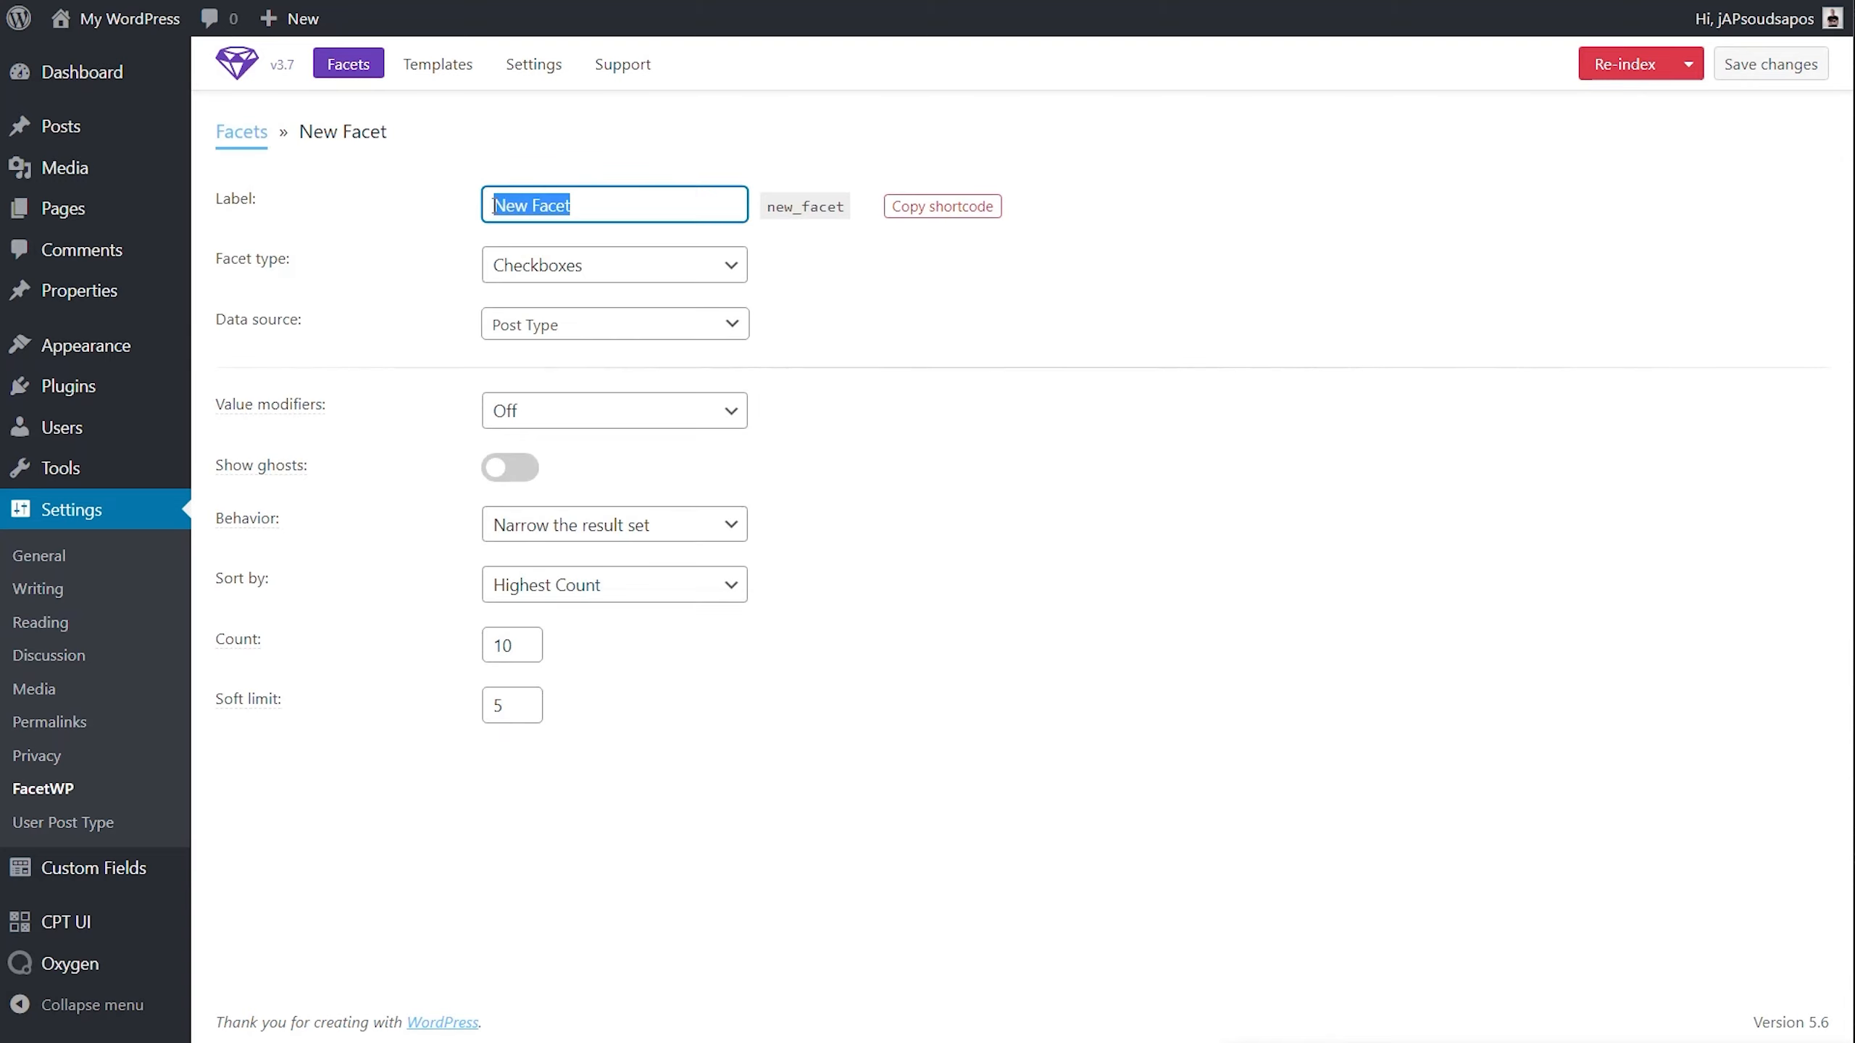
text(Type)
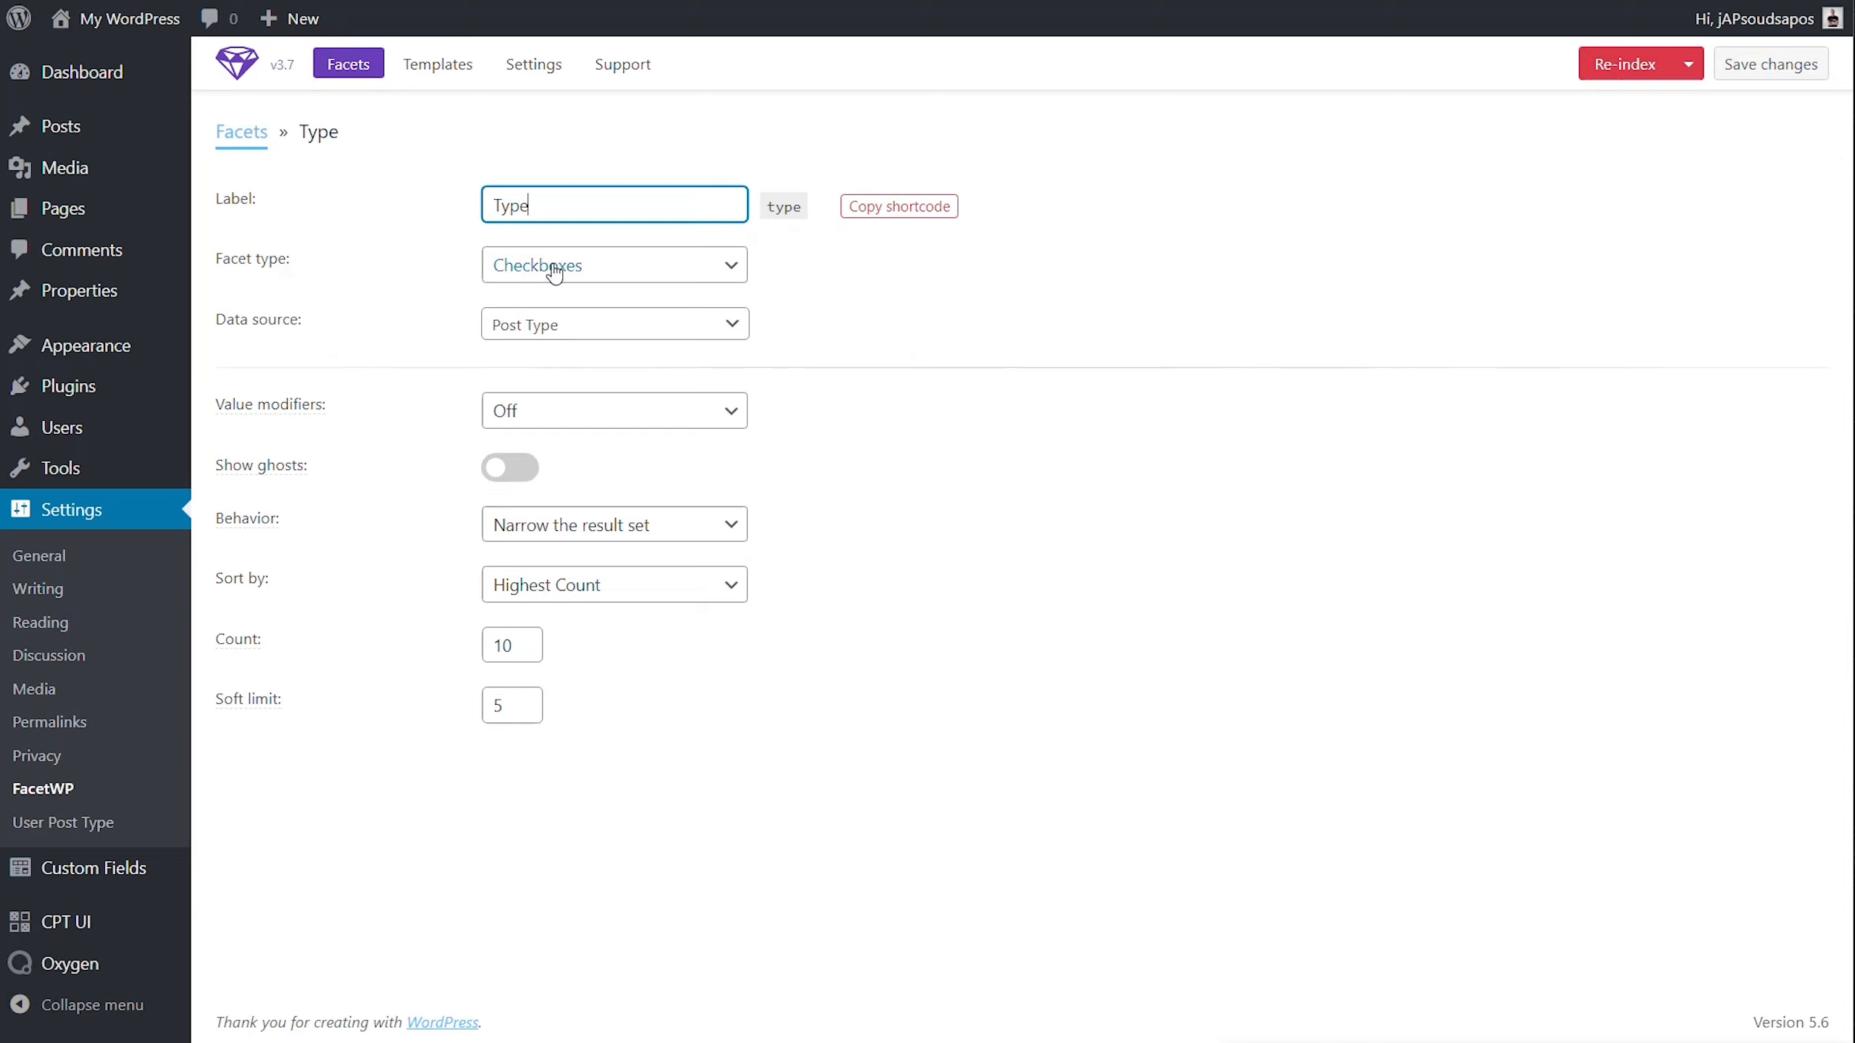
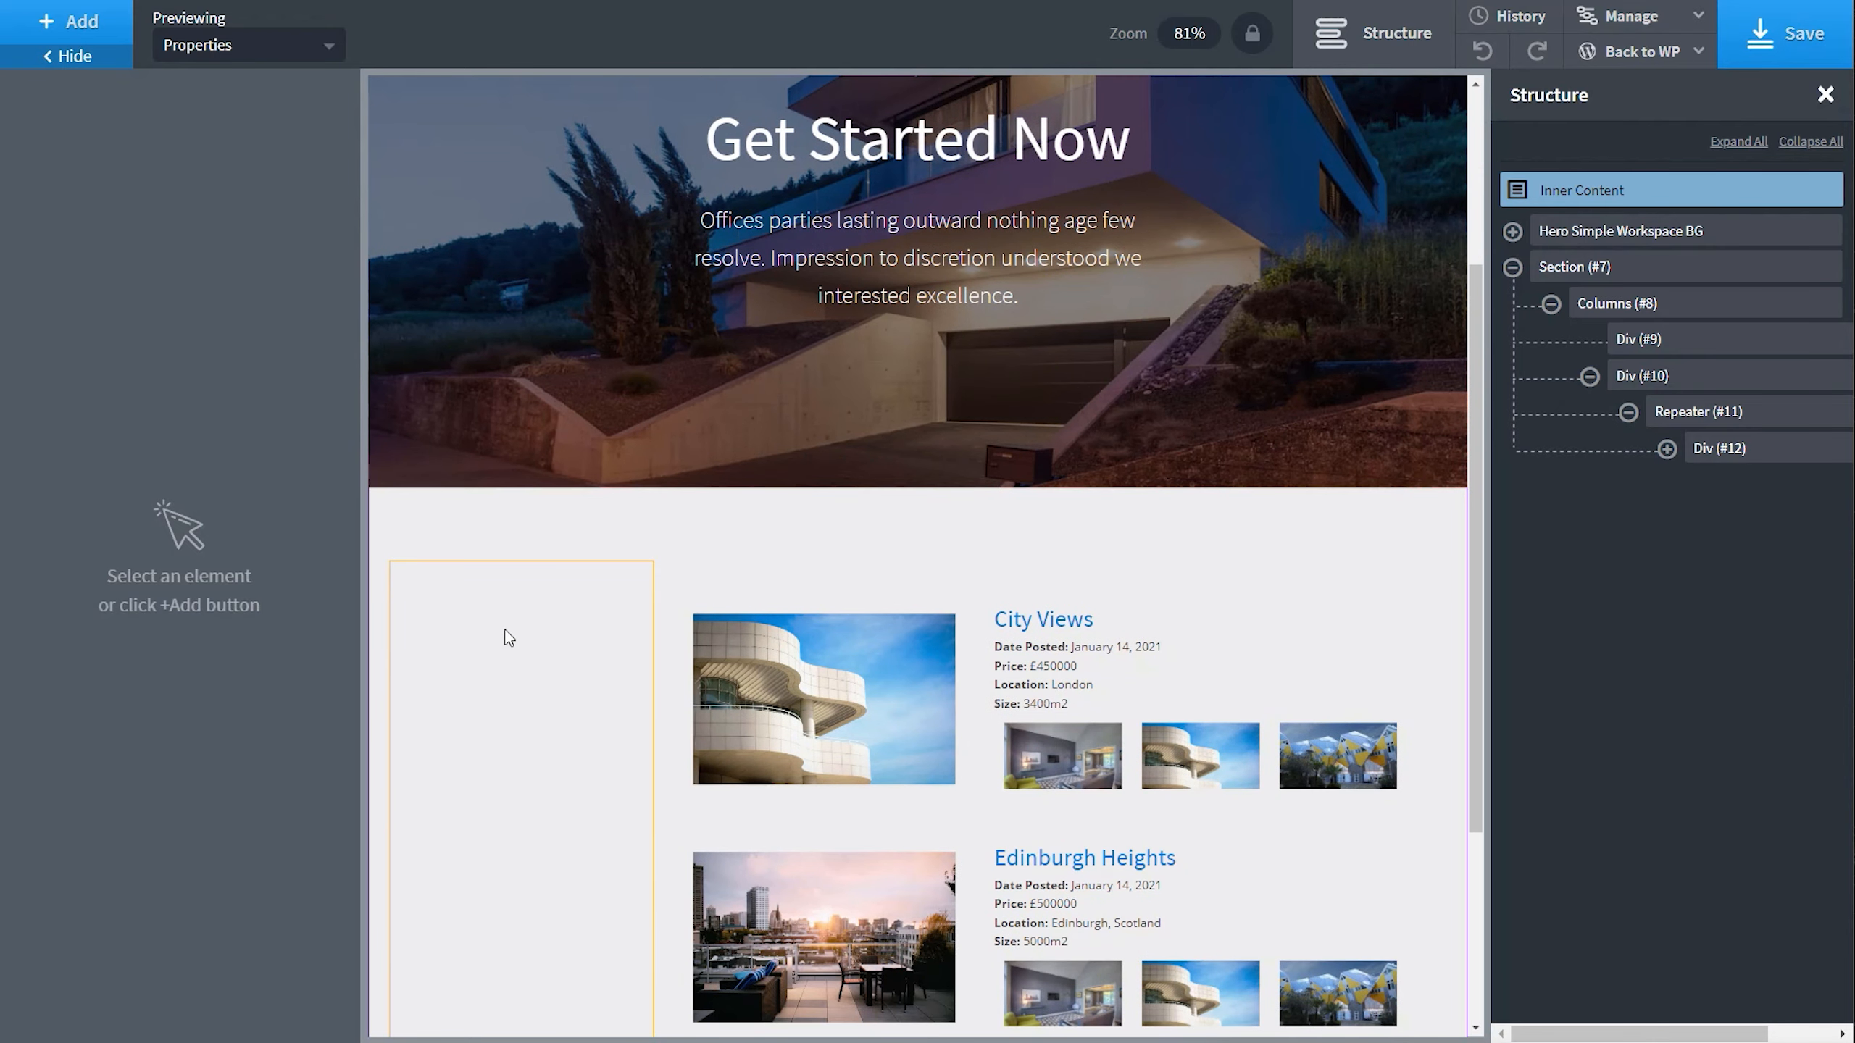
Add a Shortcode element to the empty column beside the property repeater, using the copied shortcode [facetwp facet="type"].
click(1645, 339)
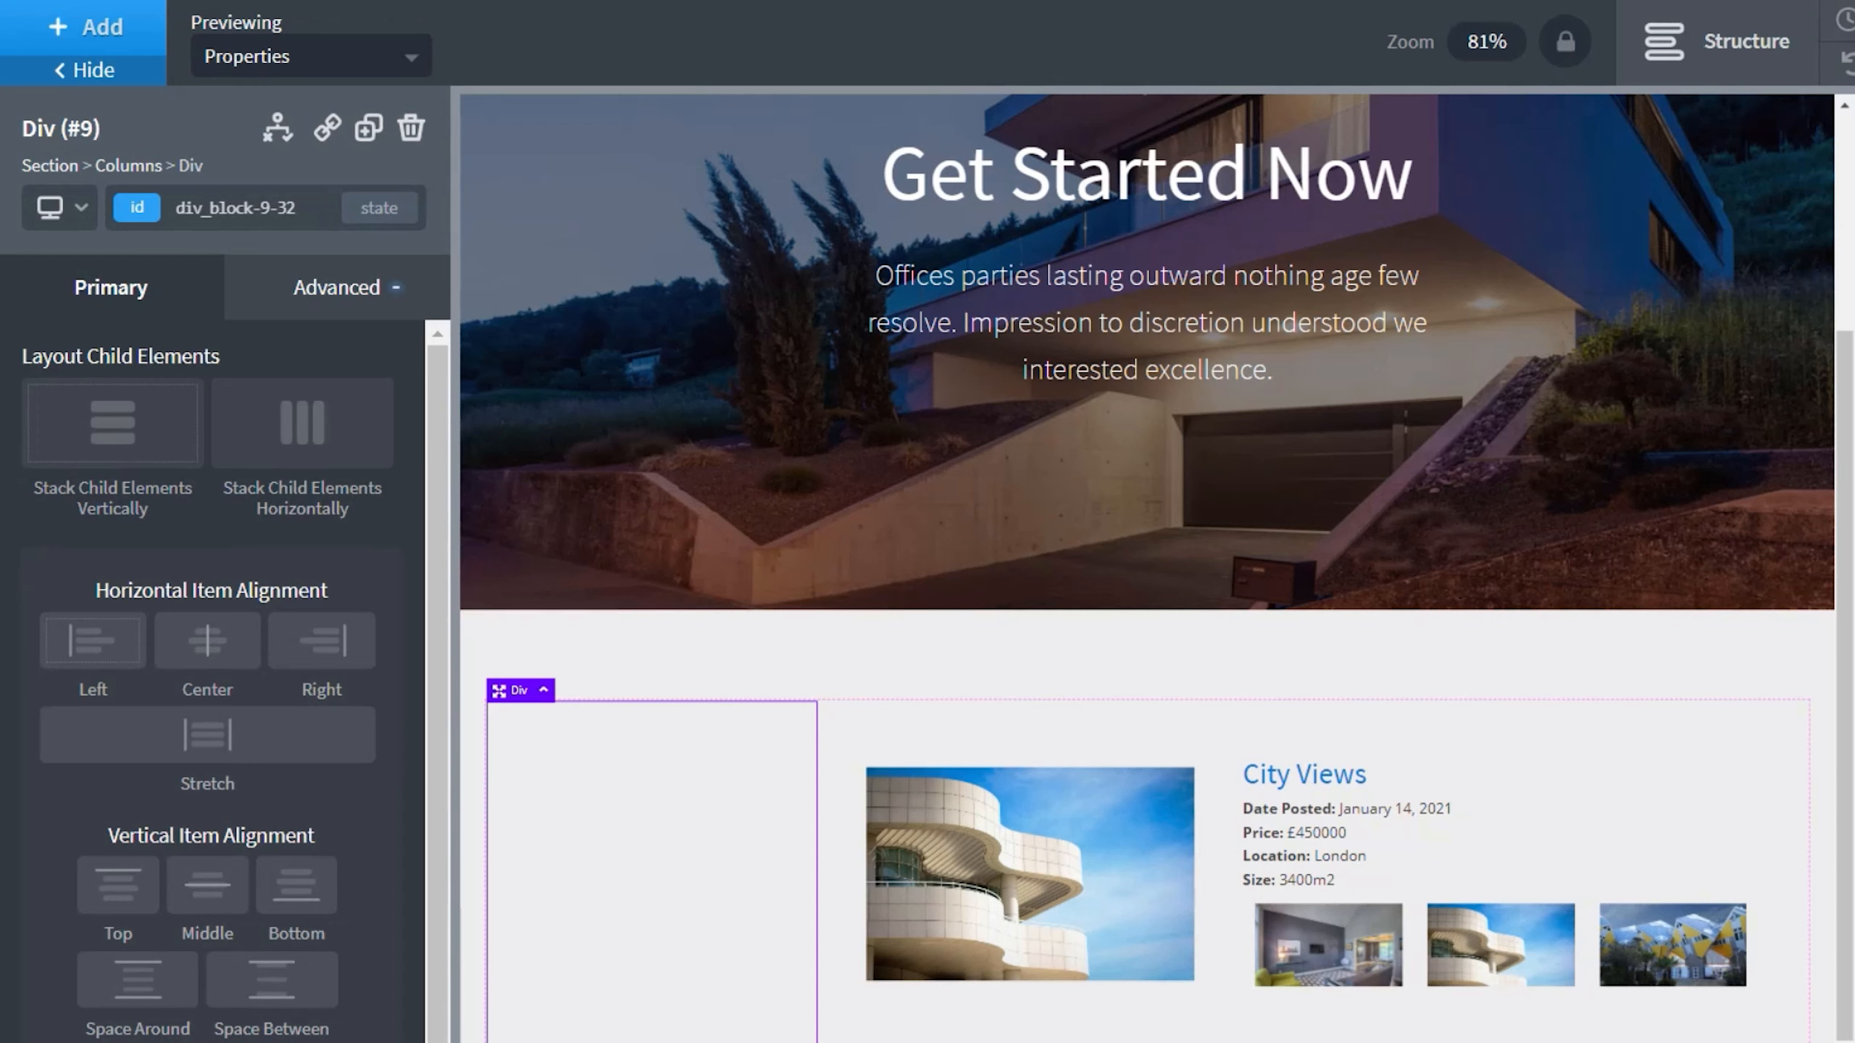
click(108, 31)
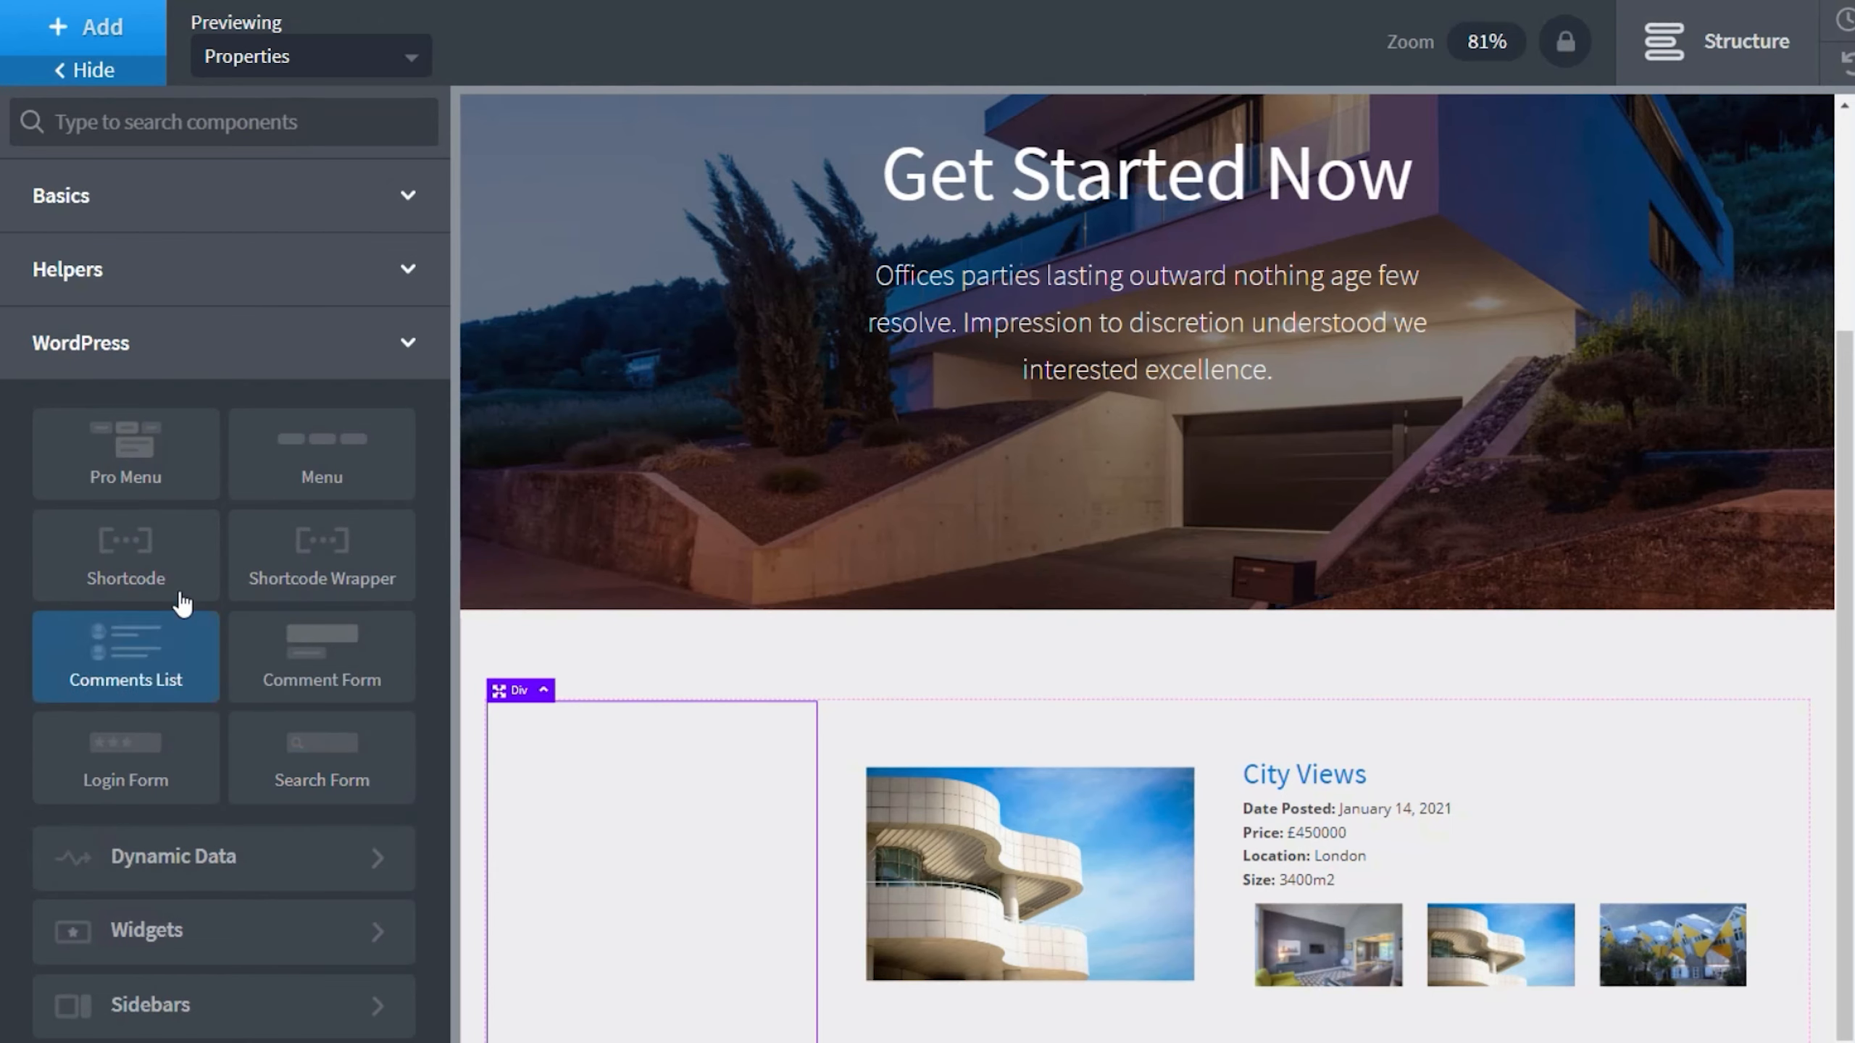
click(137, 568)
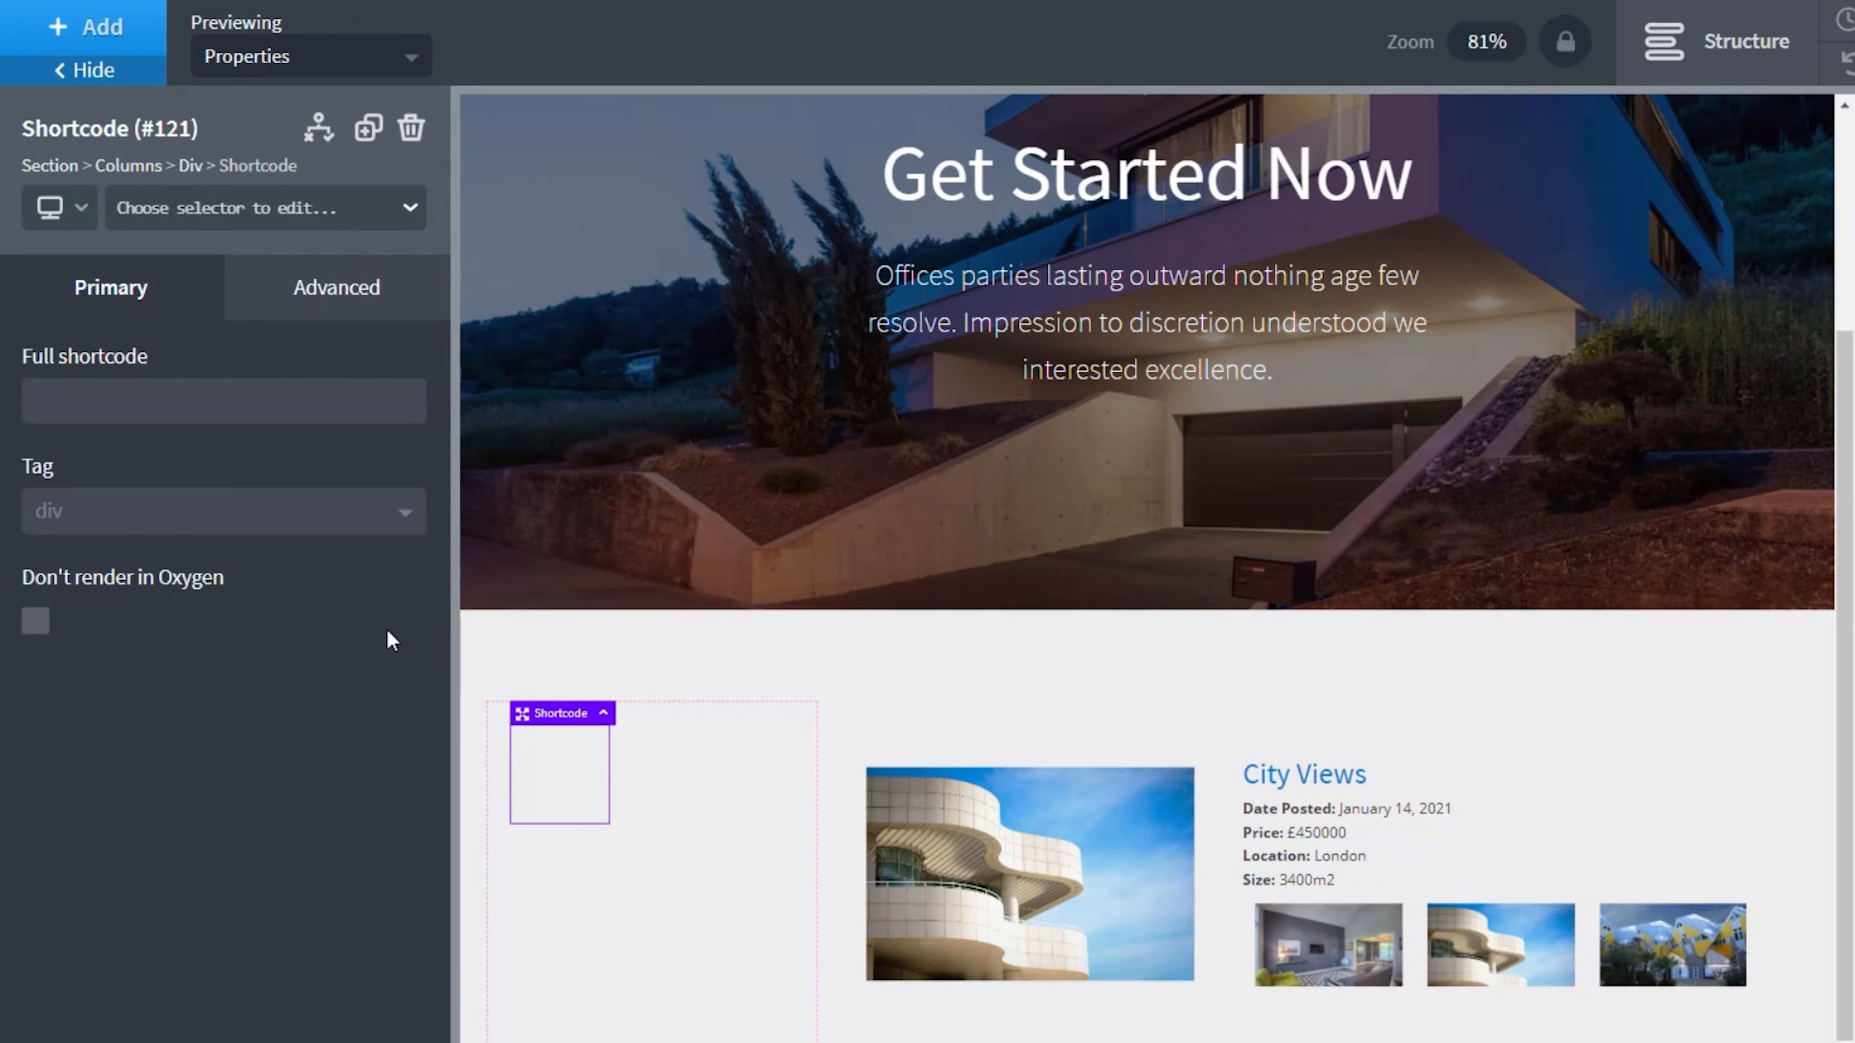
right_click(137, 400)
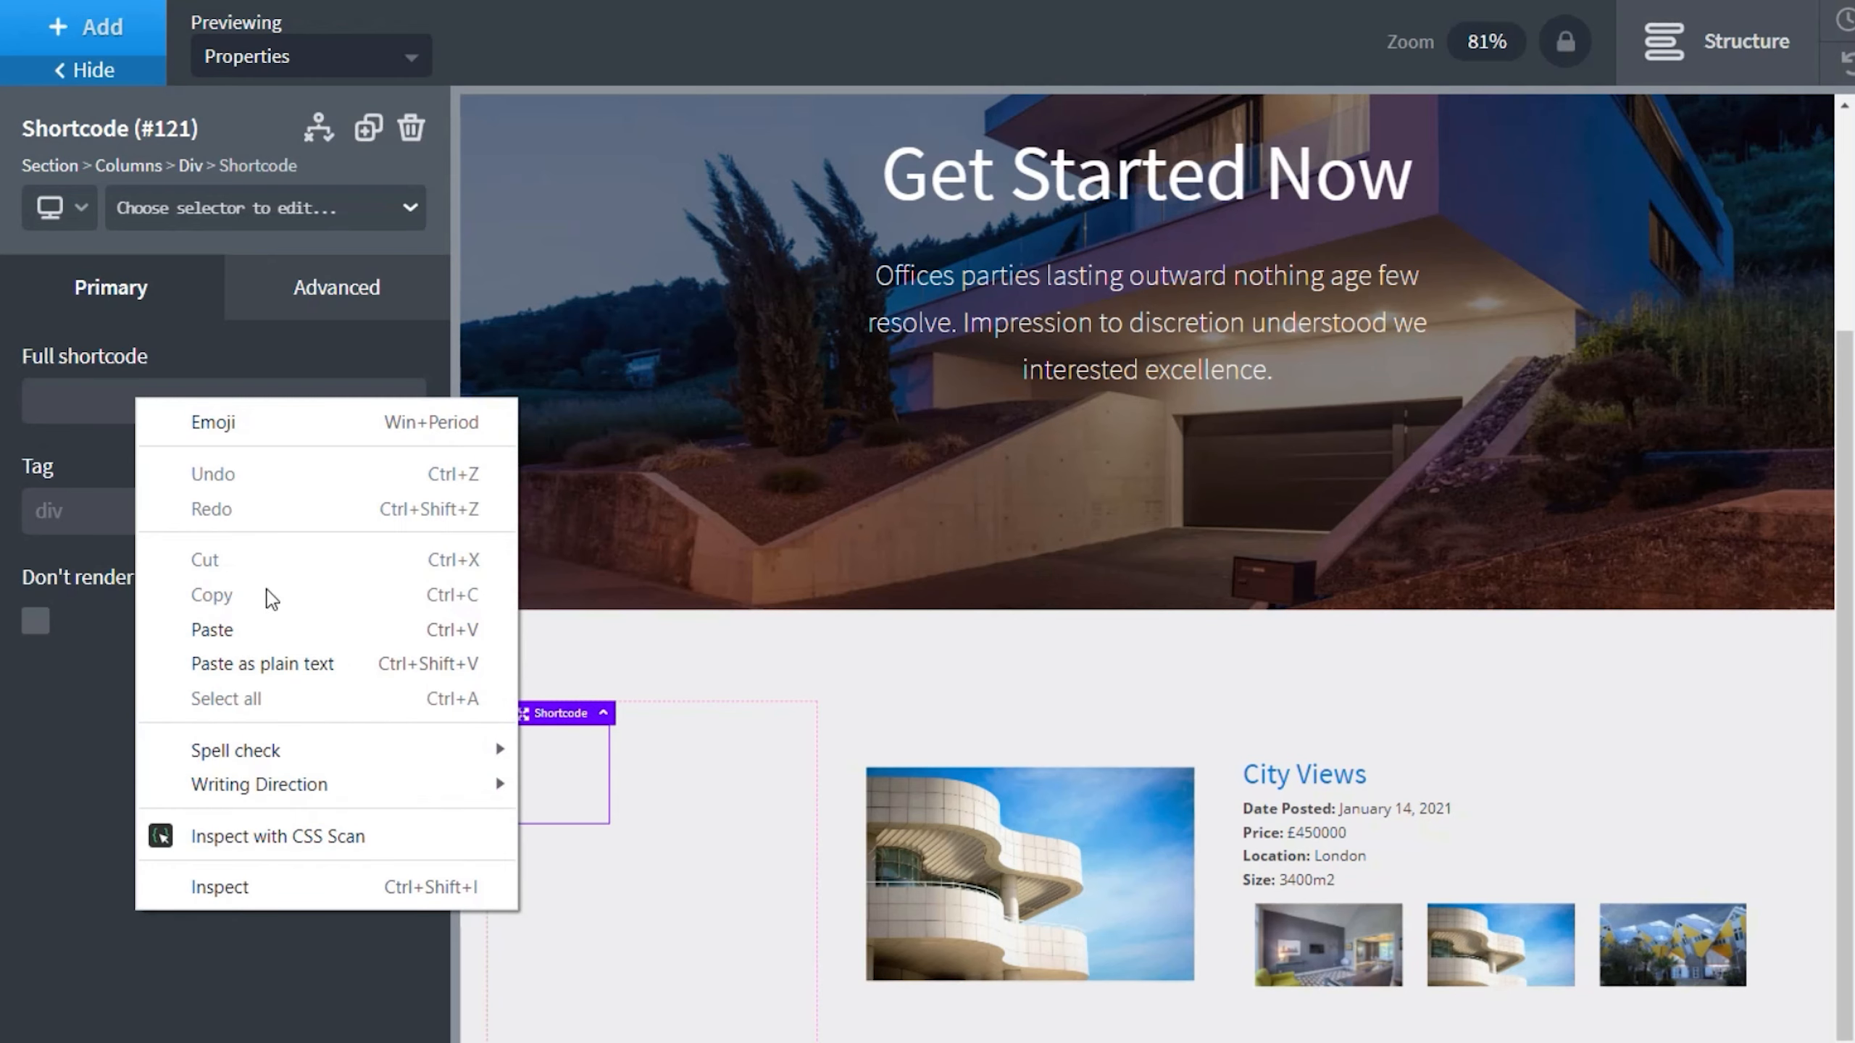
click(270, 629)
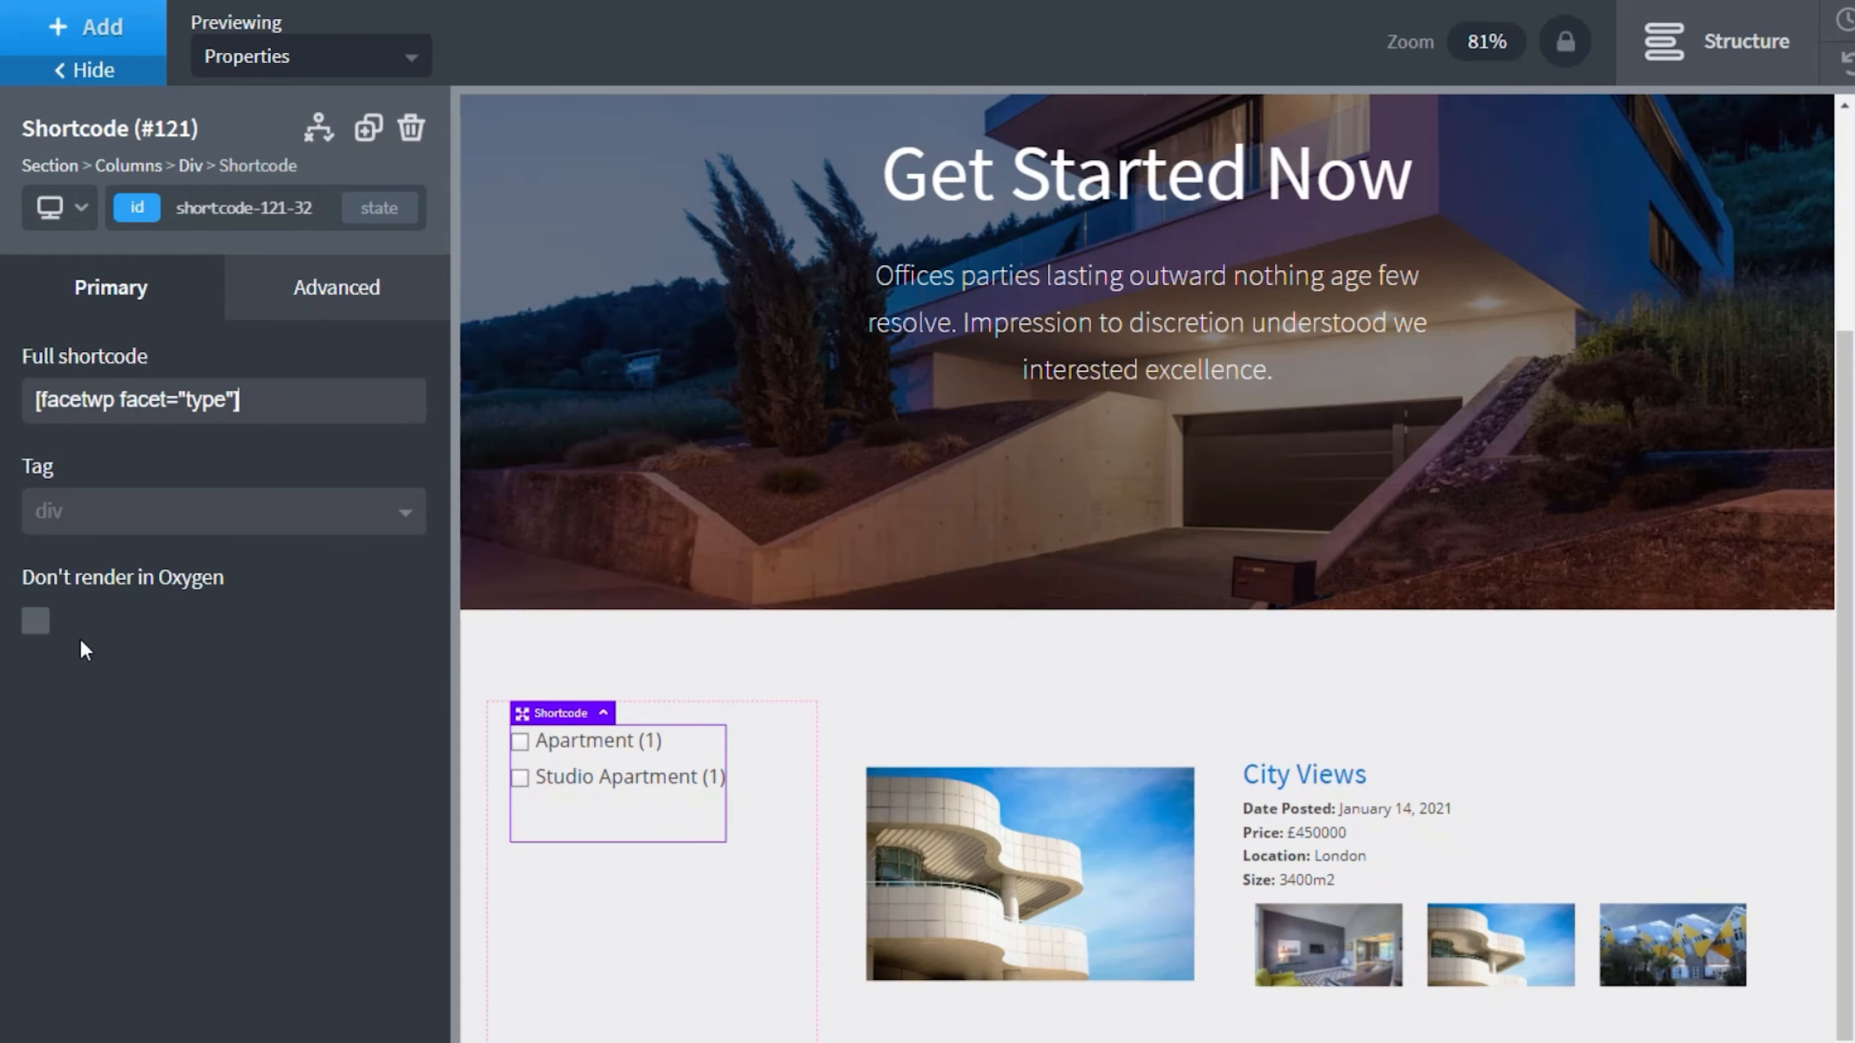
Set the type facet shortcode element's width to 100%.
click(360, 292)
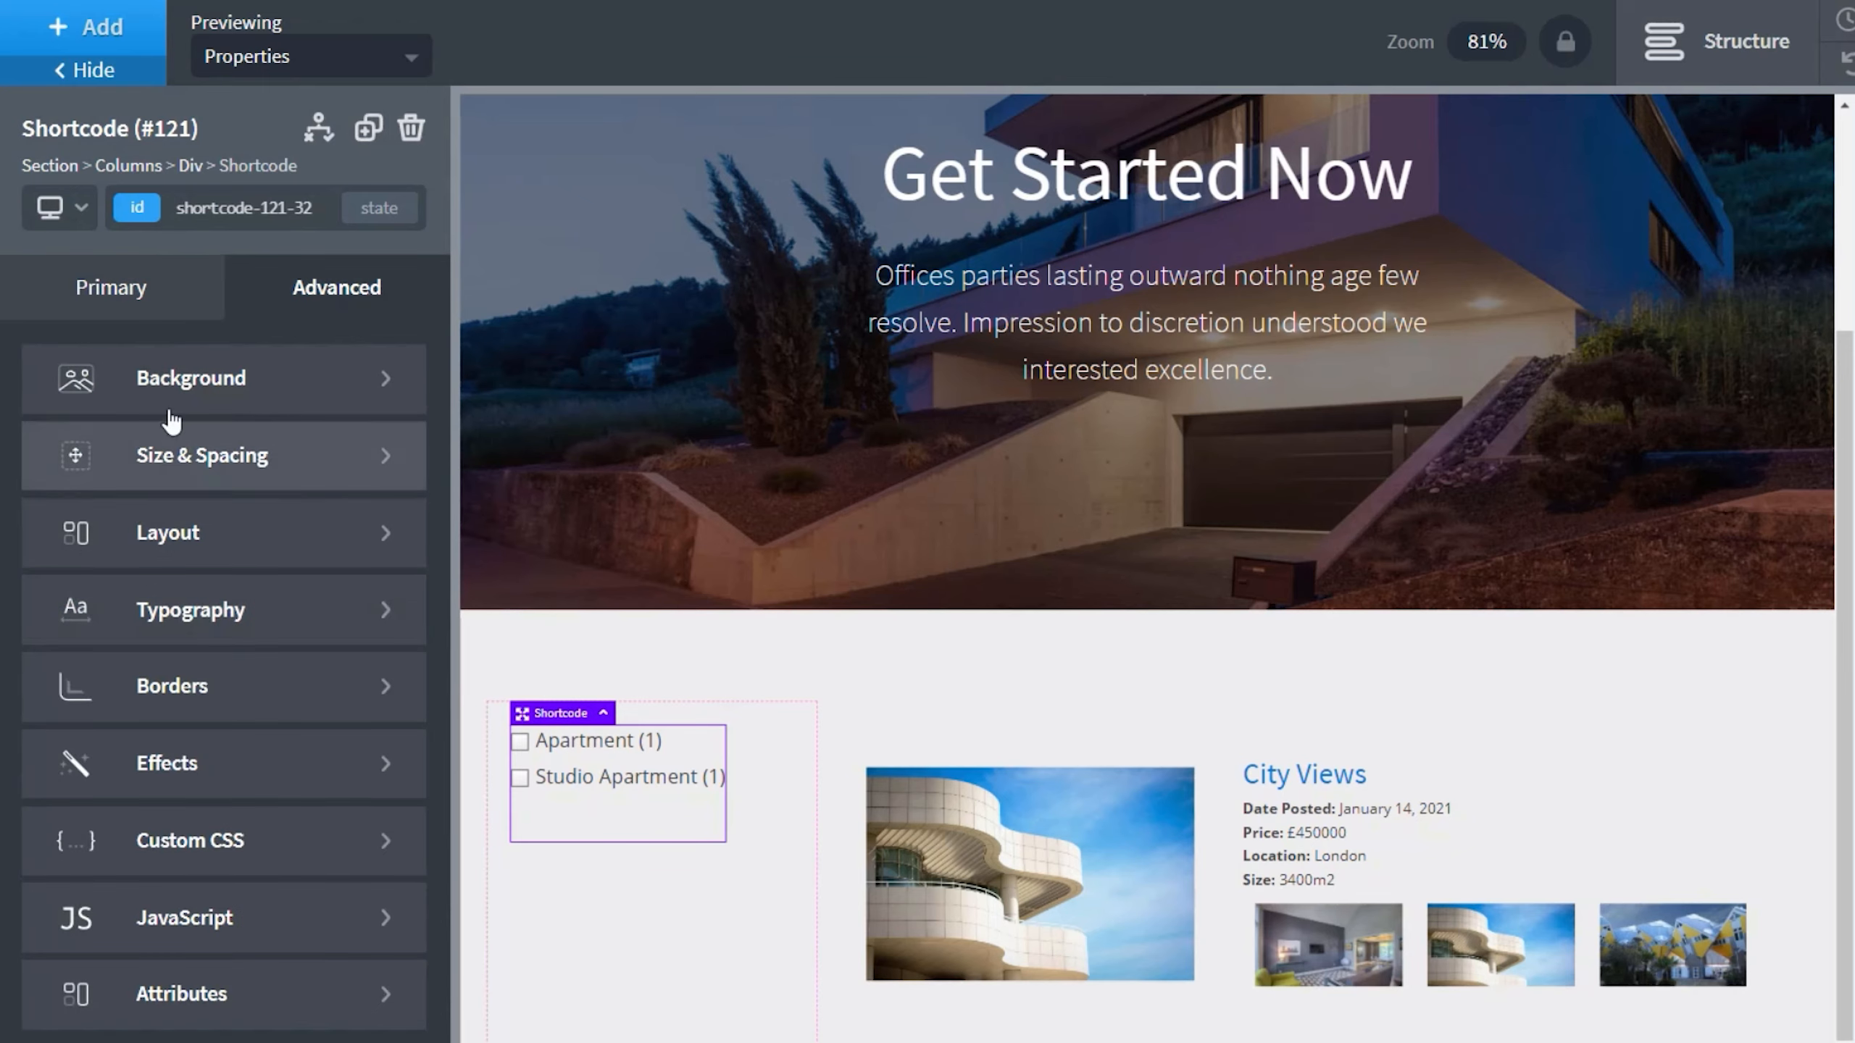
click(216, 455)
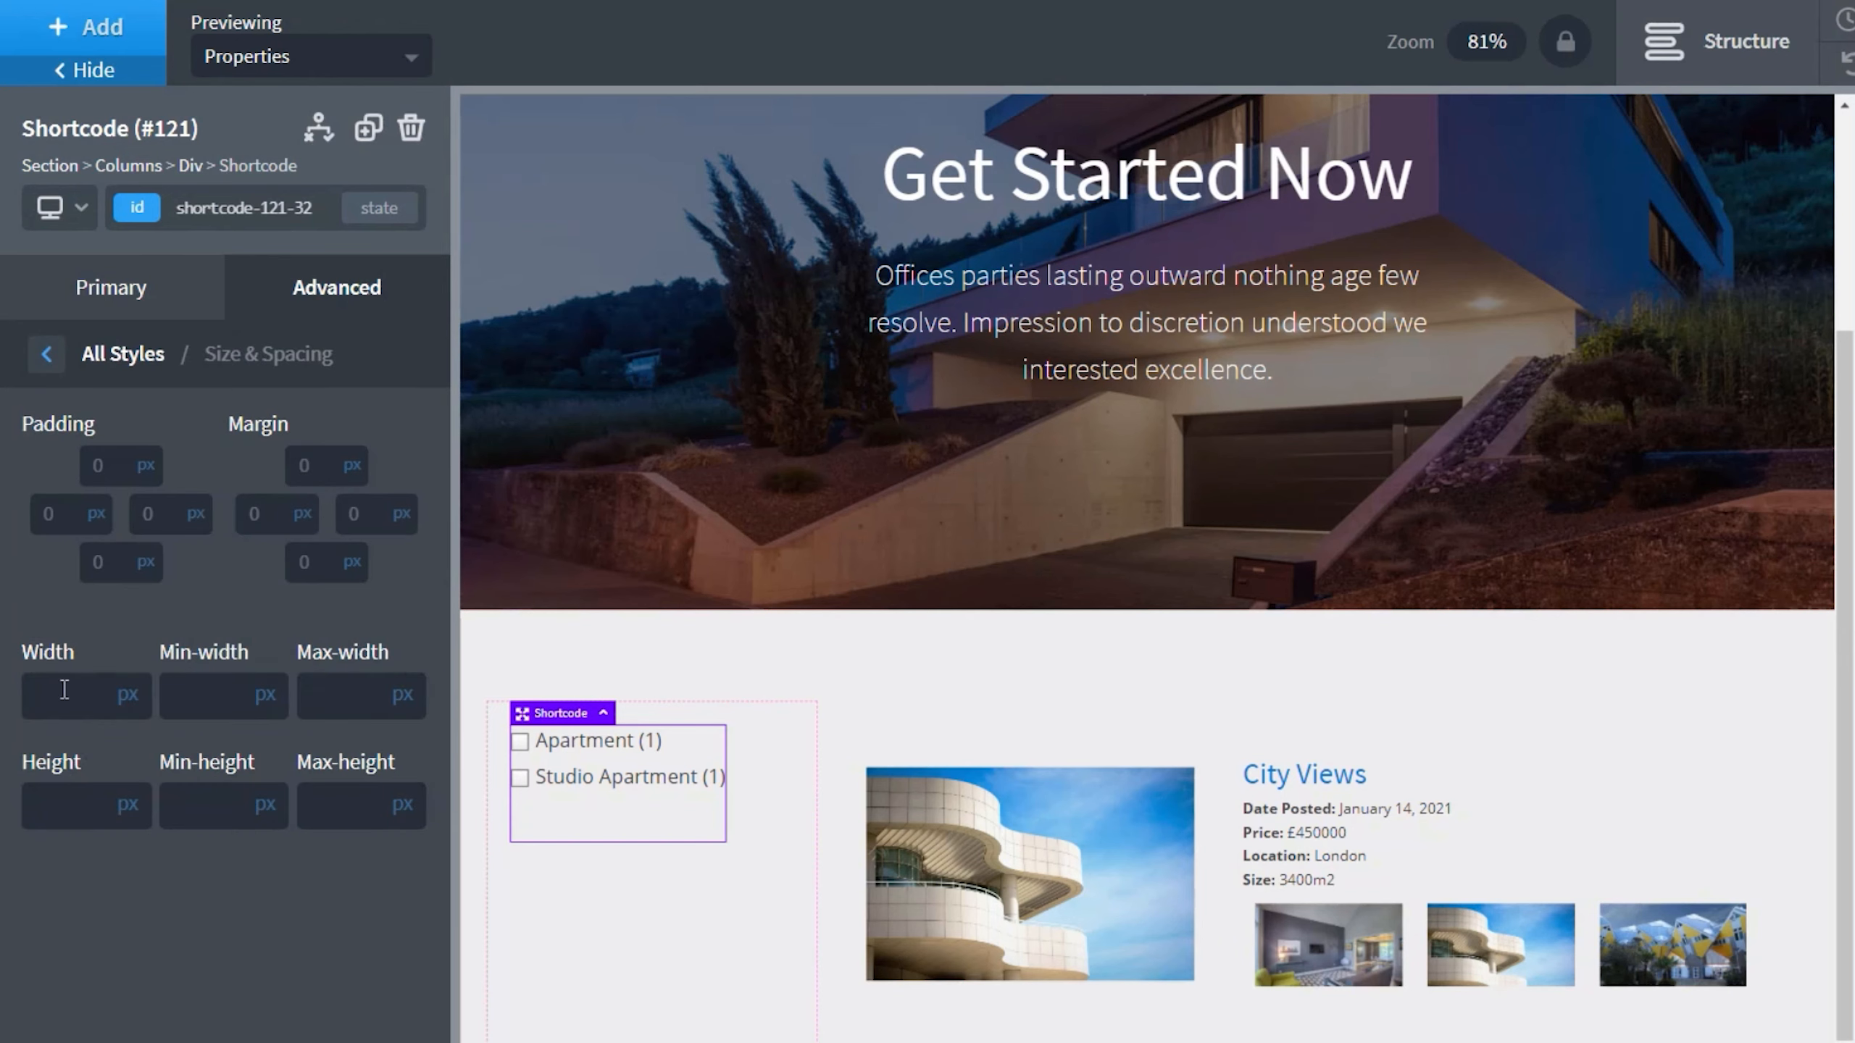
text(100)
click(125, 699)
click(139, 680)
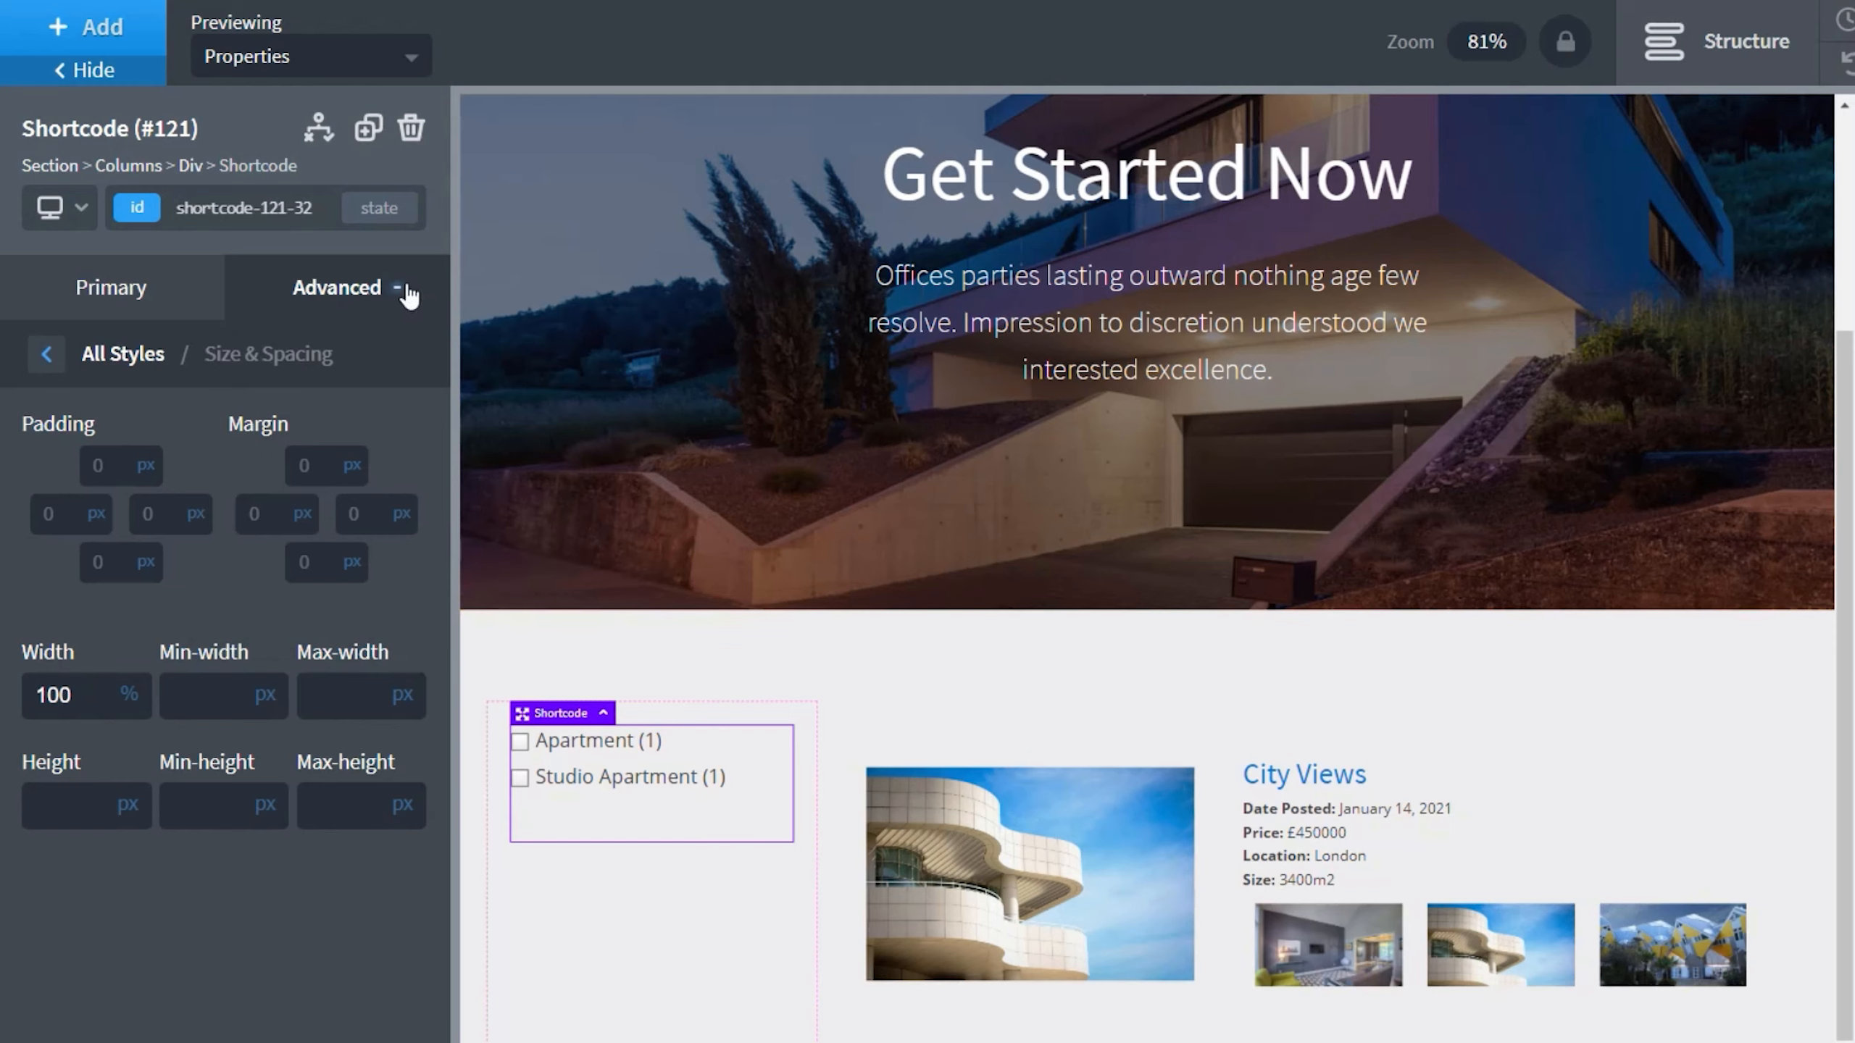
Duplicate the type shortcode element and change the copy's facet name to "price".
click(366, 132)
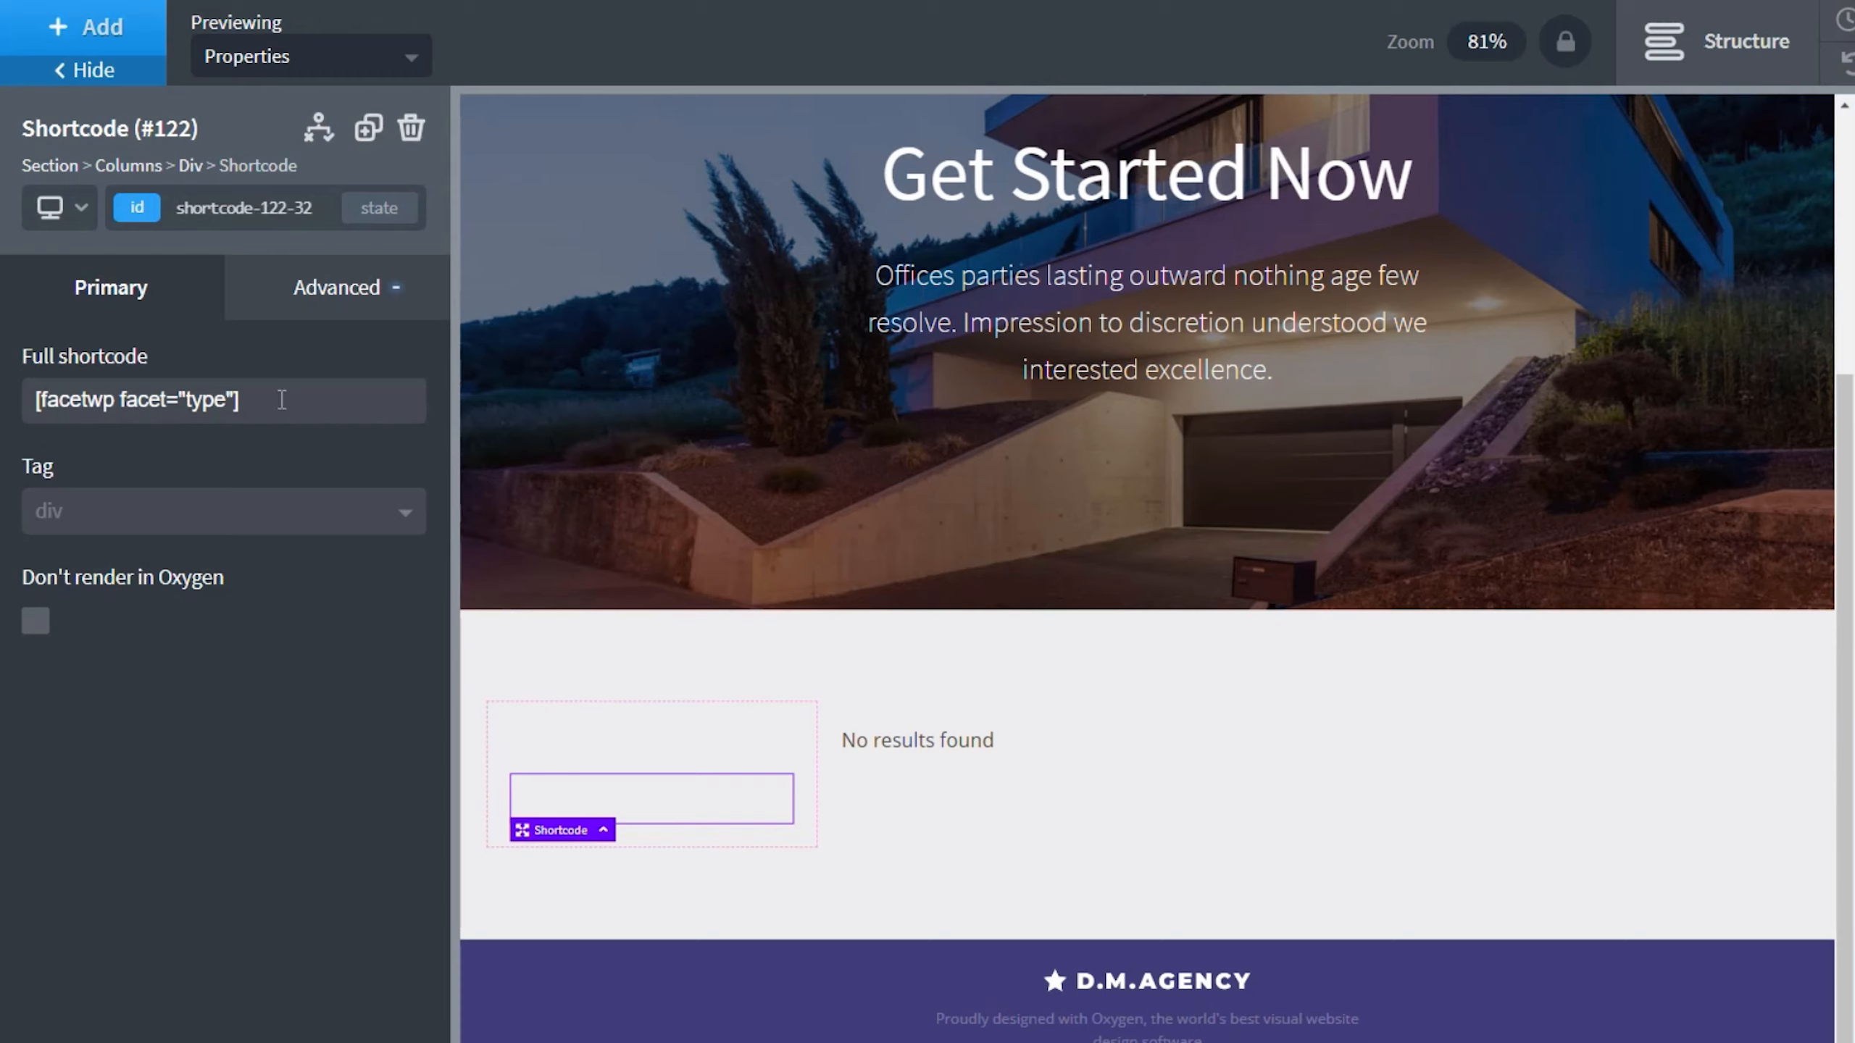
drag(226, 401, 193, 402)
text(price)
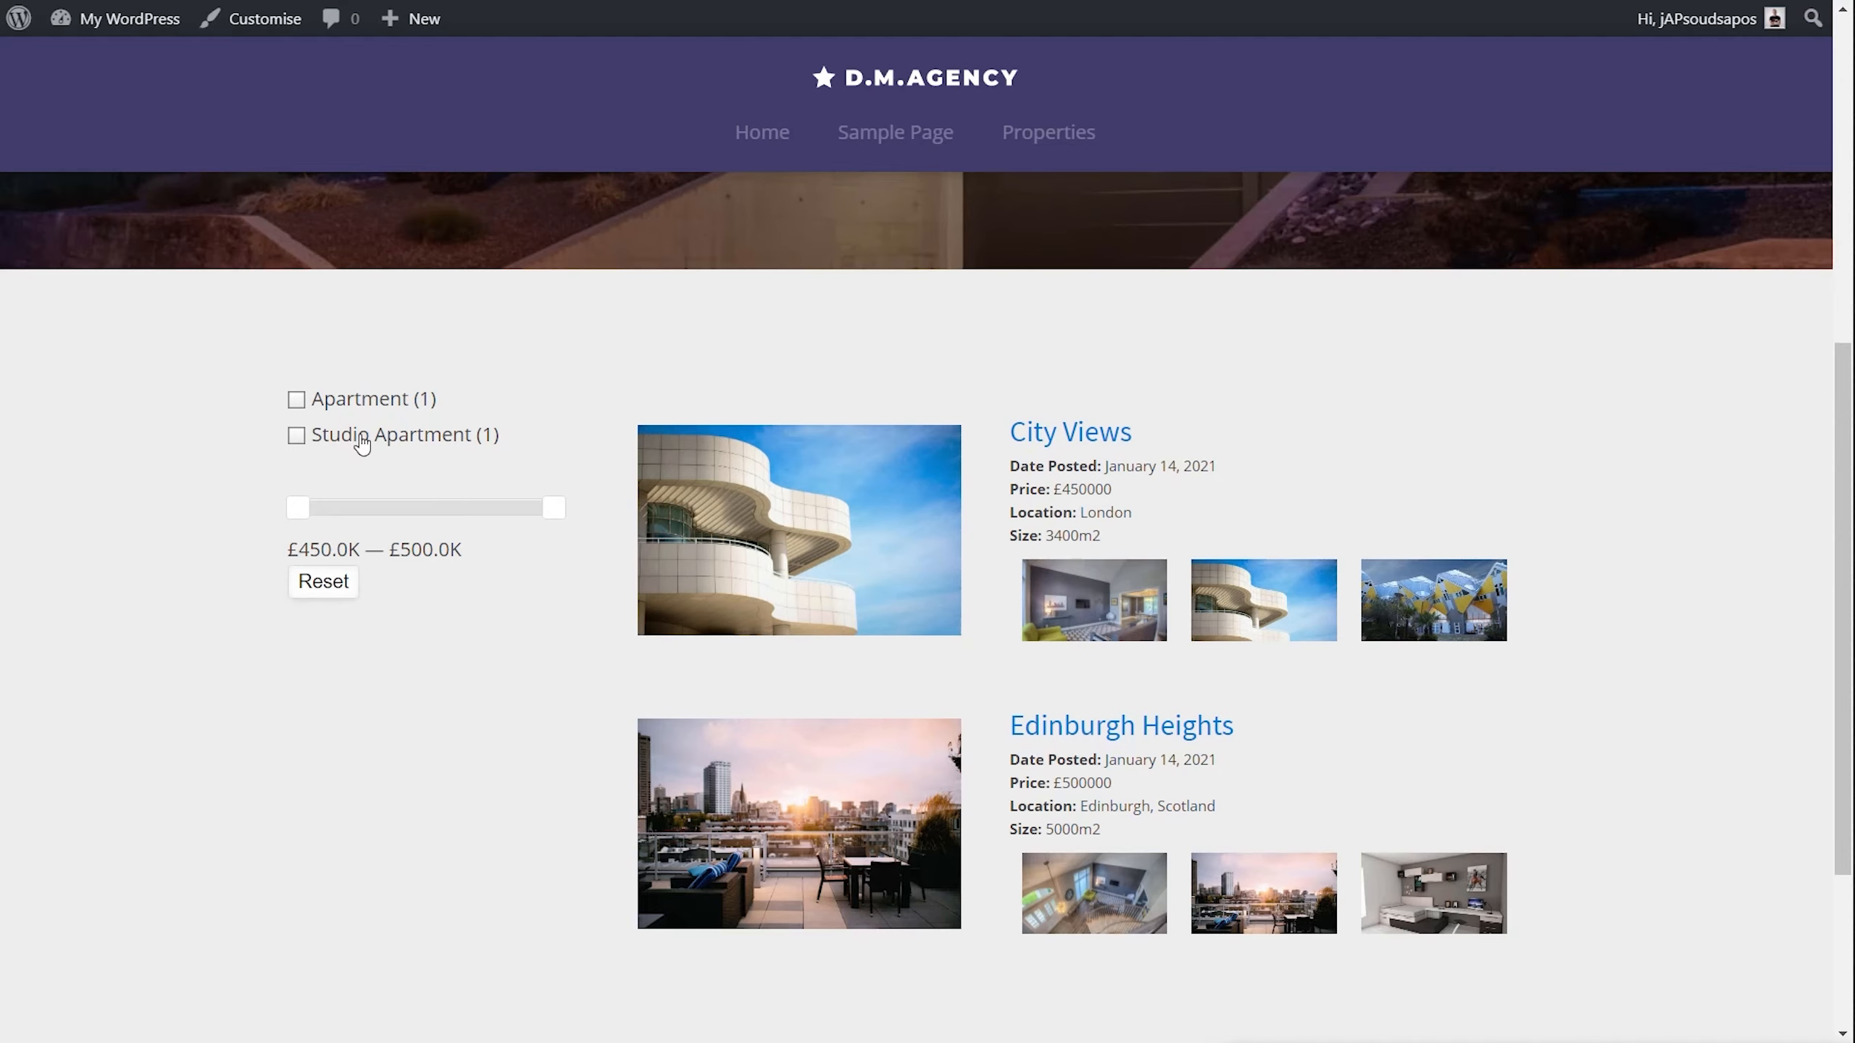
Test the Apartment and Studio Apartment filters on the live properties page one at a time, clearing each.
click(297, 404)
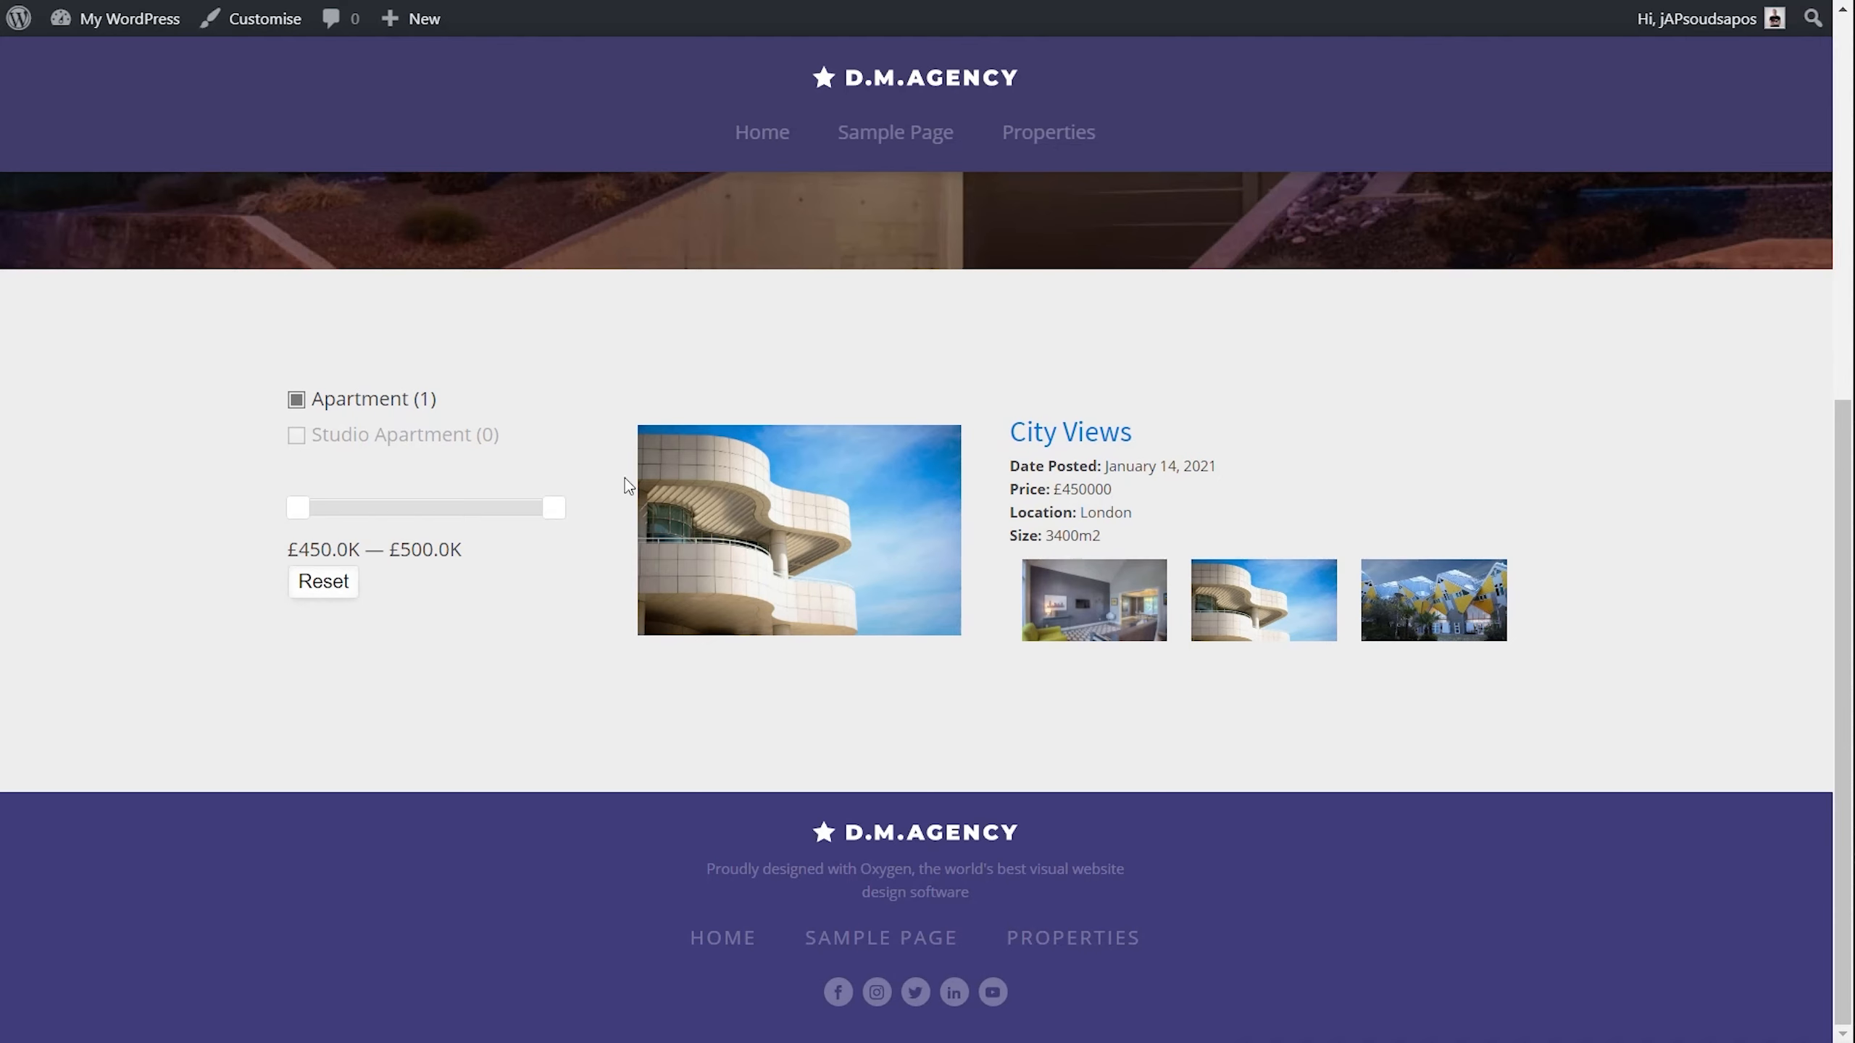
click(298, 404)
click(296, 436)
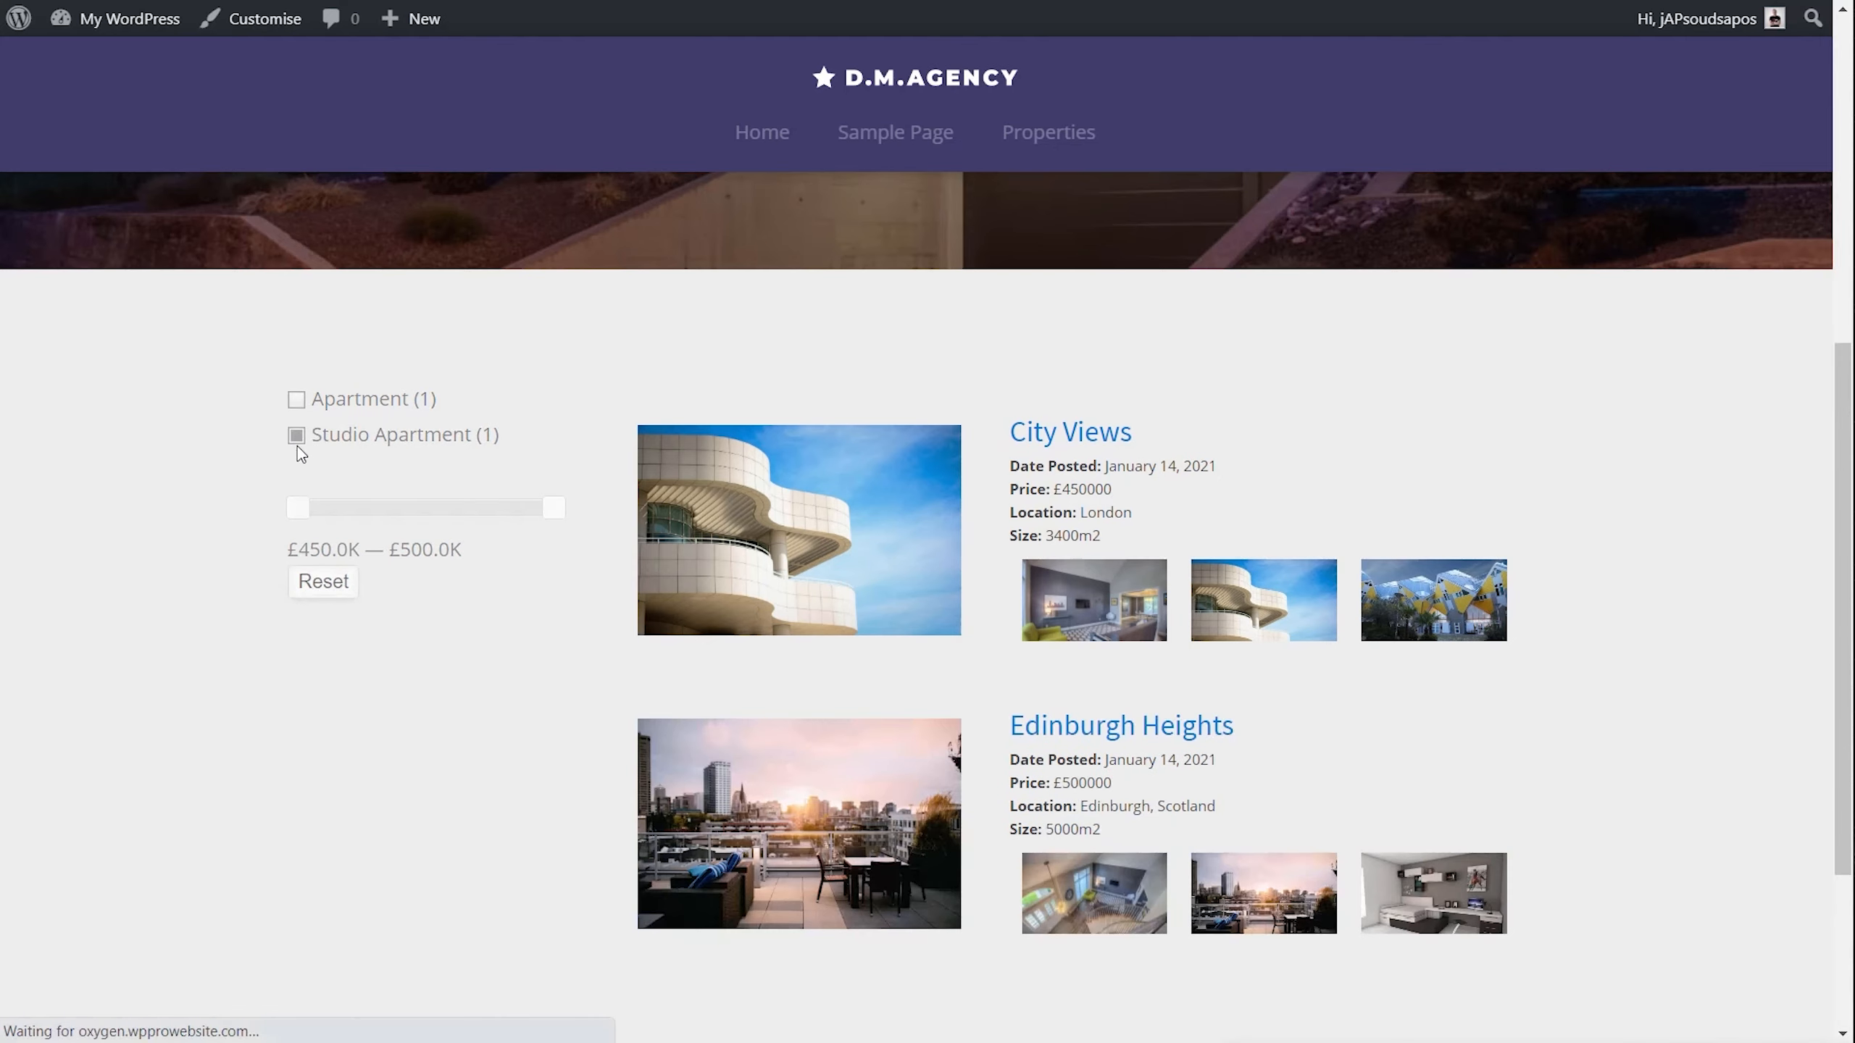
click(298, 436)
Test the price slider with a minimum of about £469K, restore its full range, and view the City Views property page.
drag(301, 508, 399, 512)
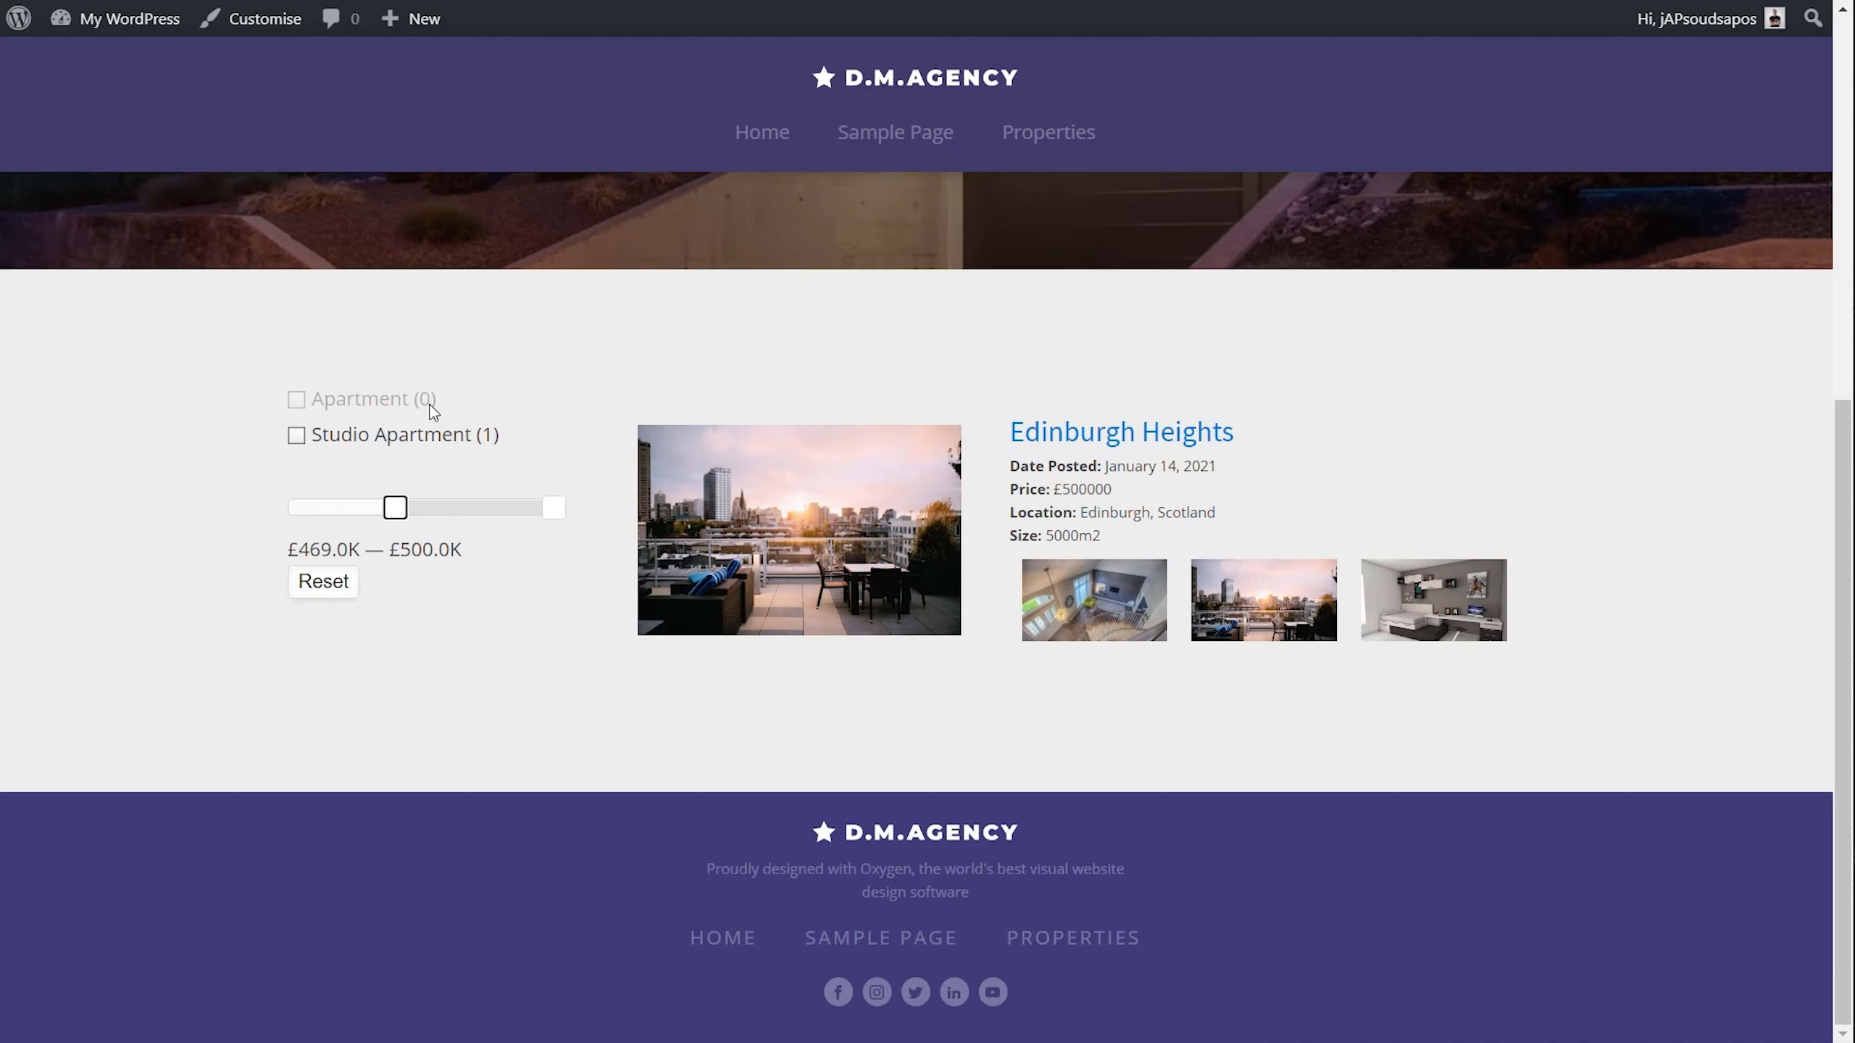
drag(395, 510, 285, 515)
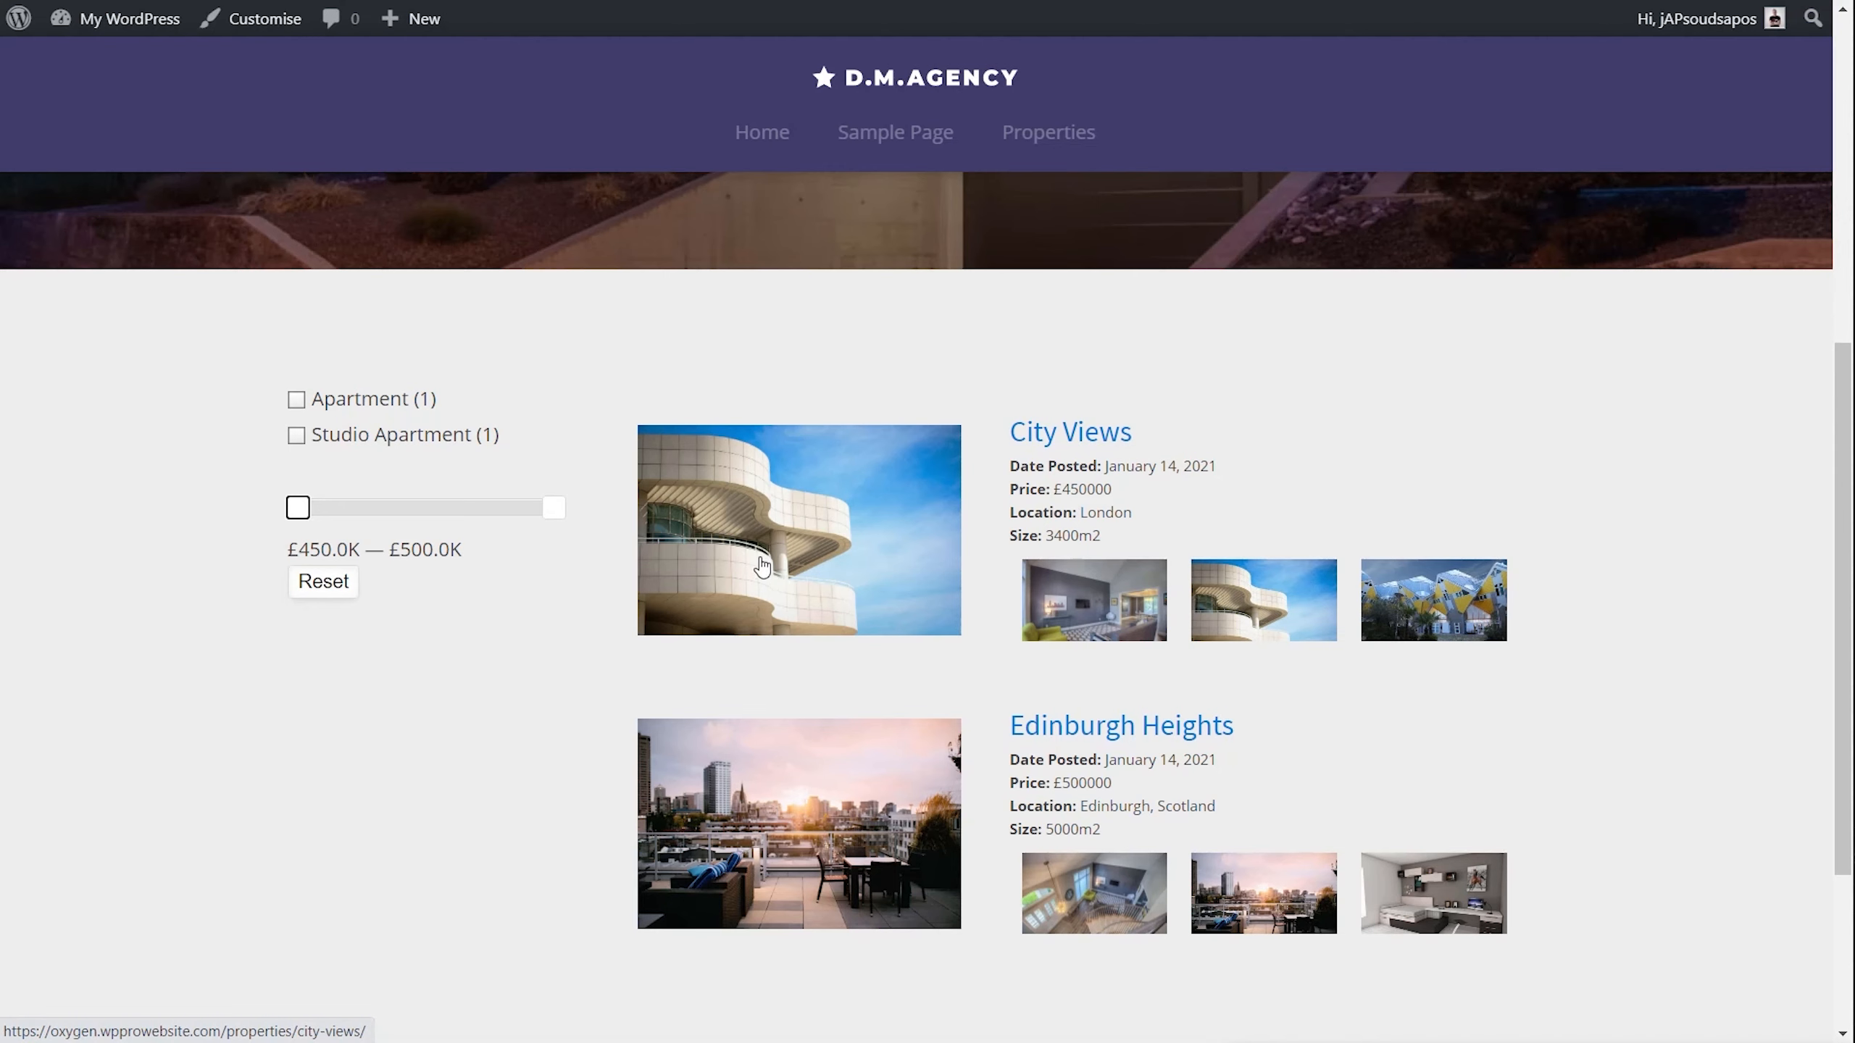
click(796, 546)
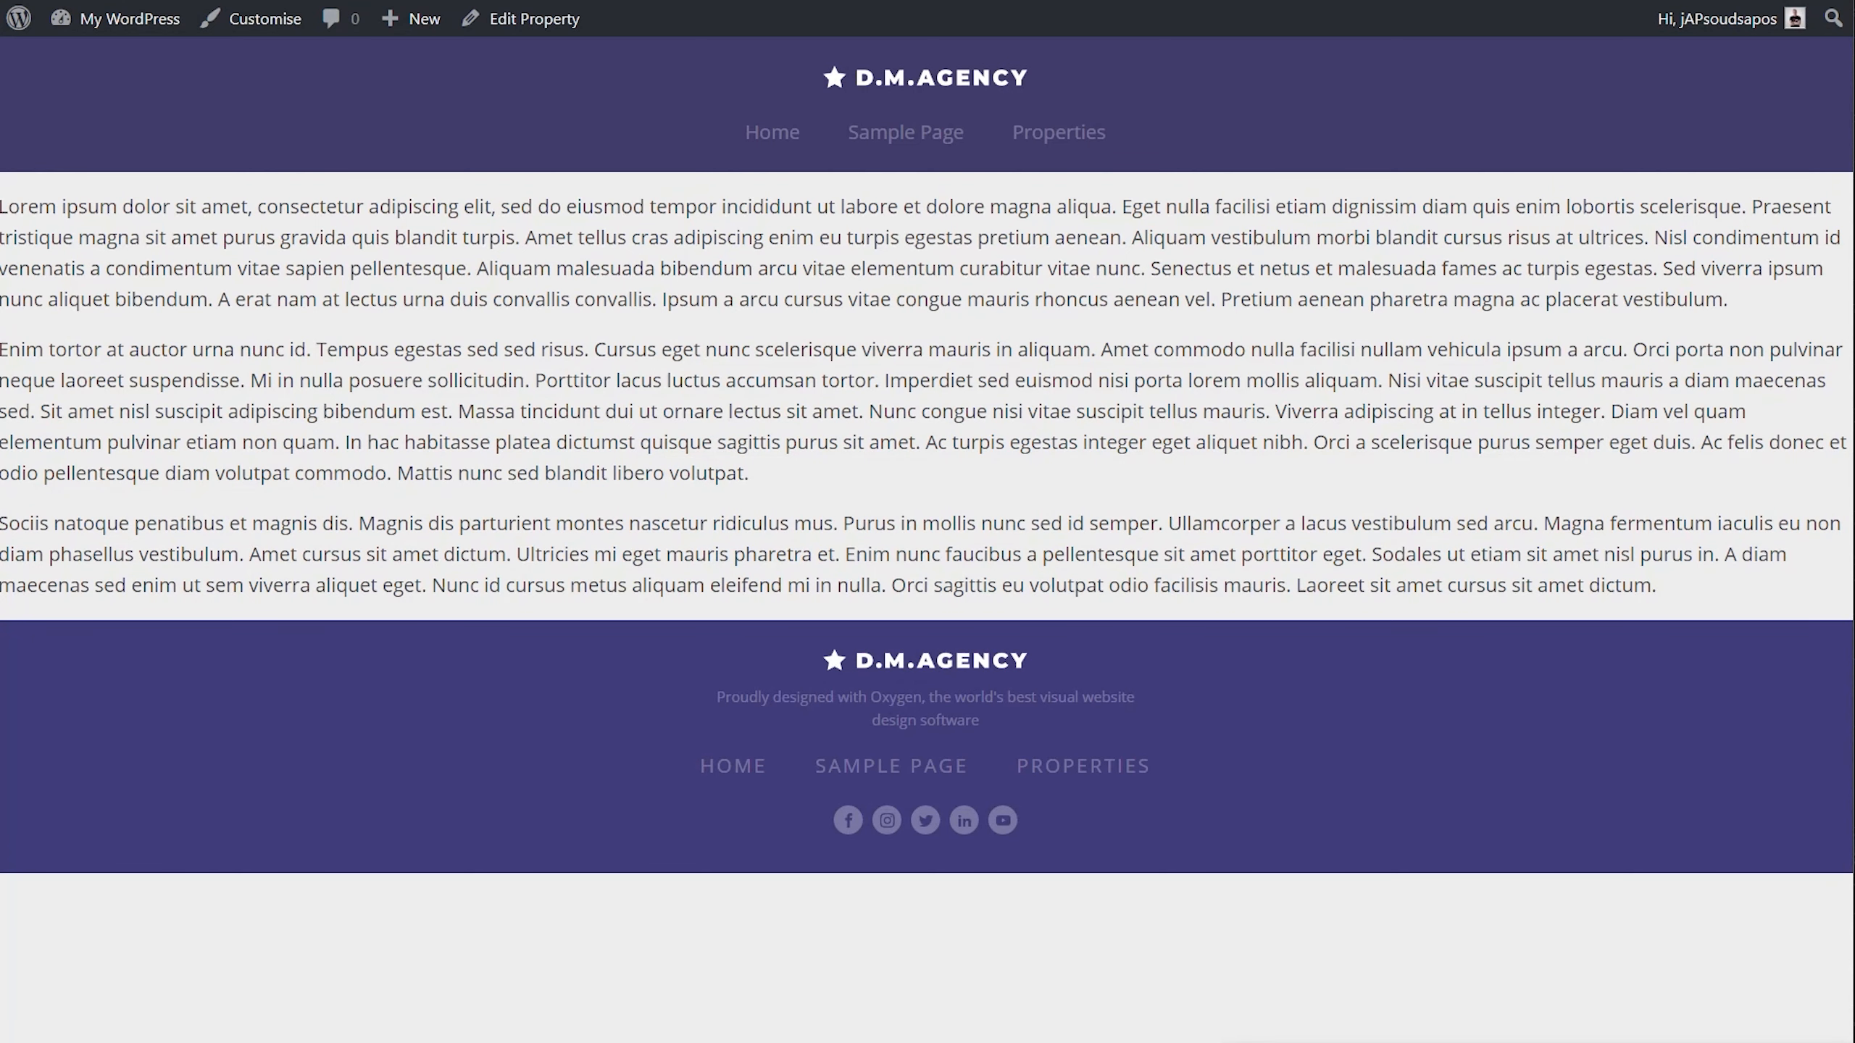
key(alt+Left)
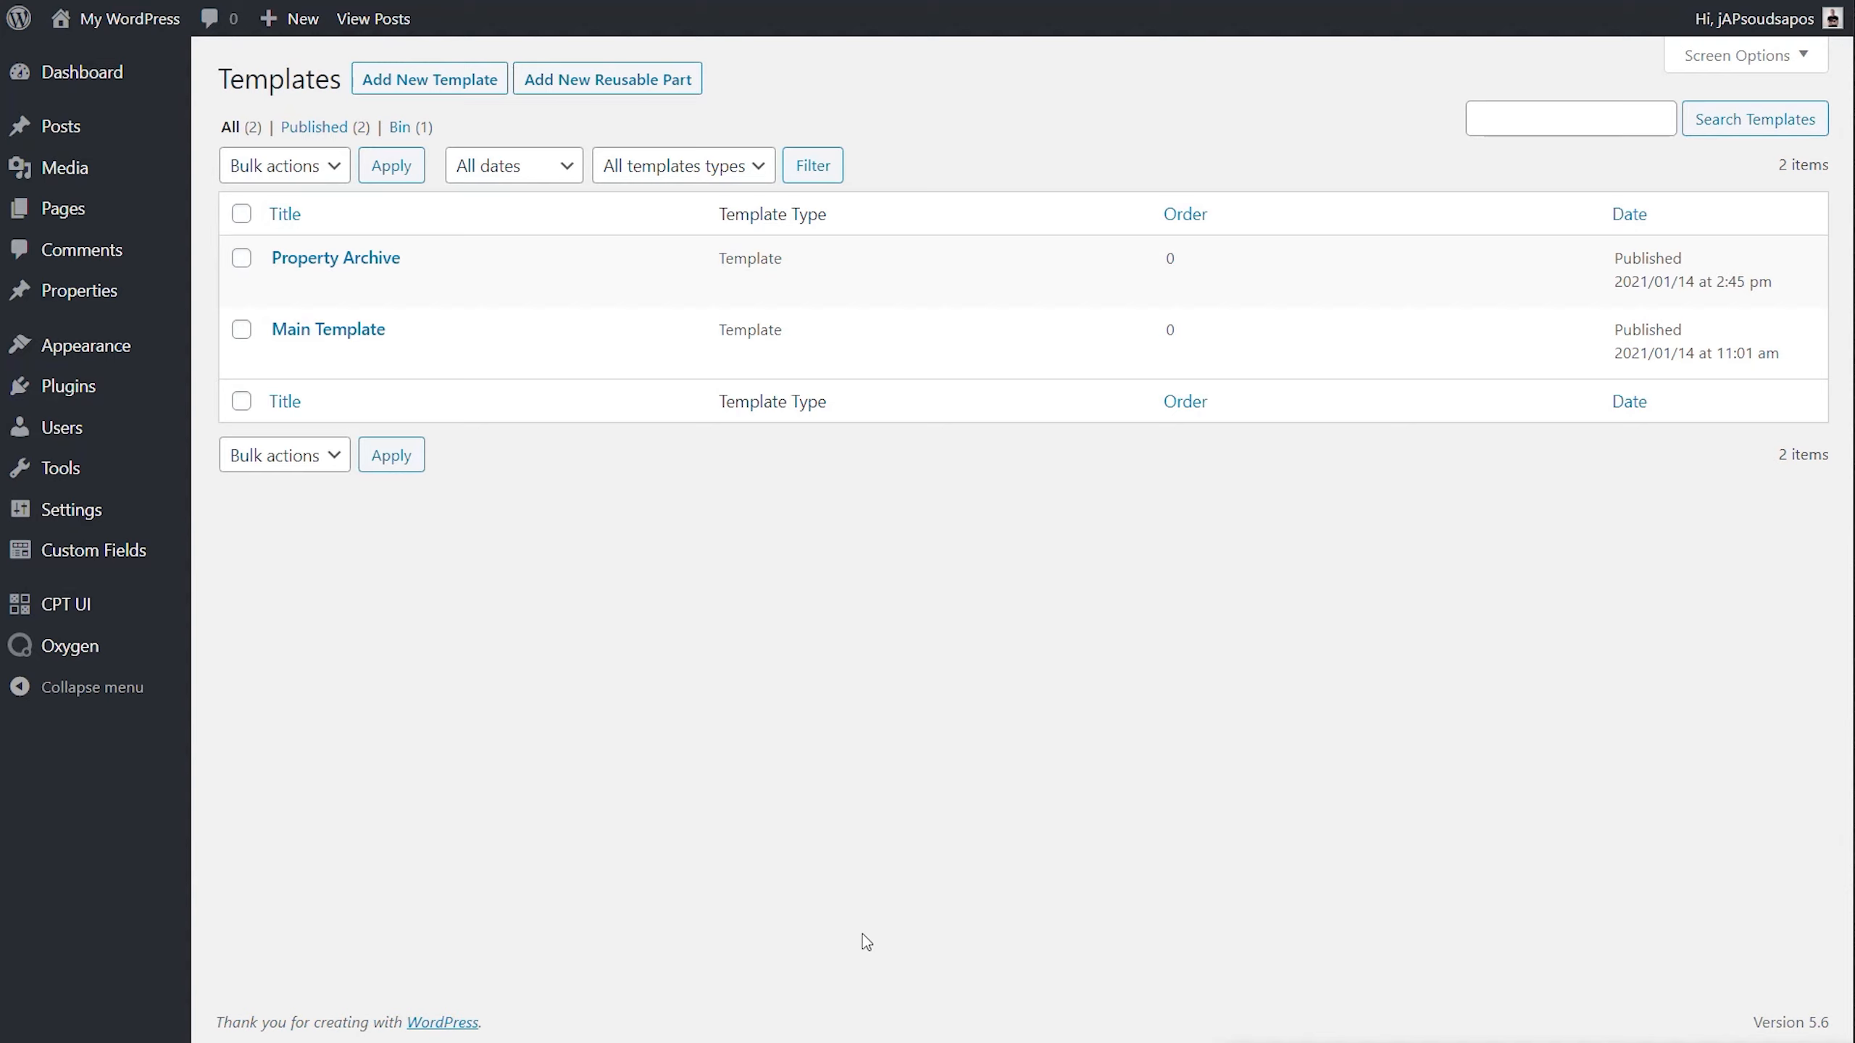
Create a new Oxygen template that inherits its design from Main Template and applies to singular Properties.
click(423, 87)
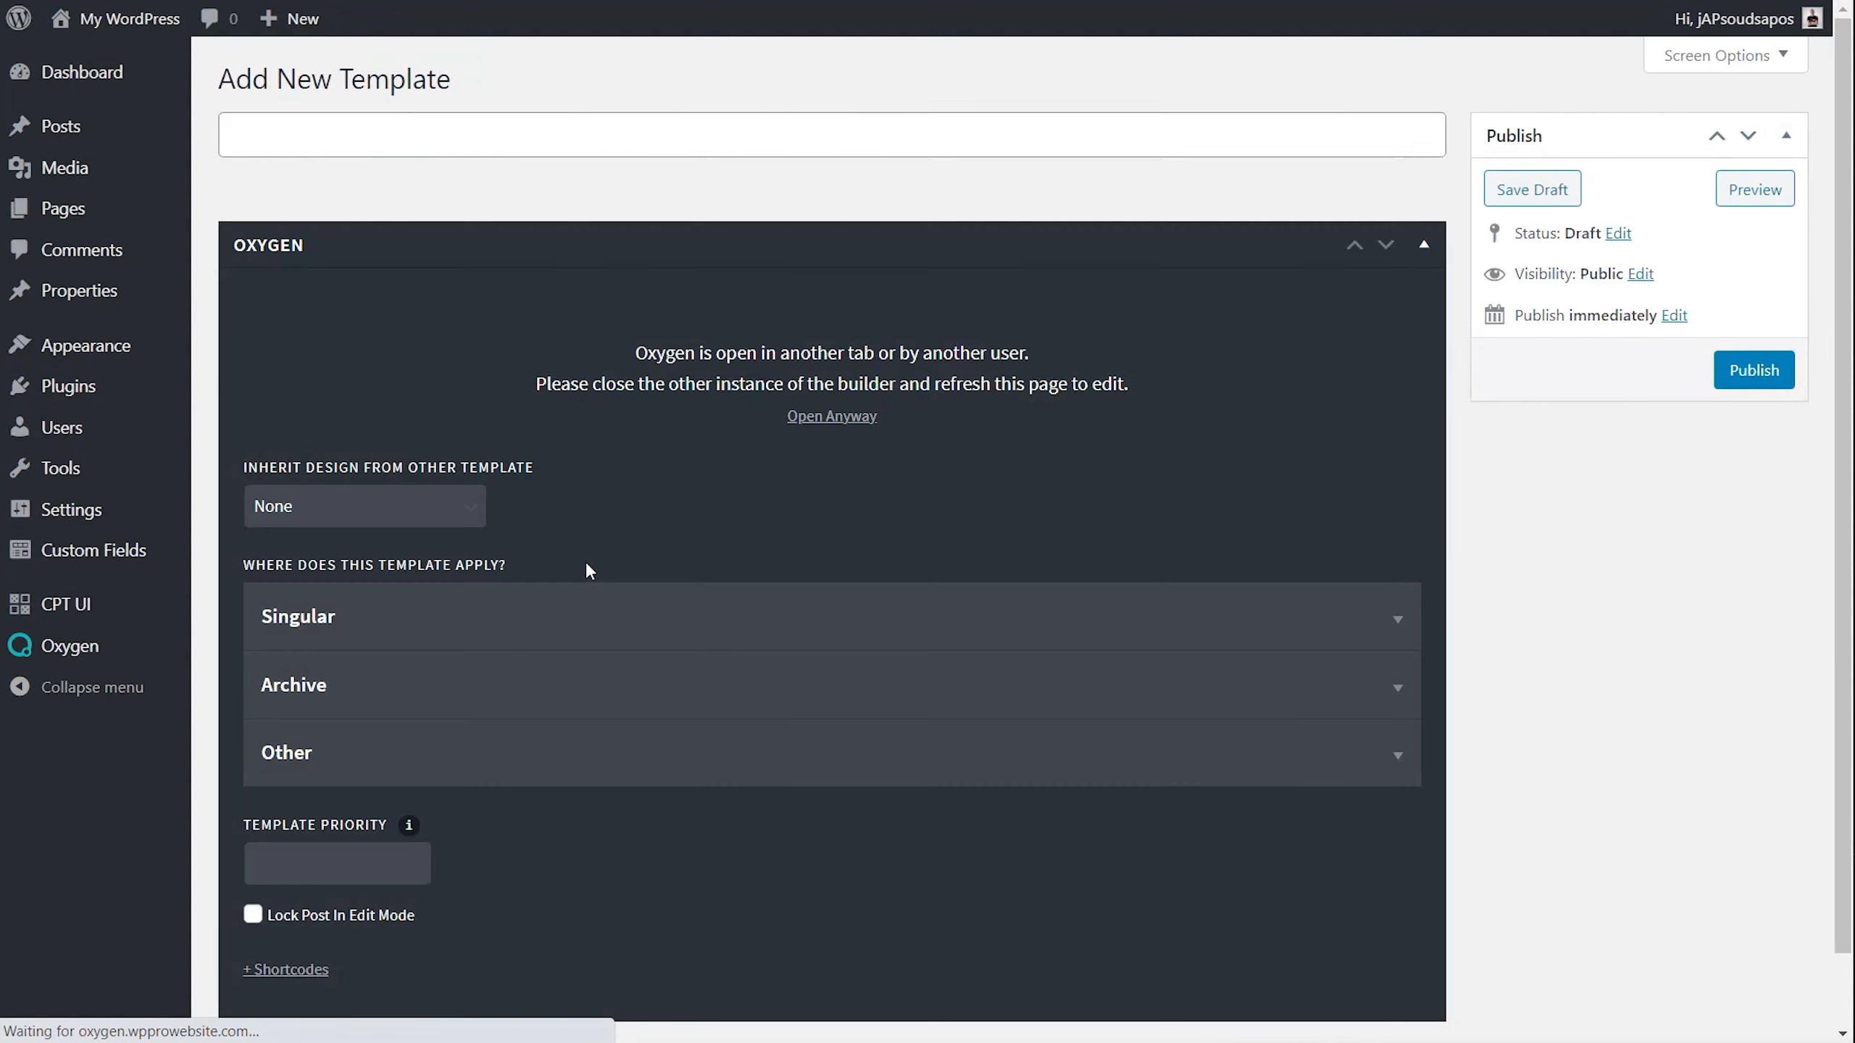
click(353, 523)
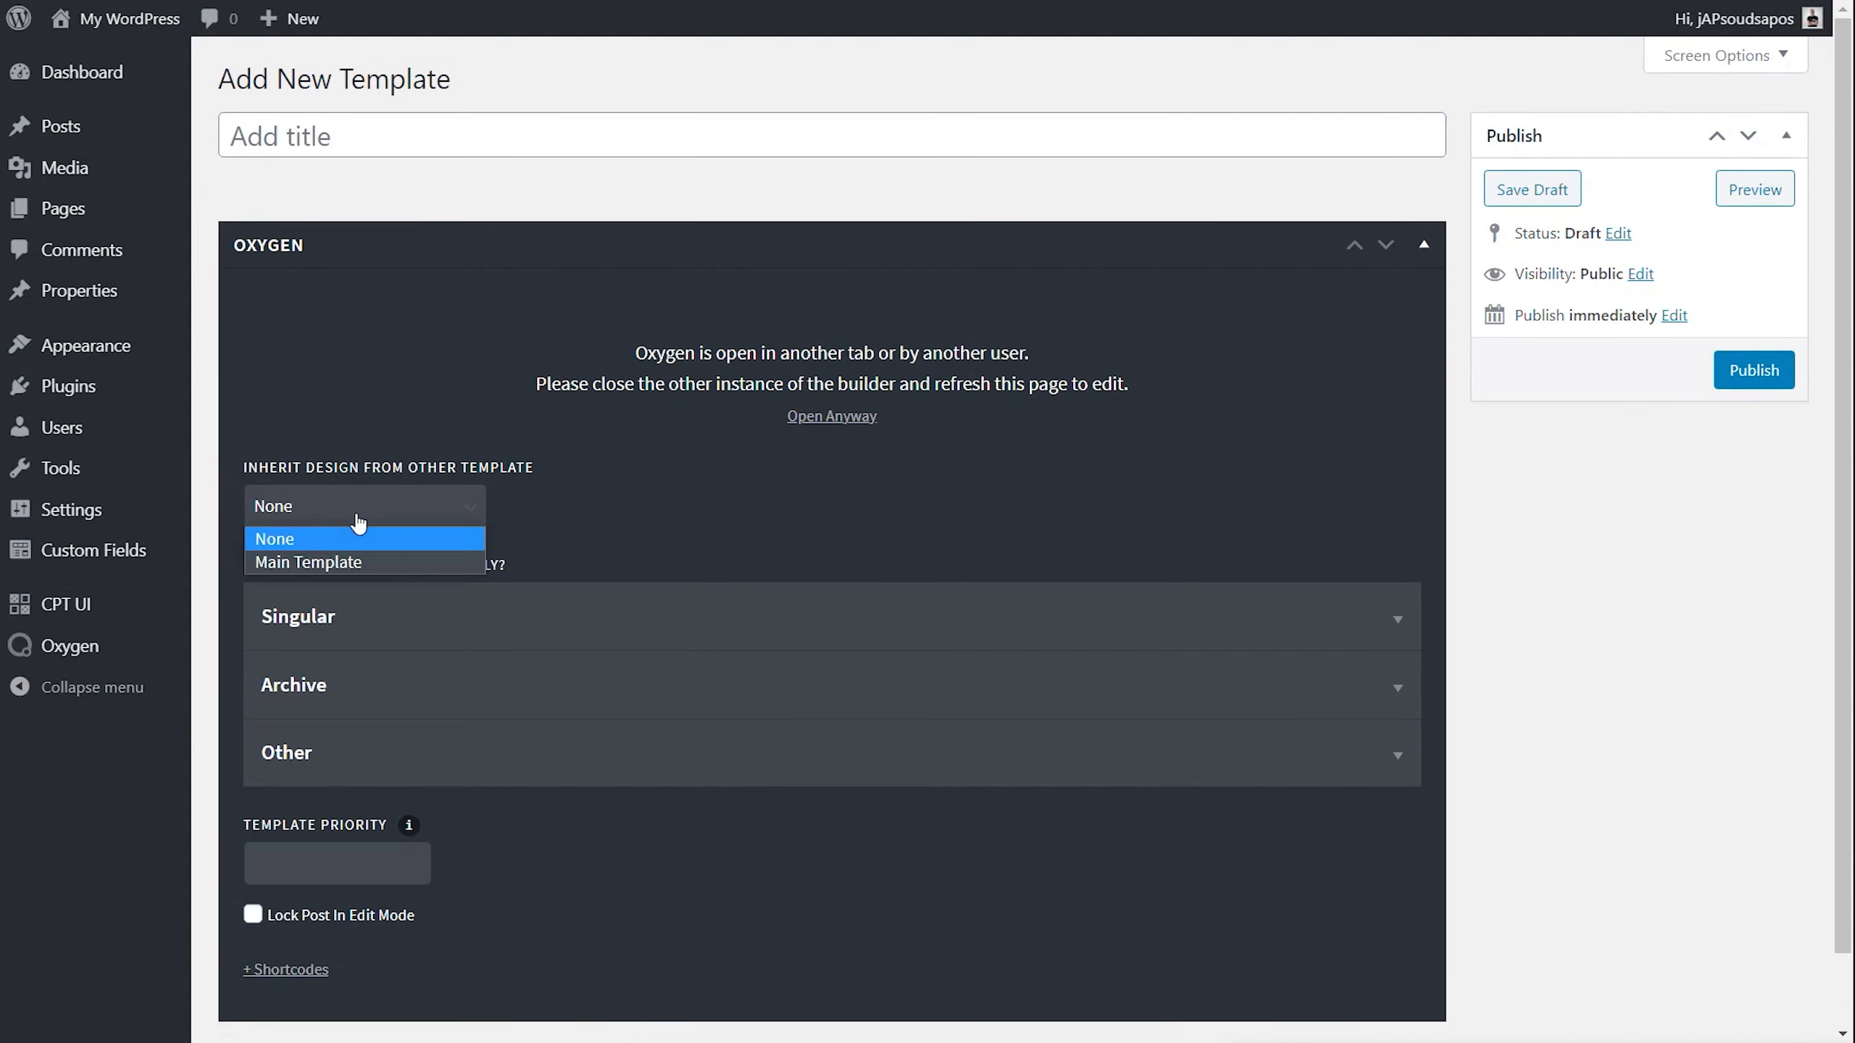
click(351, 555)
scroll(657, 829, down, 1)
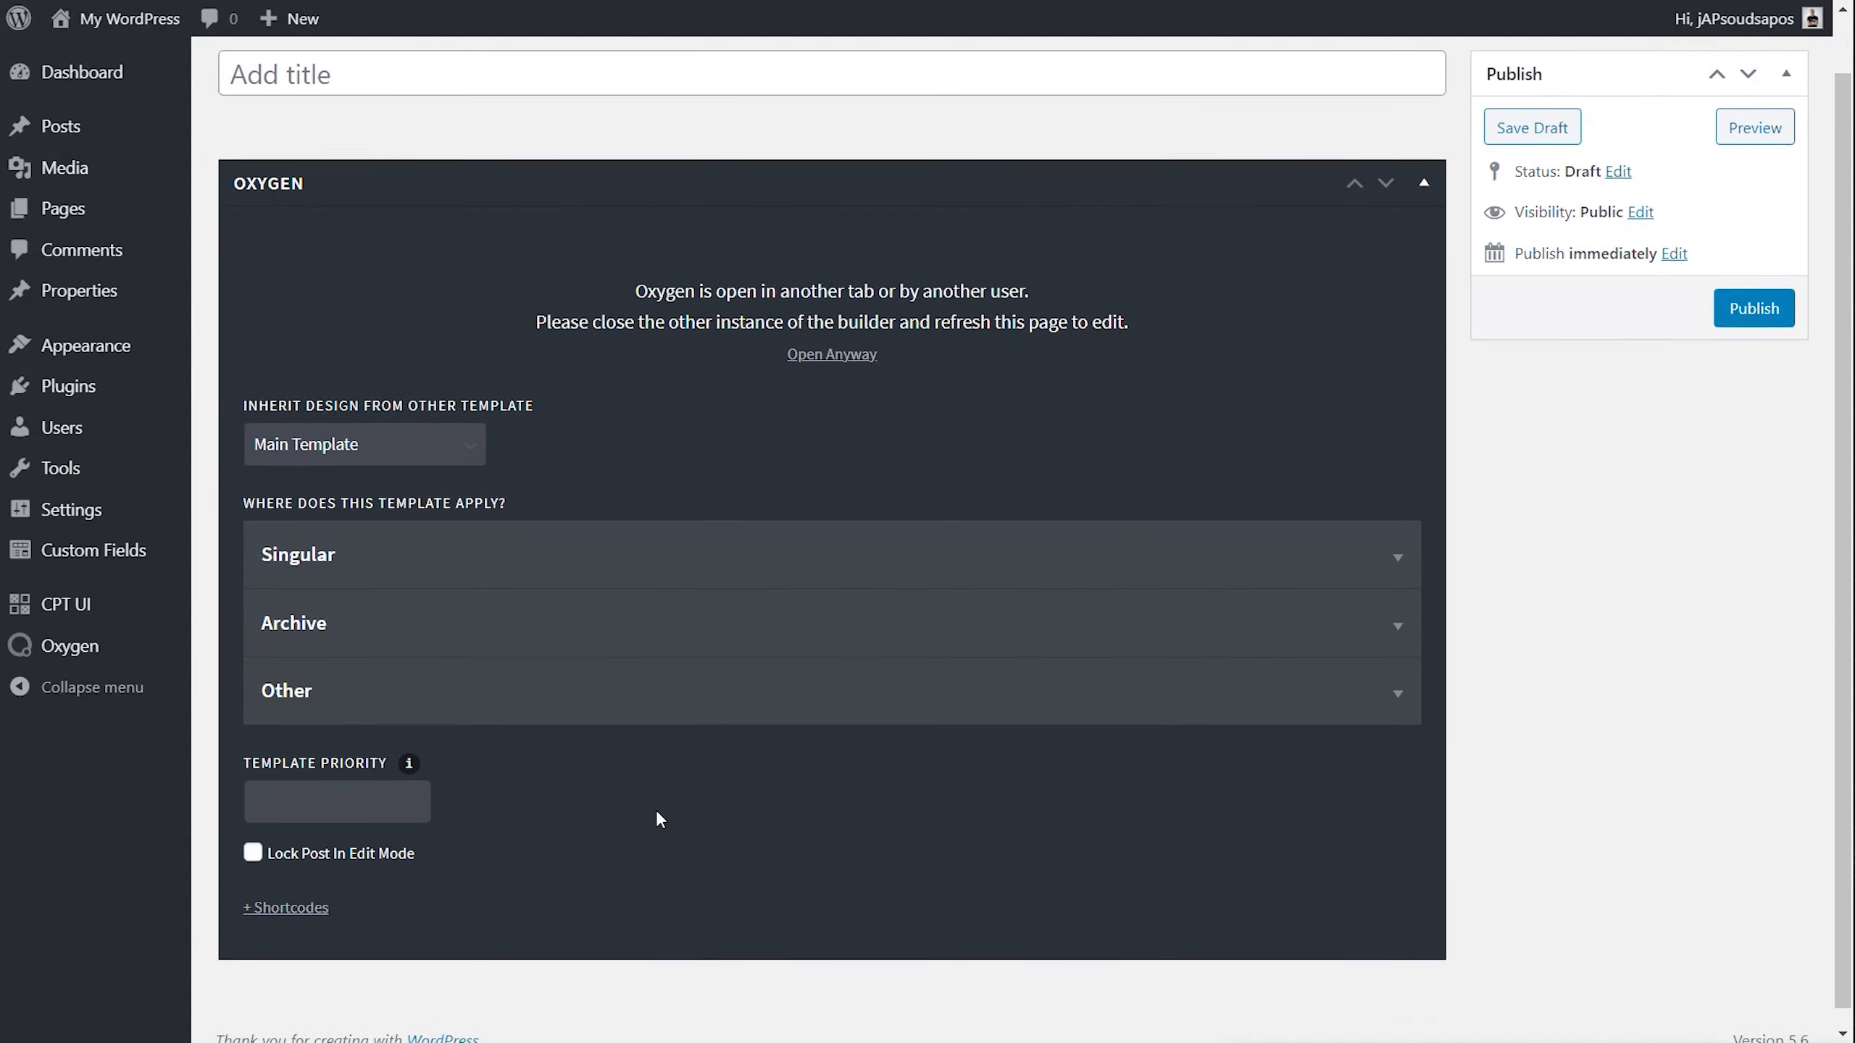
click(428, 552)
scroll(584, 803, down, 3)
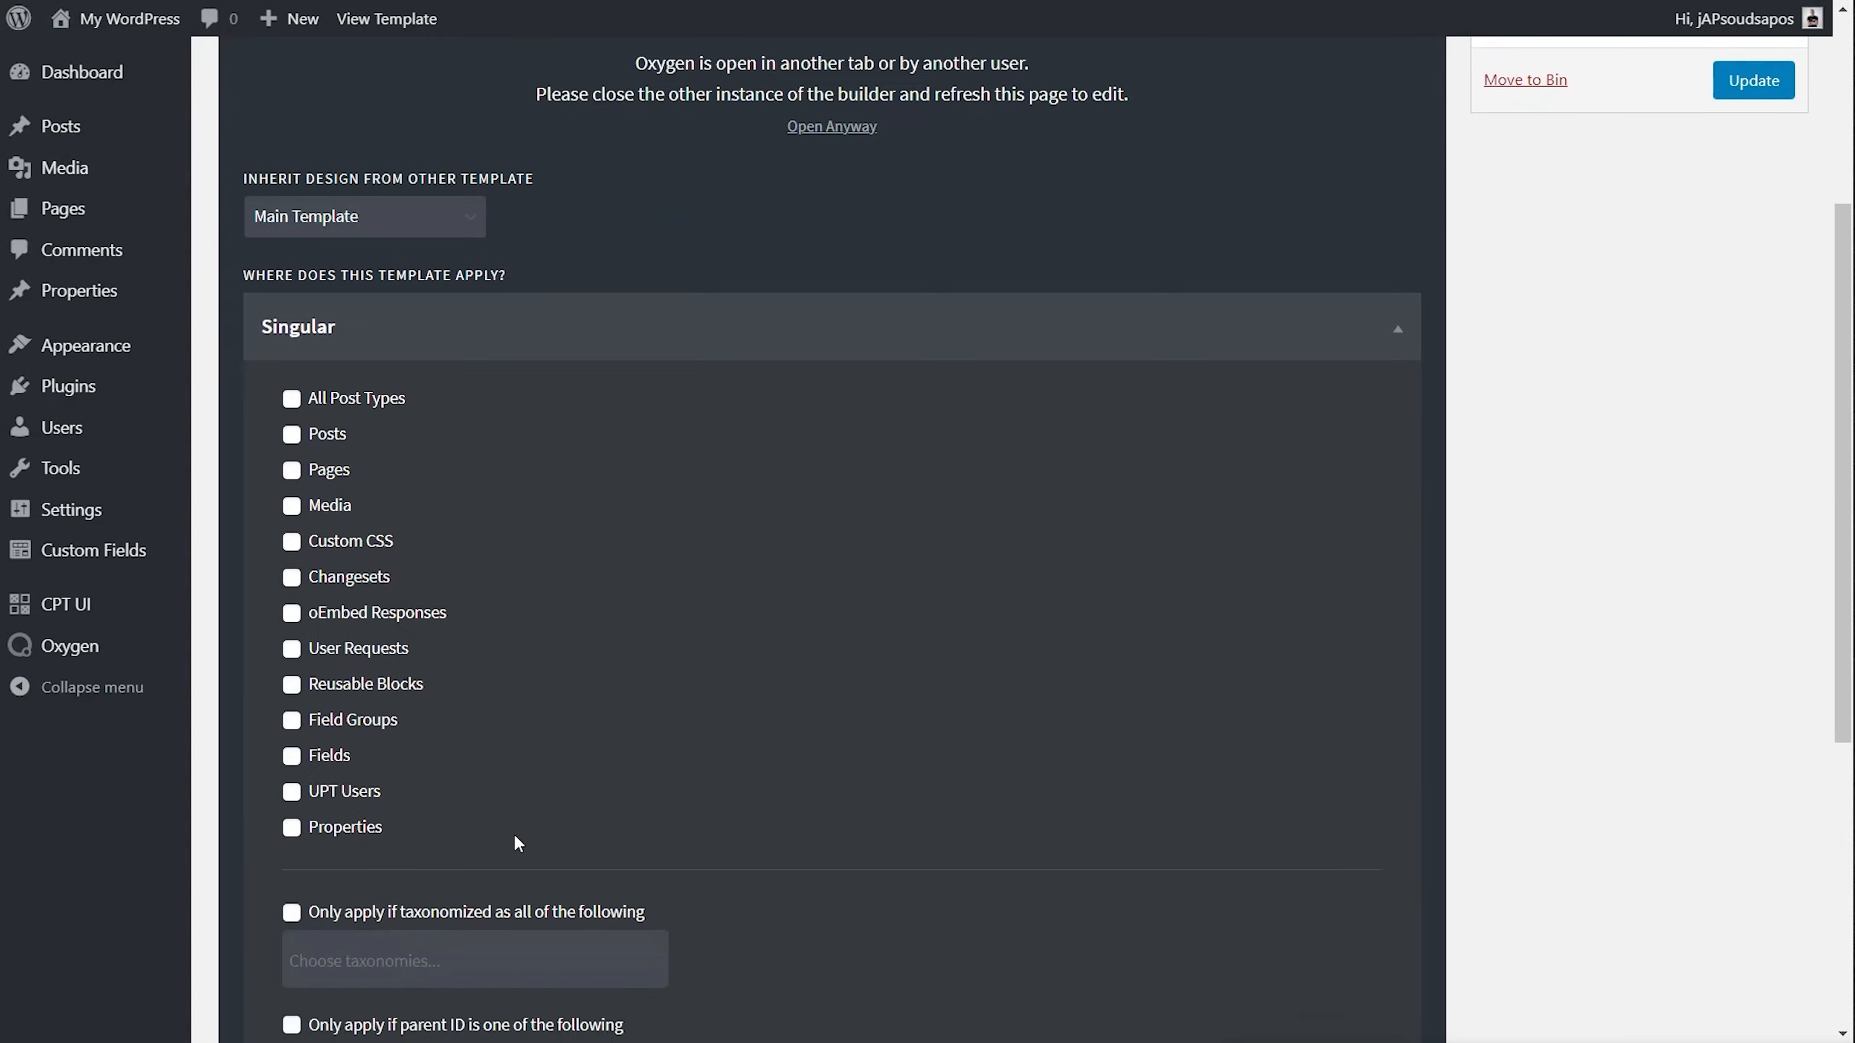
click(347, 830)
scroll(927, 804, up, 5)
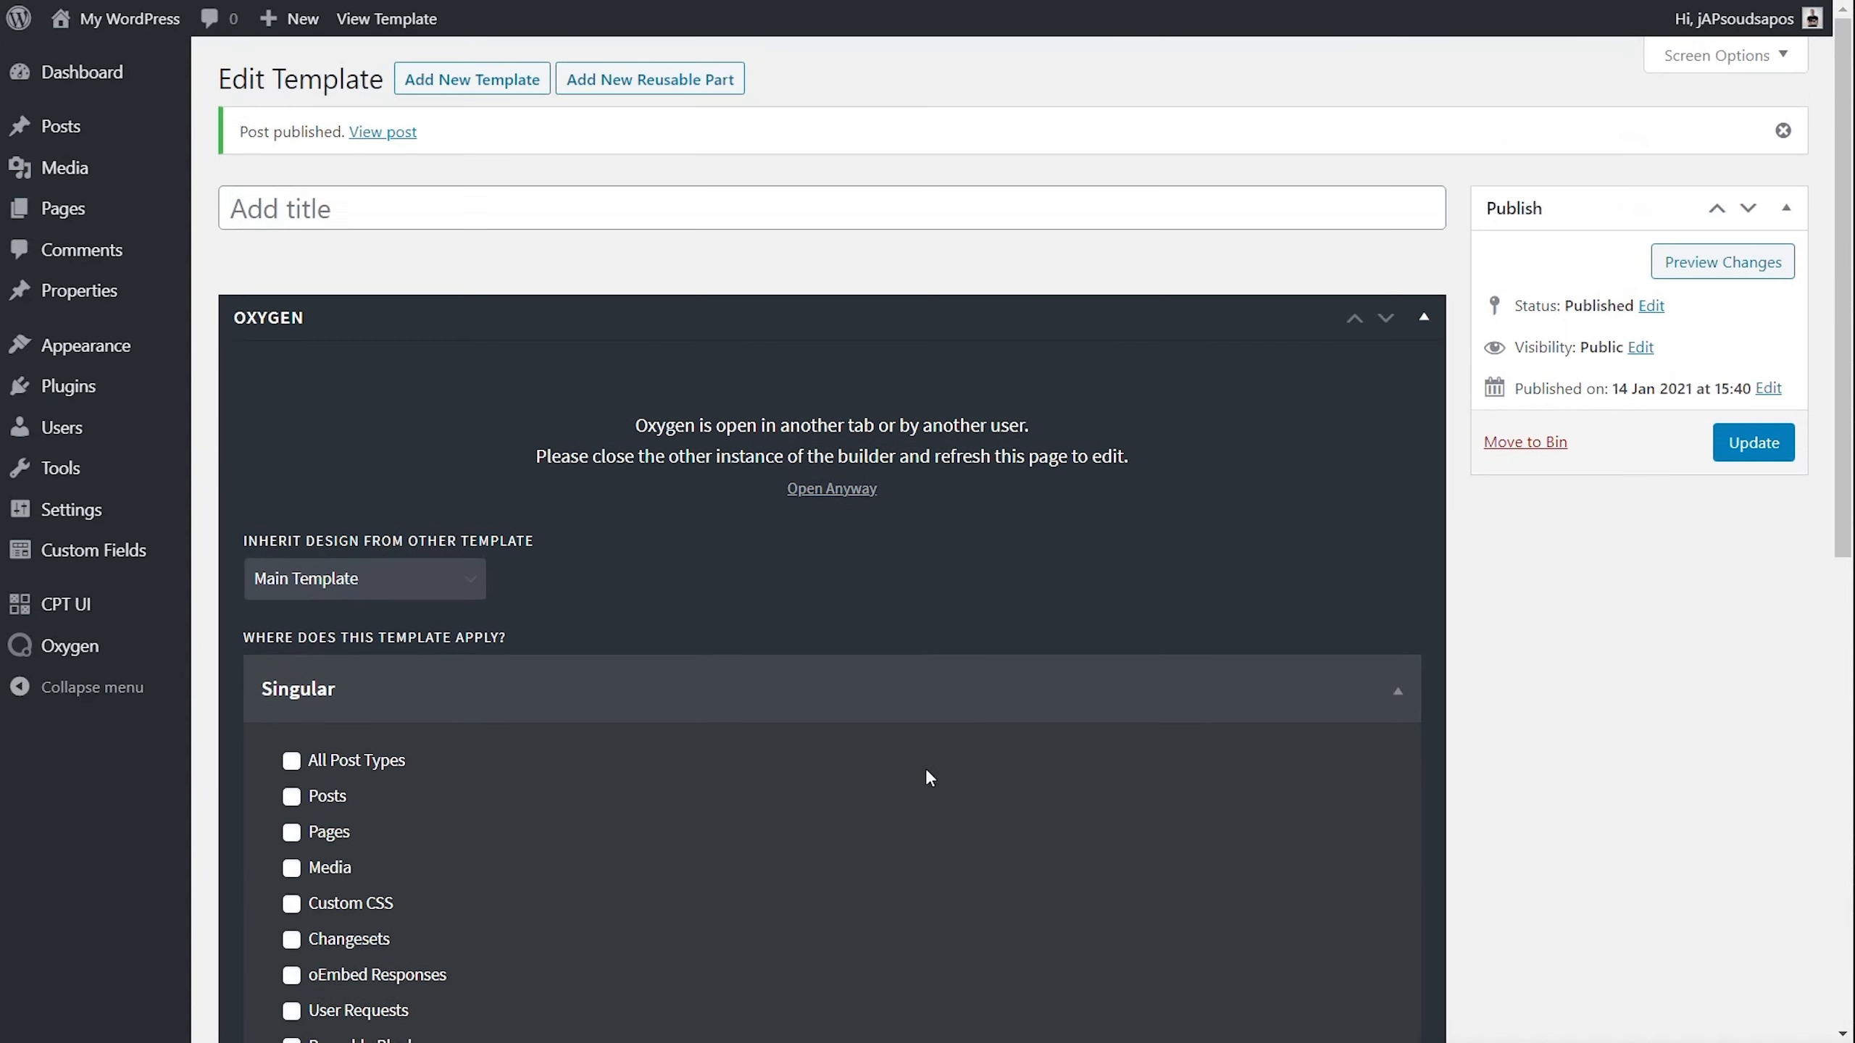
Title the new template "Property Single" and update it.
click(307, 213)
text(P)
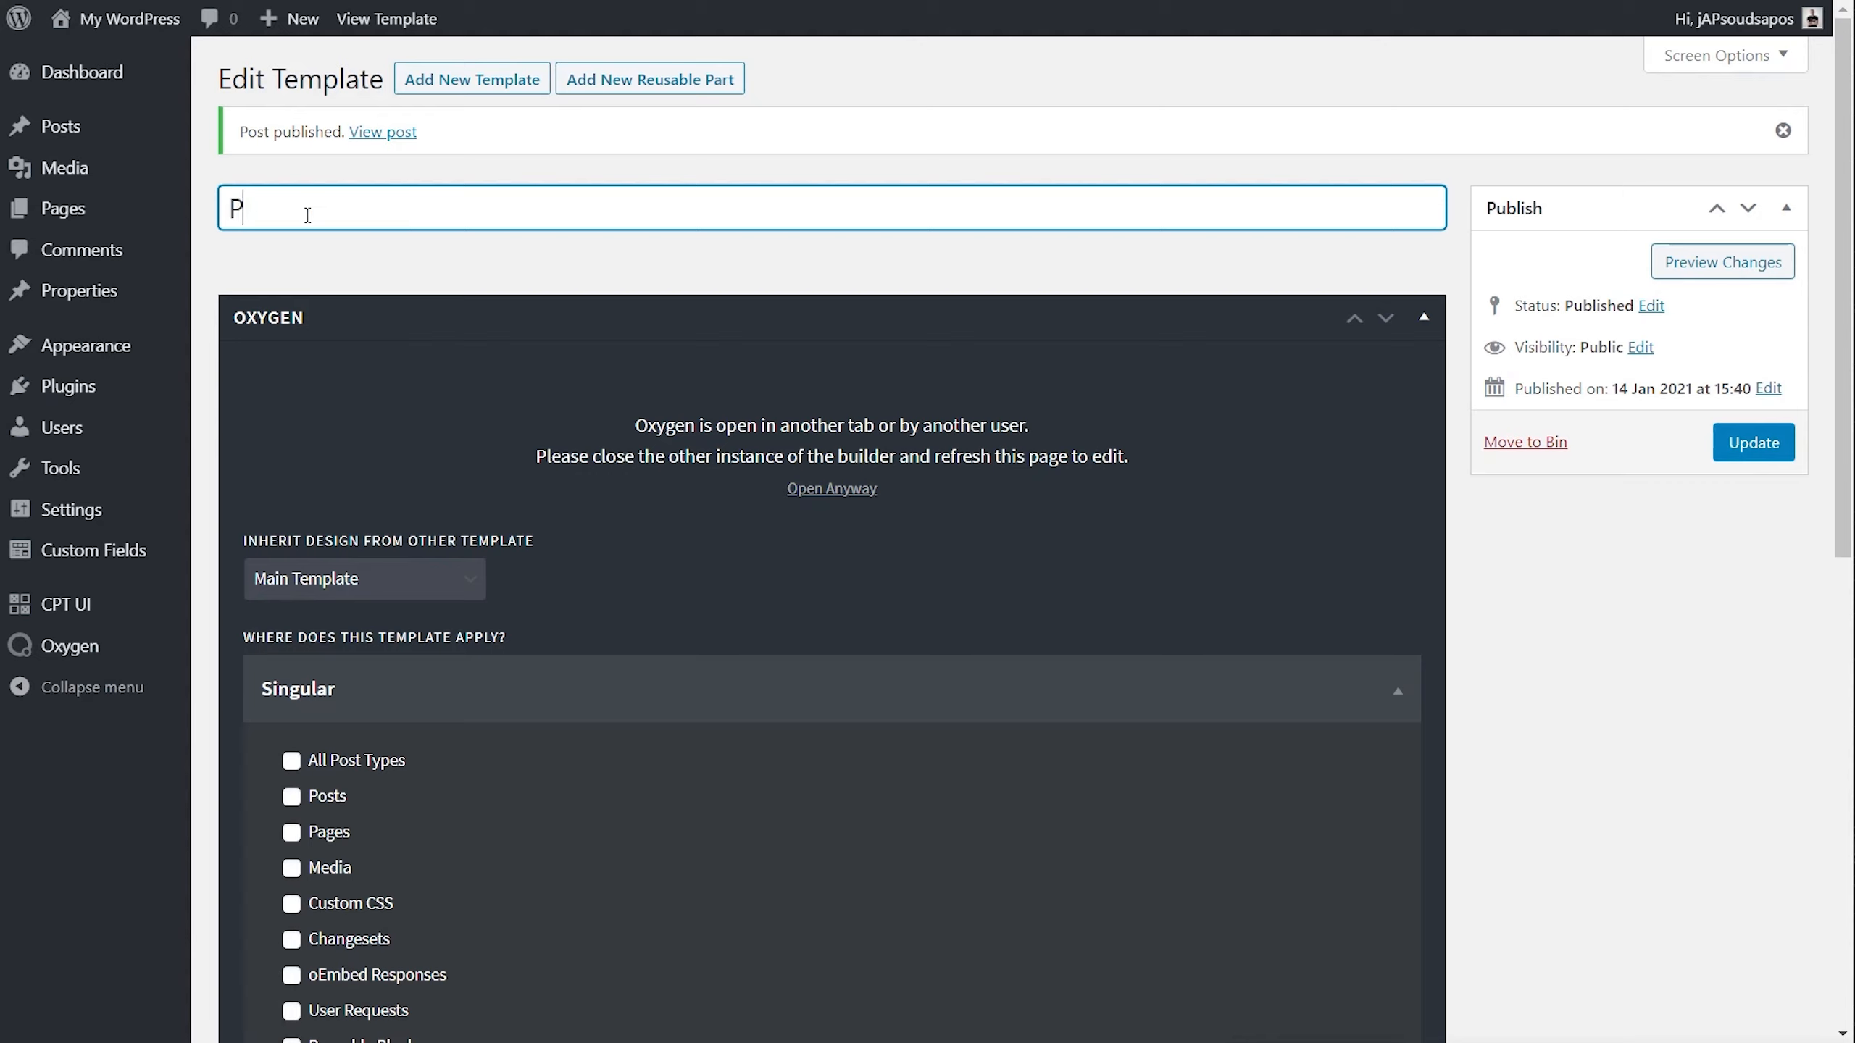
text(roperty Single)
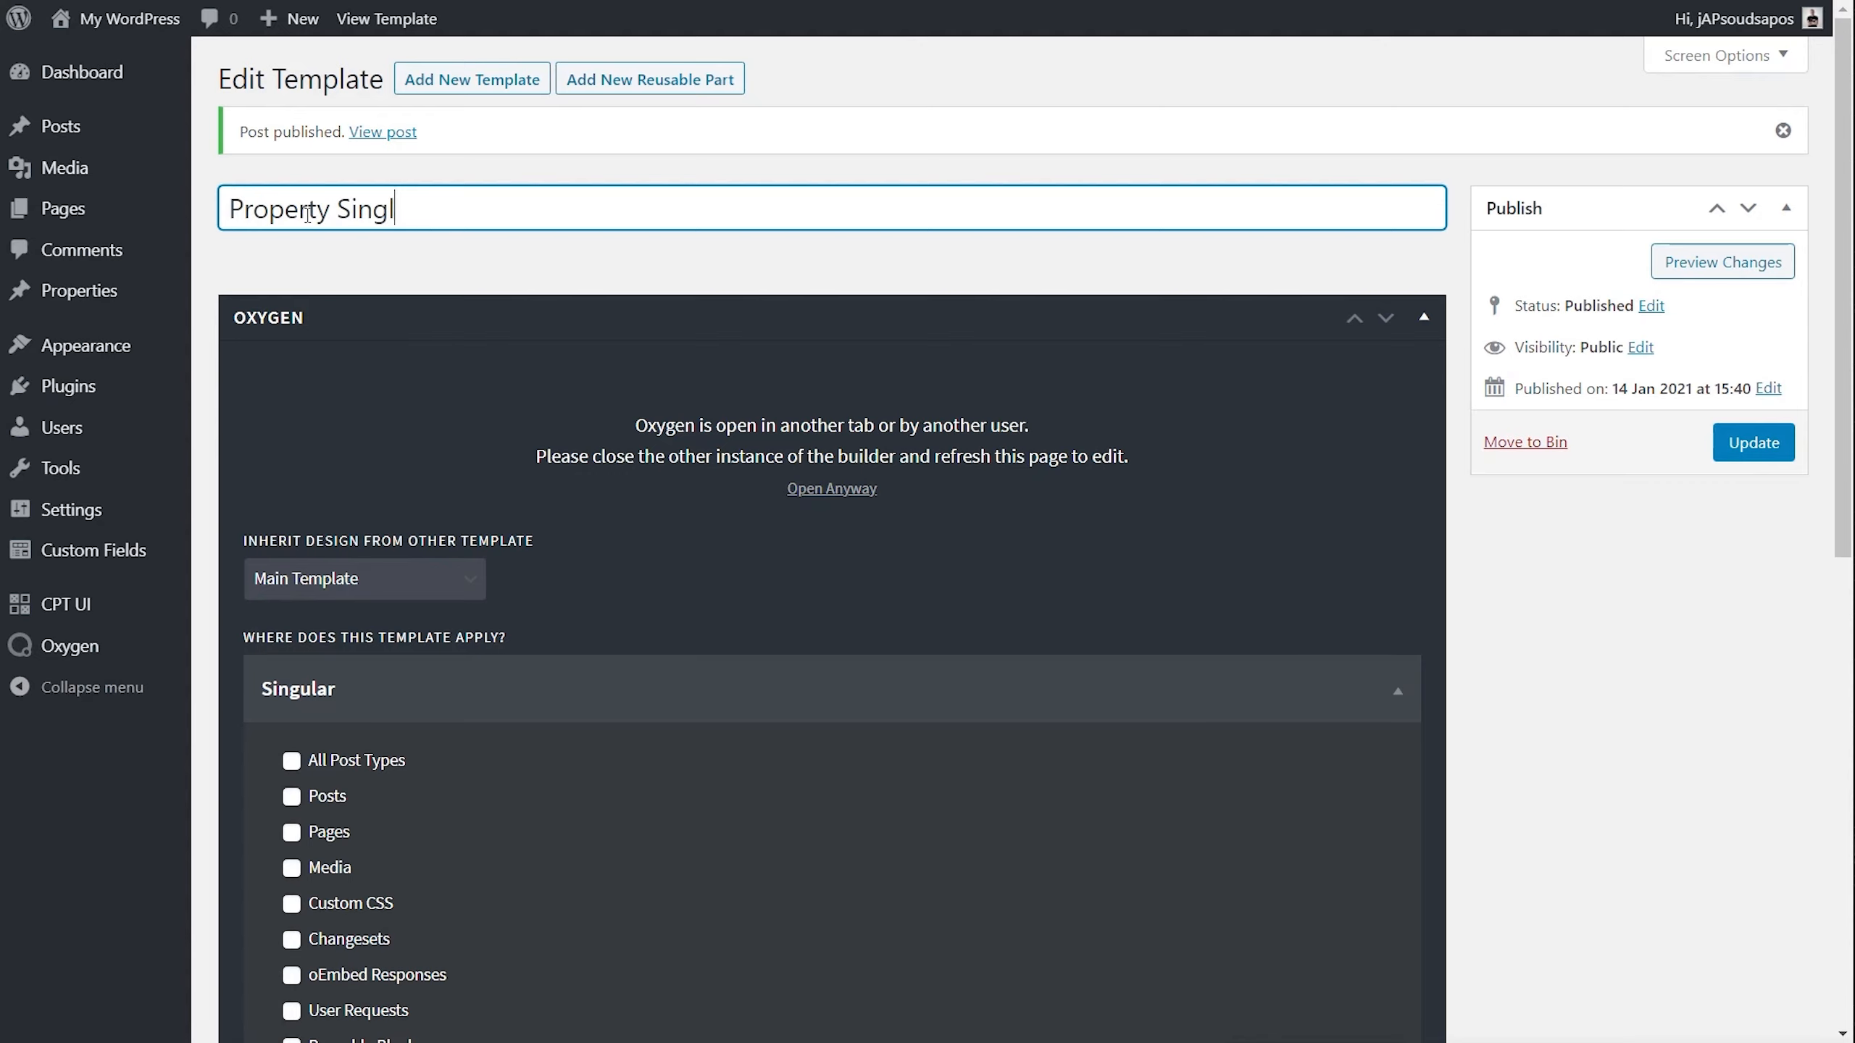
click(1753, 443)
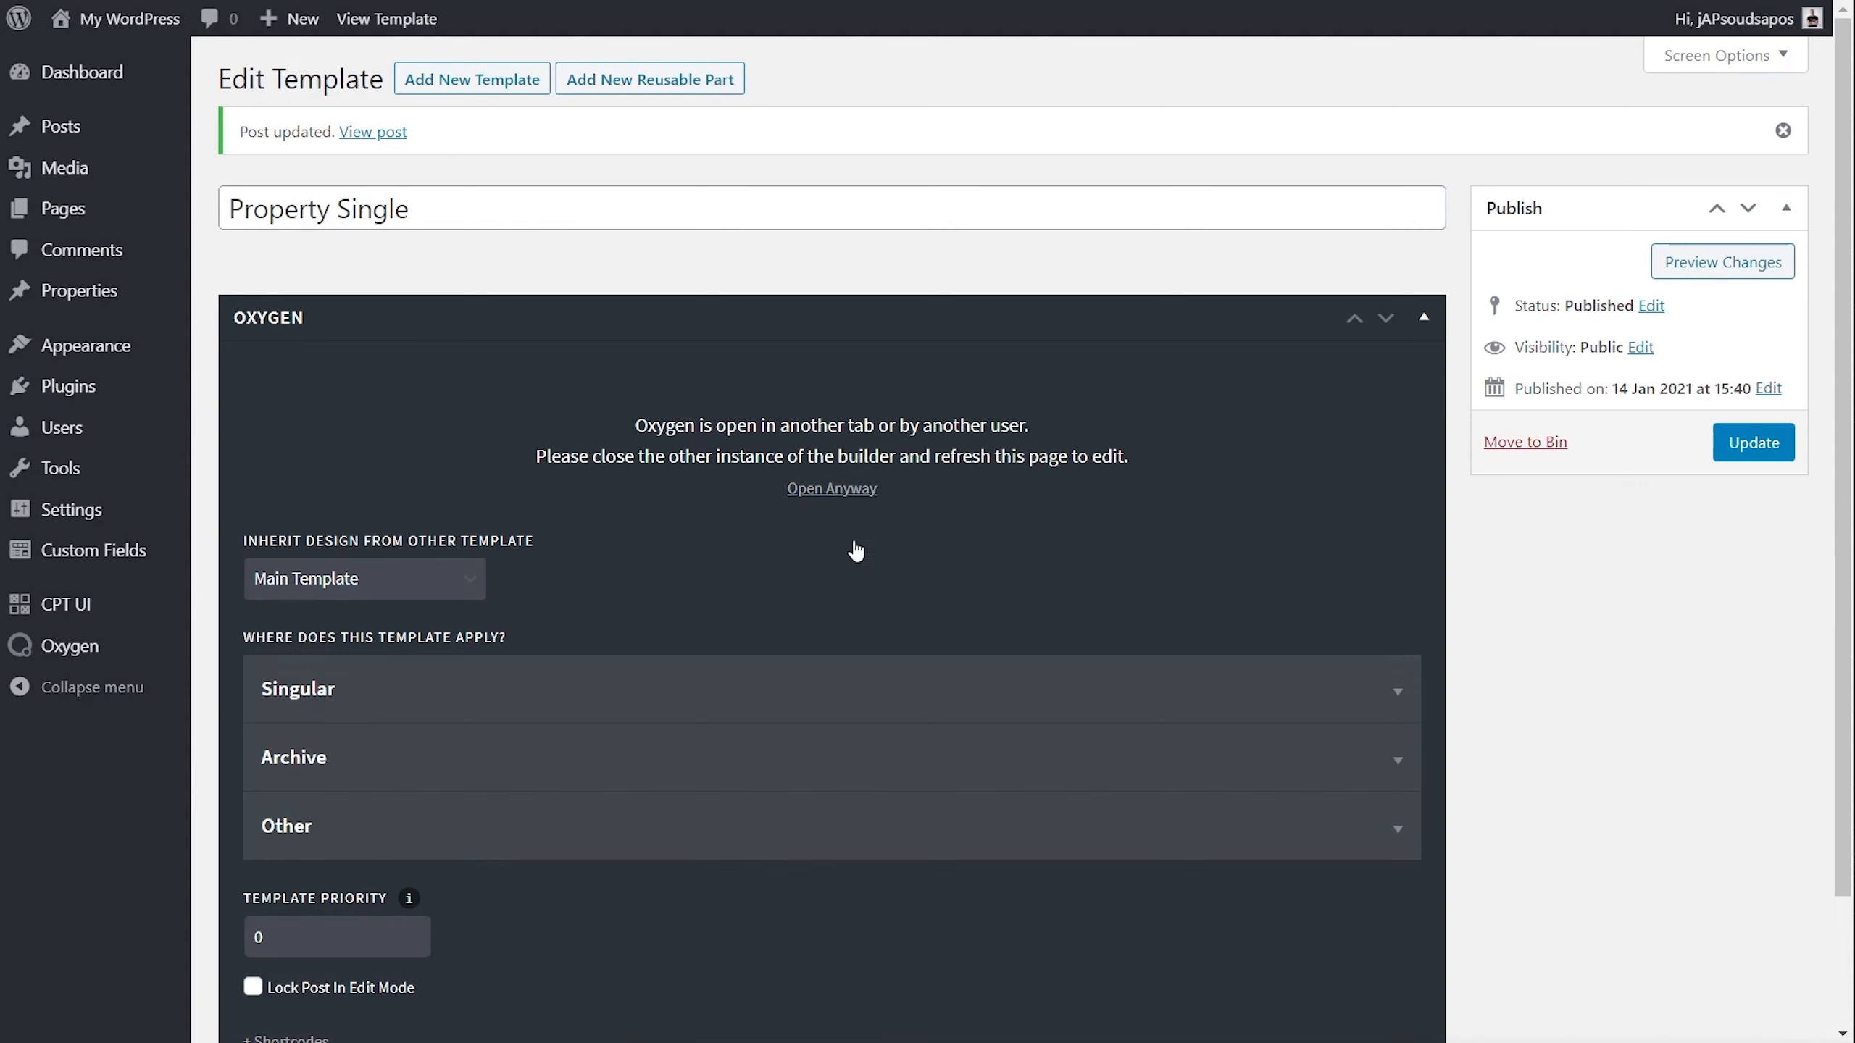
Open the Property Single template in the Oxygen builder despite the other open instance, and show the elements available to add.
click(840, 488)
key(Return)
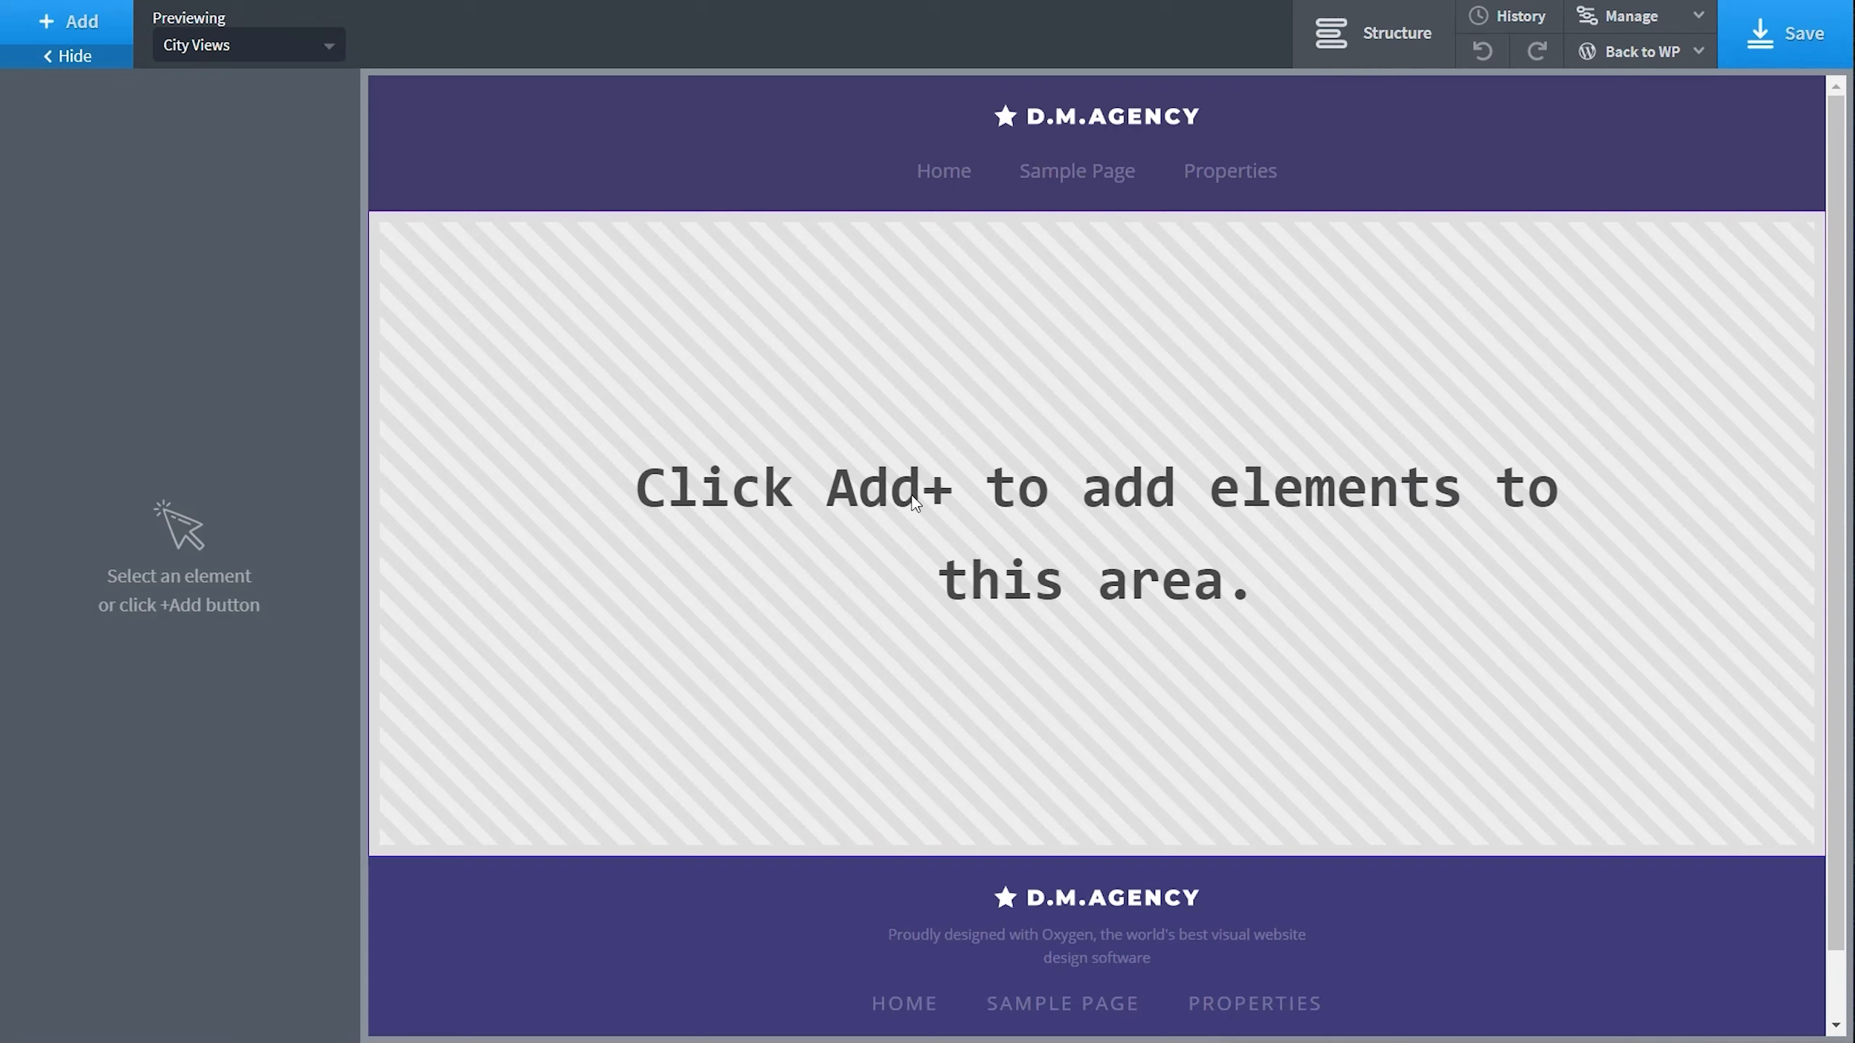
click(79, 34)
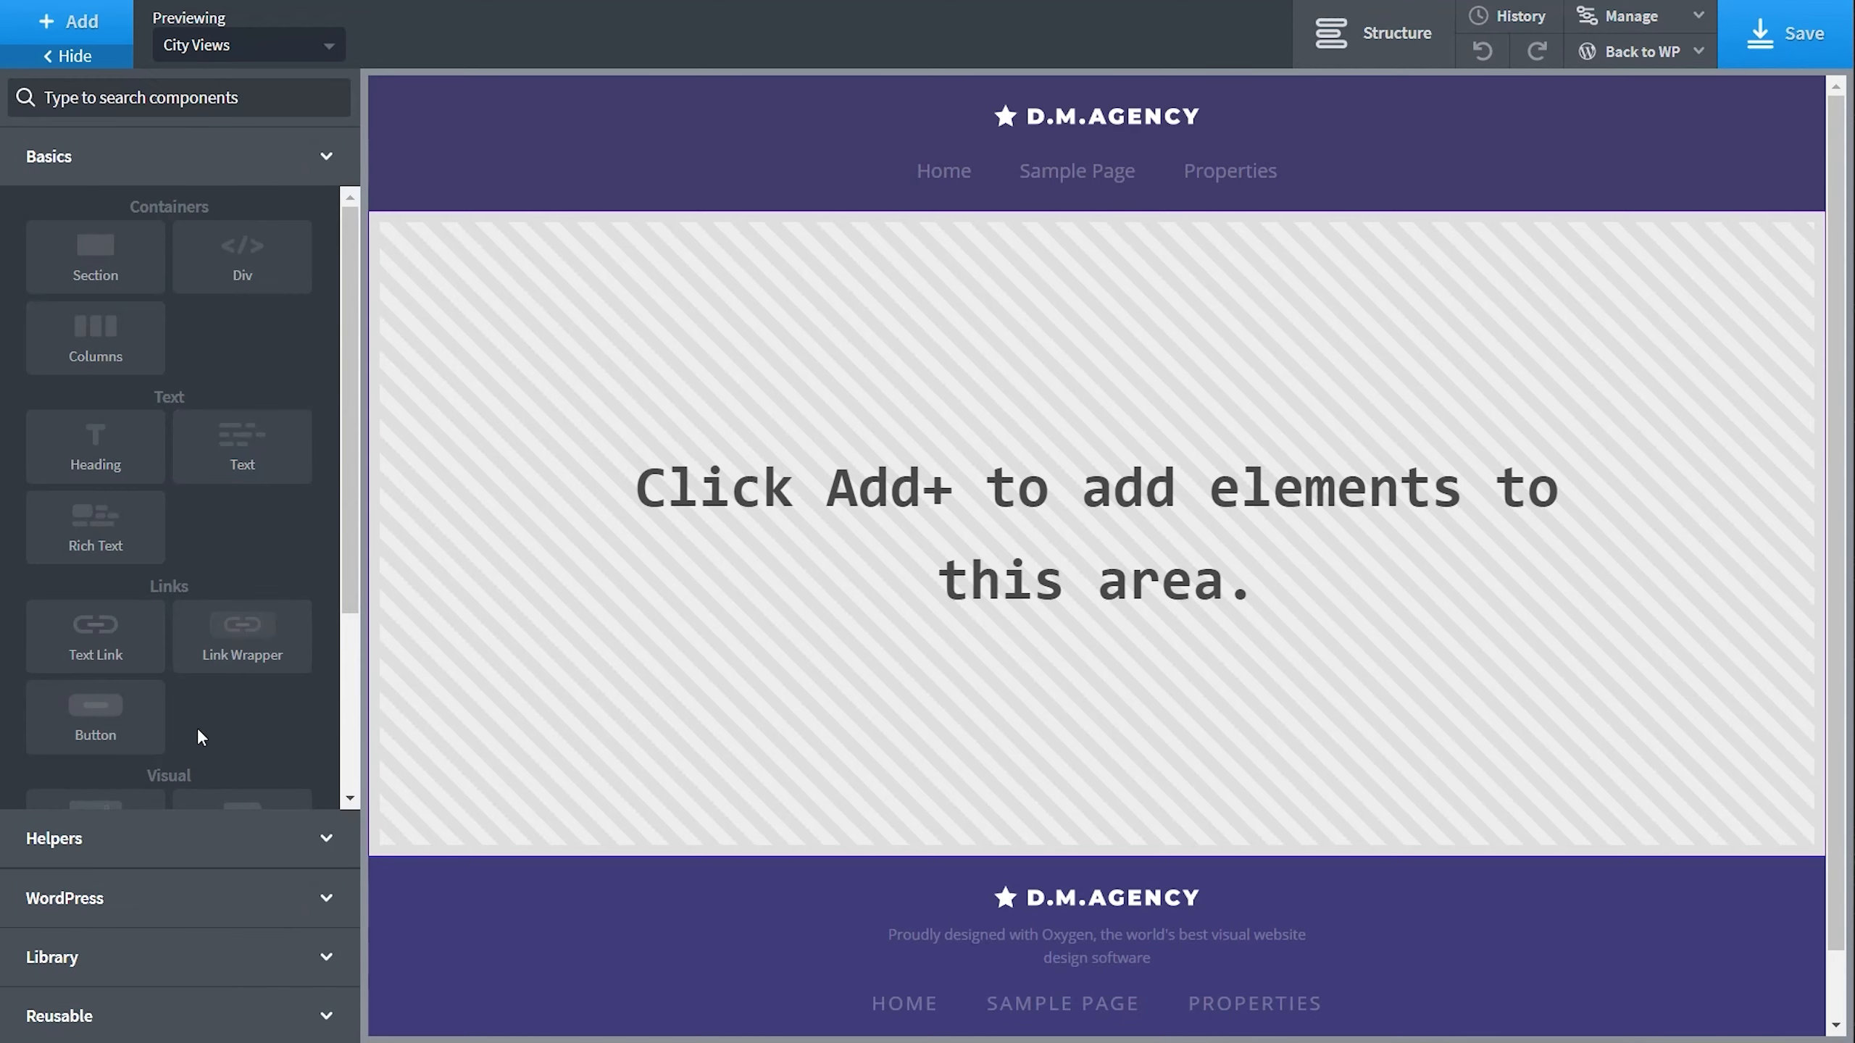
Insert the Hero Simple Workspace BG section from the Heros & Titles components of the Atomic design set.
click(157, 950)
click(215, 431)
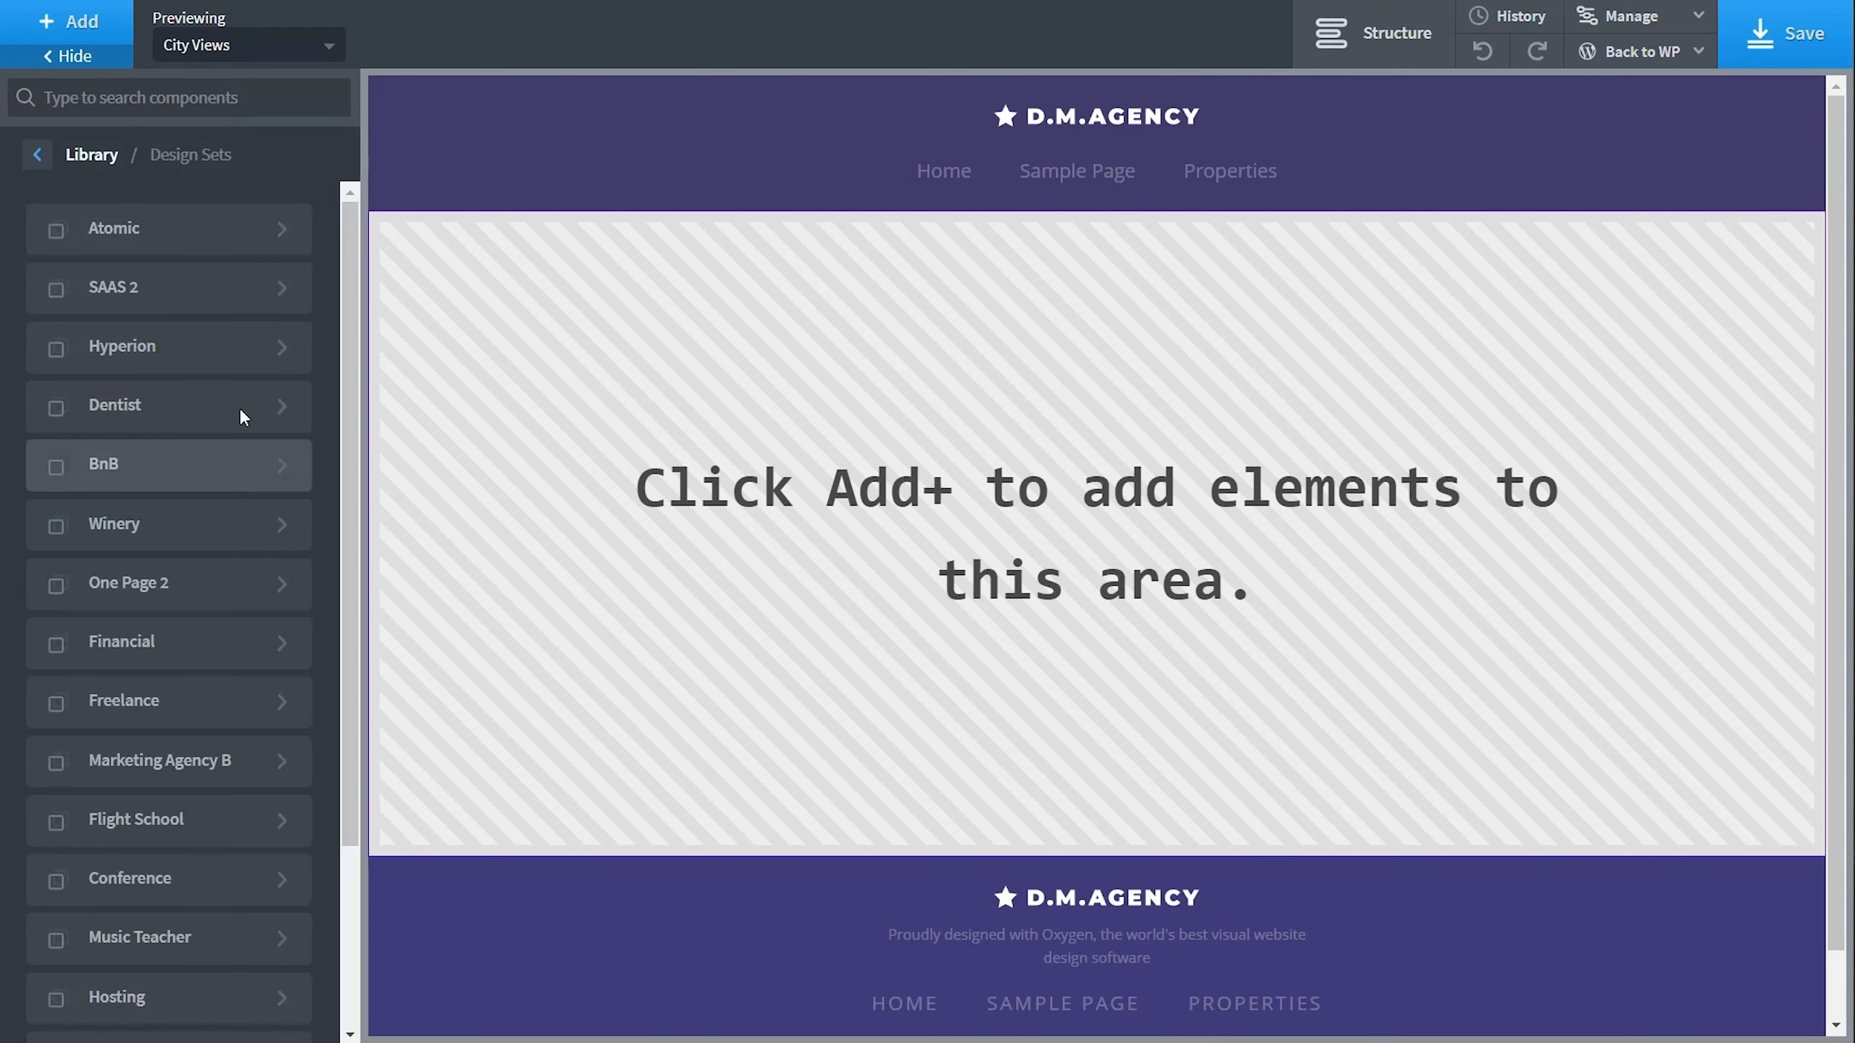
click(216, 237)
click(216, 369)
mouse_move(215, 581)
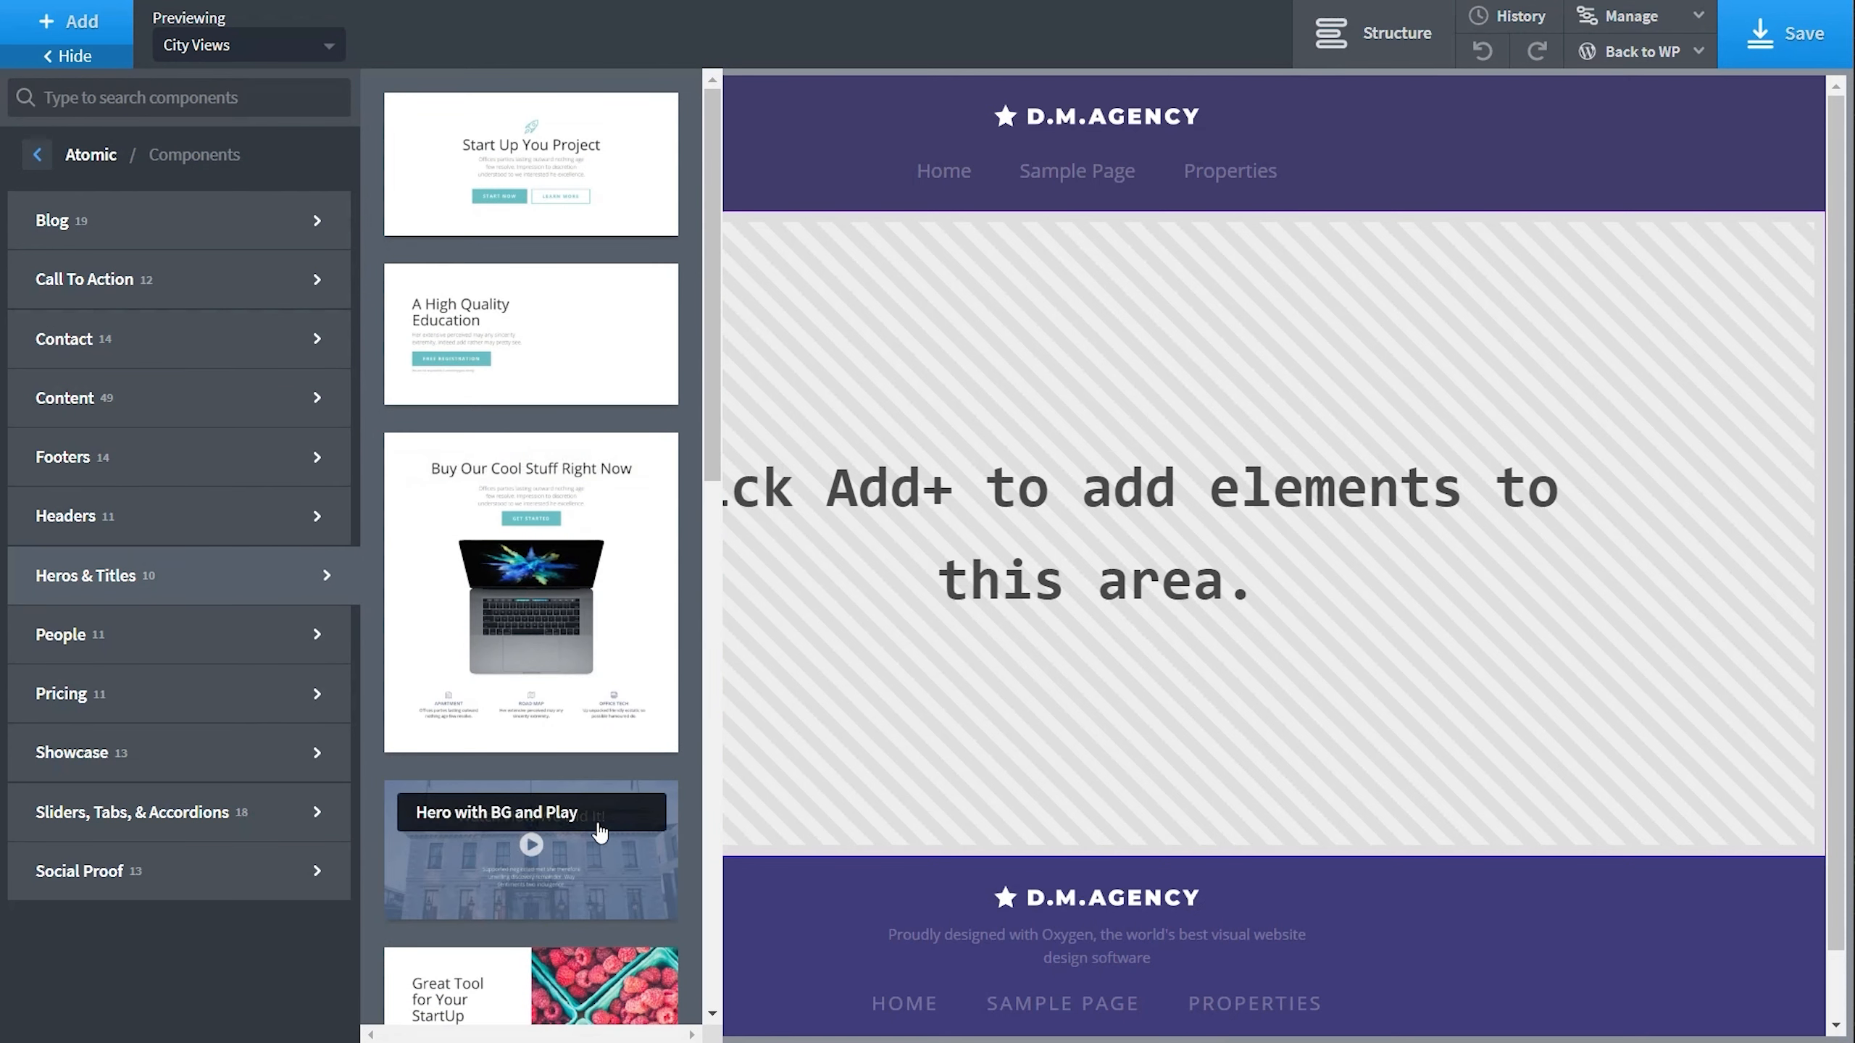
scroll(595, 825, down, 2)
scroll(607, 814, down, 10)
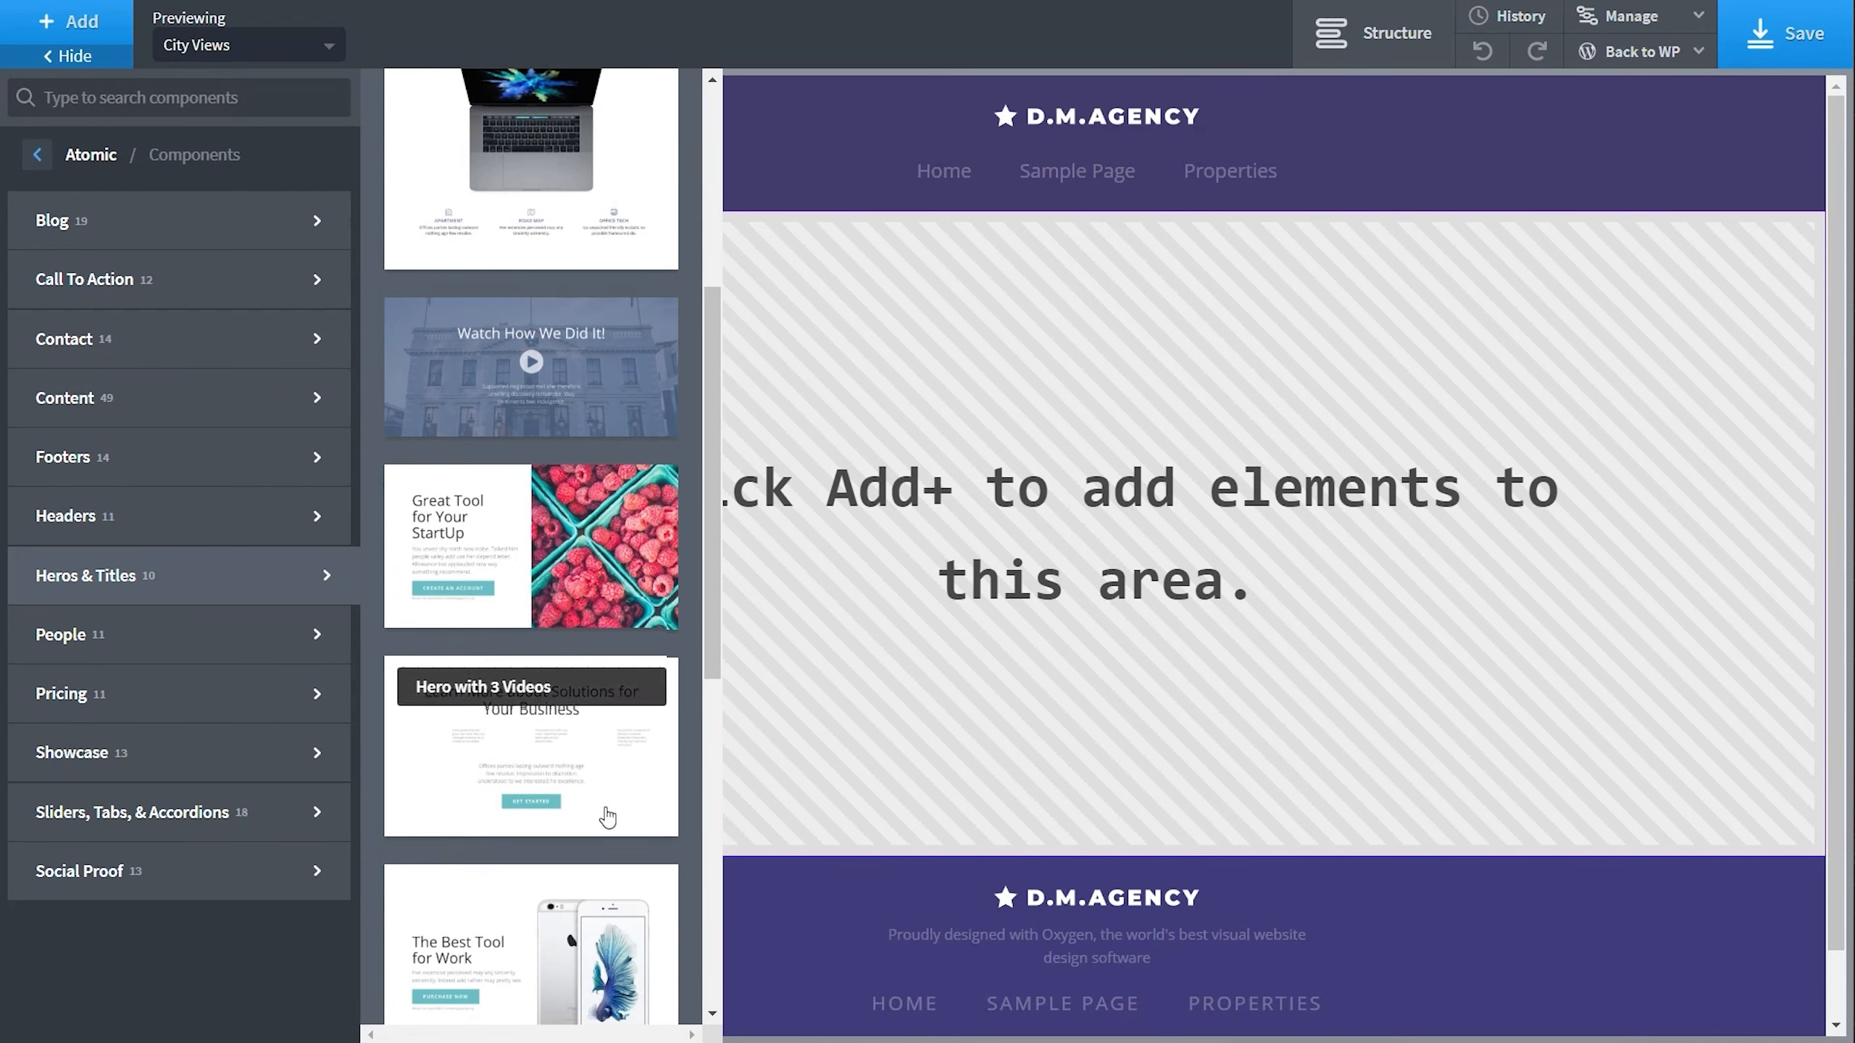
click(542, 821)
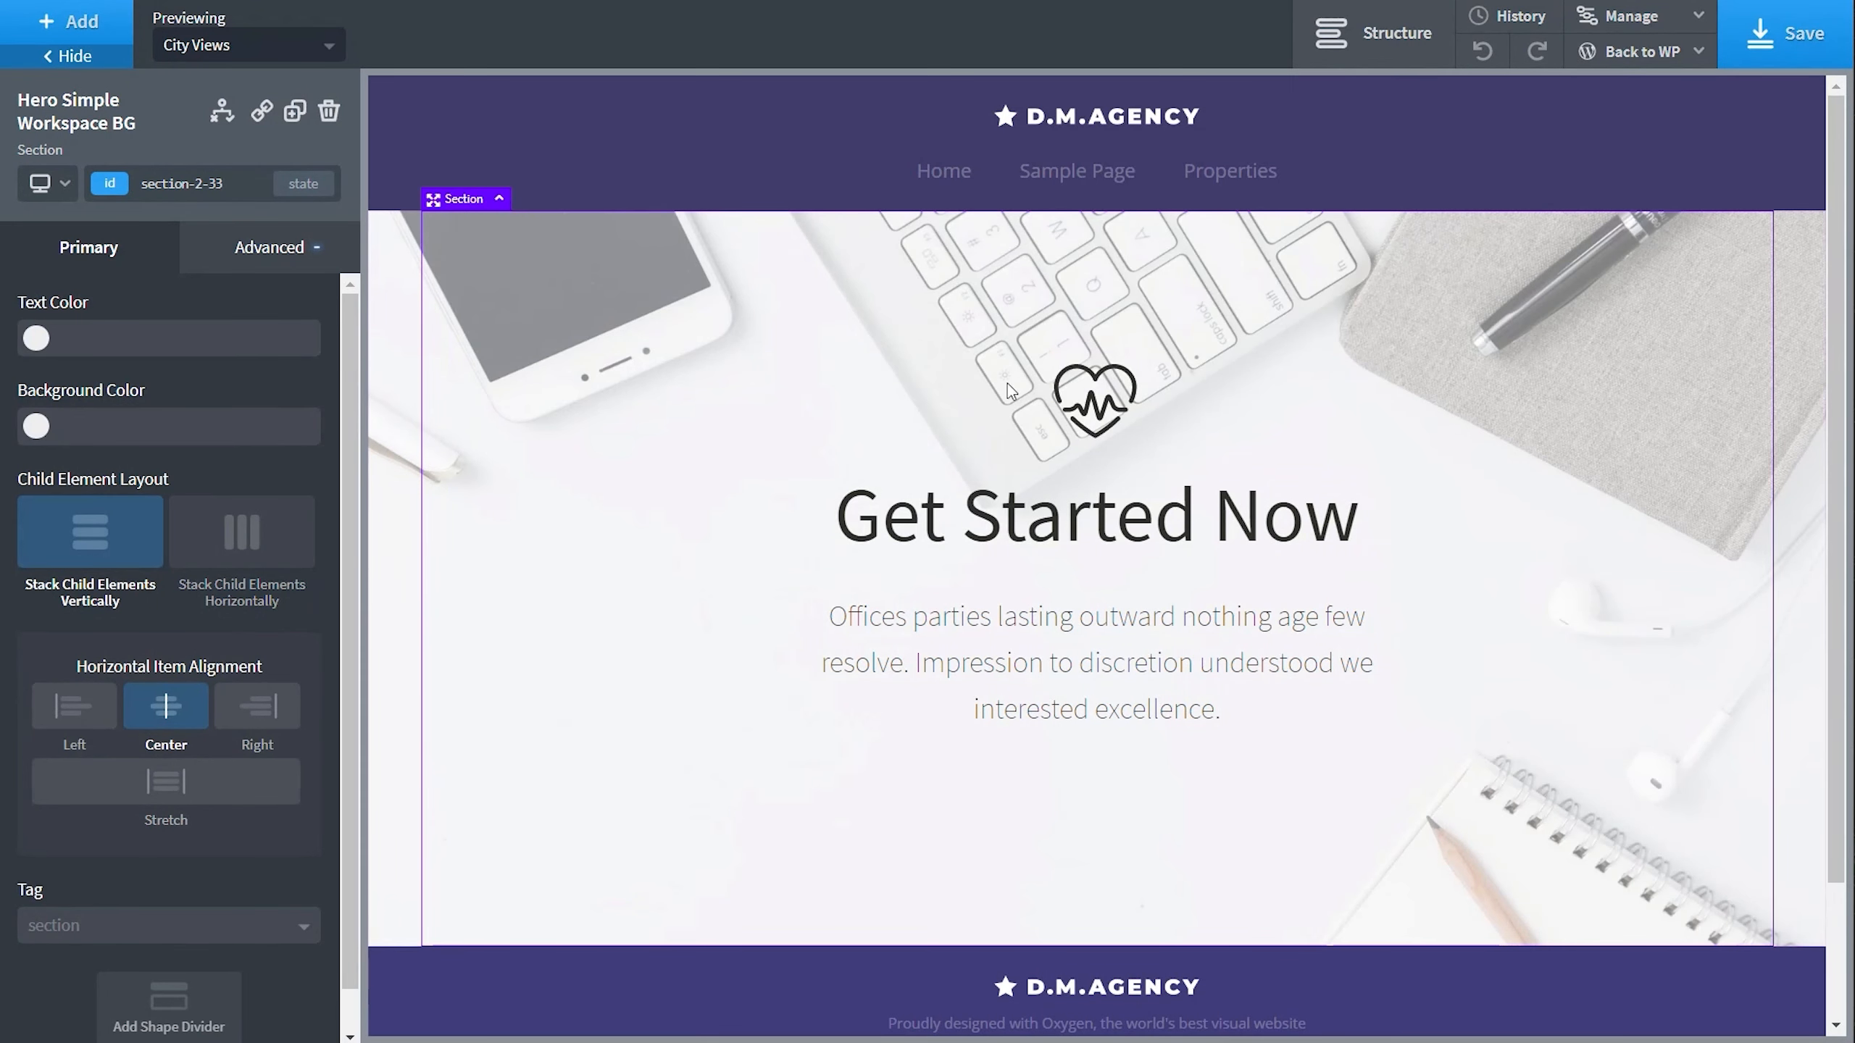
Set the hero section's background image to the post's dynamic featured image at large size.
click(1092, 521)
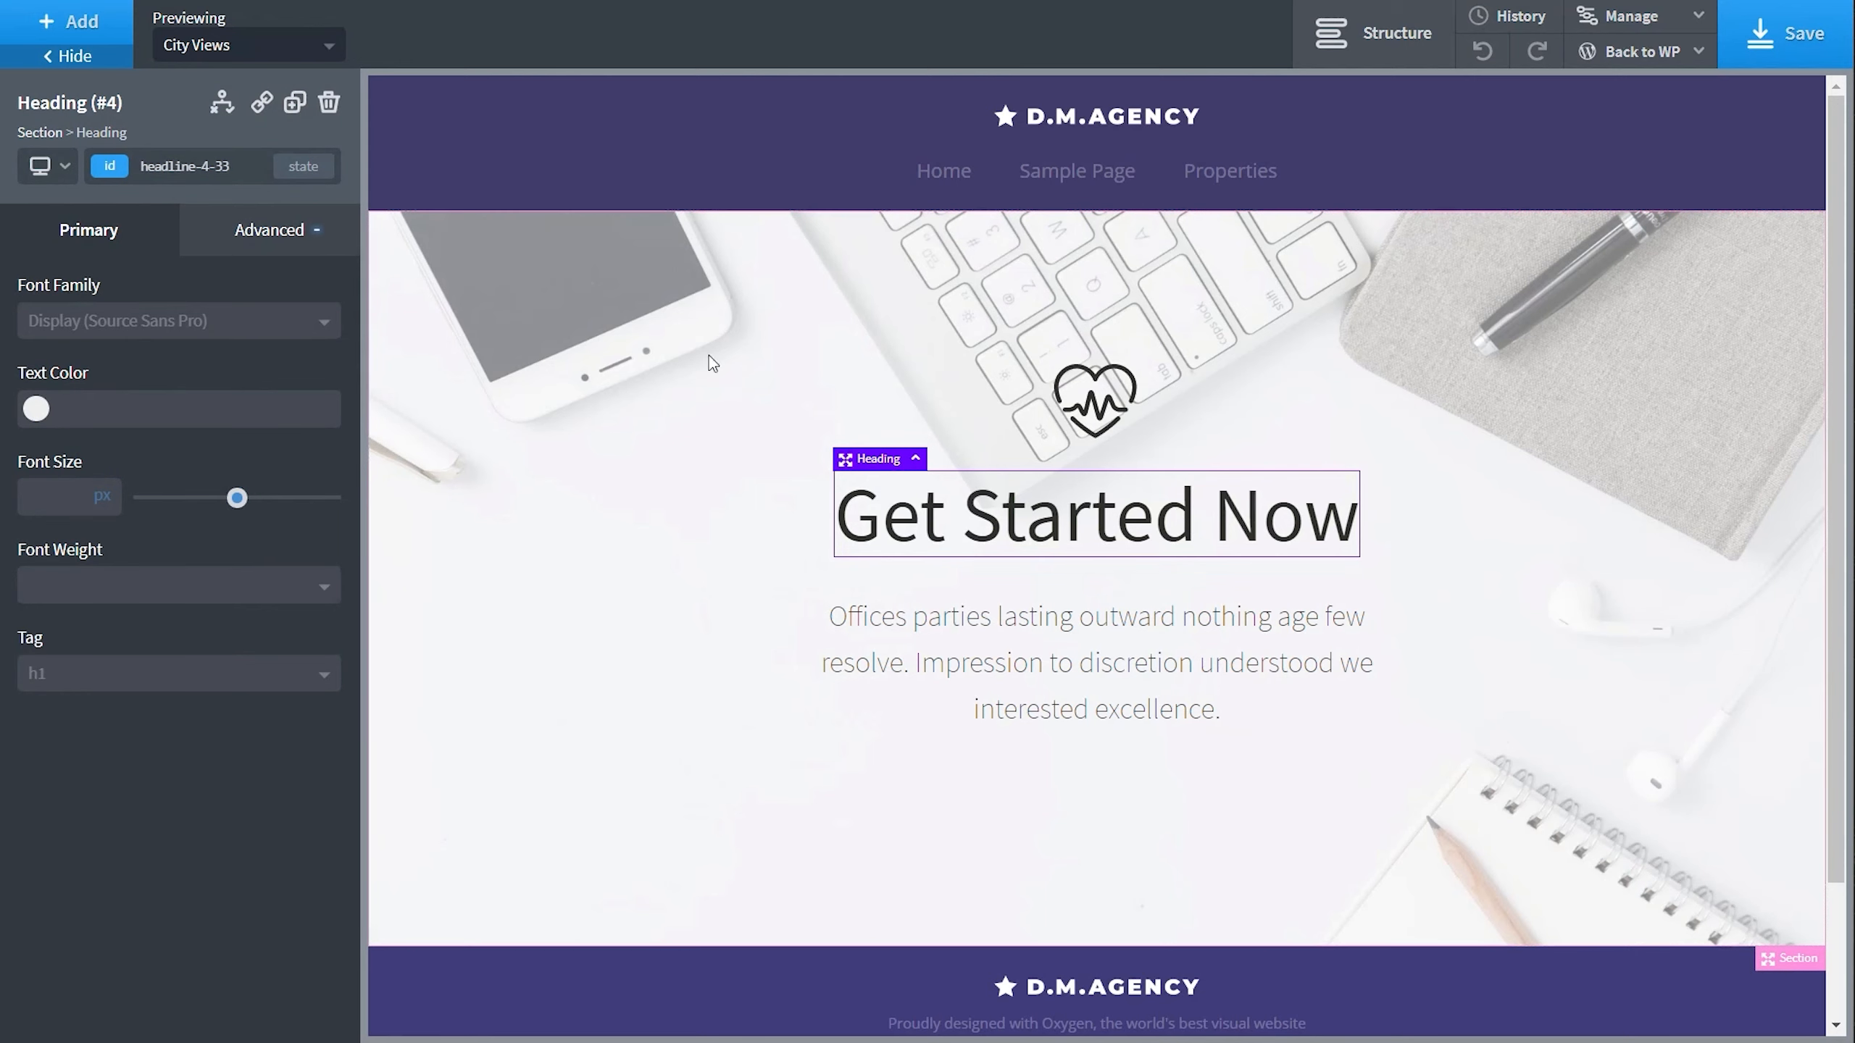
click(576, 270)
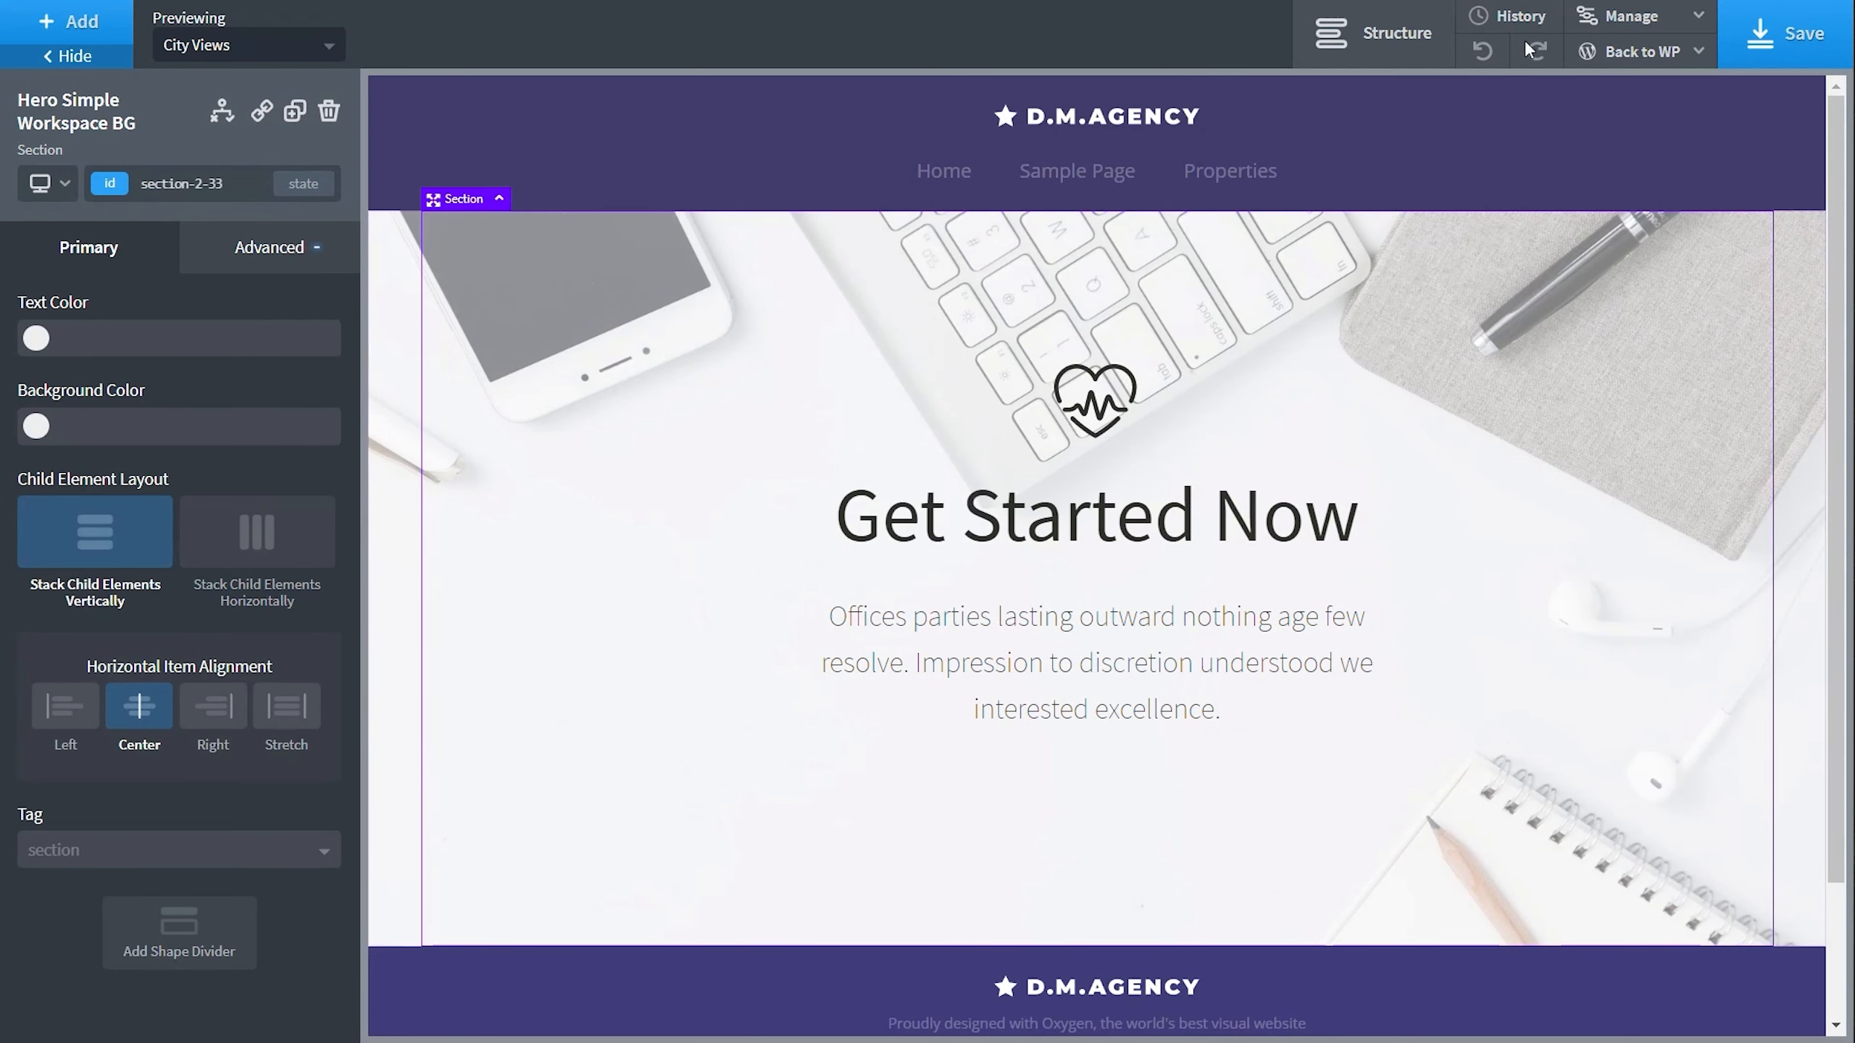
click(1373, 33)
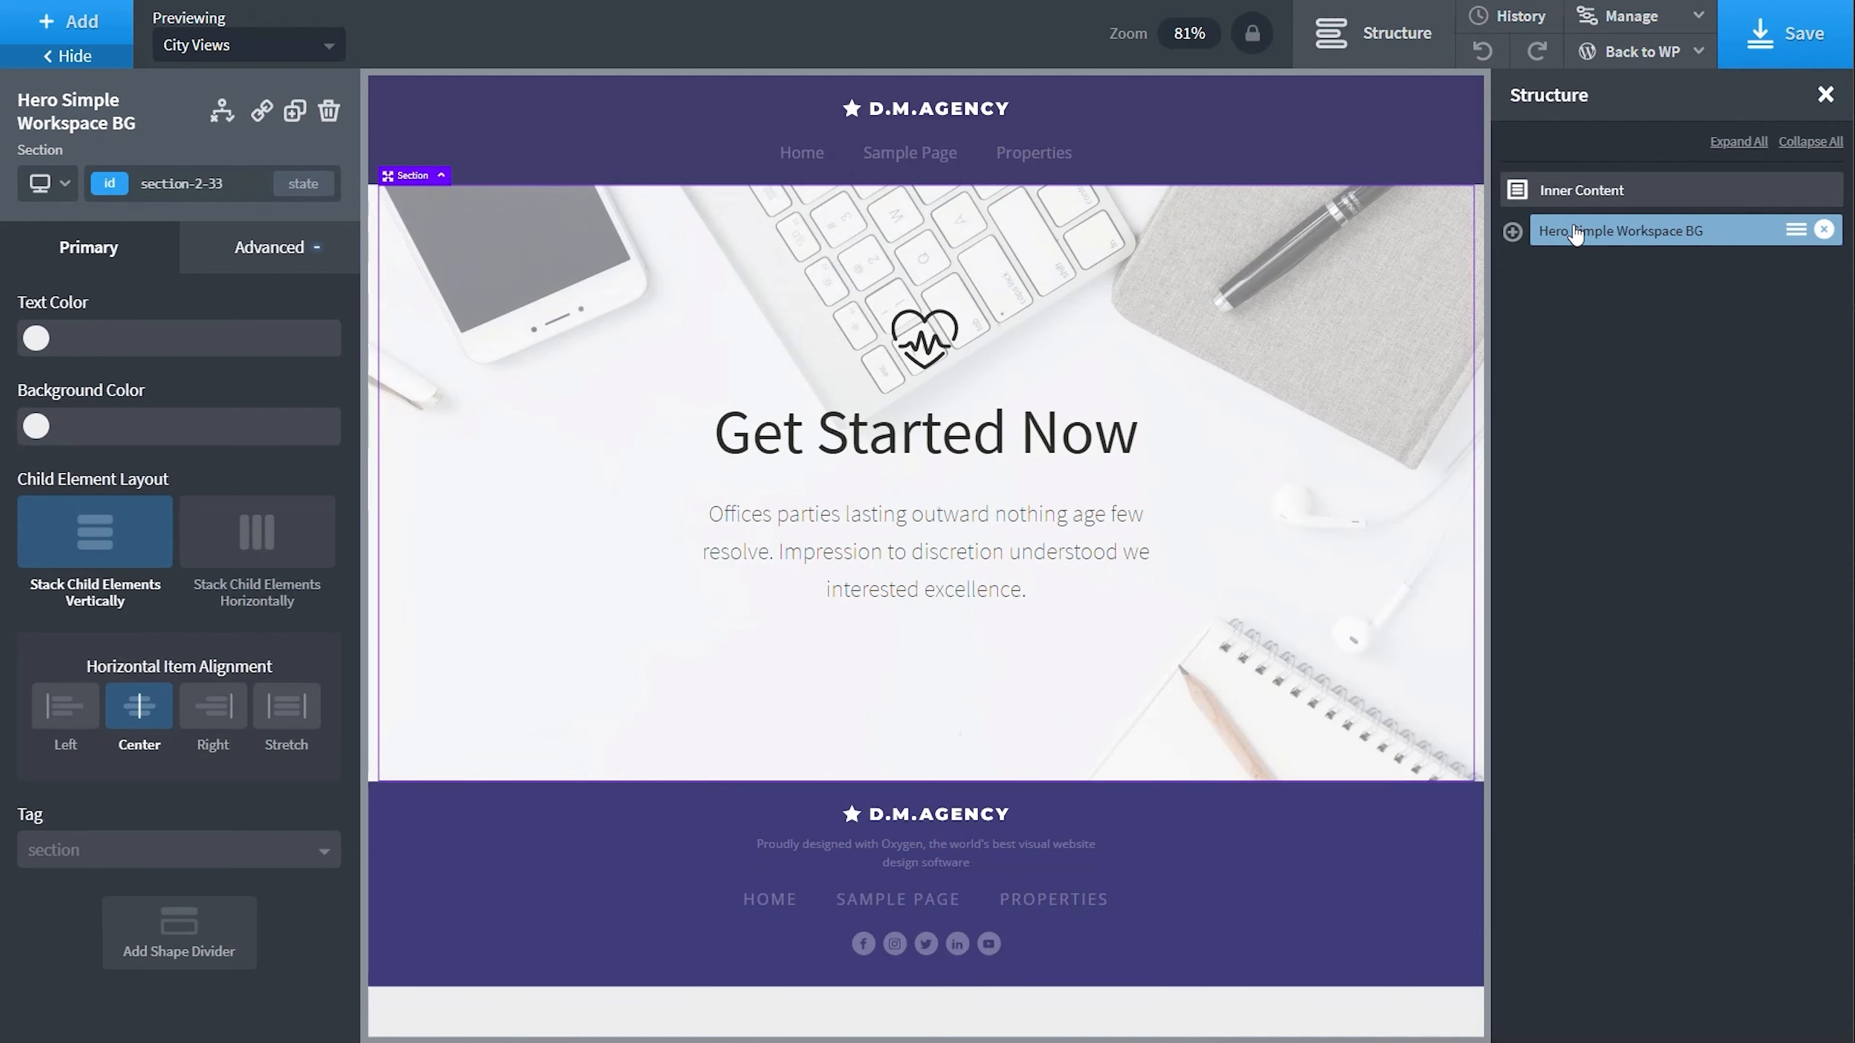
click(273, 253)
click(182, 321)
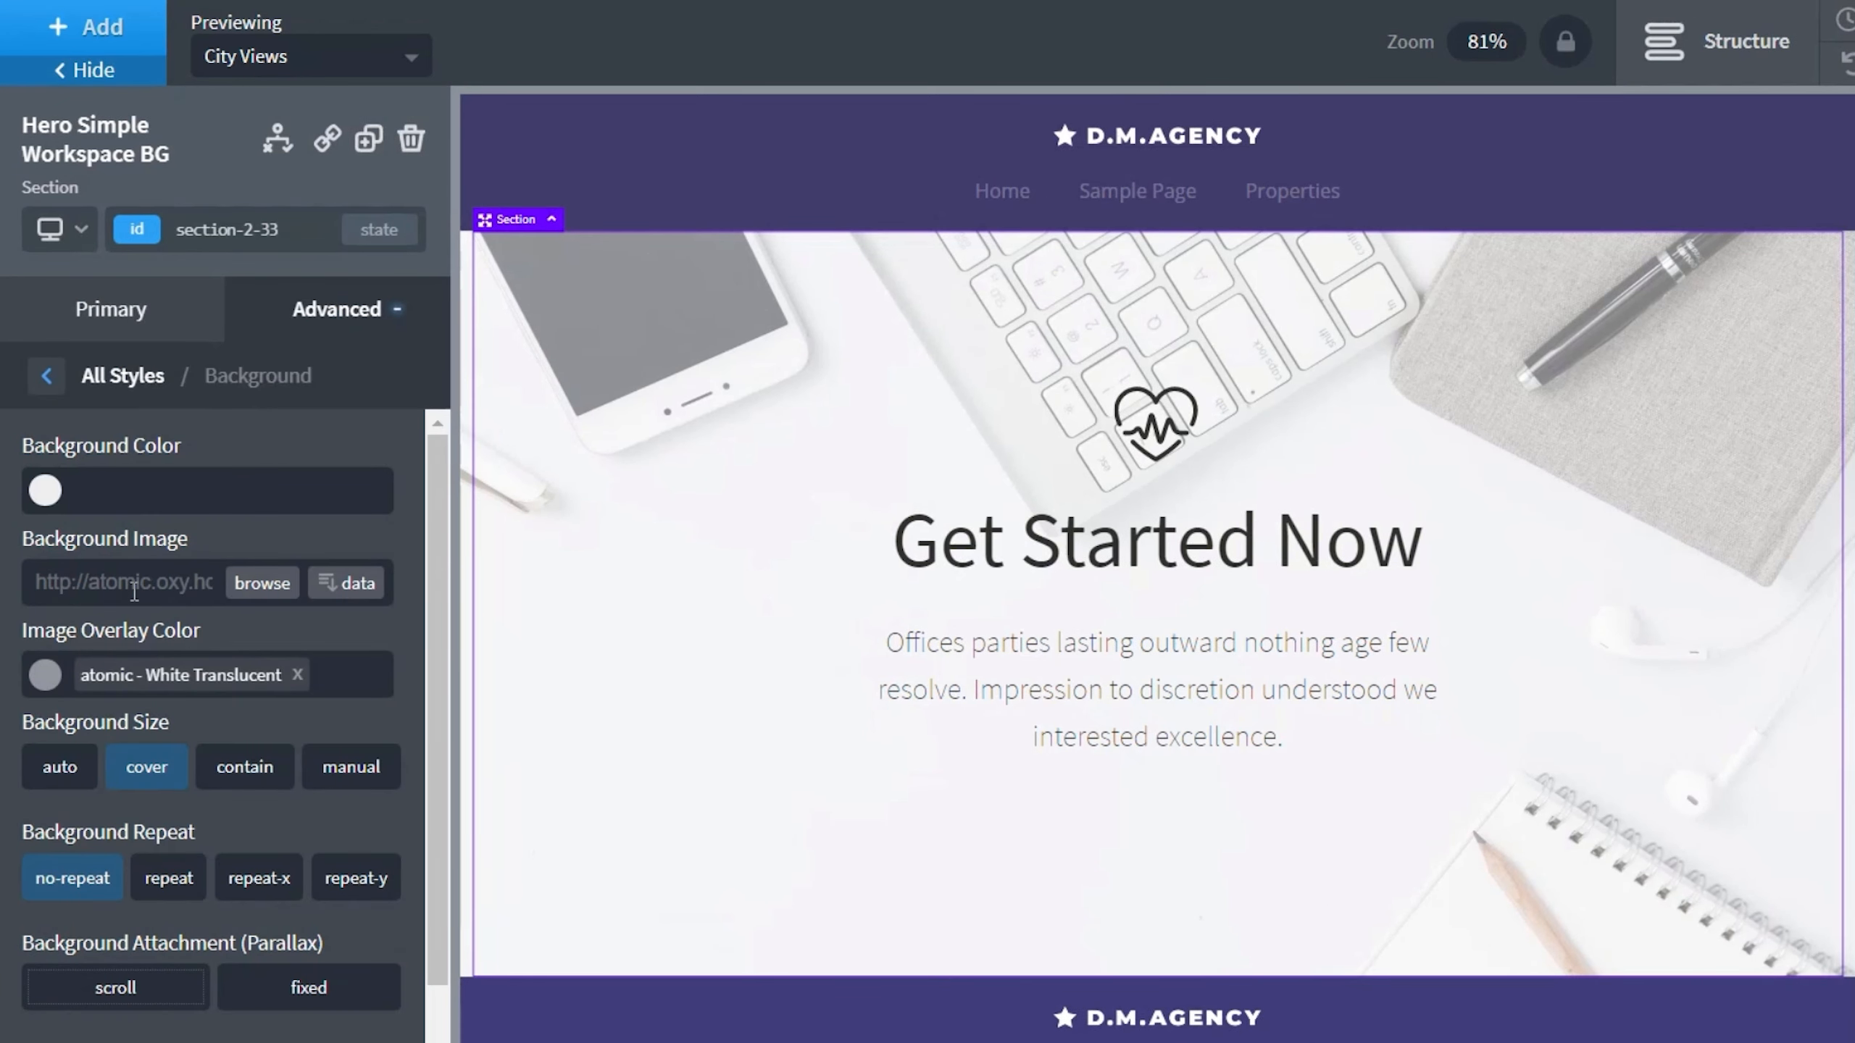
click(367, 599)
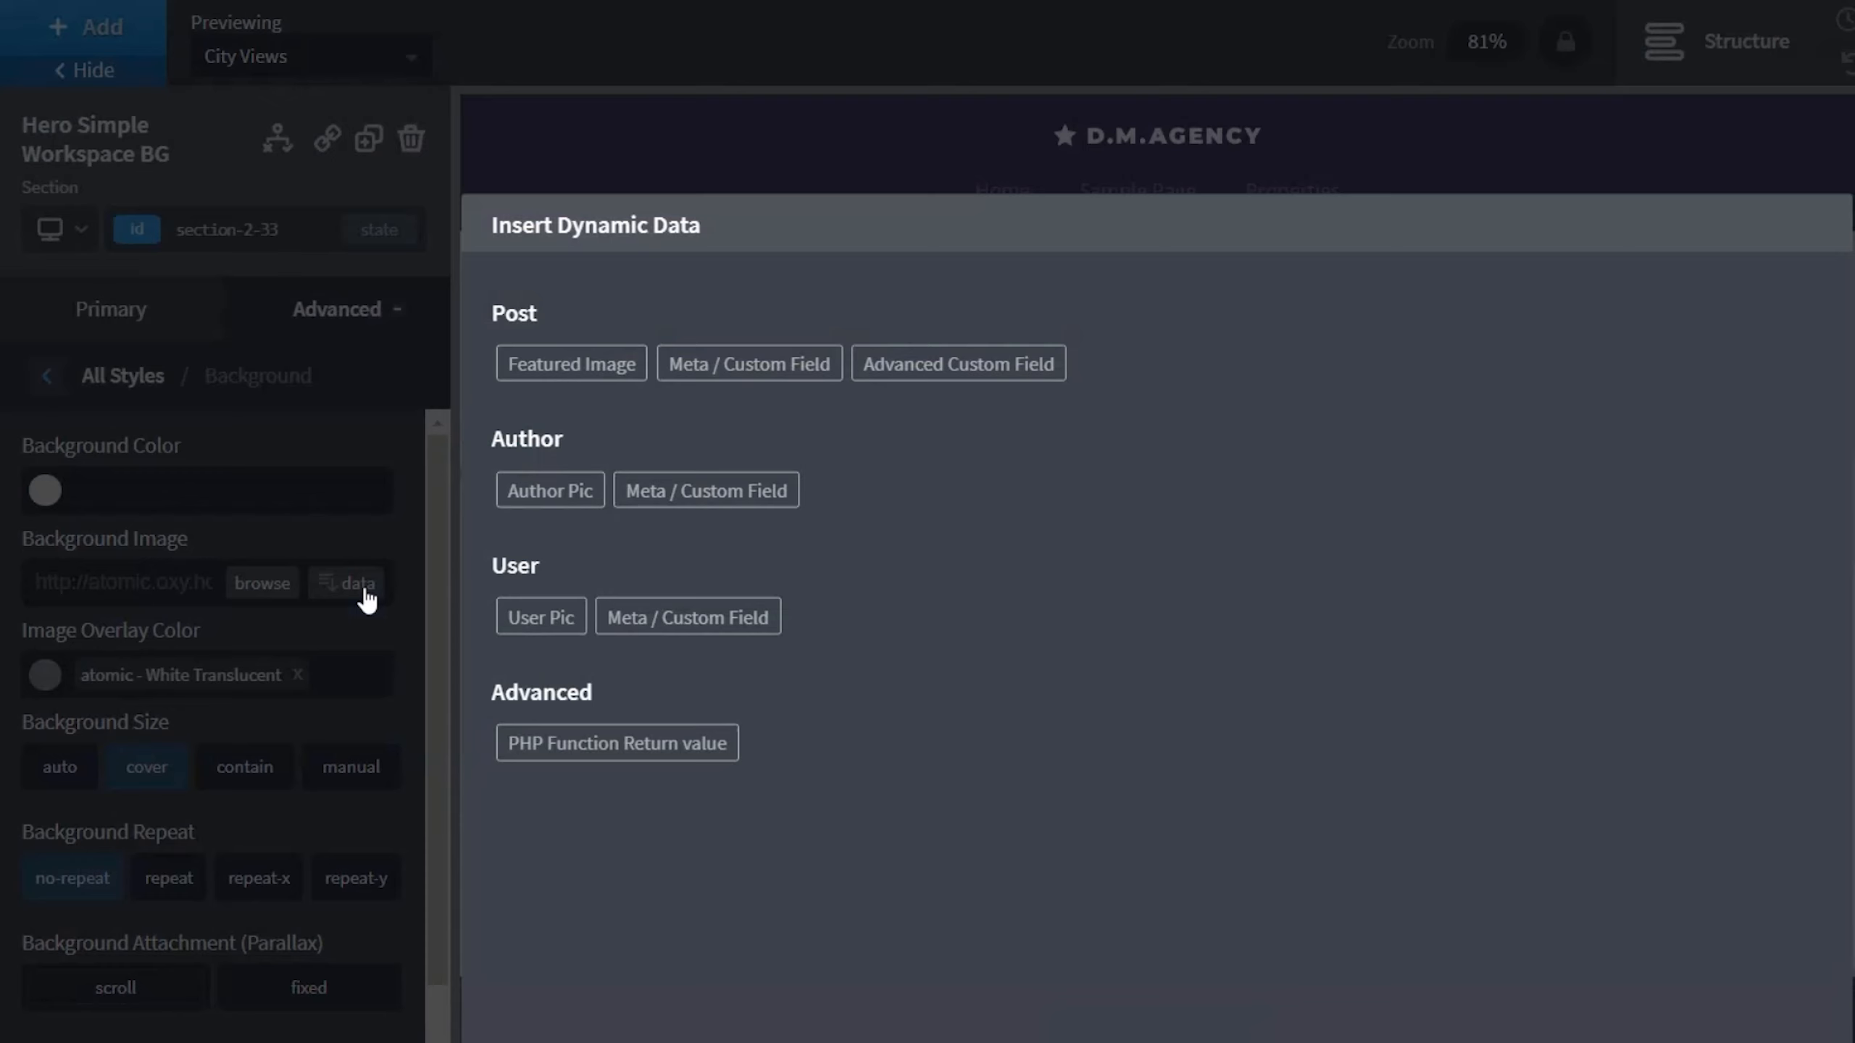
click(573, 369)
click(513, 390)
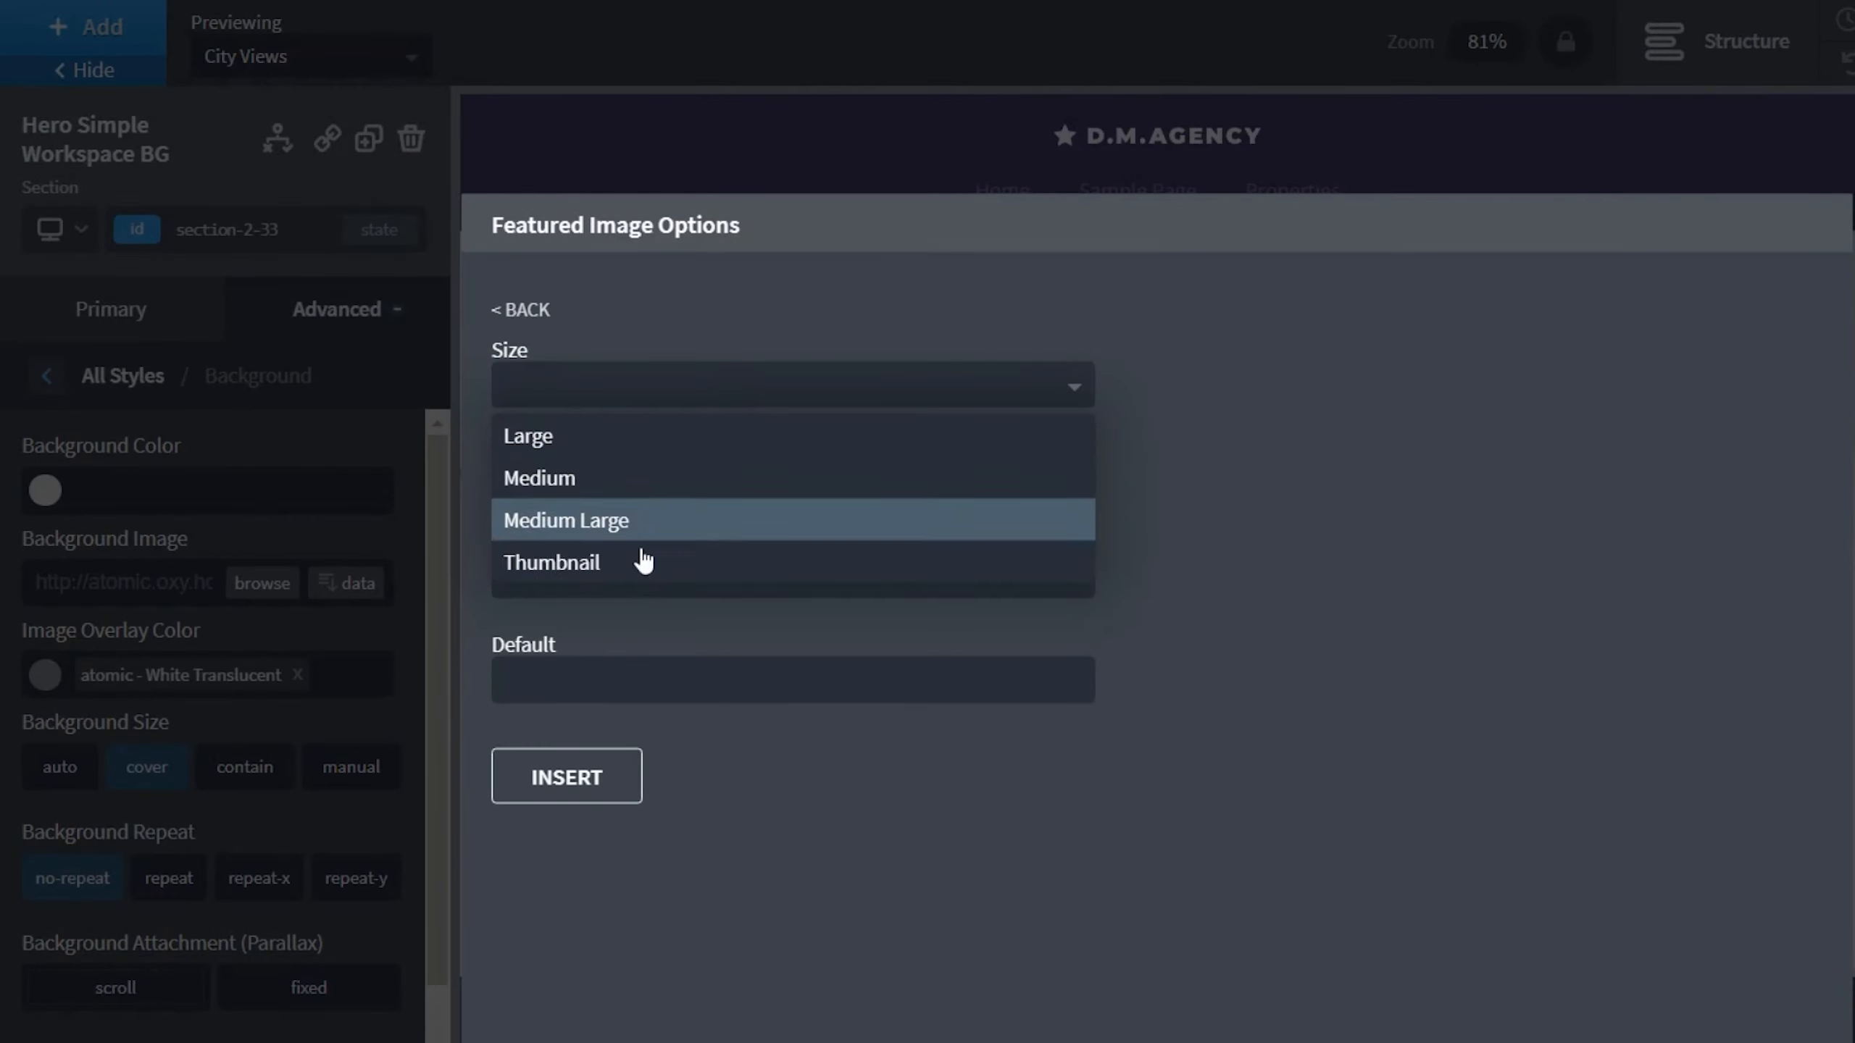
click(595, 438)
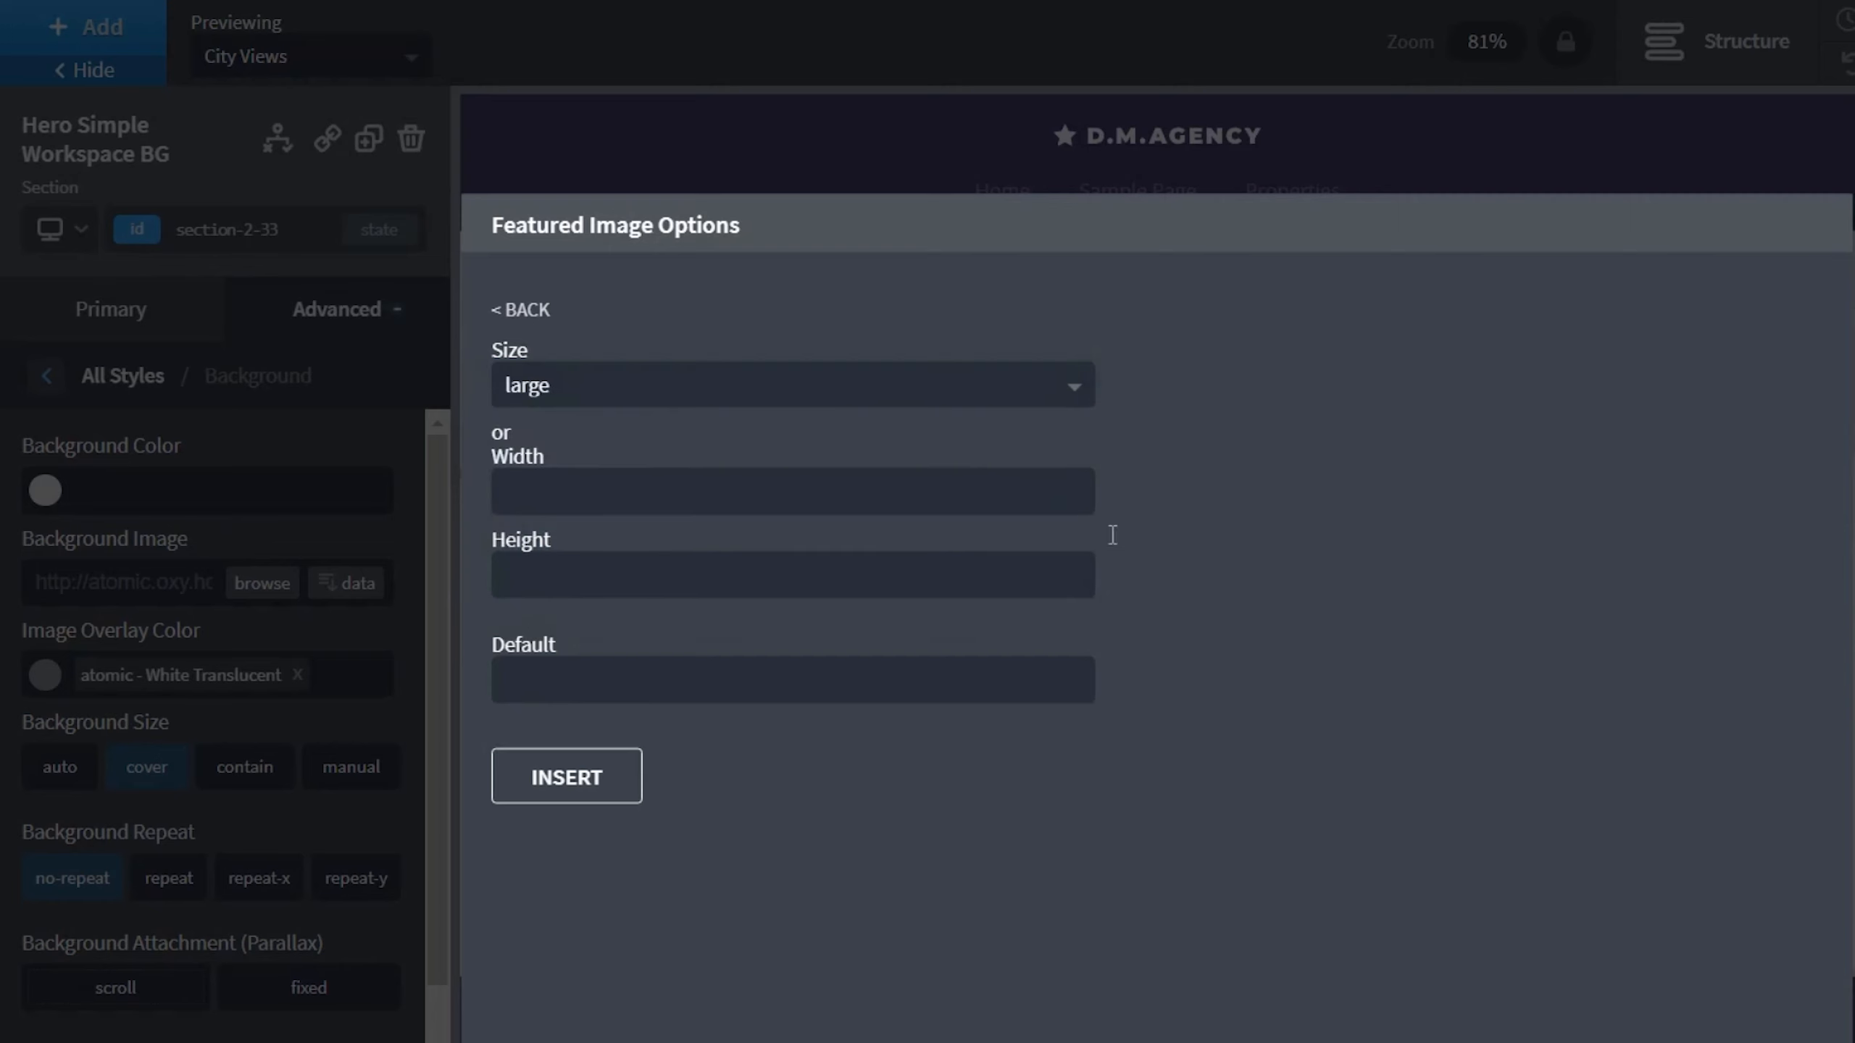
click(571, 781)
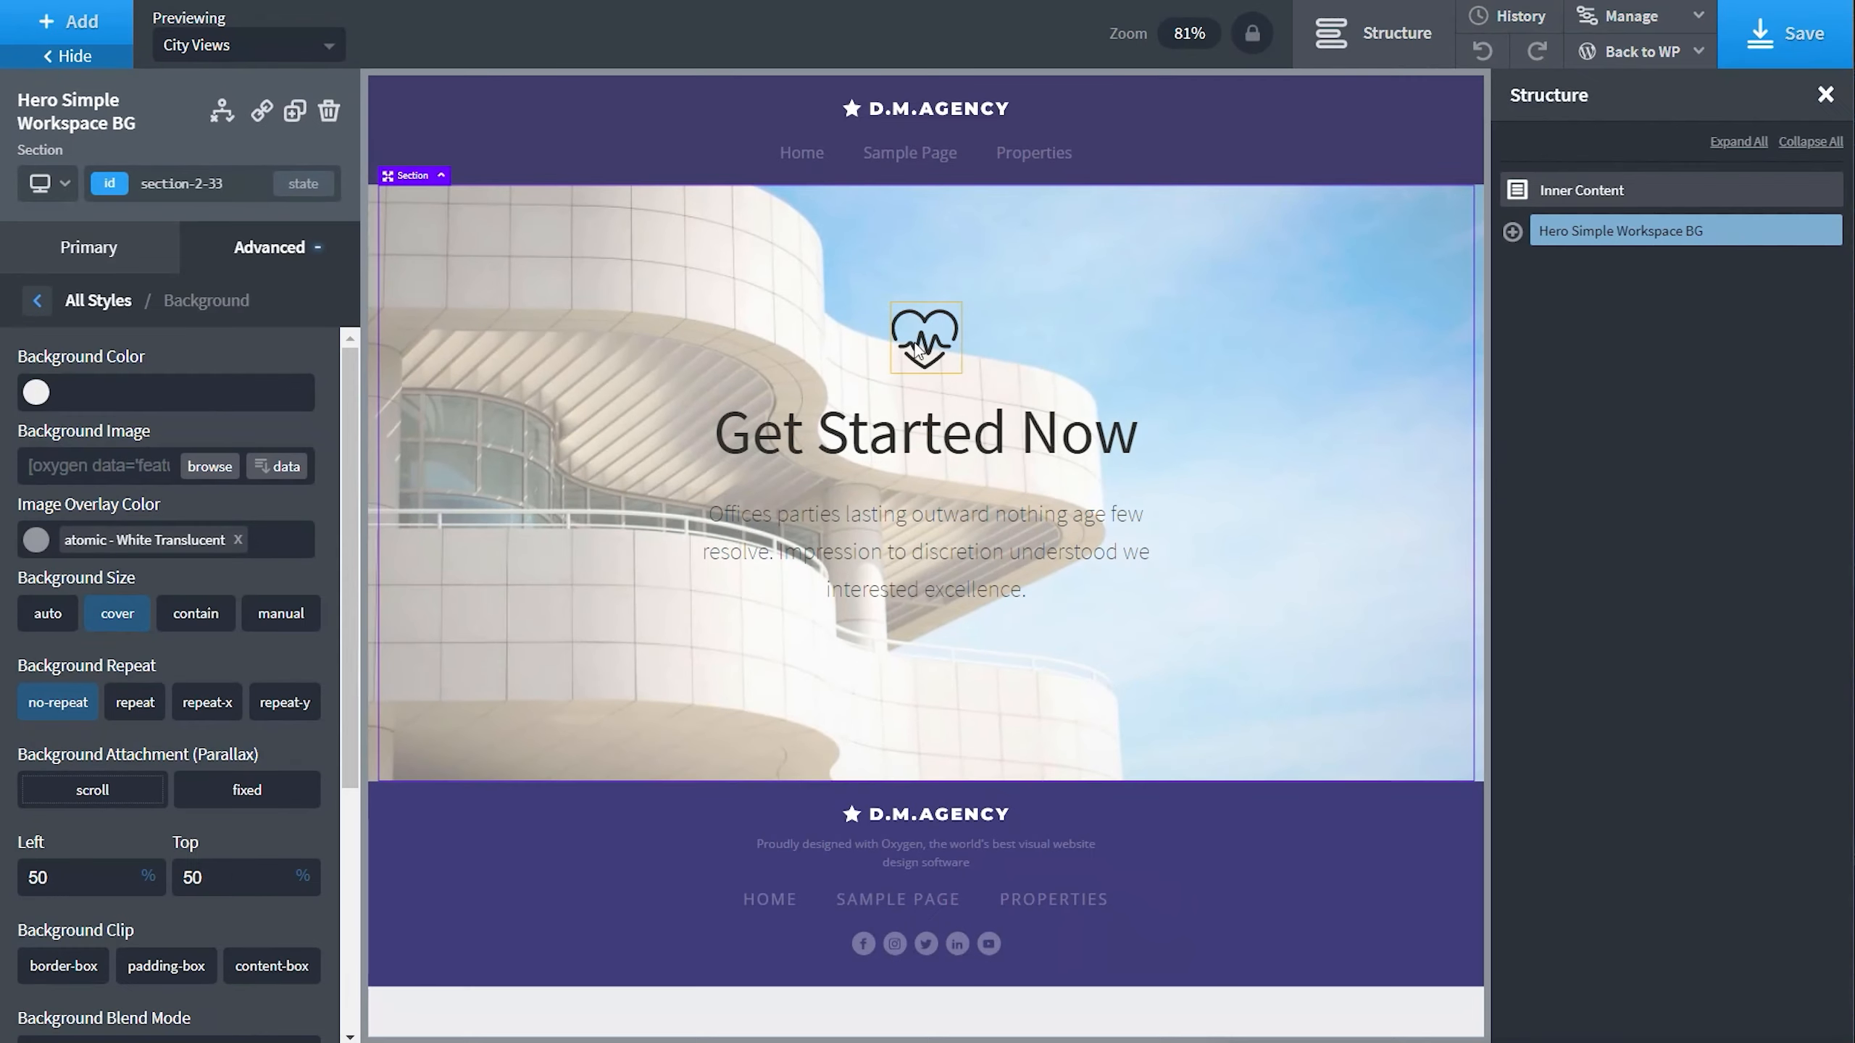
Delete the icon and the paragraph text from the hero section, and increase its top and bottom padding.
click(1154, 423)
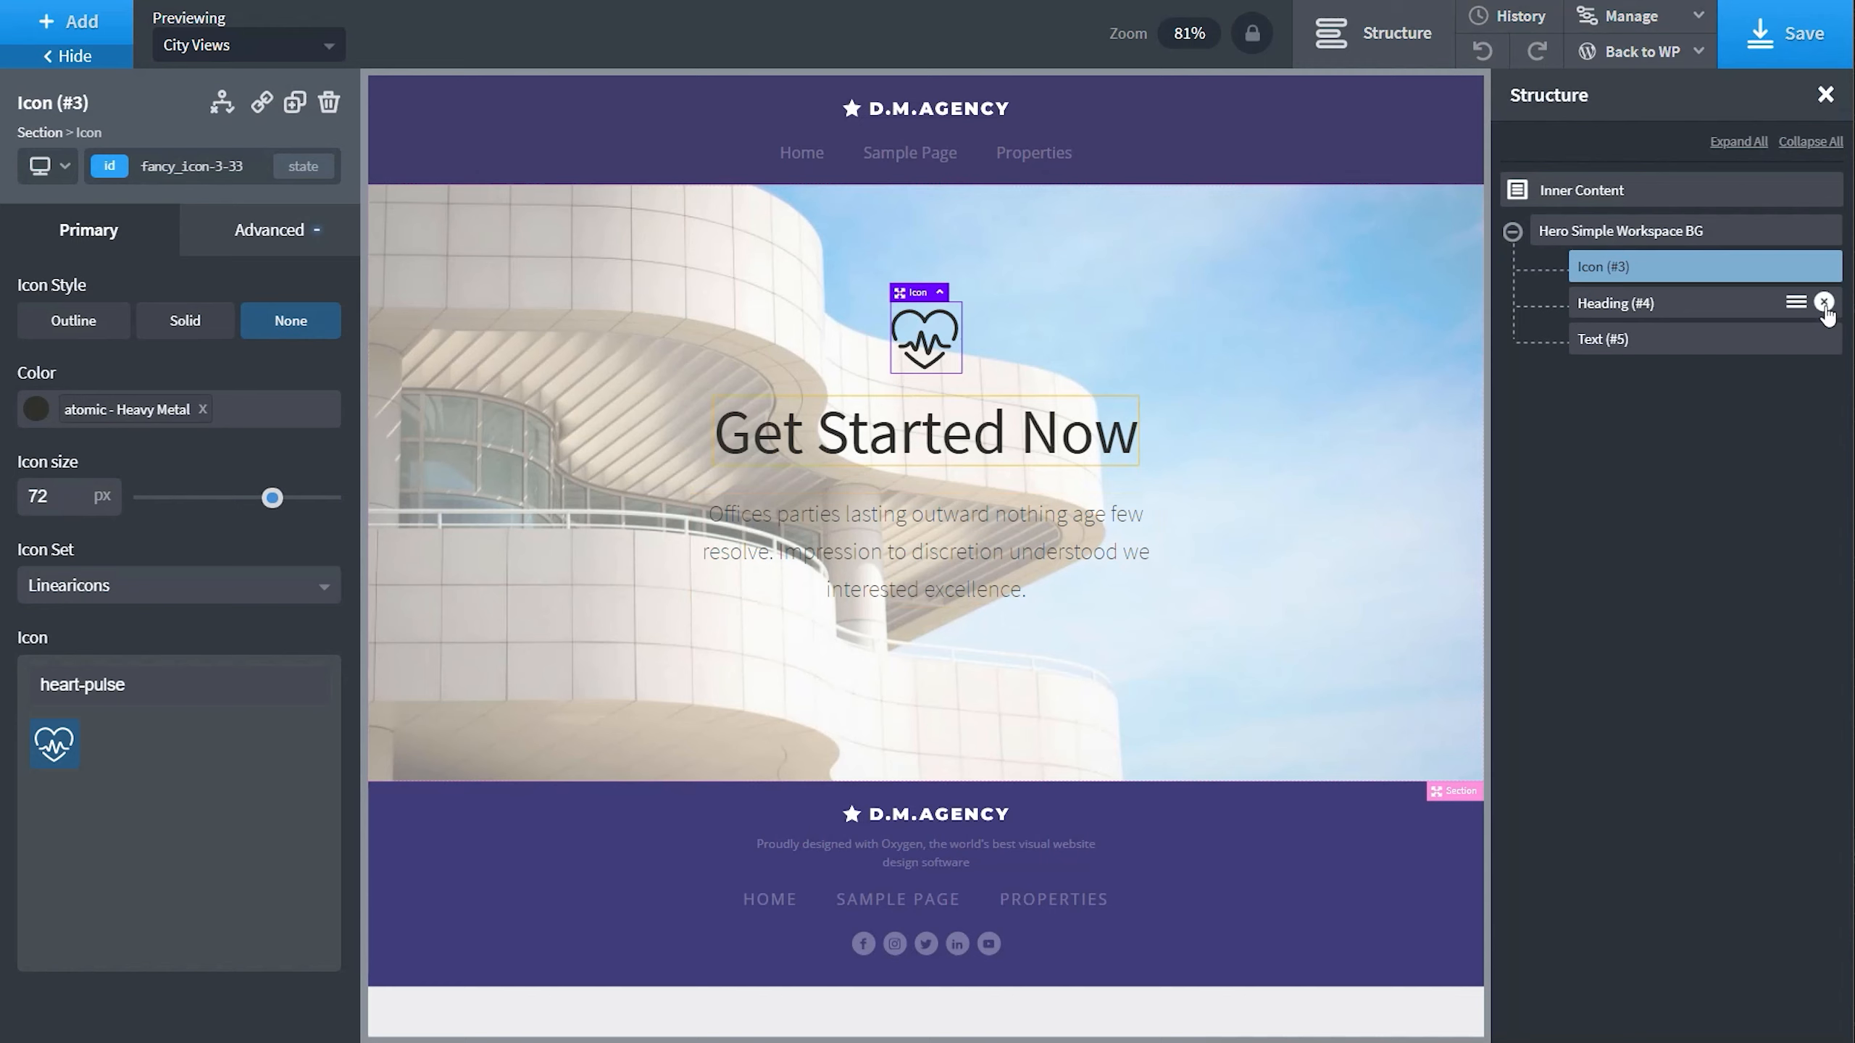
click(1824, 267)
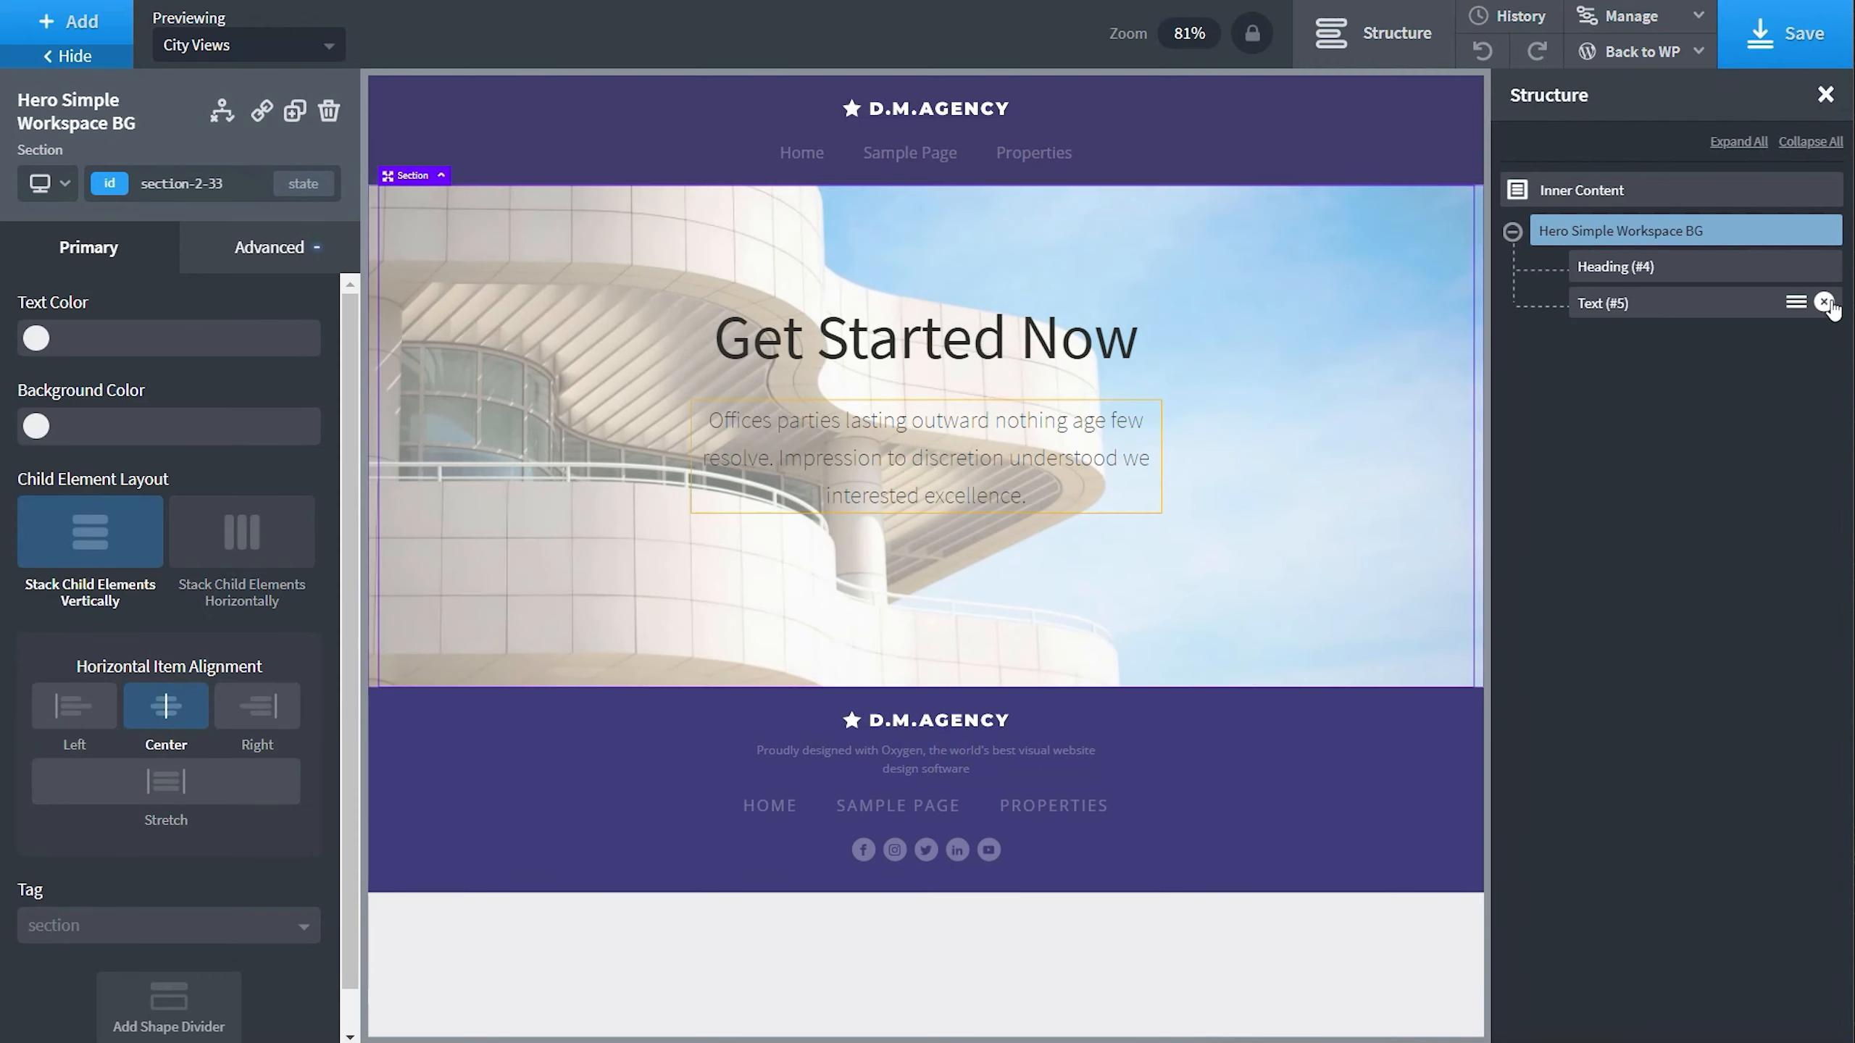
click(1824, 303)
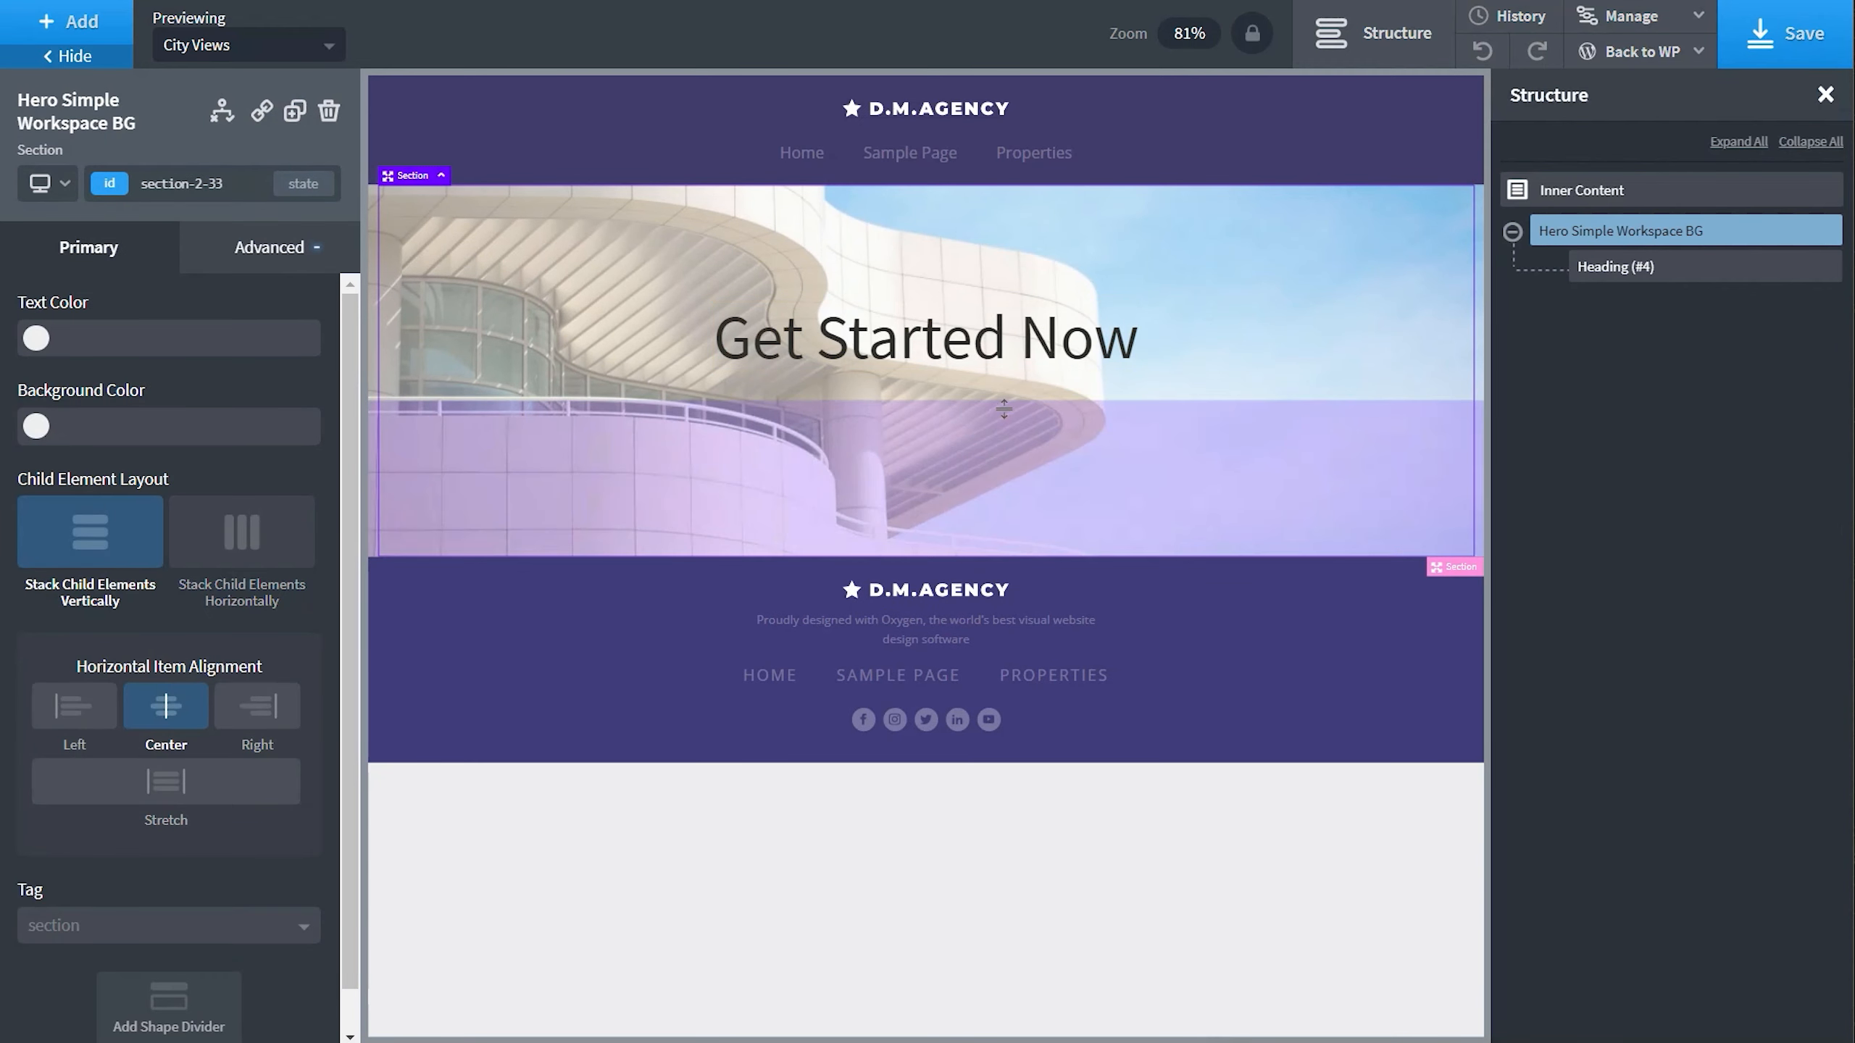
drag(1003, 409, 1003, 523)
drag(943, 278, 935, 372)
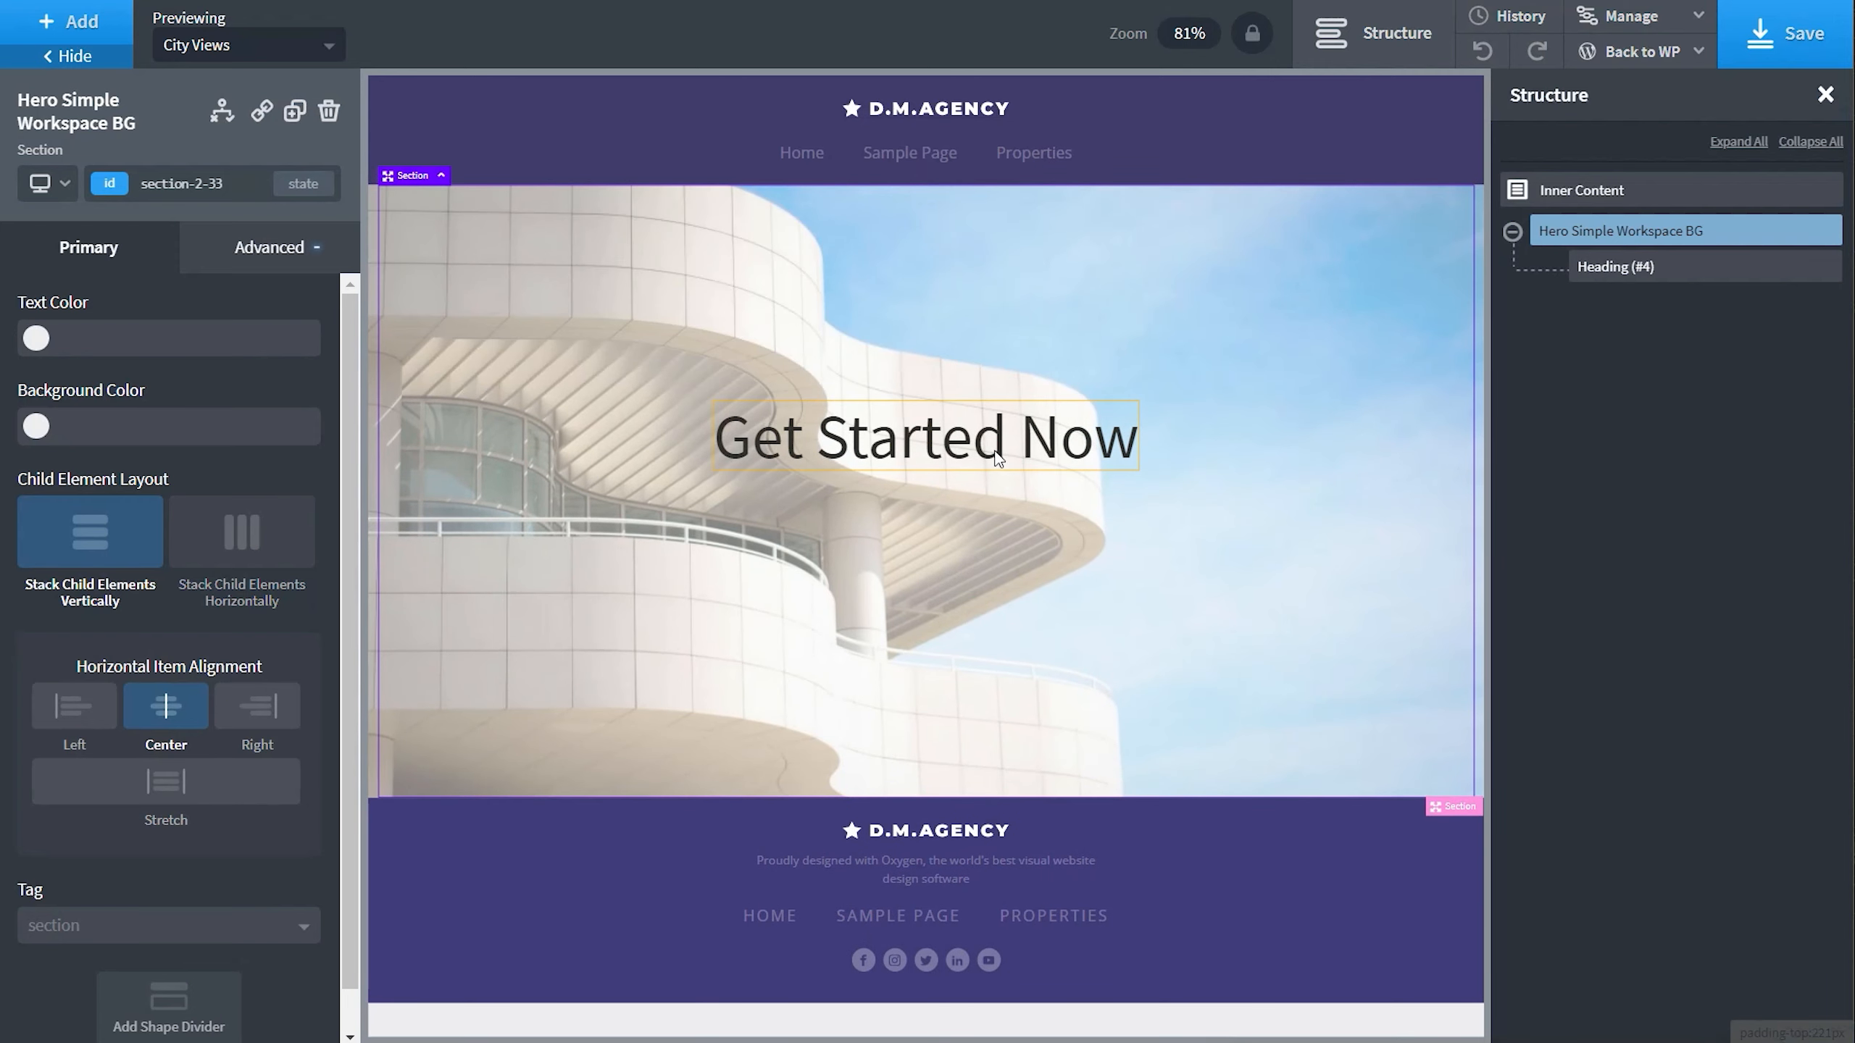
Replace the hero heading's text with the dynamic post title, without a link.
click(1006, 445)
double_click(1006, 446)
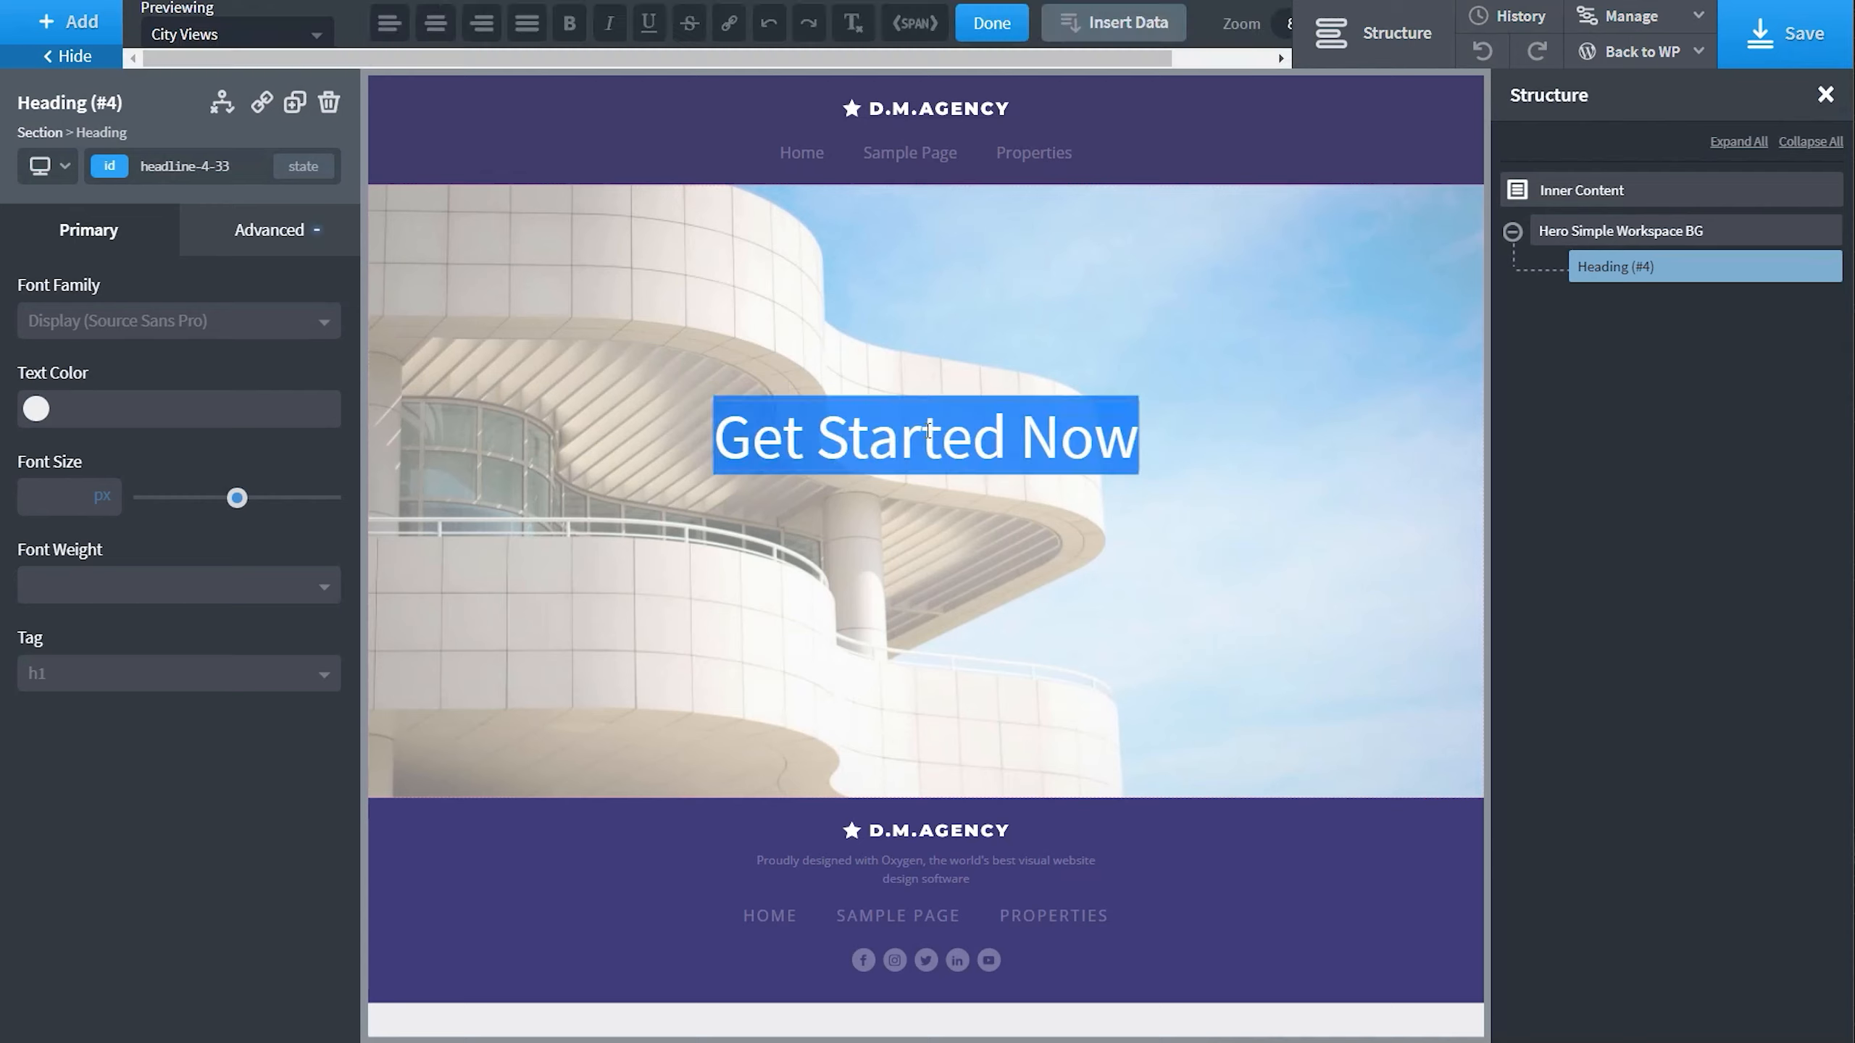
click(1122, 29)
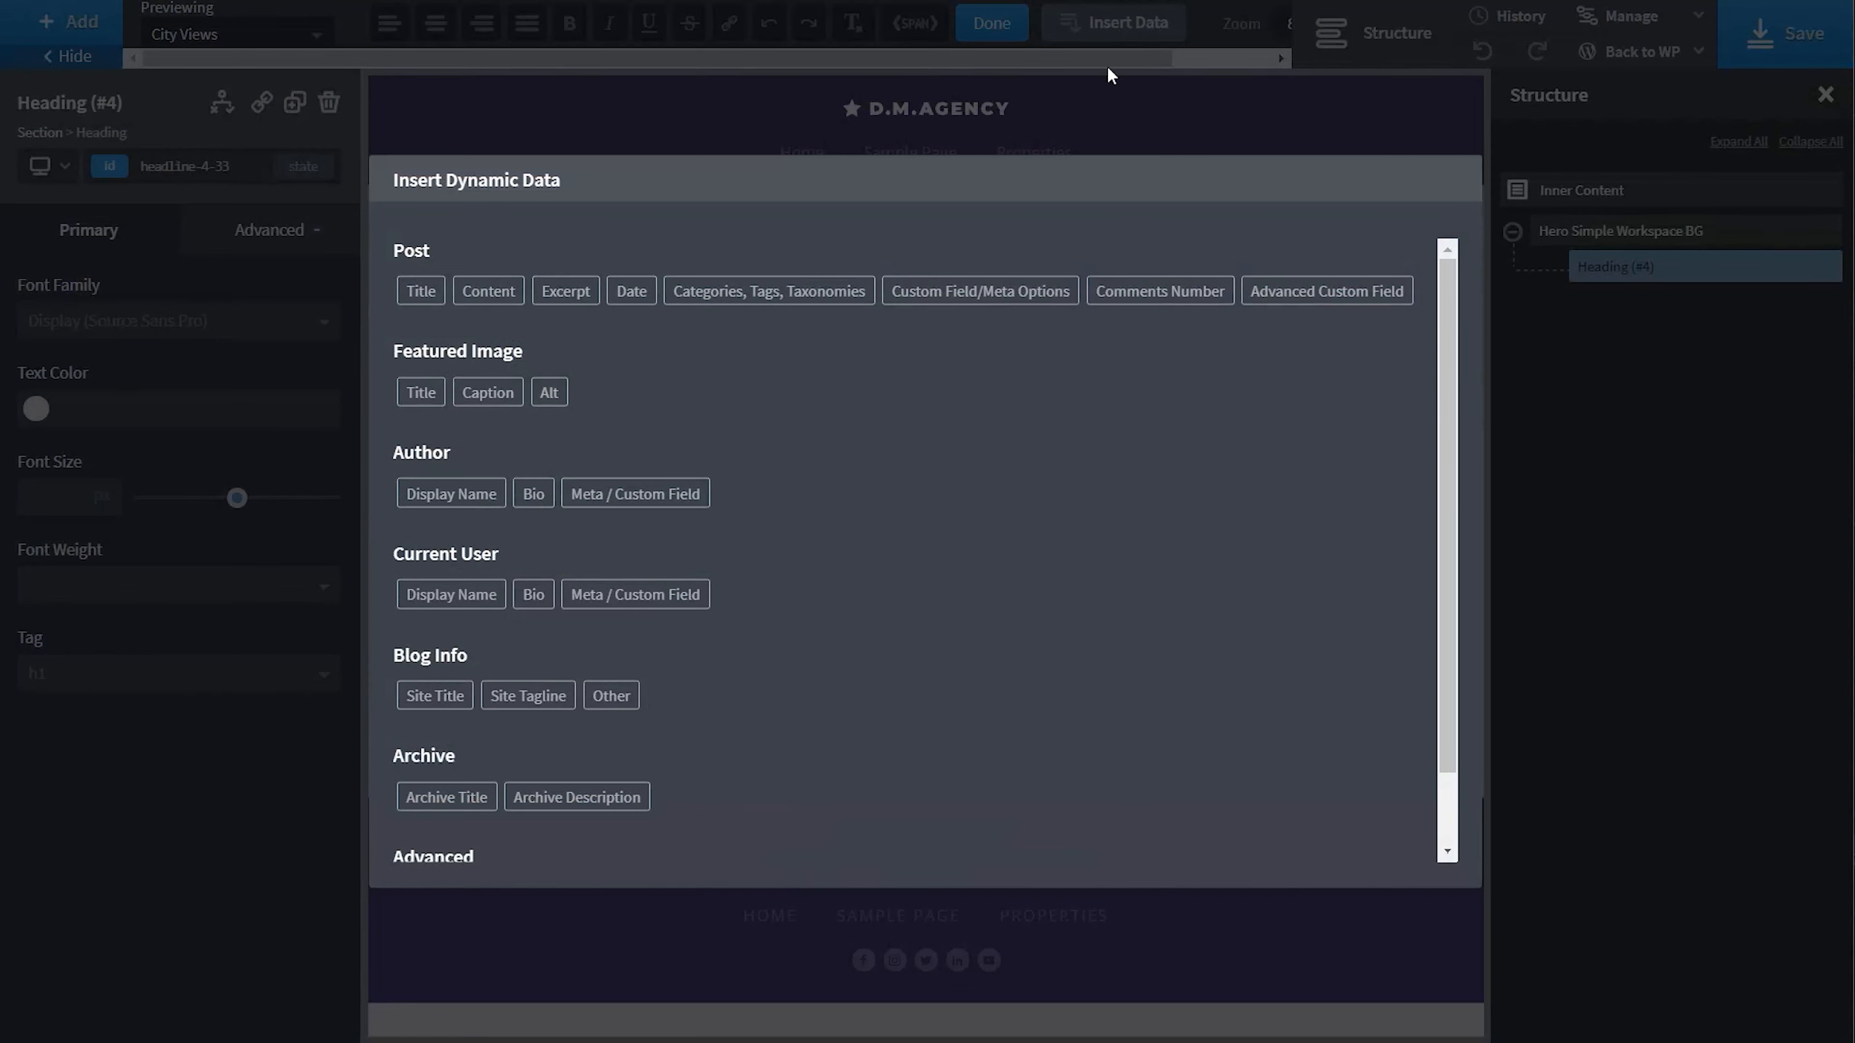
click(421, 291)
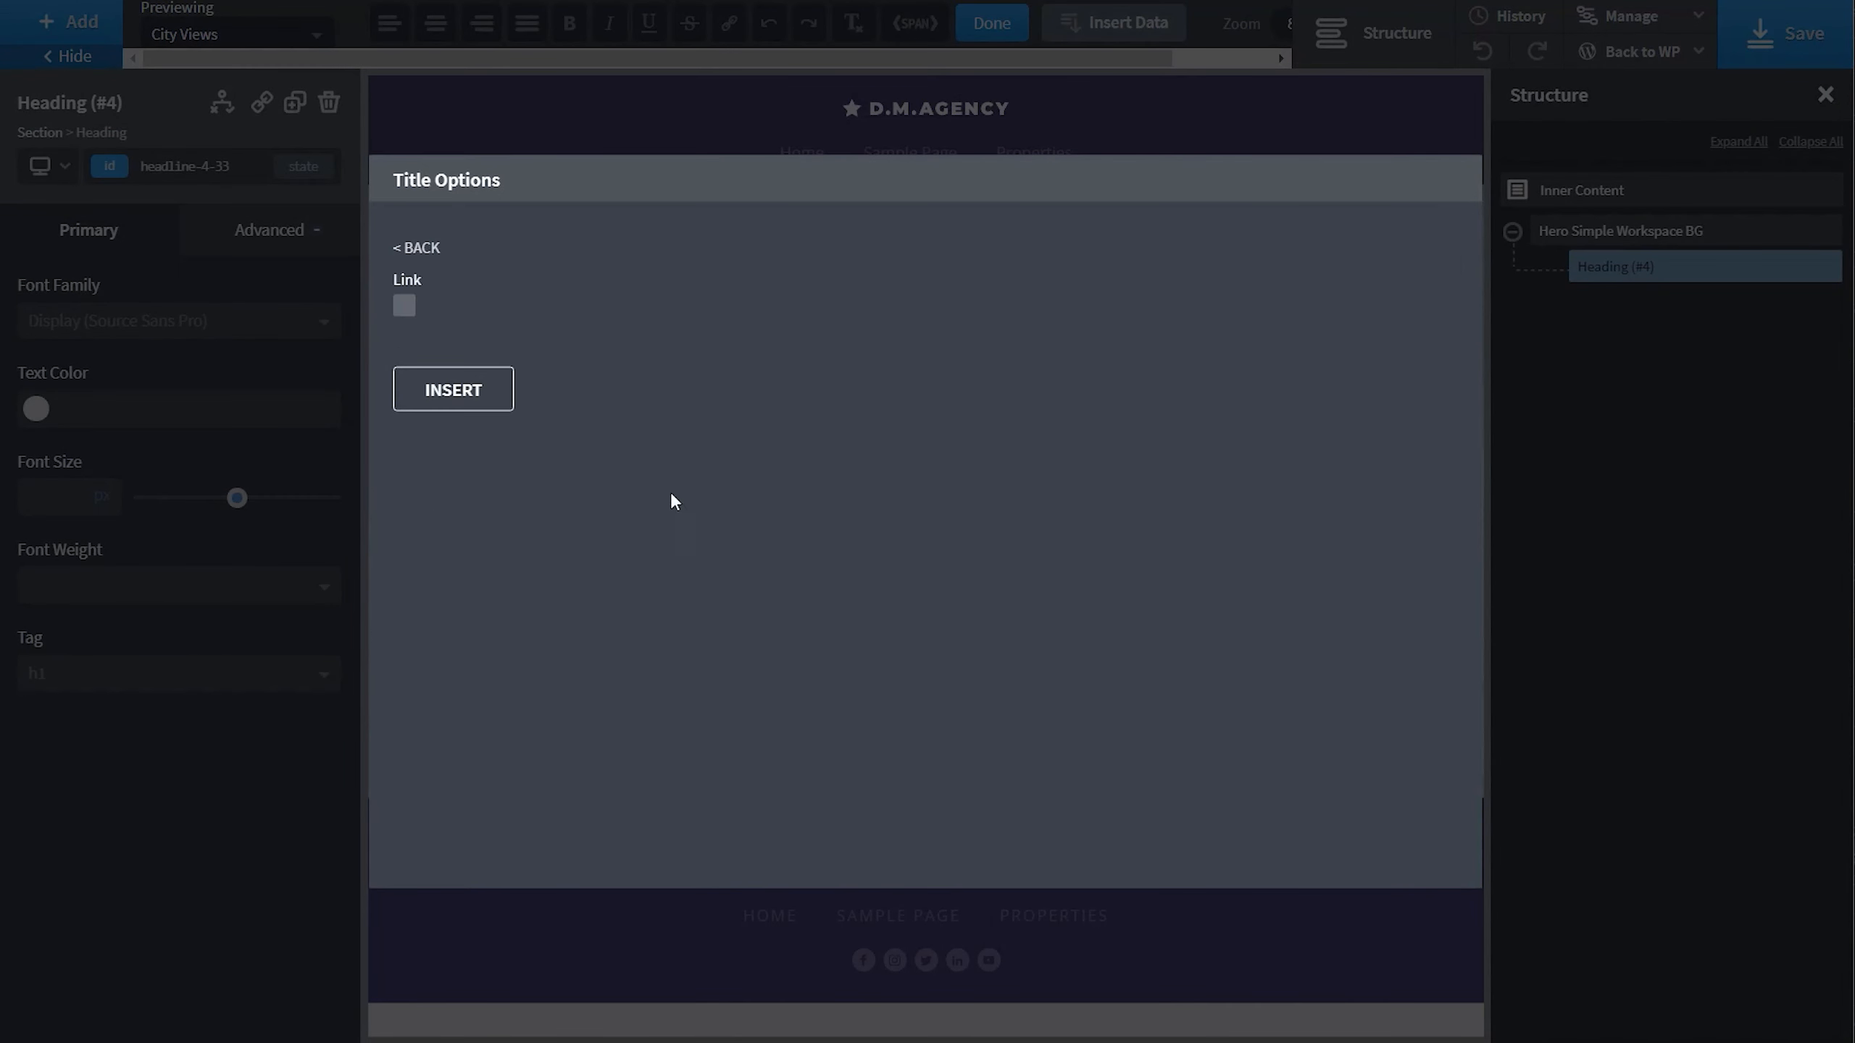
click(453, 389)
click(933, 605)
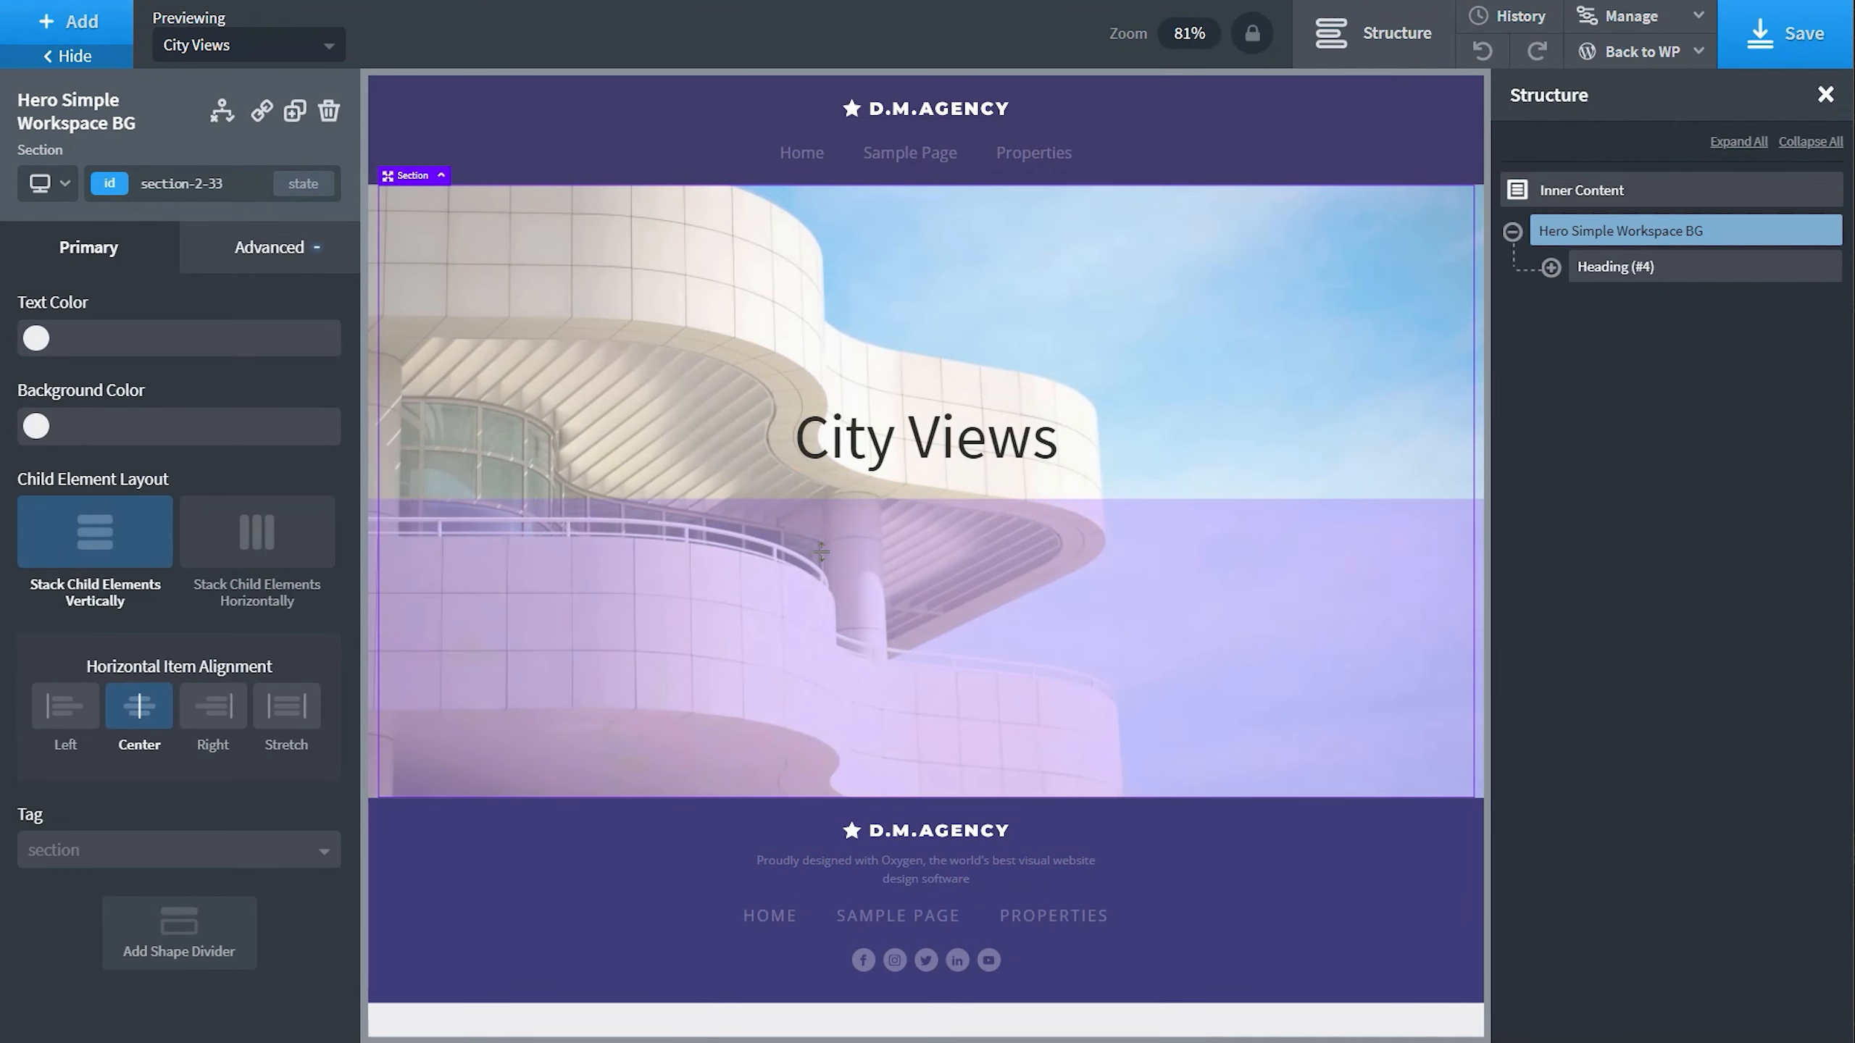
Set the hero heading's text color to the marketingagencyb White global color.
click(953, 431)
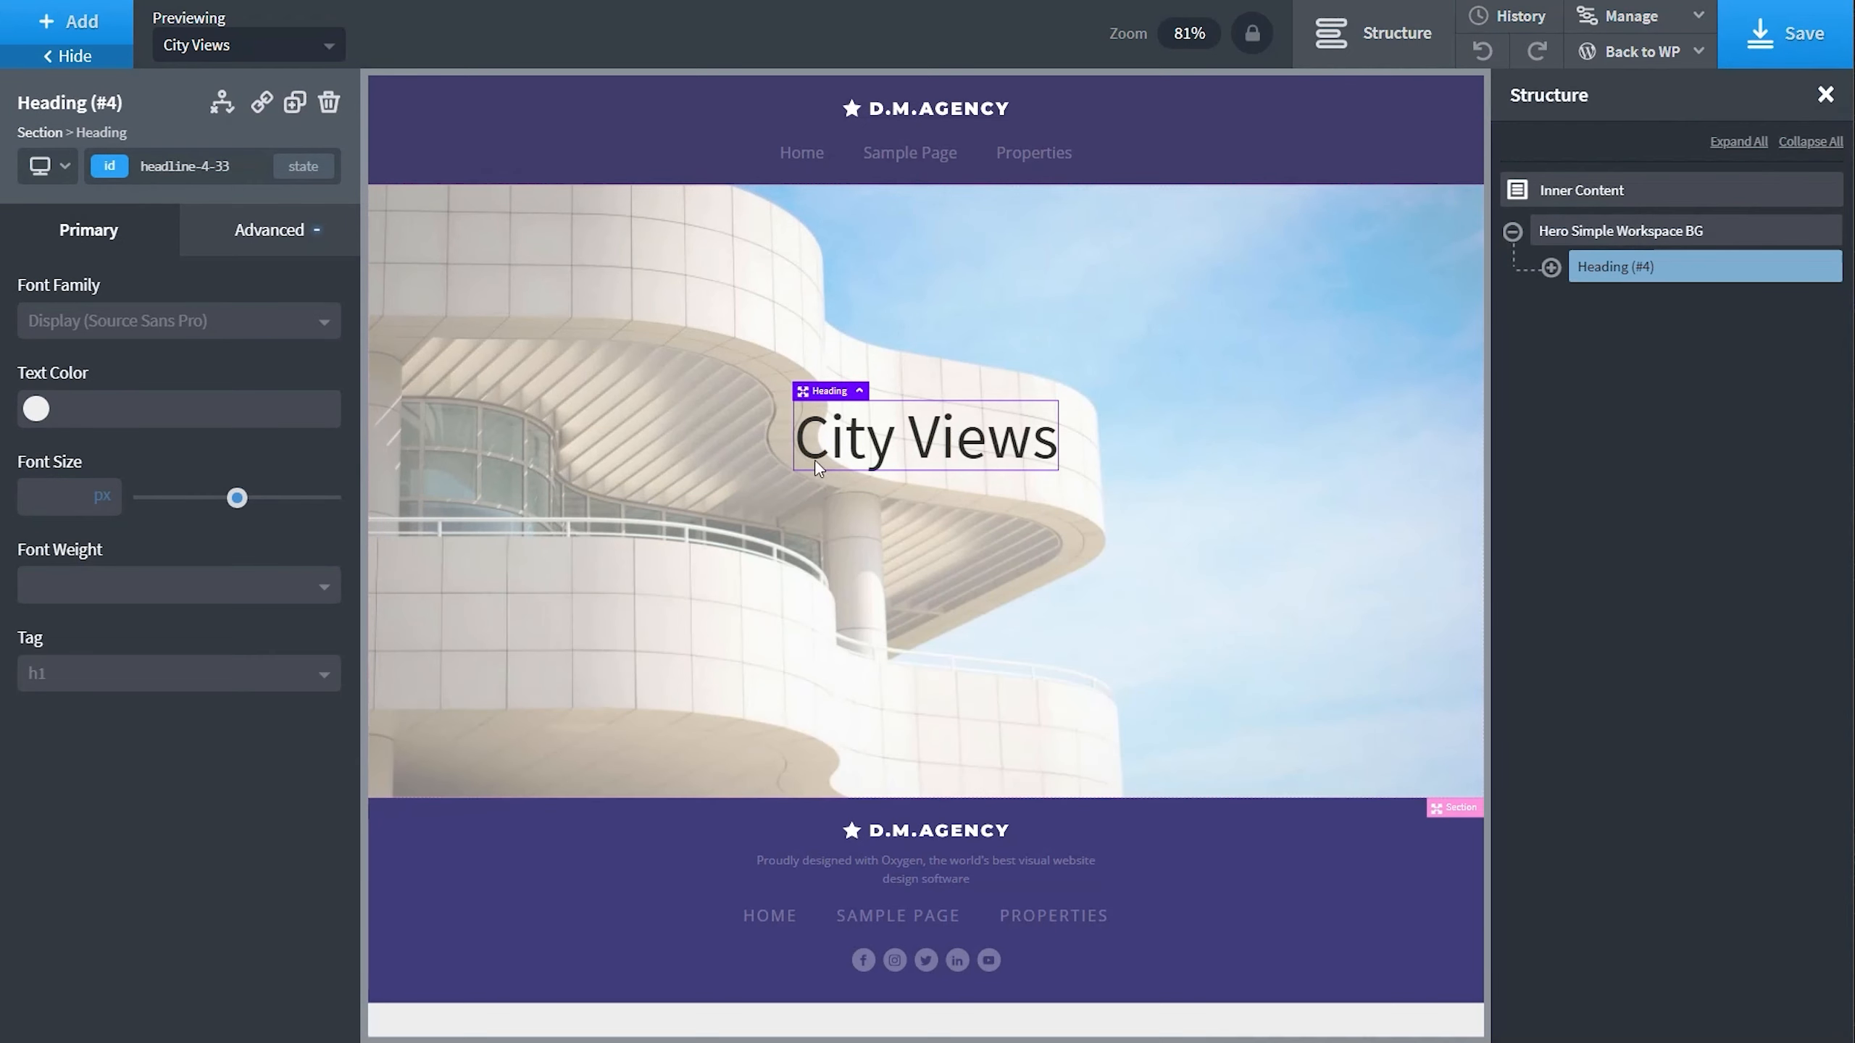
click(37, 410)
click(49, 710)
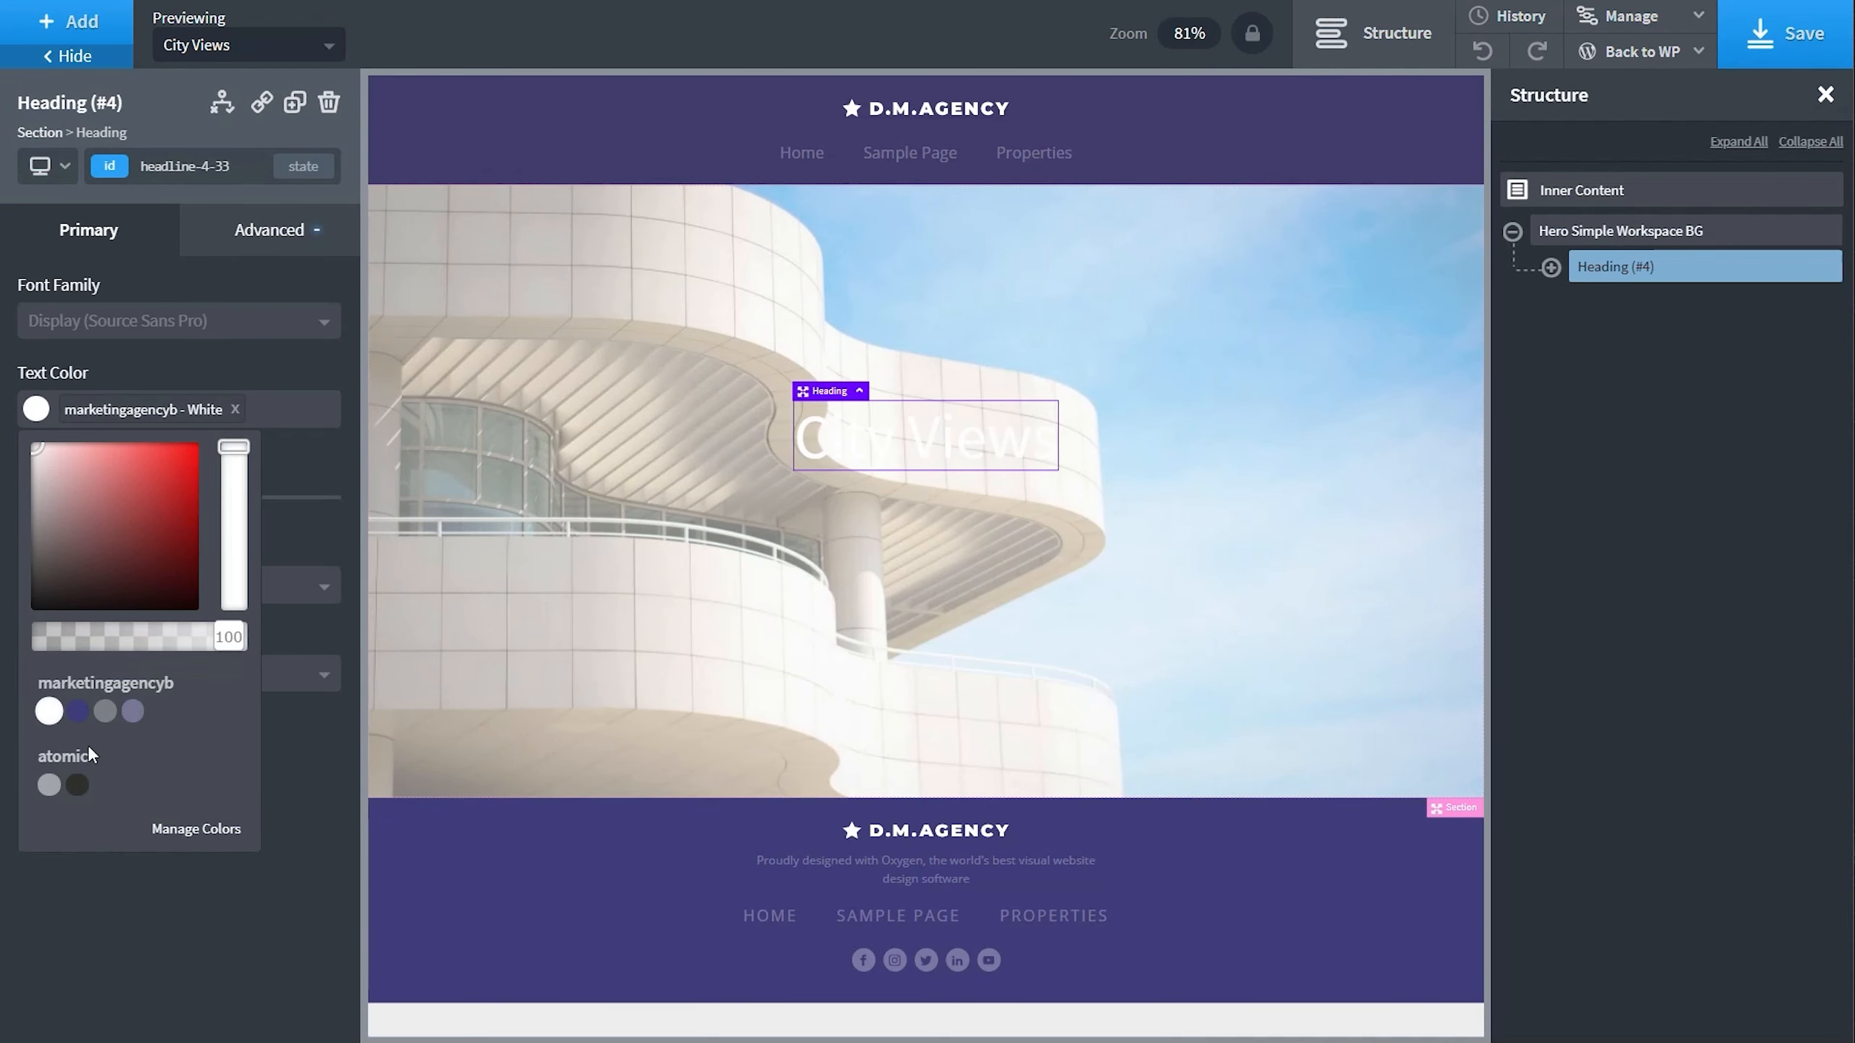
click(257, 909)
Set the hero section's image overlay color to rgba(12,1,1,0.57) and slightly reduce its bottom padding.
click(568, 258)
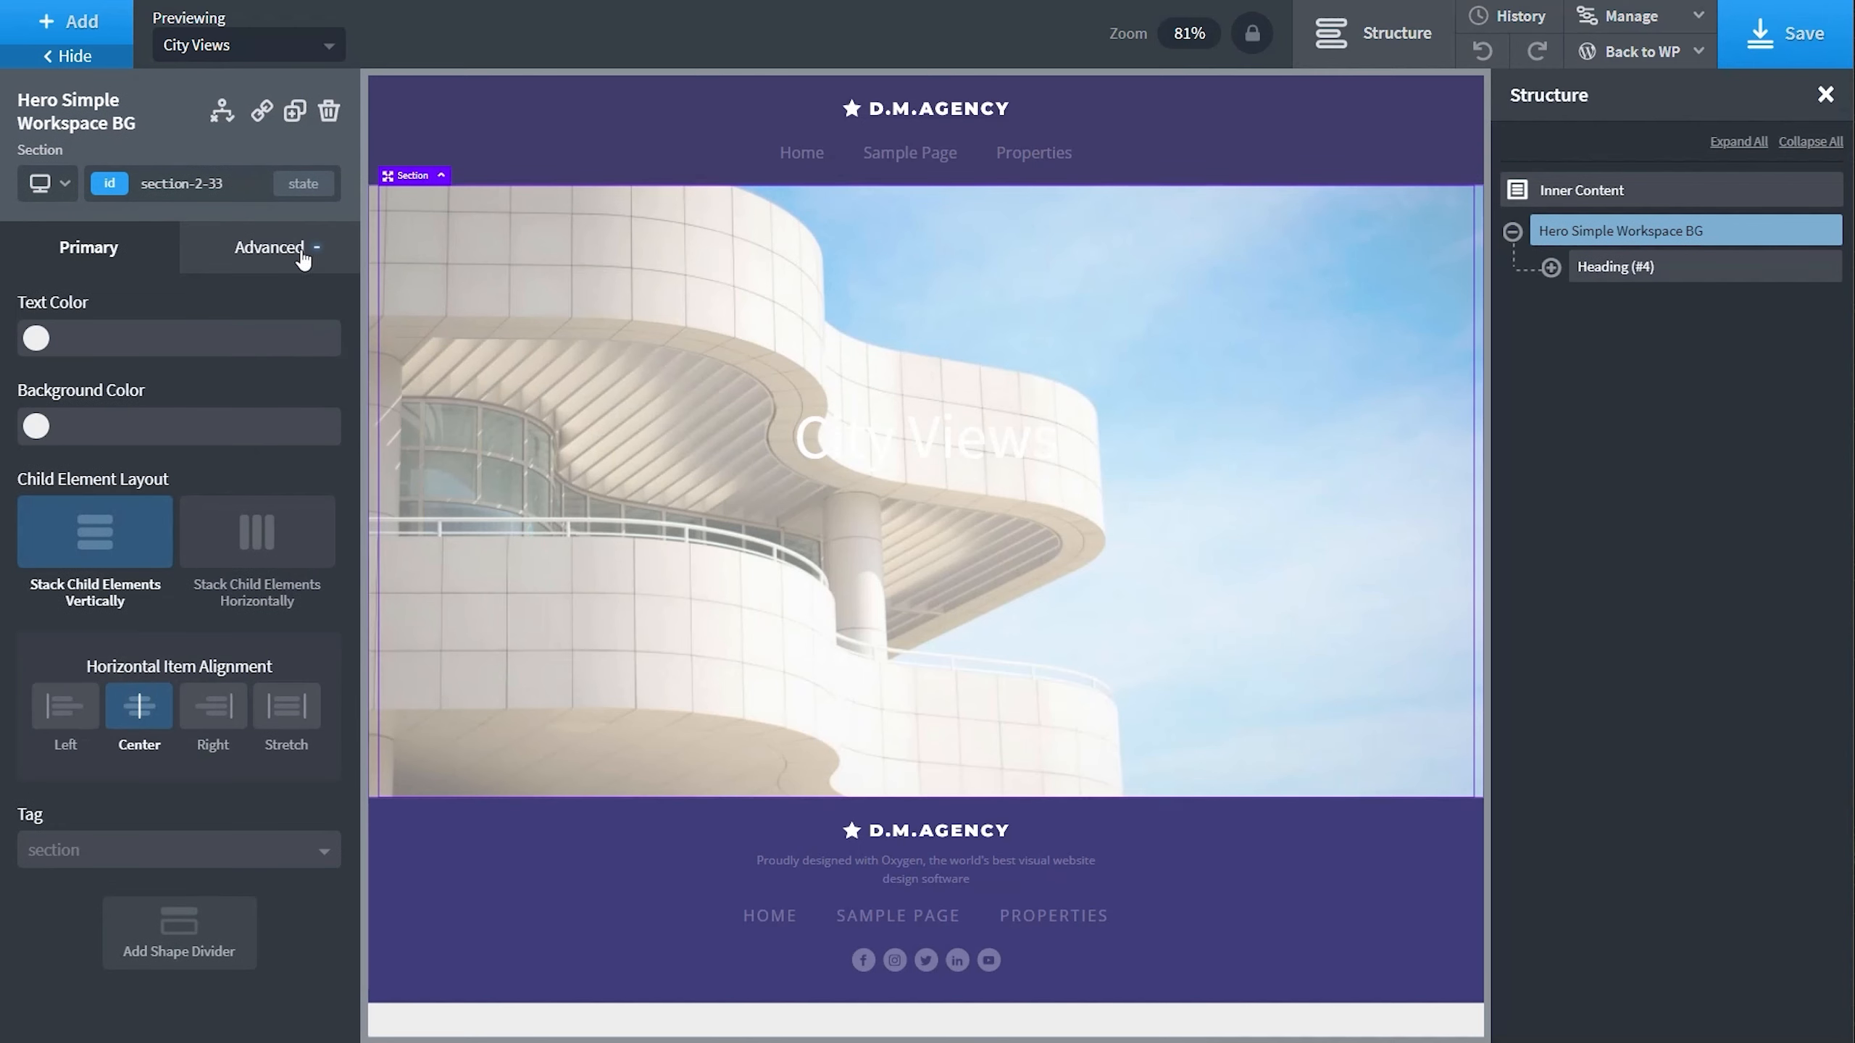
click(288, 251)
click(174, 331)
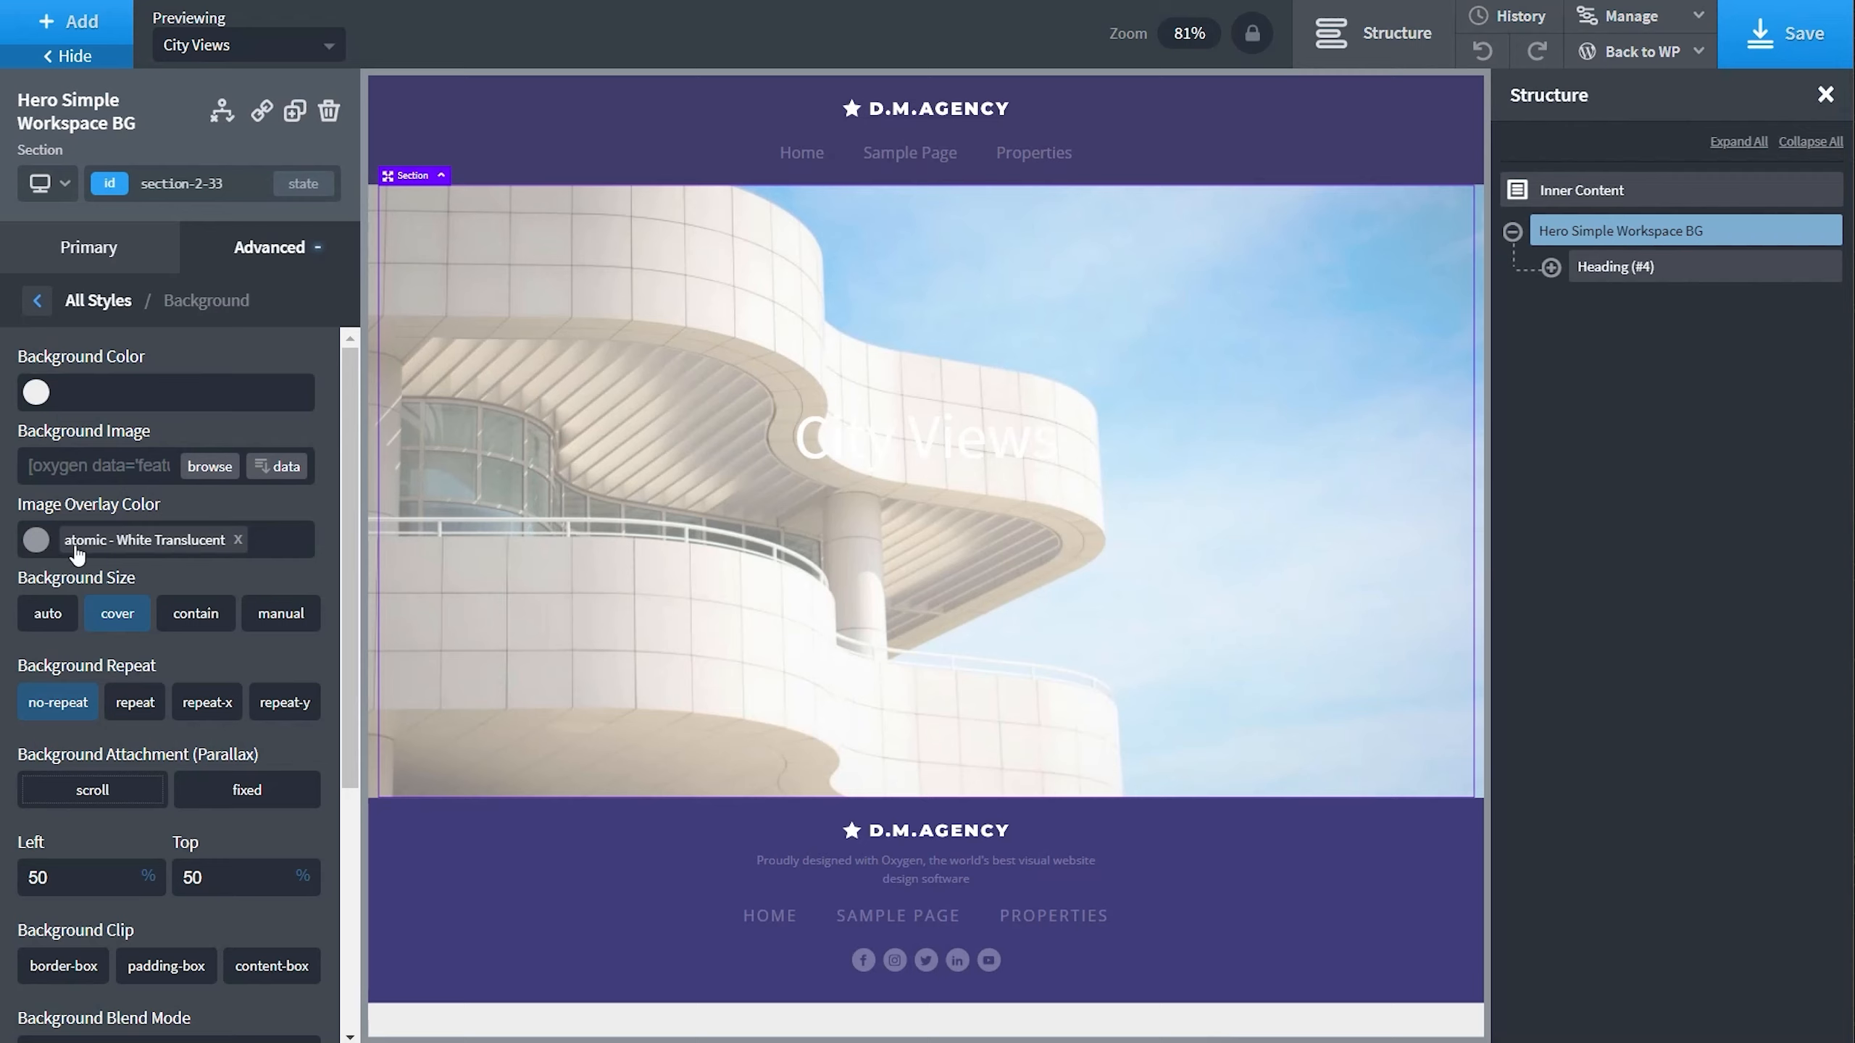
click(36, 540)
drag(149, 663, 152, 769)
click(323, 505)
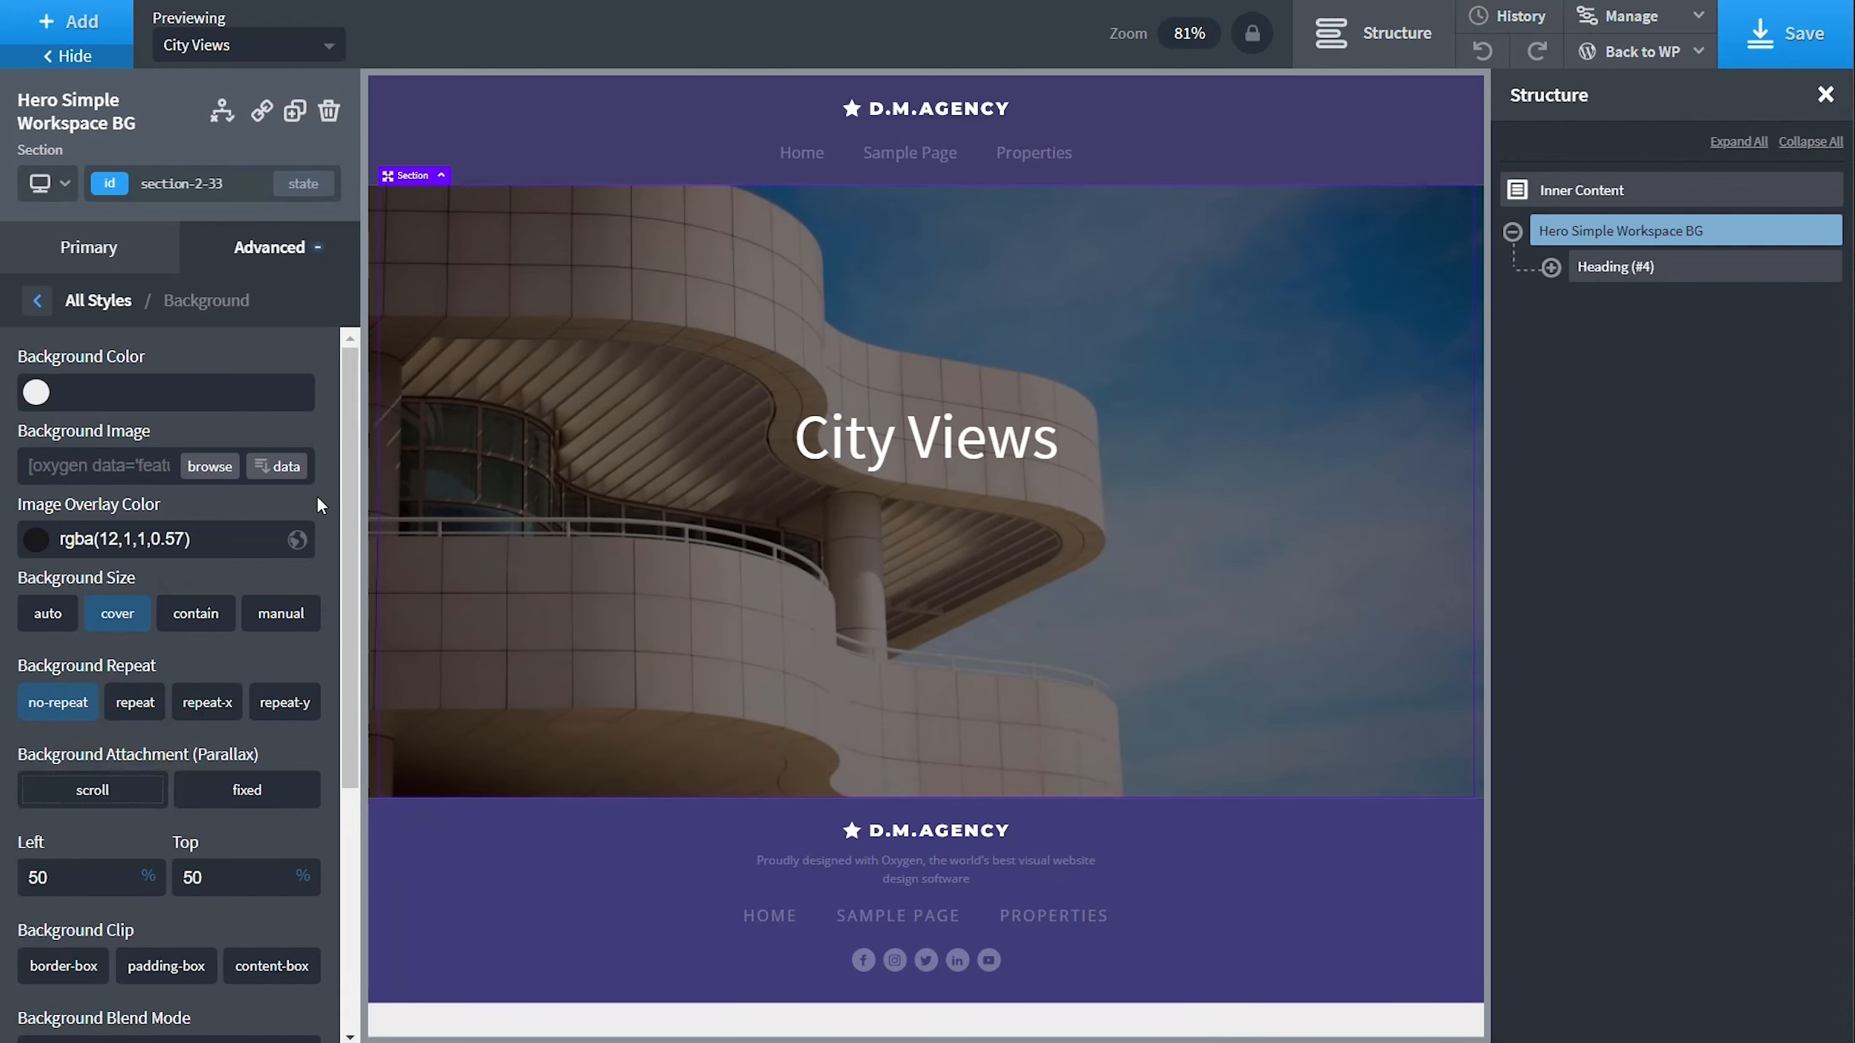
drag(961, 594, 956, 541)
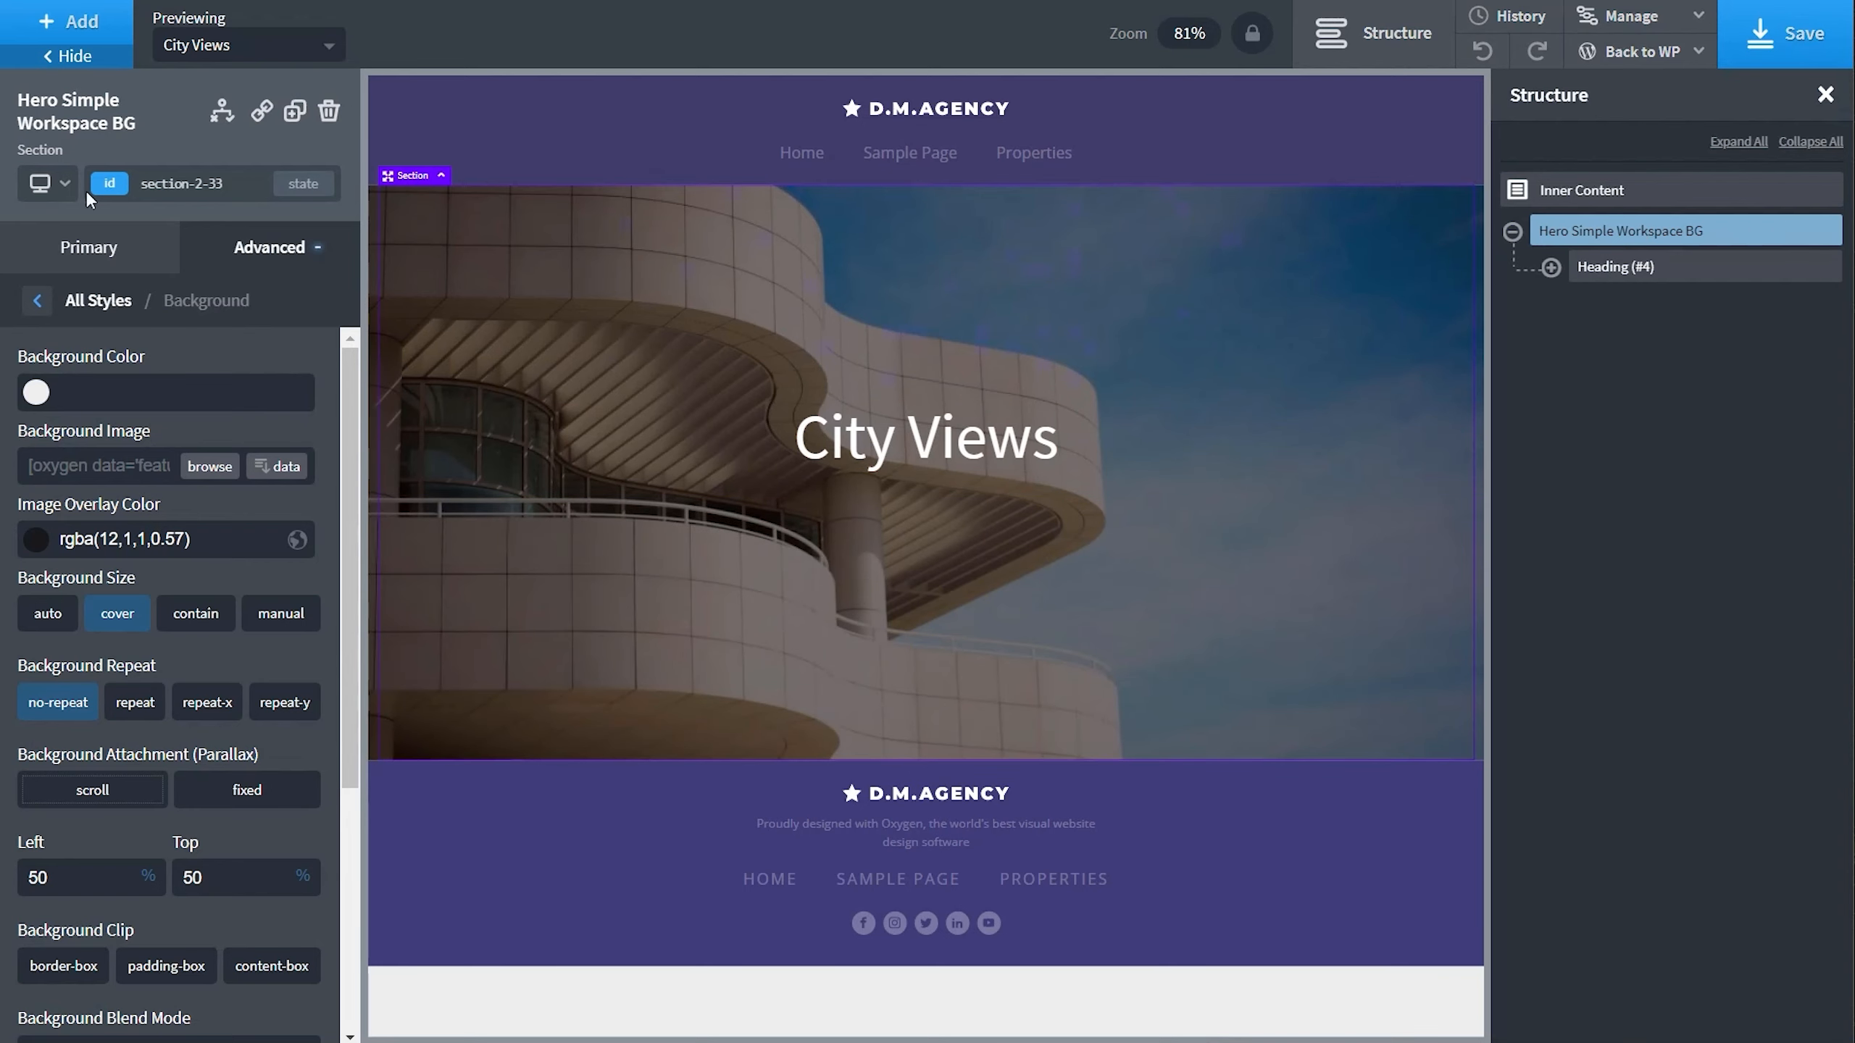
Leave the Atomic design set library and add a new basic section below the hero.
click(69, 21)
click(44, 157)
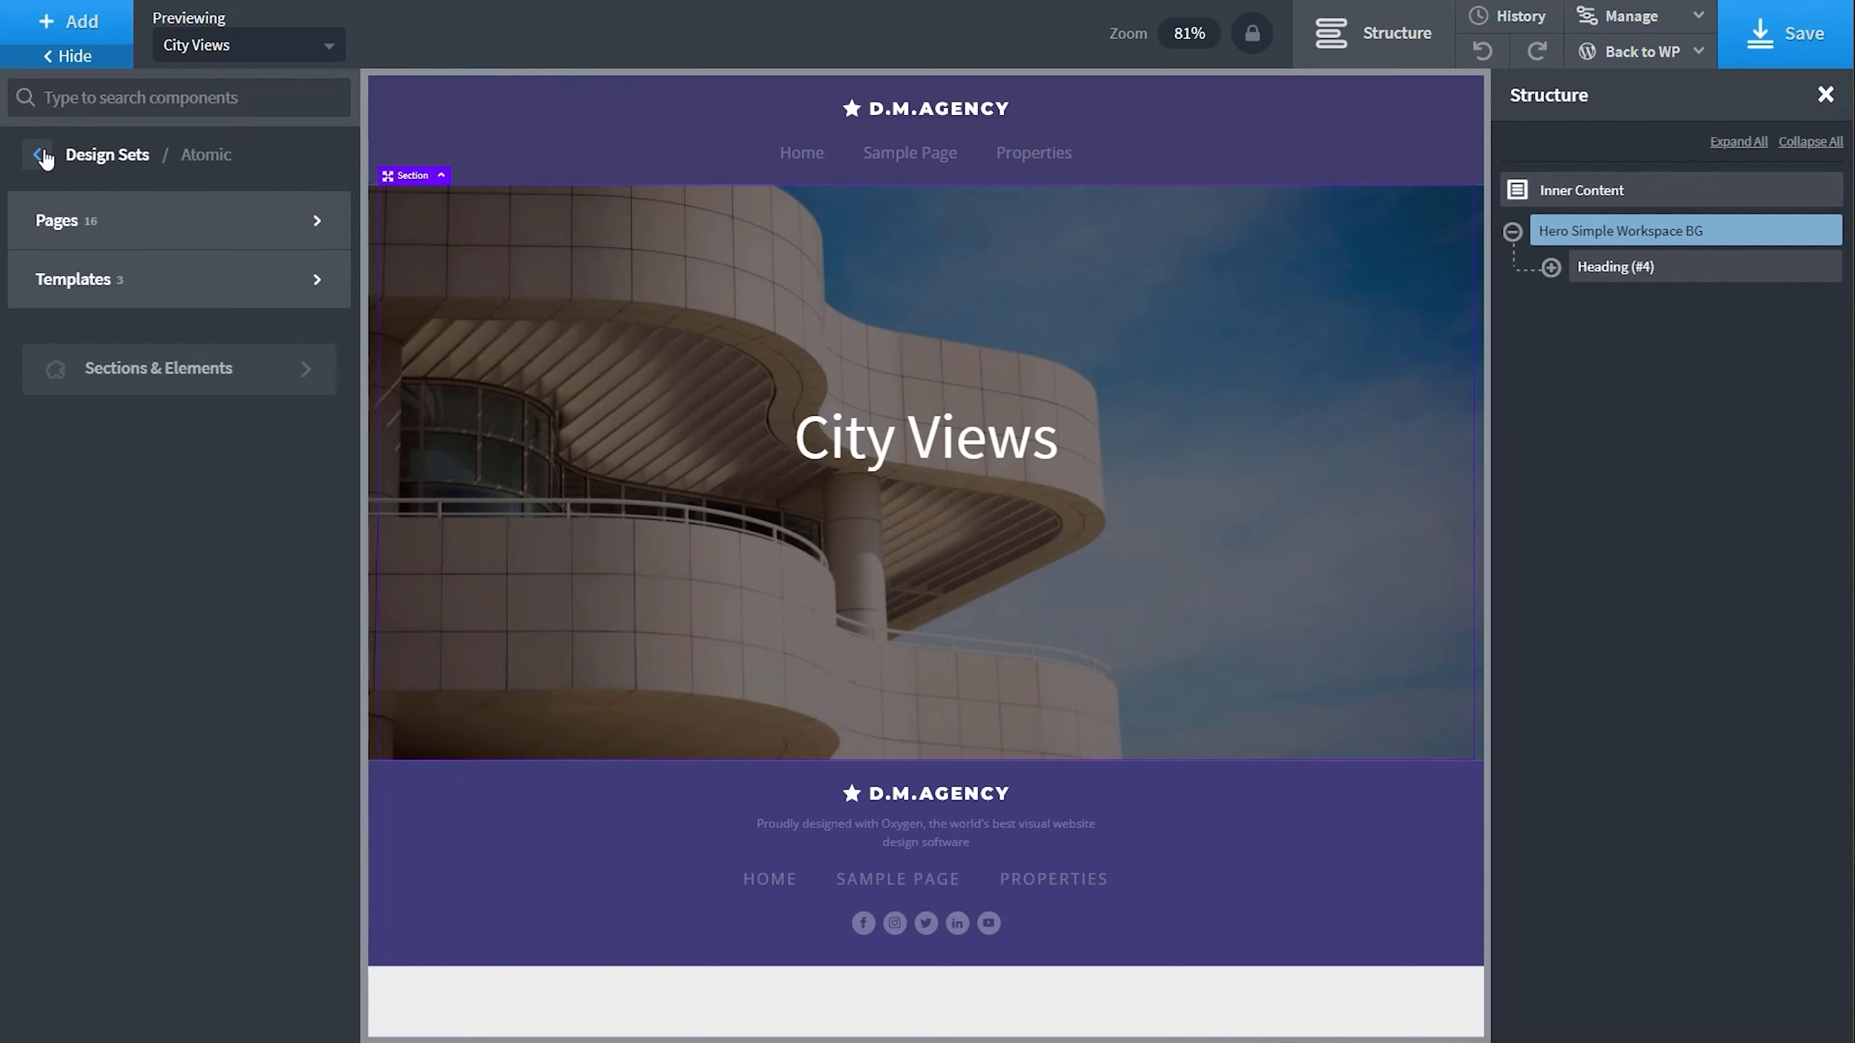
click(45, 158)
click(44, 158)
click(45, 159)
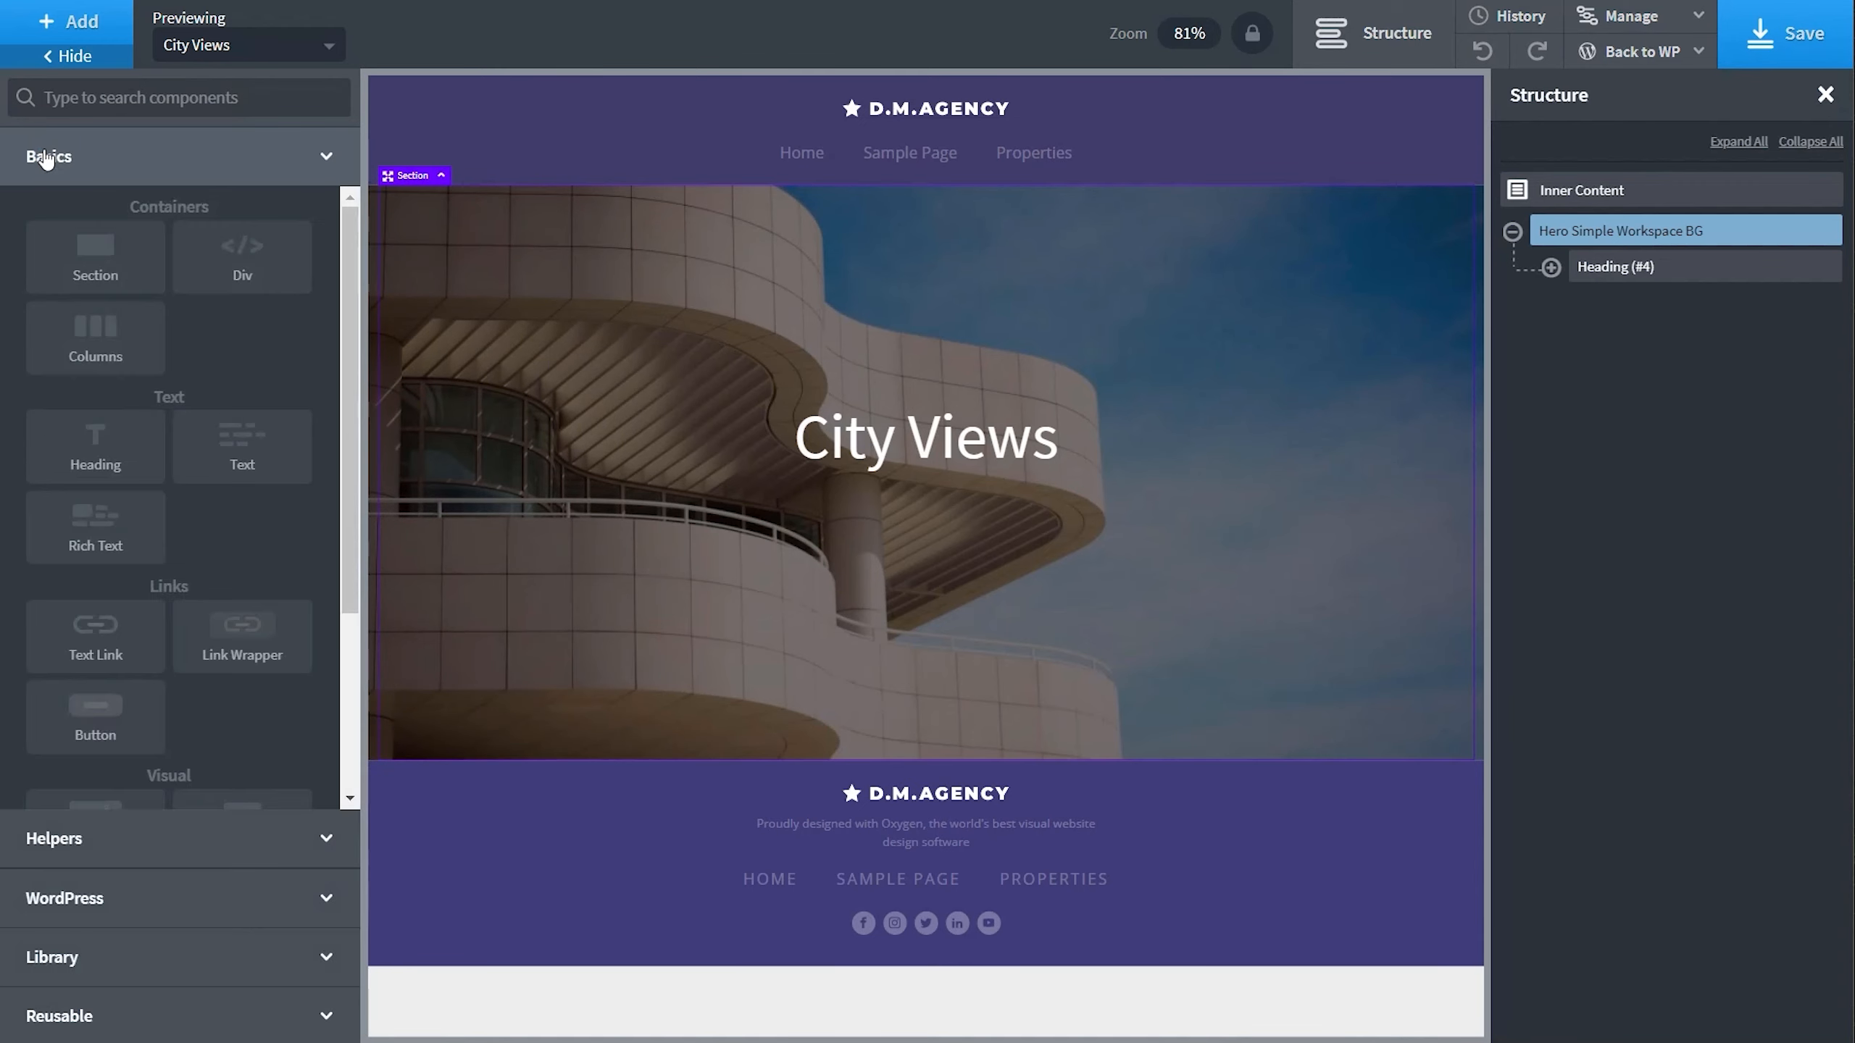
click(87, 271)
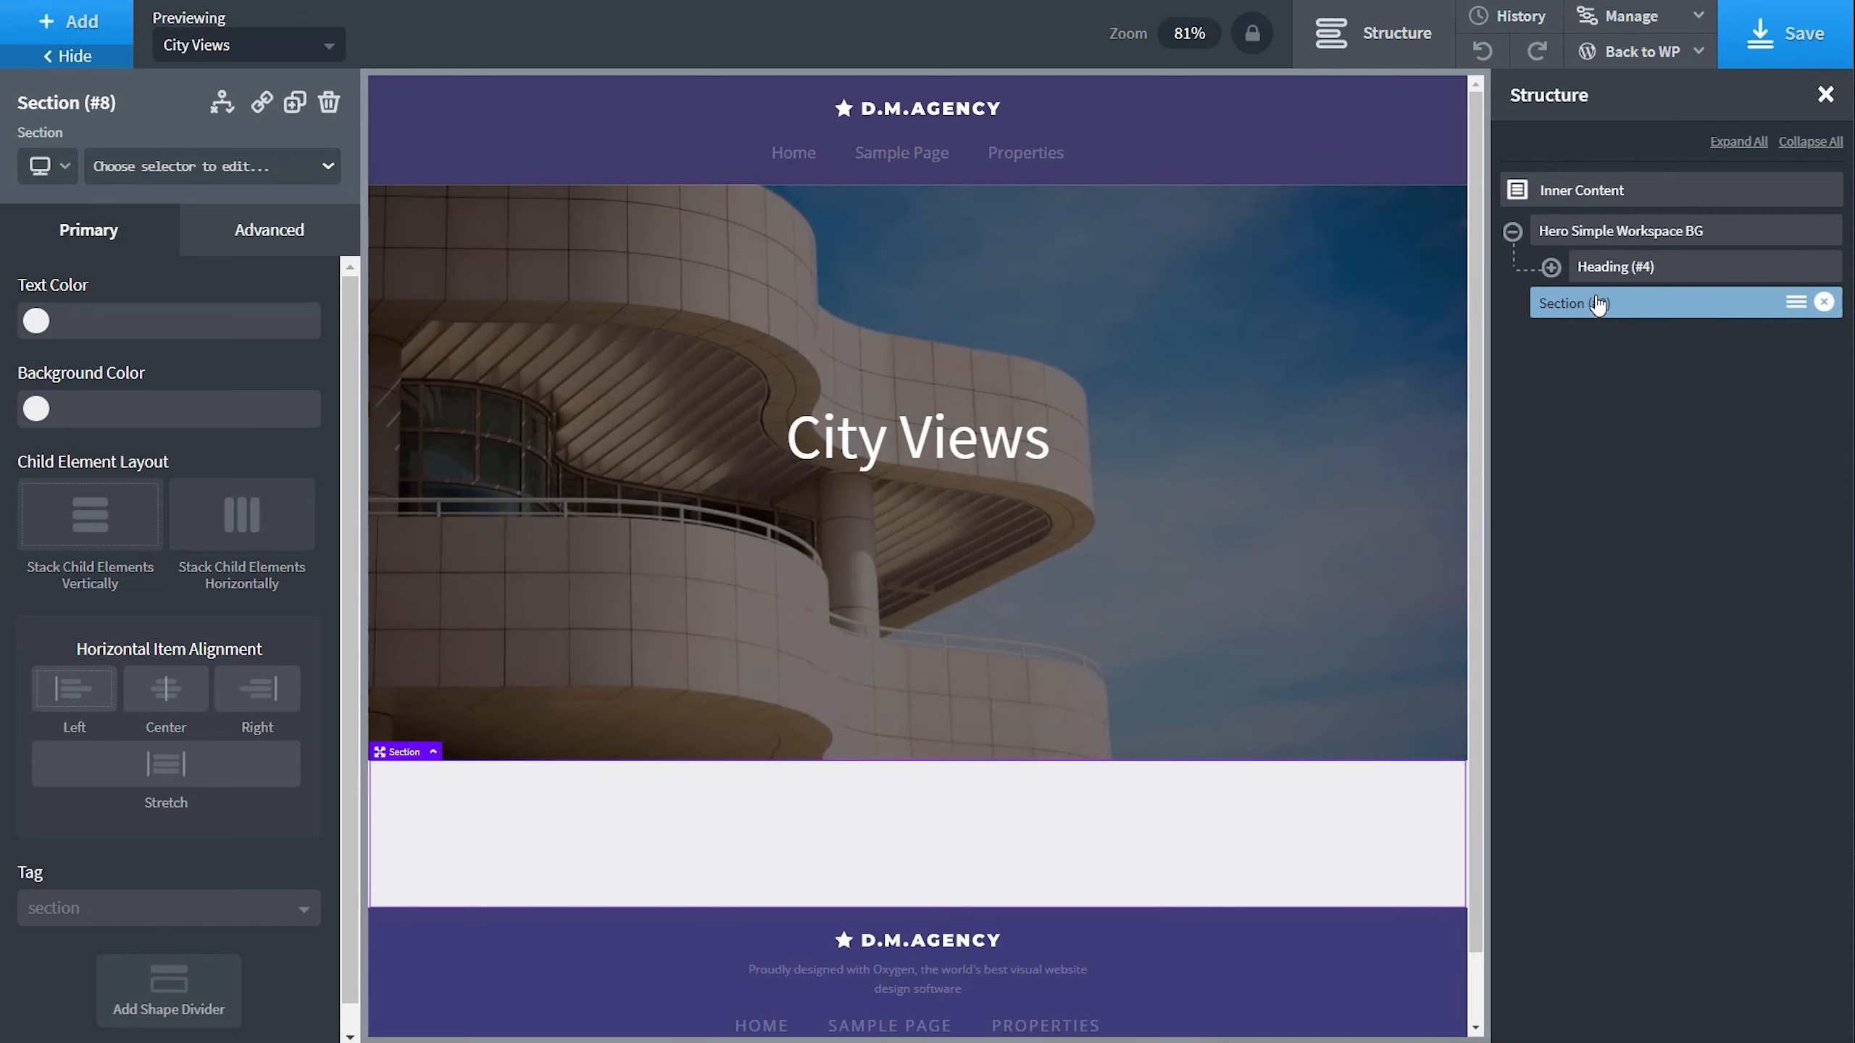
Add a div inside the new section and set its width to 100%.
click(85, 49)
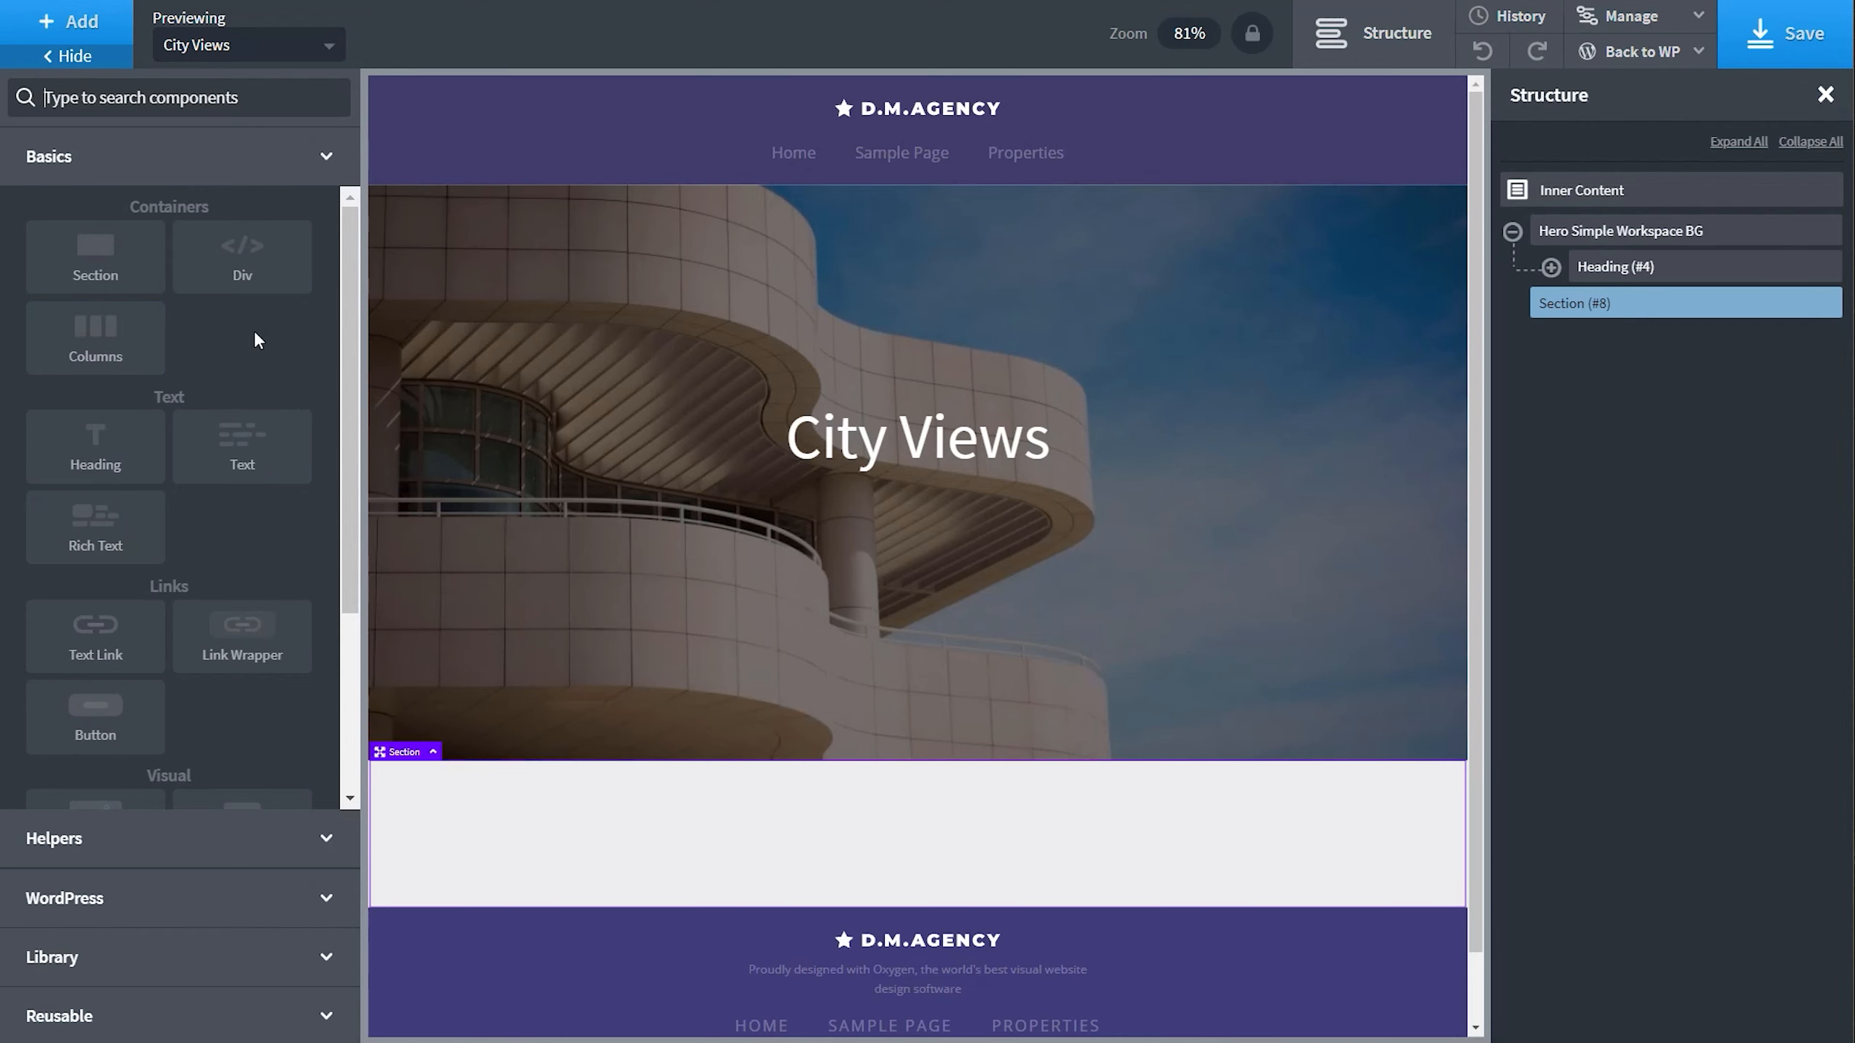
click(242, 267)
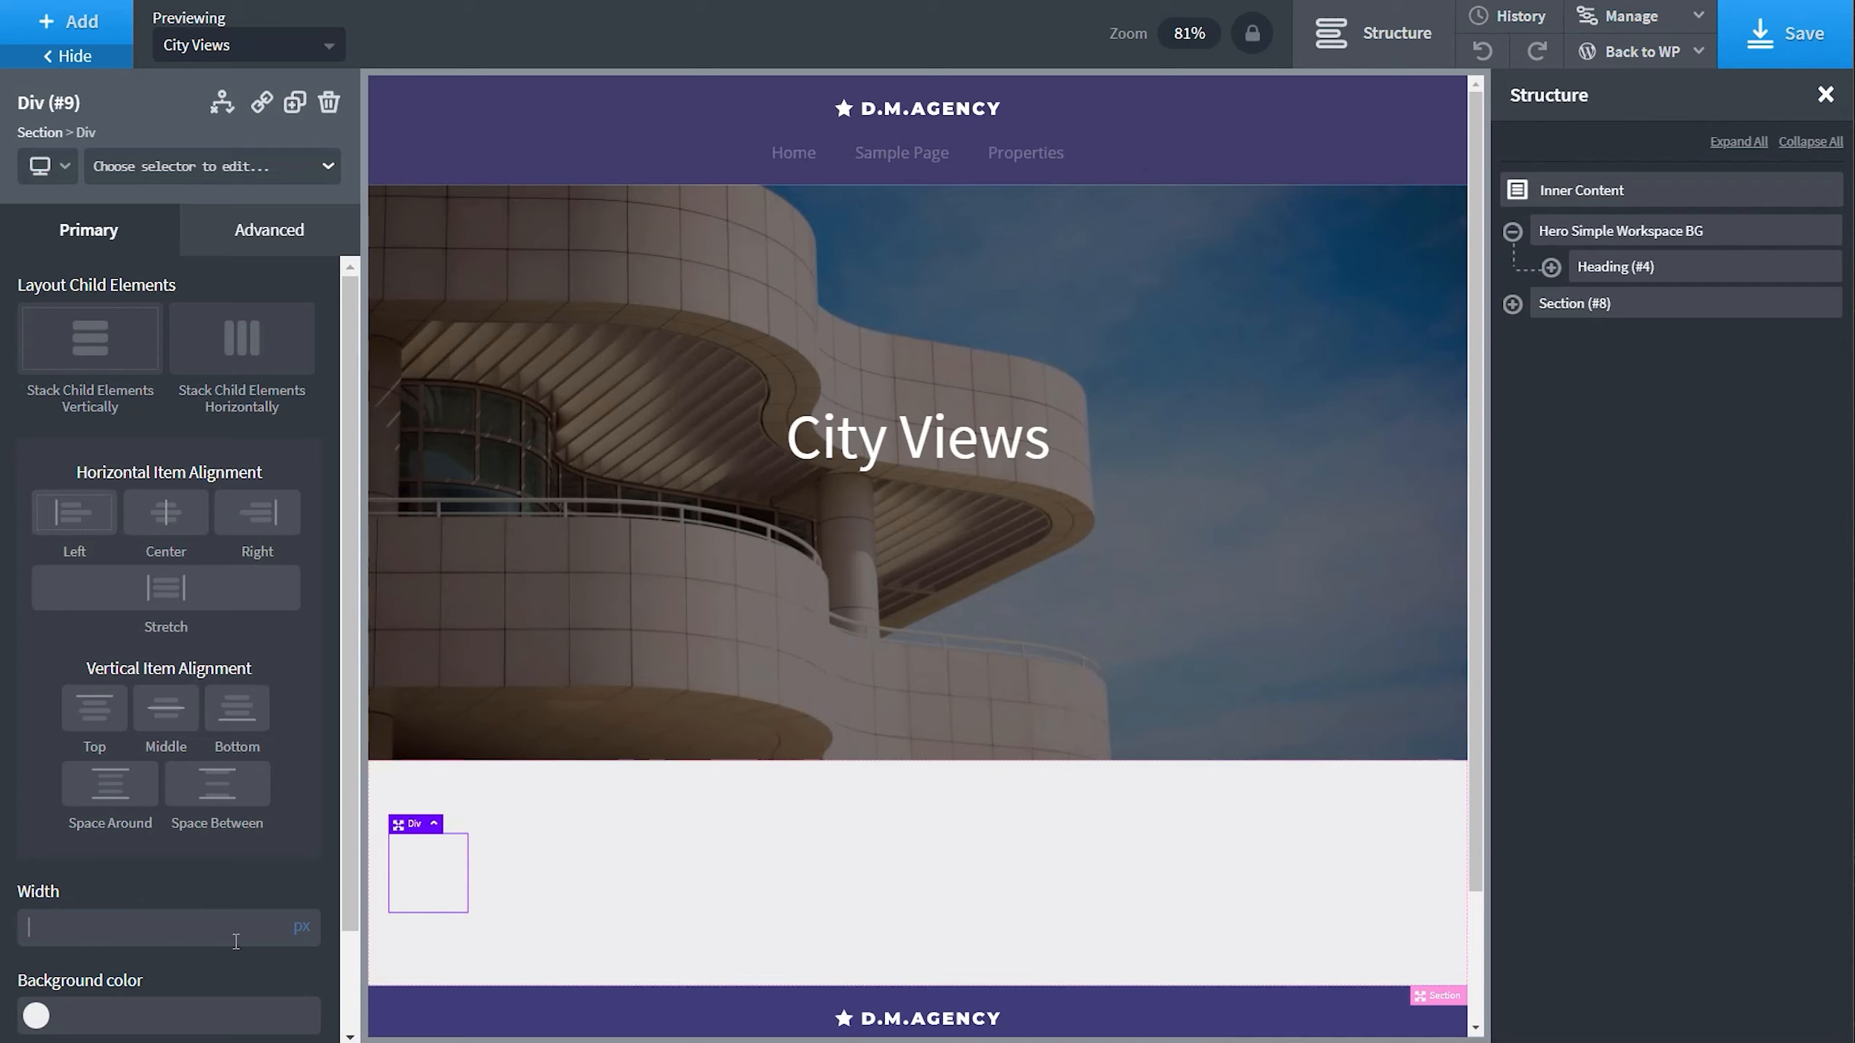
text(100)
click(290, 935)
click(311, 918)
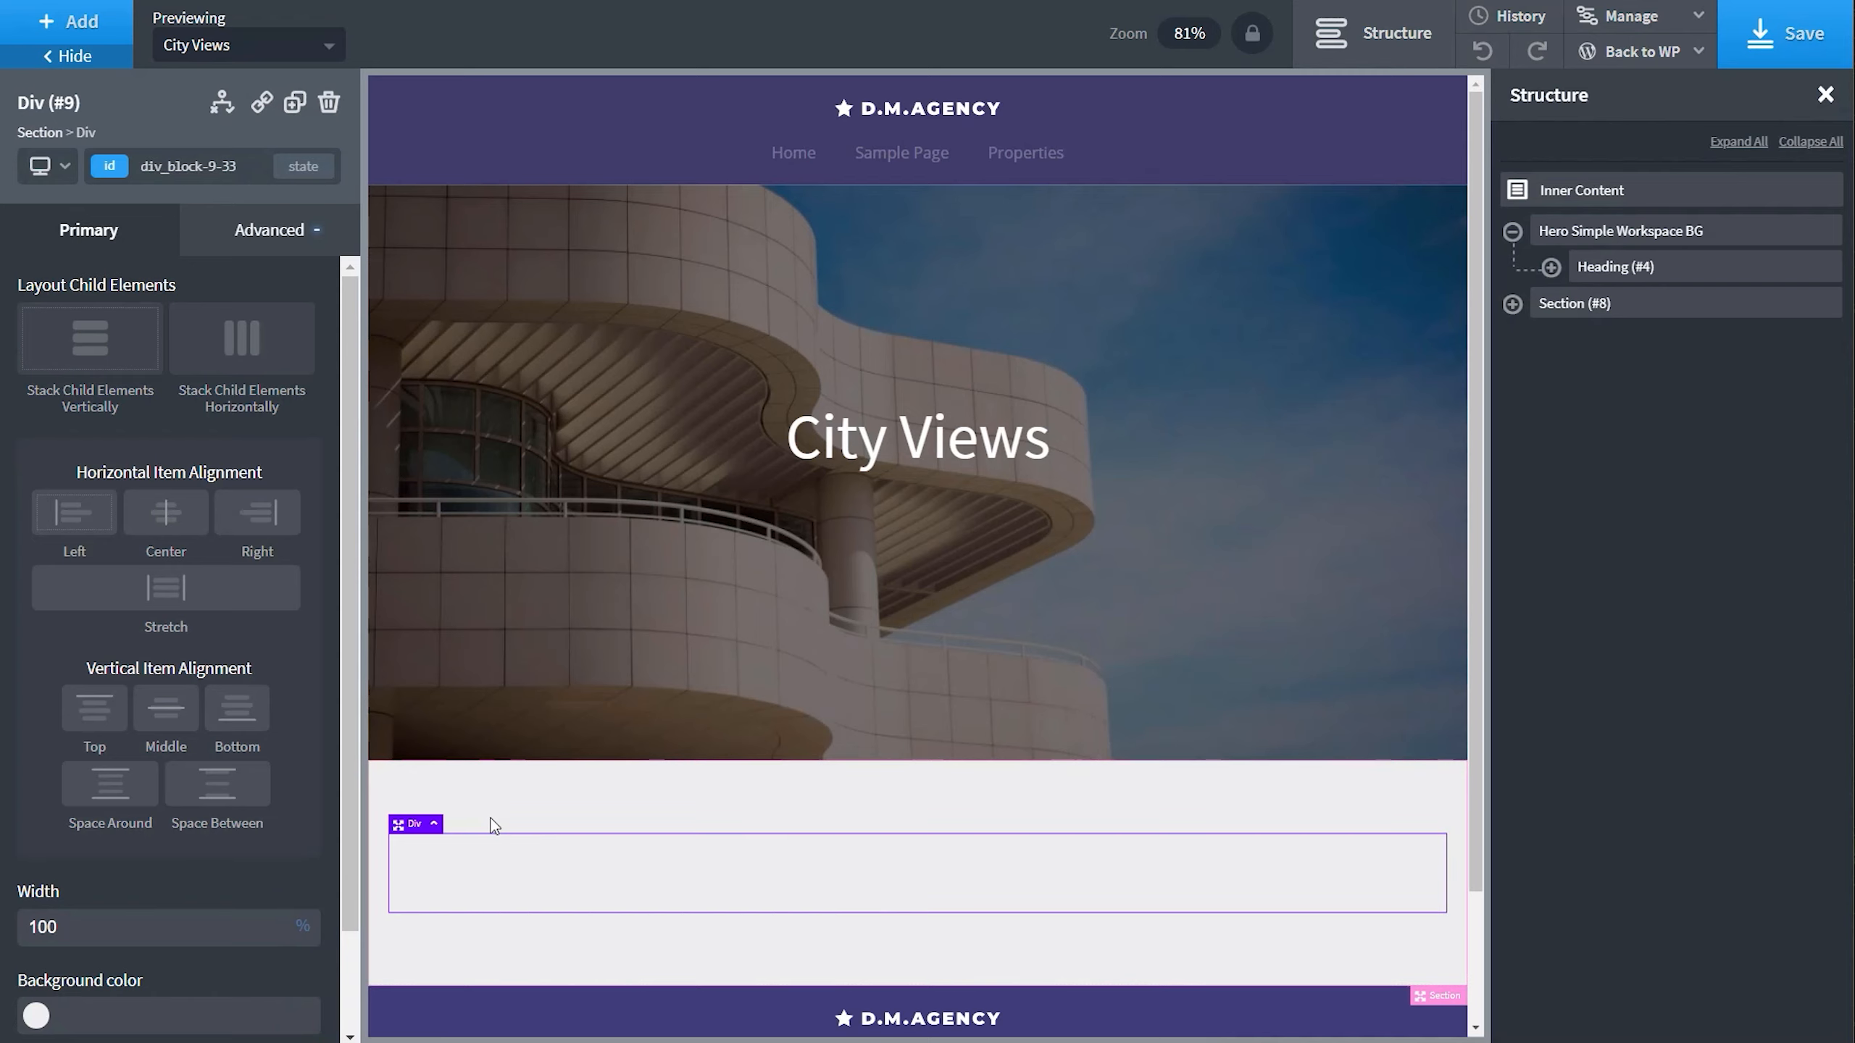
Add a text element inside the new div and replace its placeholder with the dynamic post date, leaving the format blank.
click(55, 57)
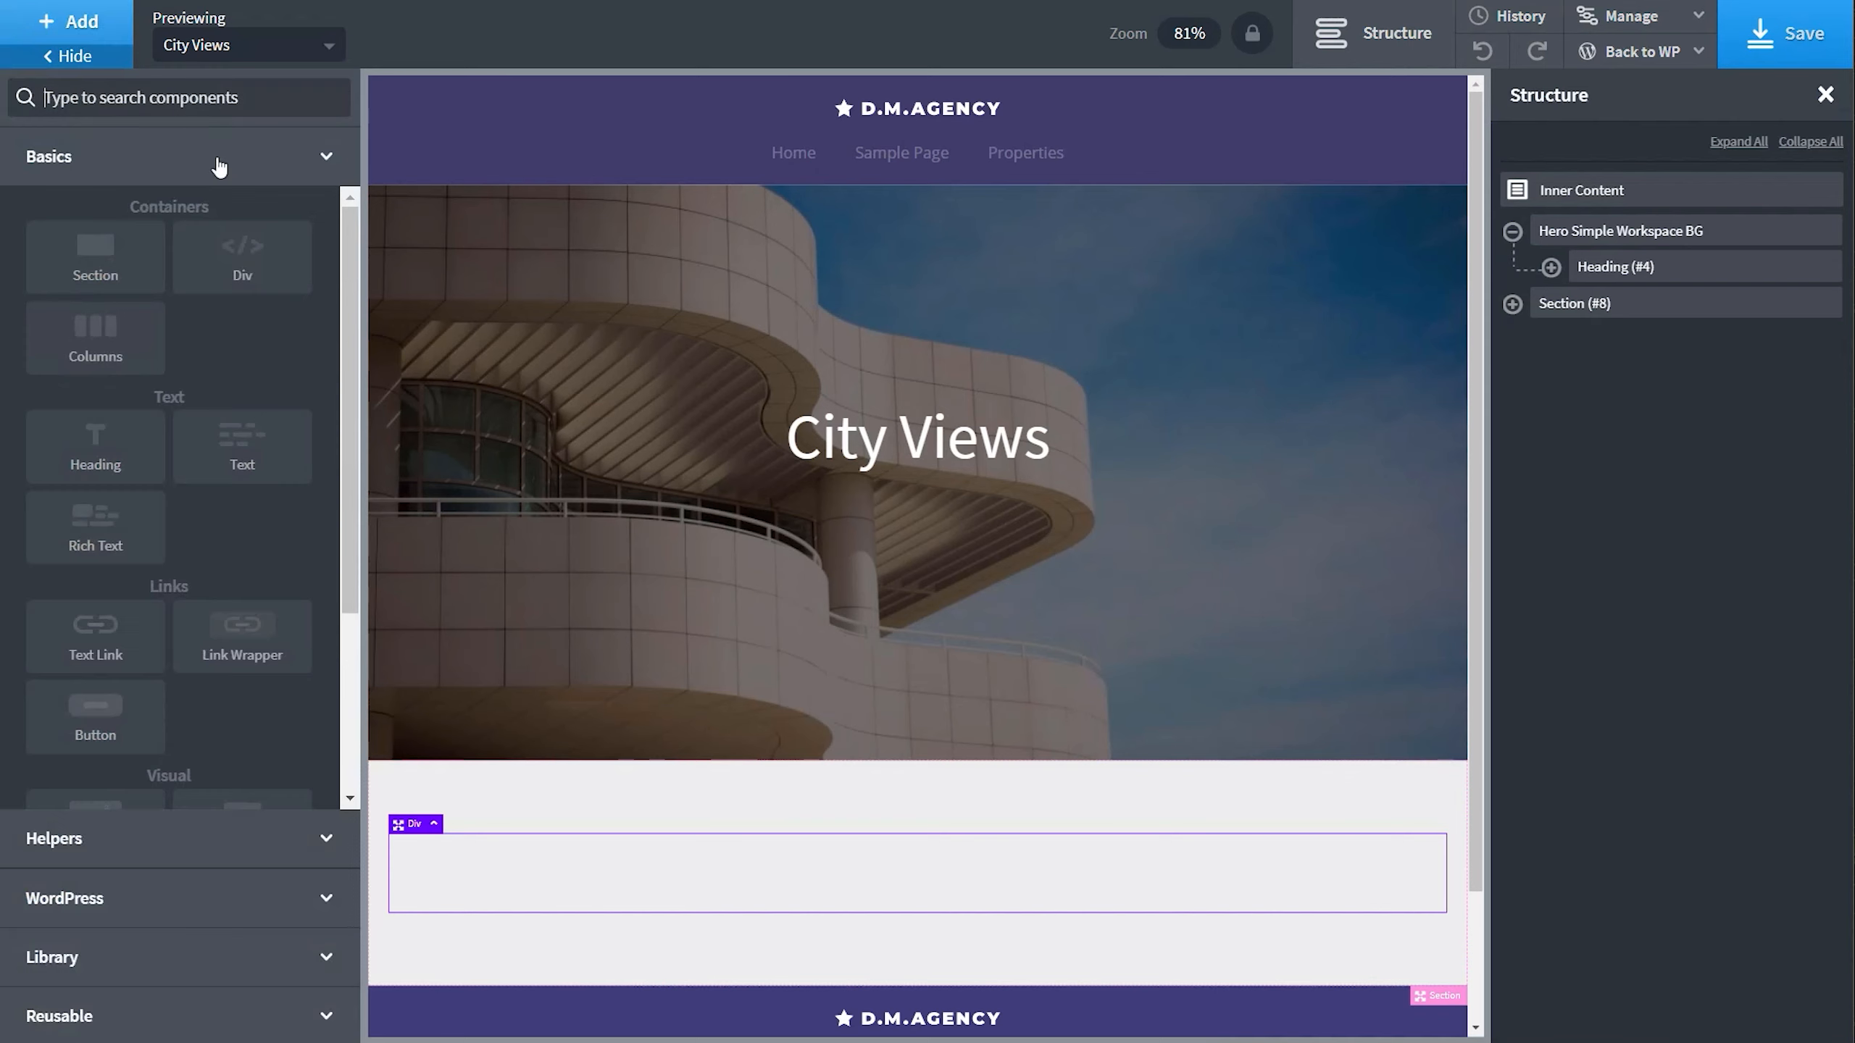
click(244, 473)
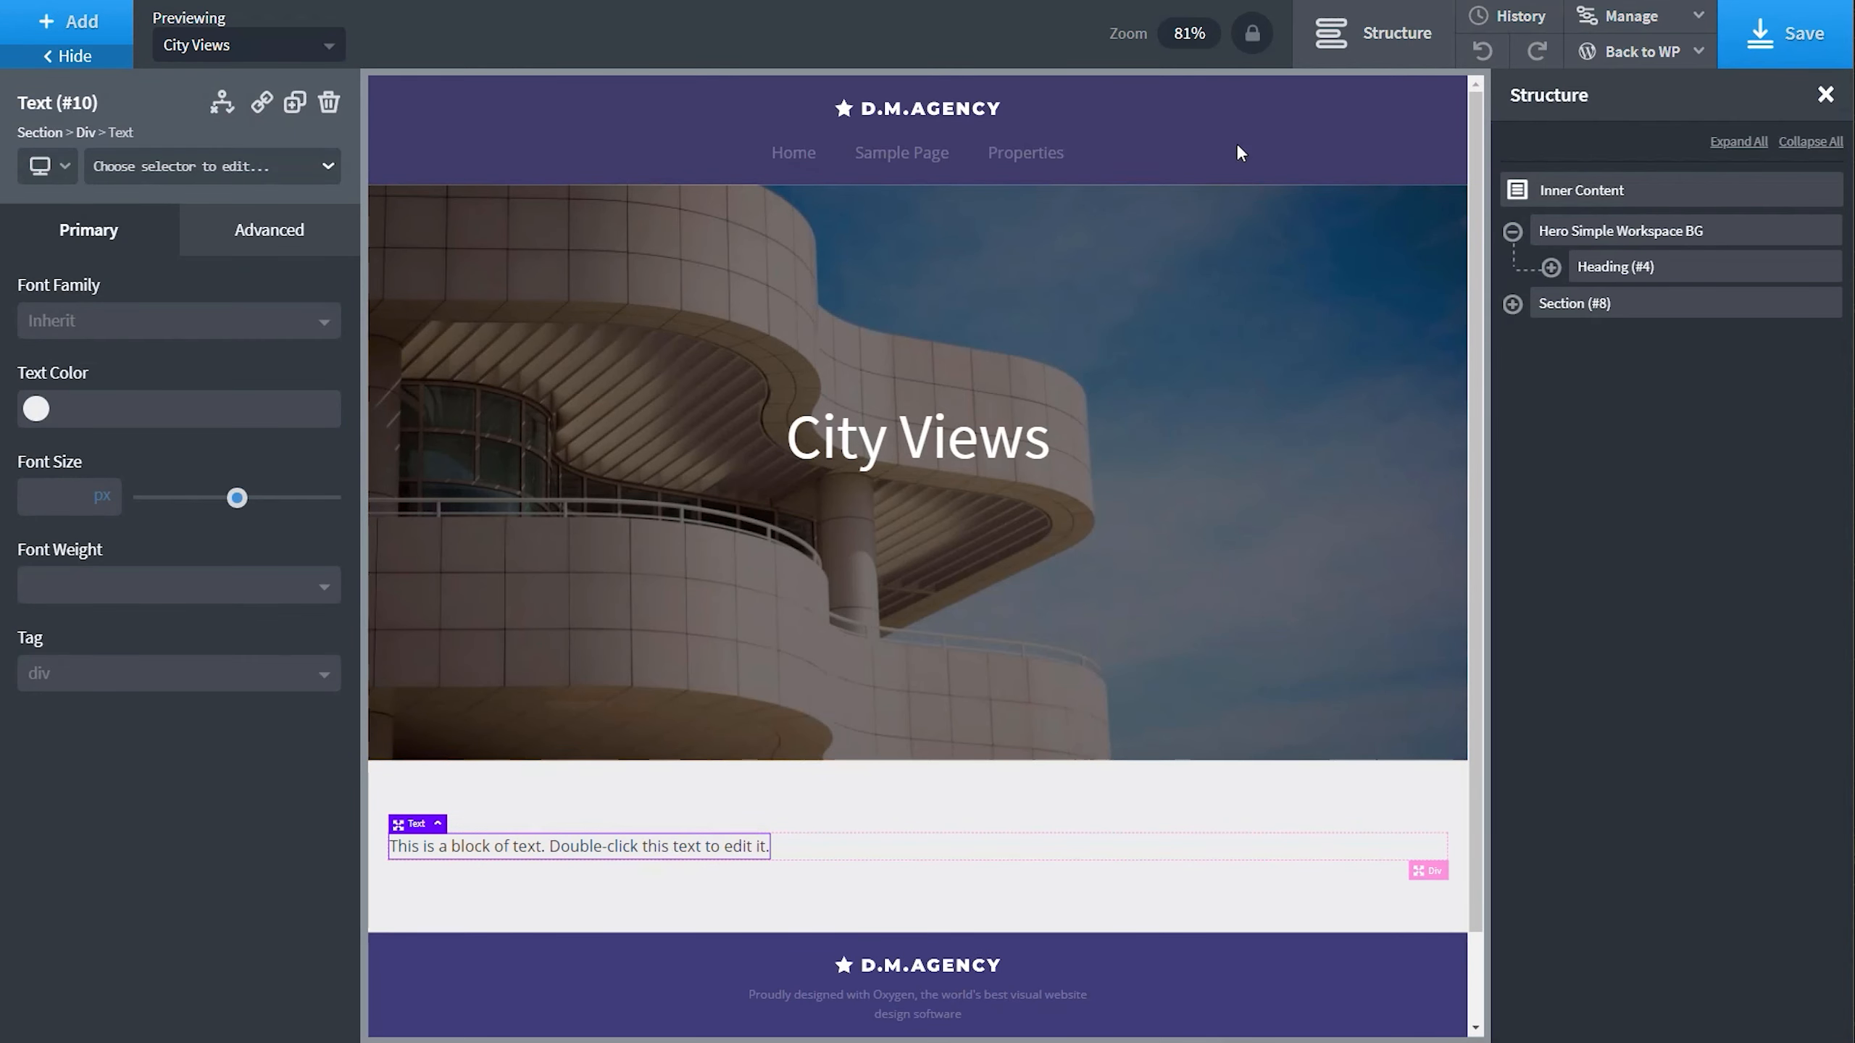
double_click(664, 856)
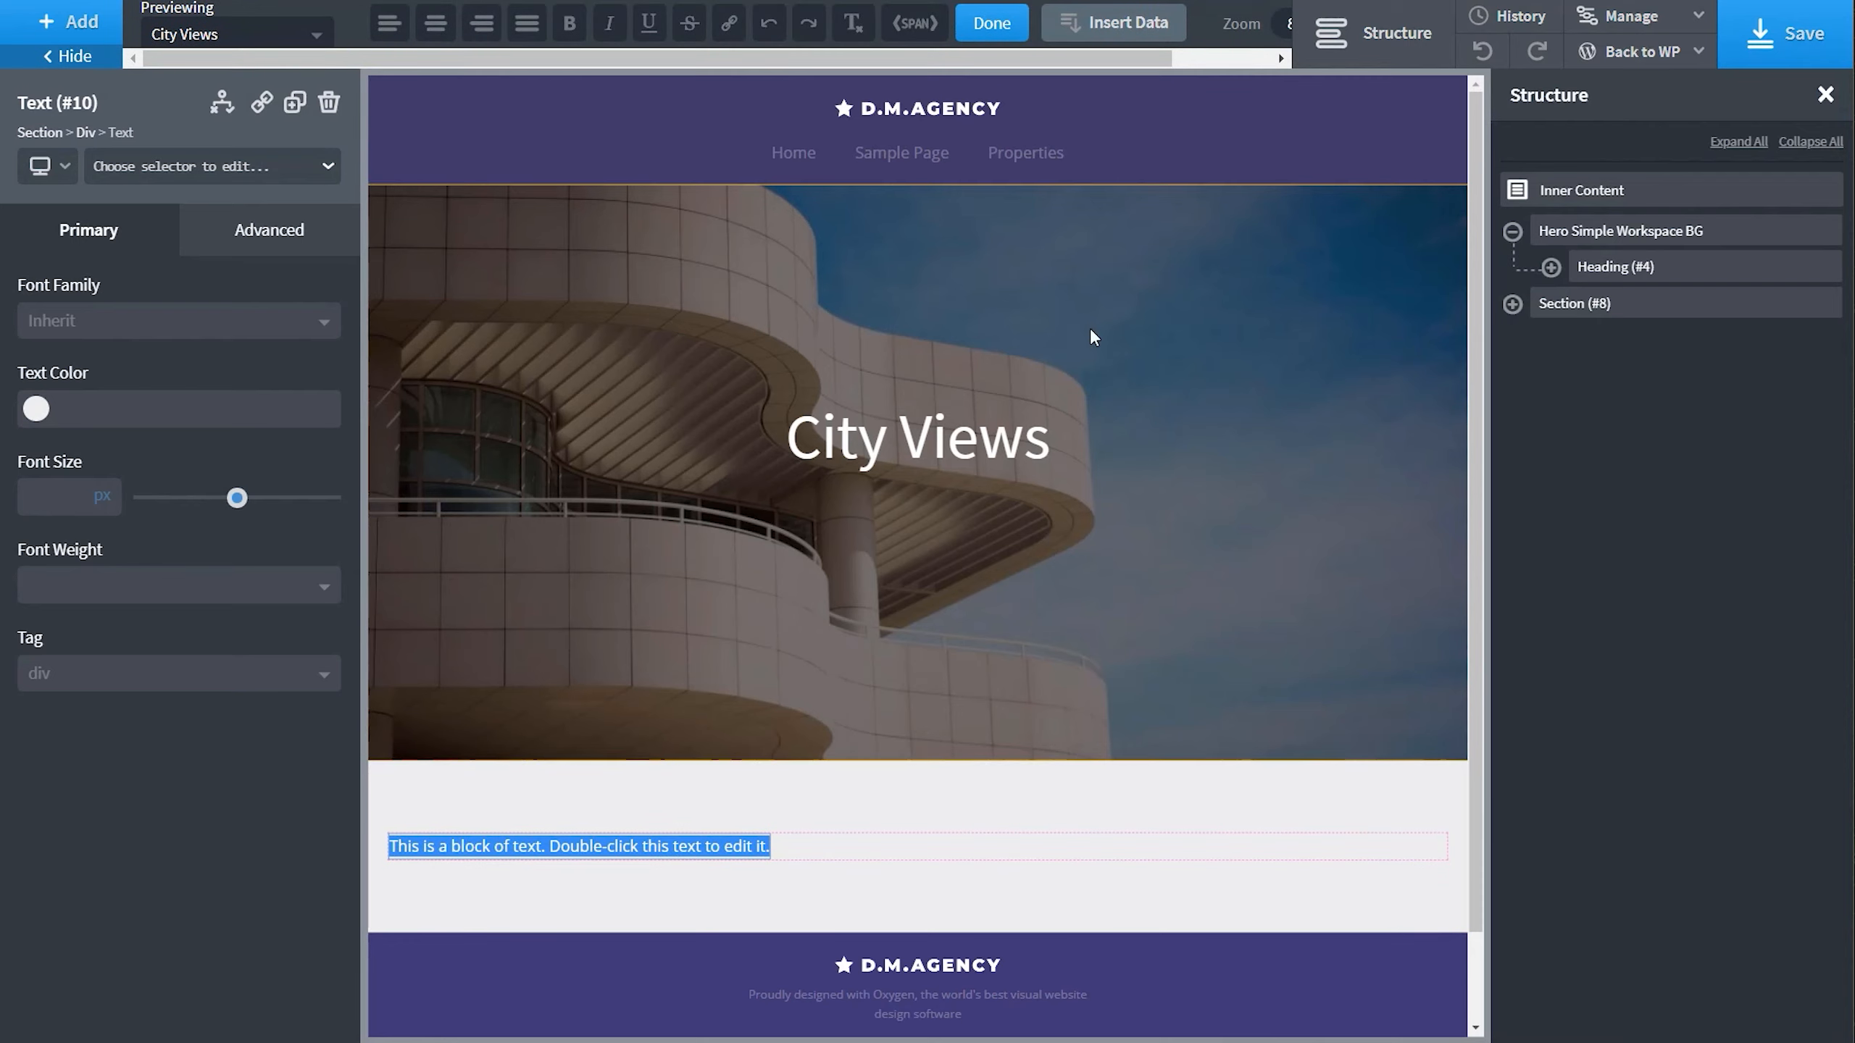
click(1124, 26)
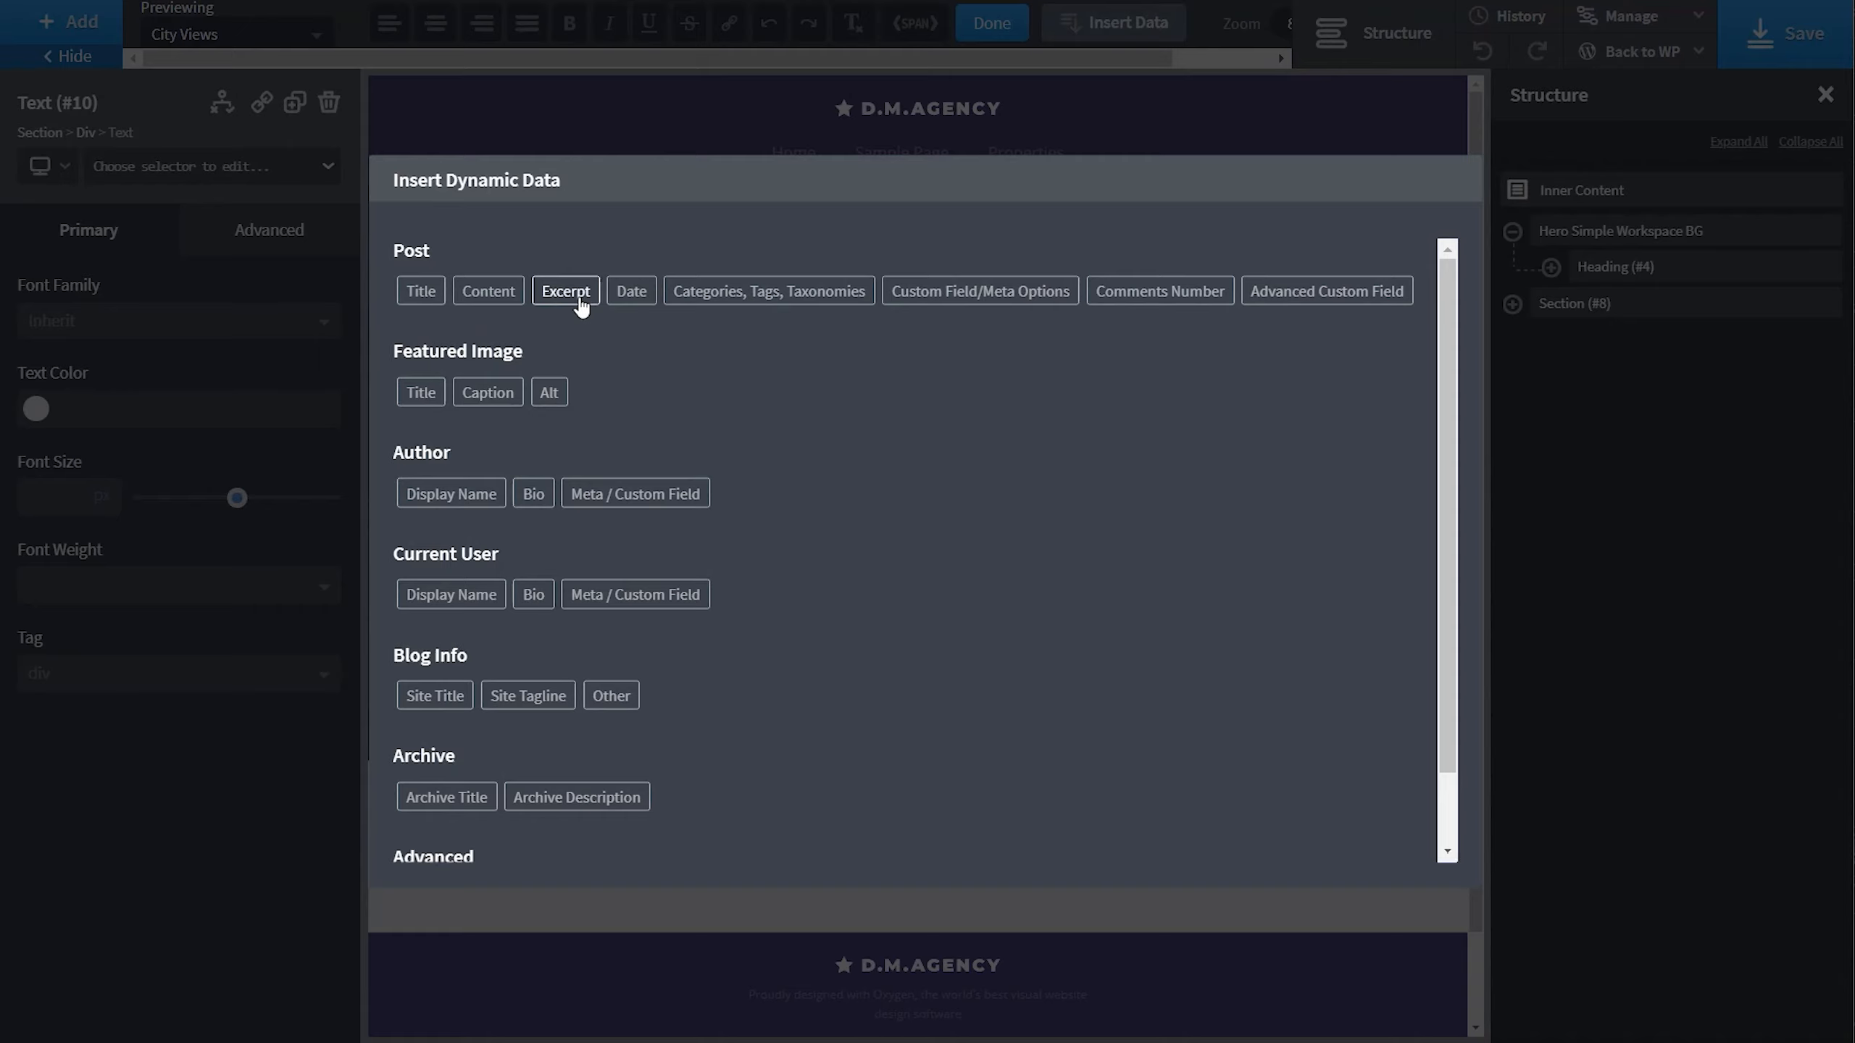
click(631, 292)
click(439, 309)
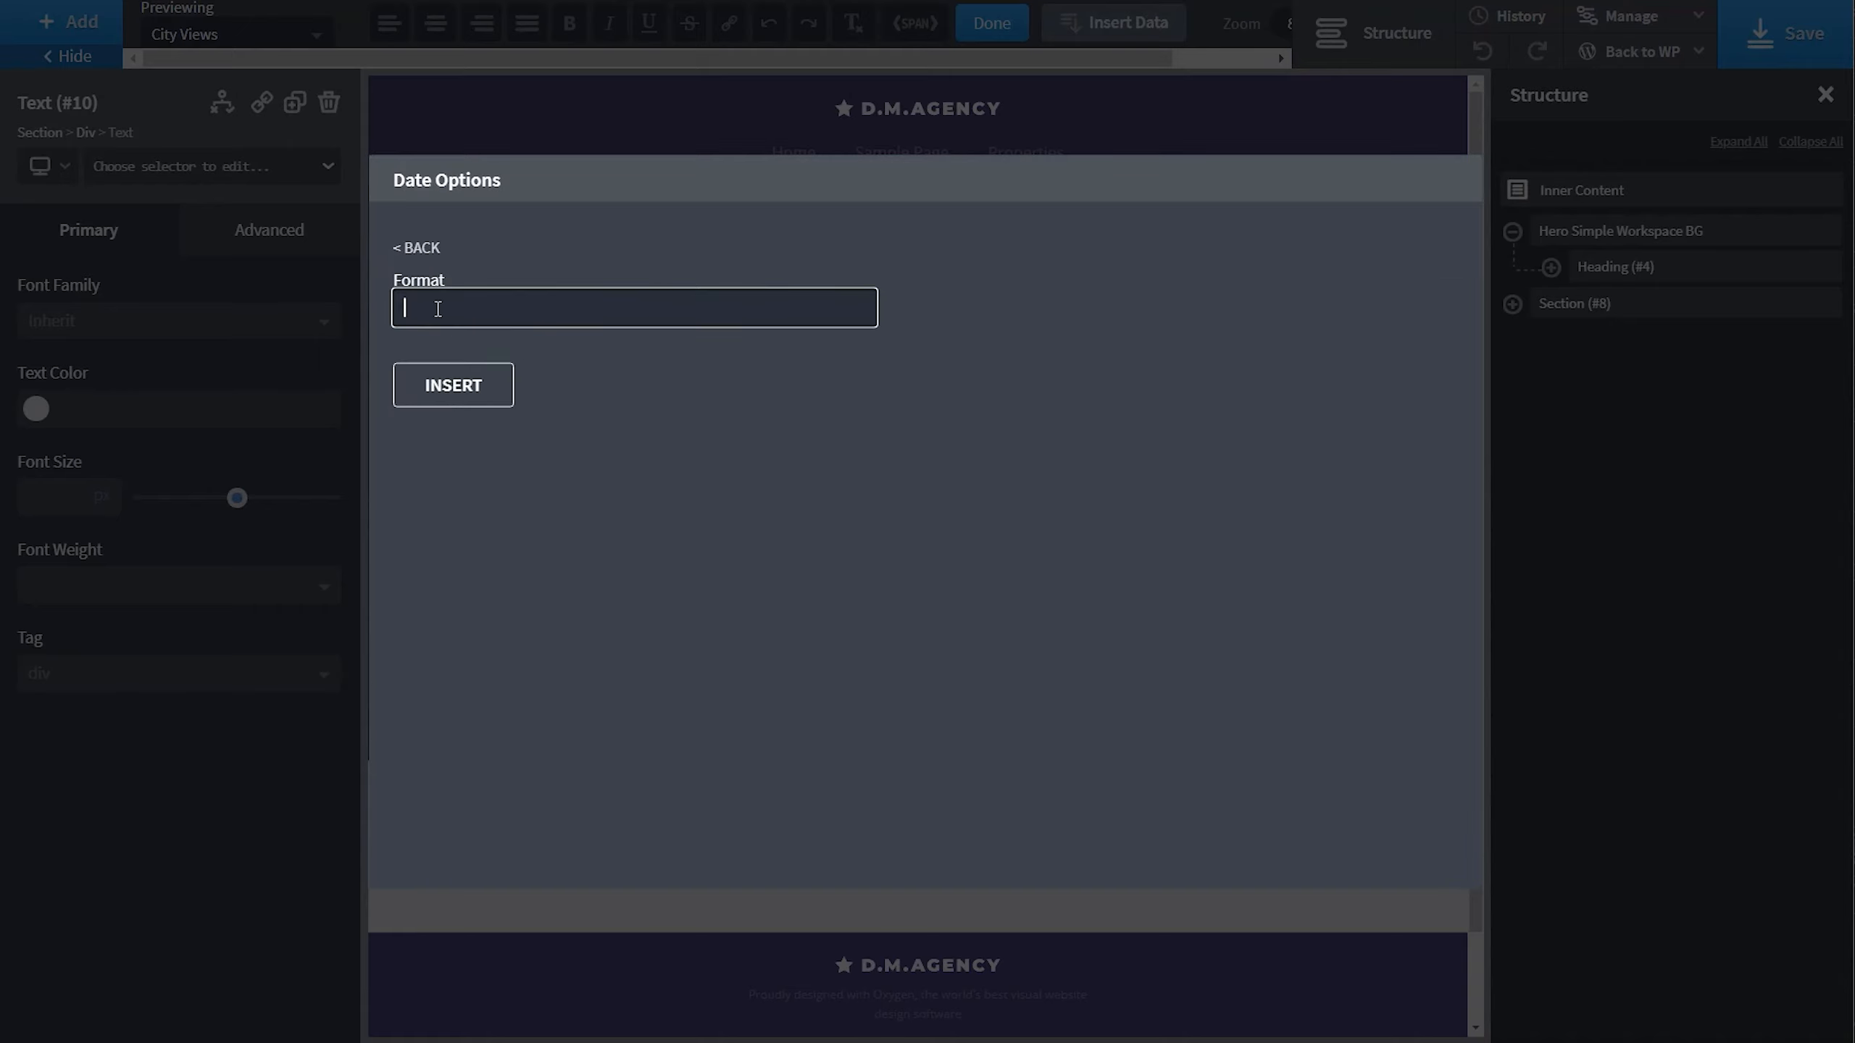
click(453, 385)
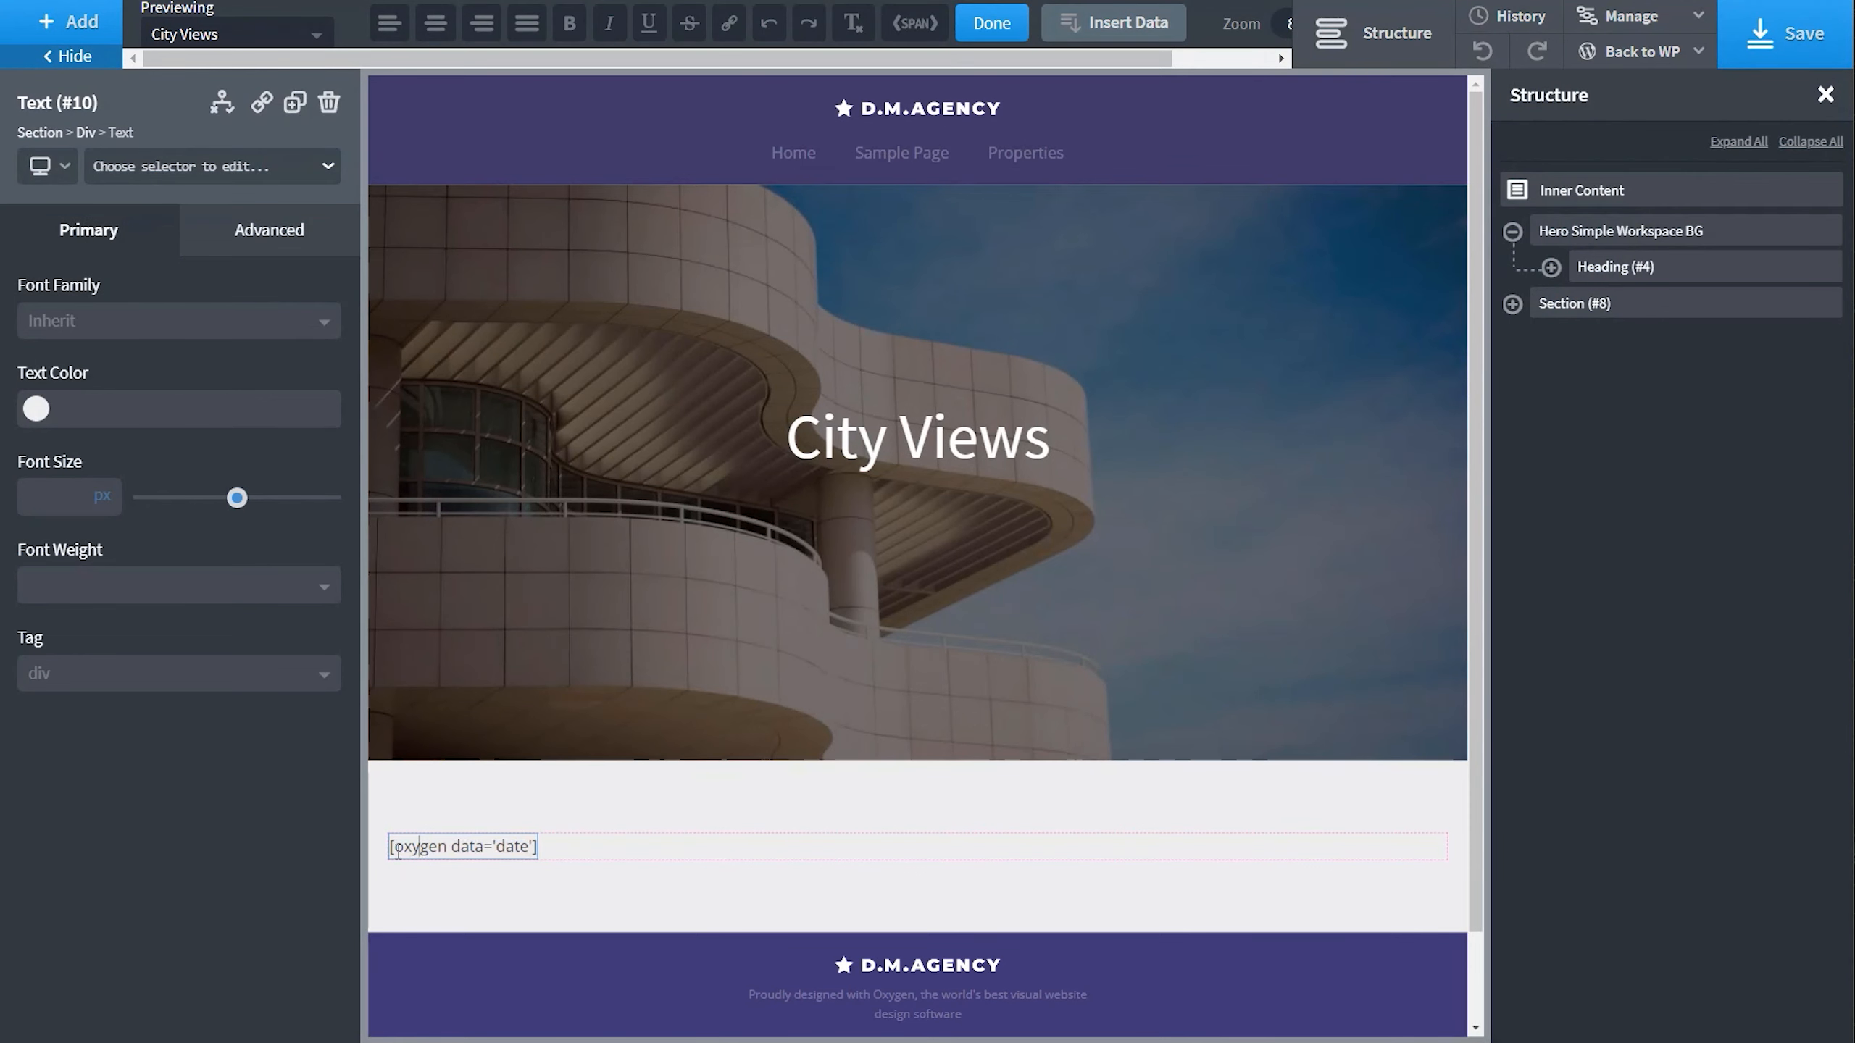
Insert the label "Date Added:" before the dynamic date, make the label bold, and finish editing the text.
text(Date Added:)
drag(480, 848, 389, 847)
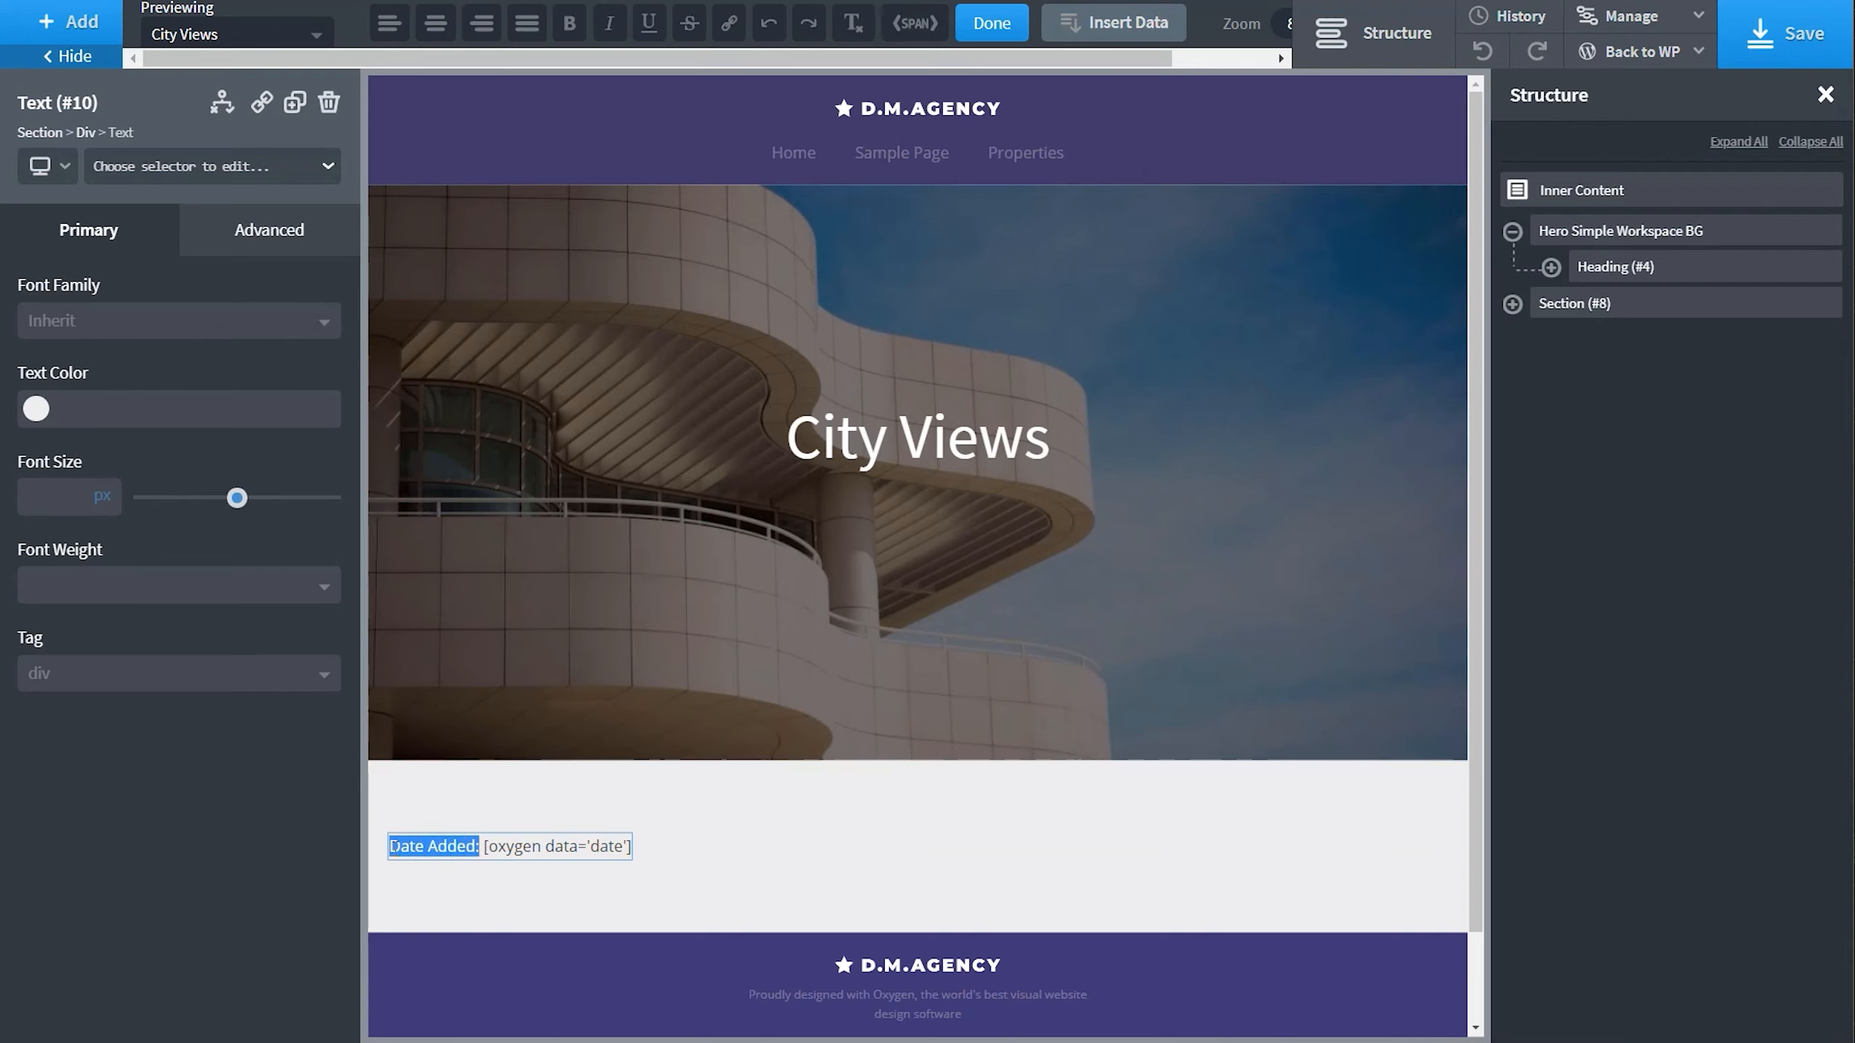
key(ctrl+b)
click(672, 854)
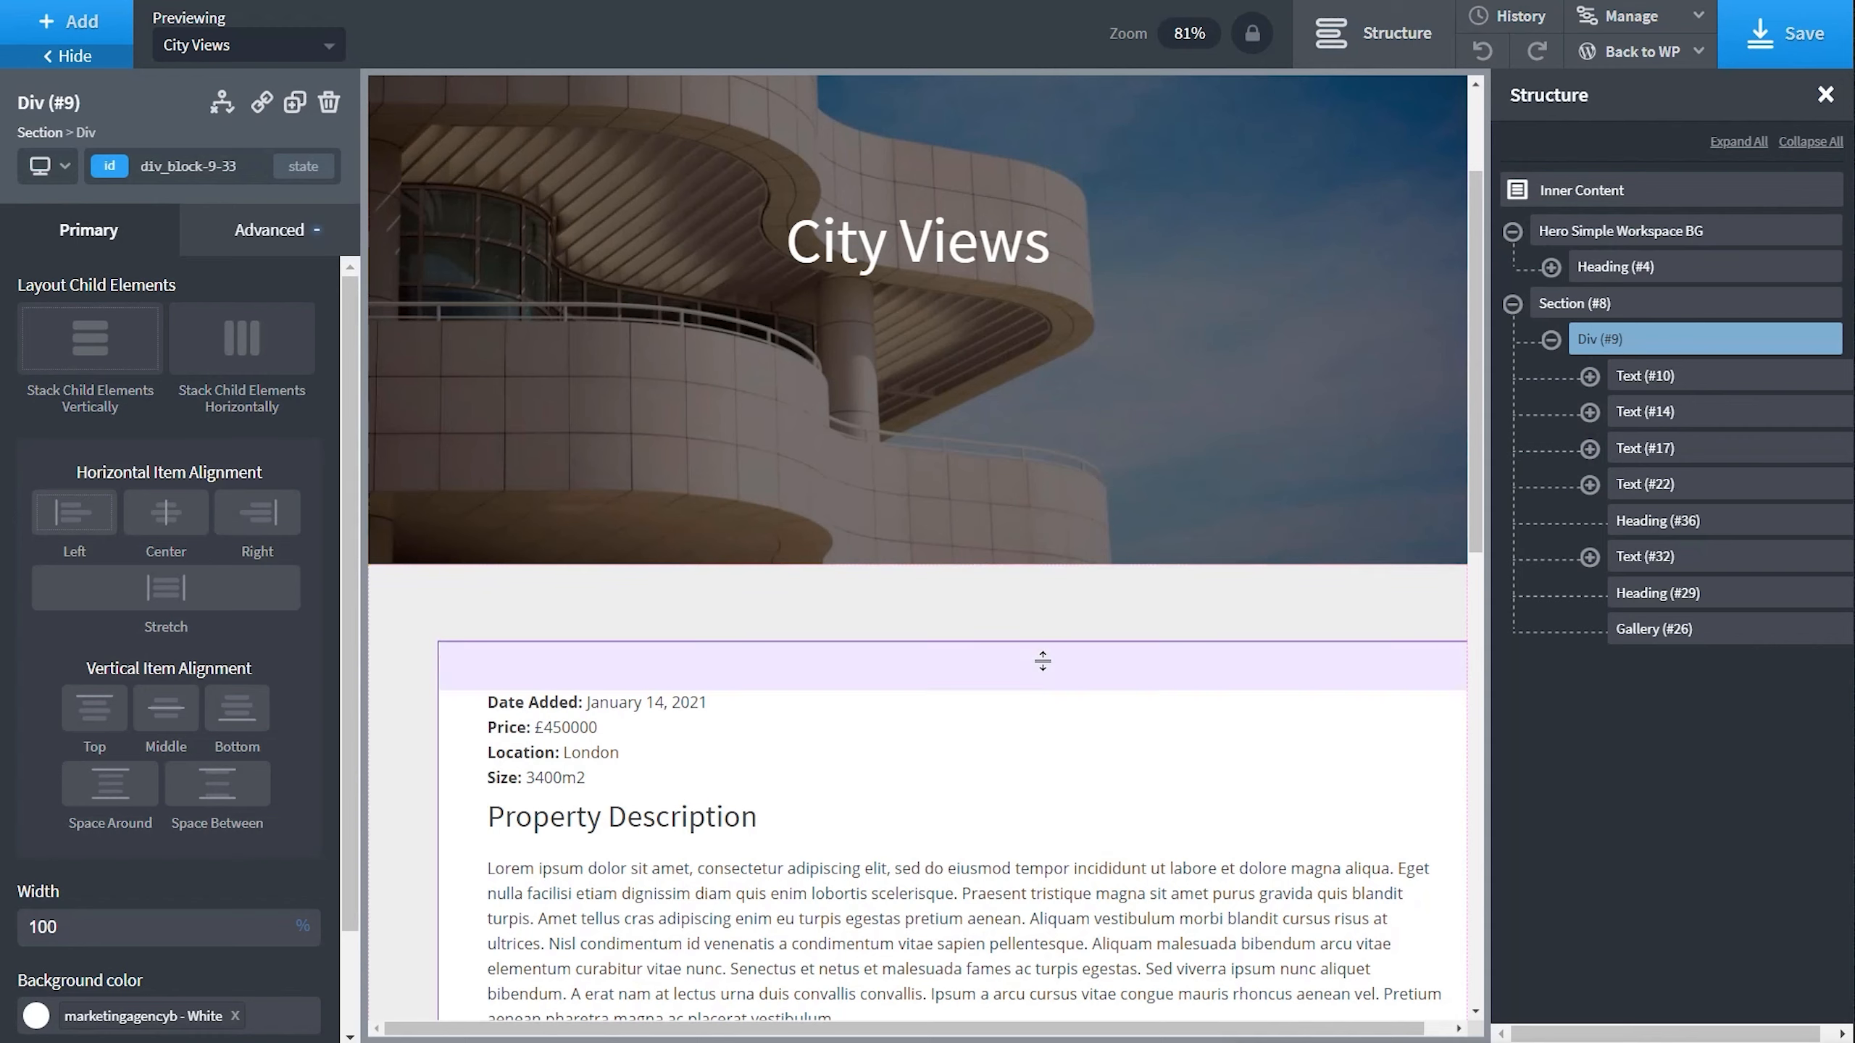
Review the property details, description and More Images gallery in the City Views template preview.
scroll(949, 730, down, 3)
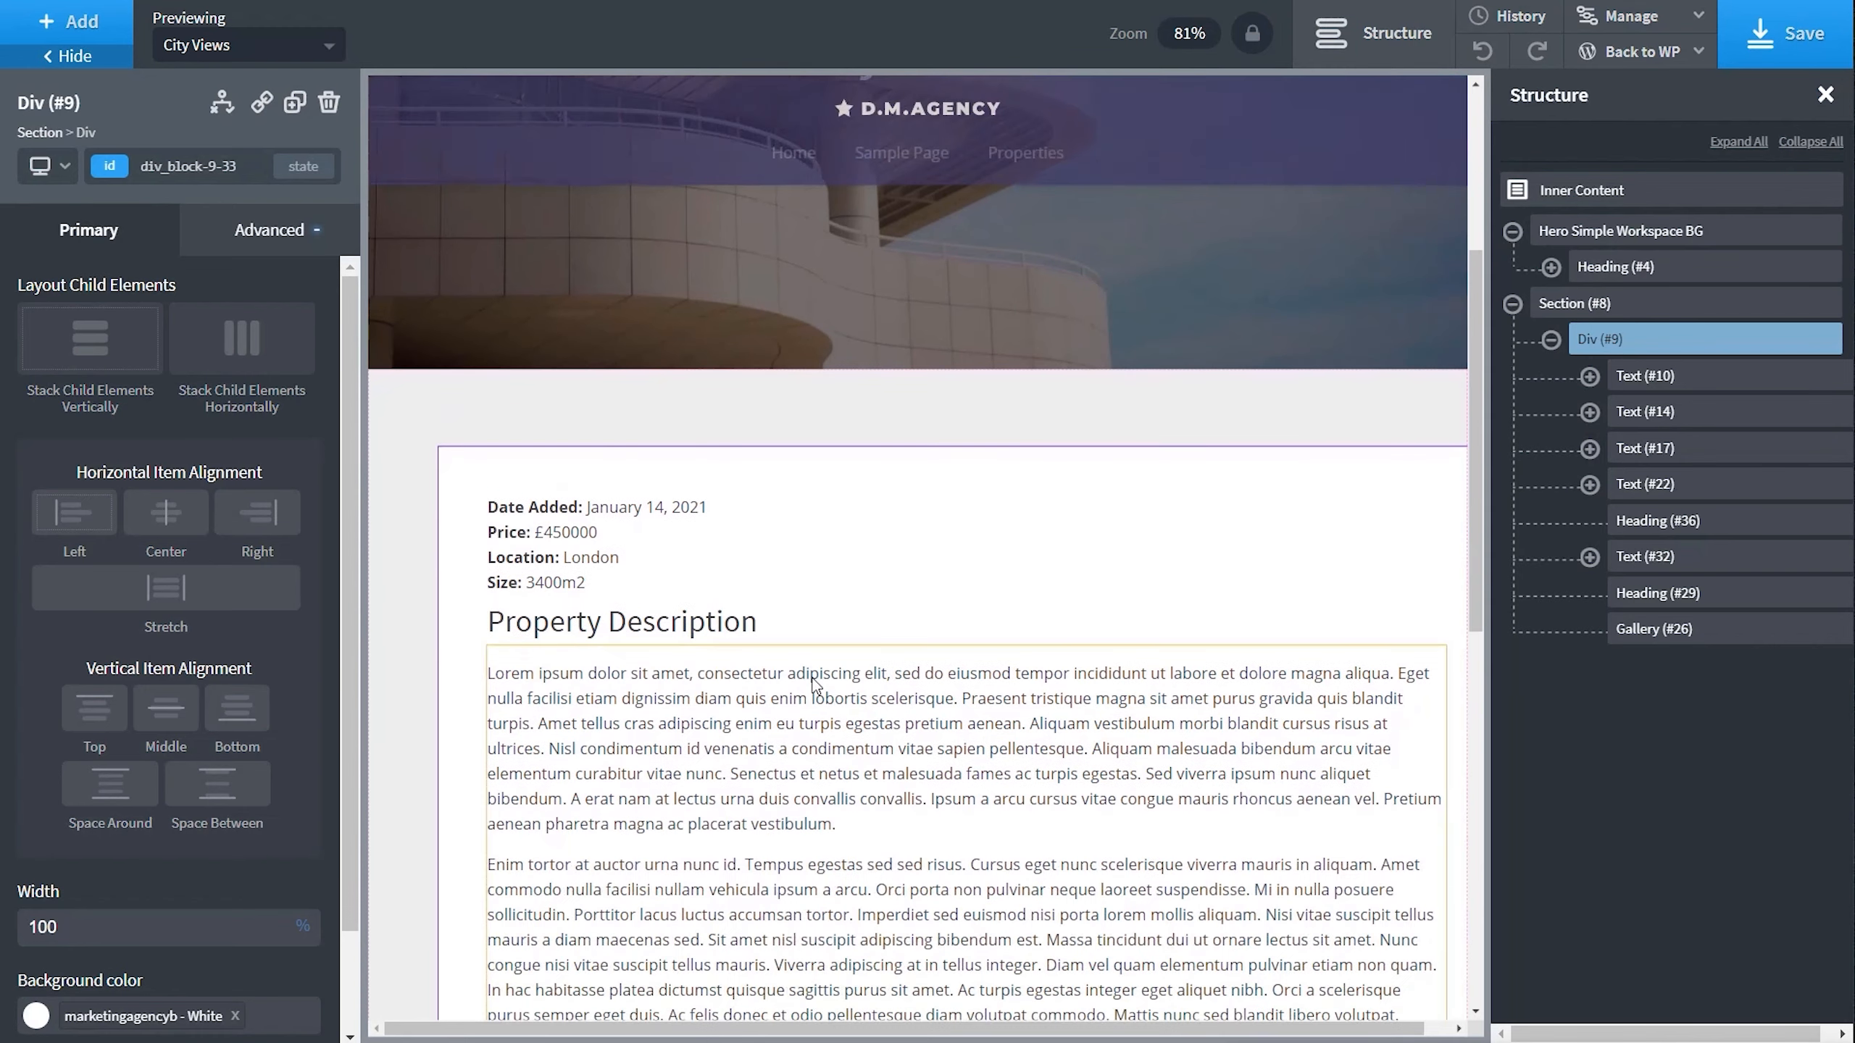
scroll(836, 707, down, 7)
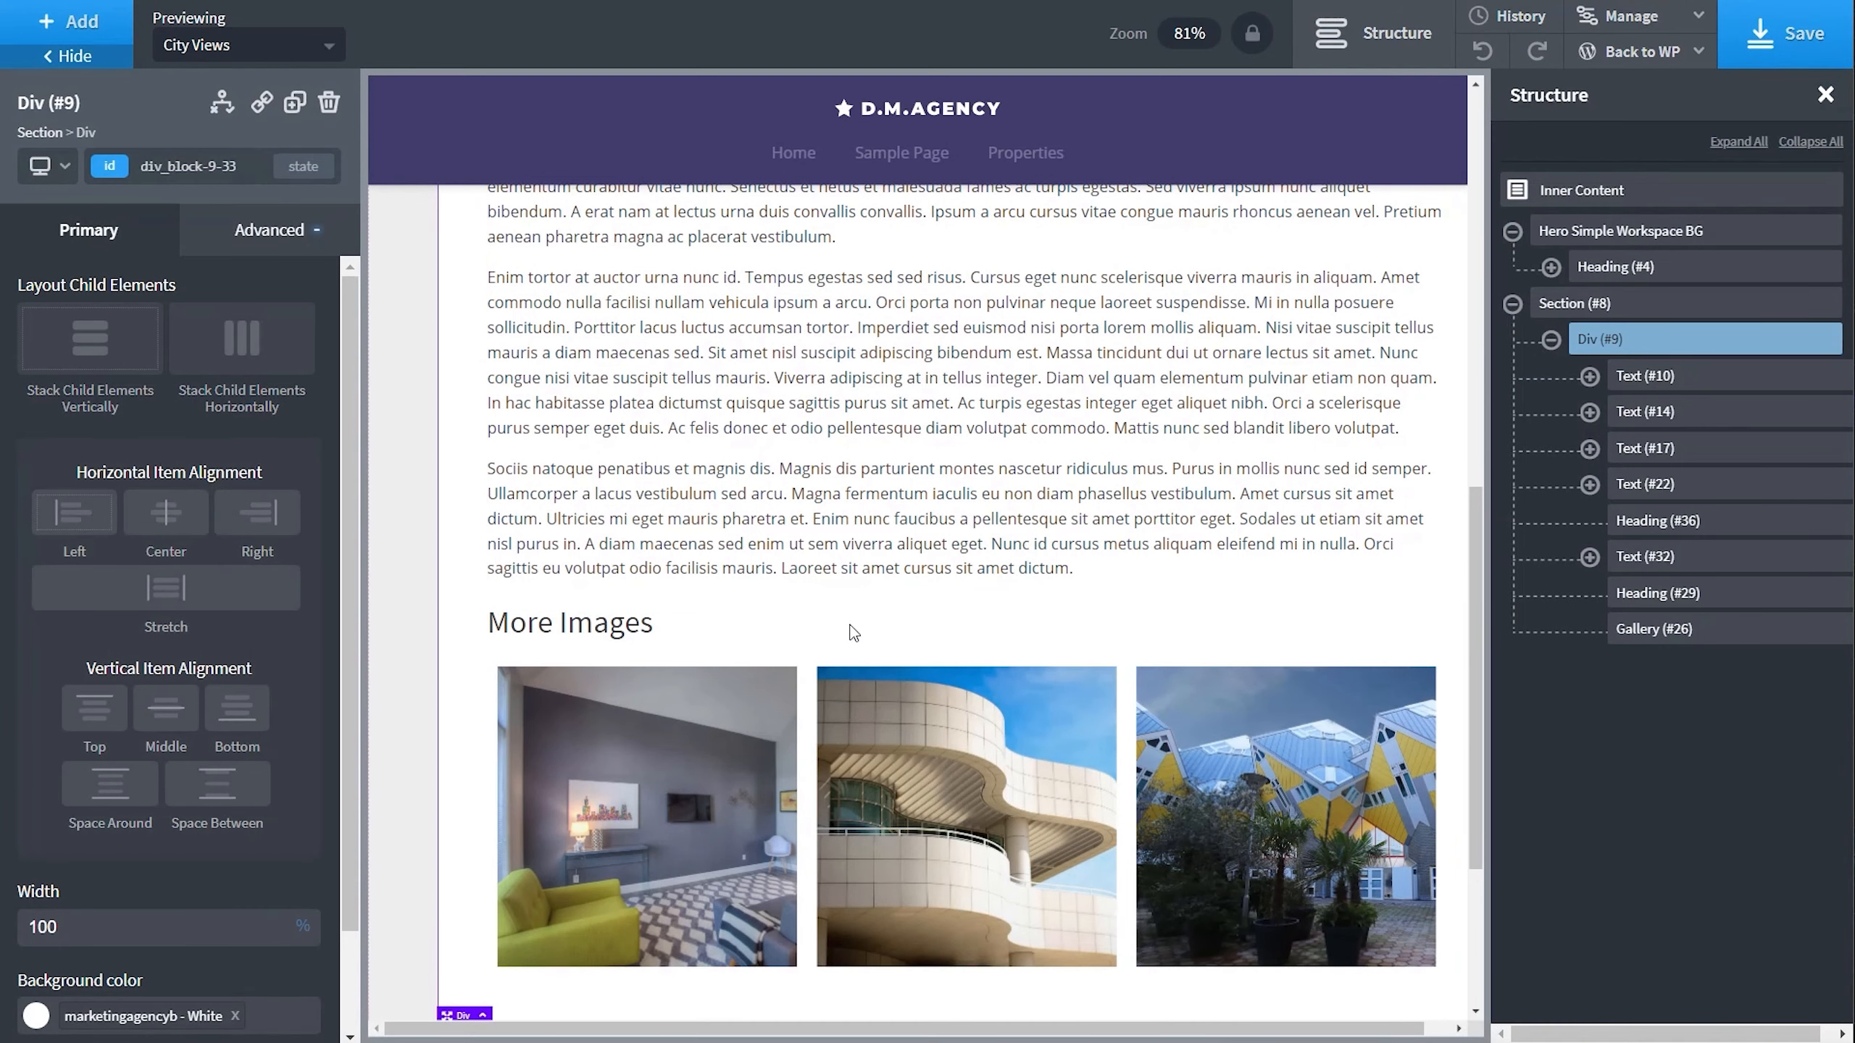
scroll(853, 632, up, 8)
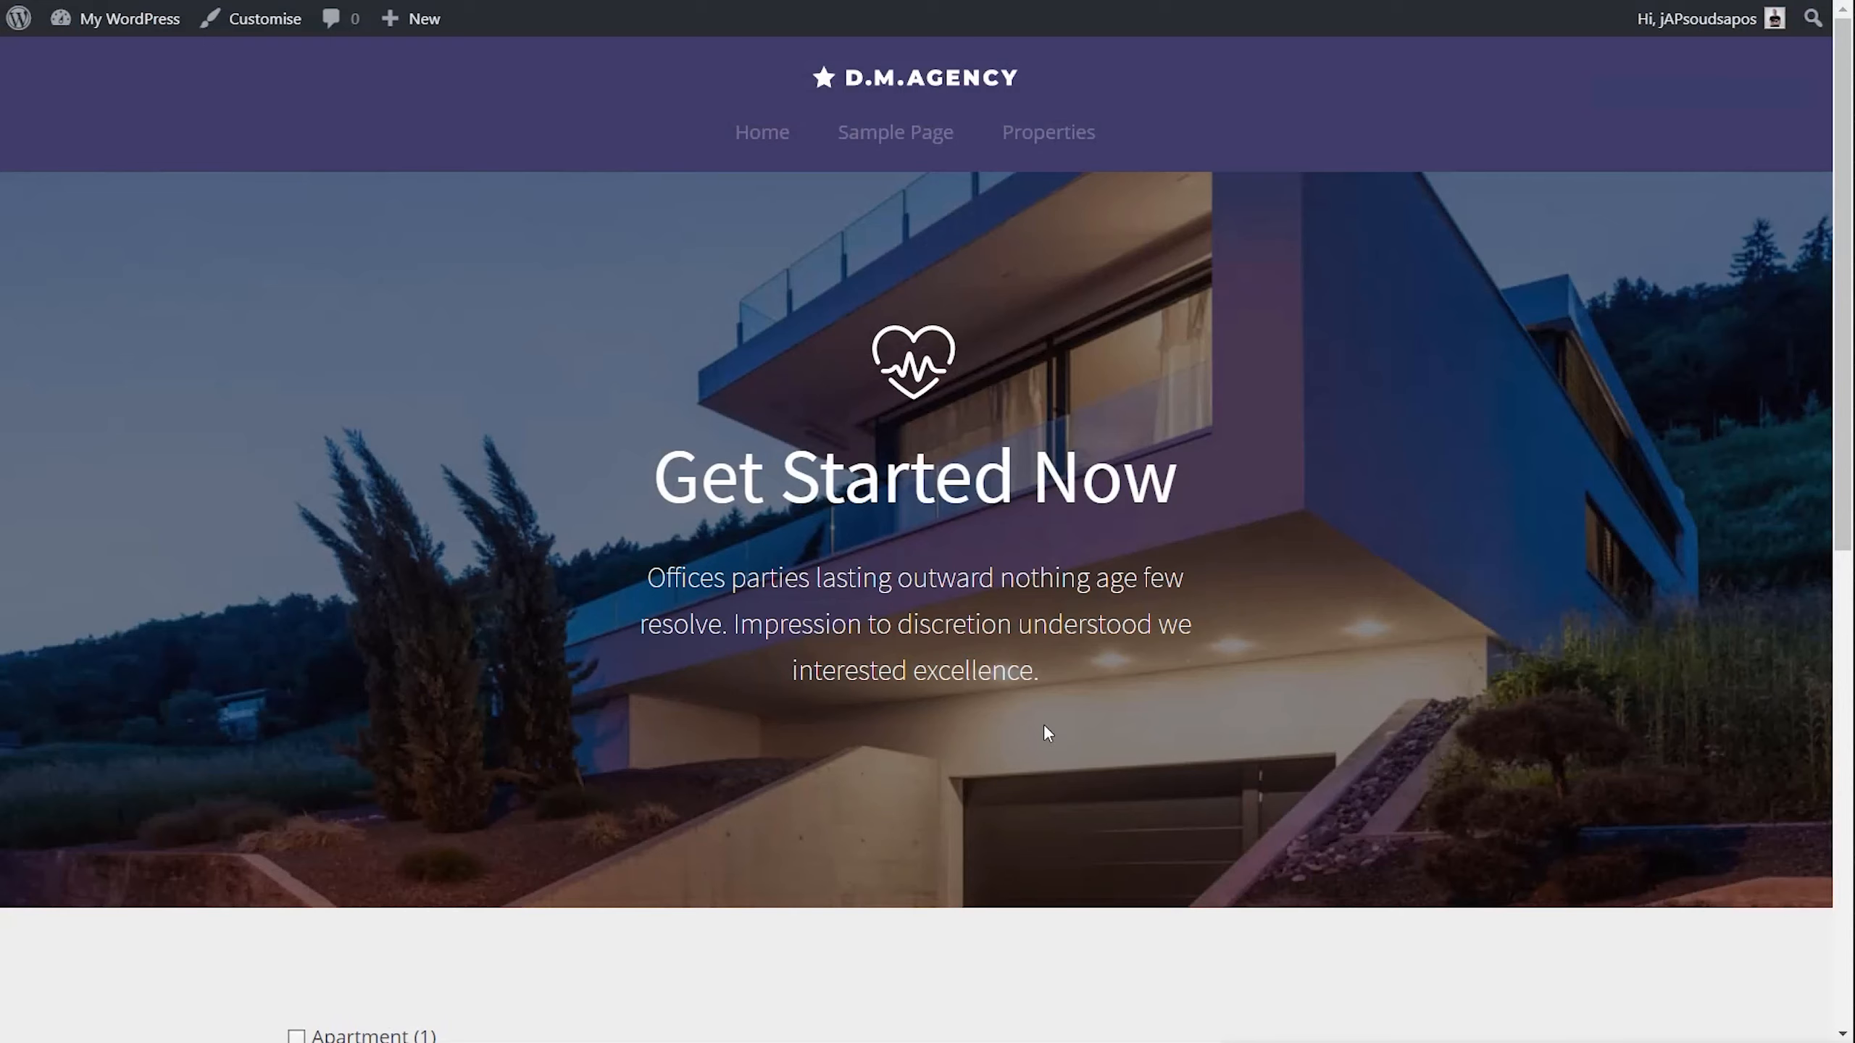
Filter the live property archive by Studio Apartment, then open the Edinburgh Heights listing and check its details, description and gallery.
scroll(411, 671, down, 8)
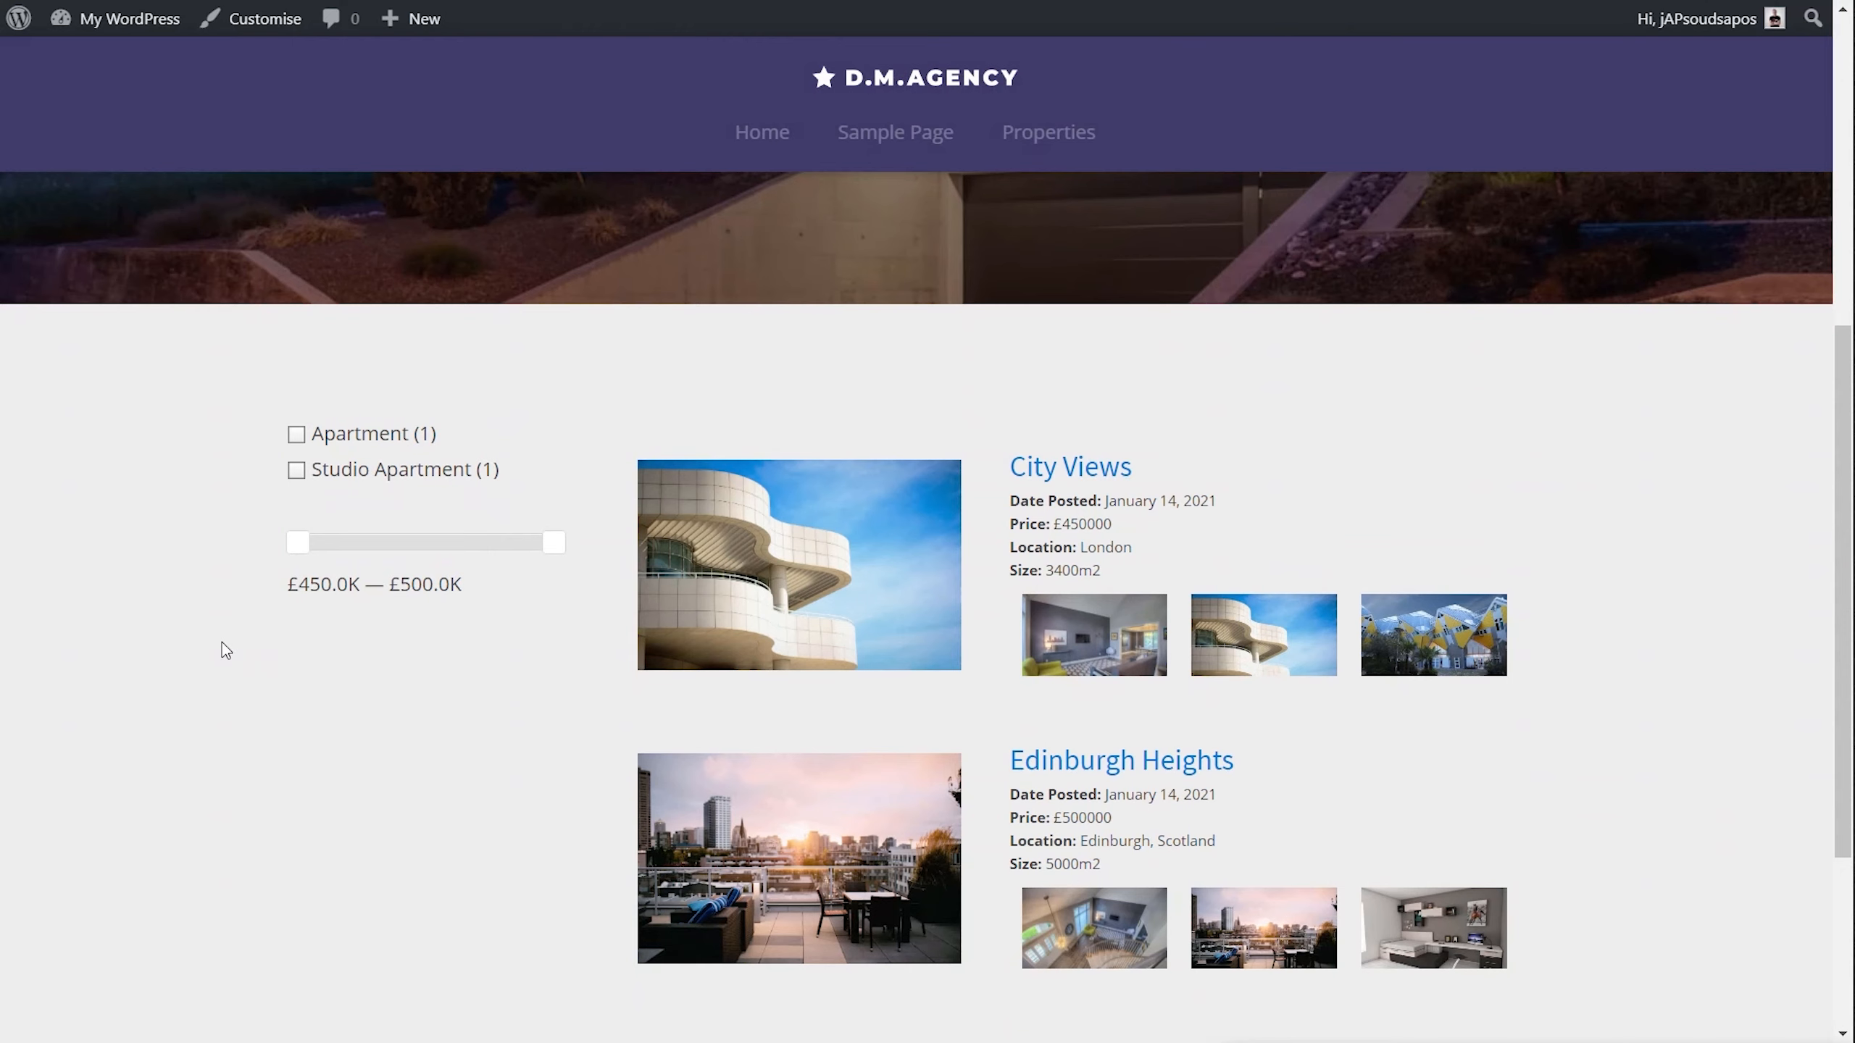
click(295, 470)
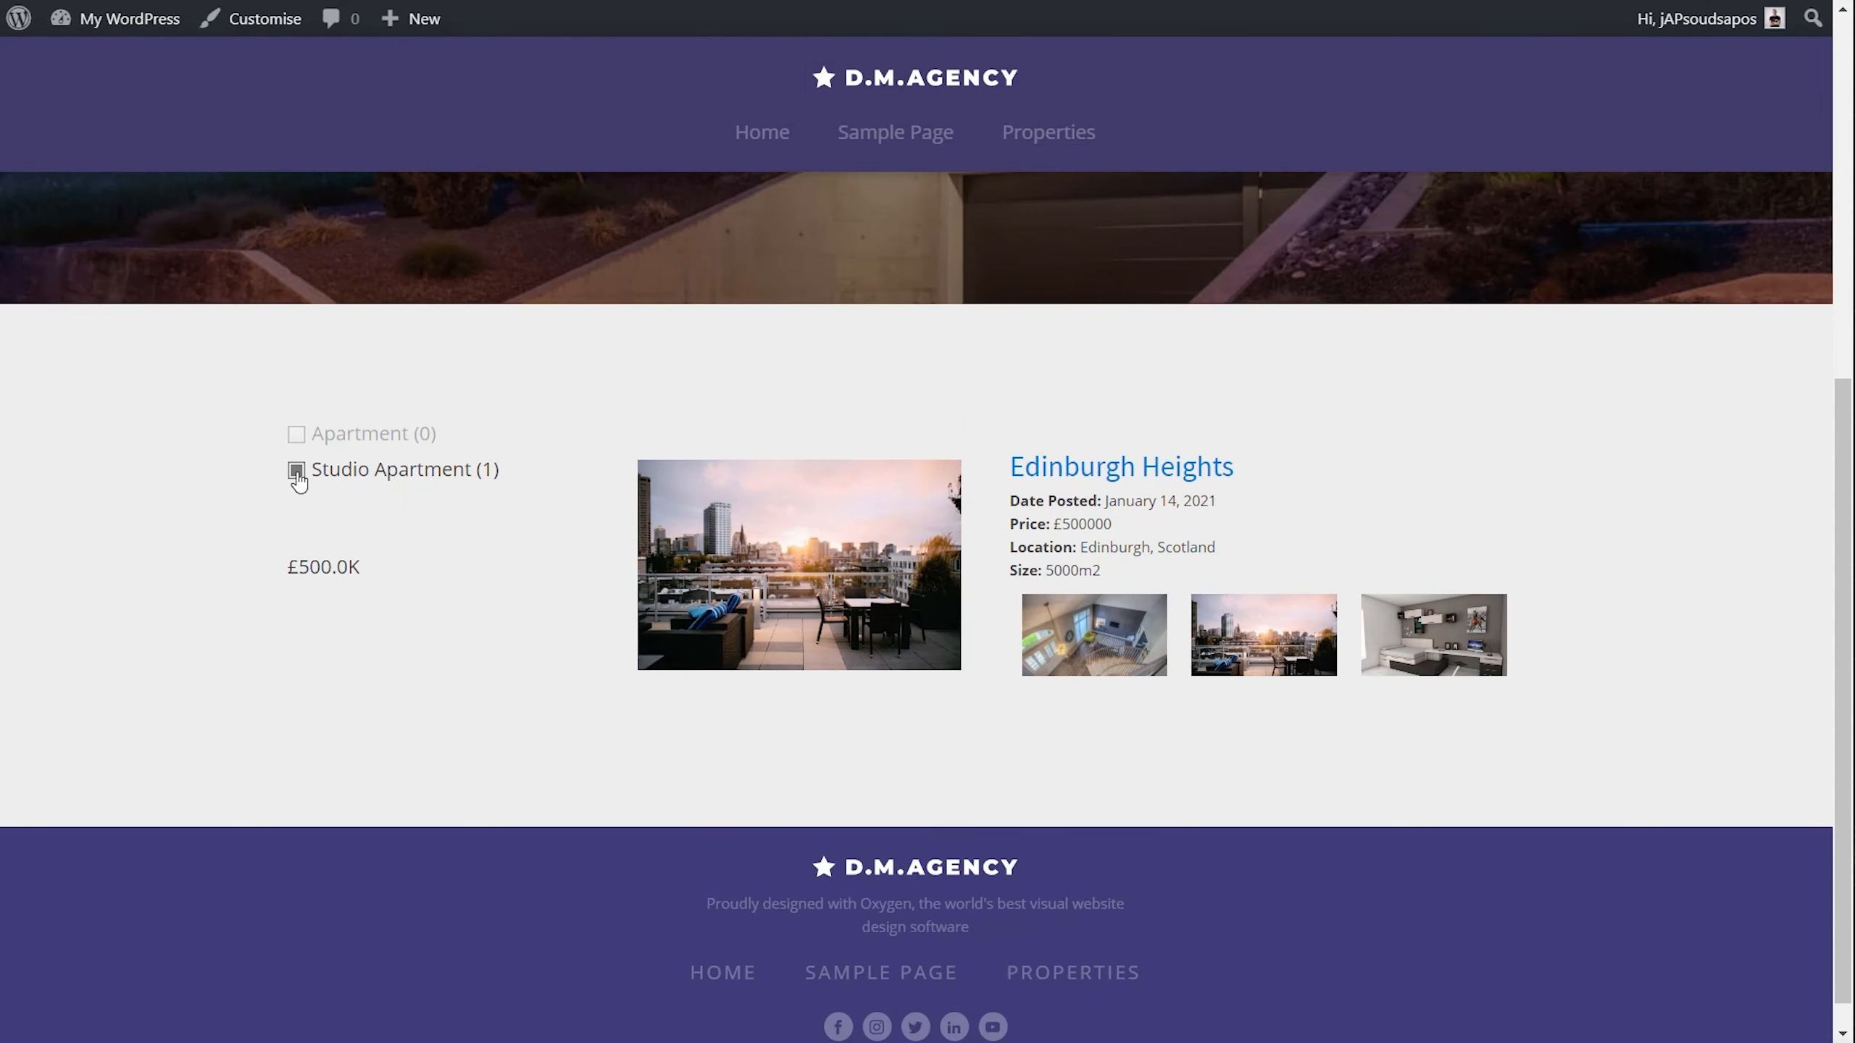
click(839, 613)
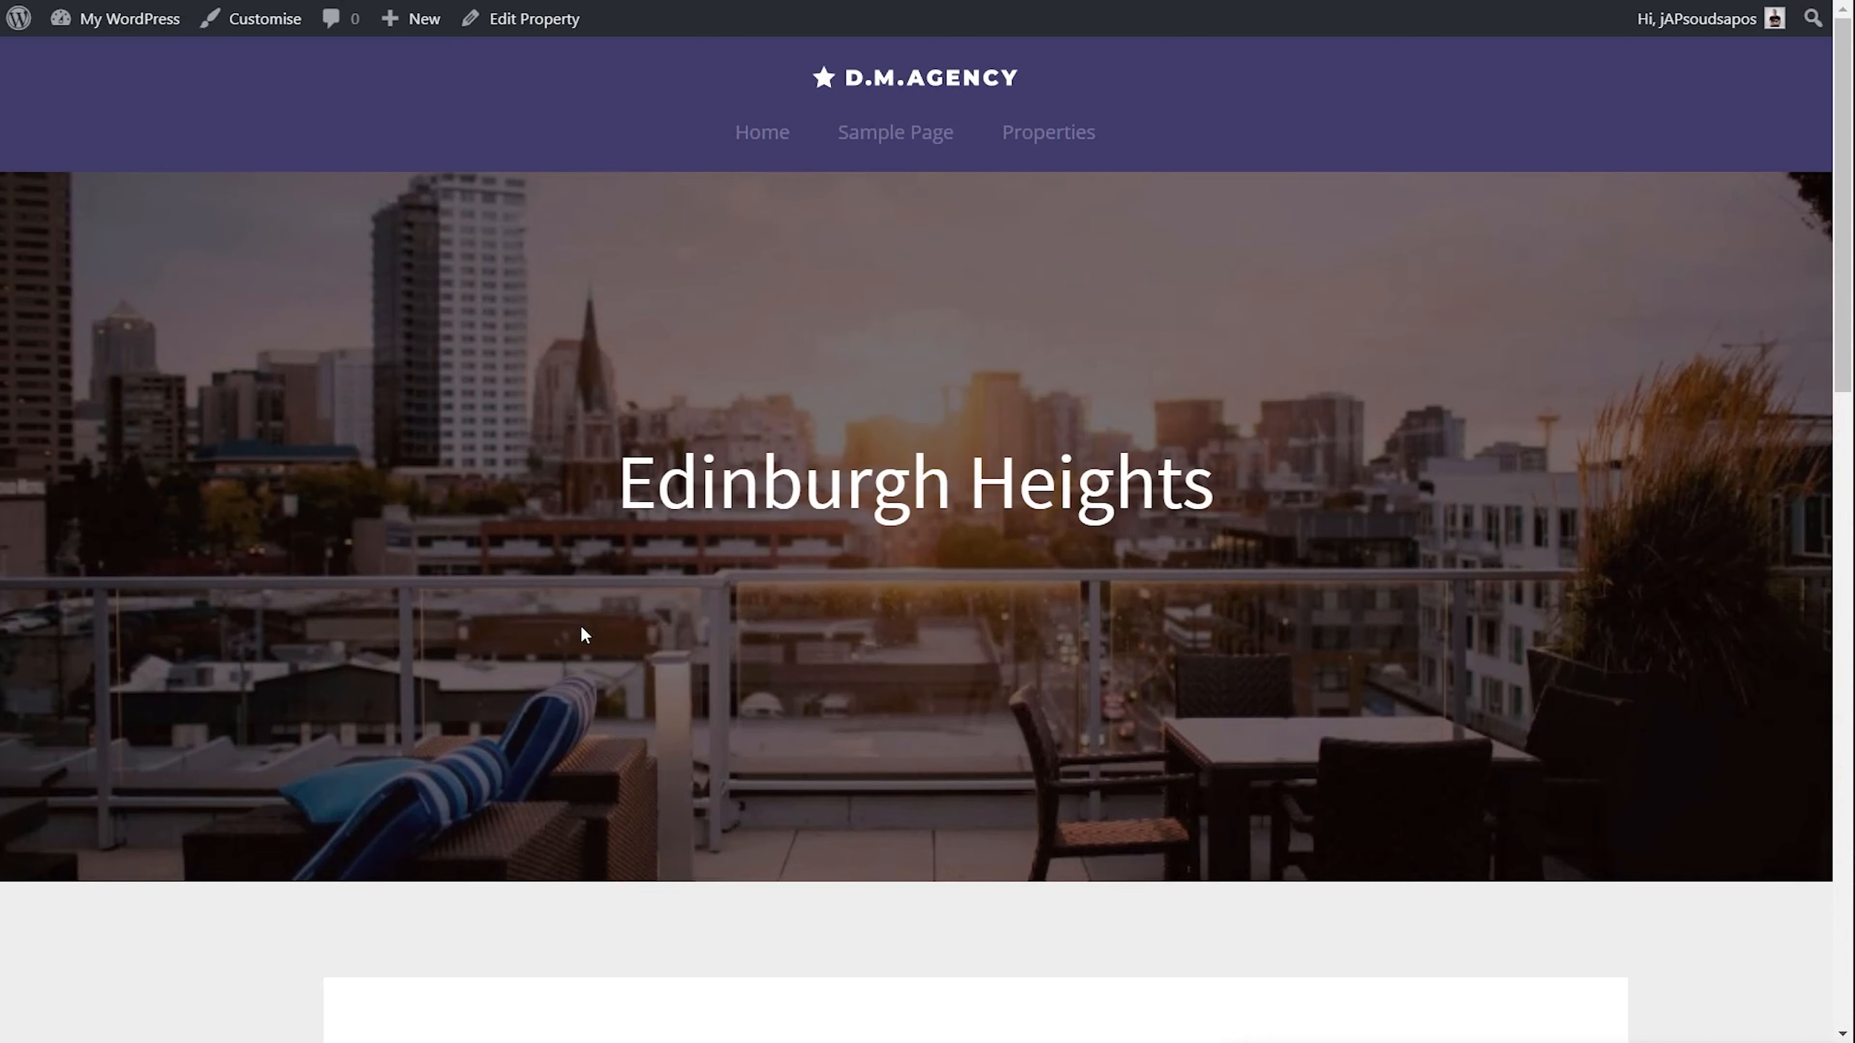
scroll(531, 639, down, 10)
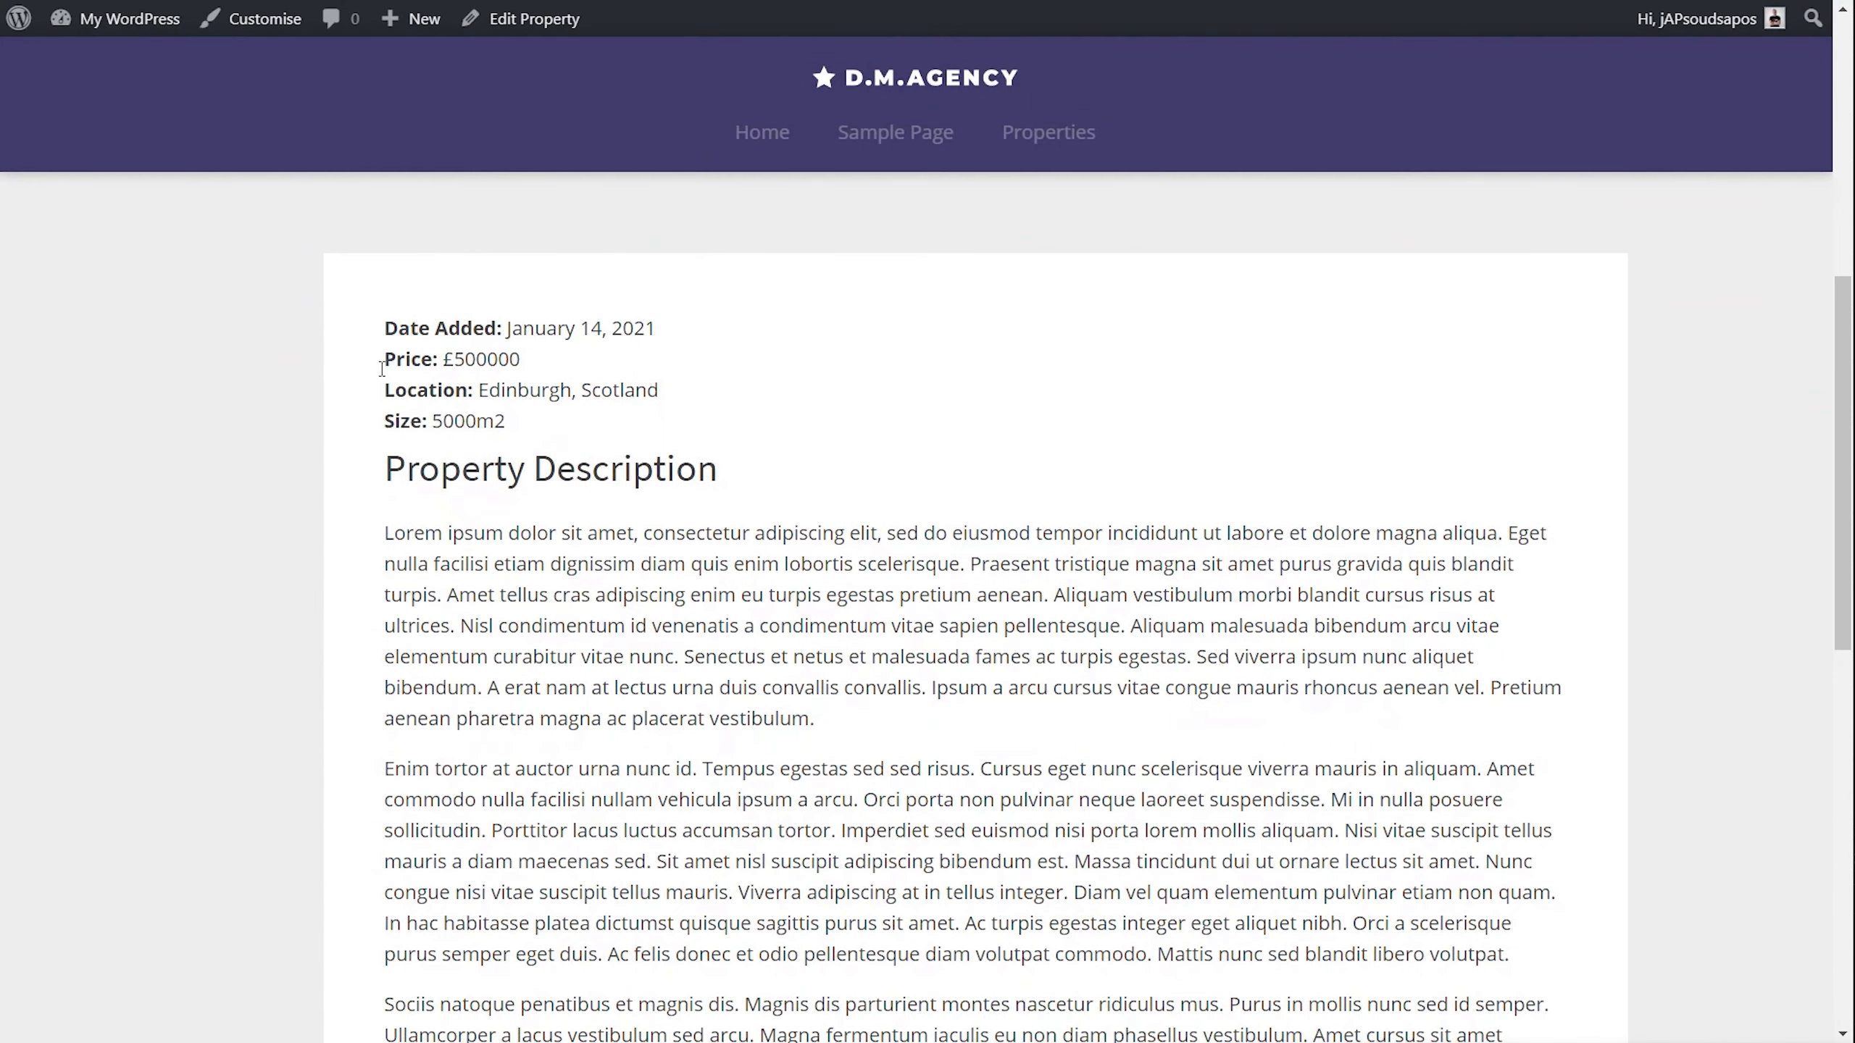
scroll(280, 619, down, 12)
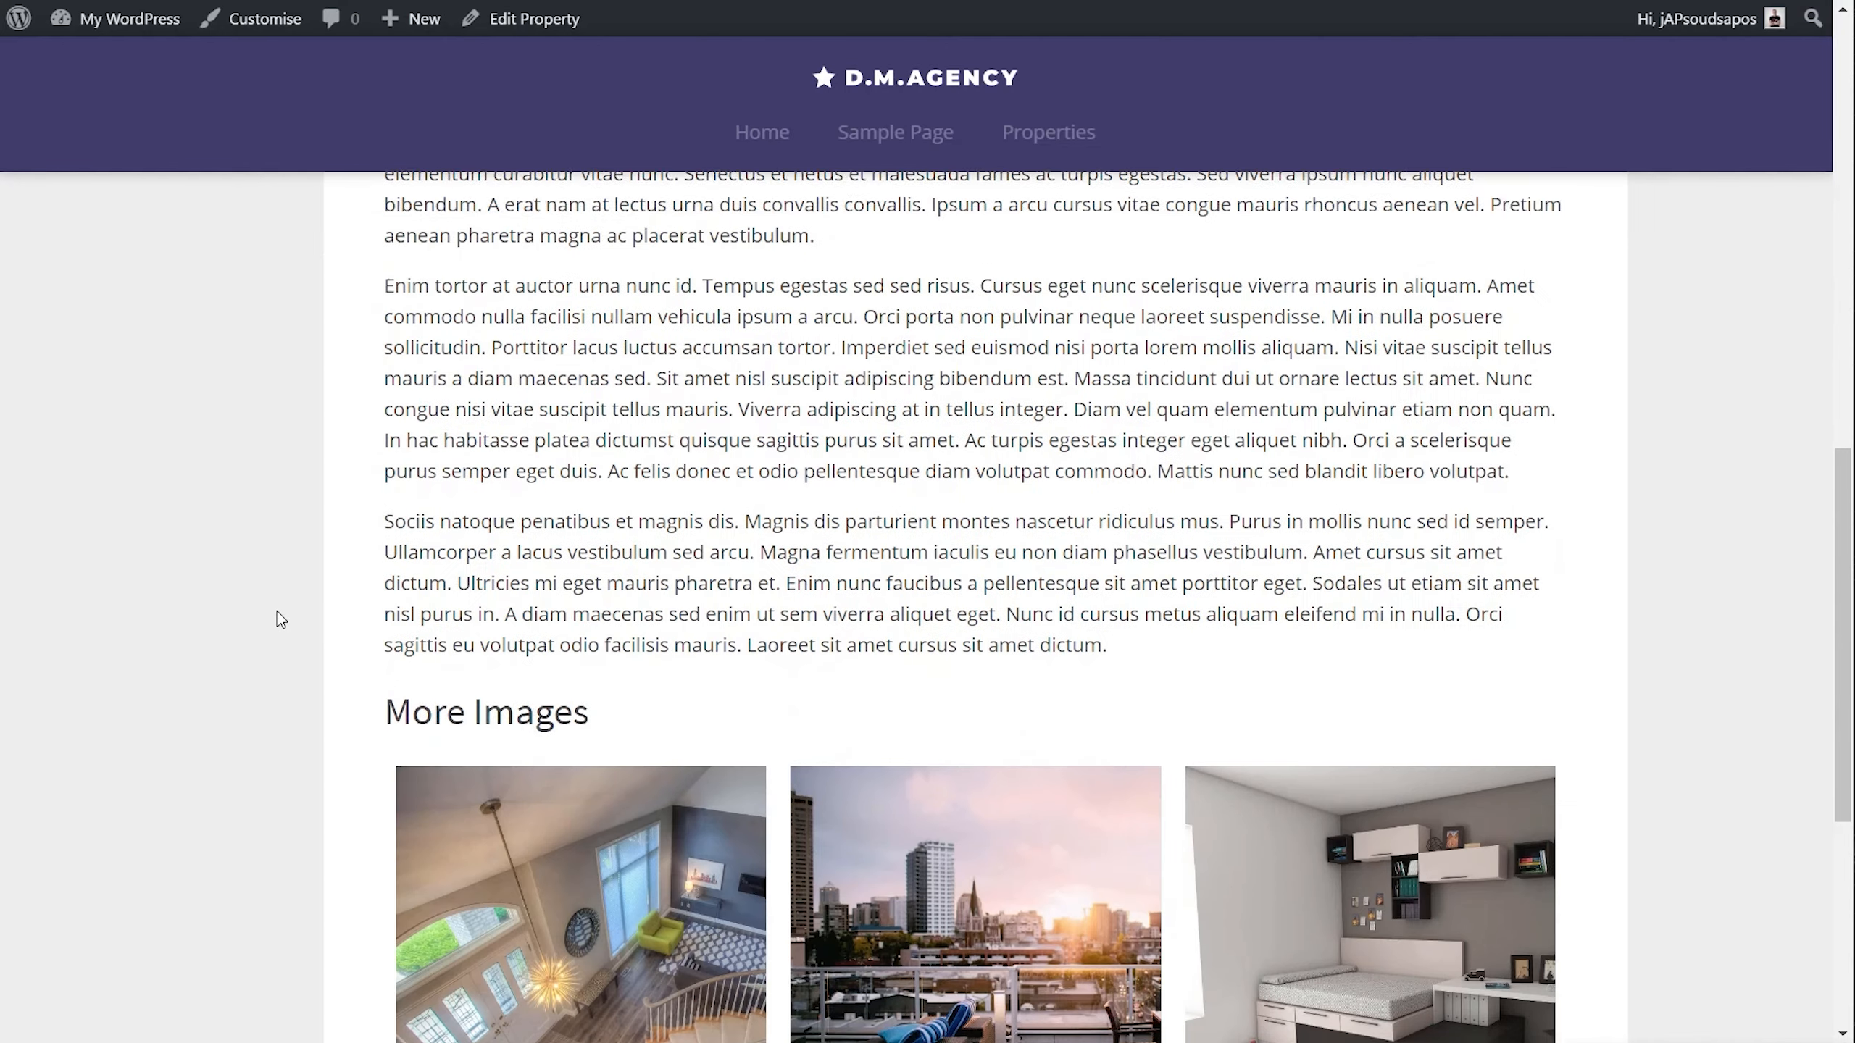